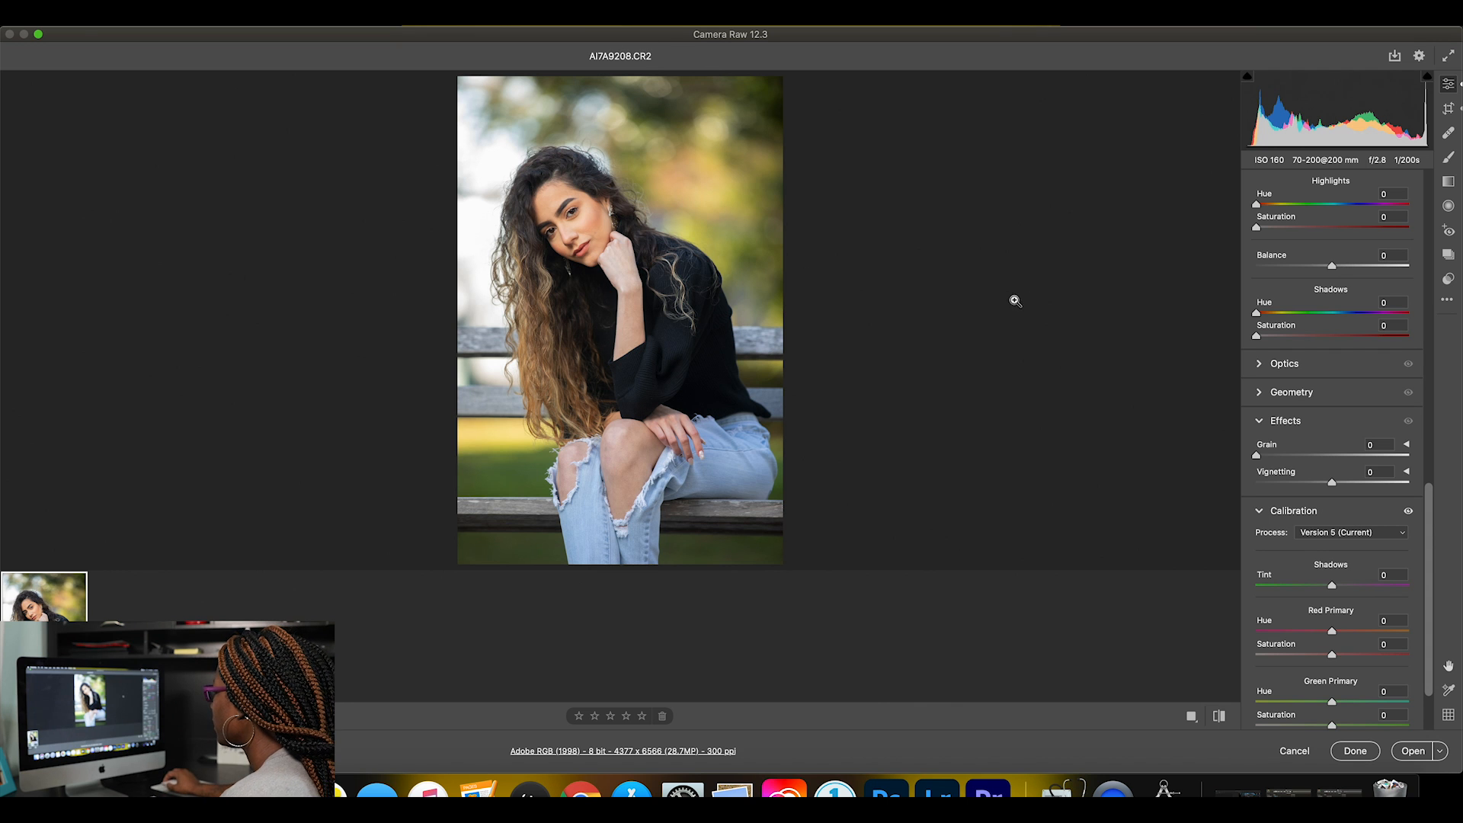
Set the photo's Whites to -1 and its Highlights to -88 in the Basic adjustments.
scroll(1303, 320, "up", 15)
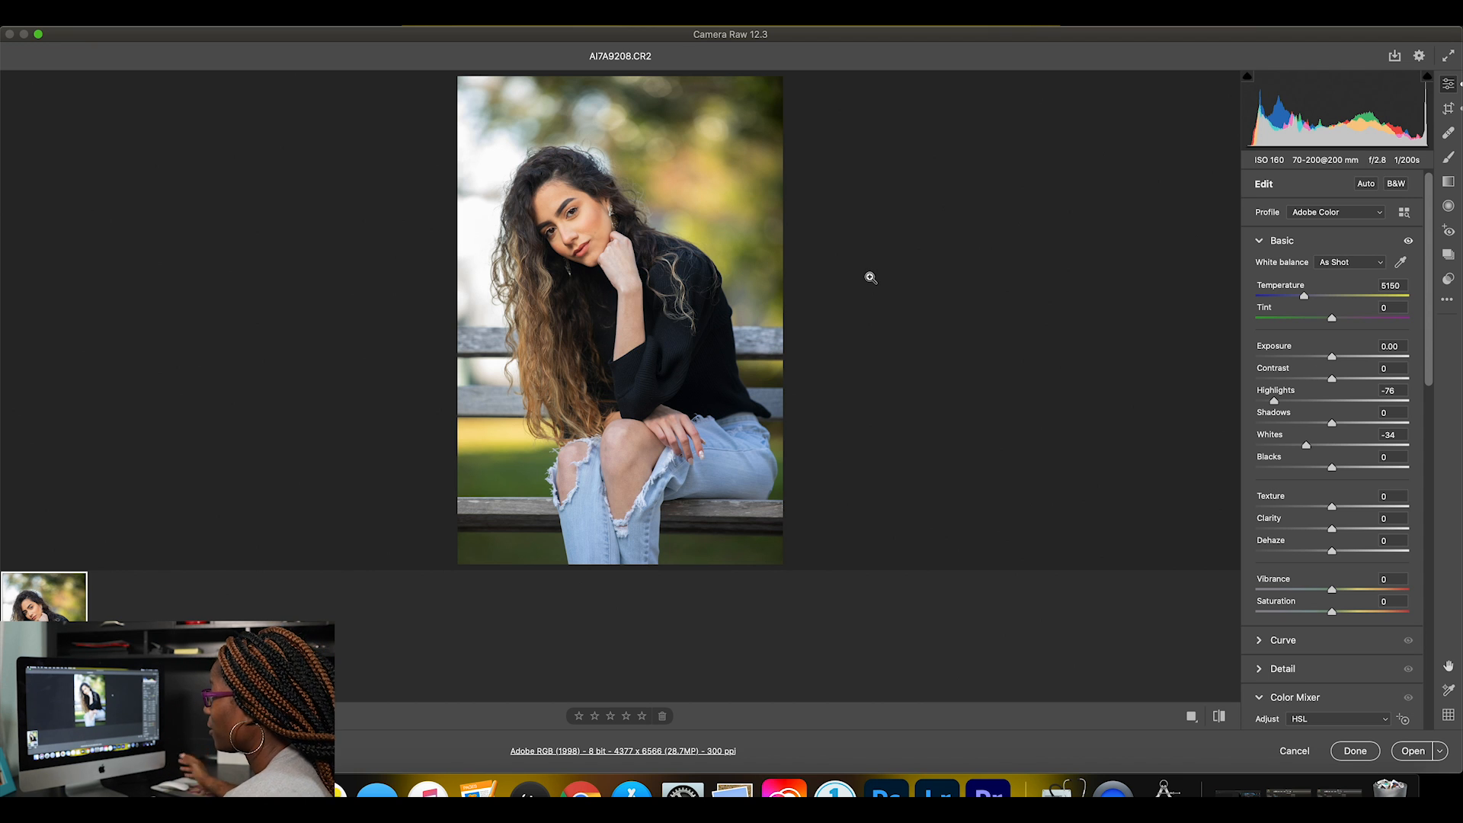
left_click_drag(1275, 404, 1330, 402)
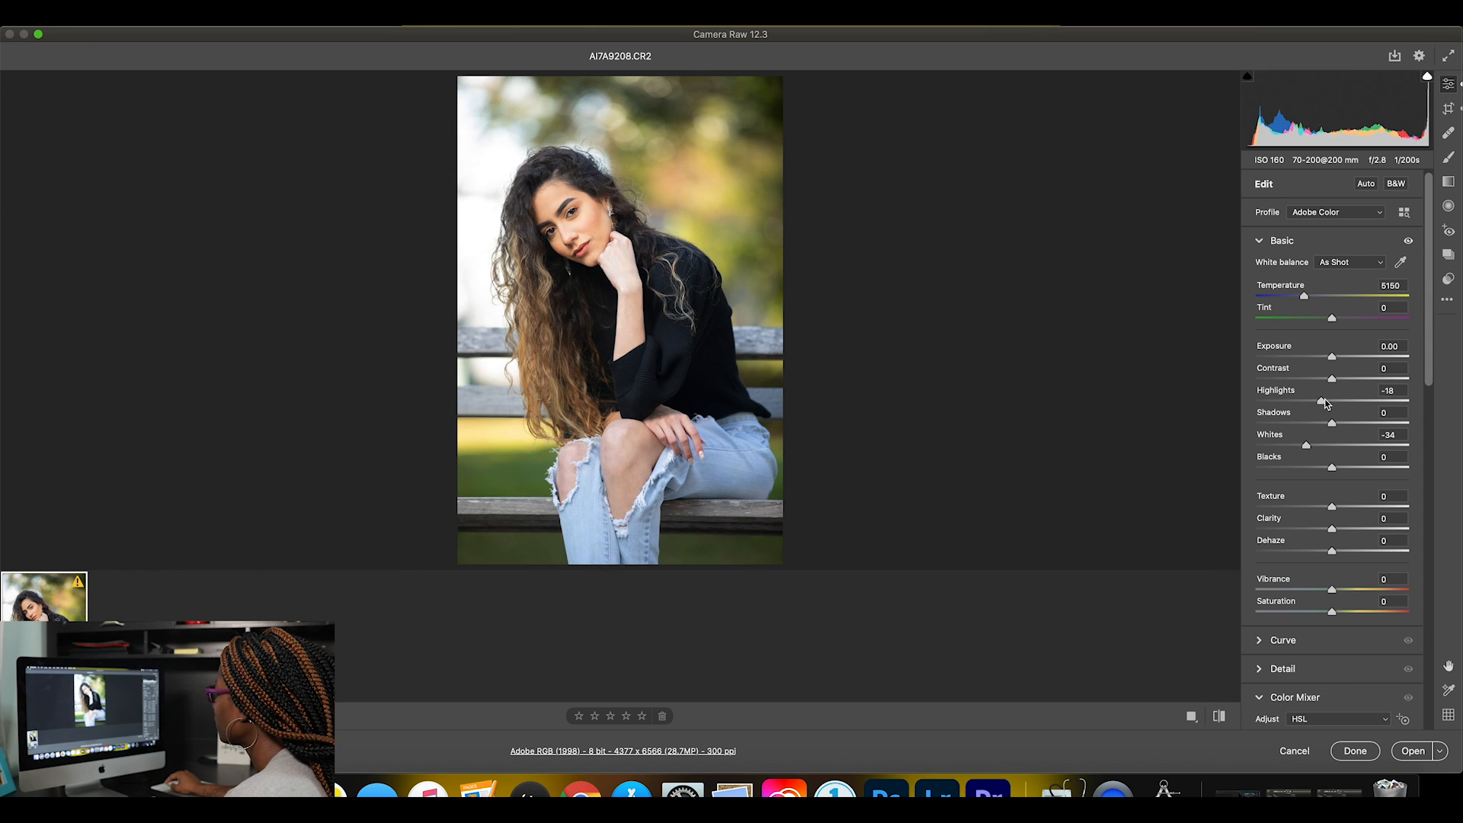
left_click_drag(1309, 450, 1334, 448)
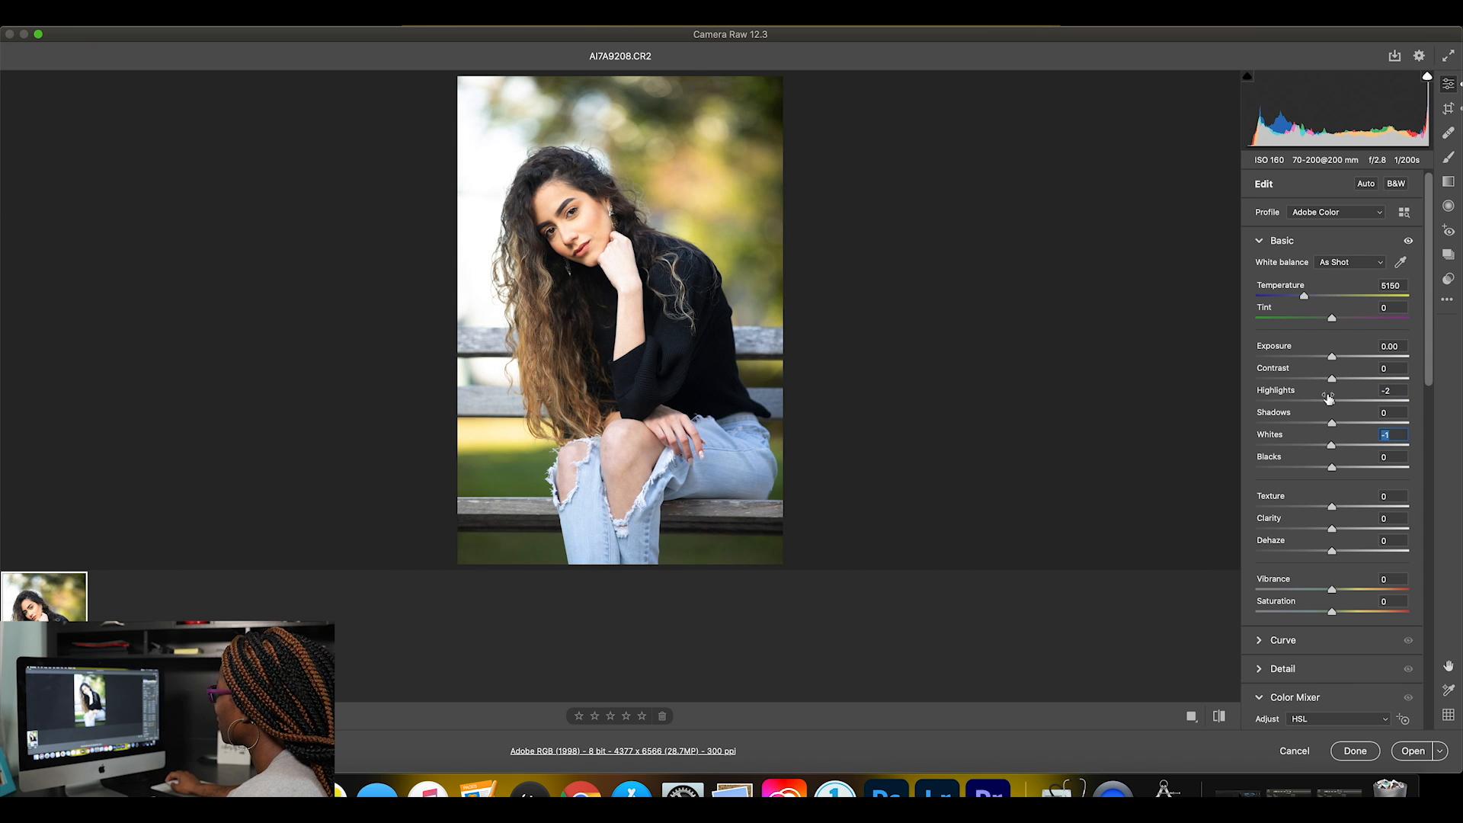
left_click_drag(1331, 402, 1267, 404)
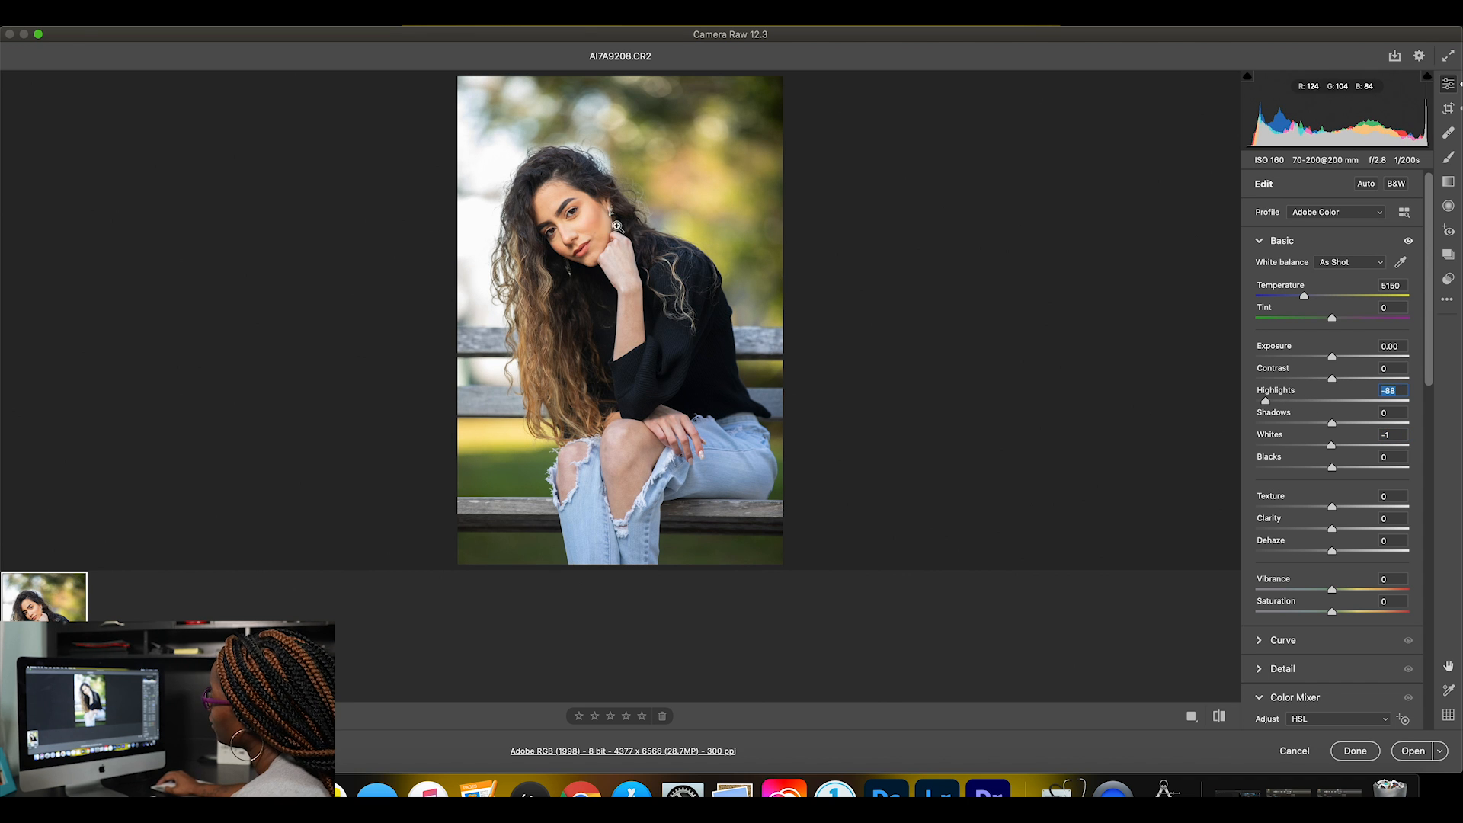
Inspect the face up close and compare the photo before and after the highlight adjustment.
left_click(619, 217)
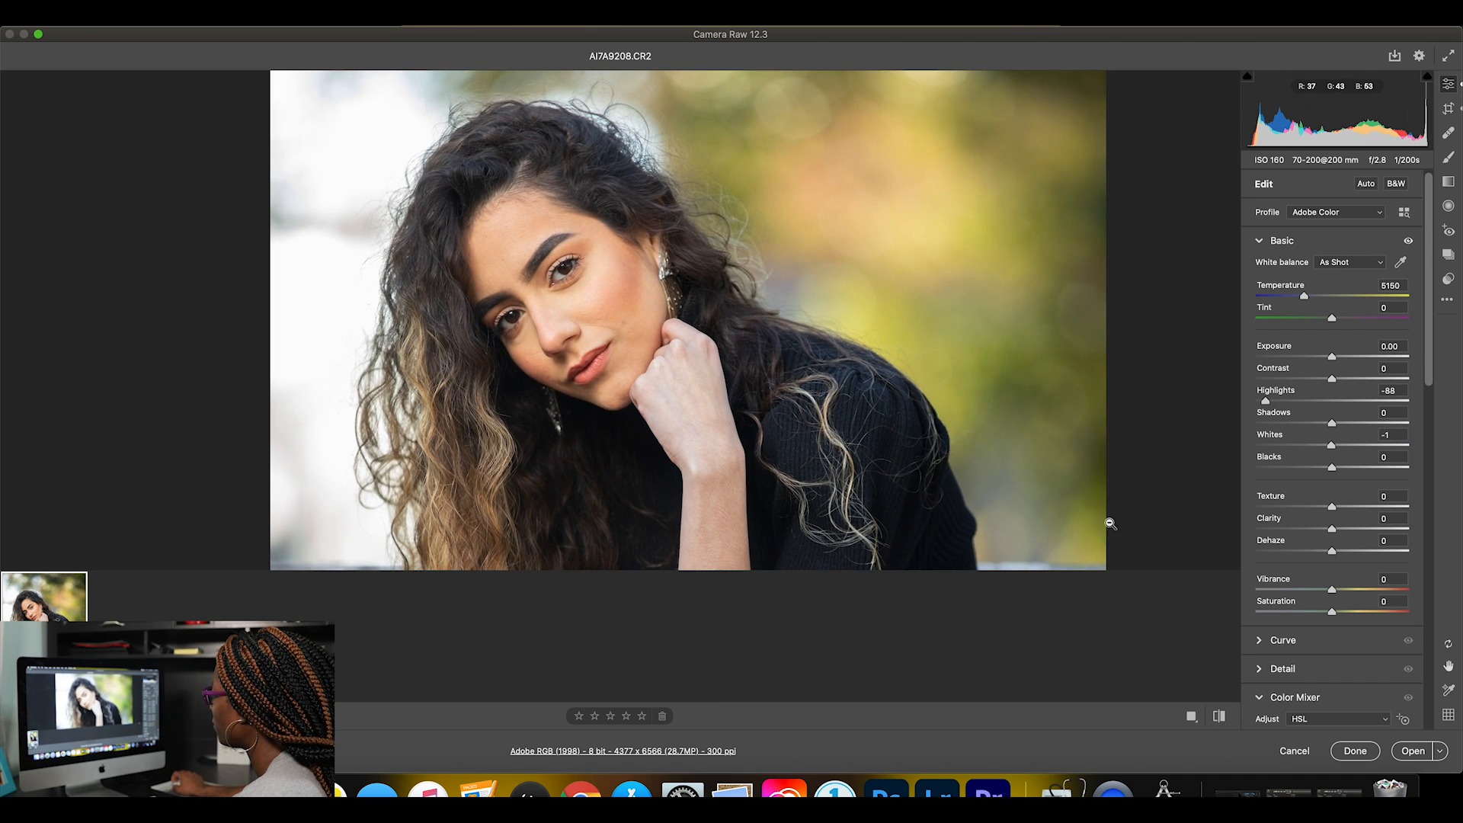
left_click(1218, 720)
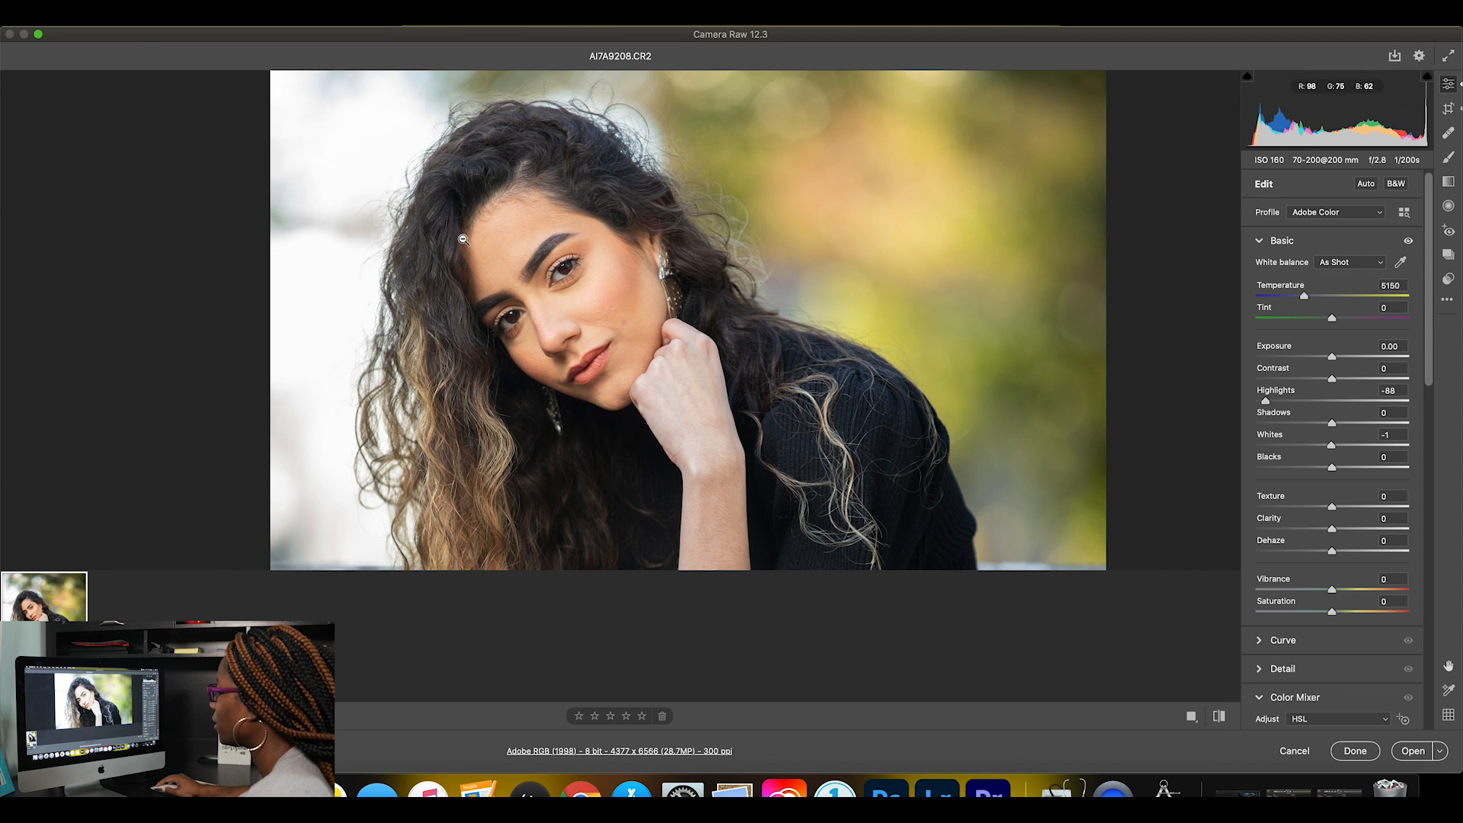
left_click(783, 341)
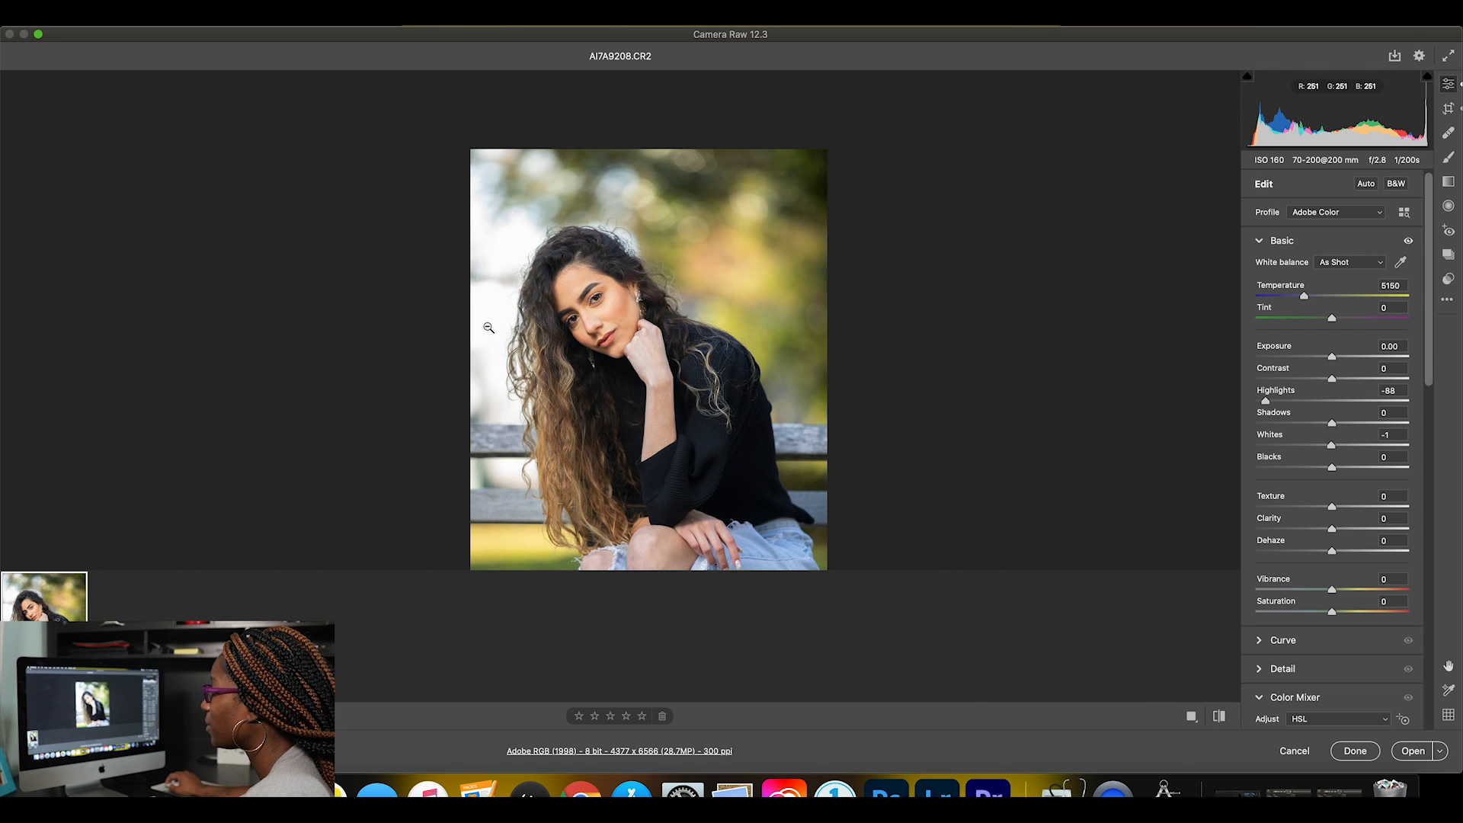
left_click(1220, 718)
left_click(1221, 718)
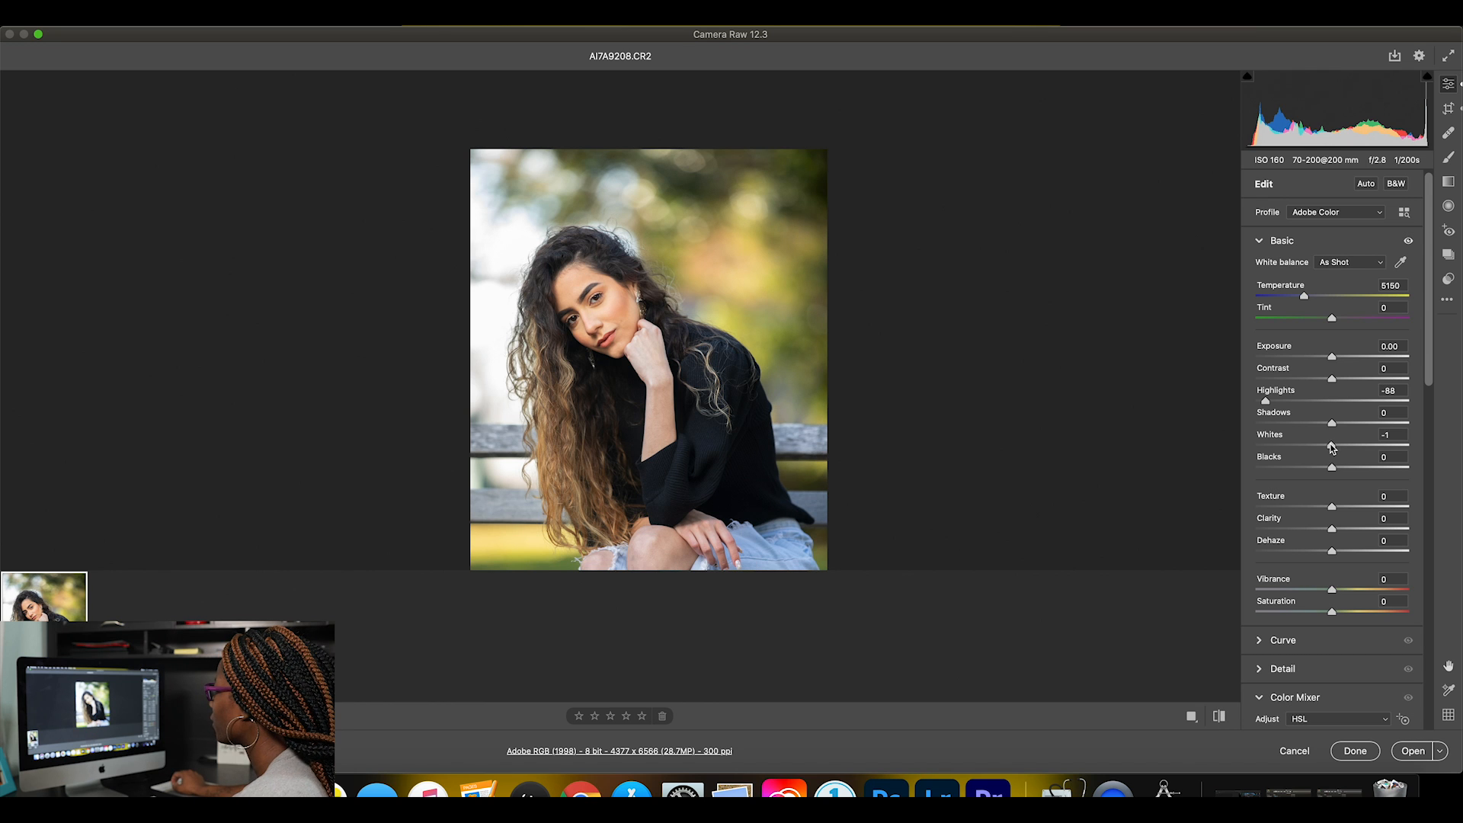
Lower the Whites to -28 and compare the portrait with its original version.
left_click_drag(1332, 447, 1310, 447)
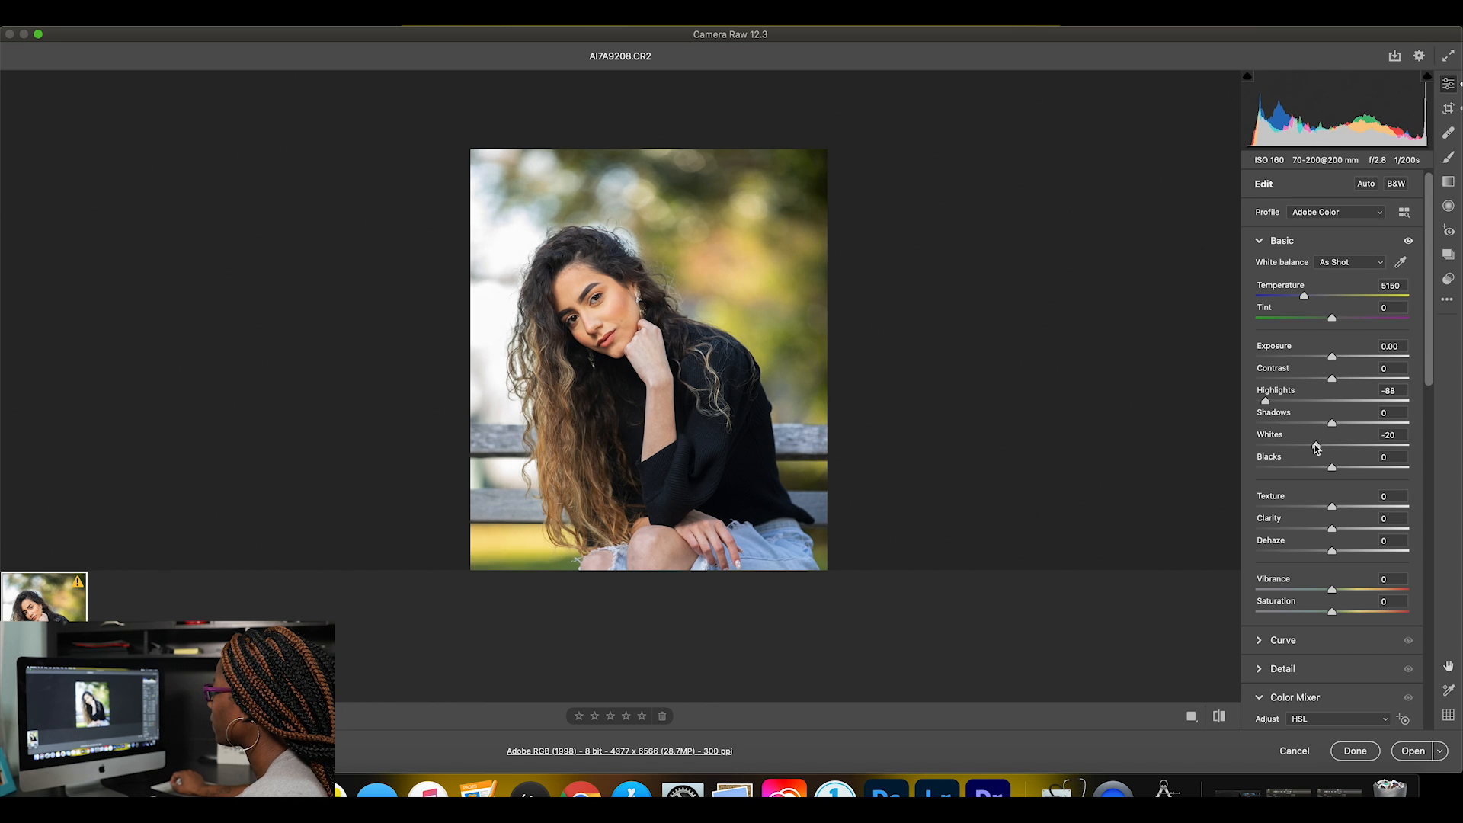
left_click(1220, 717)
left_click(1220, 718)
left_click(1220, 718)
left_click(1220, 718)
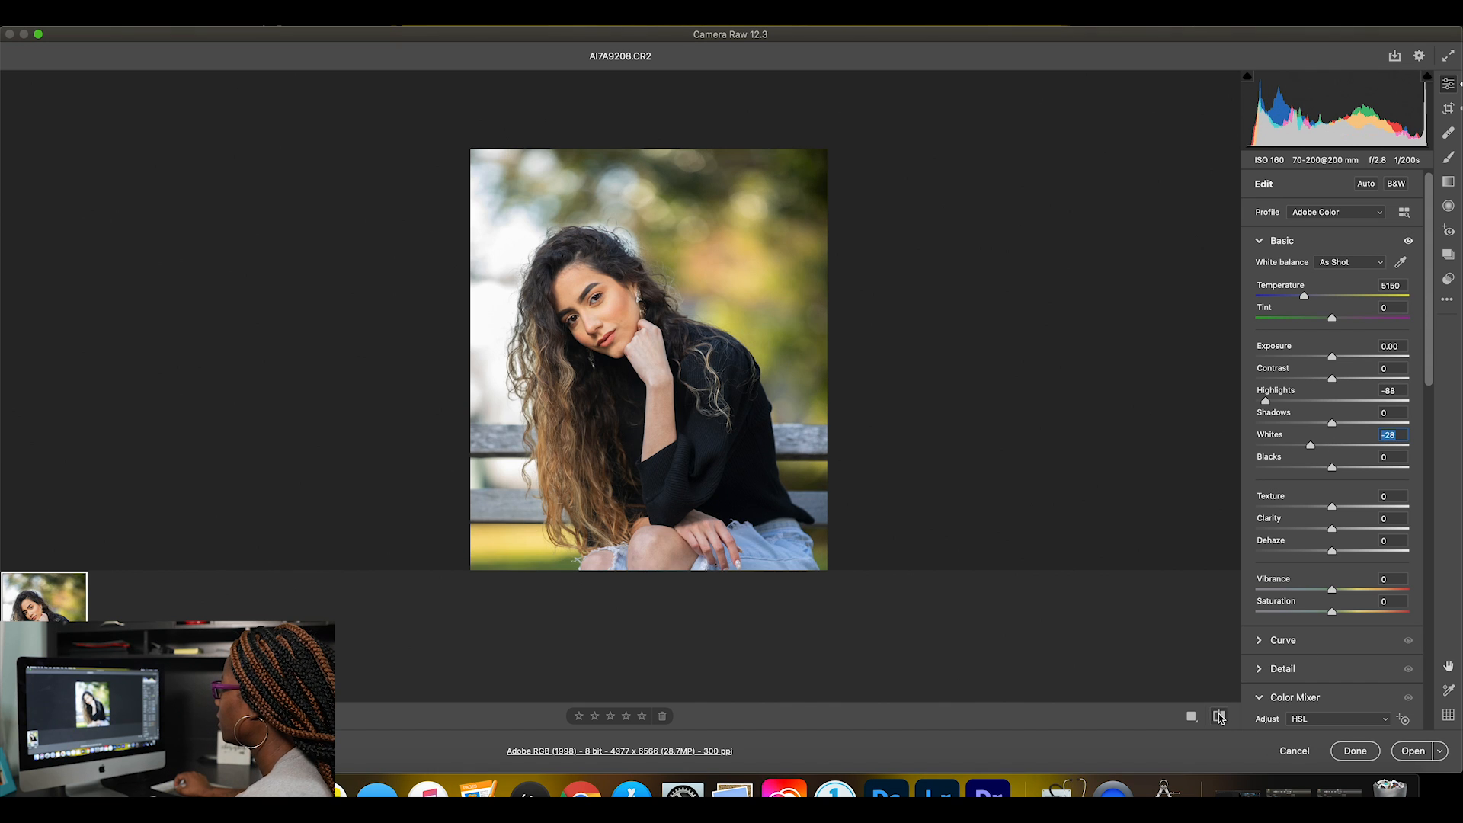
scroll(680, 257, "up", 2)
scroll(680, 257, "down", 3)
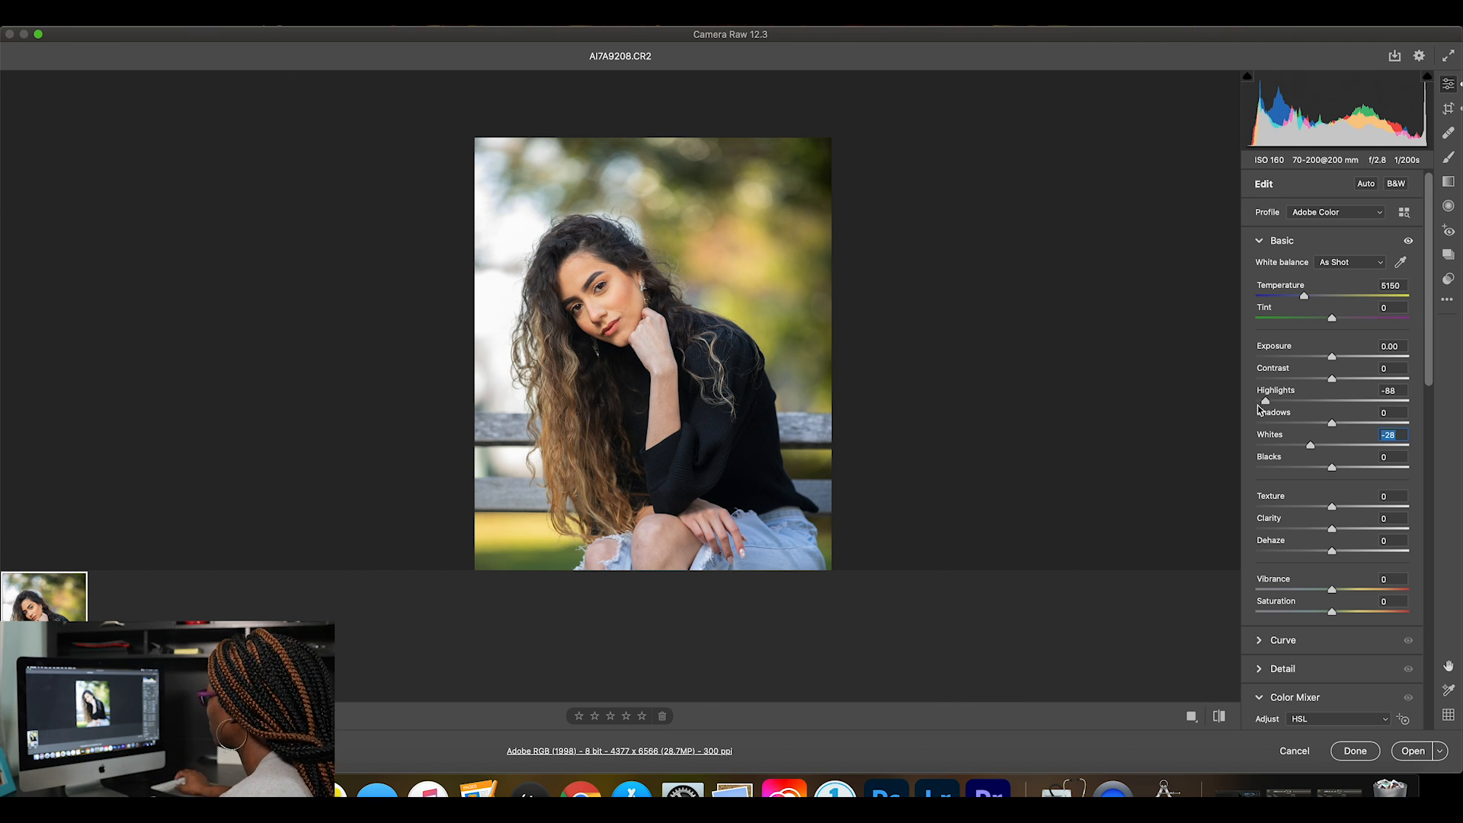
Set the Blue Primary saturation to +31 in the Calibration settings.
scroll(1303, 450, "down", 12)
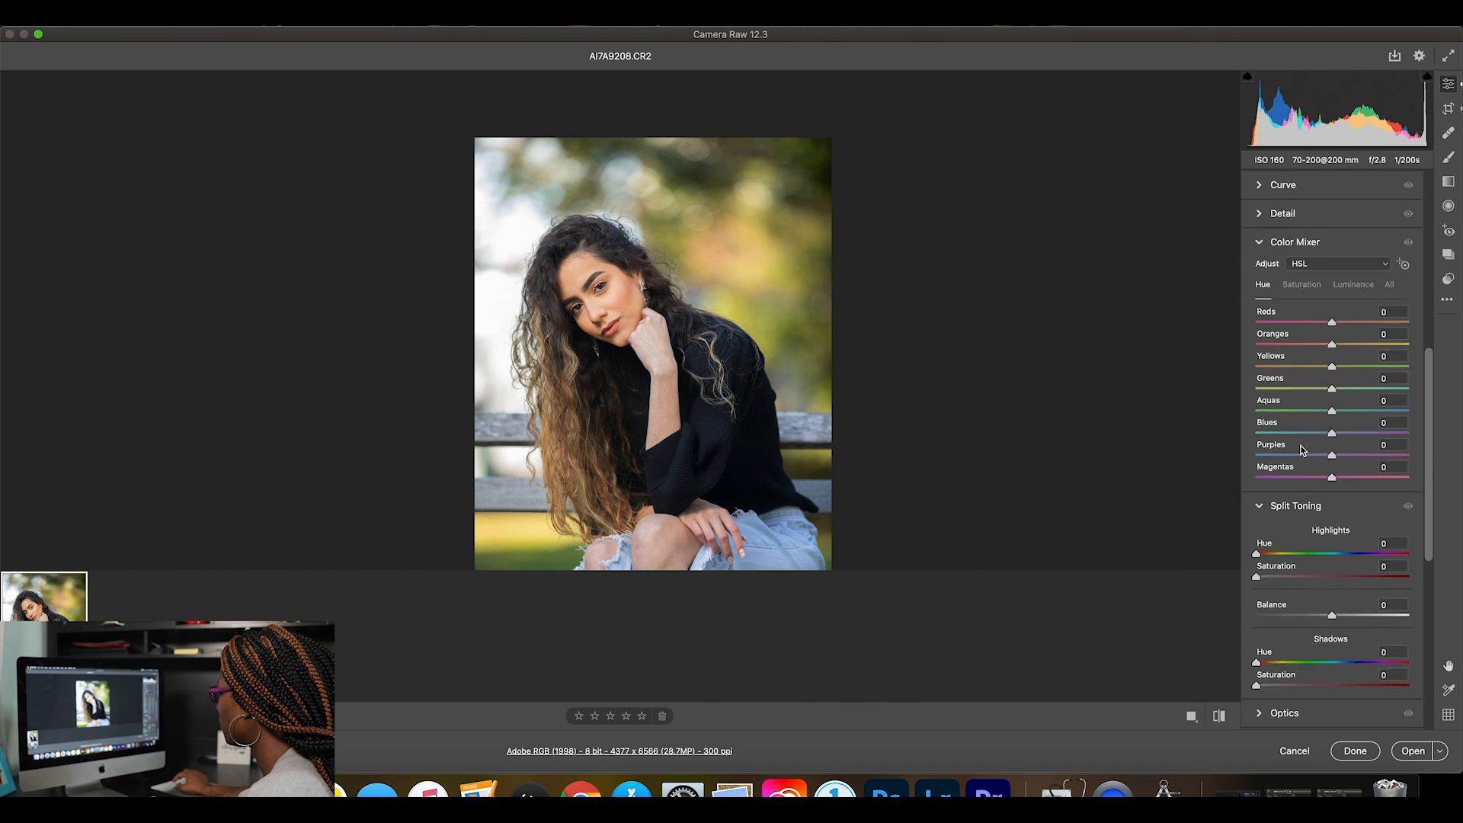
scroll(1303, 450, "down", 5)
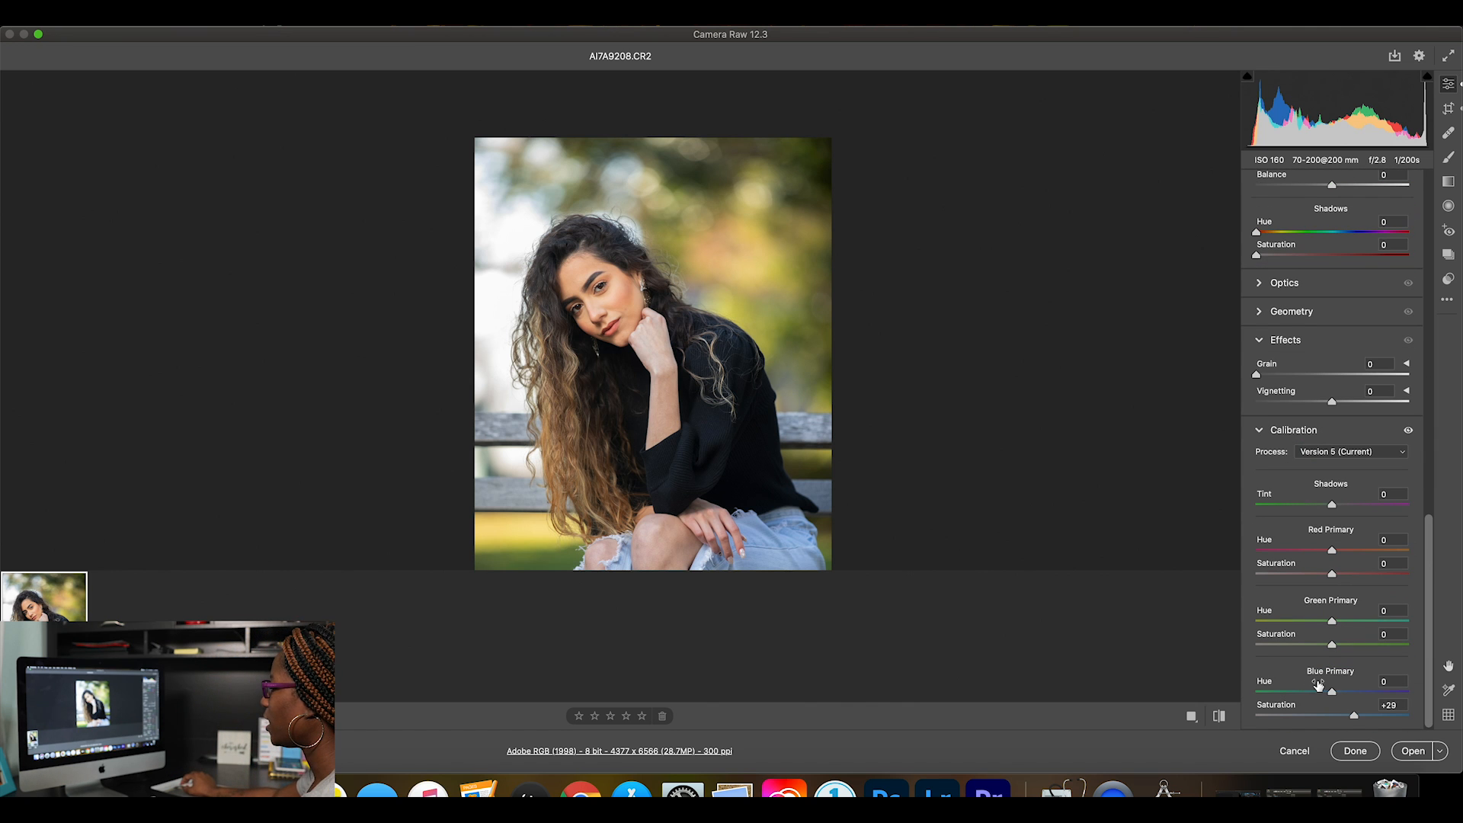
left_click_drag(1354, 719, 1336, 718)
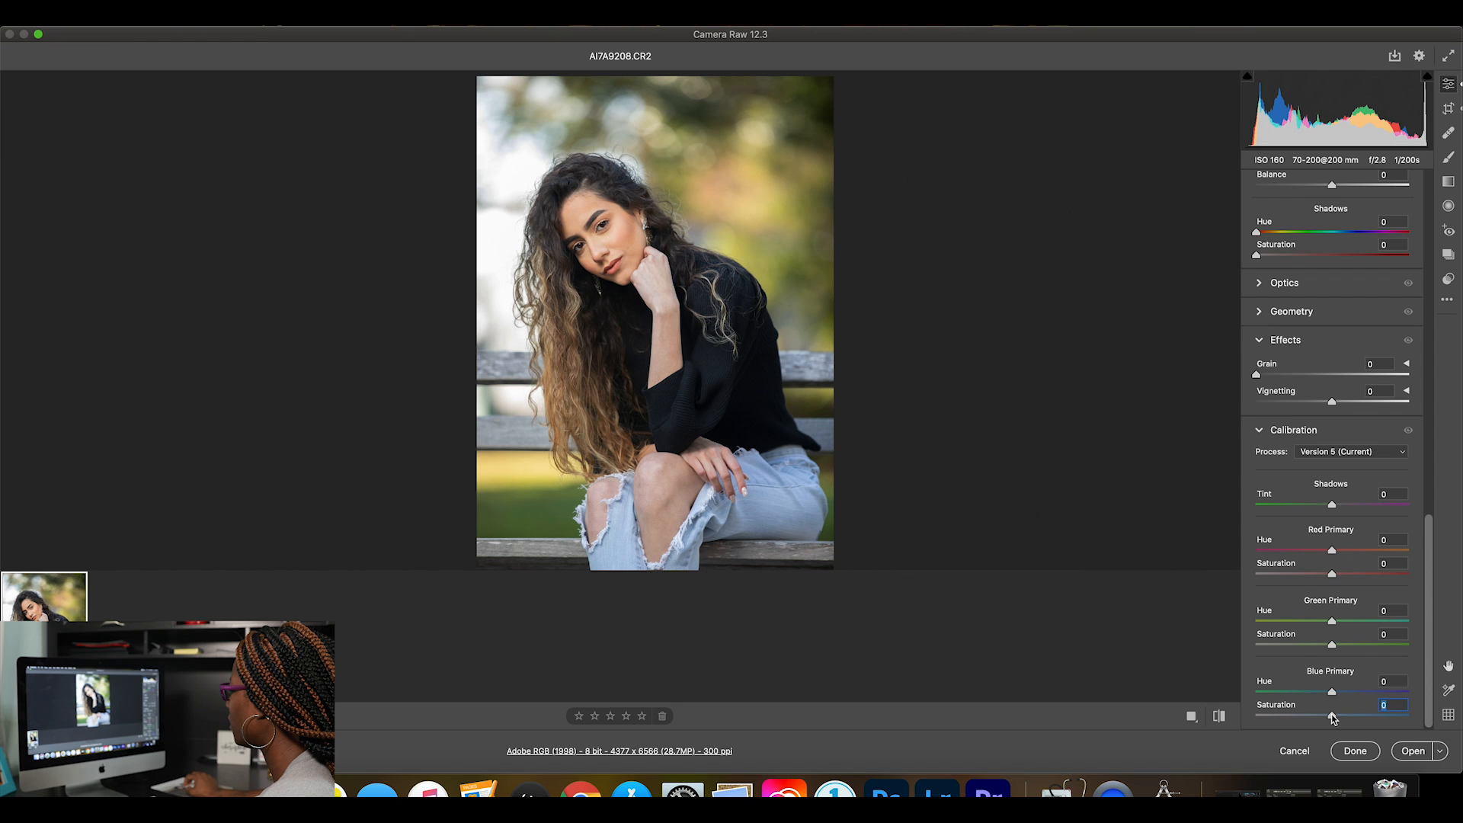
left_click_drag(1333, 719, 1337, 719)
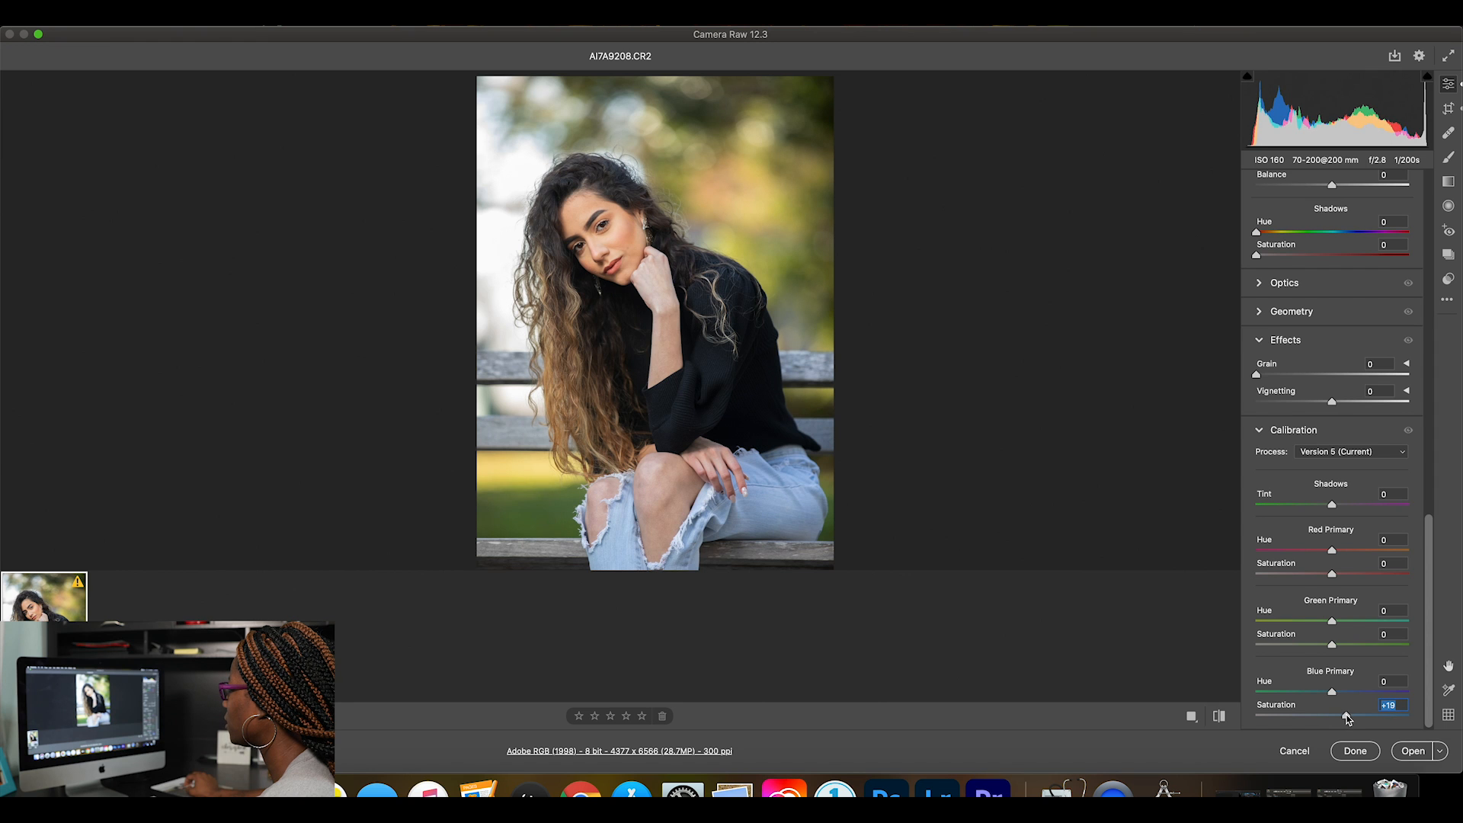
left_click_drag(1358, 719, 1356, 719)
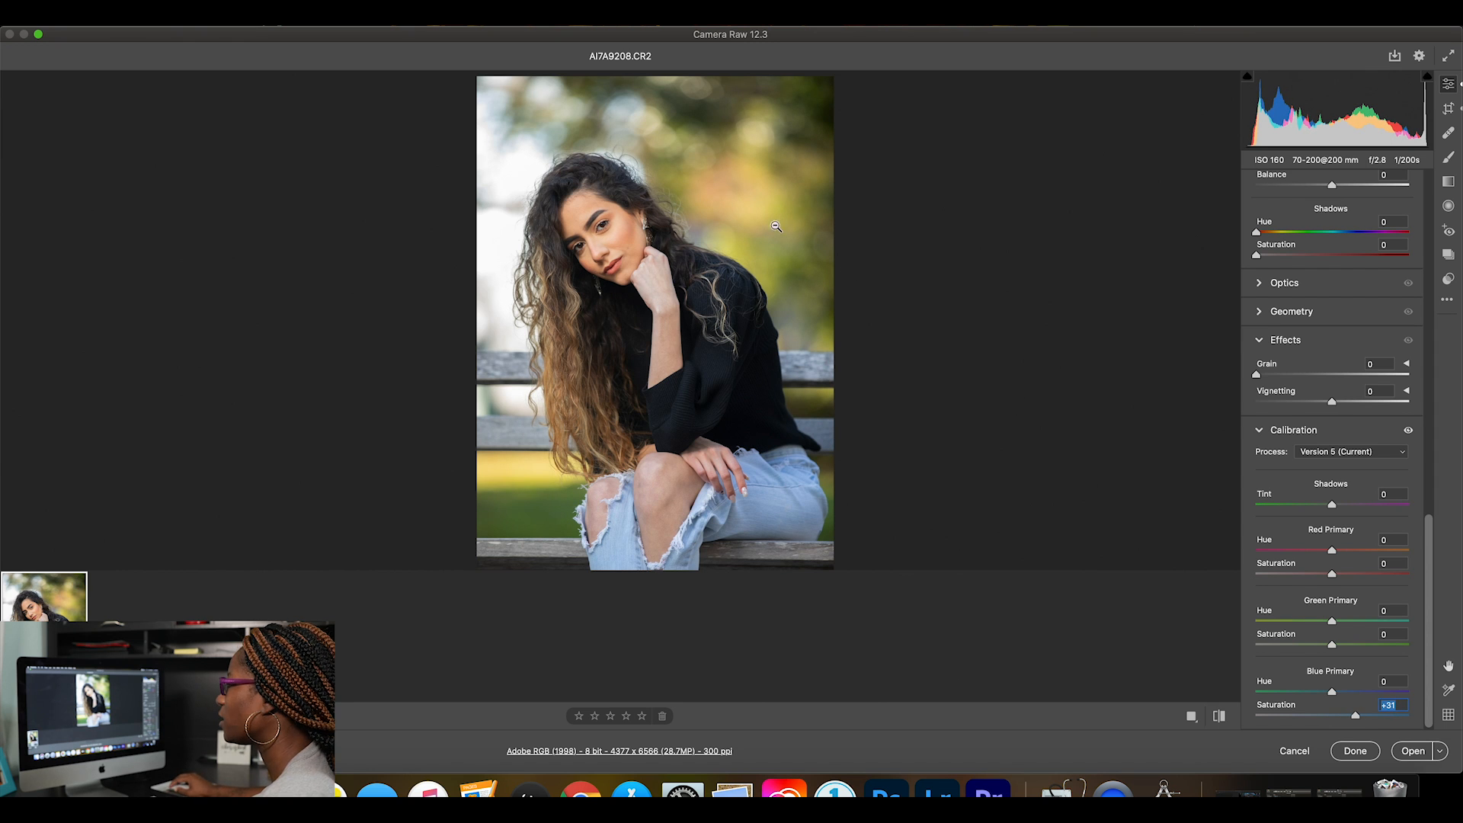
Compare the face up close before and after the adjustments, then fit the whole photo in view.
left_click(604, 219)
left_click(691, 245)
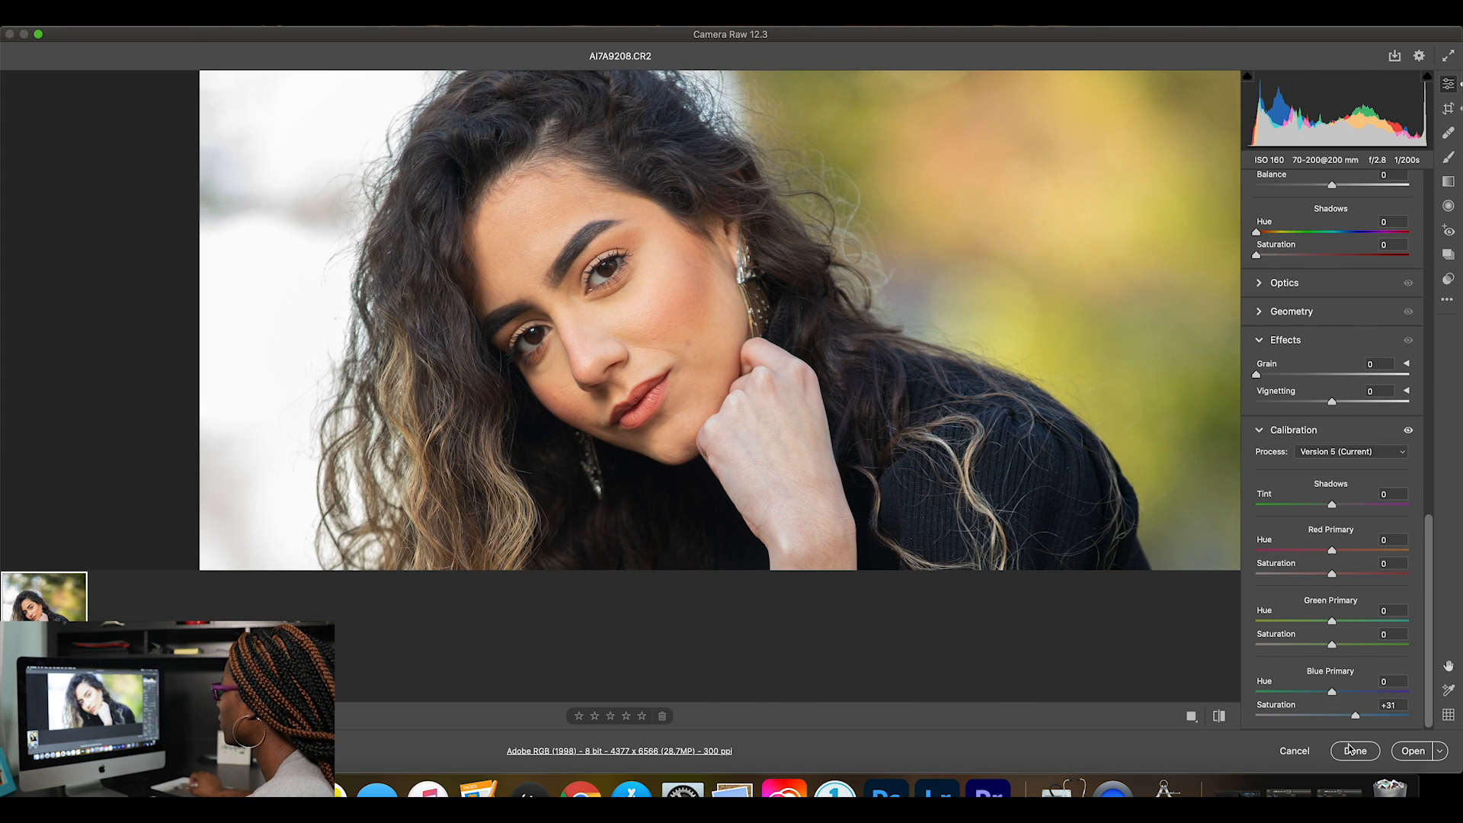
left_click(1219, 717)
left_click(1219, 717)
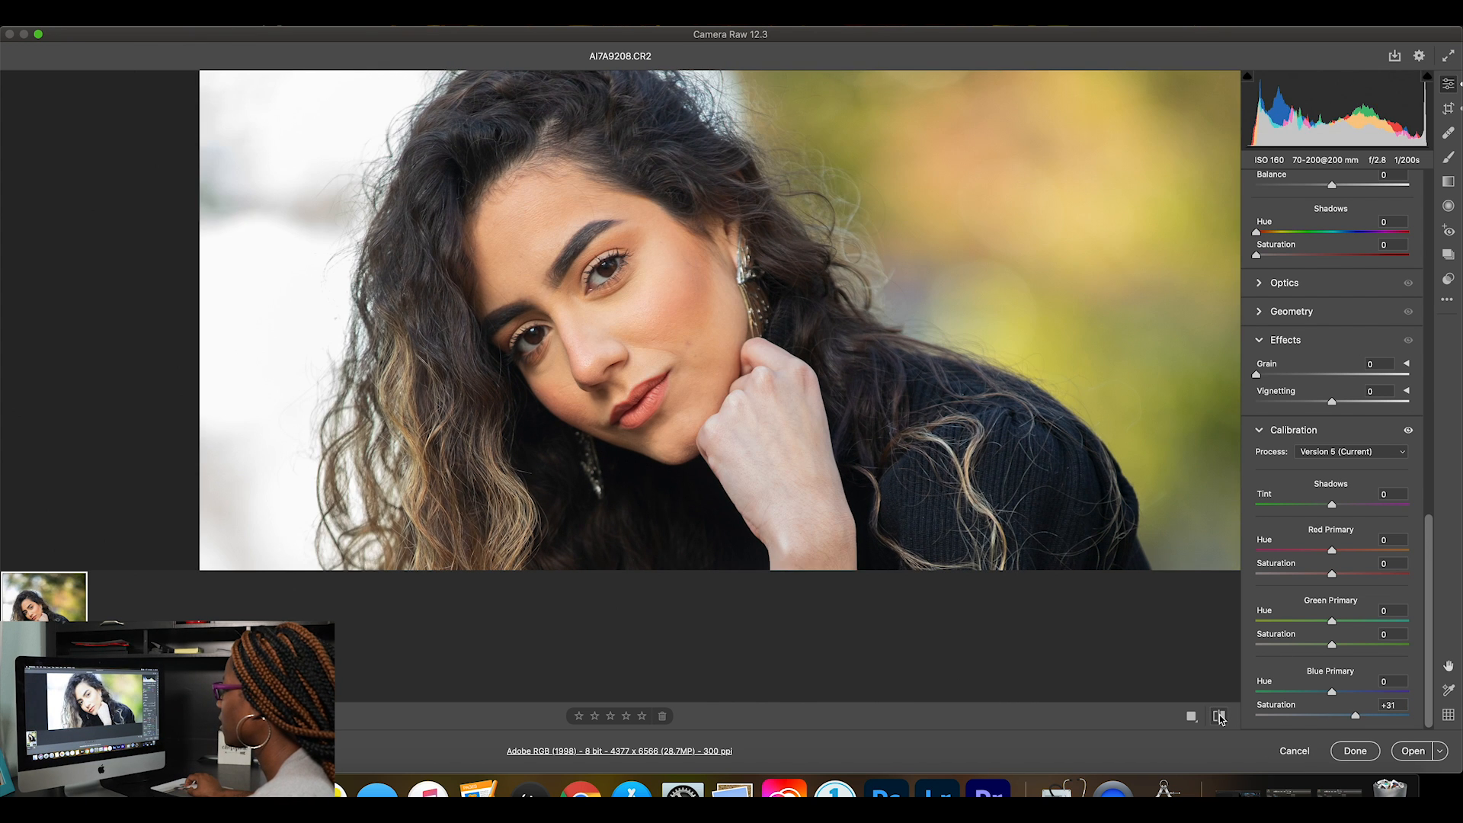
left_click(1220, 716)
left_click(1219, 716)
left_click(1220, 716)
left_click(1220, 716)
key("super+0")
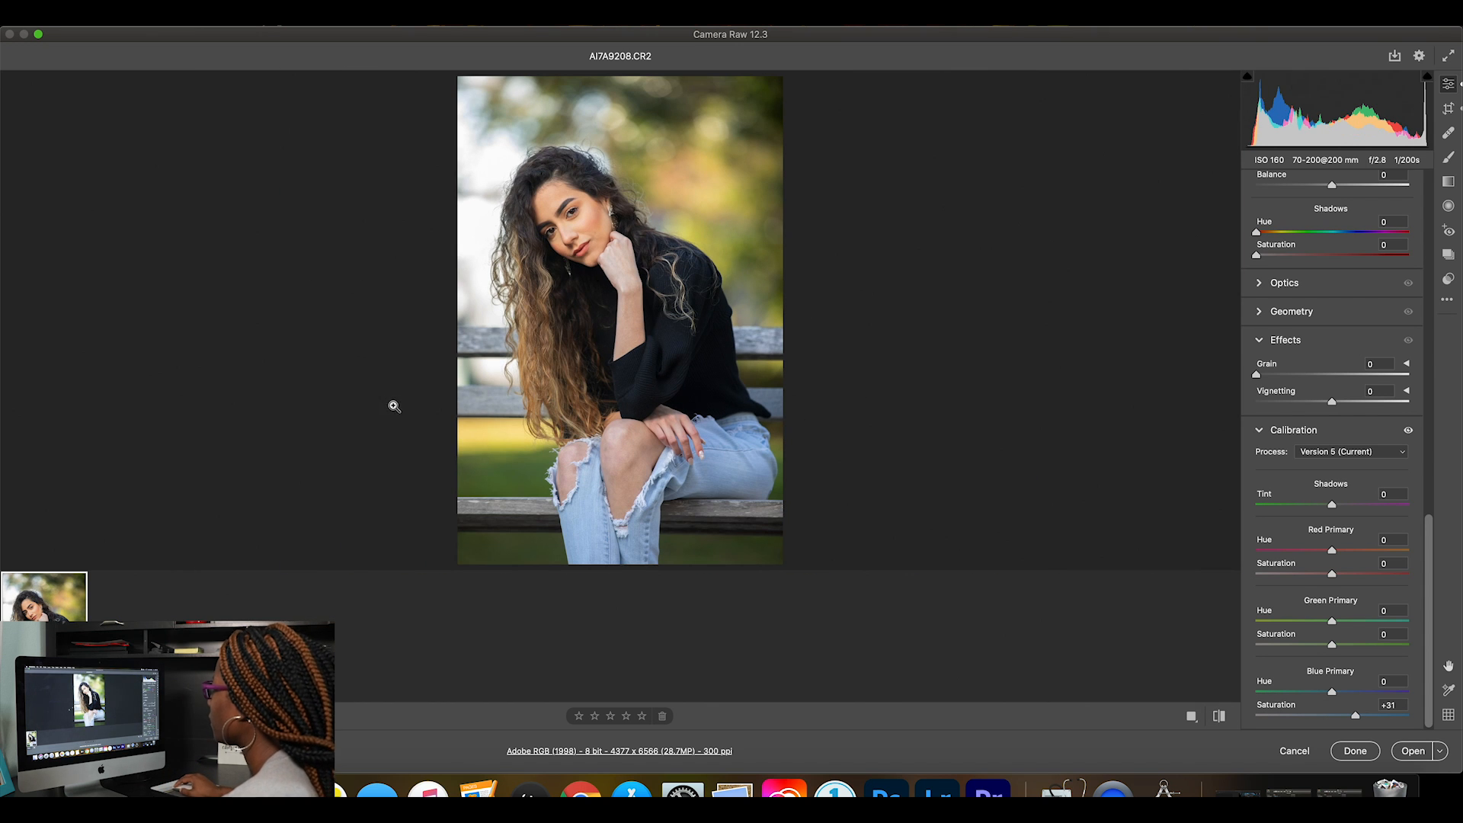
Straighten the photo along the bench's upper slat to an angle of about -0.74, apply it and compare with the original.
left_click(1449, 108)
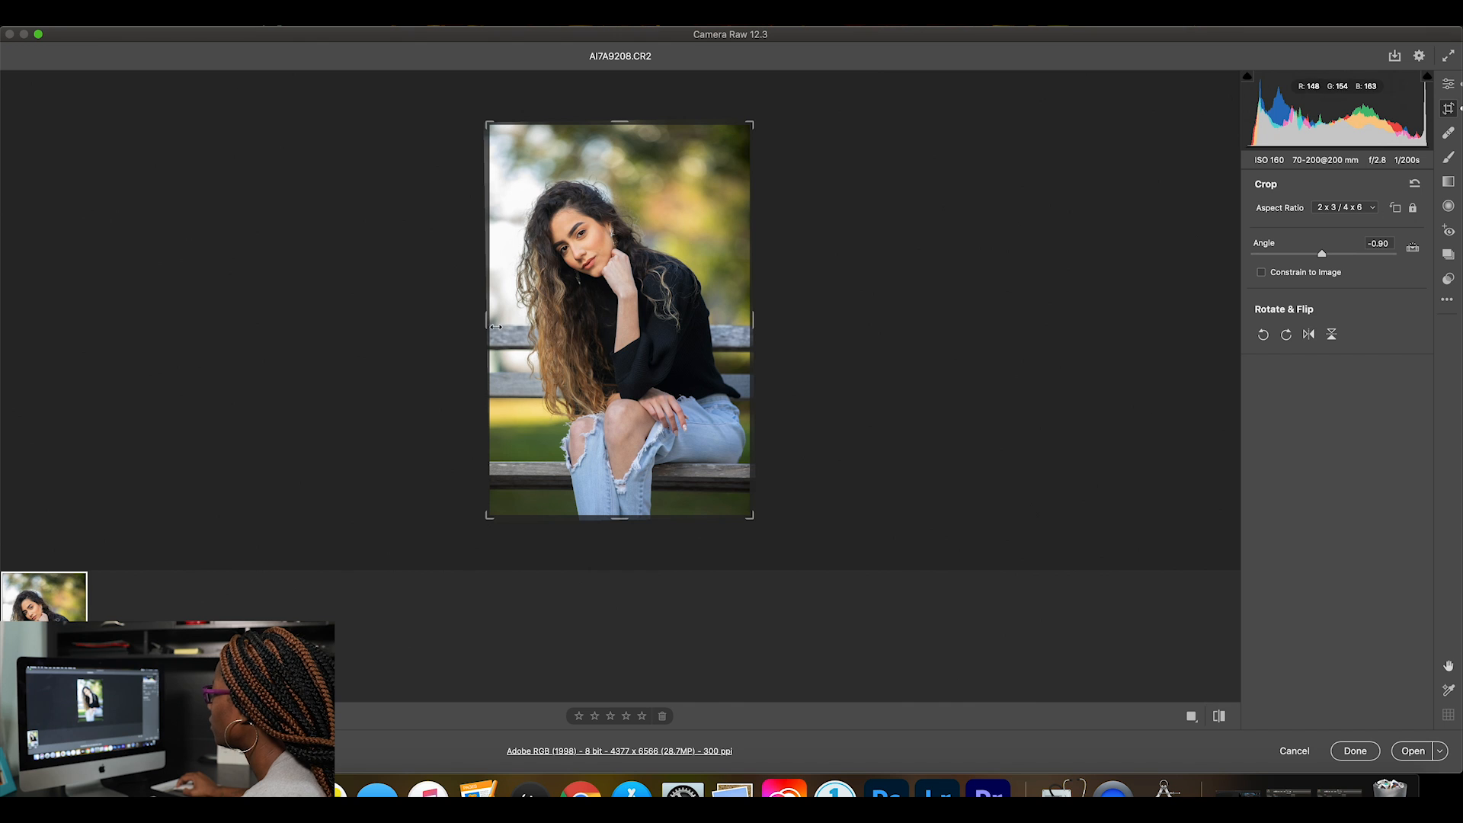
left_click(1413, 247)
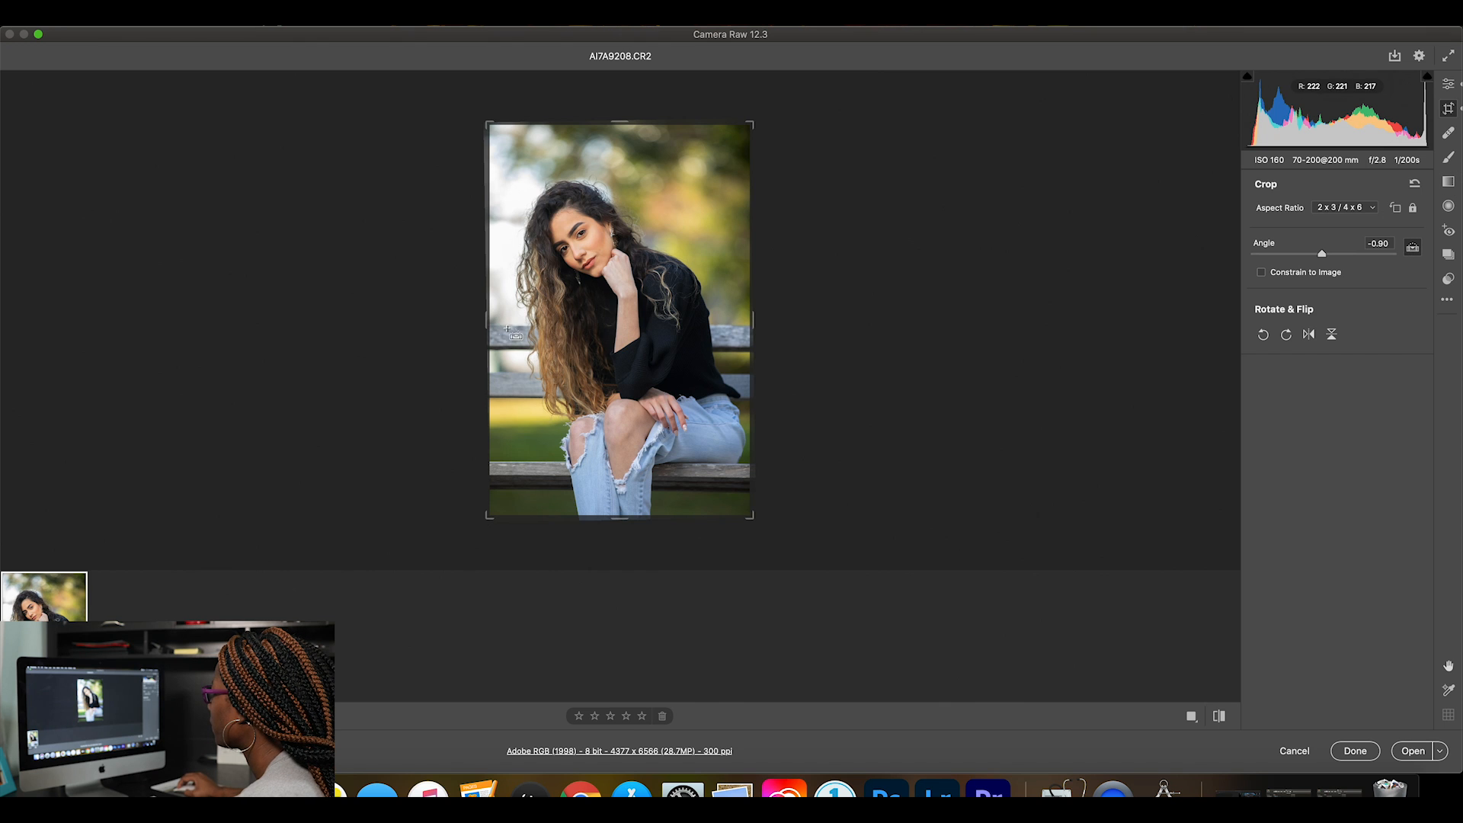
left_click_drag(491, 325, 757, 330)
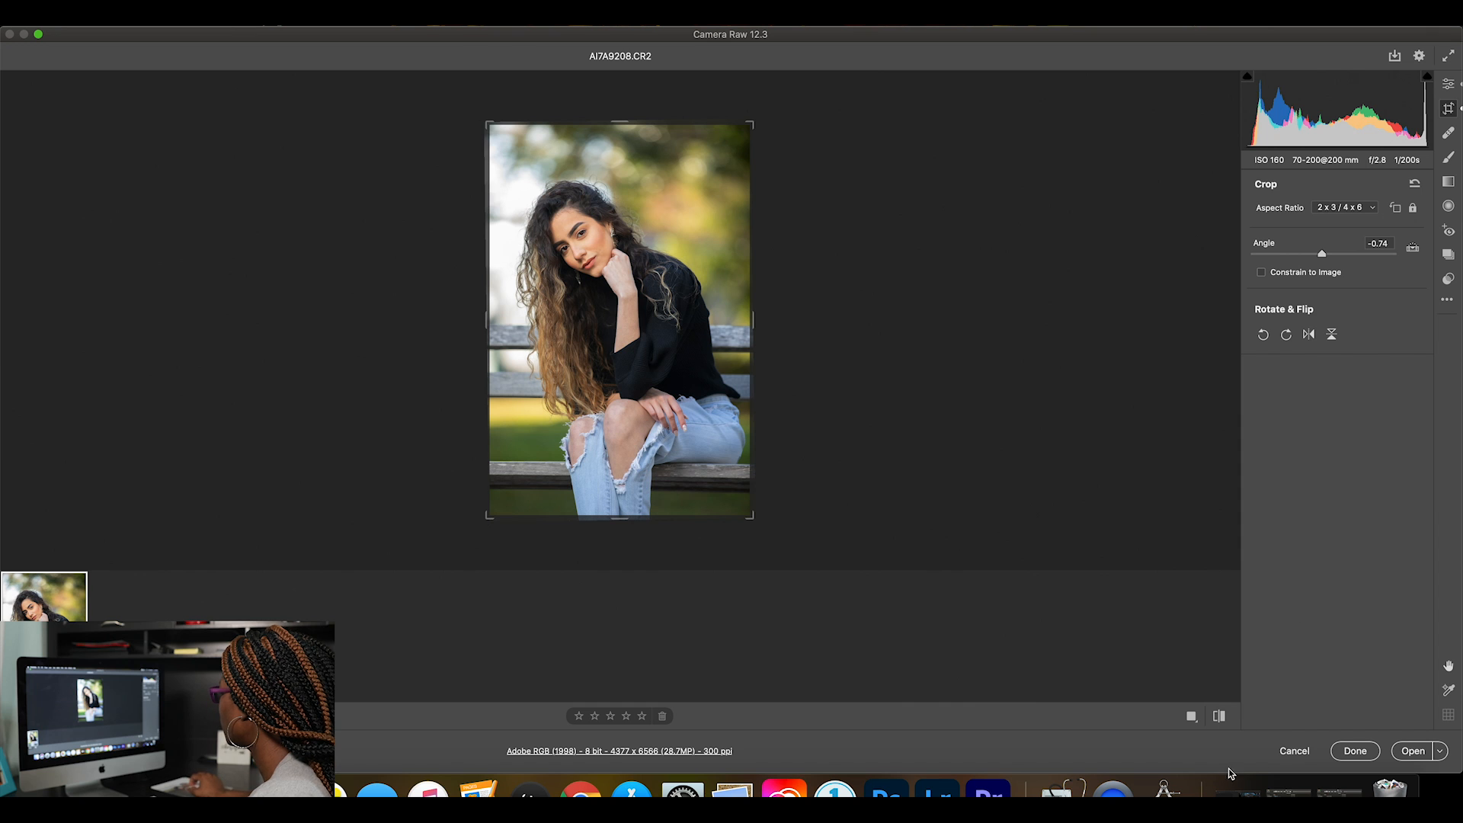
key("Return")
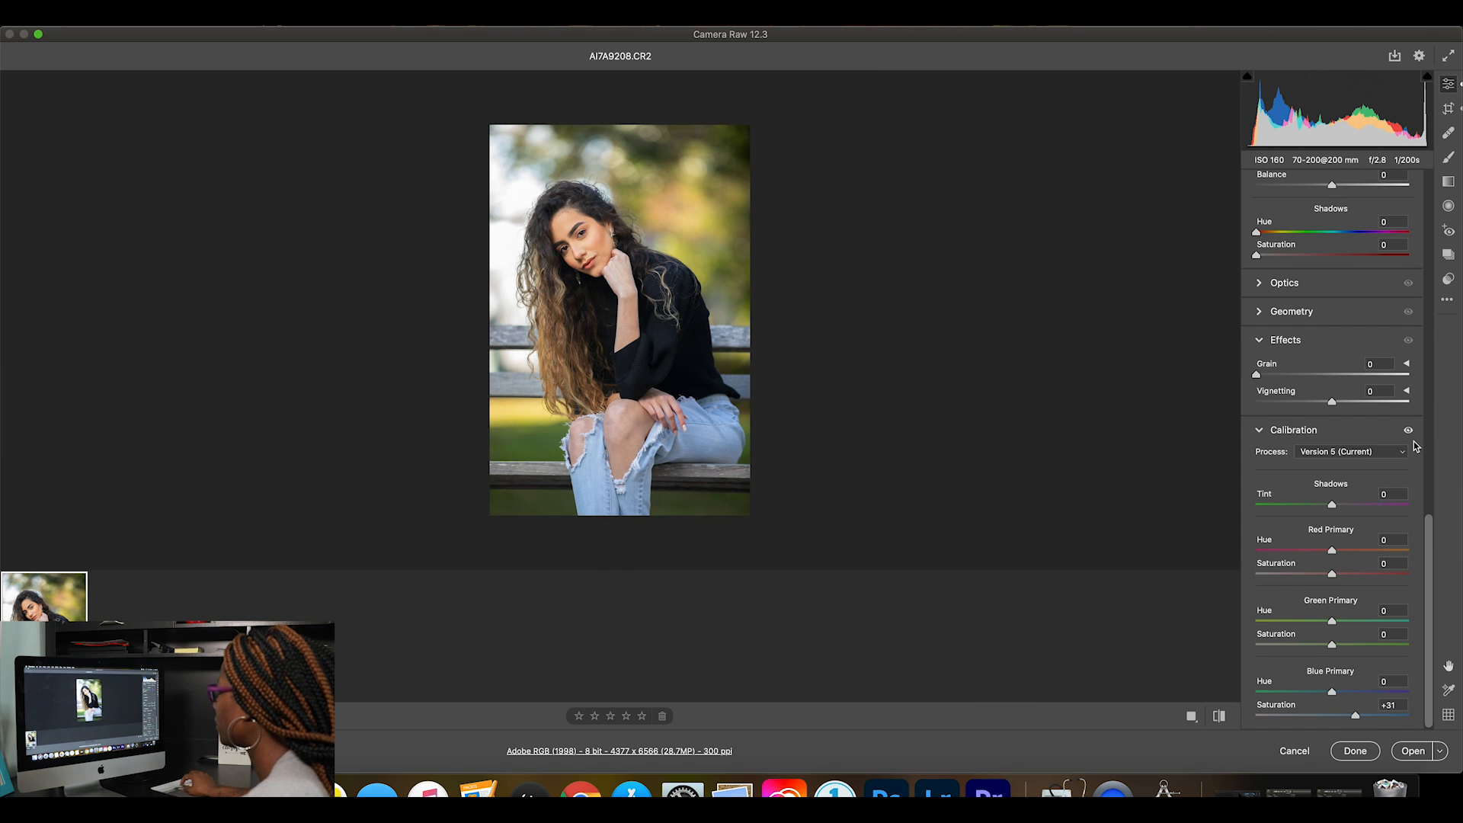
left_click(1219, 718)
left_click(1219, 717)
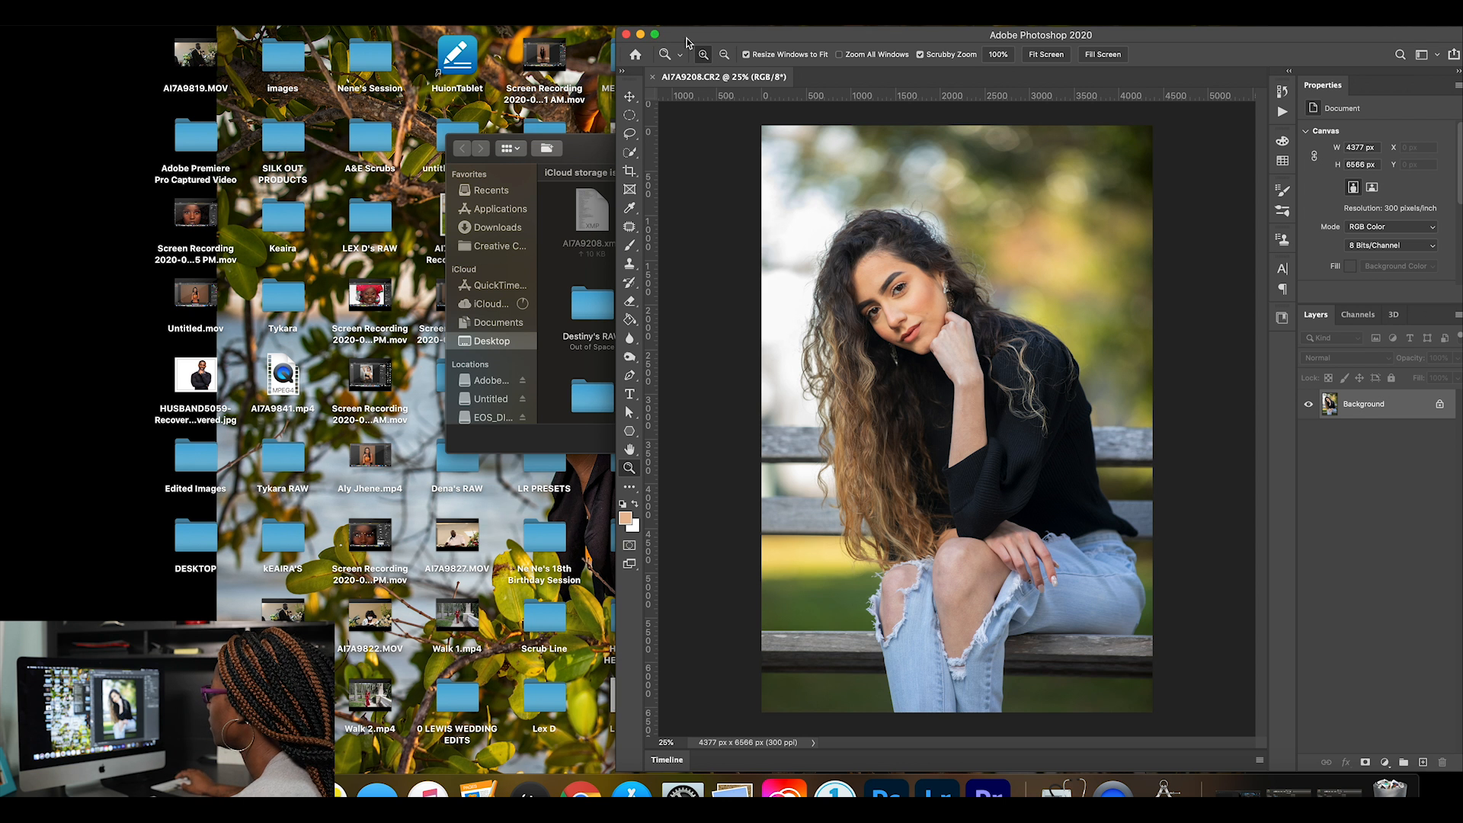
In a maximized Photoshop window, duplicate the Background layer and rename the copy "Base".
double_click(688, 43)
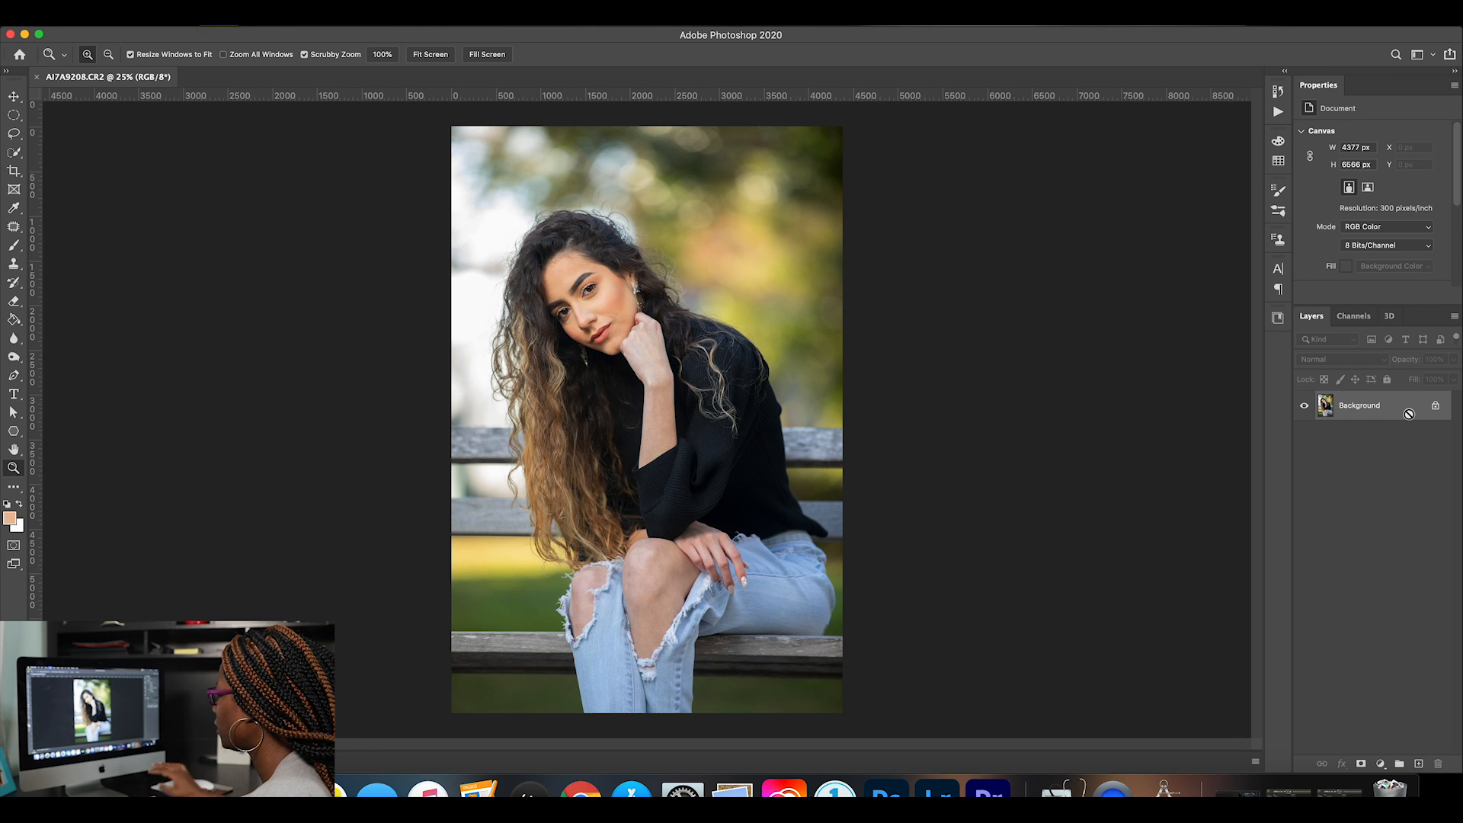
key("super+j")
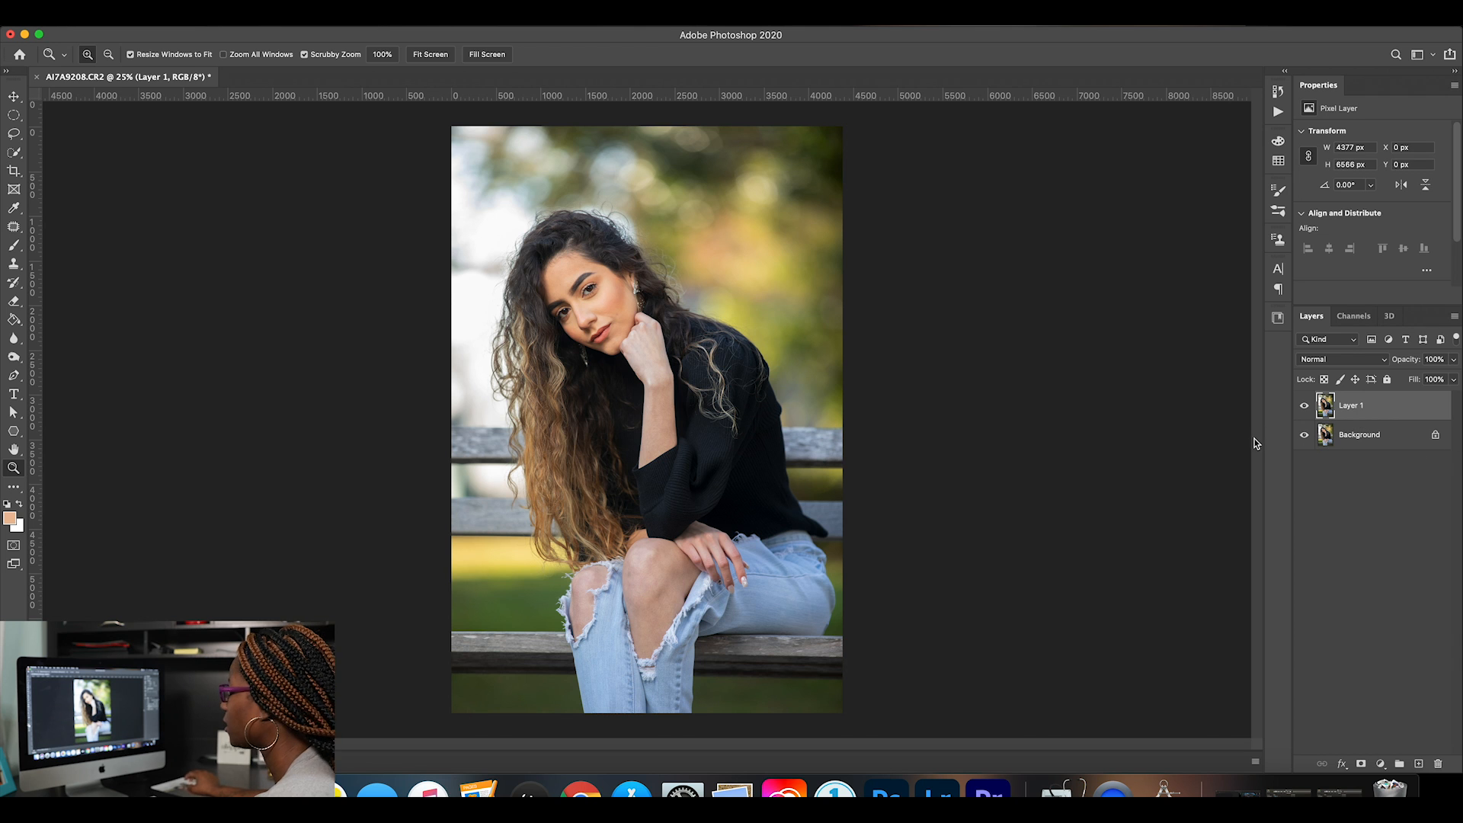
double_click(1353, 405)
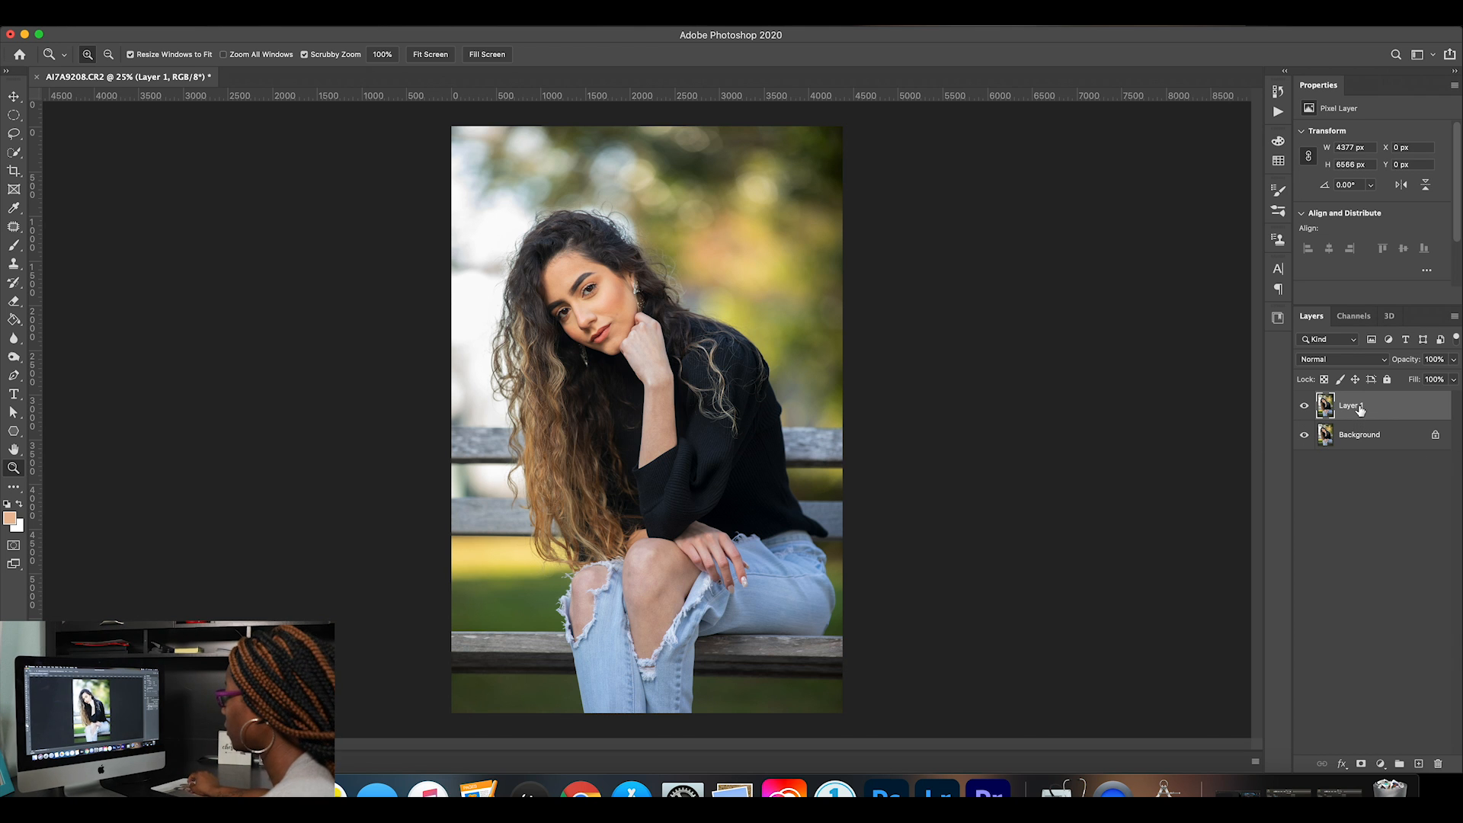
type("Base")
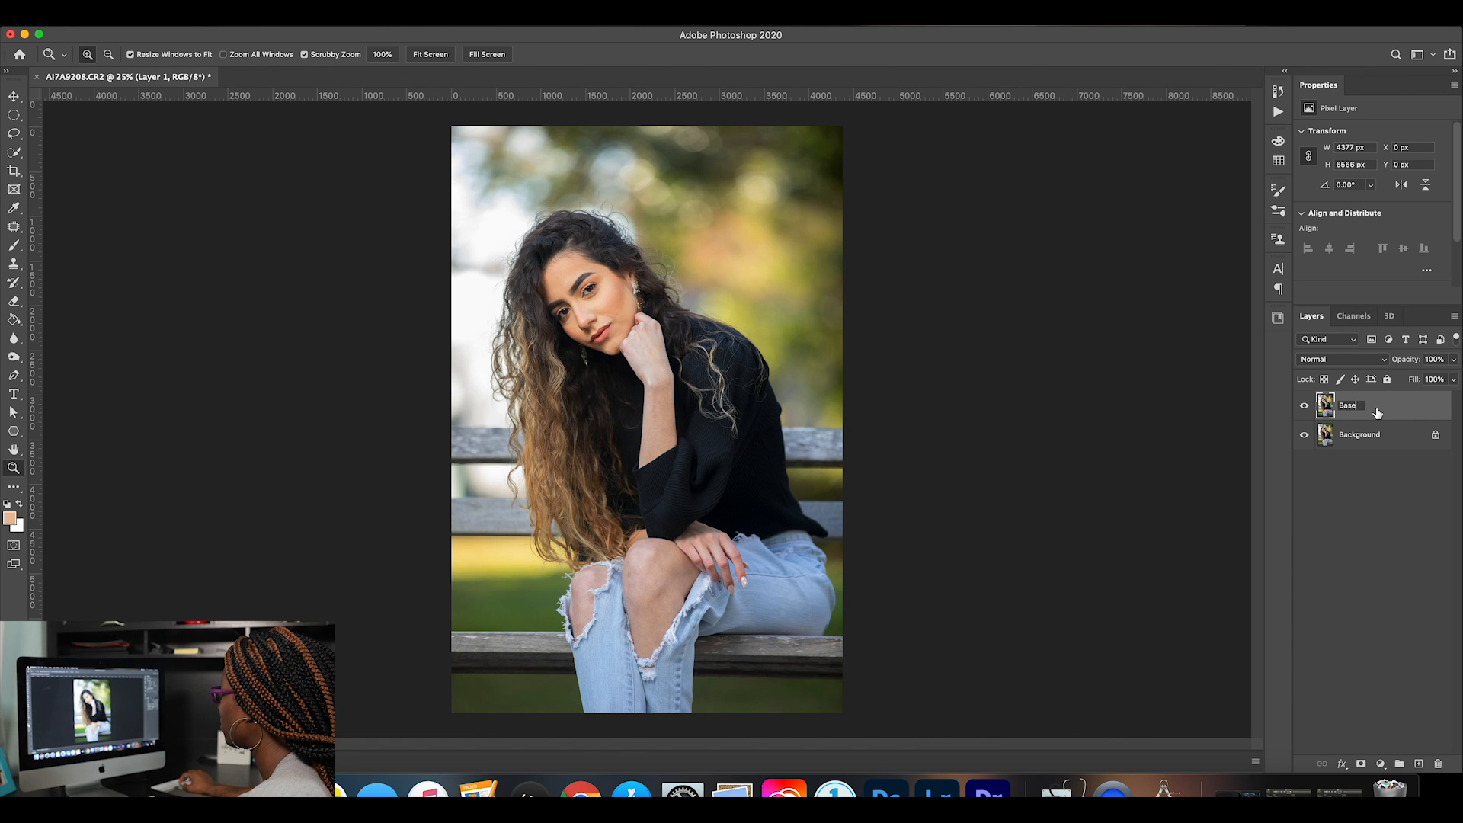
key("Return")
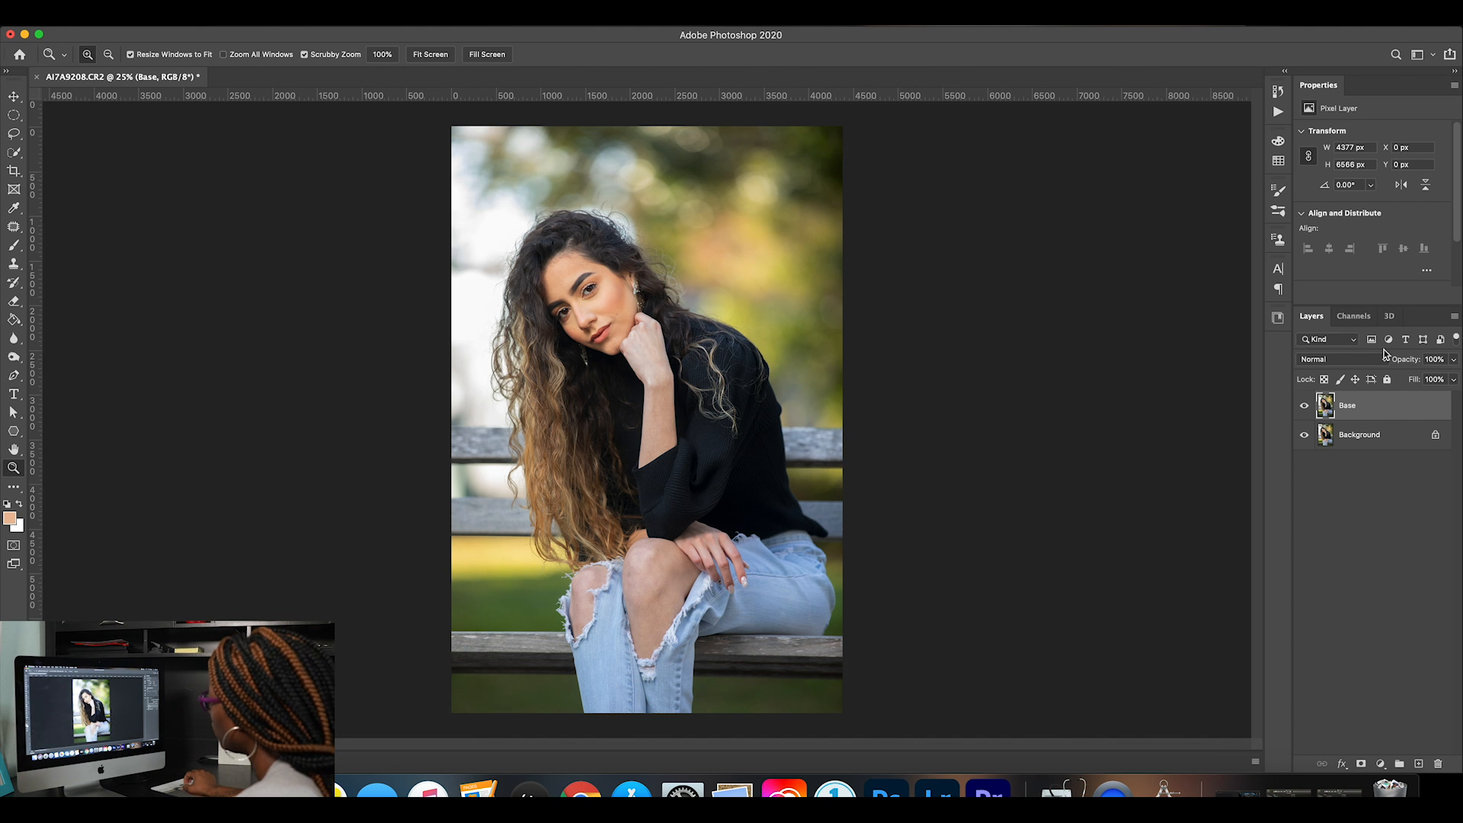
Clean up a small area of the cheek beside the nose with the Patch tool on the Base layer, then deselect.
left_click(12, 468)
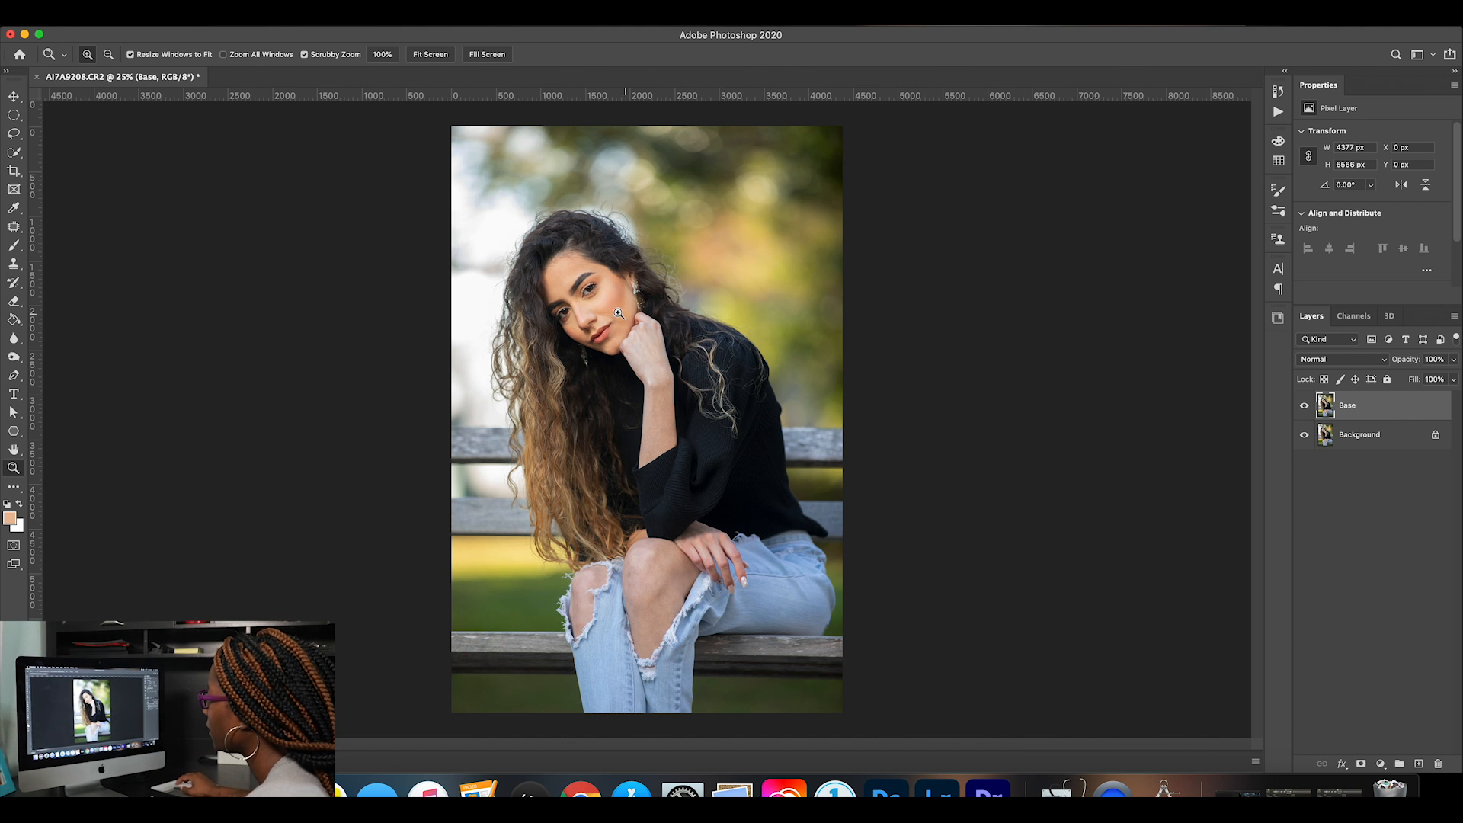
left_click_drag(586, 274, 697, 295)
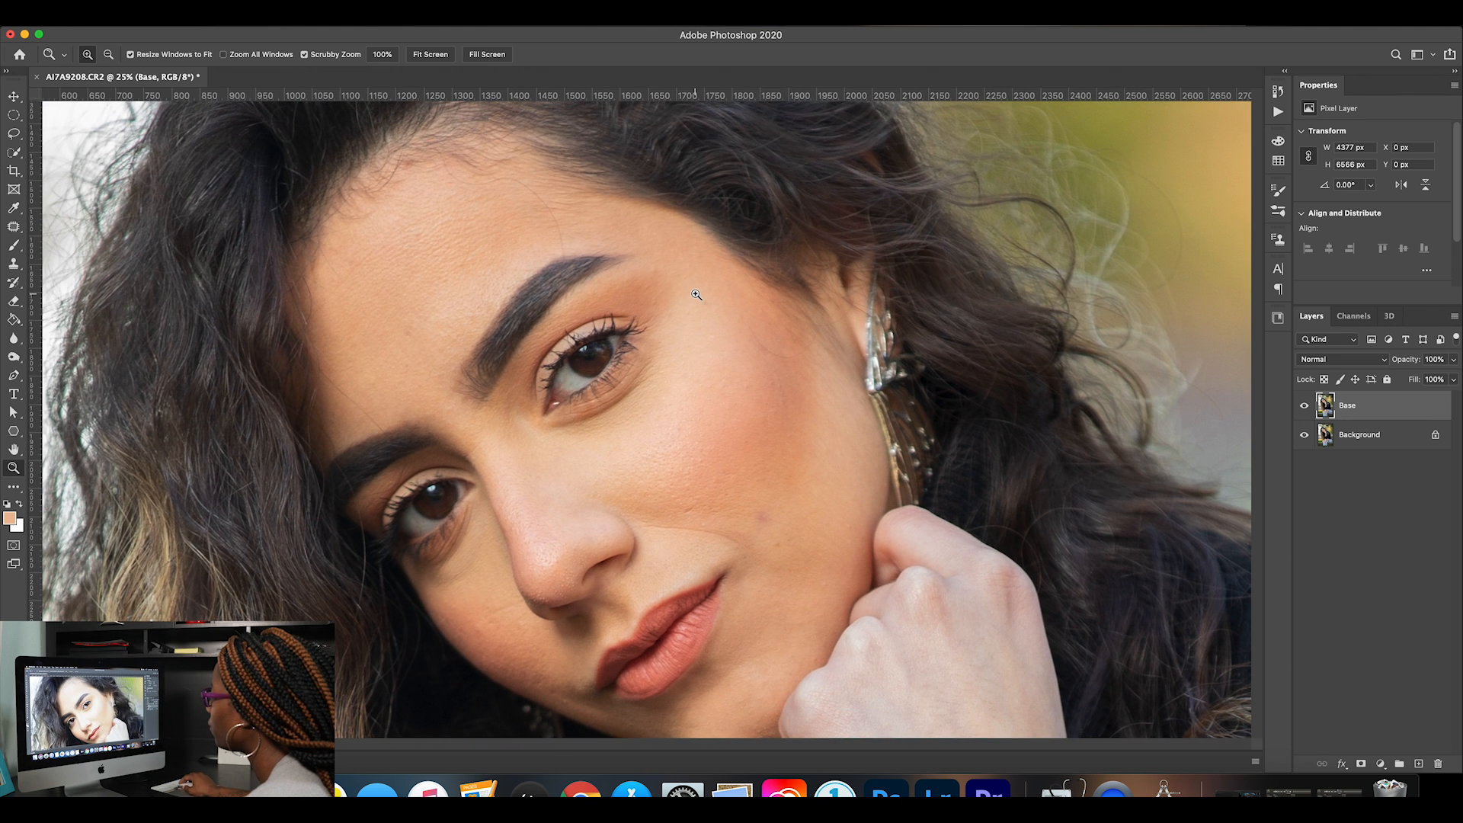
scroll(696, 294, "down", 1)
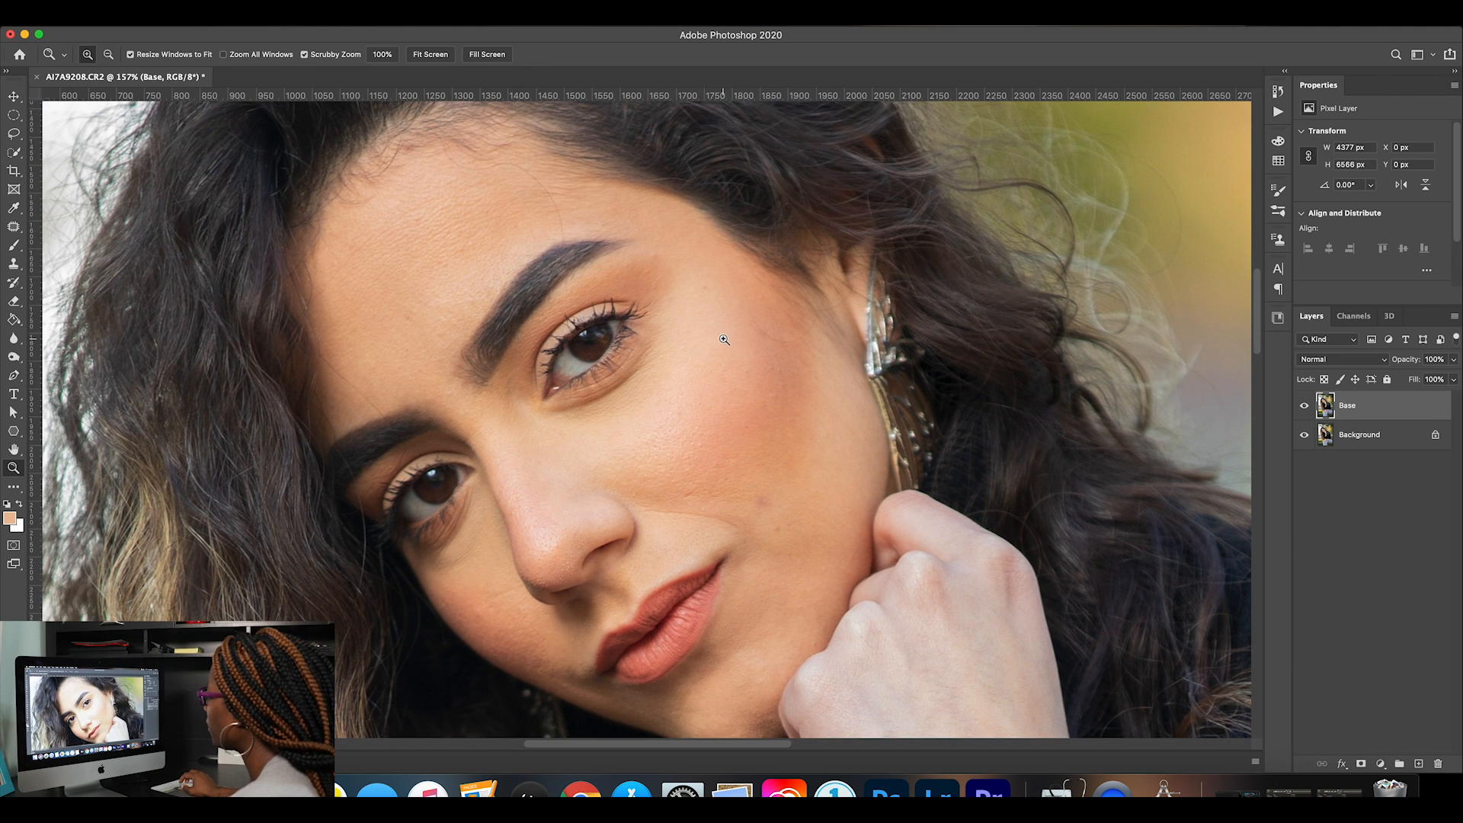
scroll(724, 339, "right", 2)
scroll(724, 339, "down", 1)
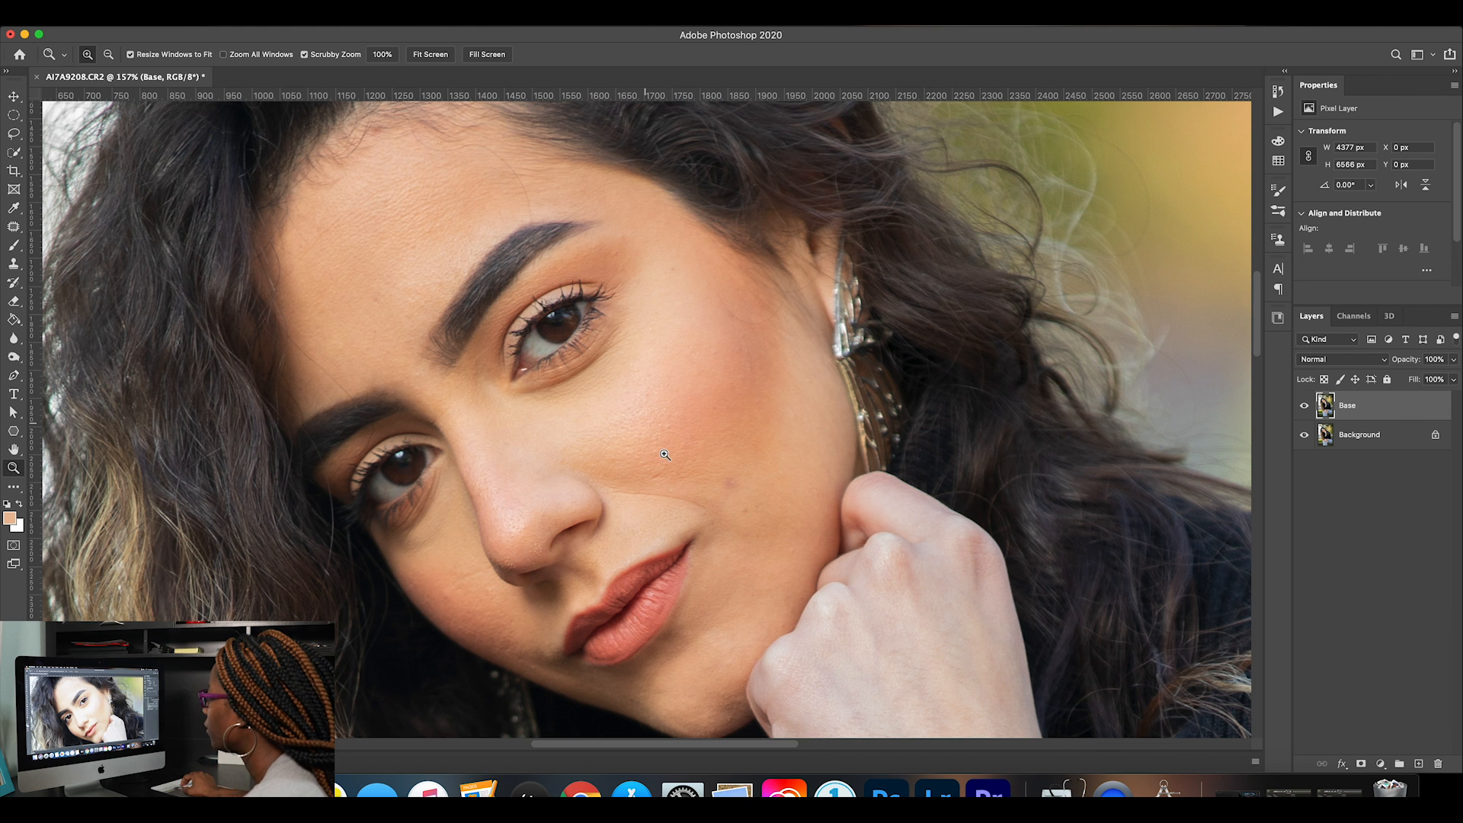
left_click_drag(685, 494, 732, 494)
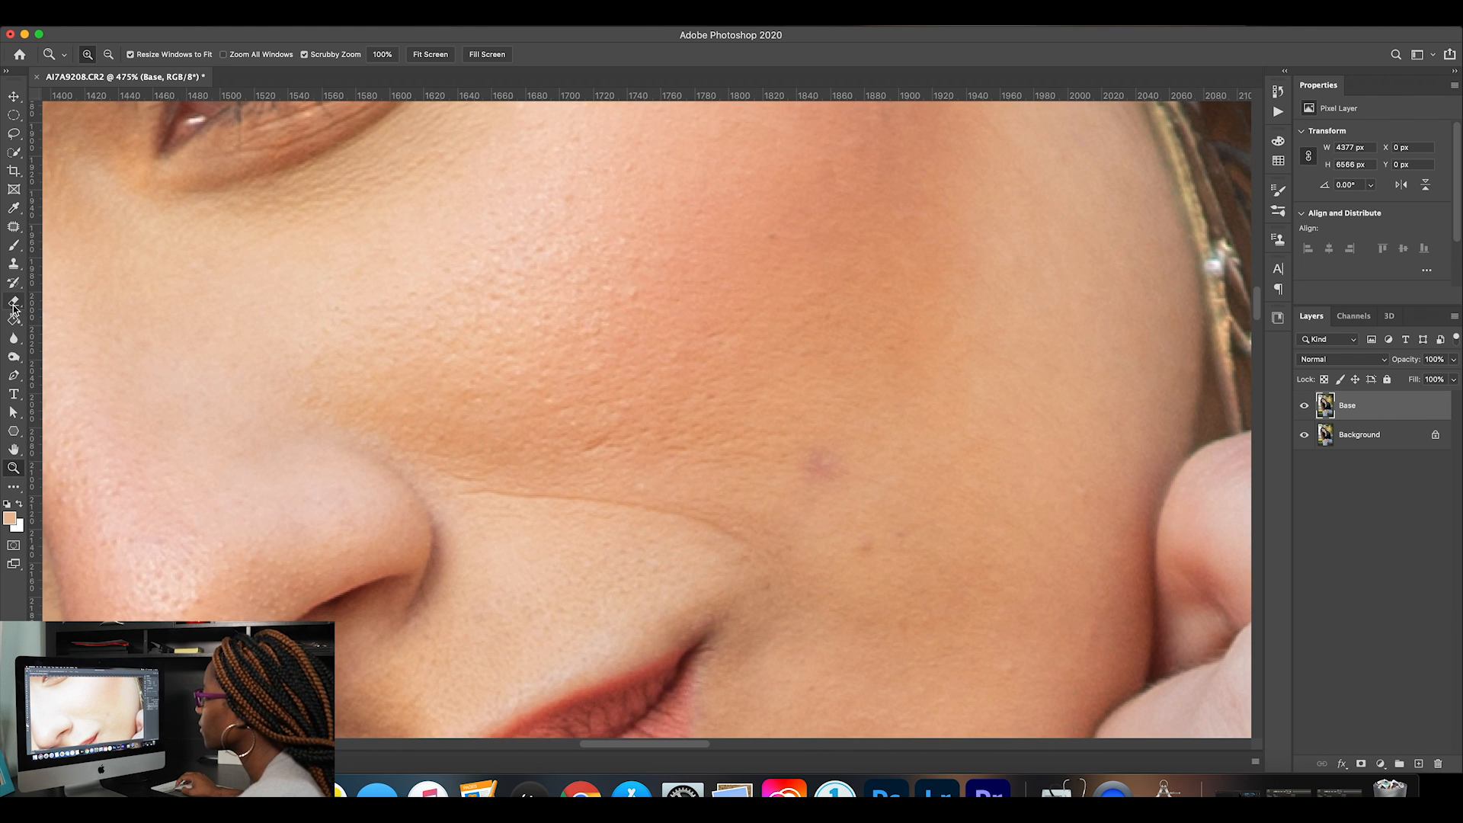
left_click(13, 227)
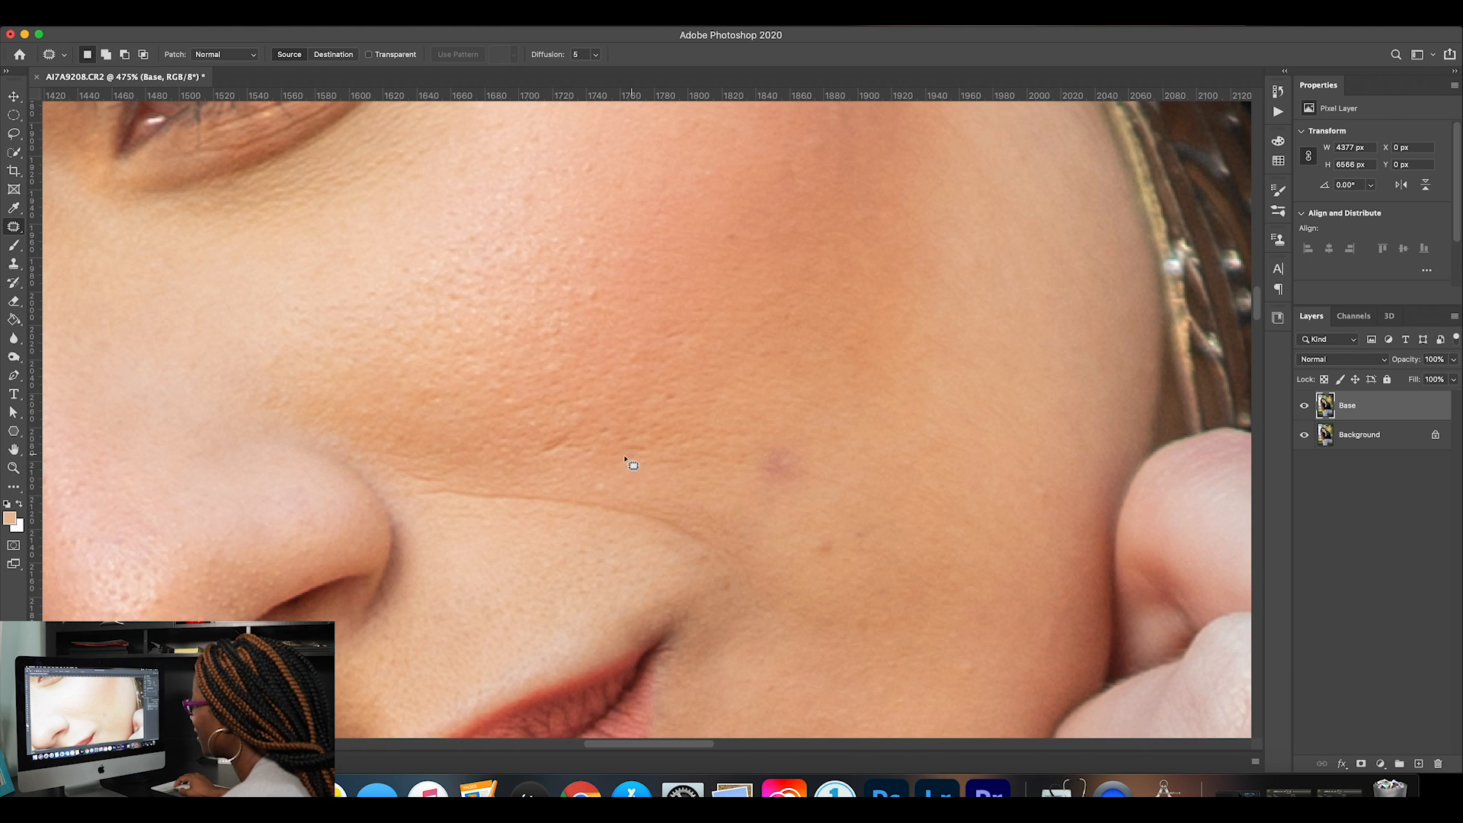
mouse_move(554, 456)
left_mouse_down()
mouse_move(577, 429)
mouse_move(547, 442)
mouse_move(557, 460)
mouse_move(541, 435)
mouse_move(548, 454)
mouse_move(599, 473)
left_mouse_up()
key("ctrl+d")
key("super+d")
Patch the two dark spots on the cheek between the mouth corner and the hand with nearby clean skin.
mouse_move(810, 487)
left_mouse_down()
mouse_move(775, 438)
mouse_move(761, 472)
mouse_move(776, 496)
mouse_move(792, 476)
mouse_move(802, 416)
left_mouse_up()
key("super+d")
mouse_move(834, 538)
left_mouse_down()
mouse_move(811, 533)
mouse_move(823, 561)
left_mouse_up()
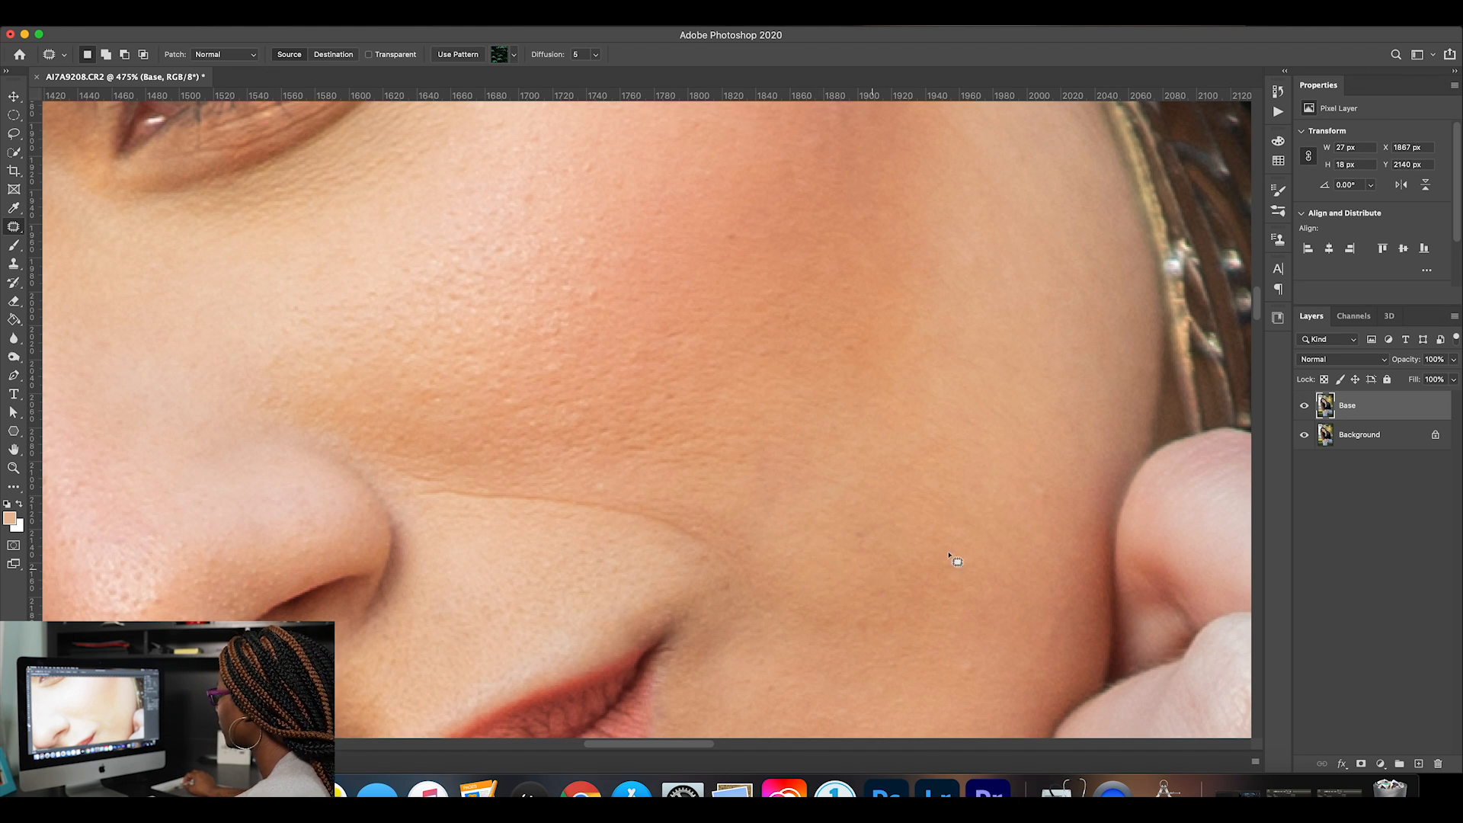
key("super+d")
Patch the small blemishes on the outer cheek beside the hand and lower down the cheek, deselecting after each.
mouse_move(1050, 490)
left_mouse_down()
mouse_move(1055, 510)
mouse_move(1052, 495)
left_mouse_up()
left_click_drag(1048, 497, 1044, 519)
key("super+d")
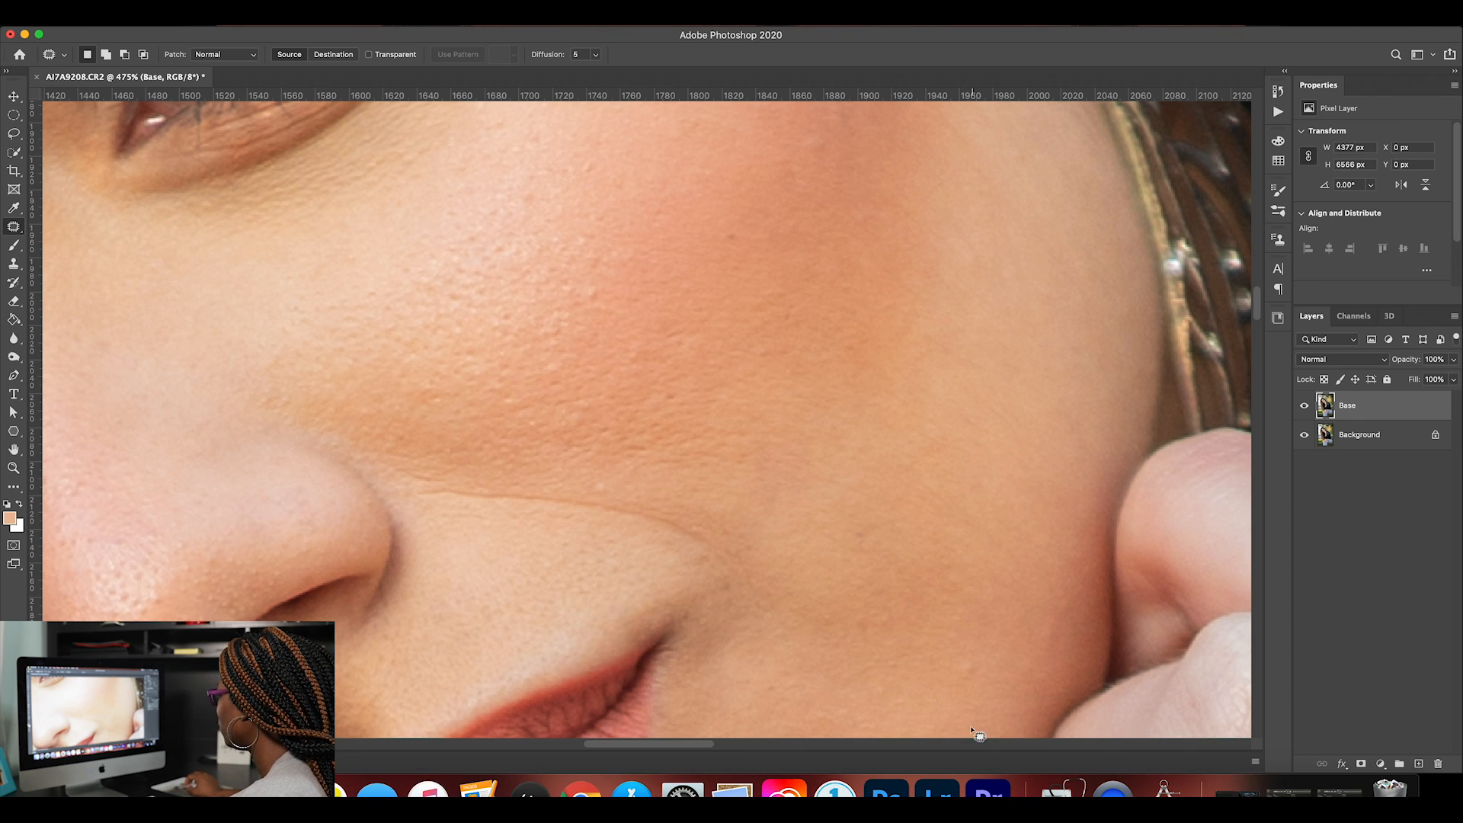
mouse_move(977, 663)
left_mouse_down()
mouse_move(981, 686)
mouse_move(975, 664)
left_mouse_up()
key("super+d")
mouse_move(875, 615)
left_mouse_down()
mouse_move(859, 631)
mouse_move(877, 643)
left_mouse_up()
key("super+d")
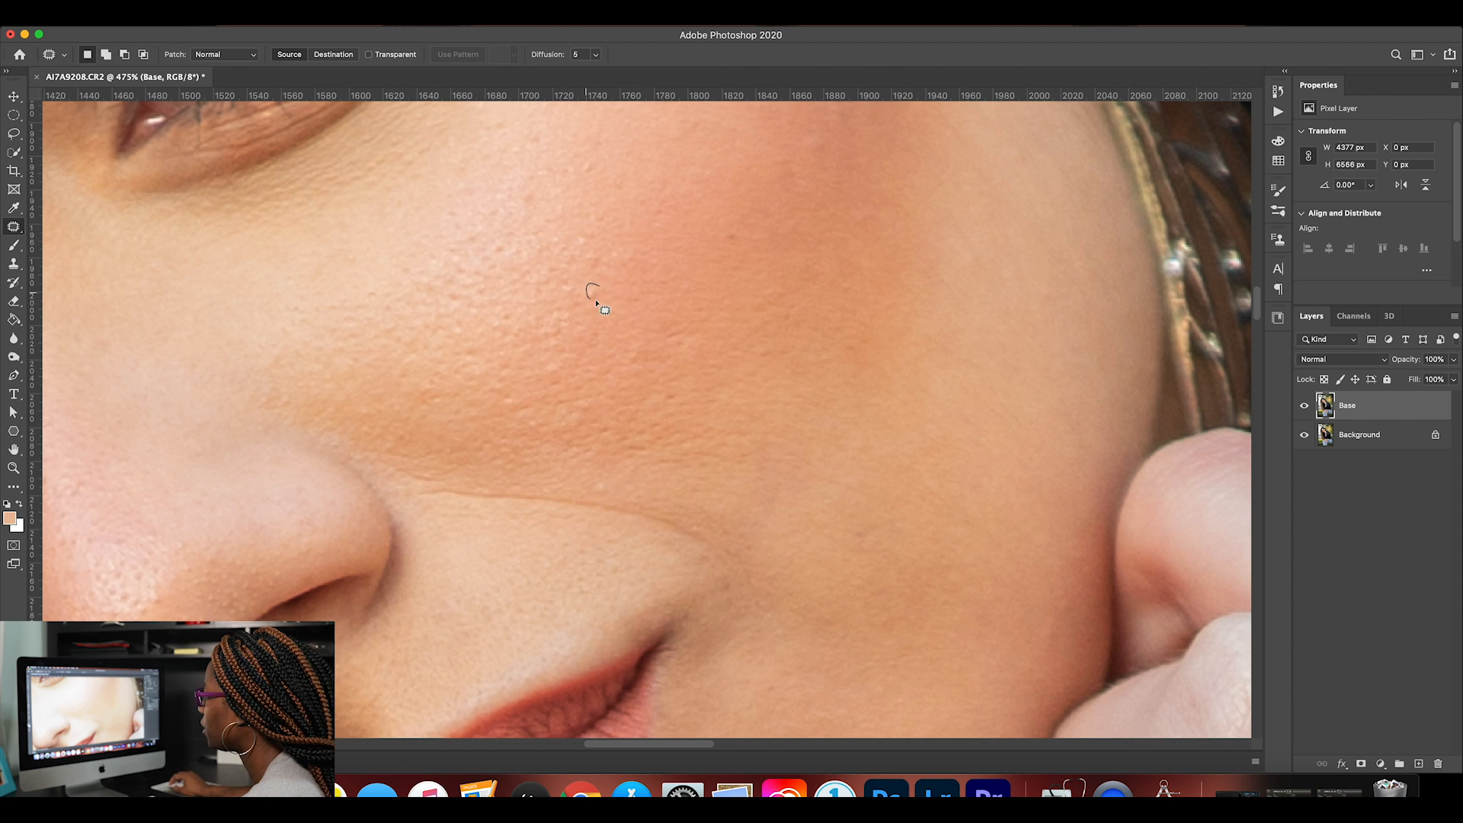
Patch a small blemish on the middle of the cheek and a narrow strip along the cheek's edge beside the fingers.
scroll(743, 293, "up", 3)
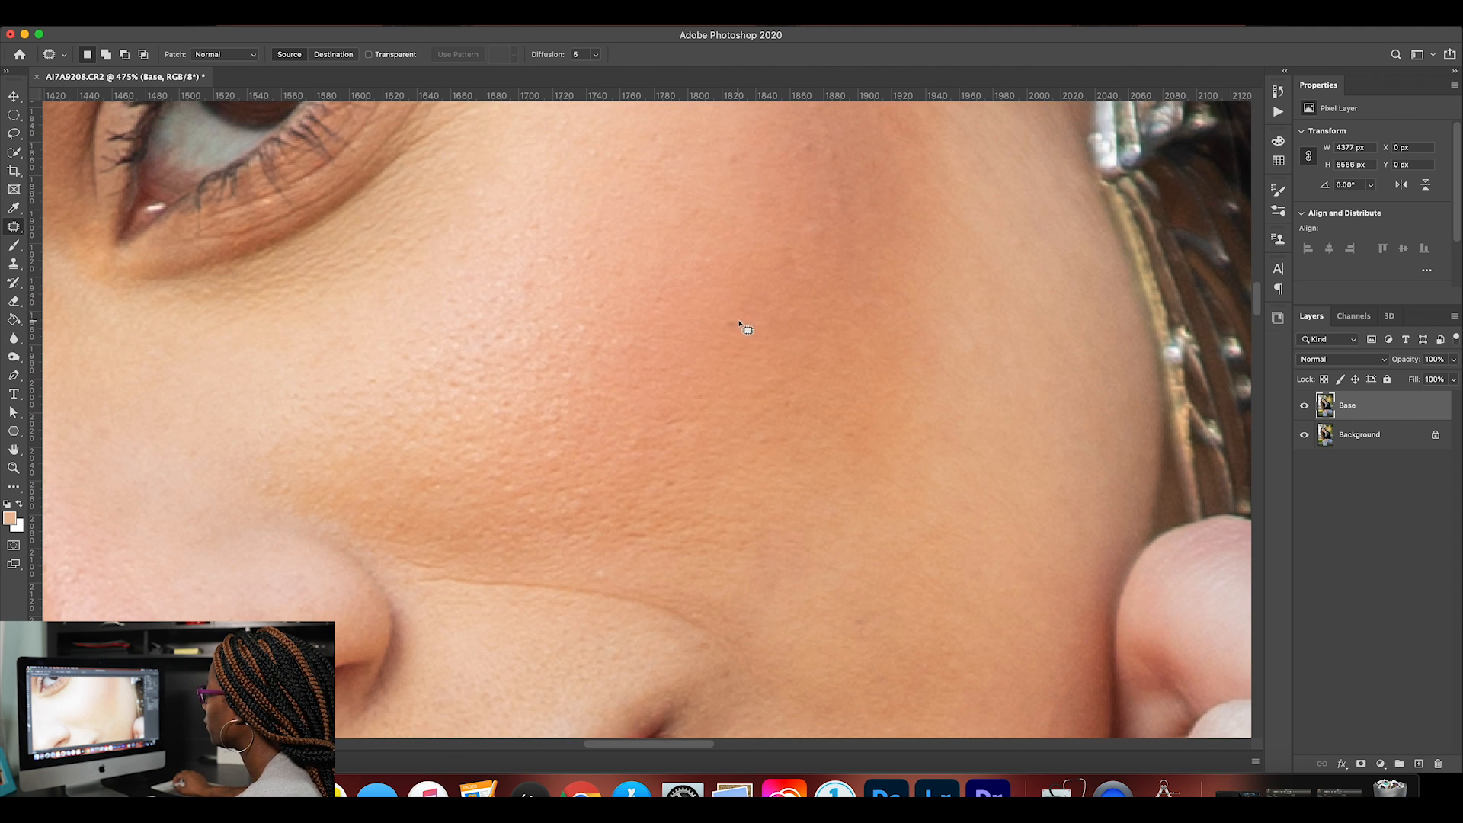
mouse_move(678, 484)
left_mouse_down()
mouse_move(661, 487)
mouse_move(673, 496)
left_mouse_up()
key("super+d")
scroll(674, 496, "down", 10)
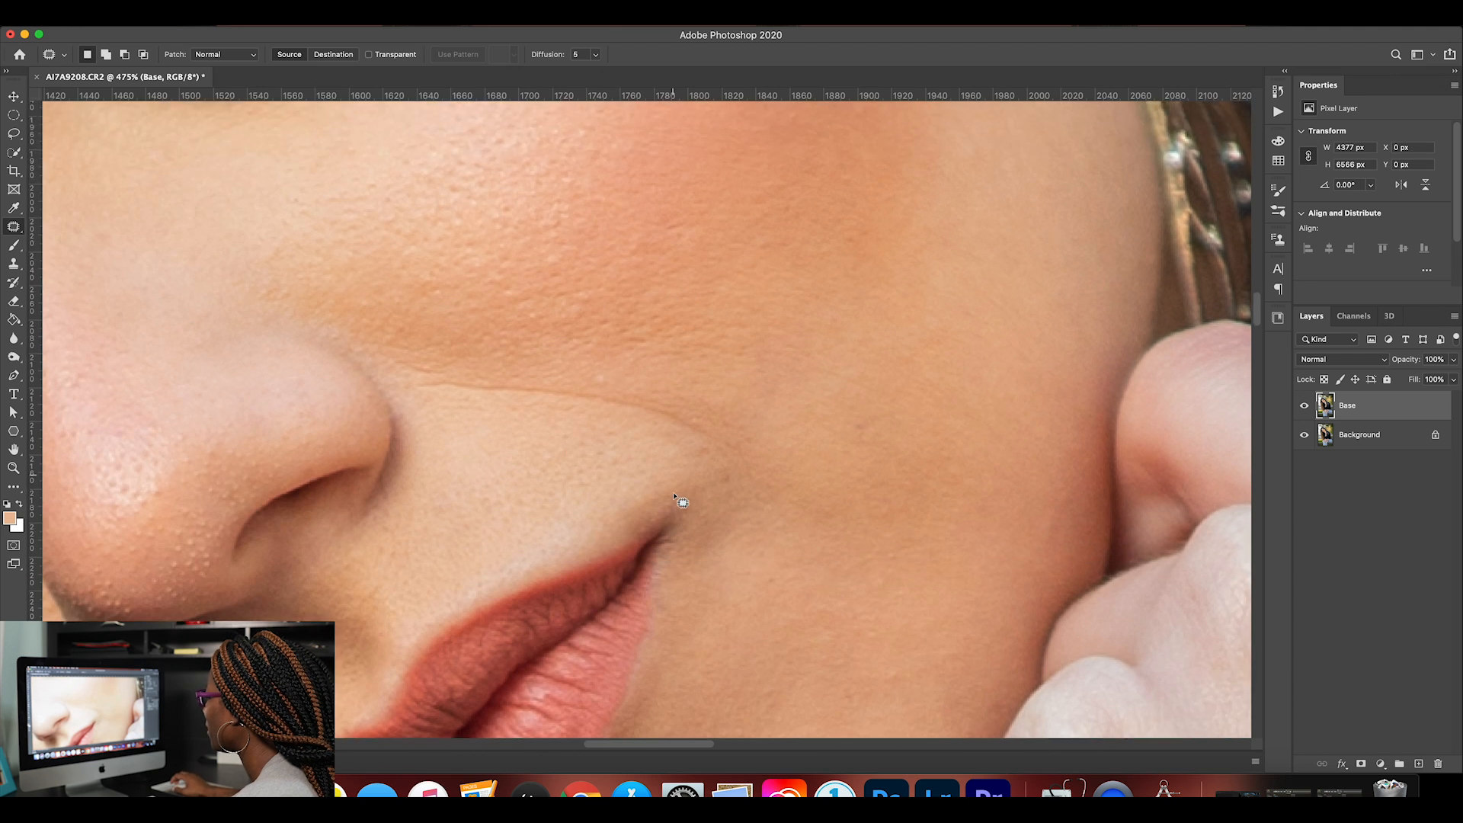
mouse_move(1064, 353)
left_mouse_down()
mouse_move(1065, 313)
mouse_move(1048, 375)
mouse_move(1049, 314)
mouse_move(1038, 402)
left_mouse_up()
key("super+d")
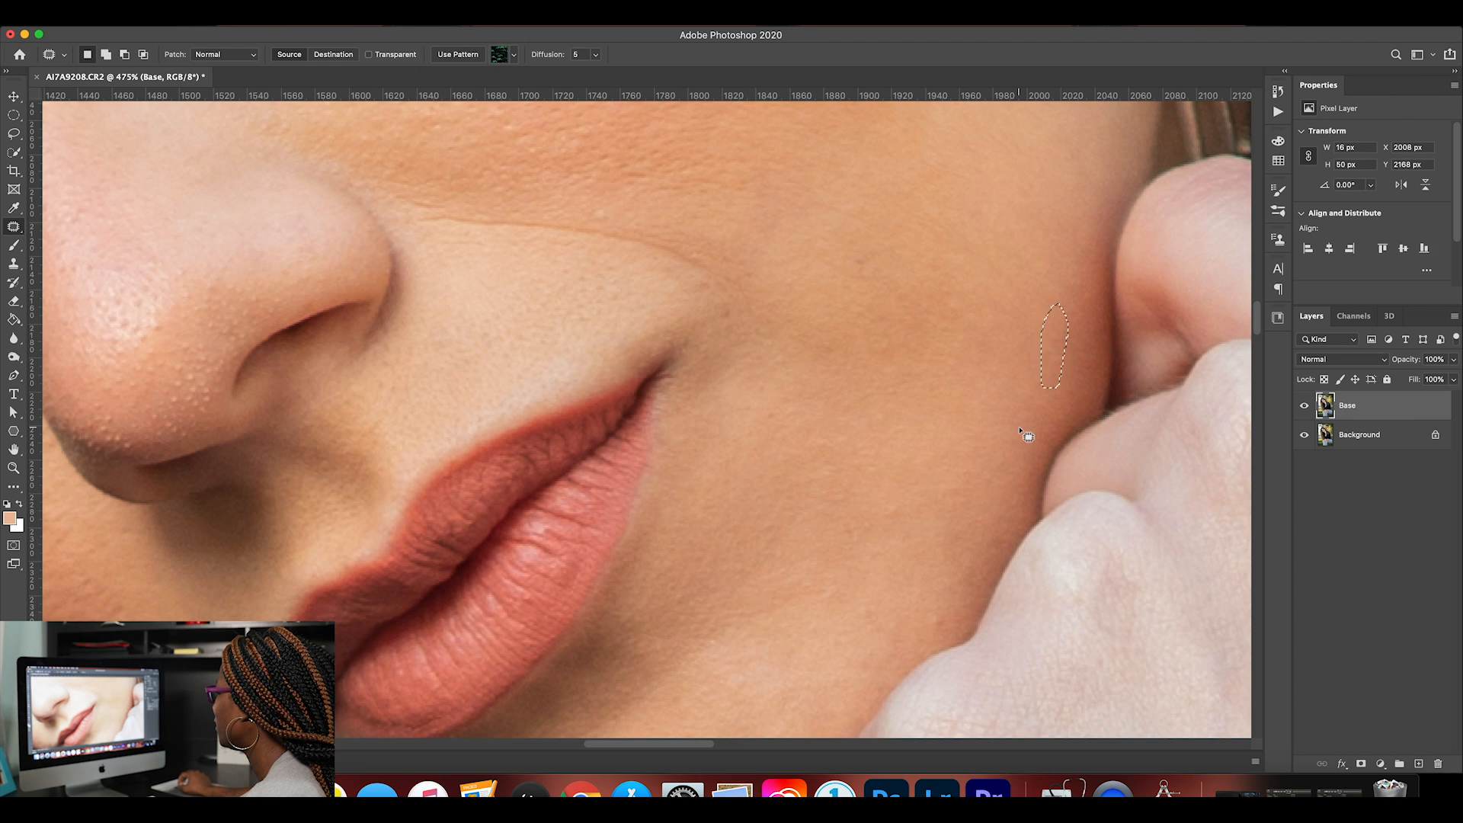
Patch the uneven skin on the shaded cheek near the hair, including a long strip along the jaw edge.
scroll(1022, 412, "down", 8)
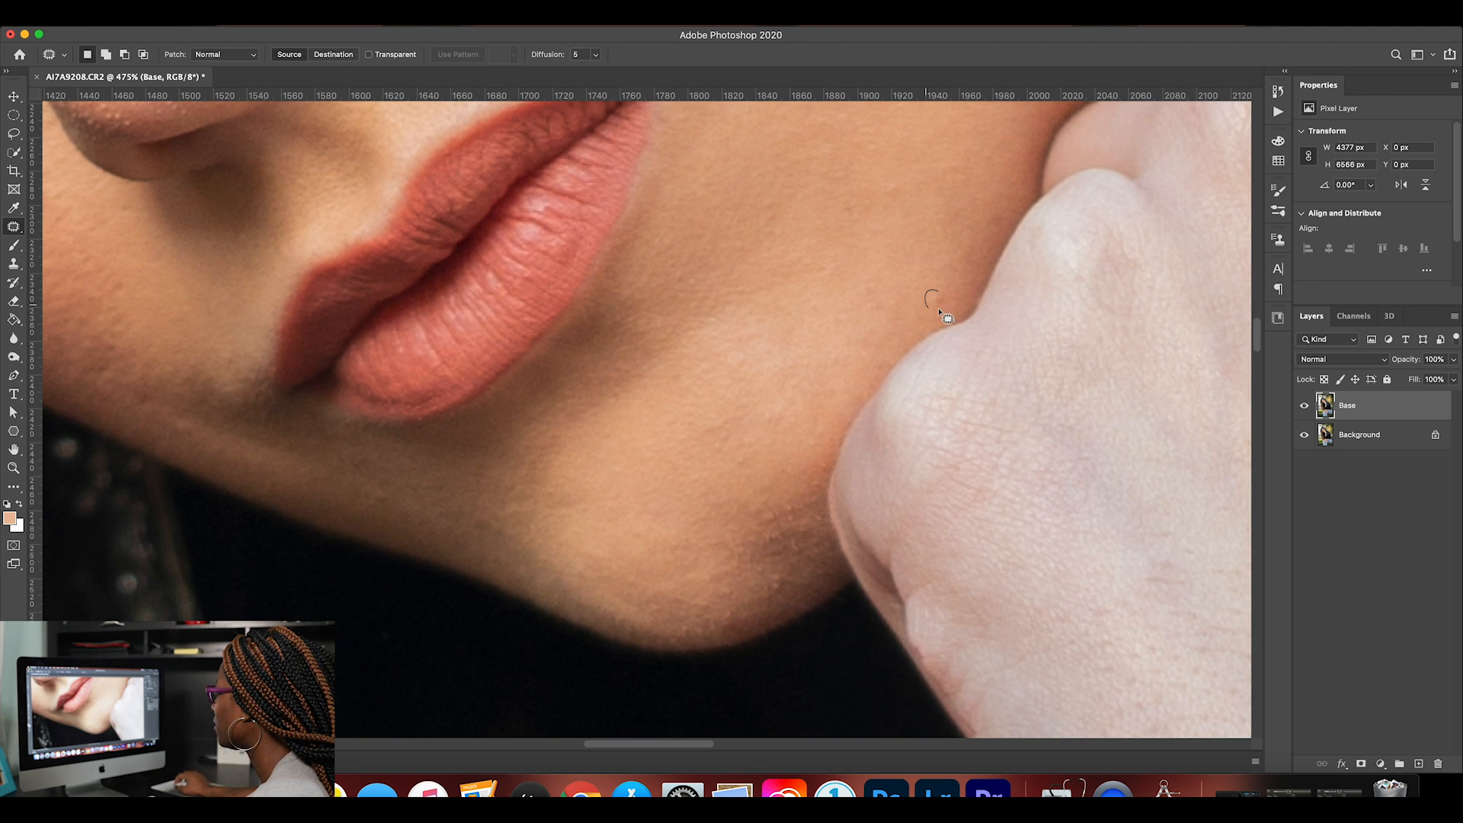
scroll(846, 330, "left", 4)
scroll(852, 338, "left", 3)
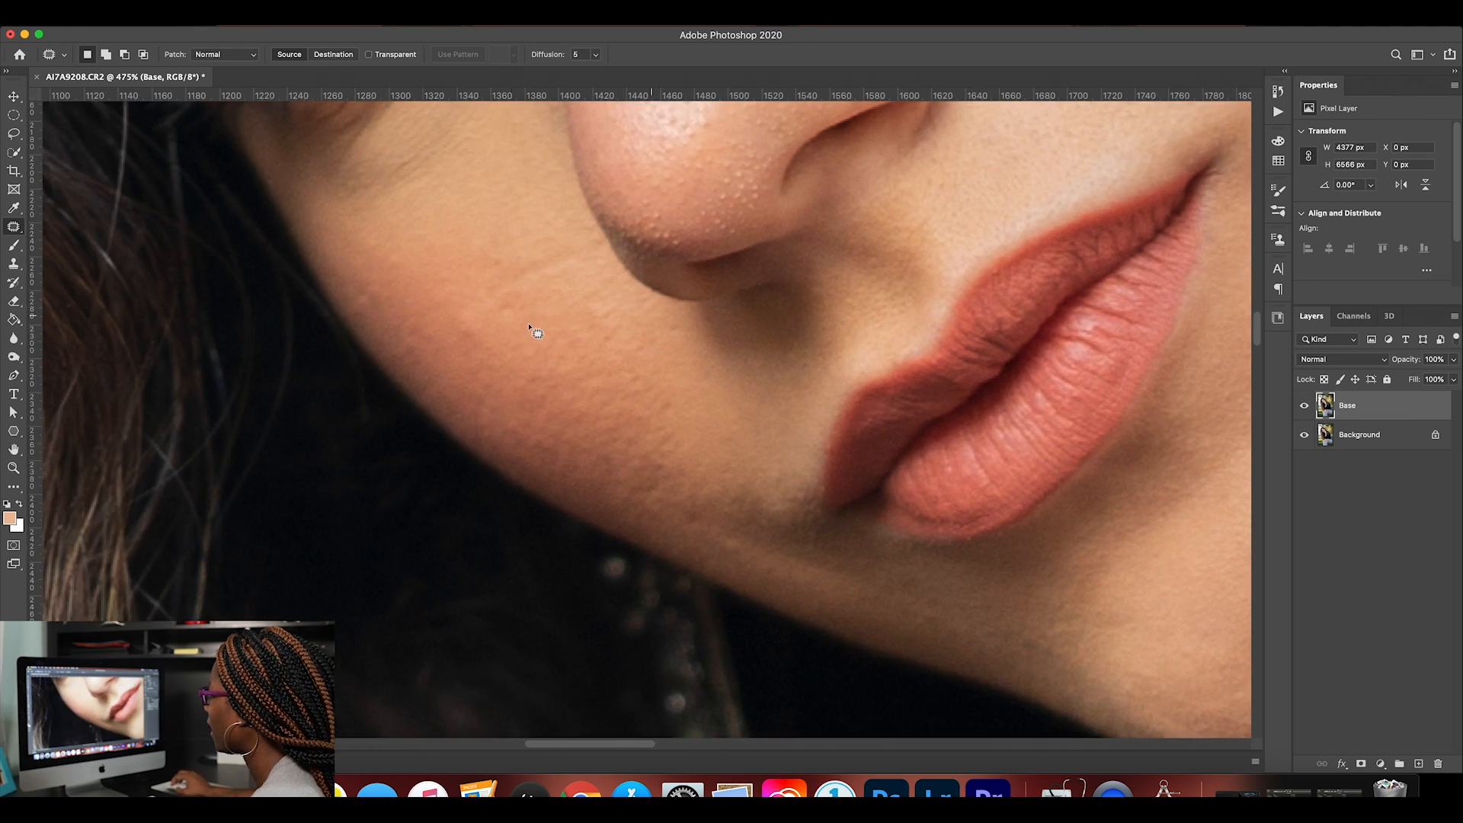
mouse_move(480, 324)
left_mouse_down()
mouse_move(457, 326)
mouse_move(480, 333)
left_mouse_up()
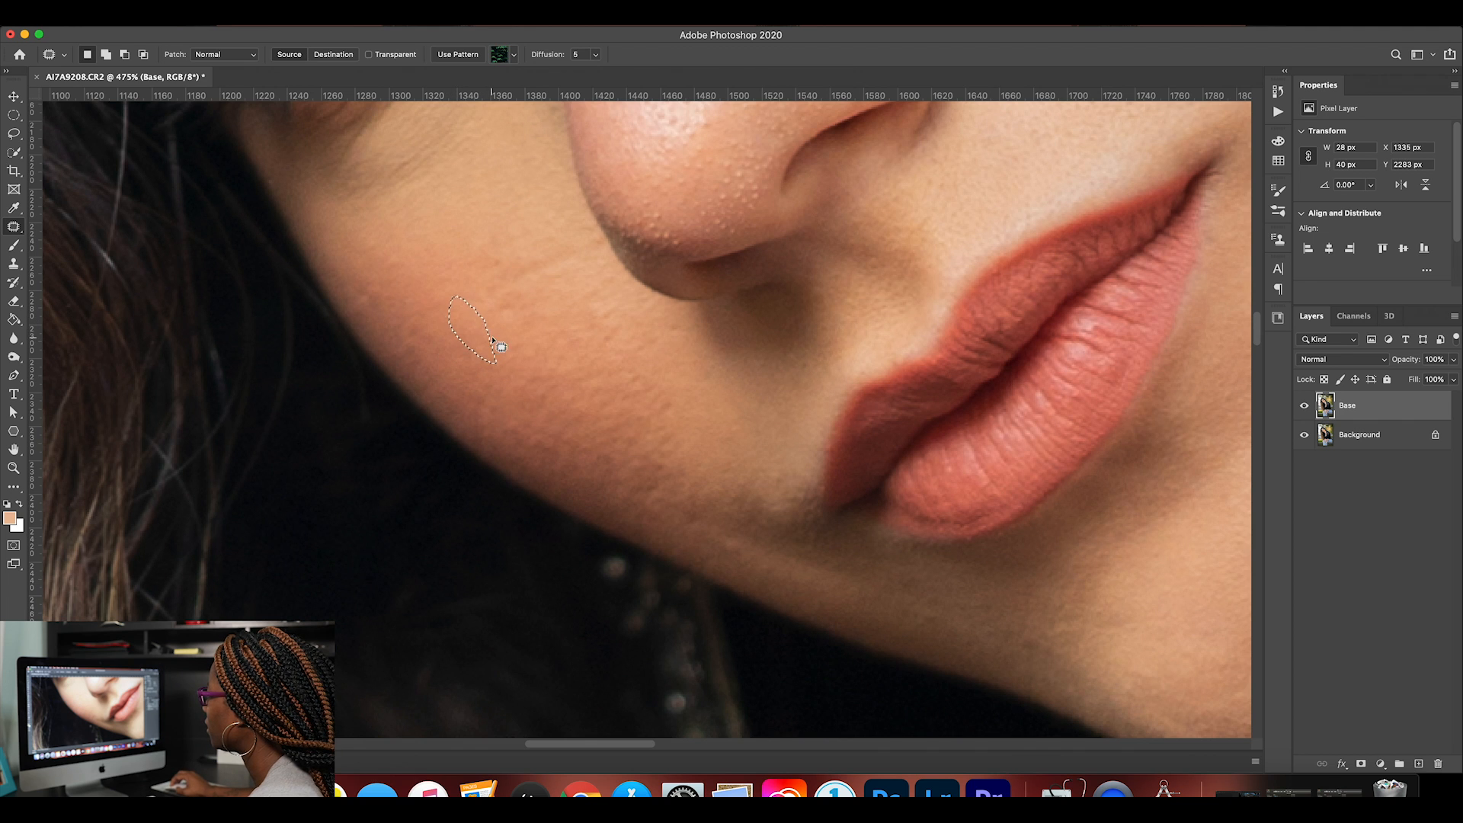
left_click(500, 346)
mouse_move(449, 385)
left_mouse_down()
mouse_move(550, 455)
mouse_move(624, 455)
mouse_move(587, 437)
left_mouse_up()
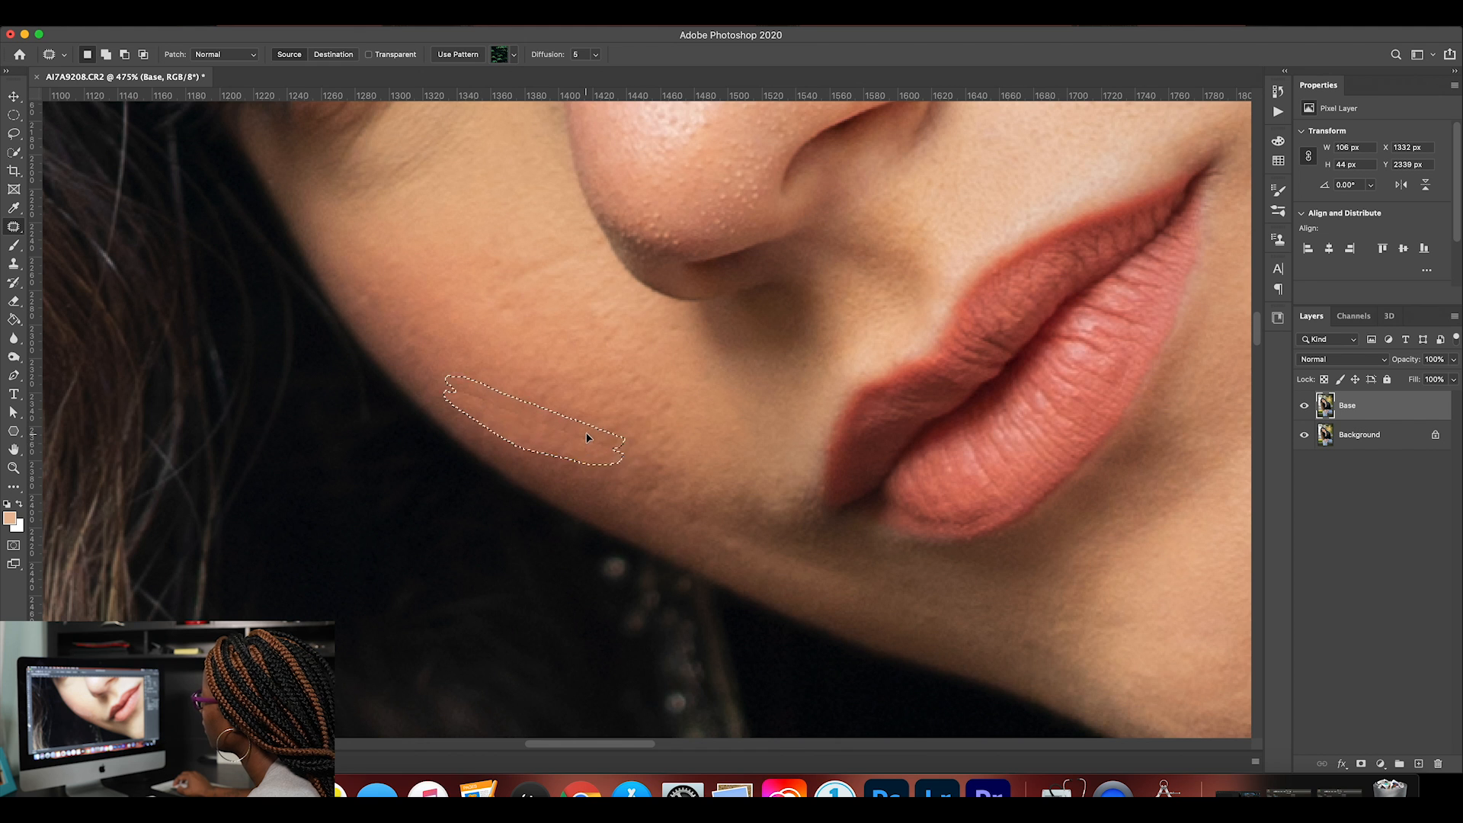
left_click(779, 463)
Patch the small dark spot on the forehead beside the inner end of the higher eyebrow and deselect it.
scroll(612, 448, "up", 3)
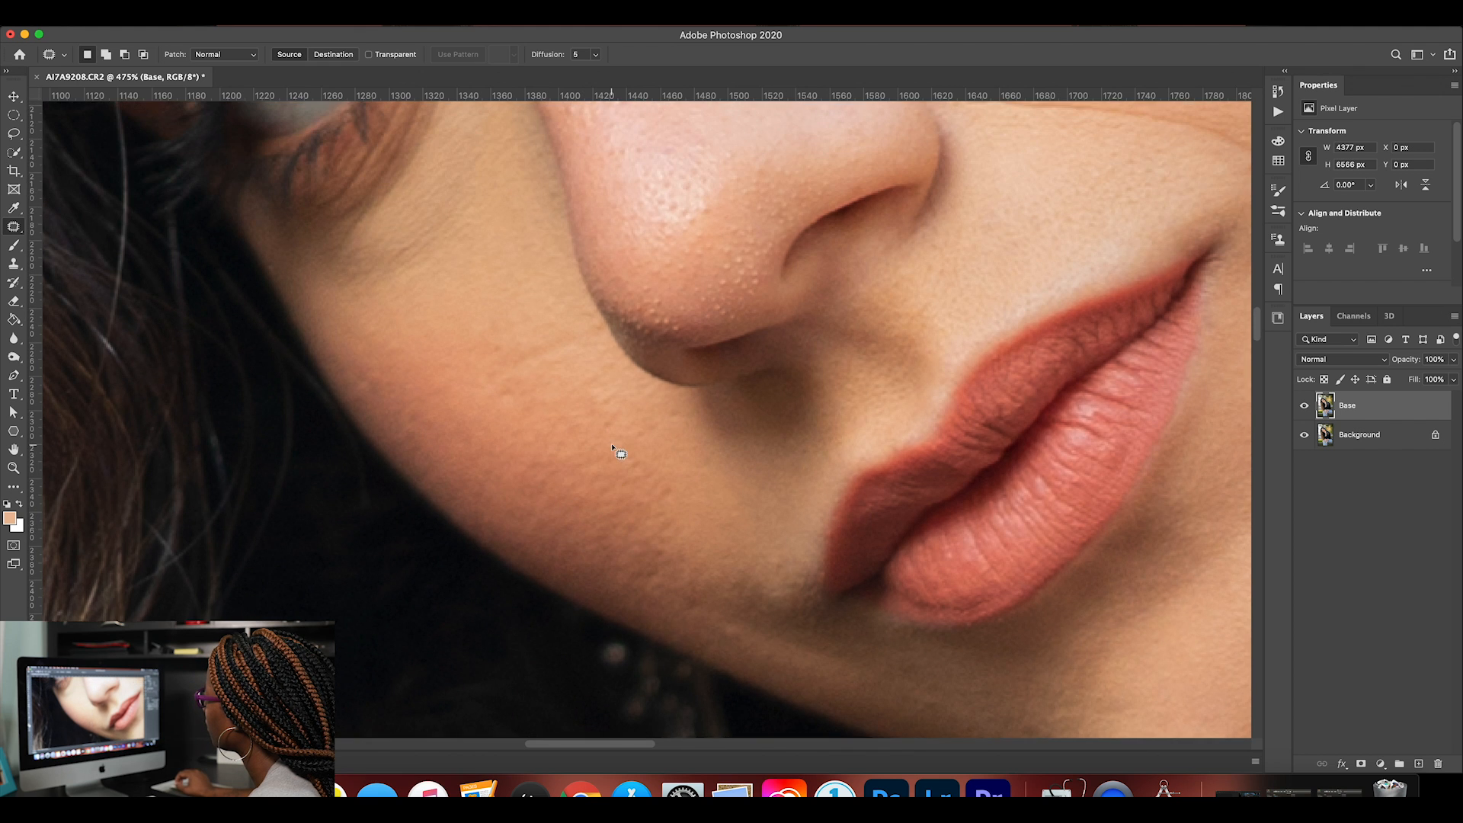
scroll(612, 448, "up", 7)
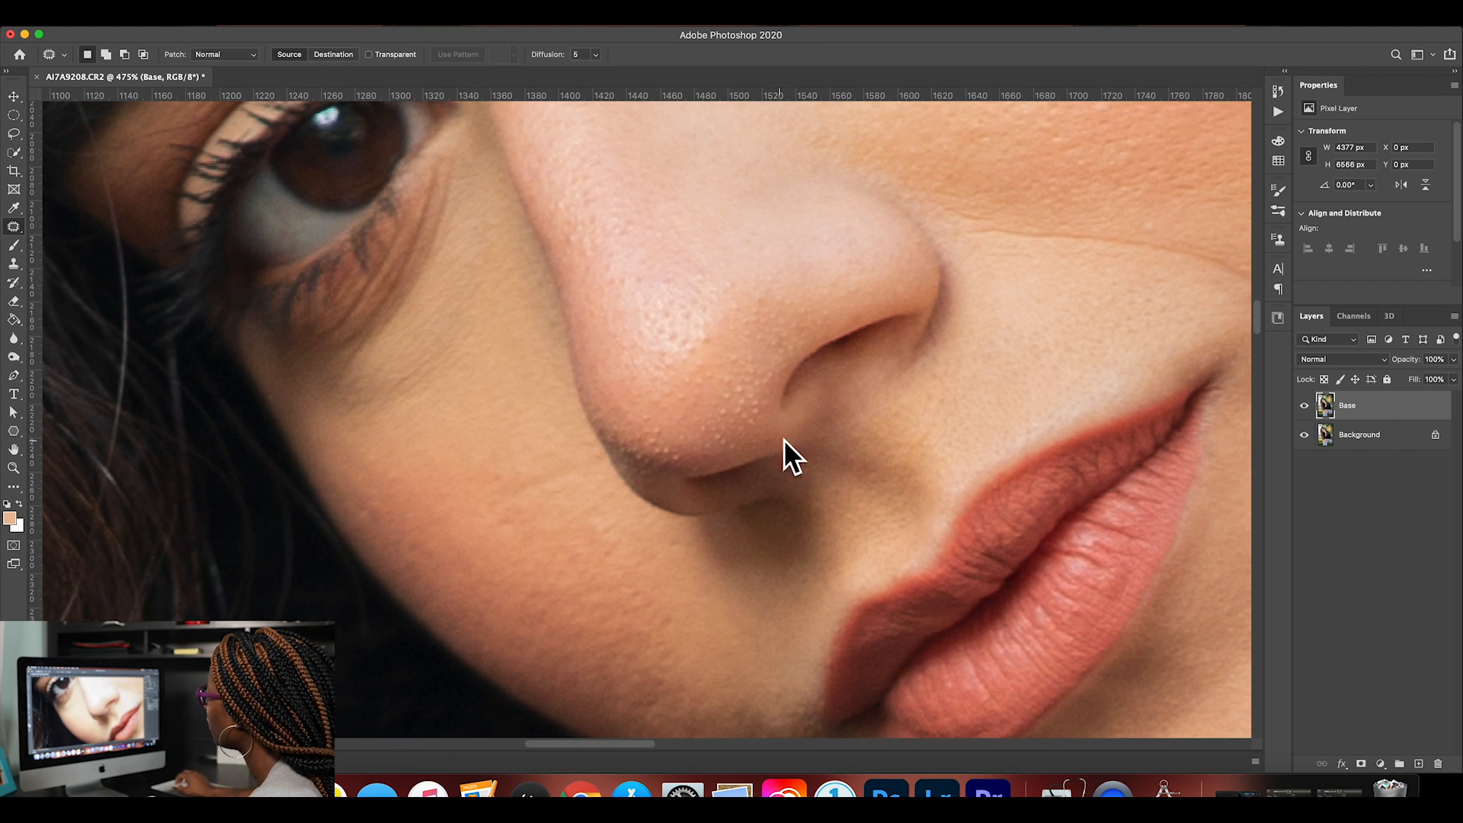
scroll(811, 358, "up", 10)
scroll(811, 359, "up", 15)
scroll(812, 358, "left", 5)
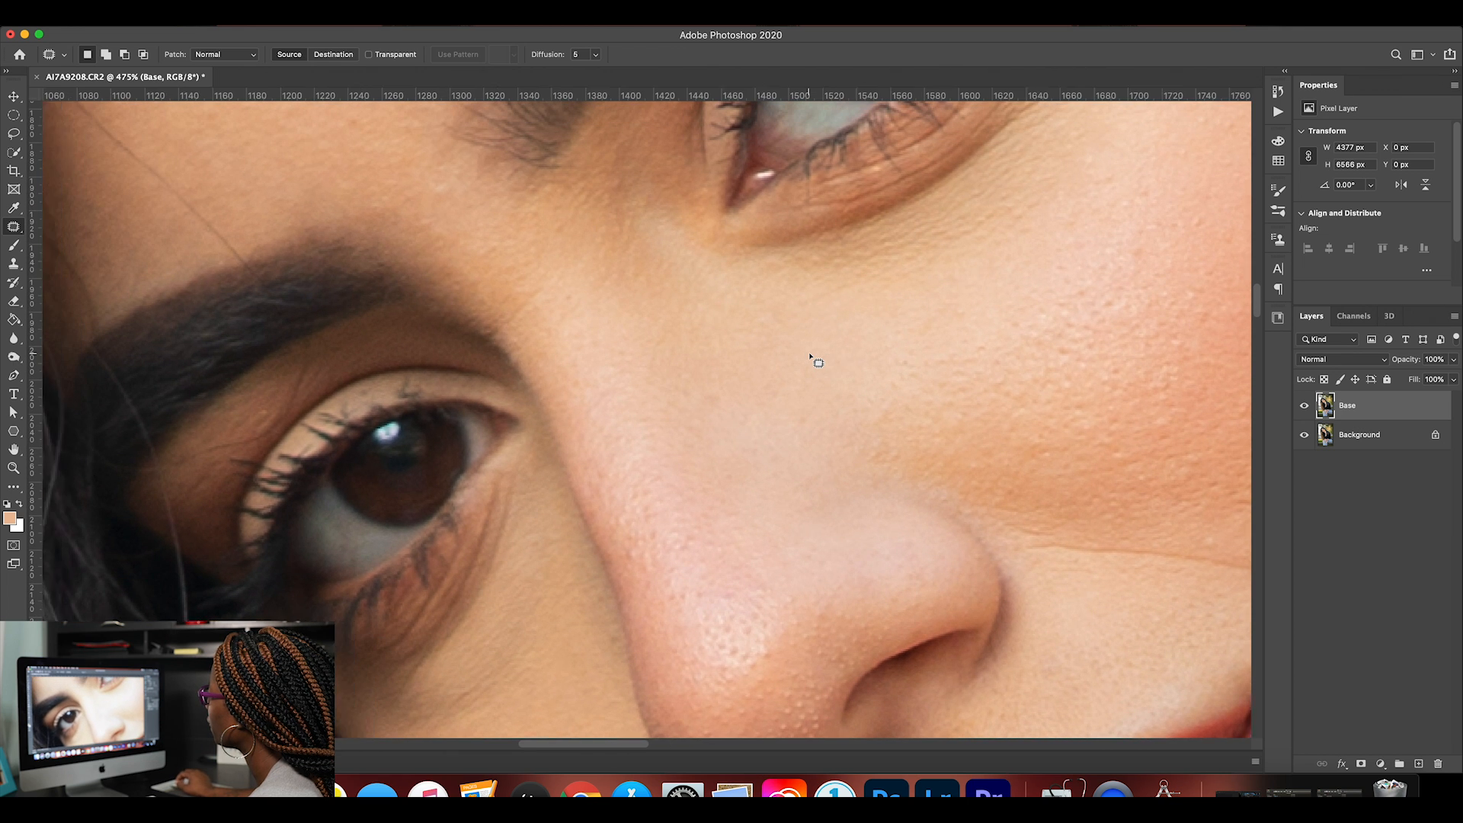
scroll(812, 358, "down", 1)
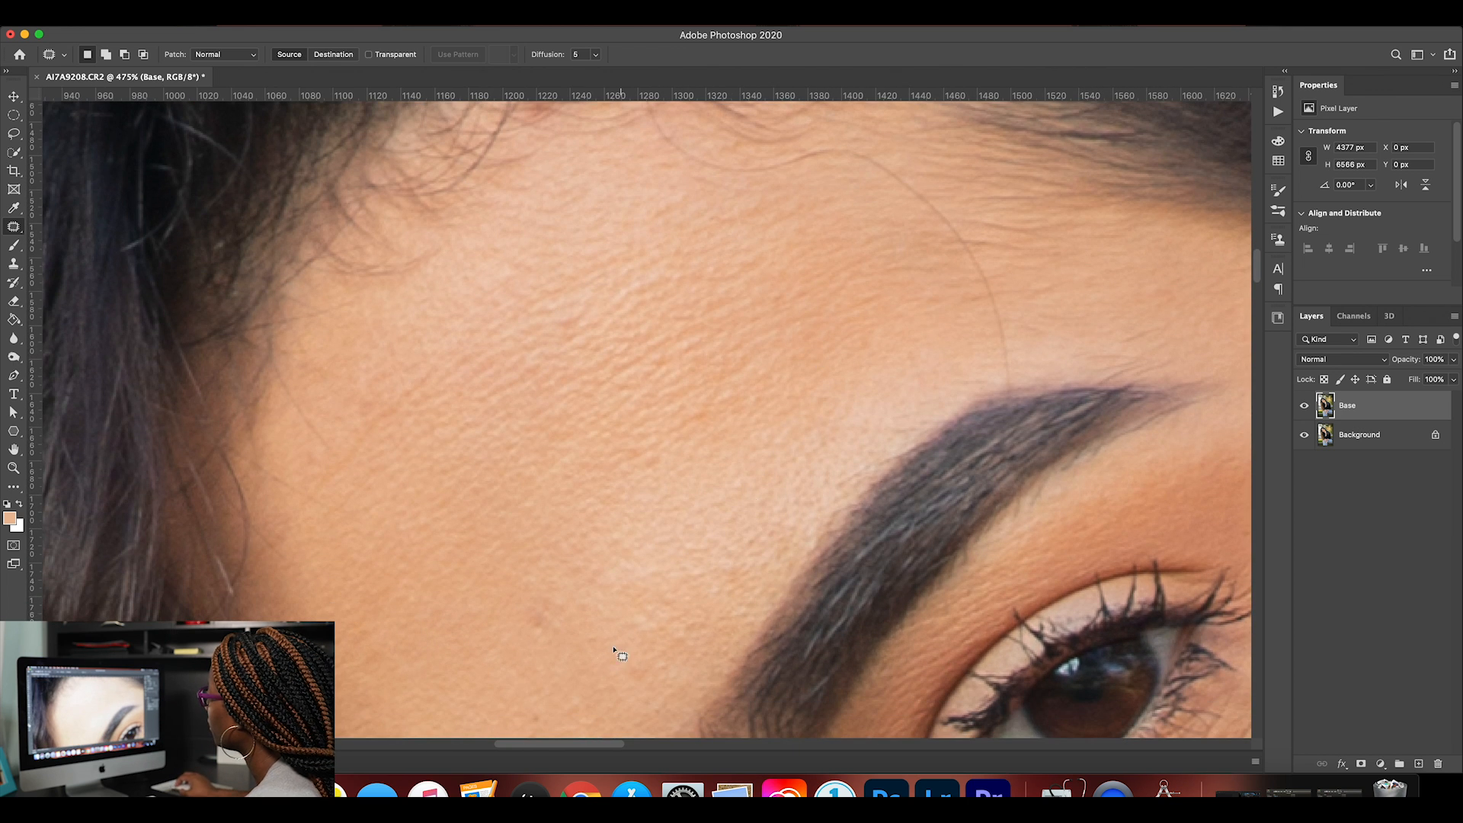
mouse_move(559, 603)
left_mouse_down()
mouse_move(565, 640)
mouse_move(560, 619)
left_mouse_up()
left_click_drag(545, 621, 509, 663)
key("ctrl+d")
Switch to the Clone Stamp tool for the stray hair above the lower eyebrow and set the brush hardness to 0%.
scroll(644, 653, "left", 8)
scroll(645, 653, "down", 3)
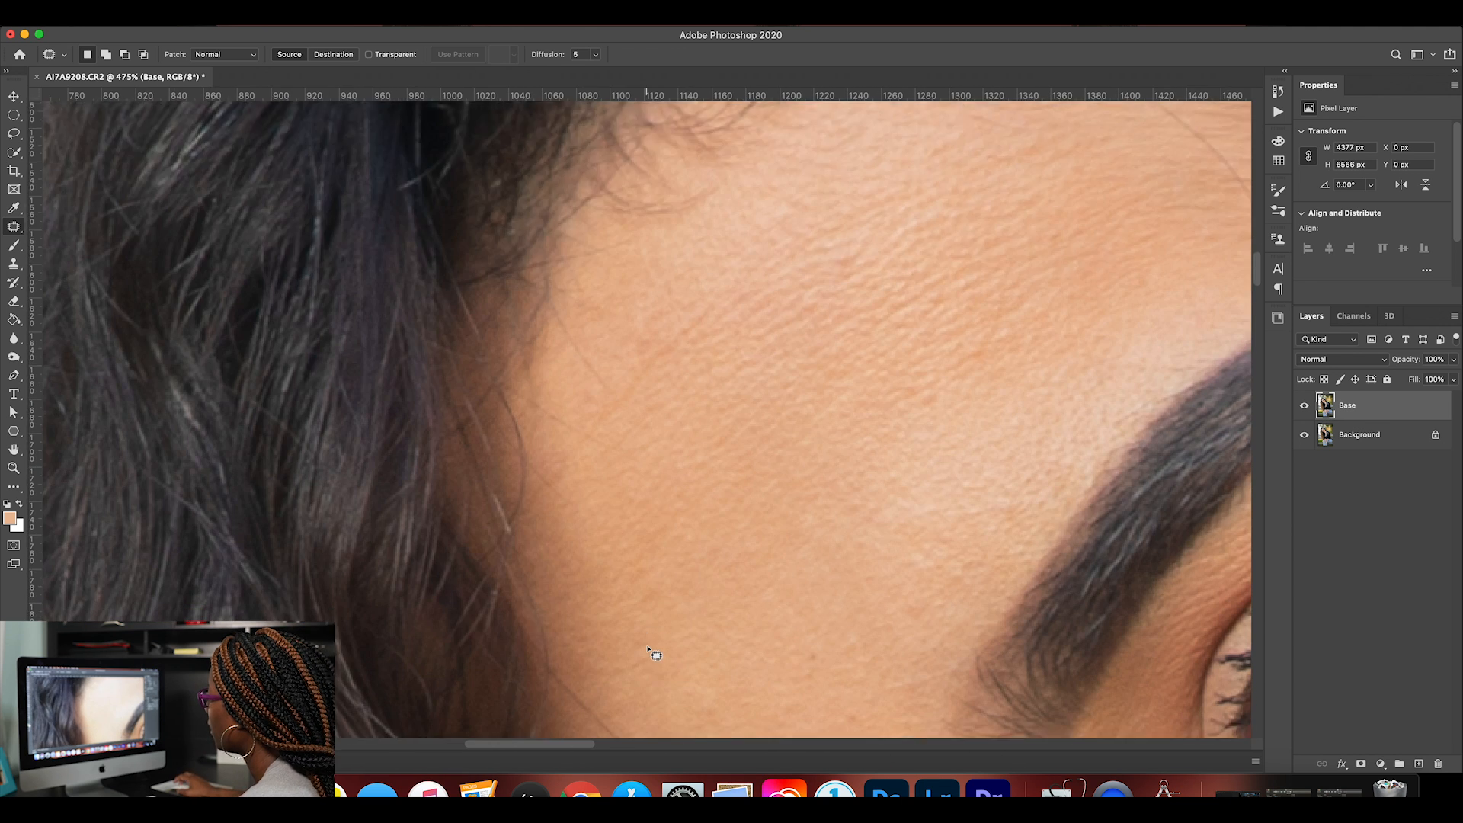
scroll(648, 653, "down", 3)
scroll(648, 653, "right", 2)
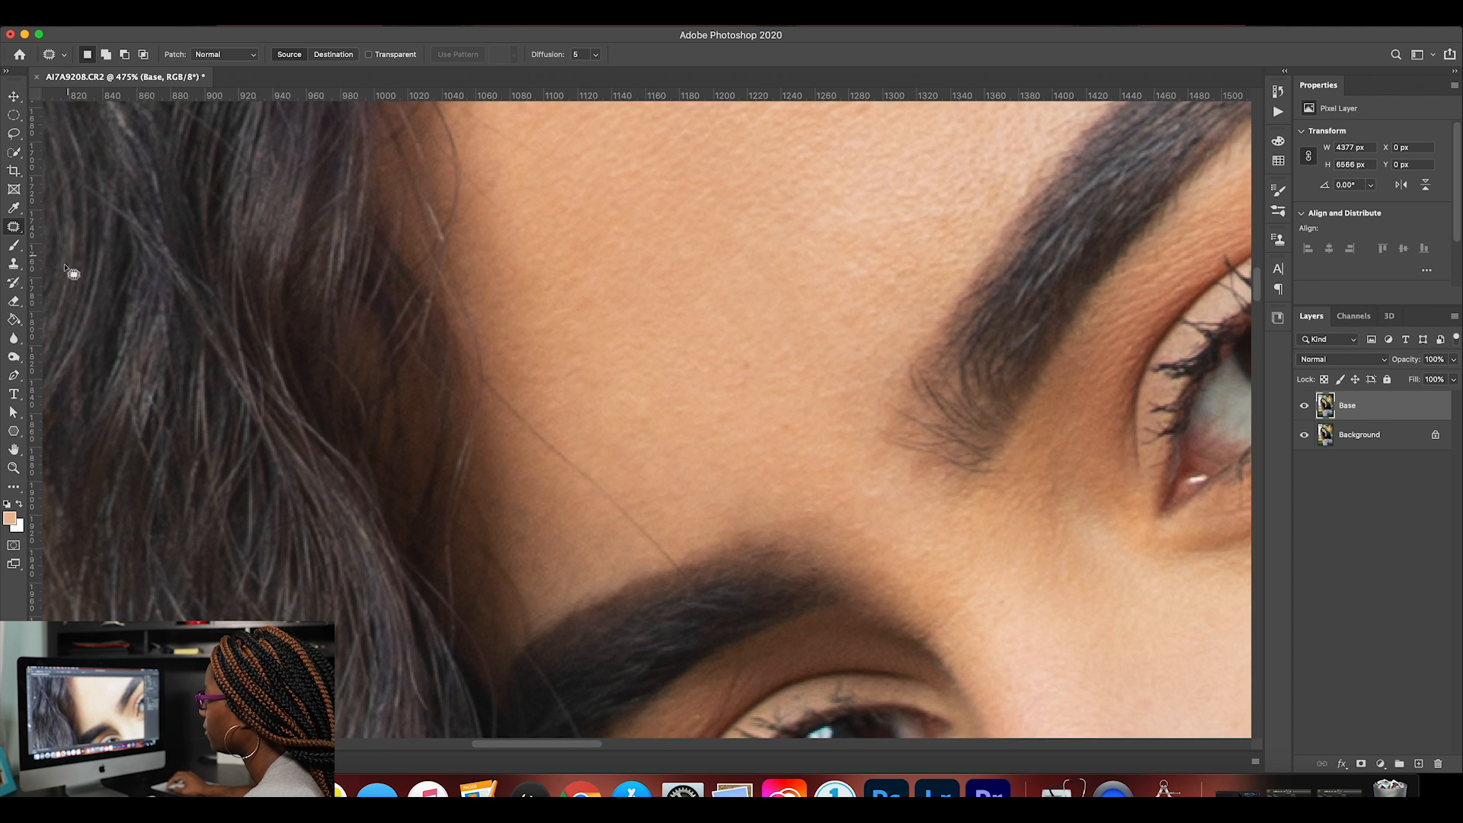
left_click(15, 265)
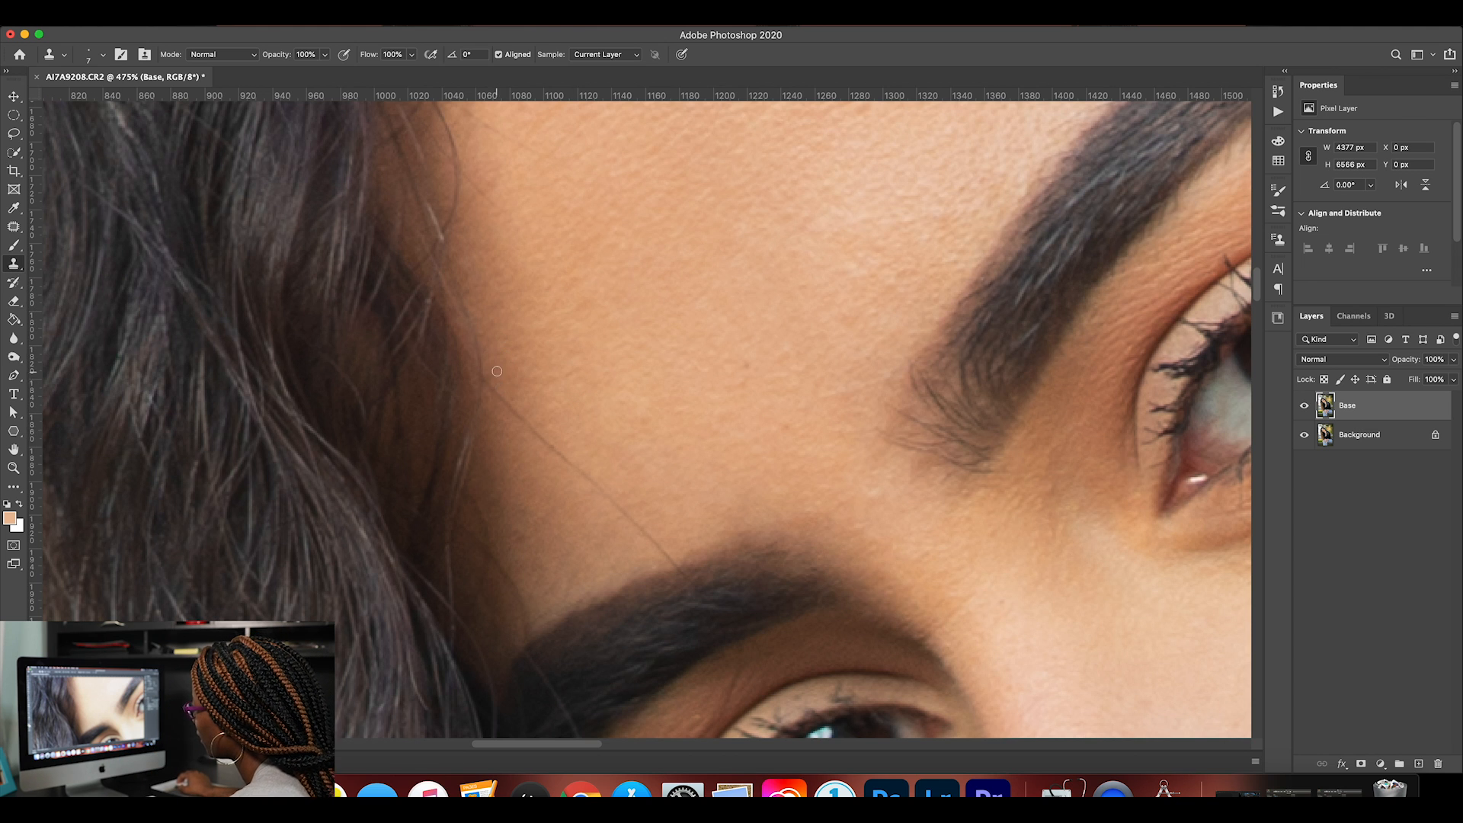
left_click(102, 58)
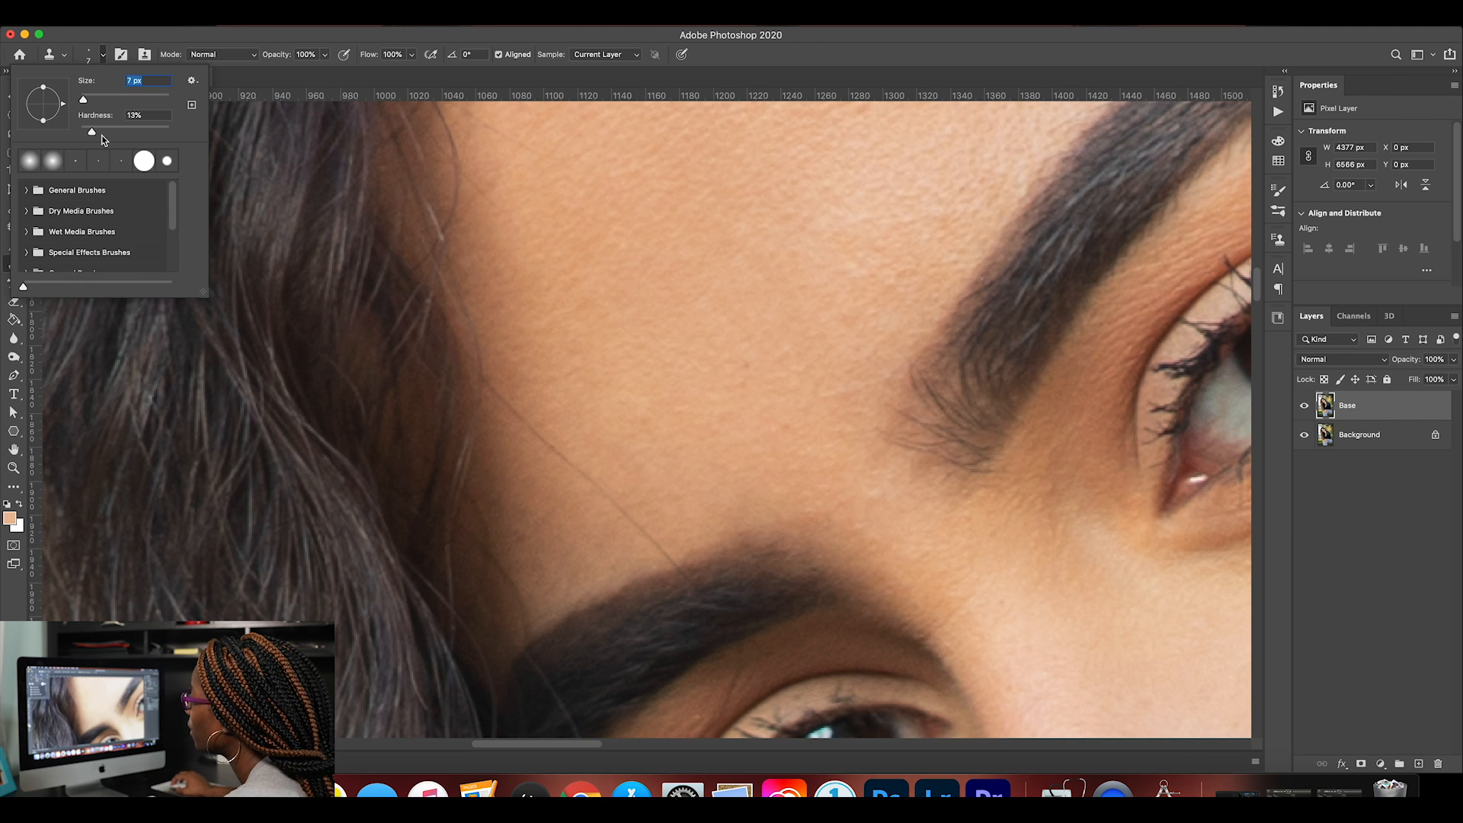
left_click_drag(91, 130, 80, 131)
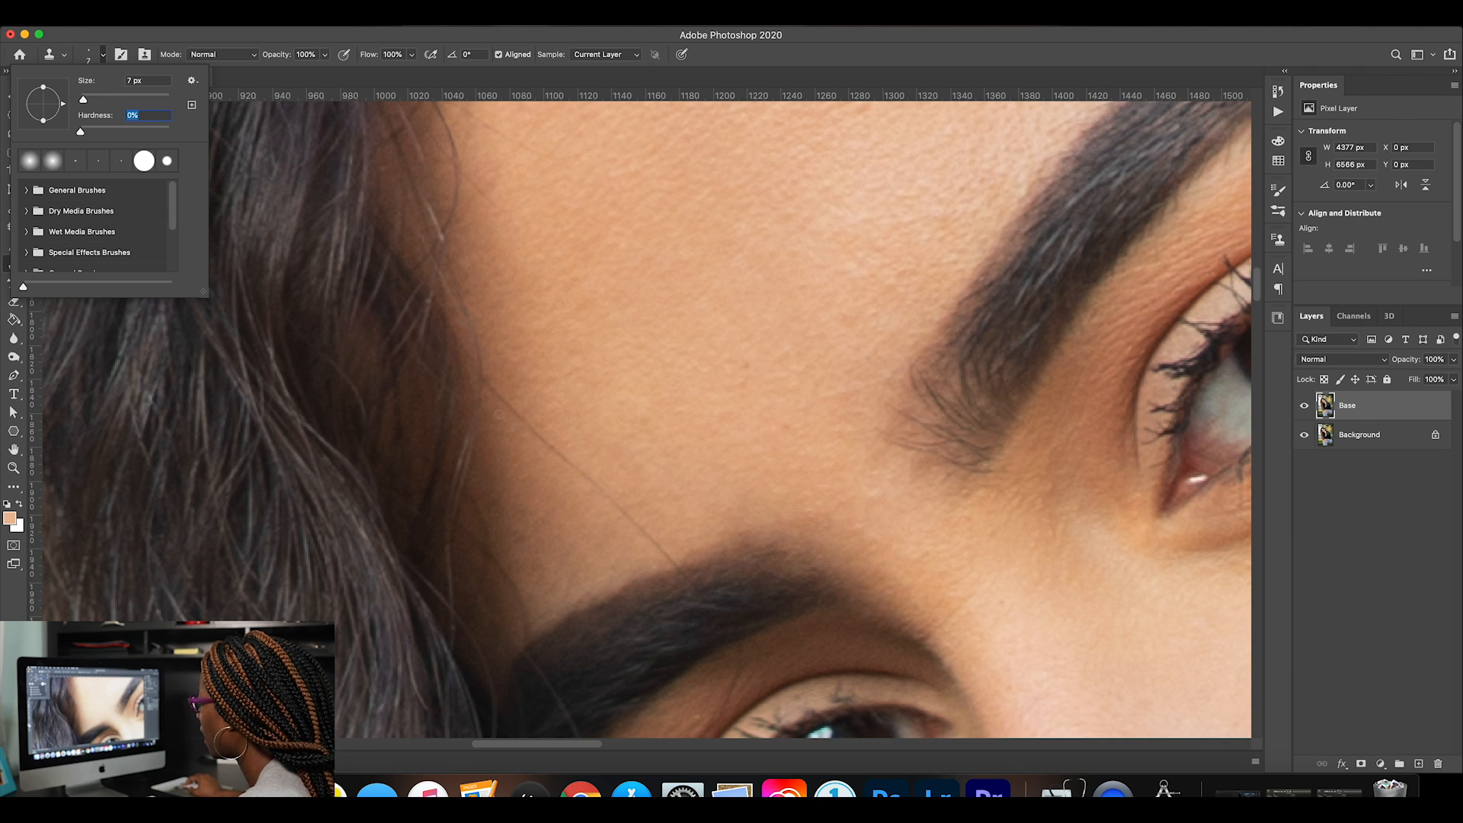
key("Return")
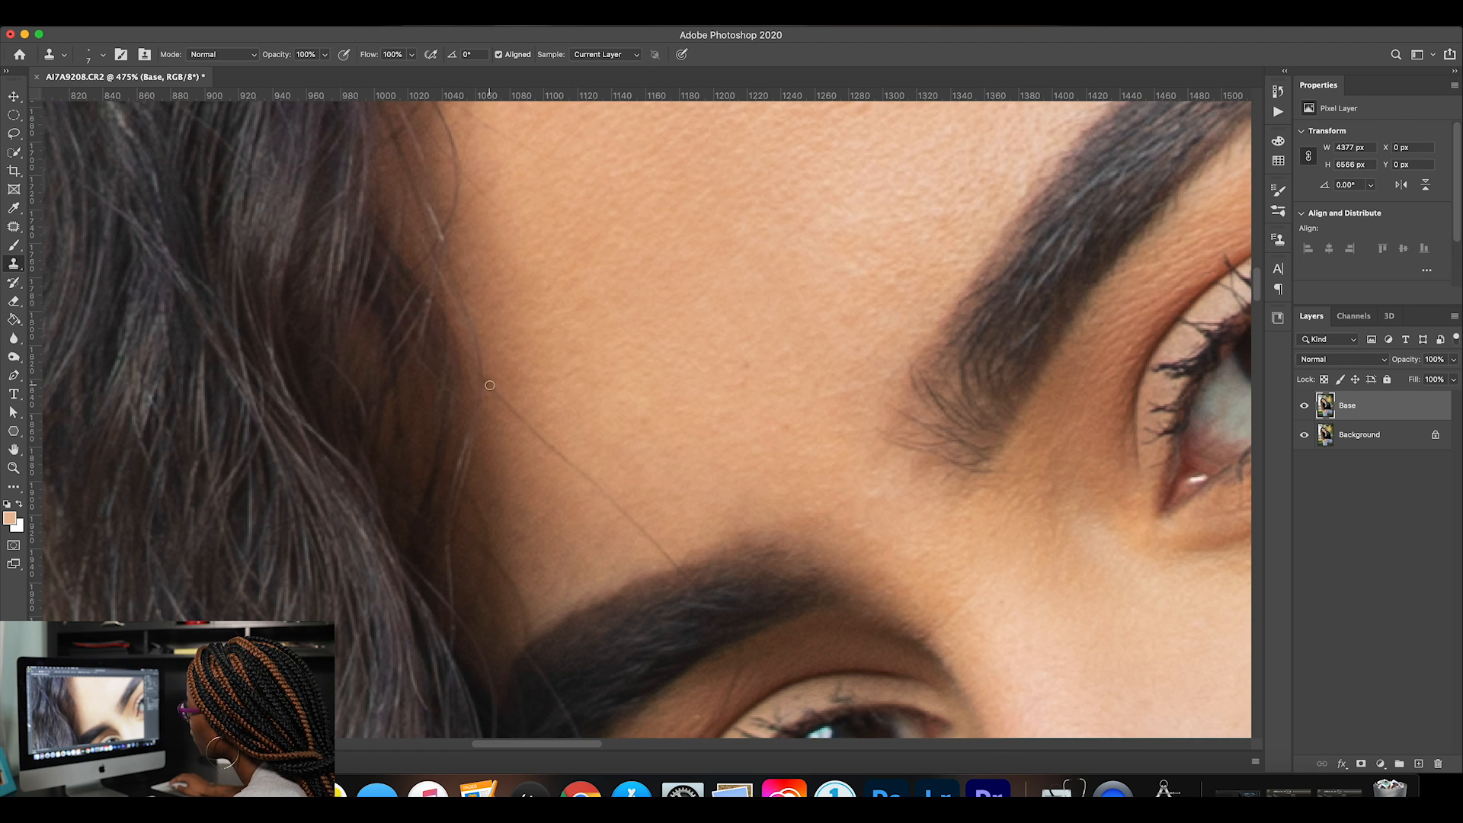
Clone nearby clean skin over the stray hair running from the hairline down to the lower eyebrow.
left_click_drag(492, 392, 646, 540)
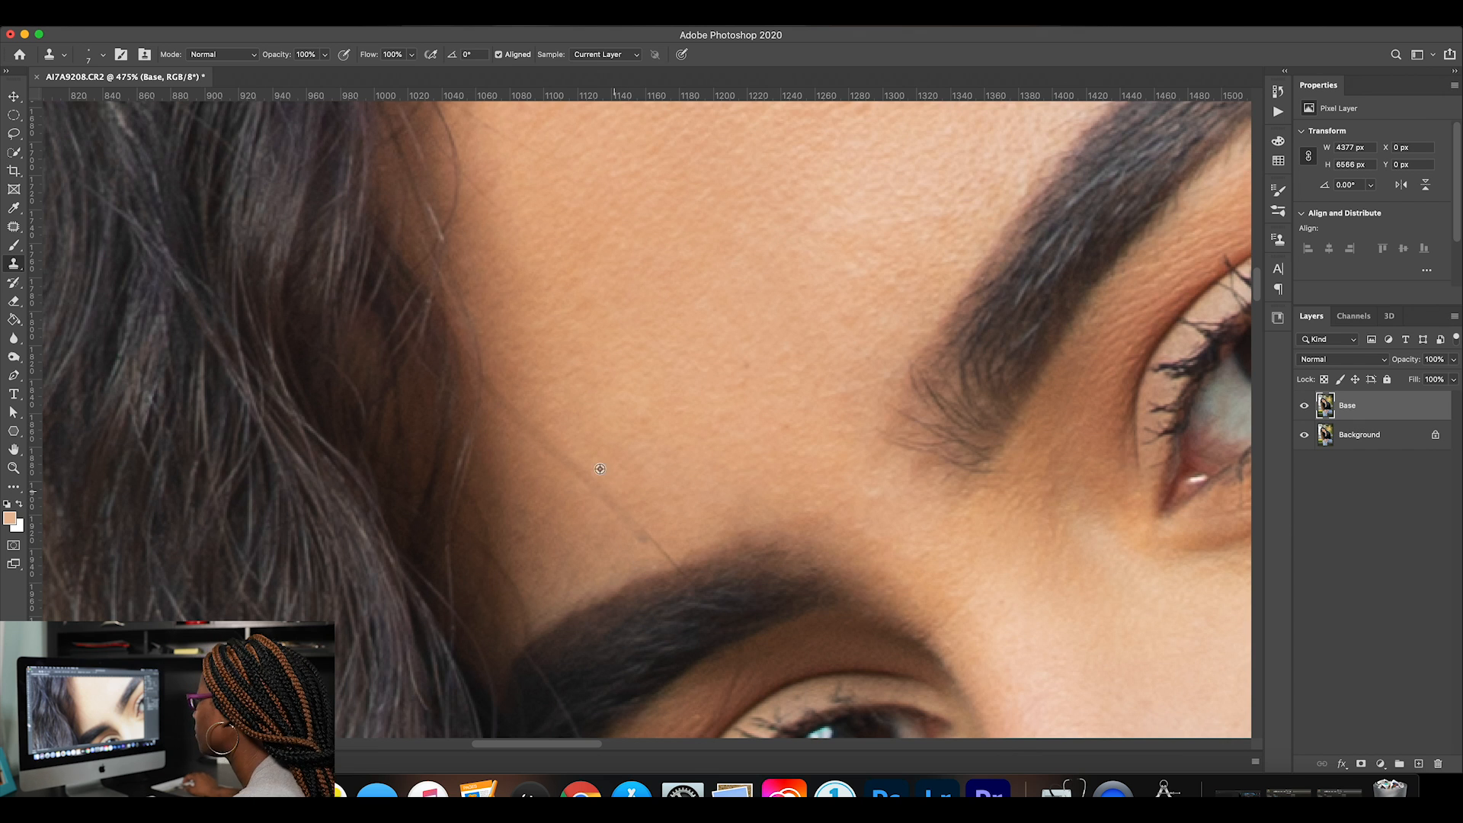
left_click(522, 391, "alt")
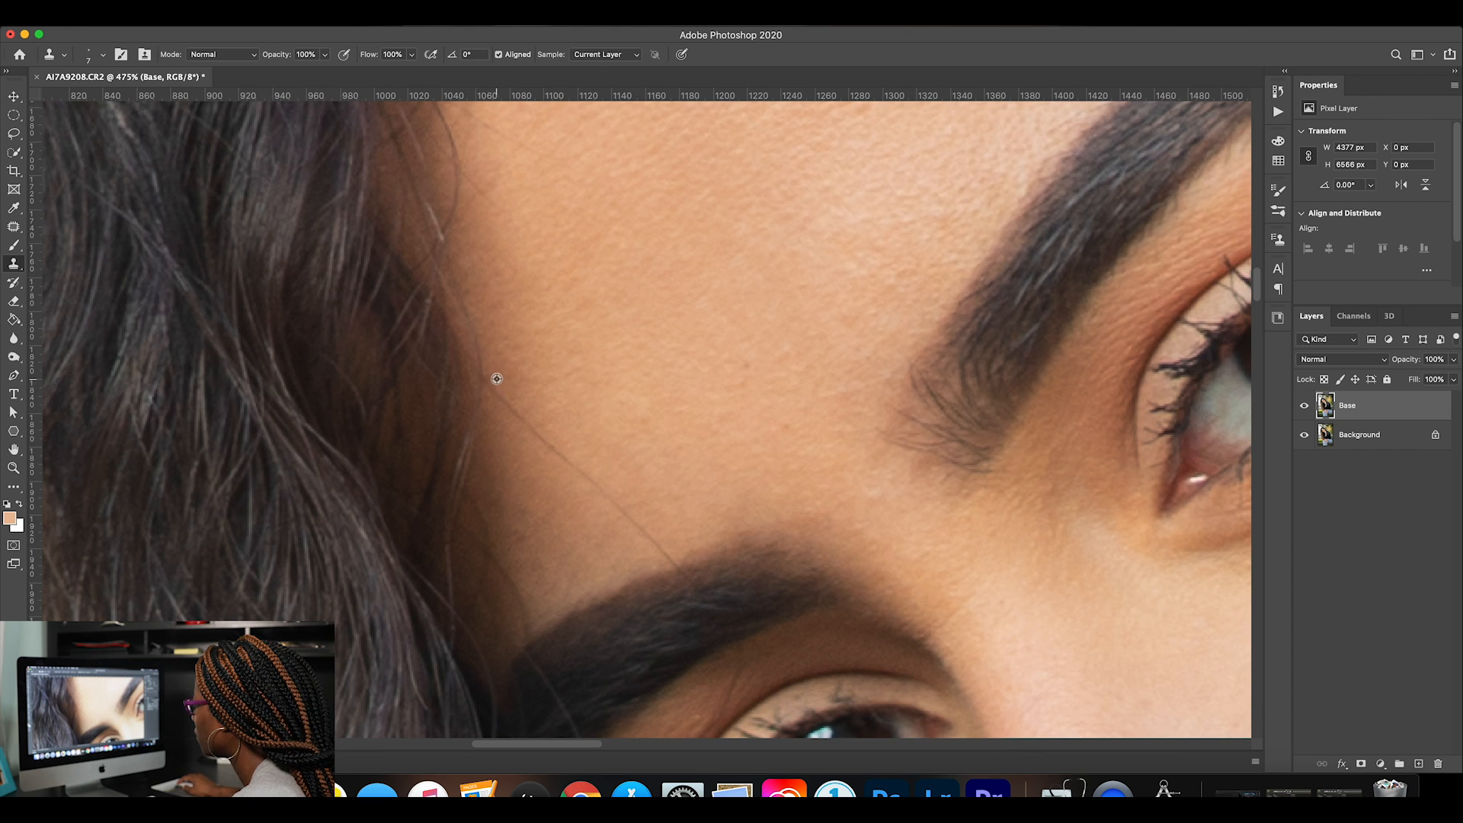
left_click_drag(490, 383, 676, 547)
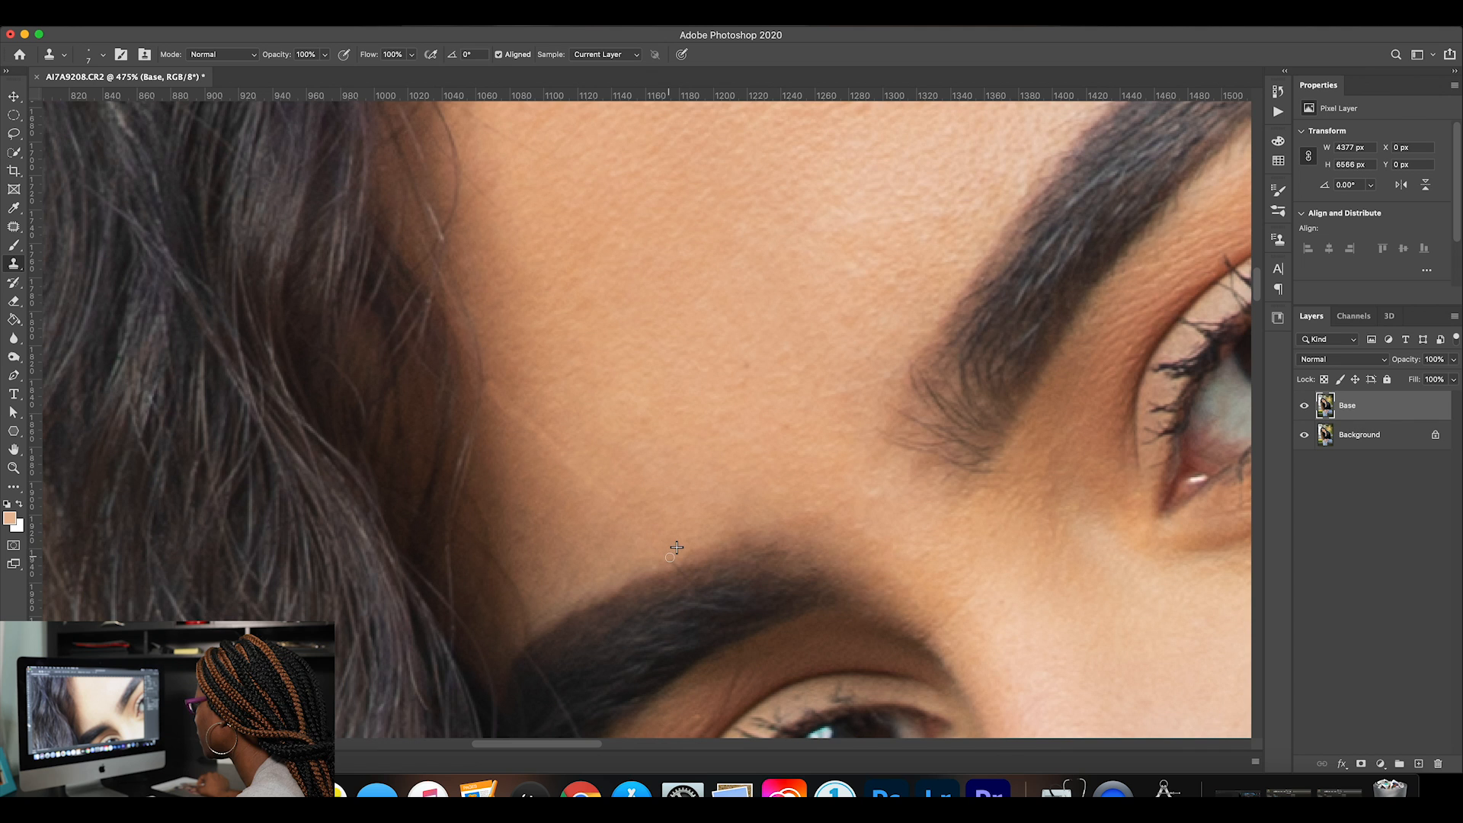
Patch the remaining trace of the stray hair between the hairline and the lower eyebrow, including where it meets the brow.
left_click(20, 229)
mouse_move(487, 398)
left_mouse_down()
mouse_move(493, 382)
mouse_move(630, 506)
mouse_move(616, 503)
left_mouse_up()
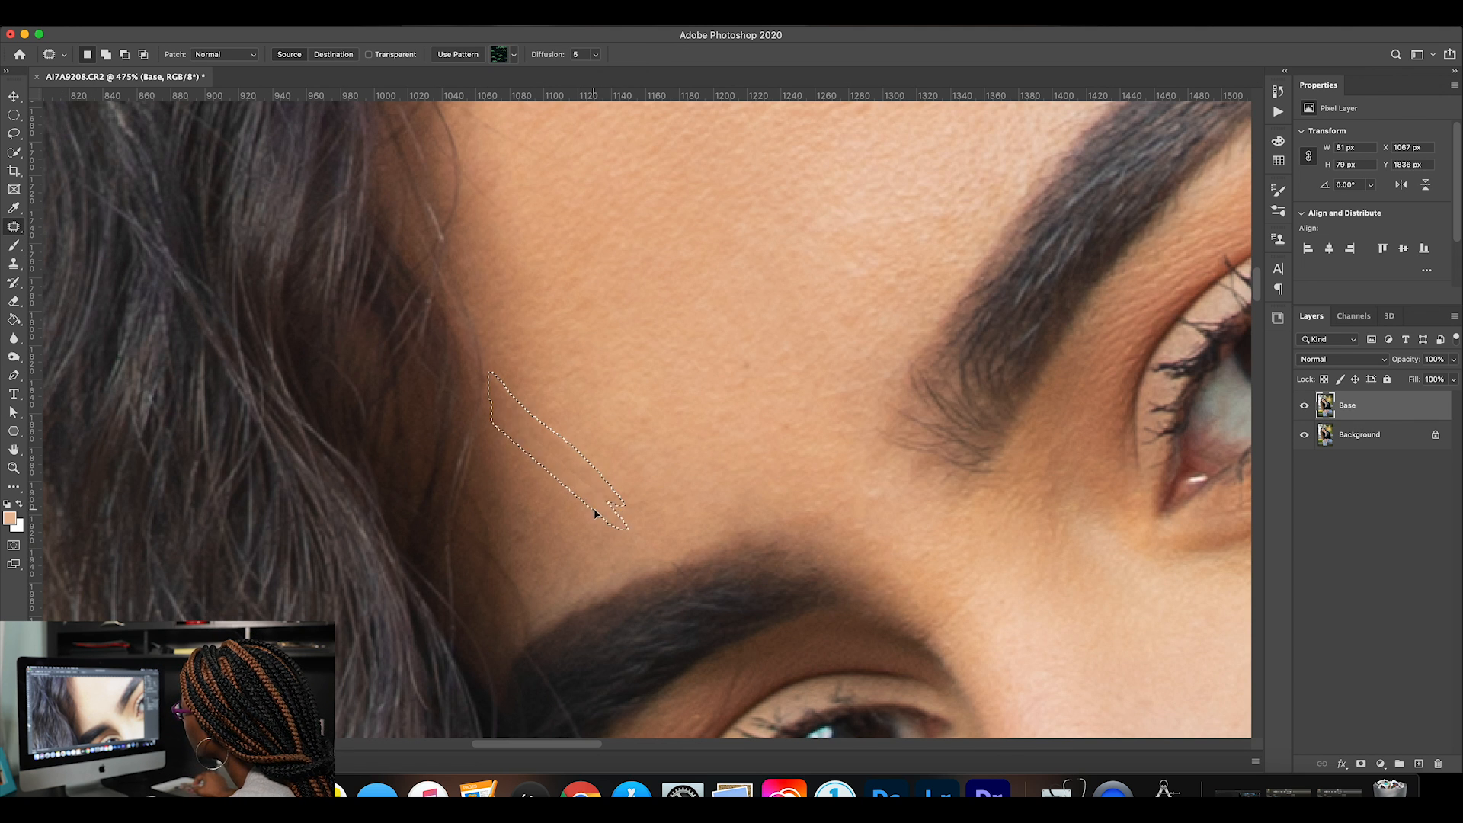
left_click(664, 495)
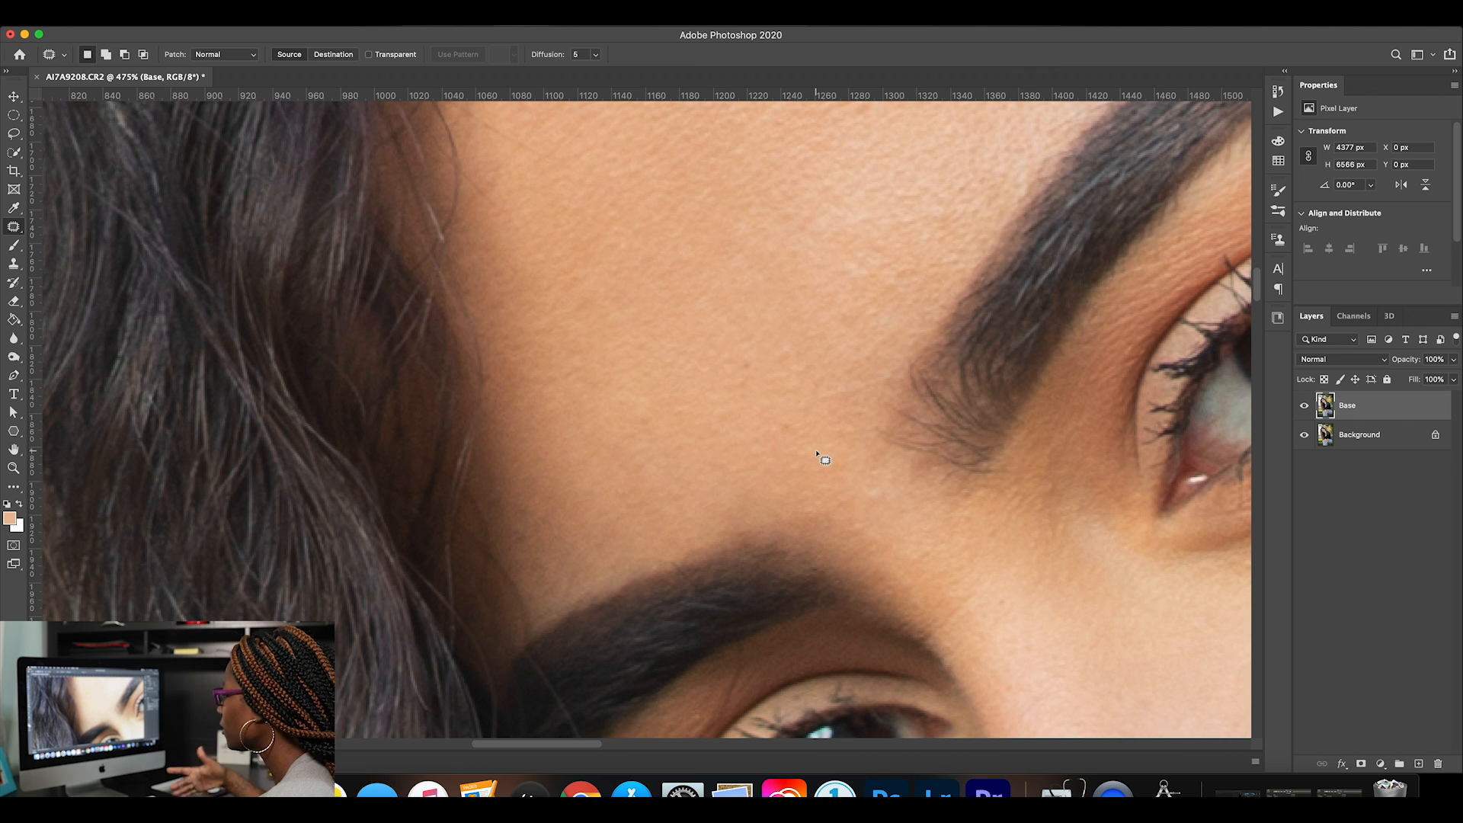
mouse_move(690, 569)
left_mouse_down()
mouse_move(662, 555)
mouse_move(712, 598)
mouse_move(699, 587)
left_mouse_up()
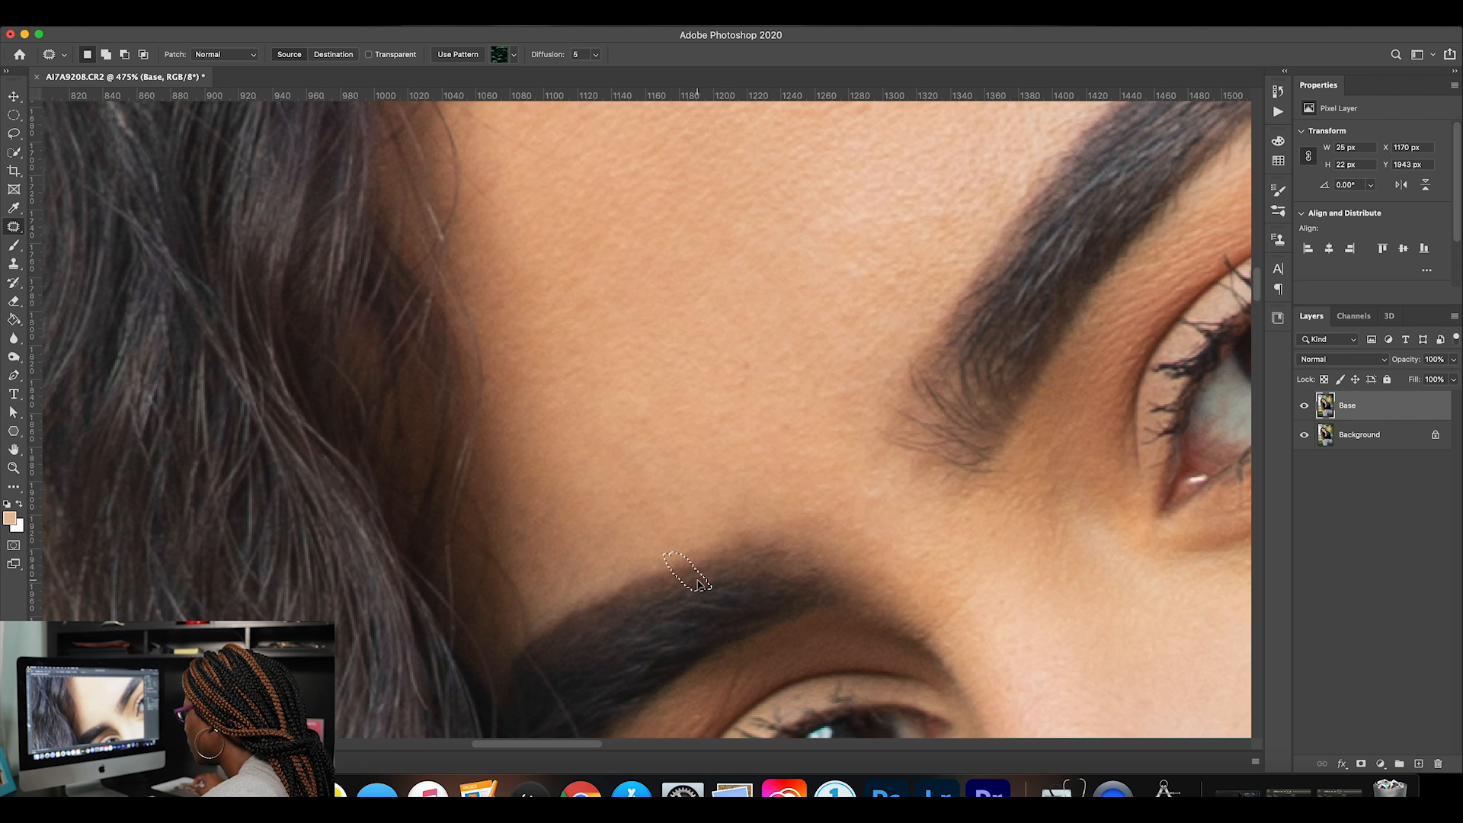
left_click(720, 579)
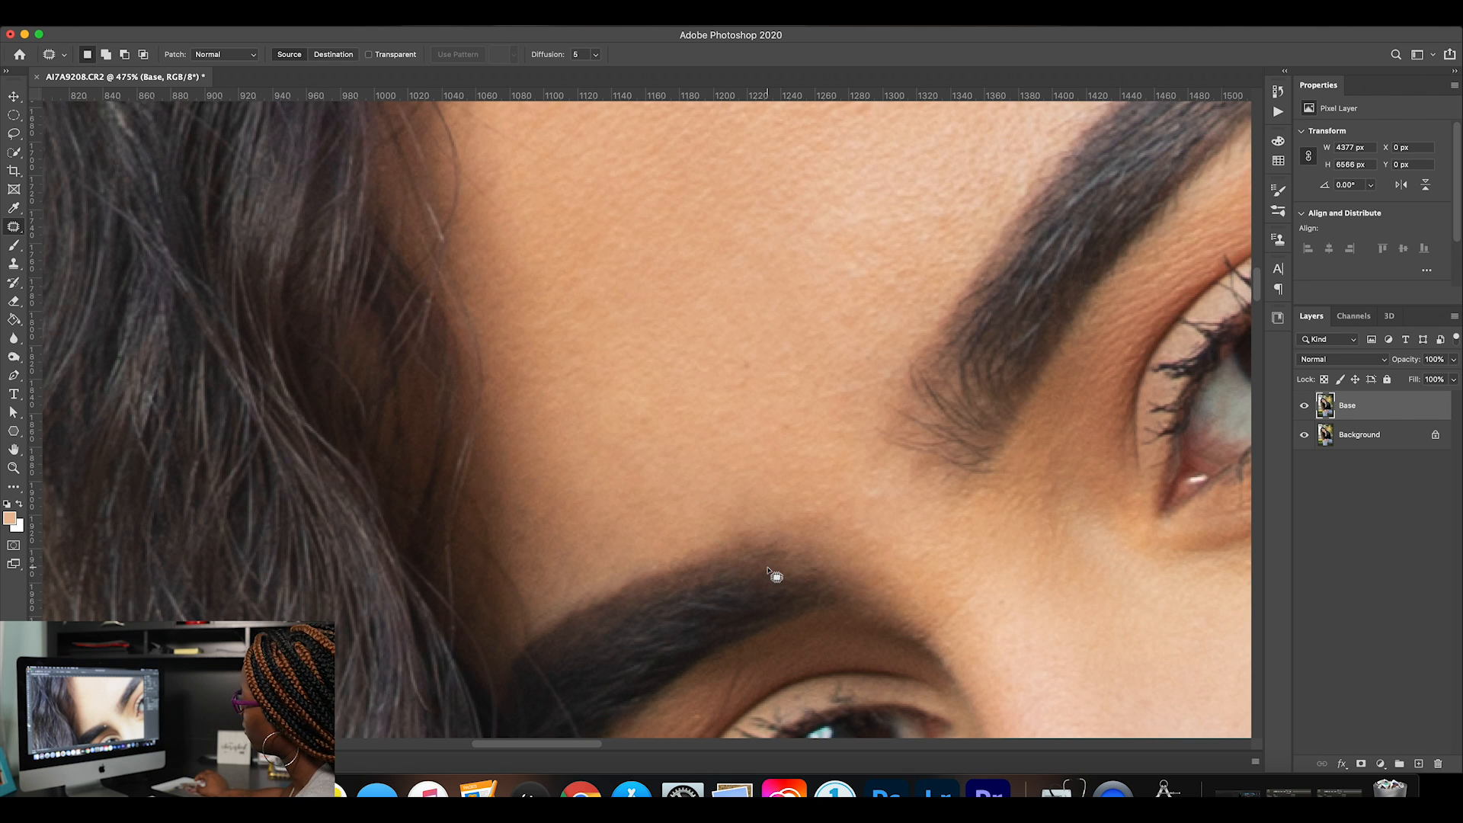
Toggle the Base layer's visibility to compare the stray-hair retouch above the lower eyebrow with the original.
scroll(773, 575, "down", 1)
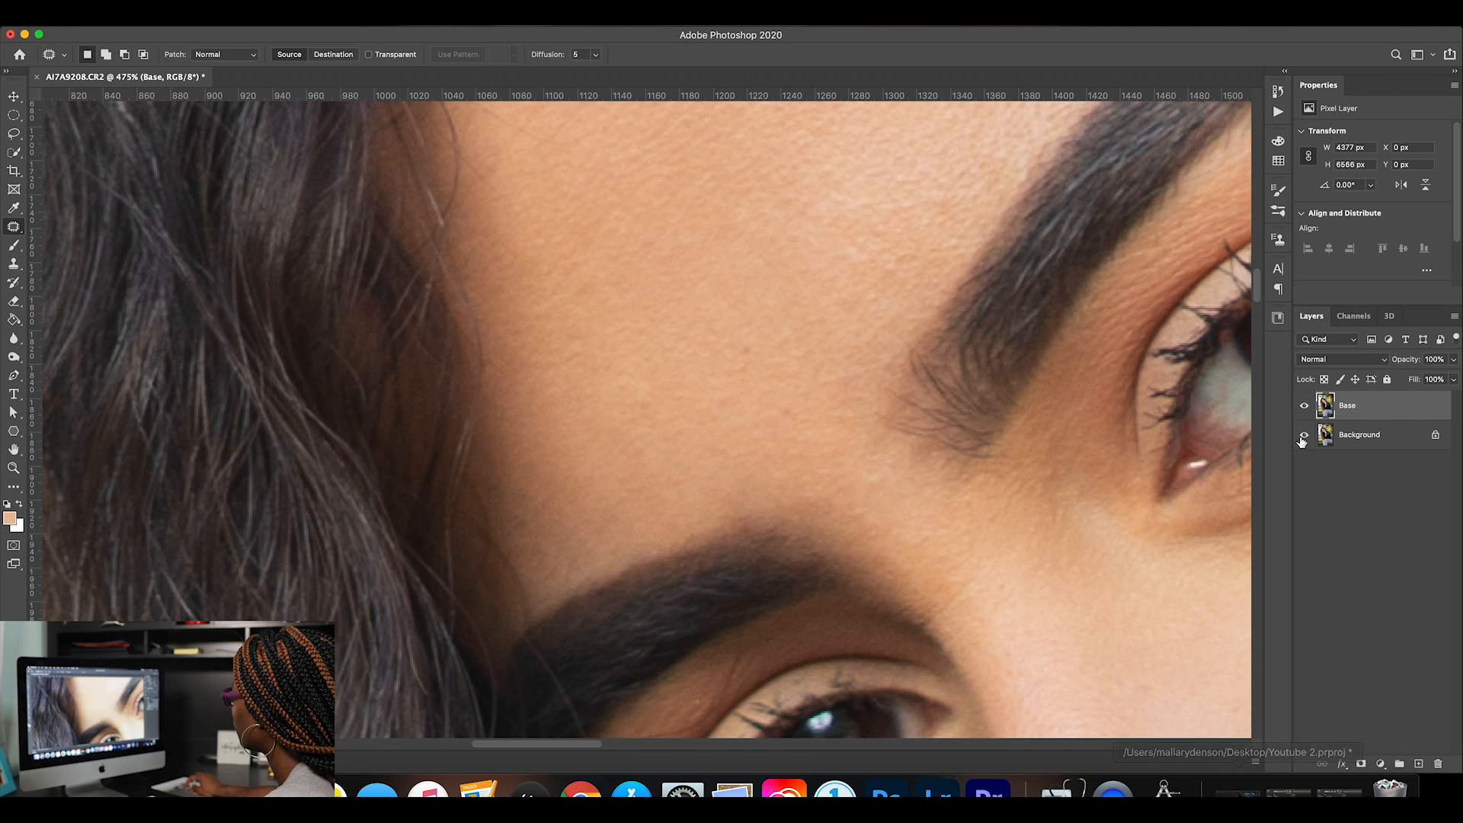
left_click(1306, 407)
left_click(1307, 408)
left_click(1307, 408)
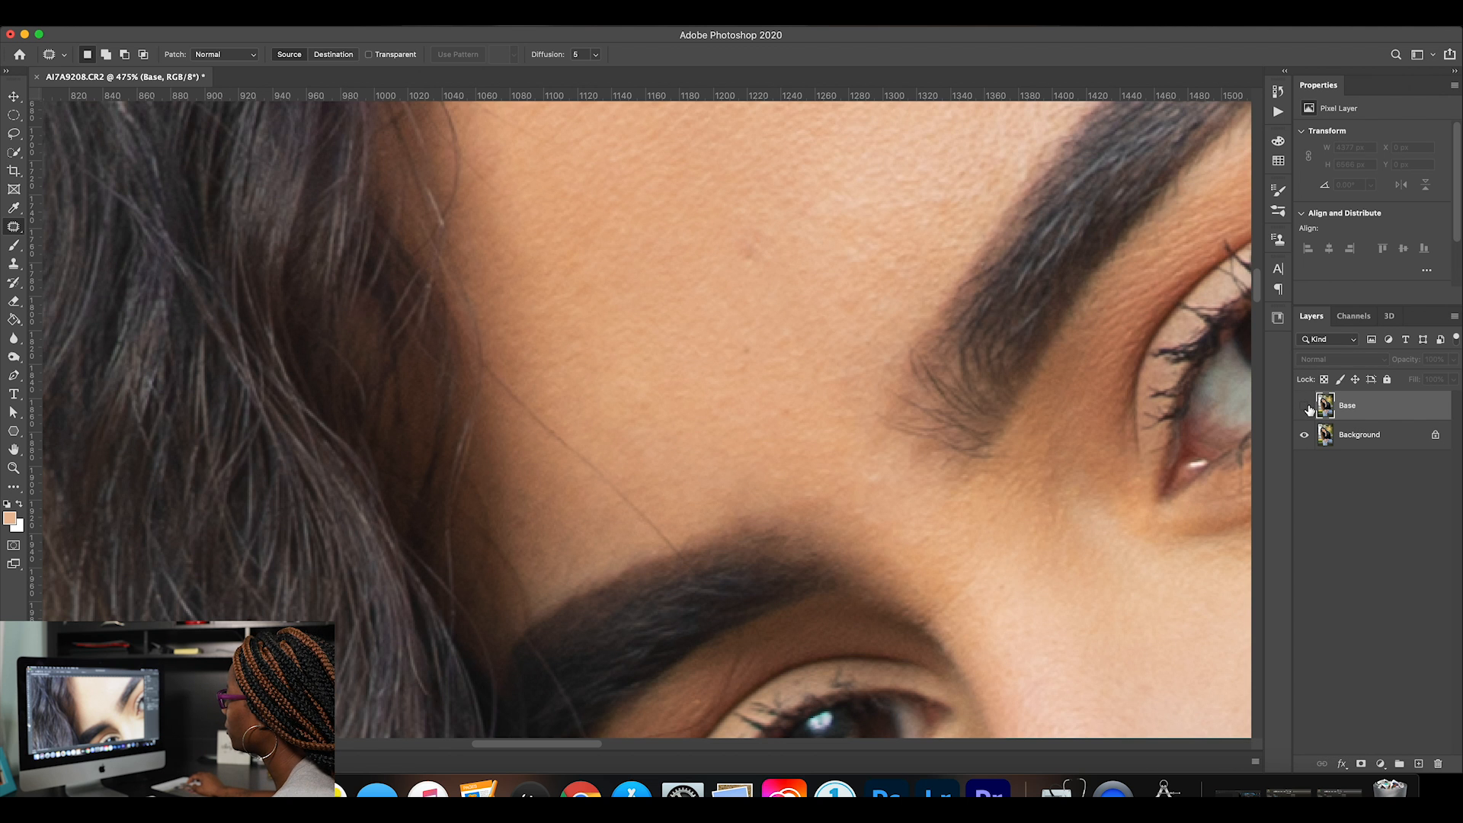
left_click(1307, 408)
Clone clean skin over the curved stray hair running across the forehead from the hairline to the higher eyebrow.
scroll(1044, 467, "up", 5)
scroll(1044, 467, "right", 5)
scroll(1037, 459, "up", 6)
scroll(1038, 459, "right", 3)
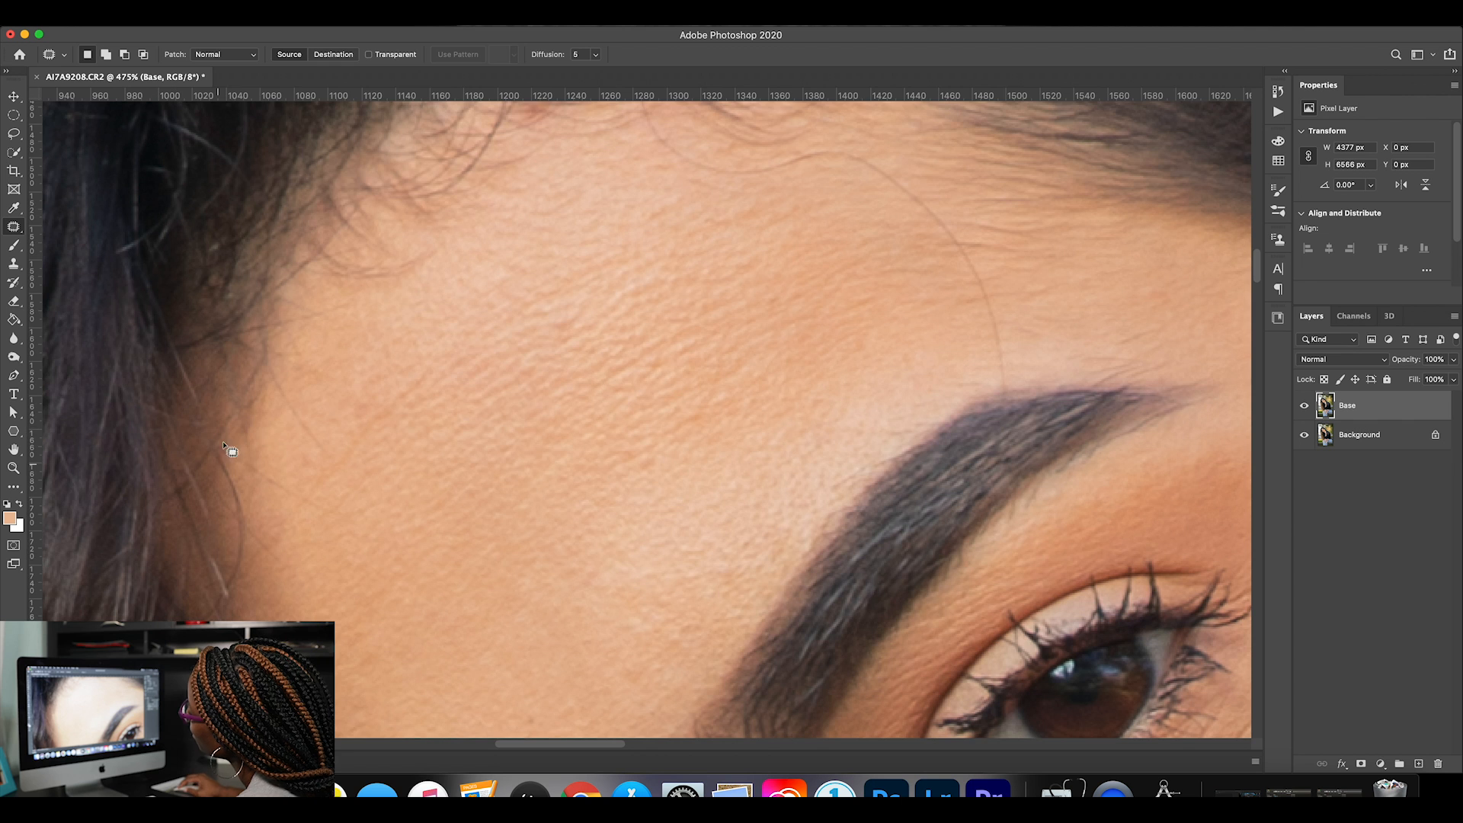
scroll(294, 474, "up", 8)
scroll(295, 474, "right", 1)
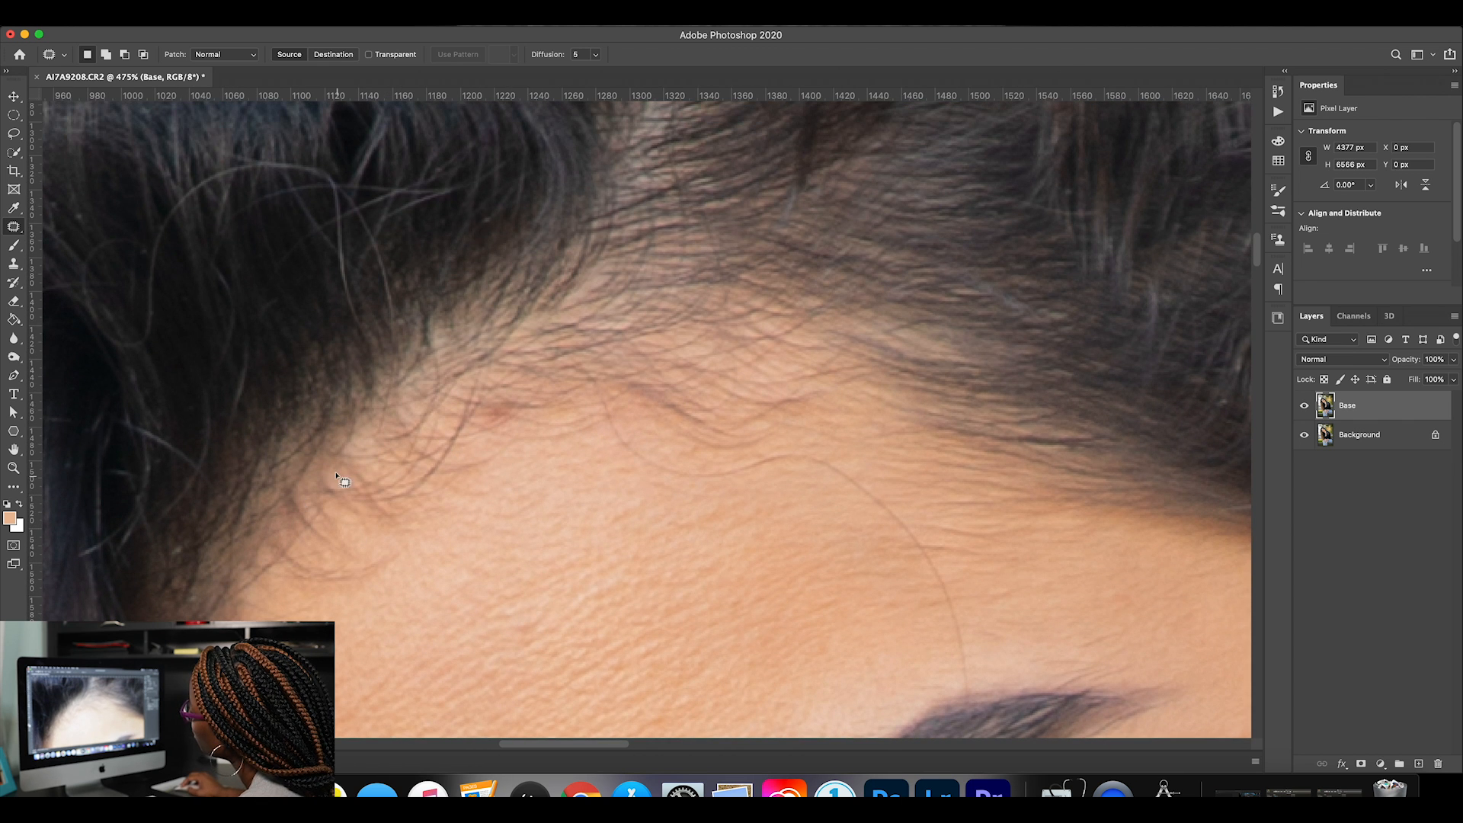
scroll(806, 387, "down", 2)
scroll(806, 387, "right", 1)
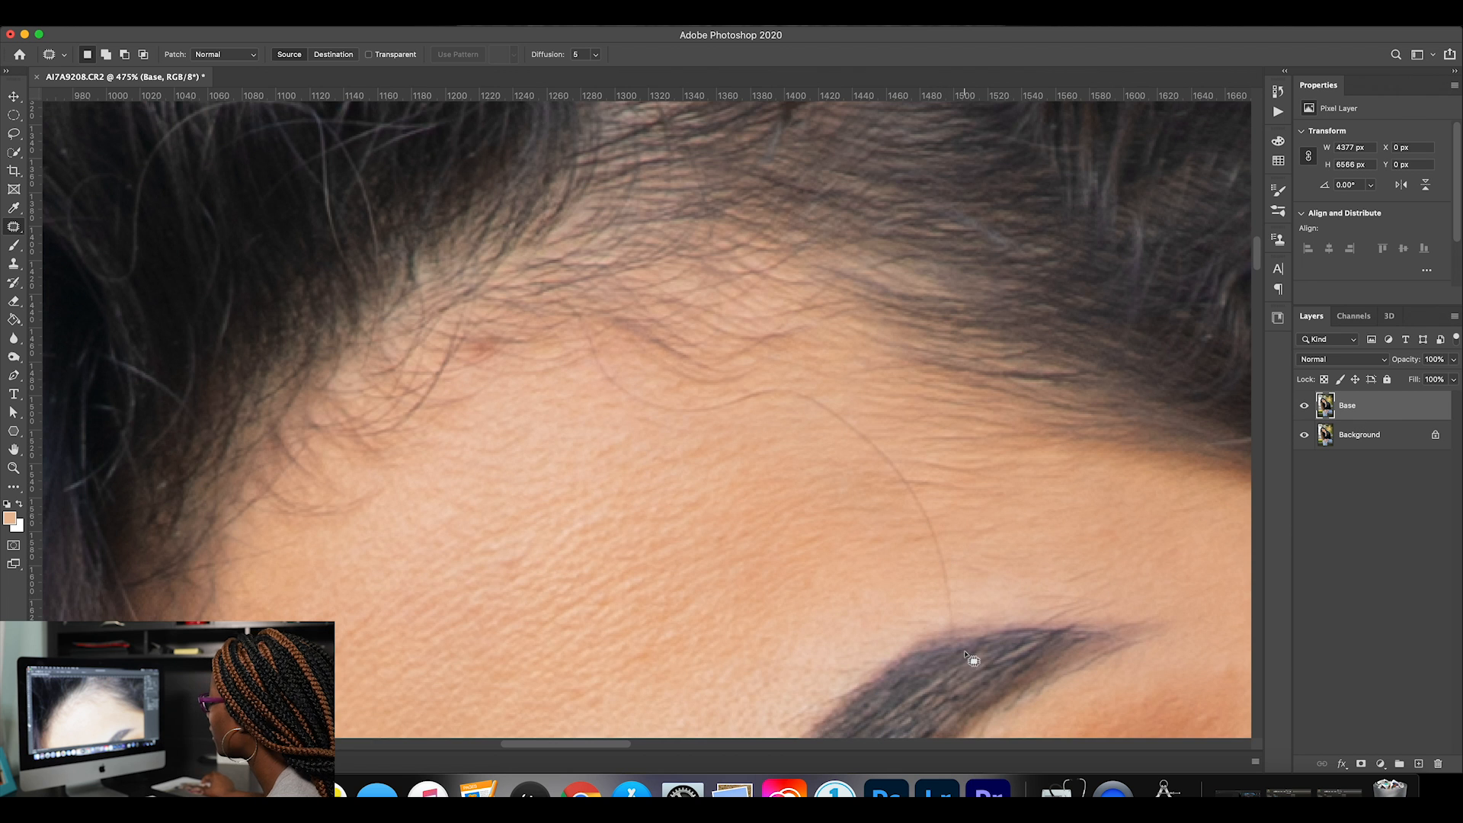
scroll(639, 456, "right", 4)
scroll(639, 455, "down", 1)
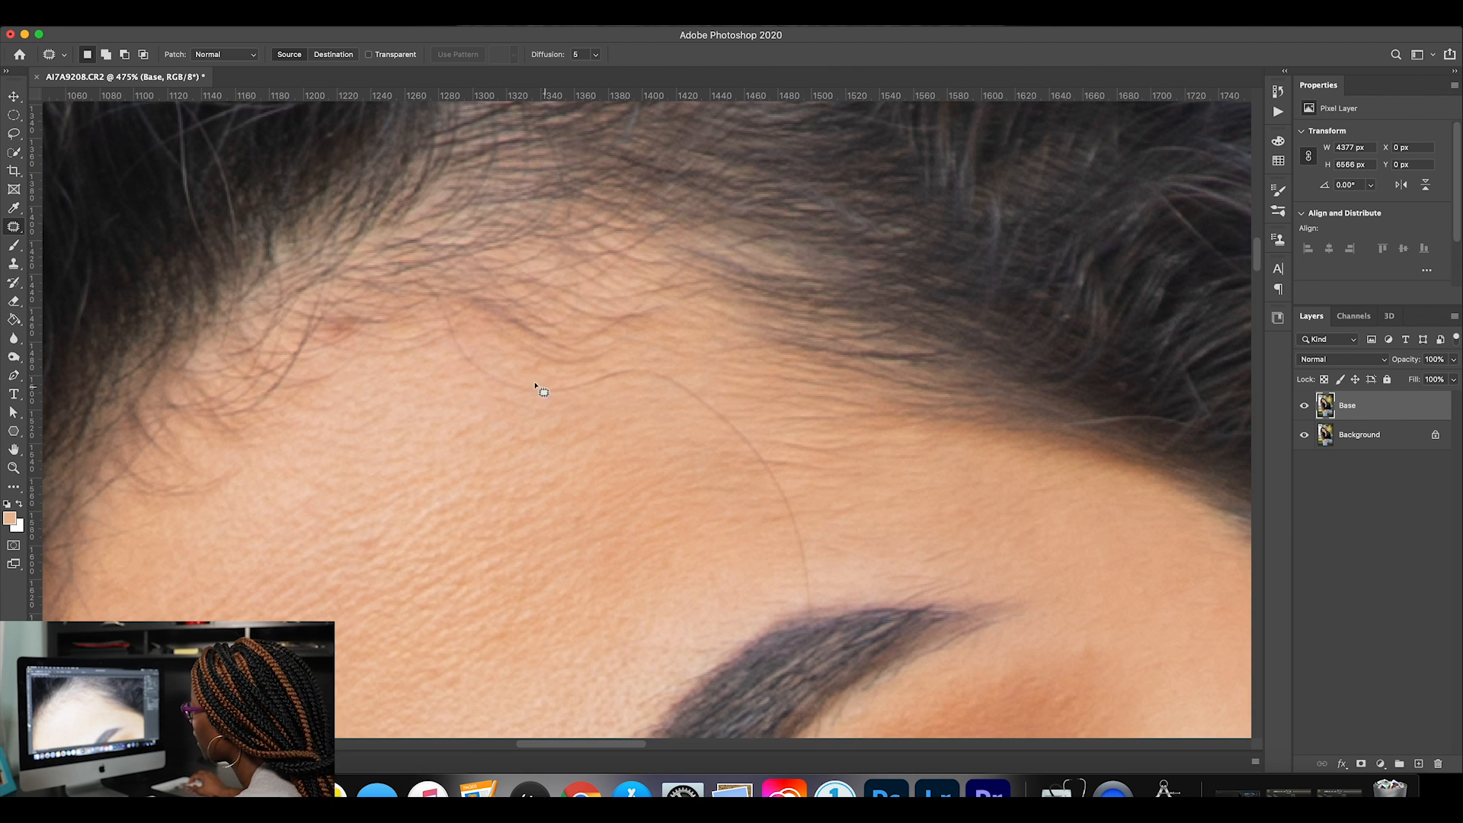
key("s")
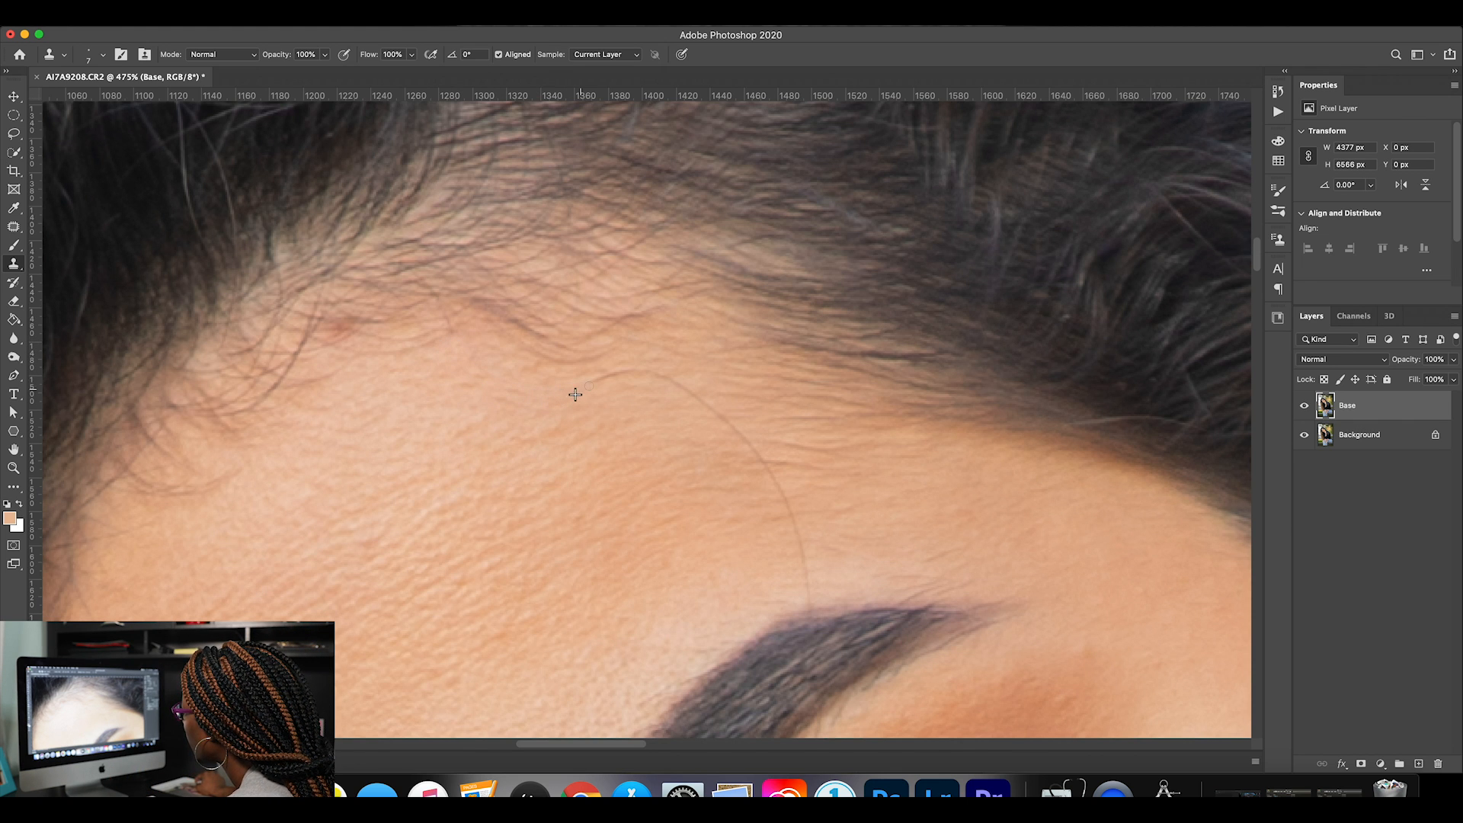
mouse_move(639, 382)
left_mouse_down()
mouse_move(739, 449)
mouse_move(792, 570)
left_mouse_up()
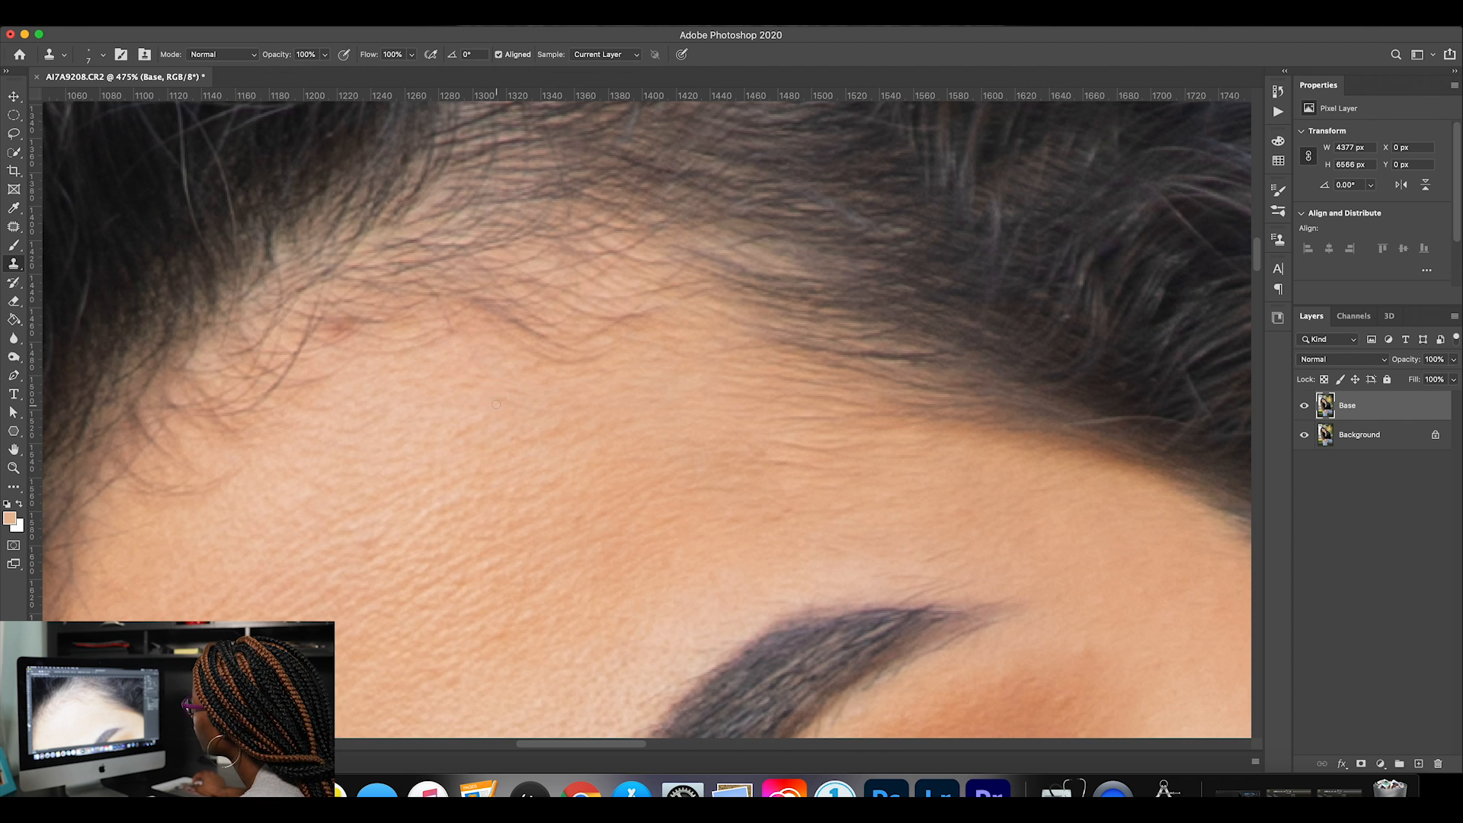
Patch the small leftover marks on the forehead just below the hairline and deselect them.
left_click(14, 227)
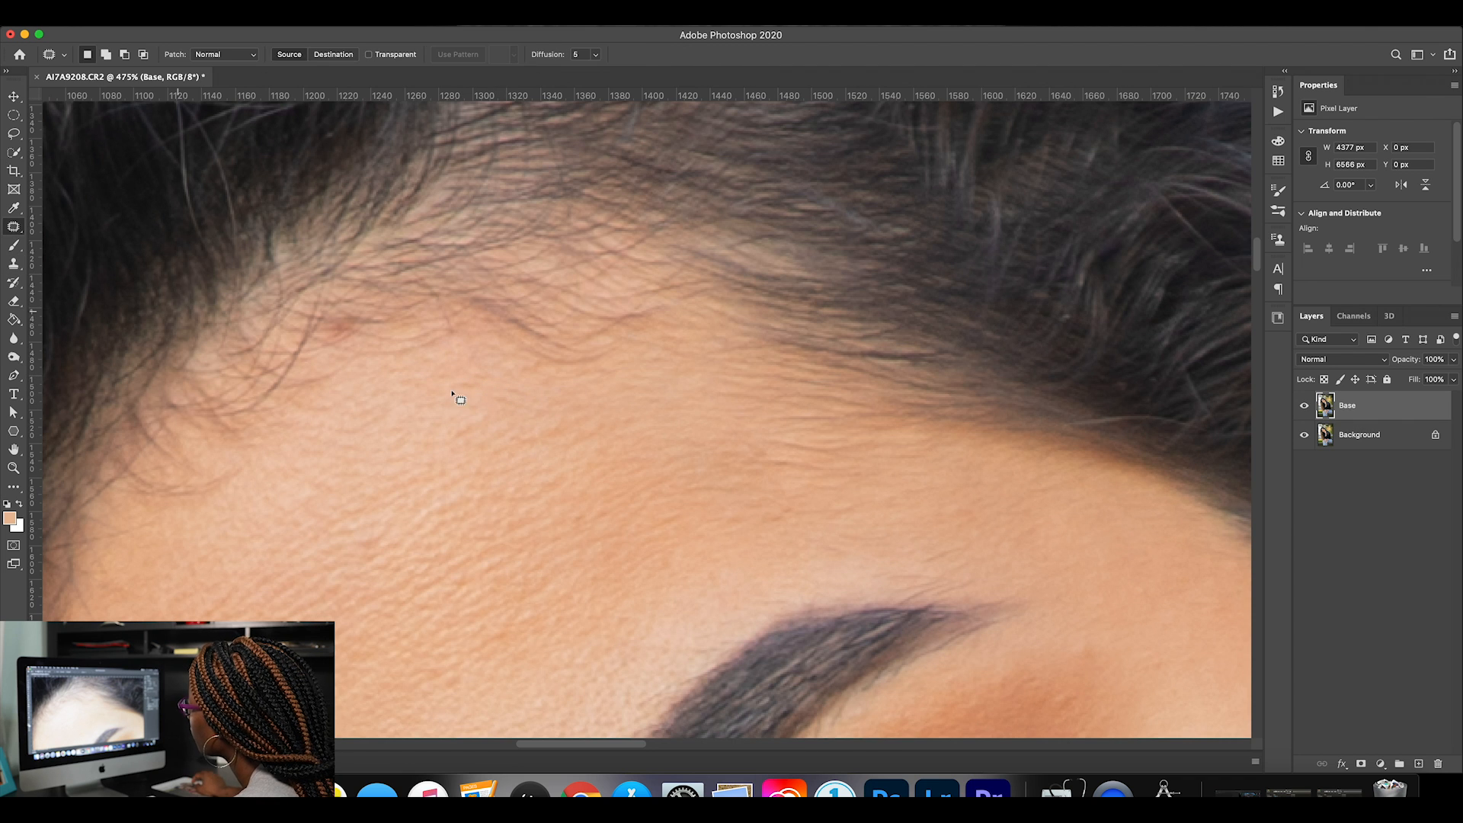
mouse_move(477, 385)
left_mouse_down()
mouse_move(457, 386)
mouse_move(516, 402)
mouse_move(512, 415)
mouse_move(480, 376)
left_mouse_up()
key("super+d")
left_click_drag(480, 377, 473, 388)
key("super+d")
Patch the uneven skin where the stray hair crossed the forehead above the higher eyebrow, then deselect it.
left_click_drag(785, 460, 789, 462)
mouse_move(779, 463)
left_mouse_down()
mouse_move(821, 472)
mouse_move(729, 461)
mouse_move(805, 465)
mouse_move(814, 490)
left_mouse_up()
key("super+d")
key("super+d")
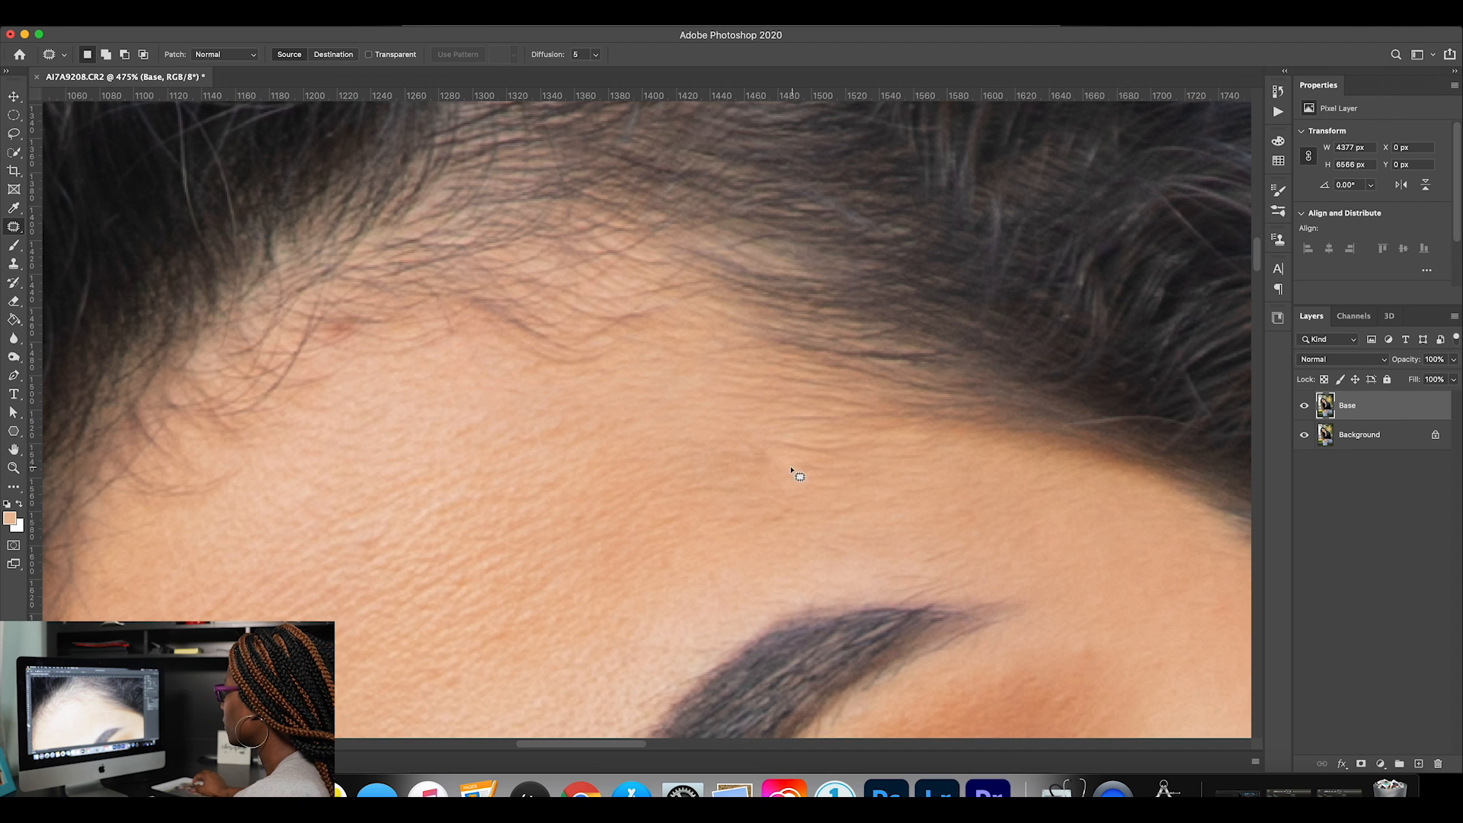
mouse_move(745, 441)
left_mouse_down()
mouse_move(794, 458)
mouse_move(718, 464)
mouse_move(690, 433)
left_mouse_up()
key("super+d")
Compare the Base layer with the original and patch the narrow strip of skin just above the higher eyebrow's arch.
scroll(832, 492, "down", 3)
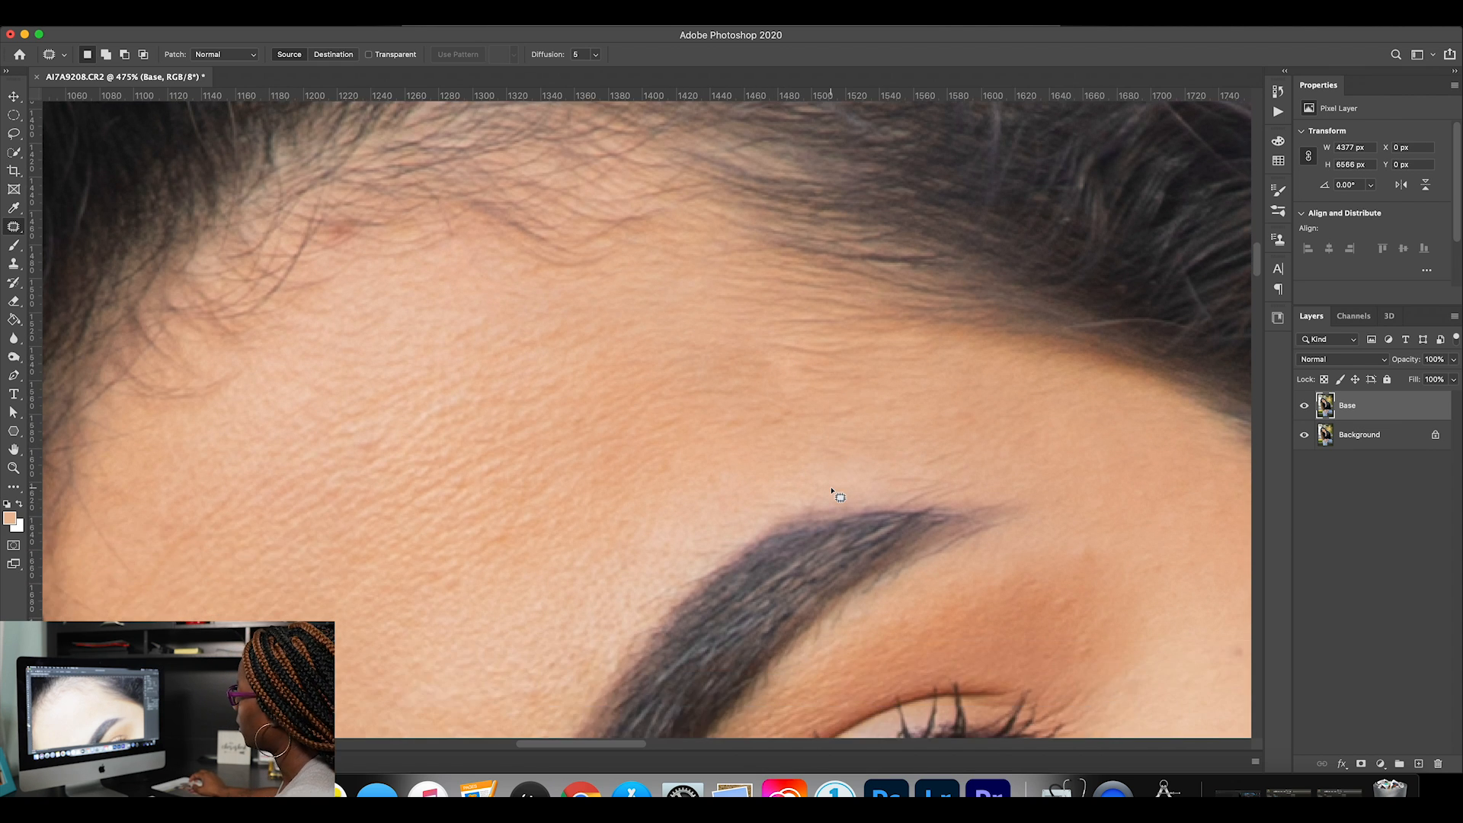
left_click(1304, 407)
left_click(1304, 407)
left_click(1304, 407)
left_click(1304, 407)
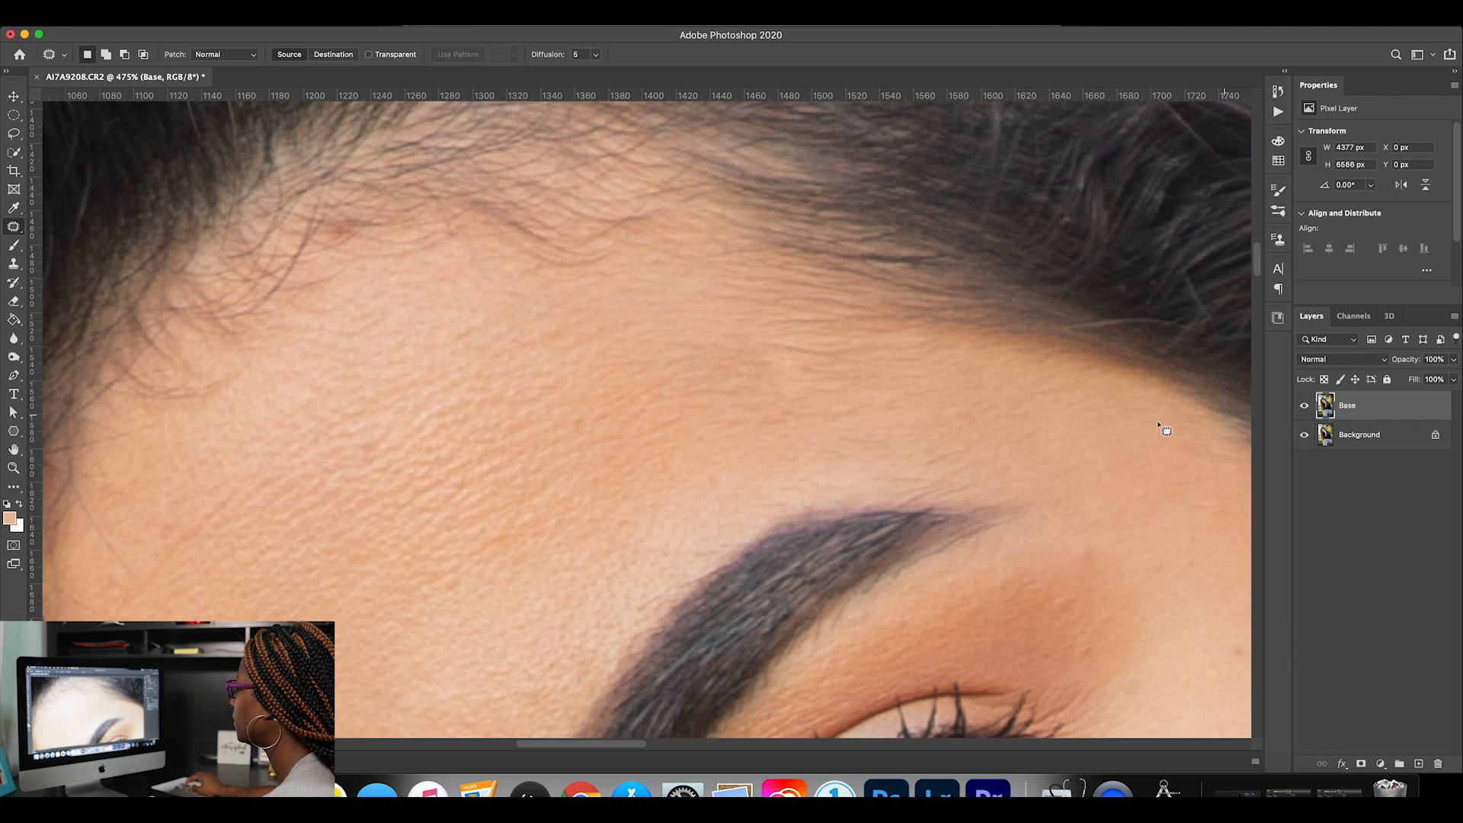
mouse_move(796, 406)
left_mouse_down()
mouse_move(772, 382)
mouse_move(787, 473)
mouse_move(807, 494)
mouse_move(823, 478)
mouse_move(771, 394)
mouse_move(810, 495)
mouse_move(839, 461)
left_mouse_up()
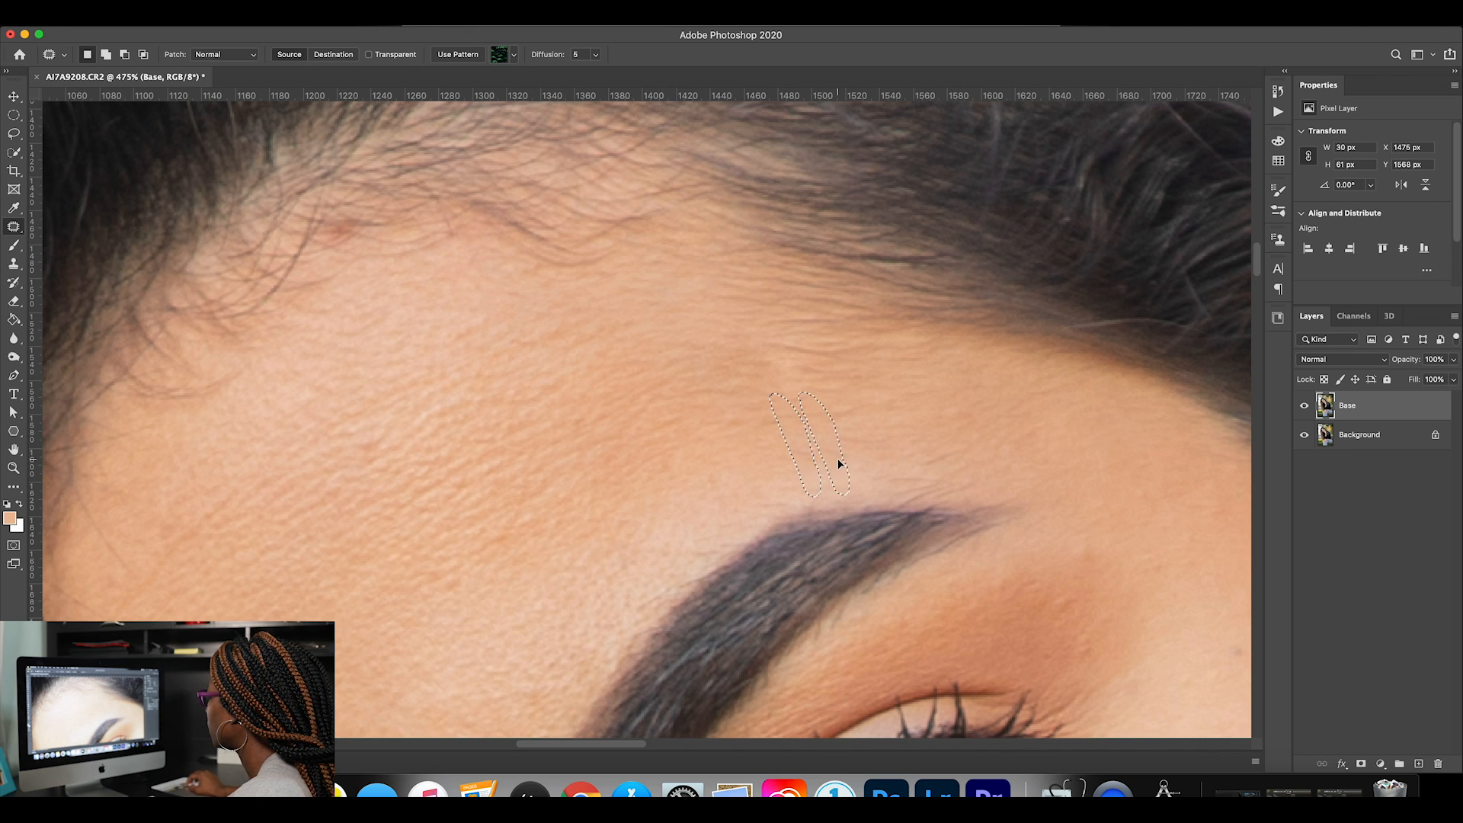
key("ctrl+d")
Switch the Base layer off and on repeatedly to examine the cleaned forehead against the original.
left_click(1305, 410)
left_click(1305, 409)
left_click(1305, 409)
left_click(1305, 409)
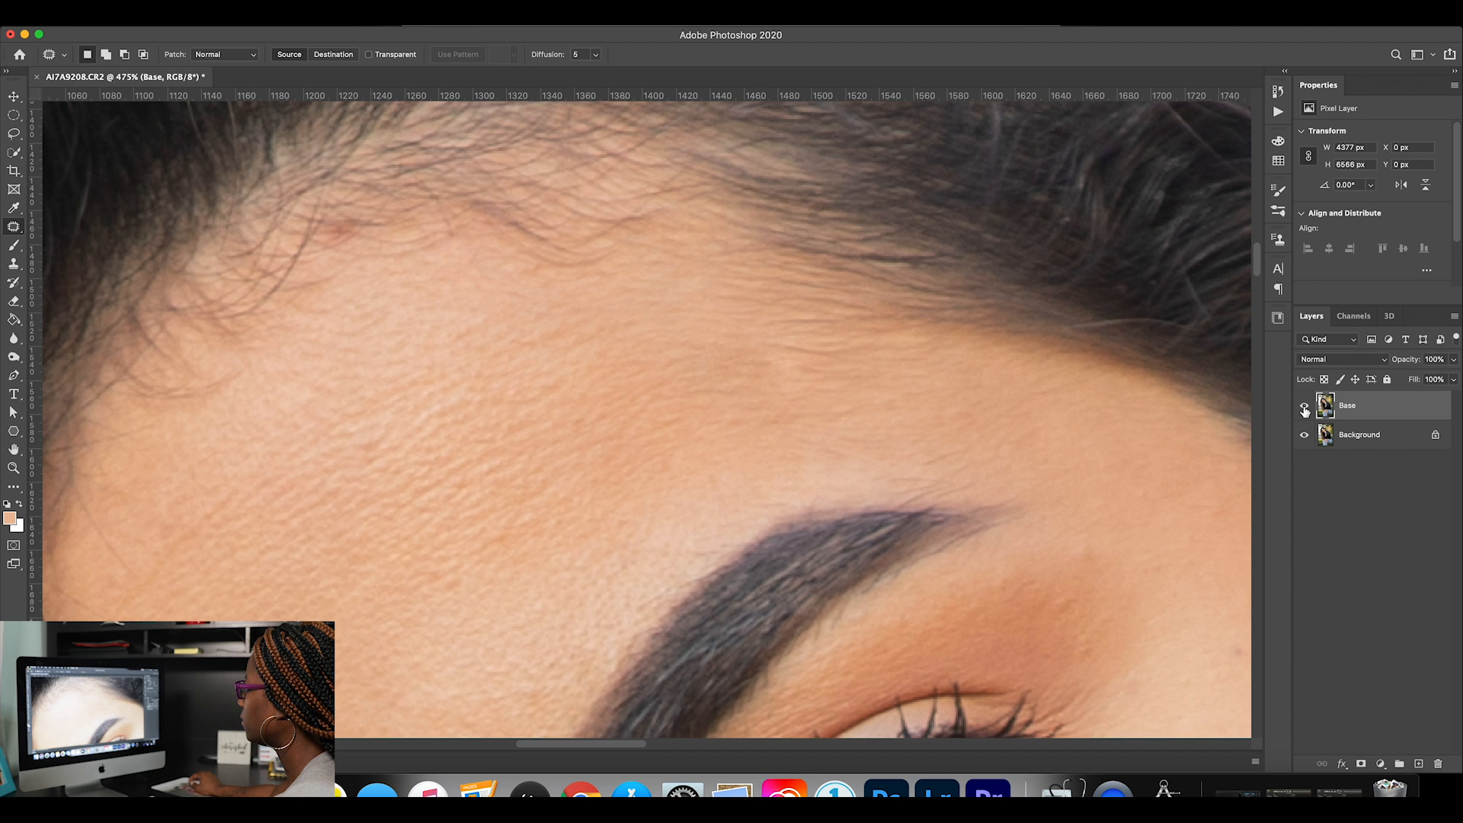
left_click(1305, 410)
left_click(1305, 409)
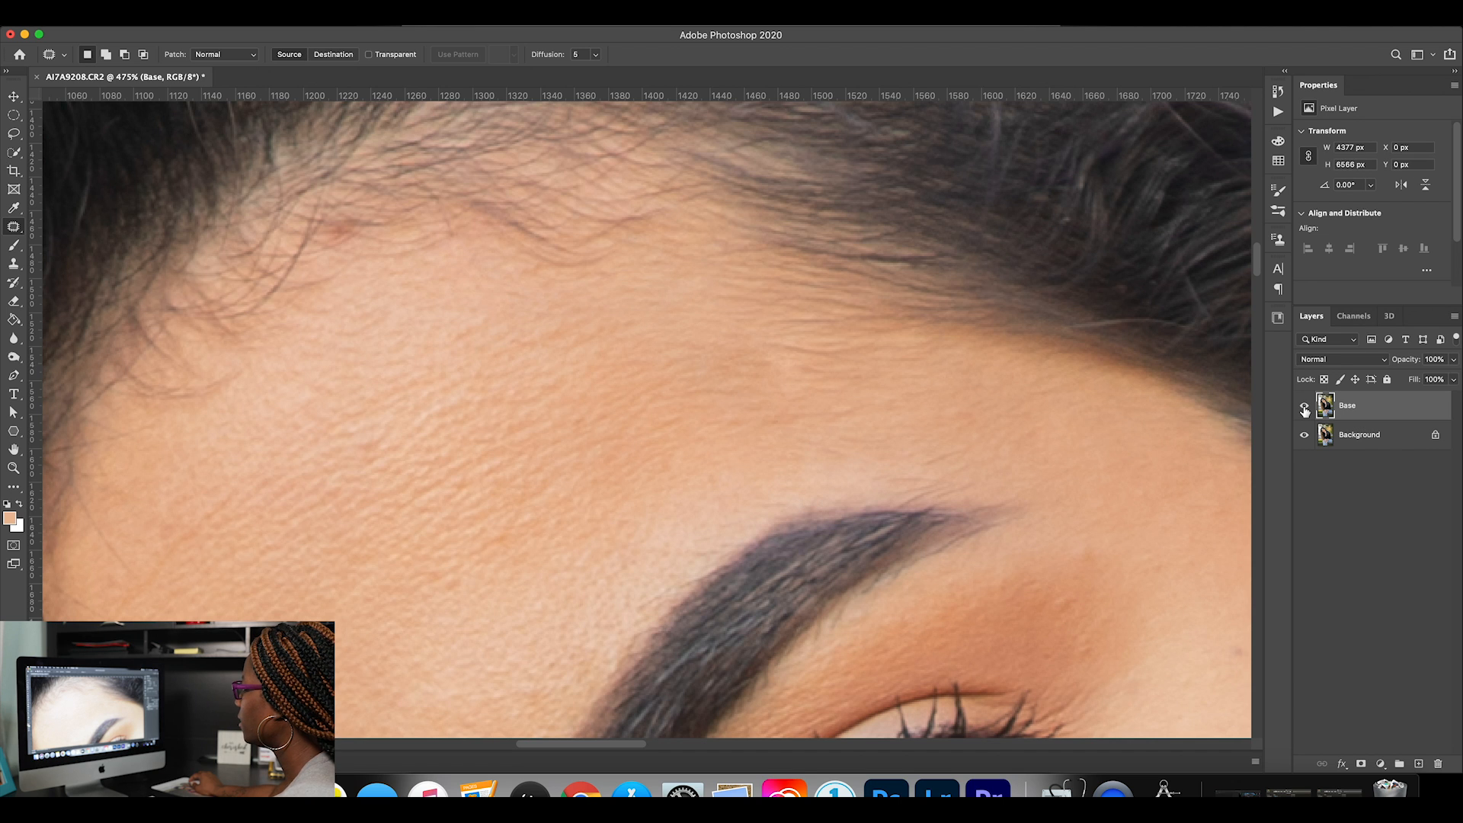
left_click(1305, 409)
left_click(1305, 410)
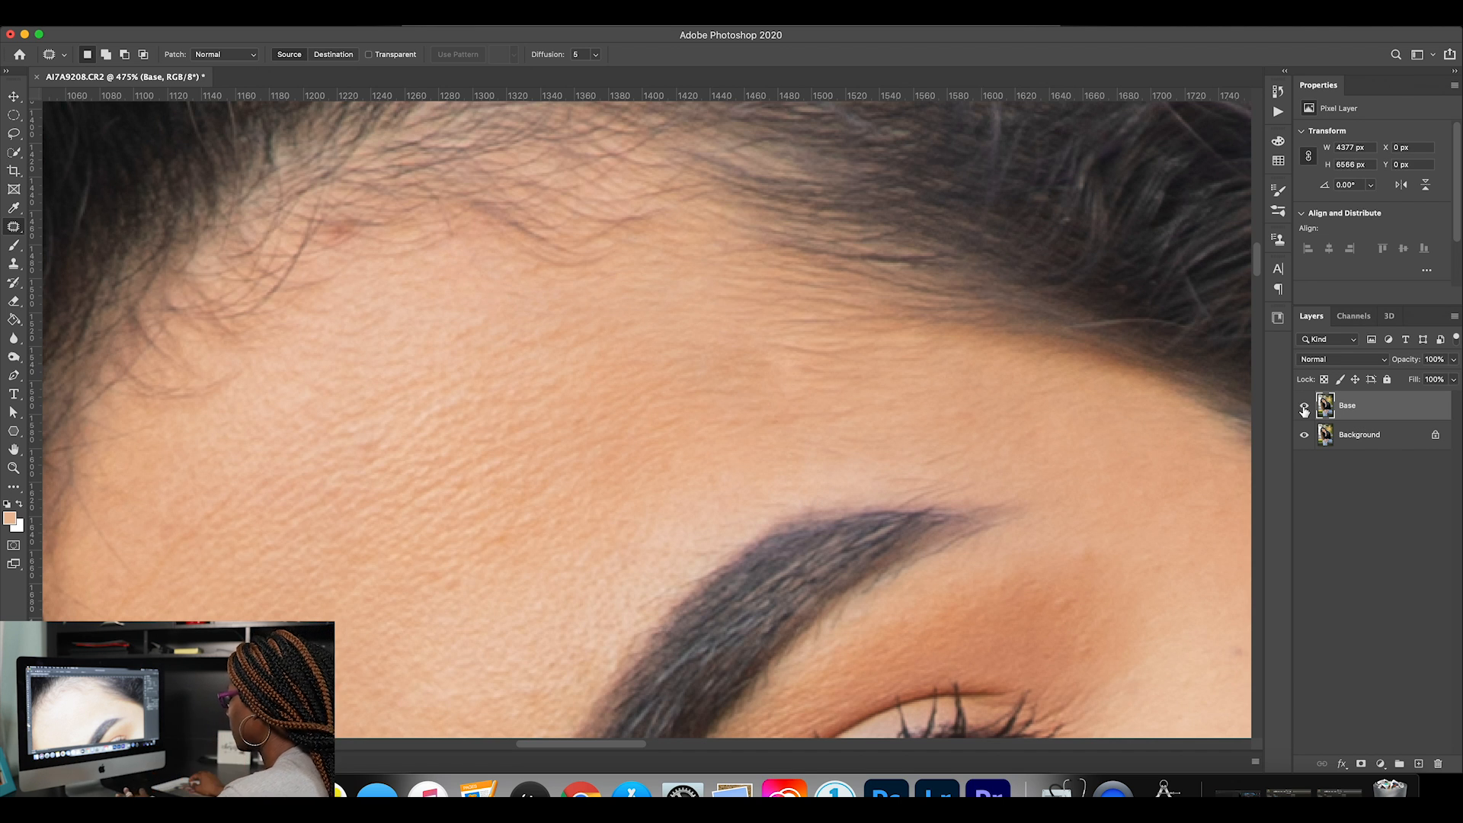
Patch the small uneven spot on the upper forehead between the hairline and the higher eyebrow, then deselect it.
key("super+0")
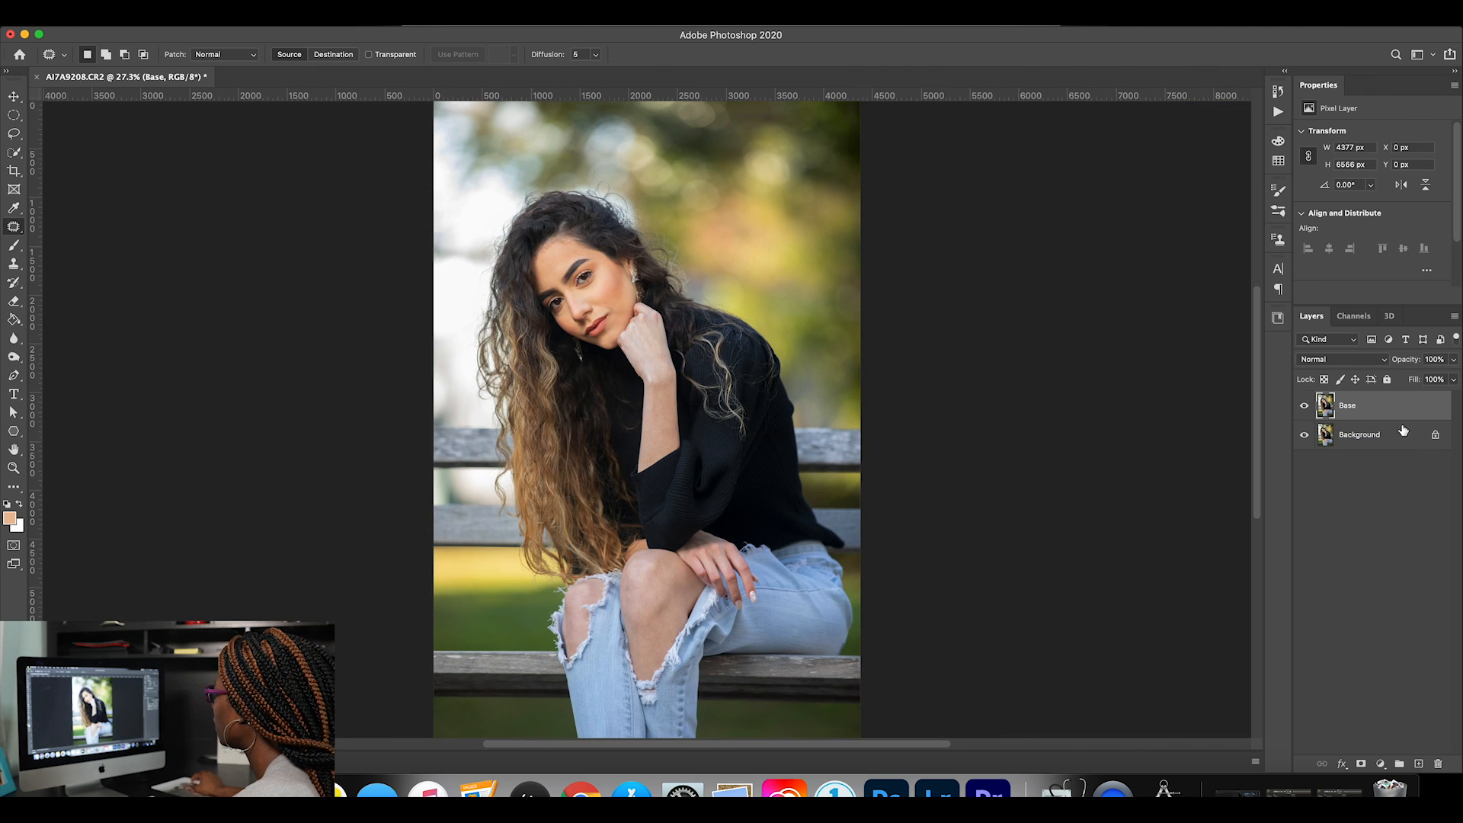
left_click(13, 469)
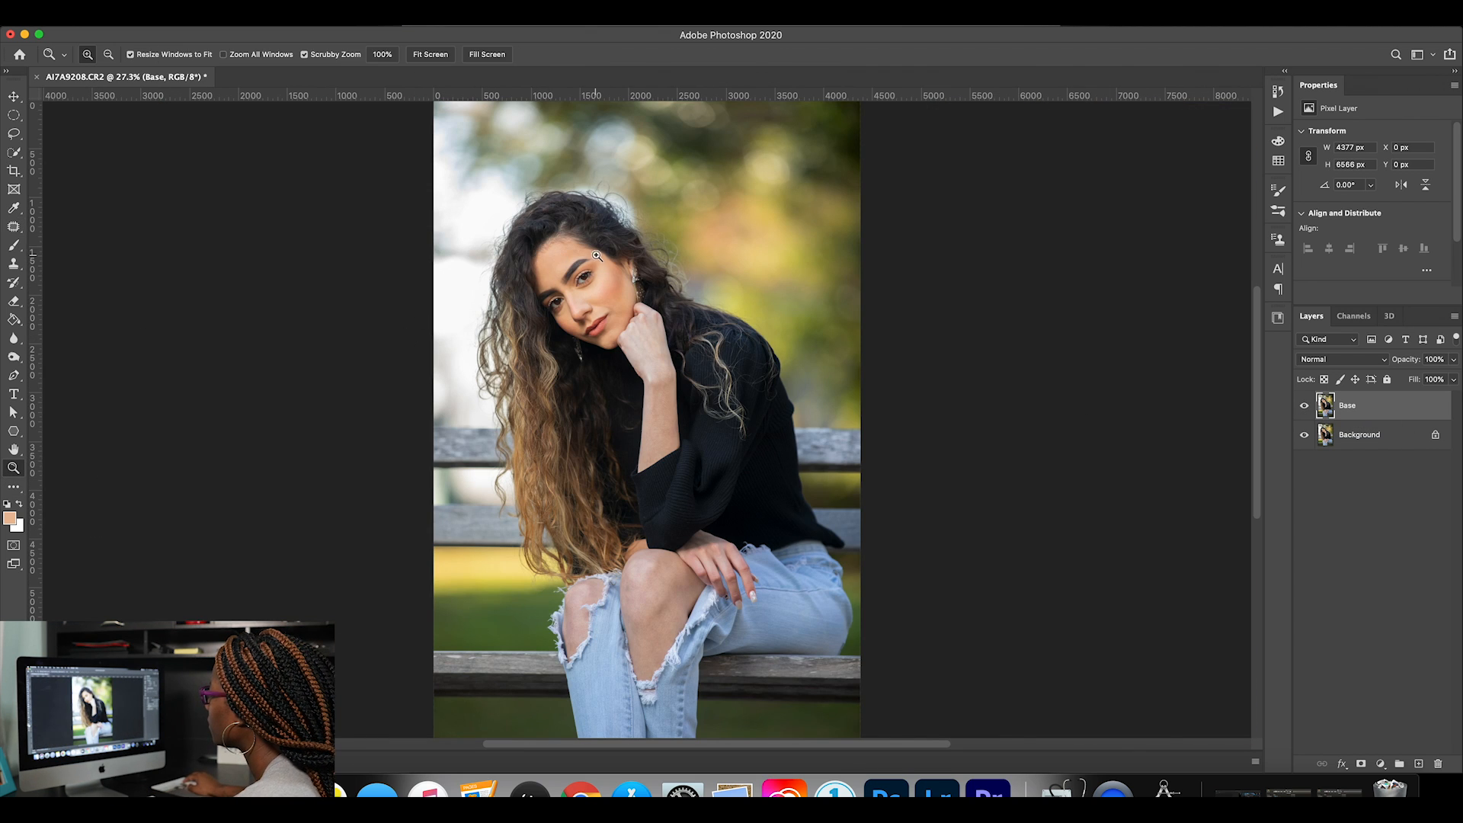
left_click_drag(596, 257, 645, 263)
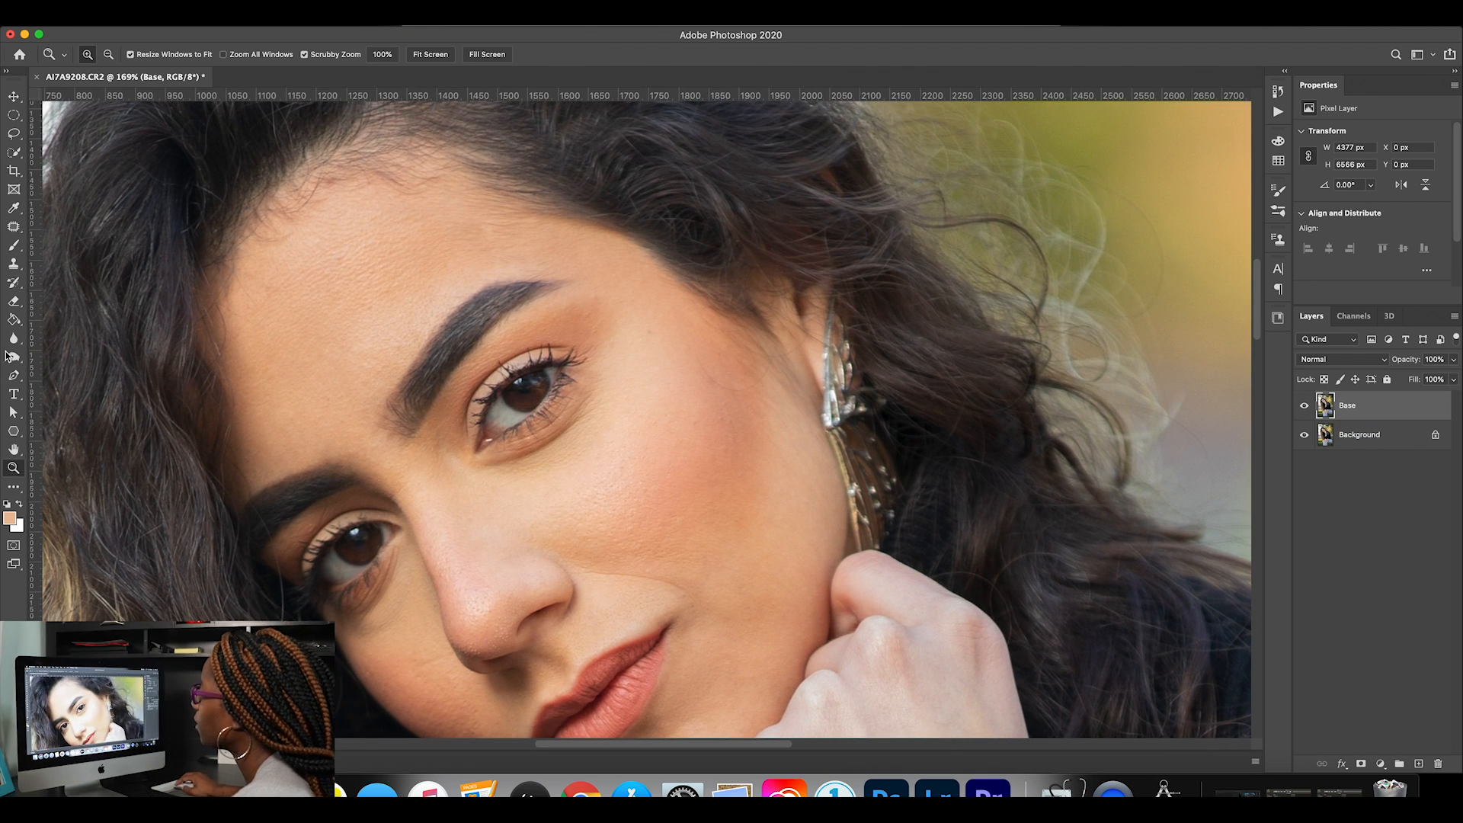
left_click(14, 226)
left_click_drag(468, 215, 482, 235)
left_click(505, 252)
left_click_drag(490, 222, 488, 235)
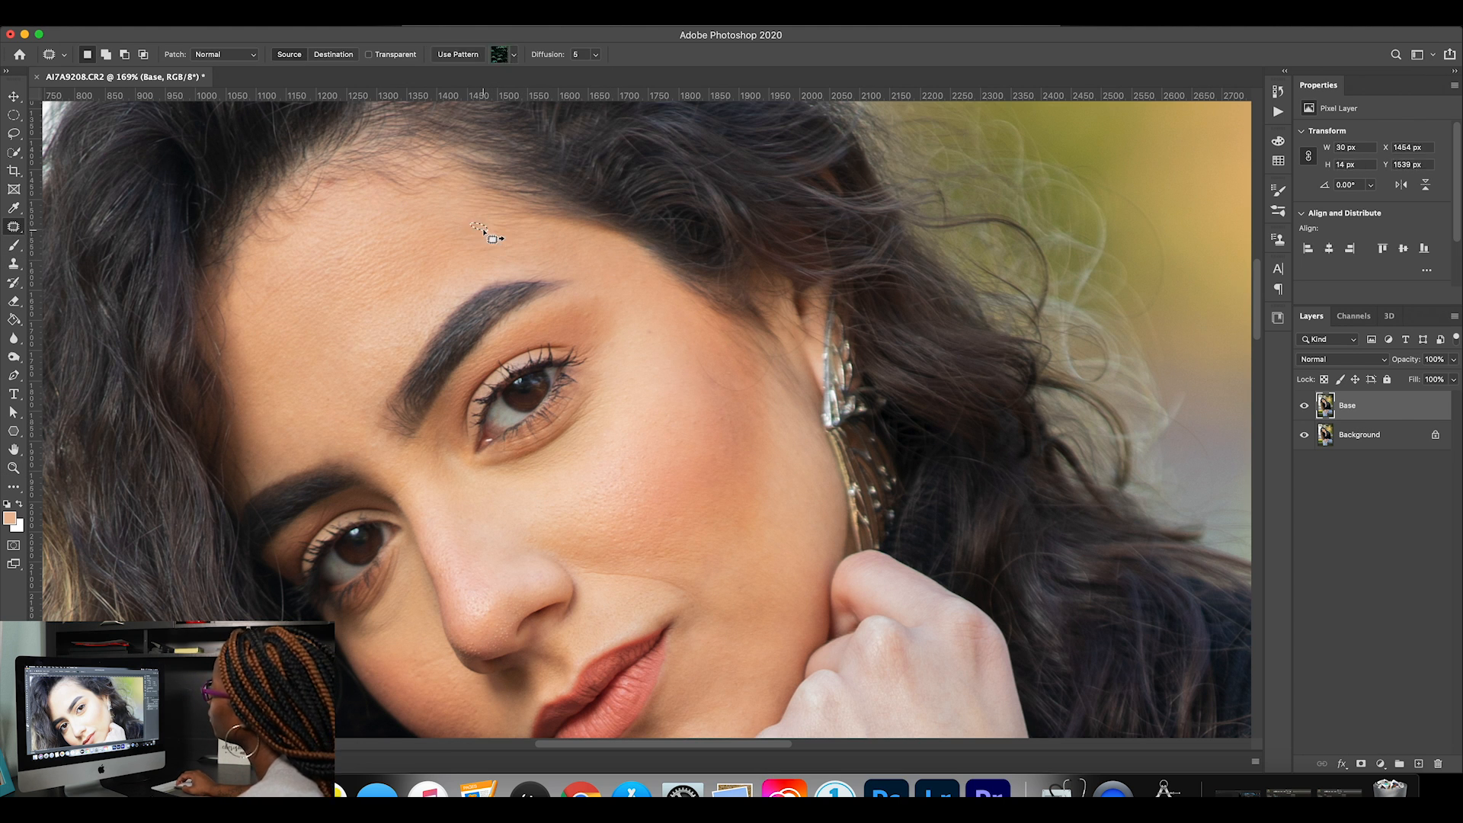
left_click(483, 242)
Compare the portrait with and without the Base layer, first as a whole image and again close up on the face.
key("super+0")
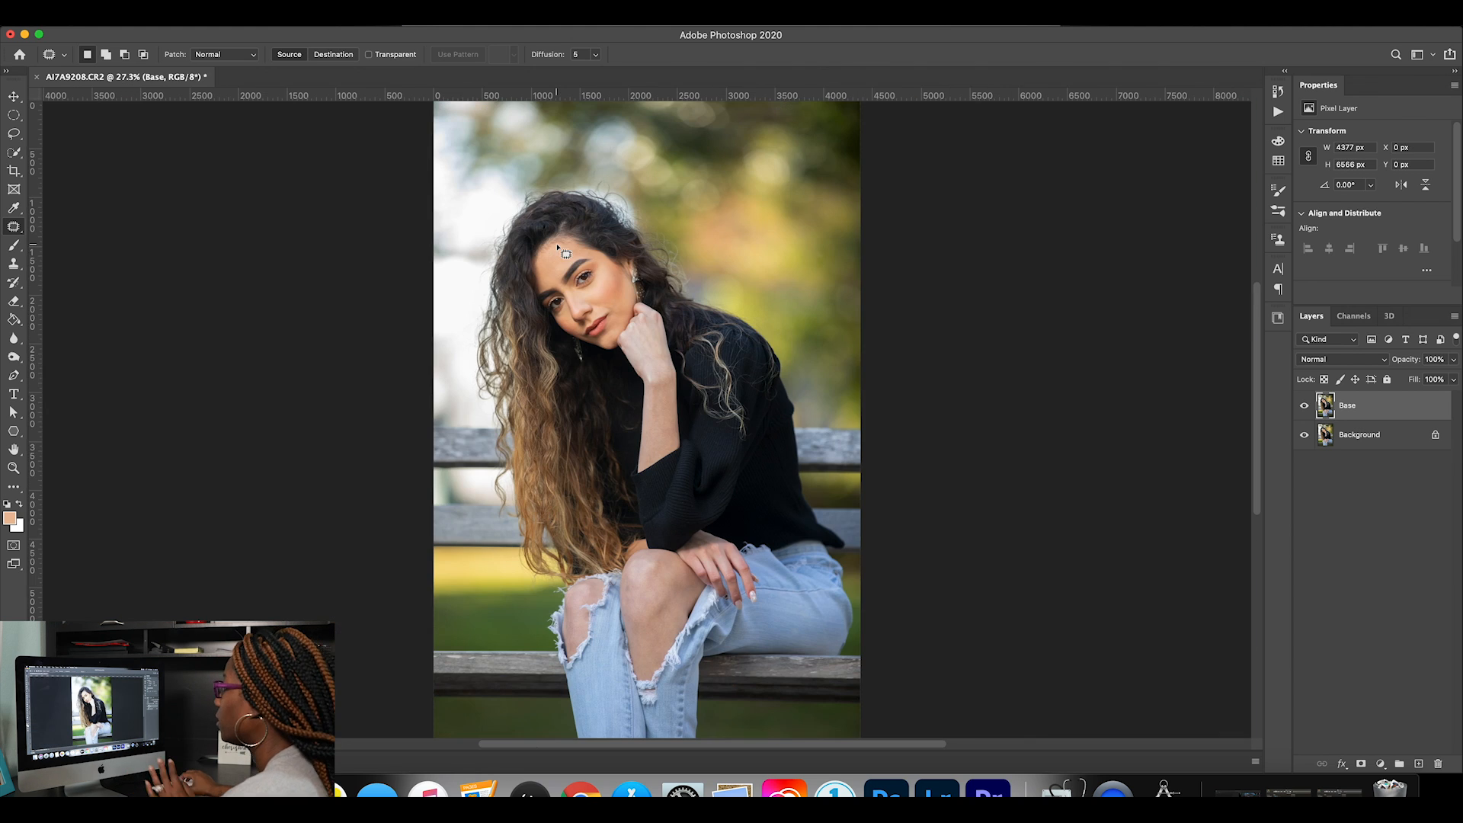
left_click(1306, 407)
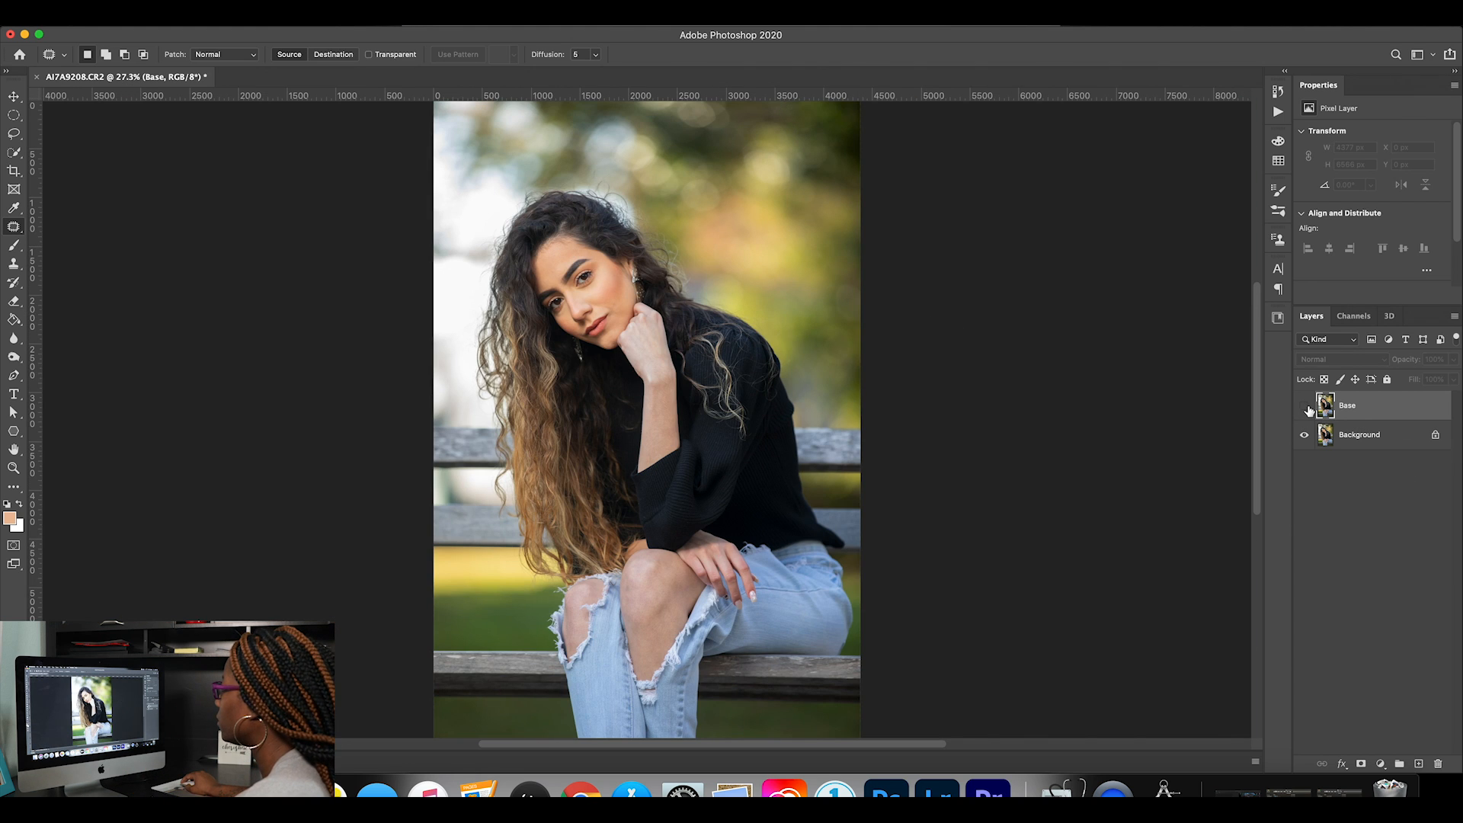
left_click(1306, 407)
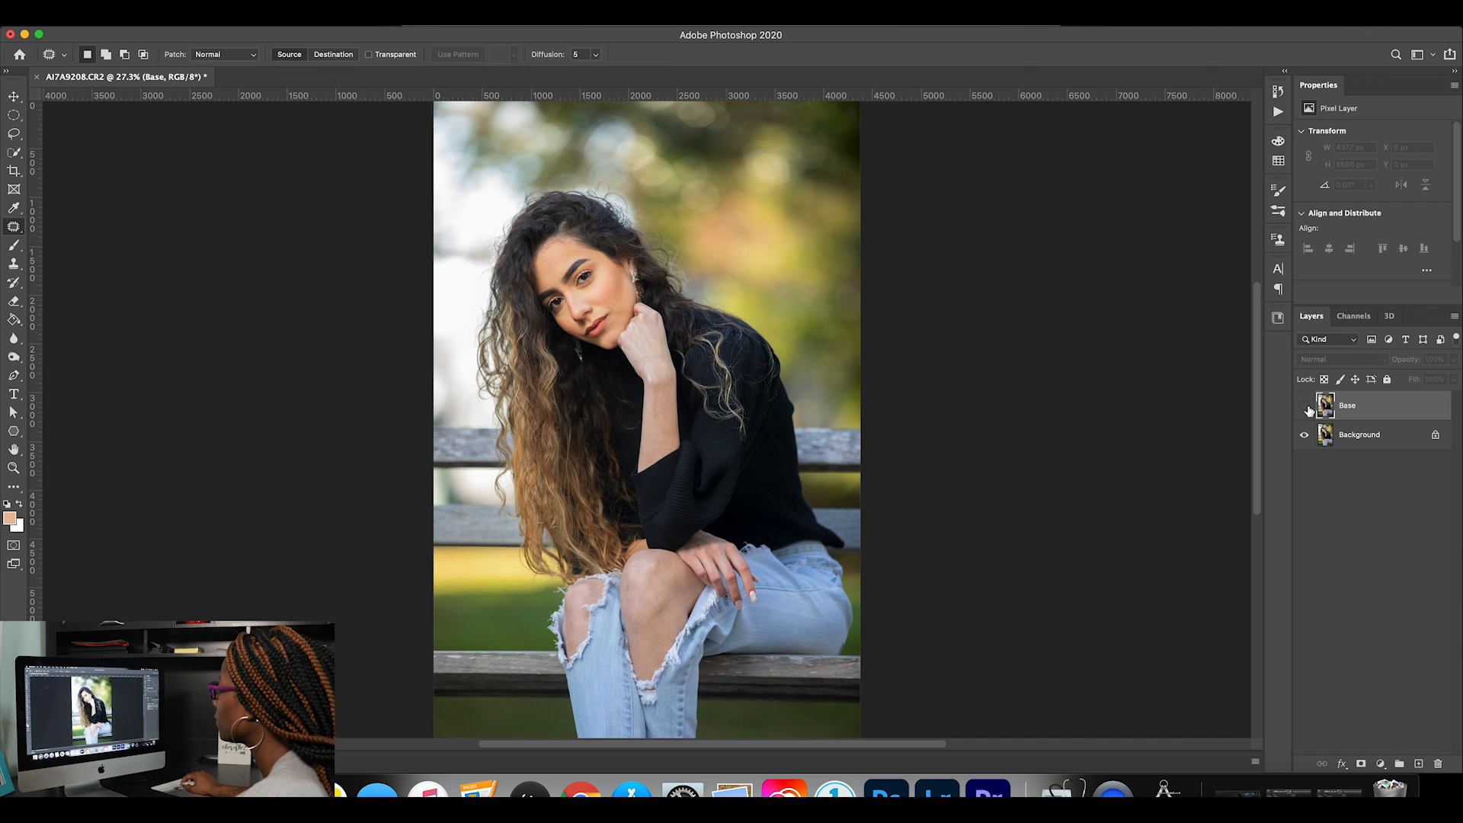
left_click(1305, 406)
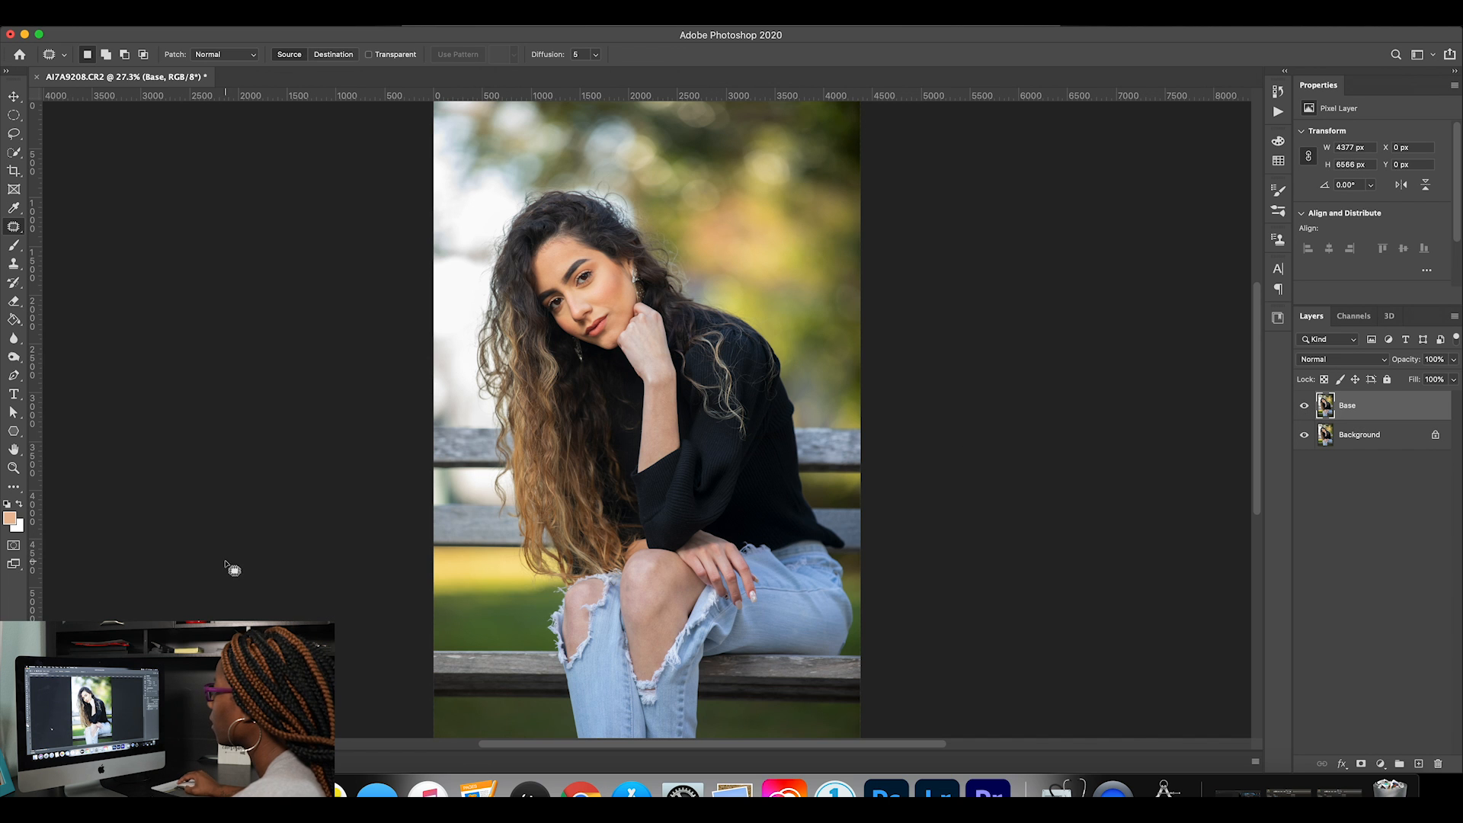
left_click(13, 468)
left_click_drag(522, 227, 699, 279)
left_click(14, 227)
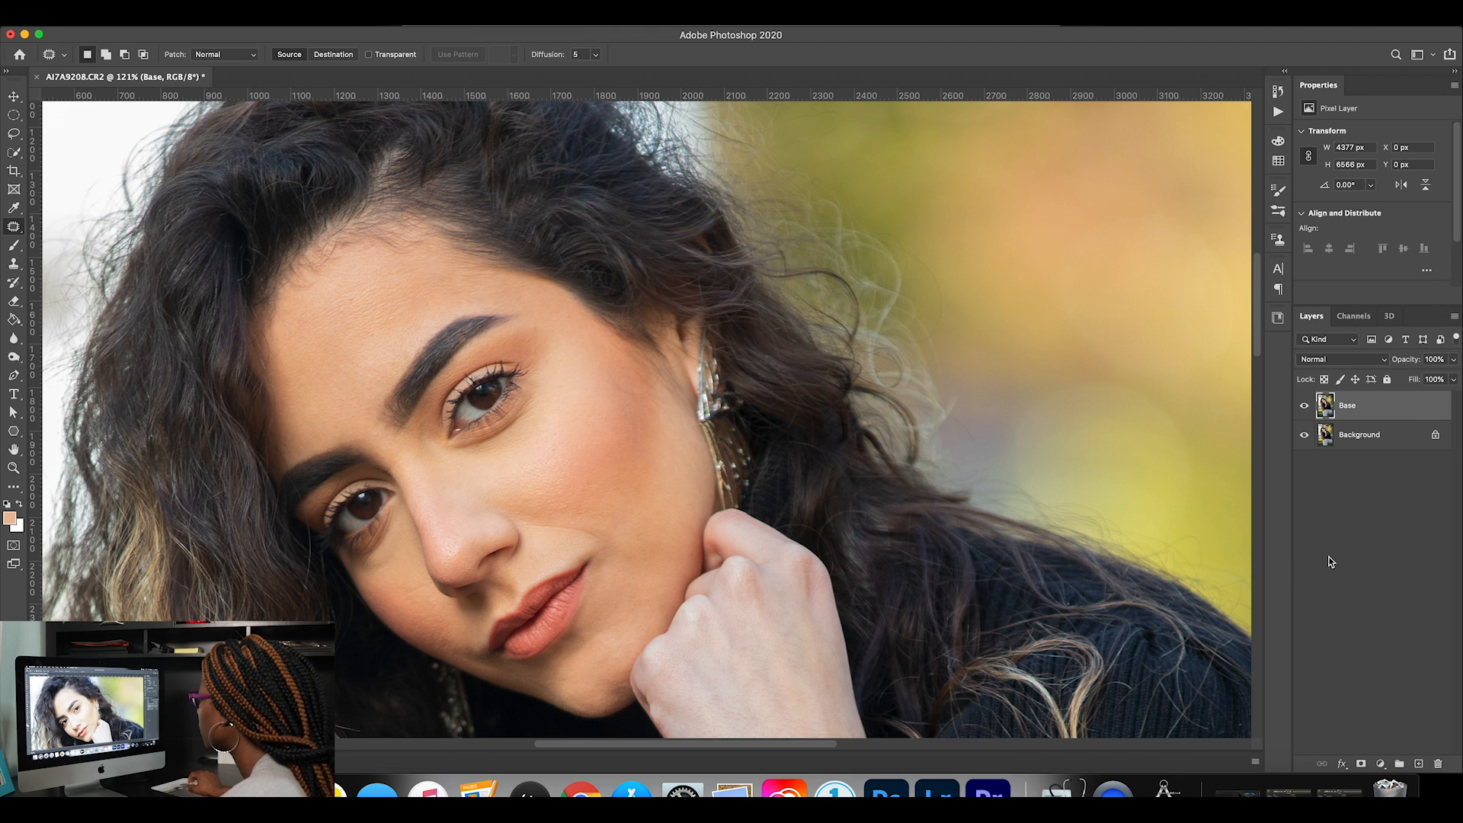
left_click(1305, 406)
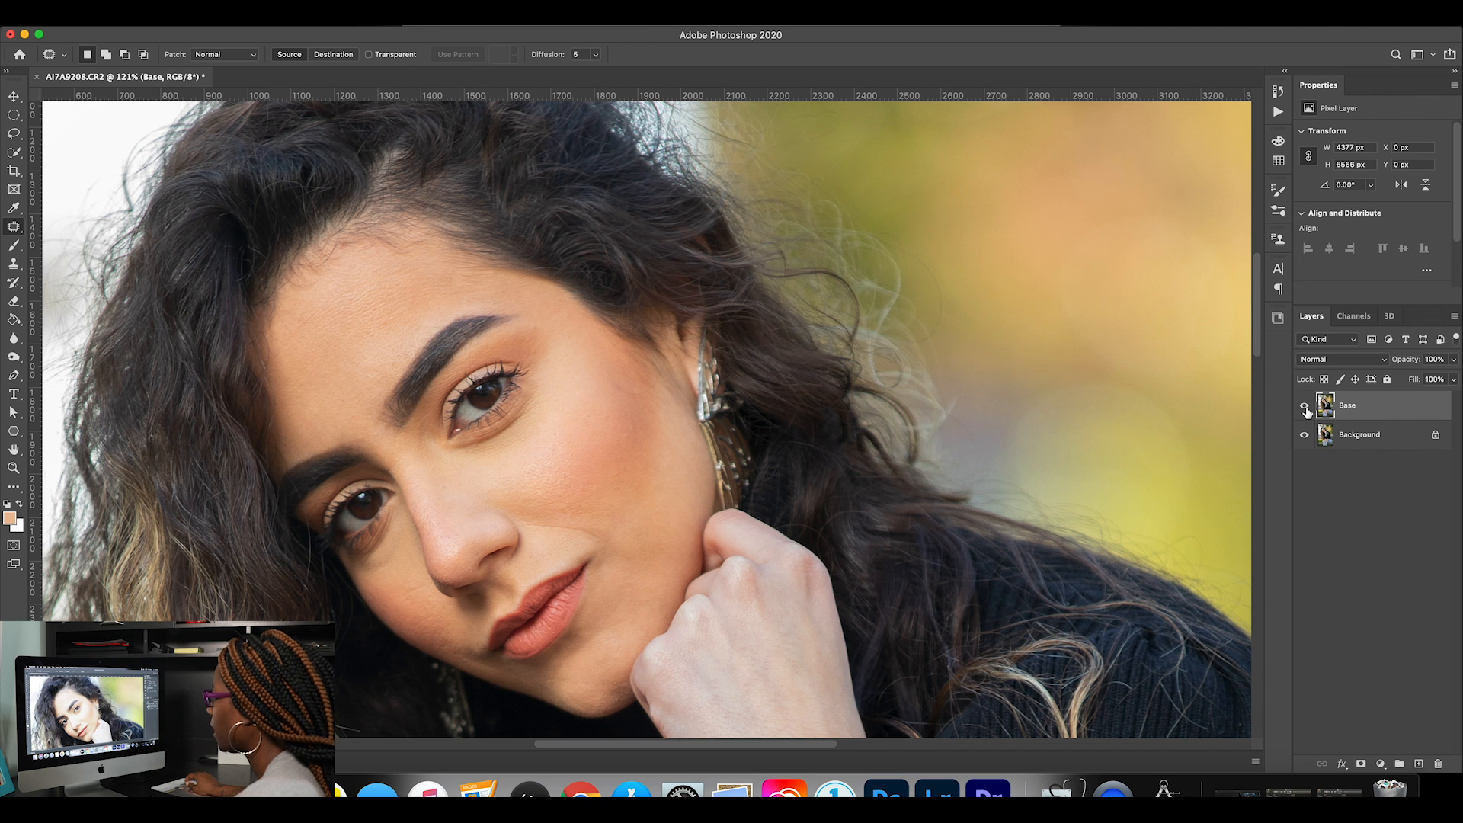
Patch the faint line on the cheek beside the tip of the nose and deselect it.
key("z")
left_click_drag(423, 620, 600, 615)
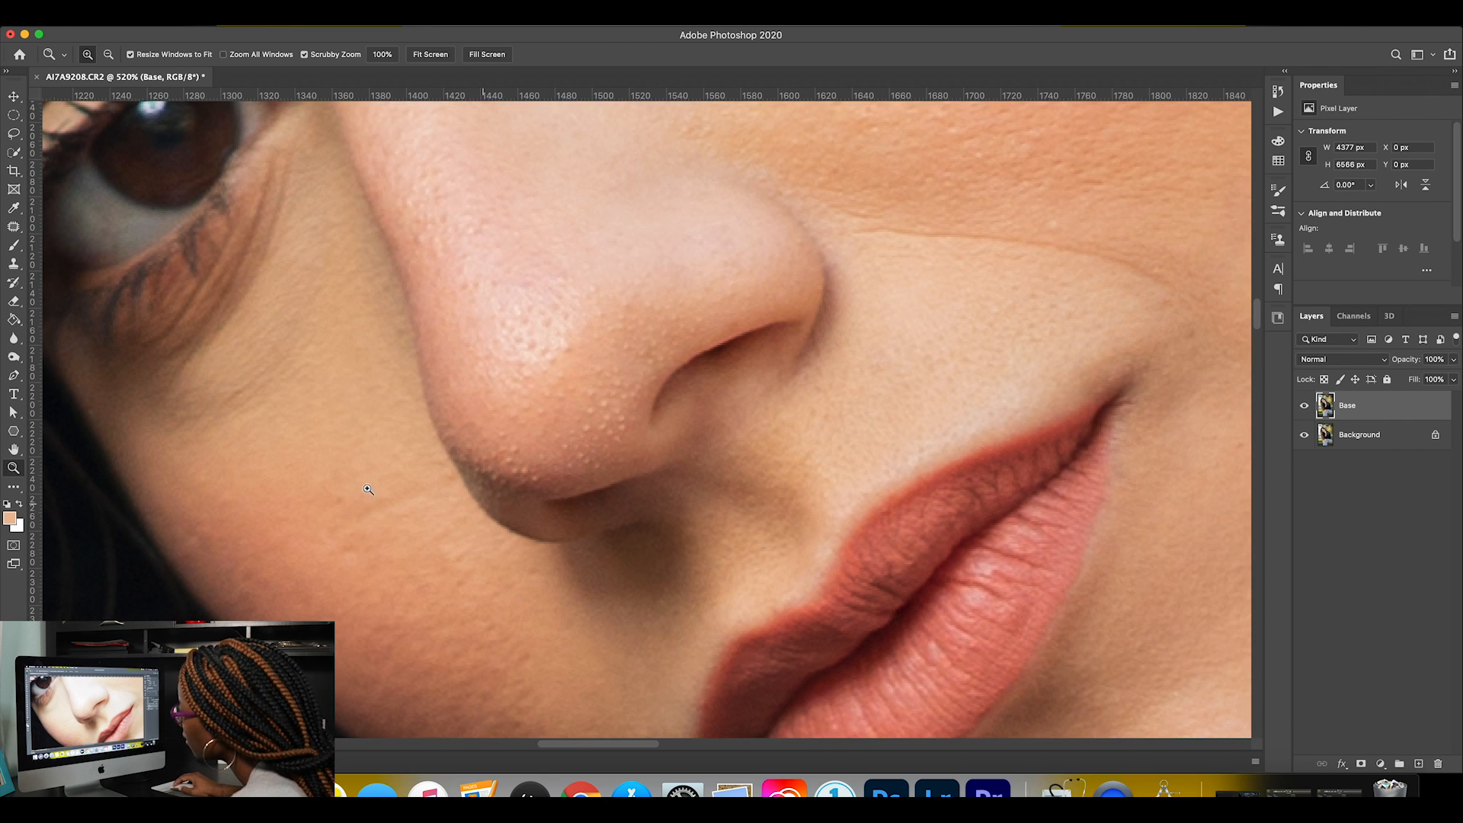
key("j")
mouse_move(418, 482)
left_mouse_down()
mouse_move(362, 498)
mouse_move(343, 525)
mouse_move(418, 507)
mouse_move(451, 481)
mouse_move(418, 485)
left_mouse_up()
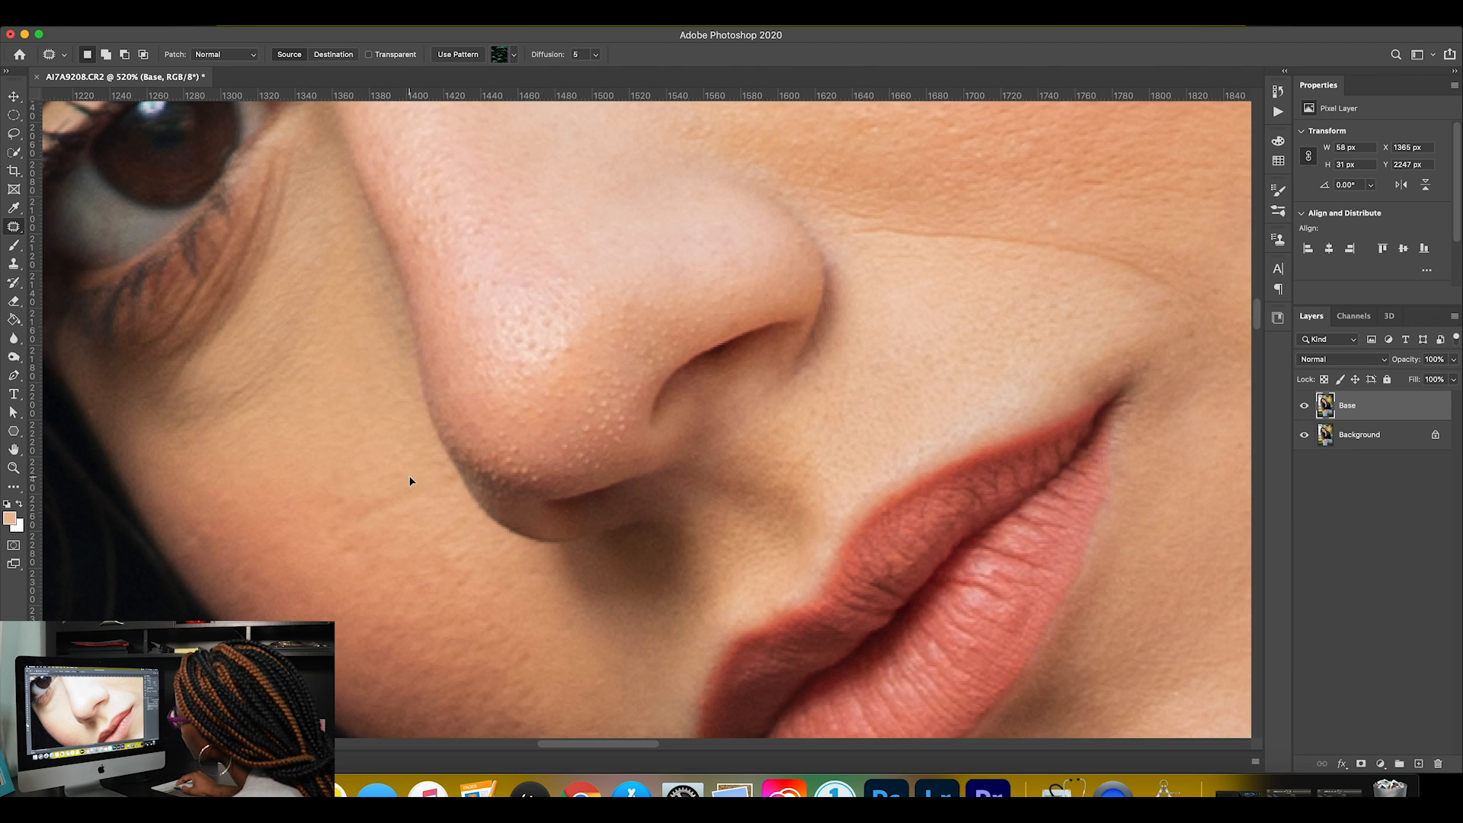
left_click(485, 574)
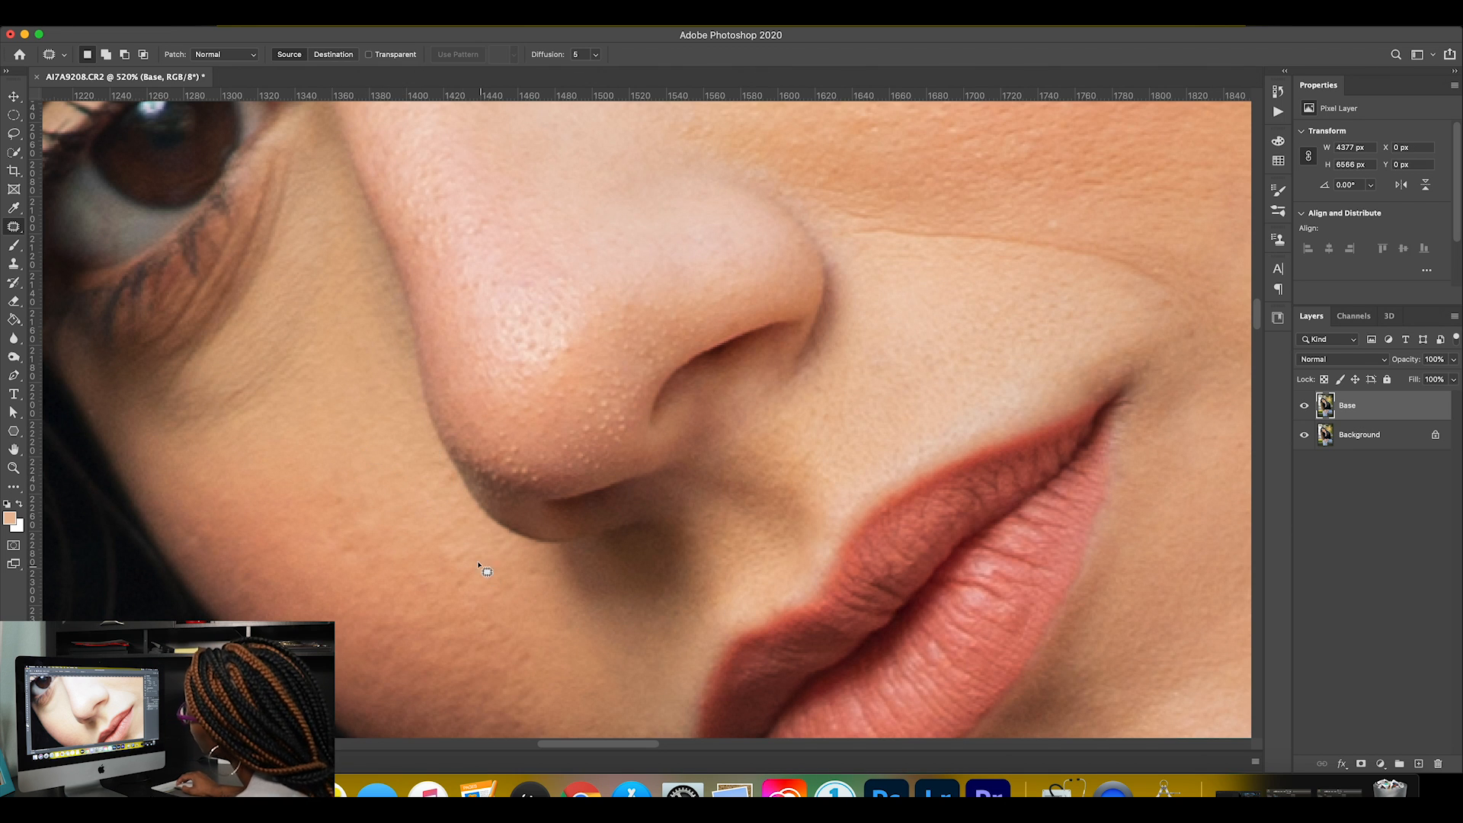
Try another small patch on the cheek right beside the edge of the nose, undo it and clear the selection.
mouse_move(439, 462)
left_mouse_down()
mouse_move(436, 490)
mouse_move(455, 473)
mouse_move(440, 462)
left_mouse_up()
left_click(440, 545)
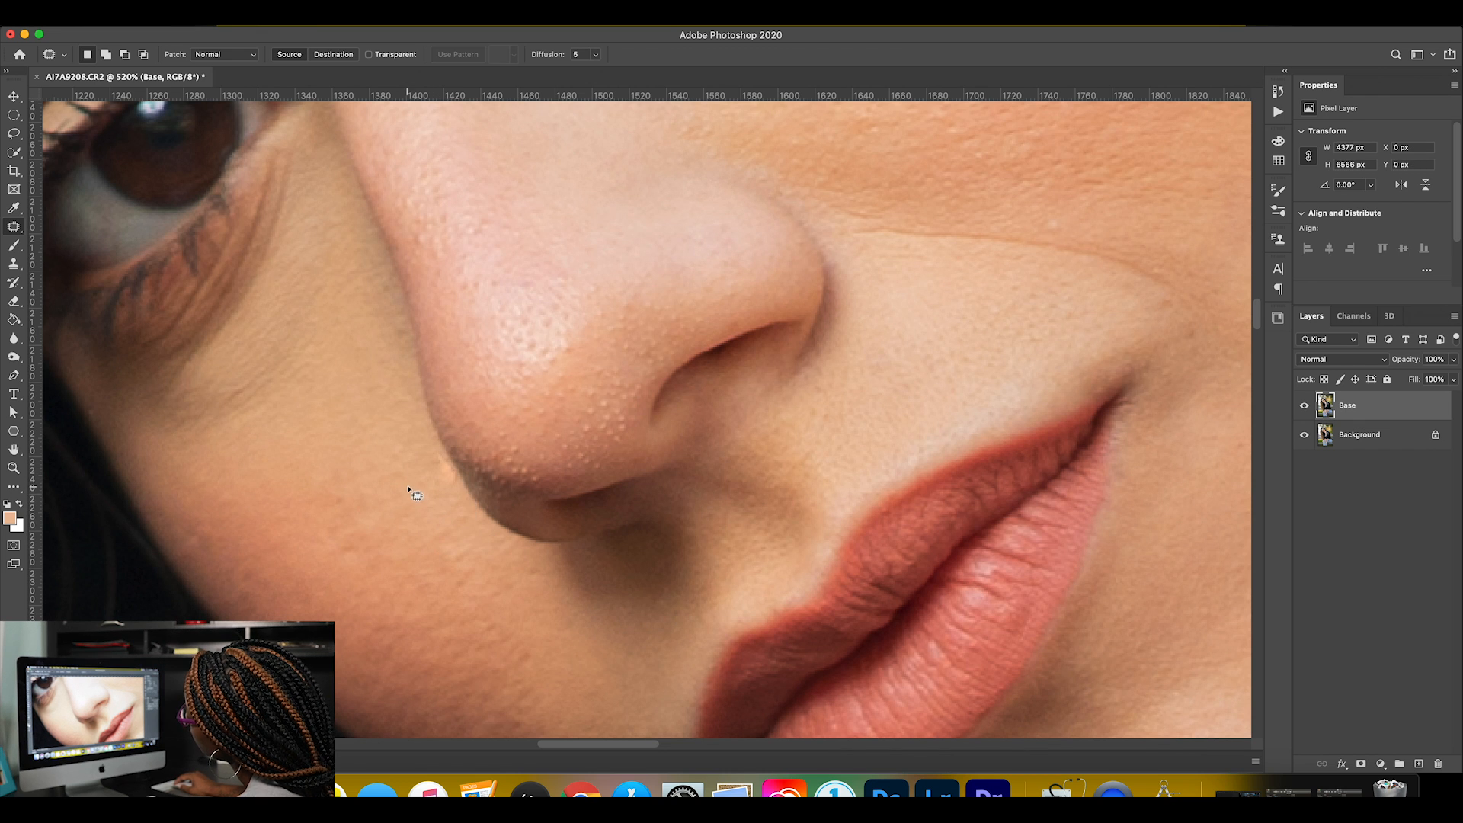
key("super+z")
key("super+z")
left_click(455, 521)
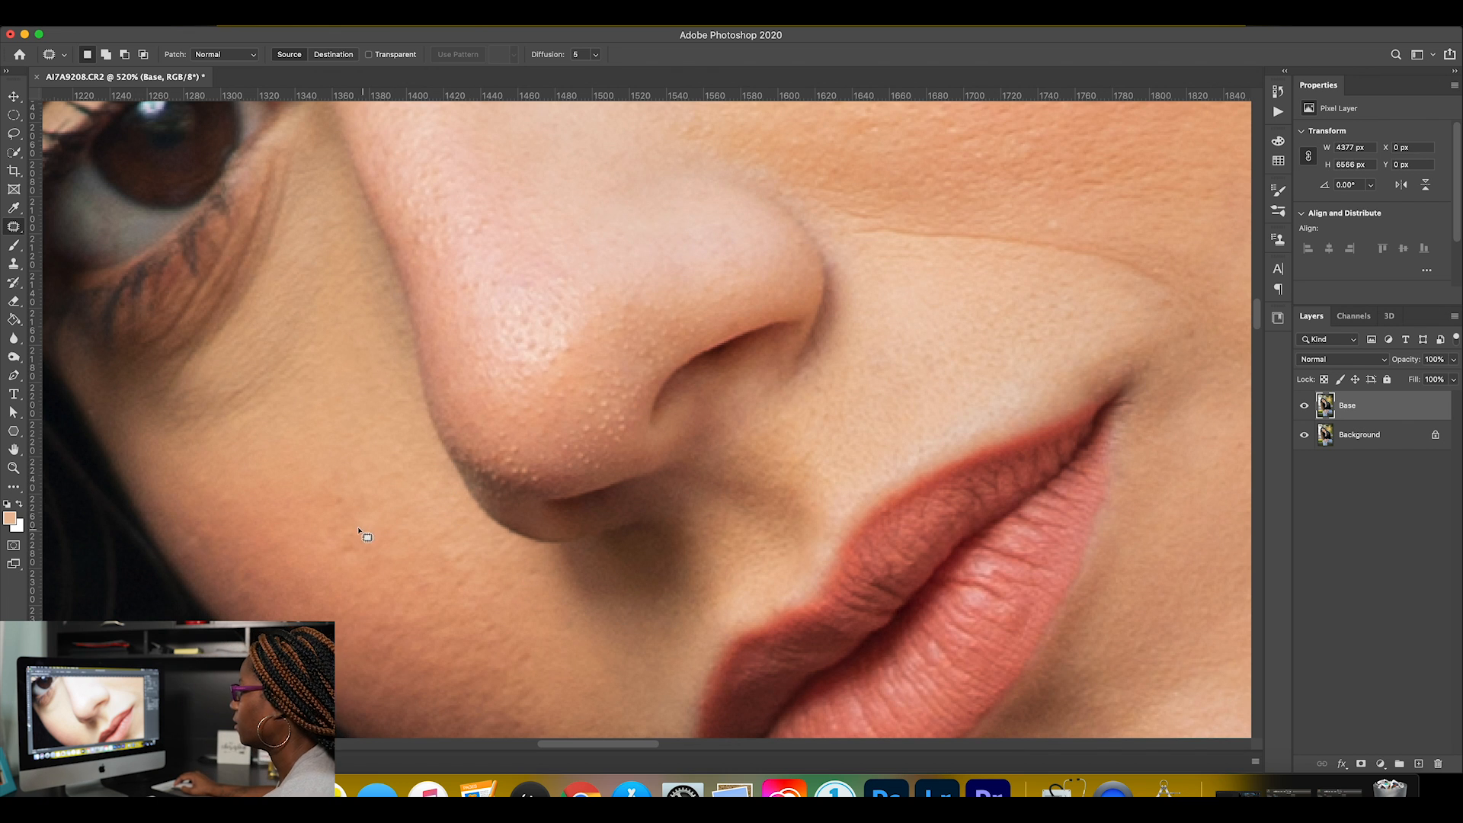
Compare the cheek retouch with the original by toggling the Base layer at a wider view of the face.
scroll(428, 526, "down", 5)
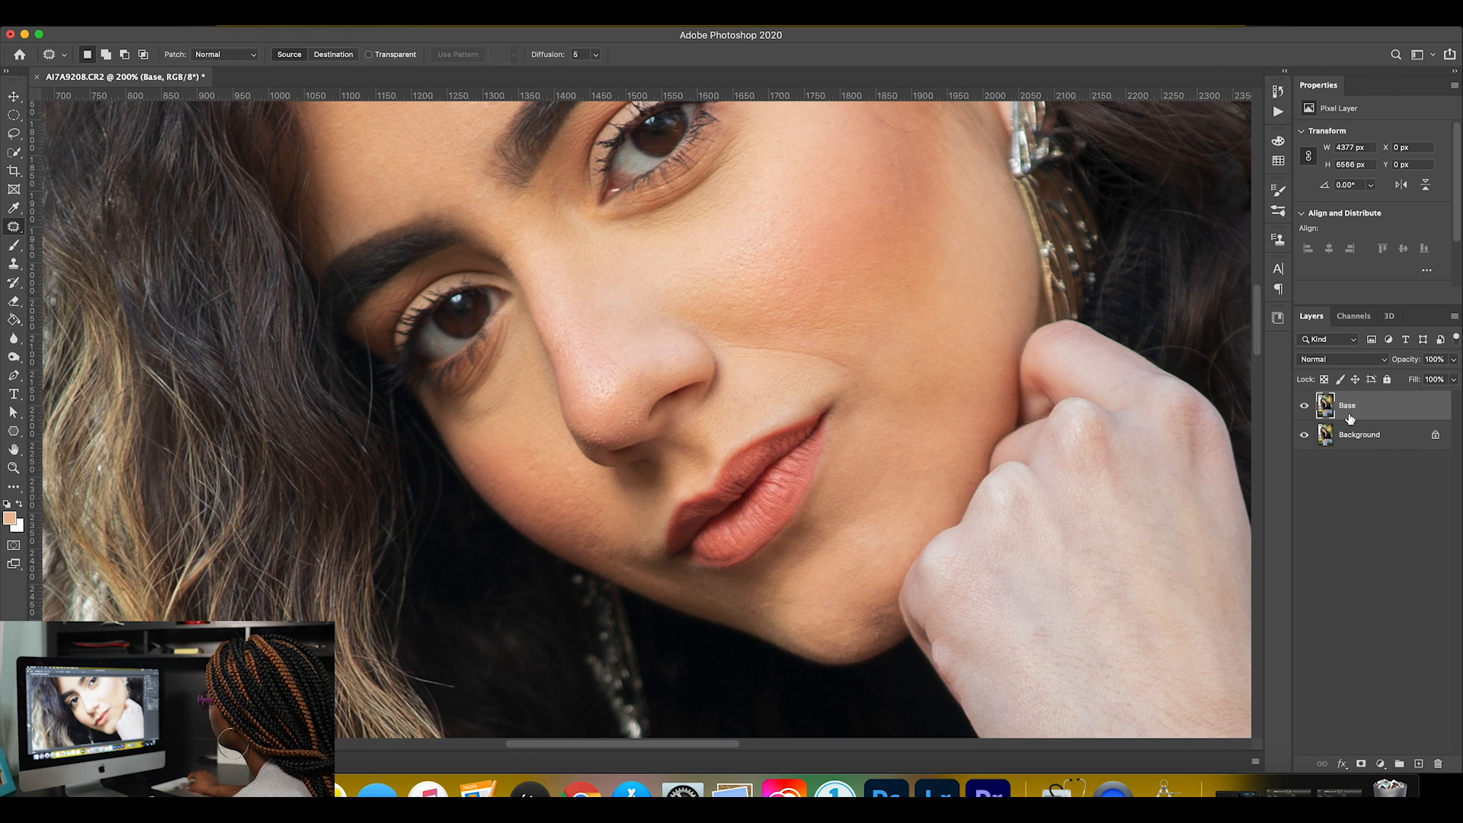
left_click(1304, 406)
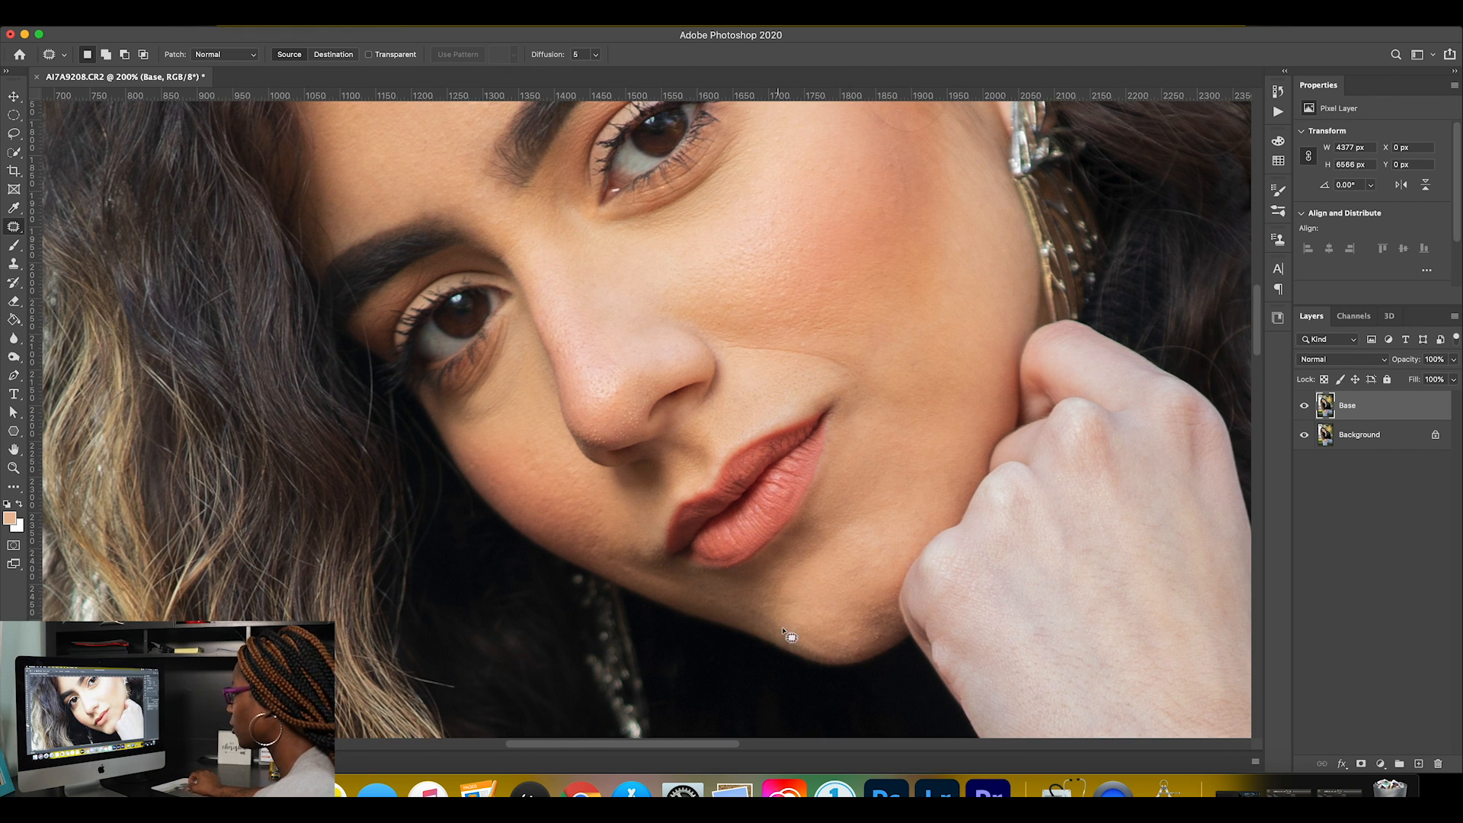
Patch the curved stray hair crossing the temple in front of the ear with clean skin and deselect it.
scroll(709, 543, "right", 6)
scroll(709, 542, "up", 5)
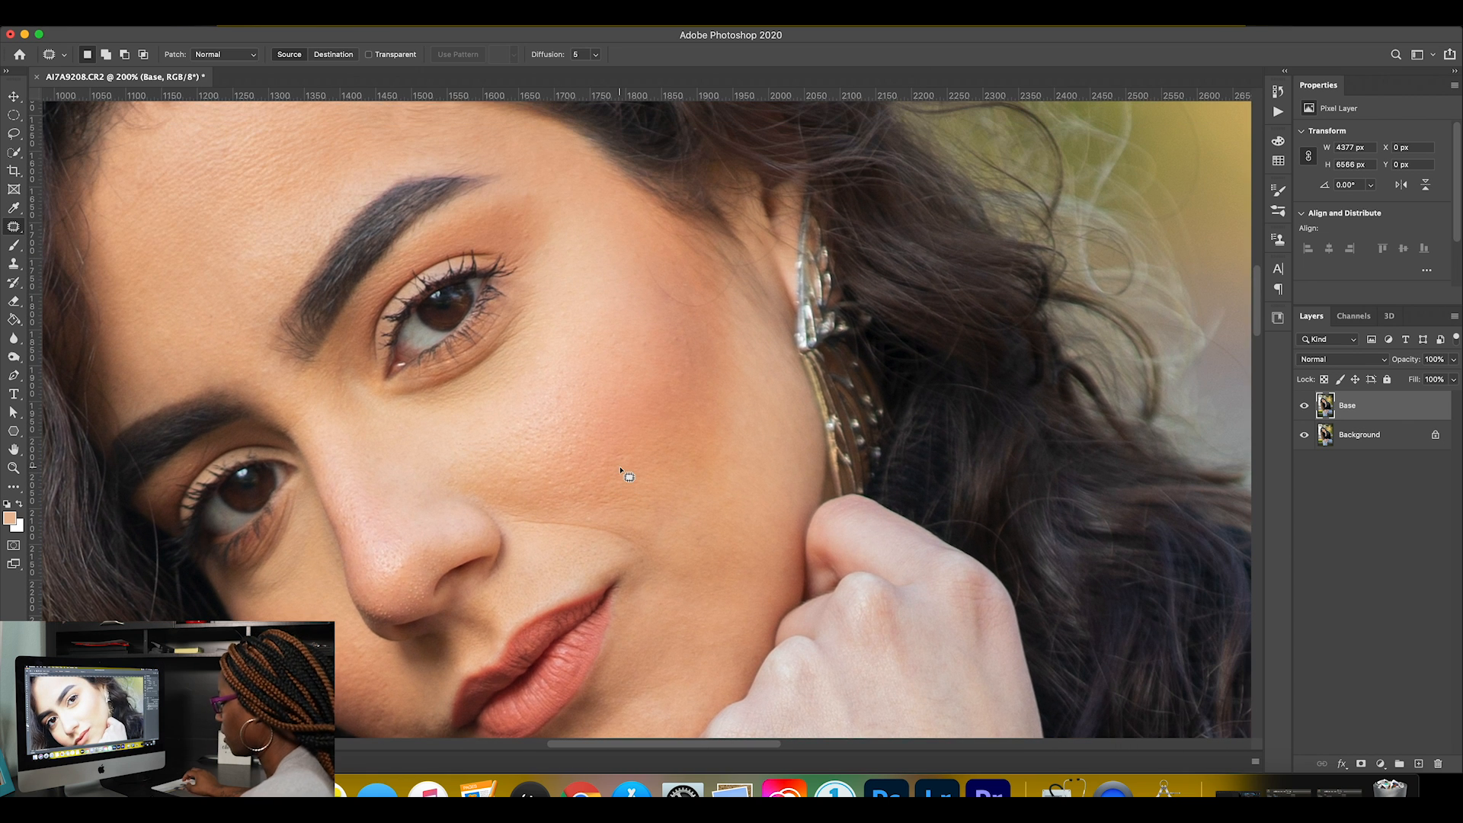
key("z")
mouse_move(718, 243)
left_mouse_down()
mouse_move(777, 252)
mouse_move(674, 256)
left_mouse_up()
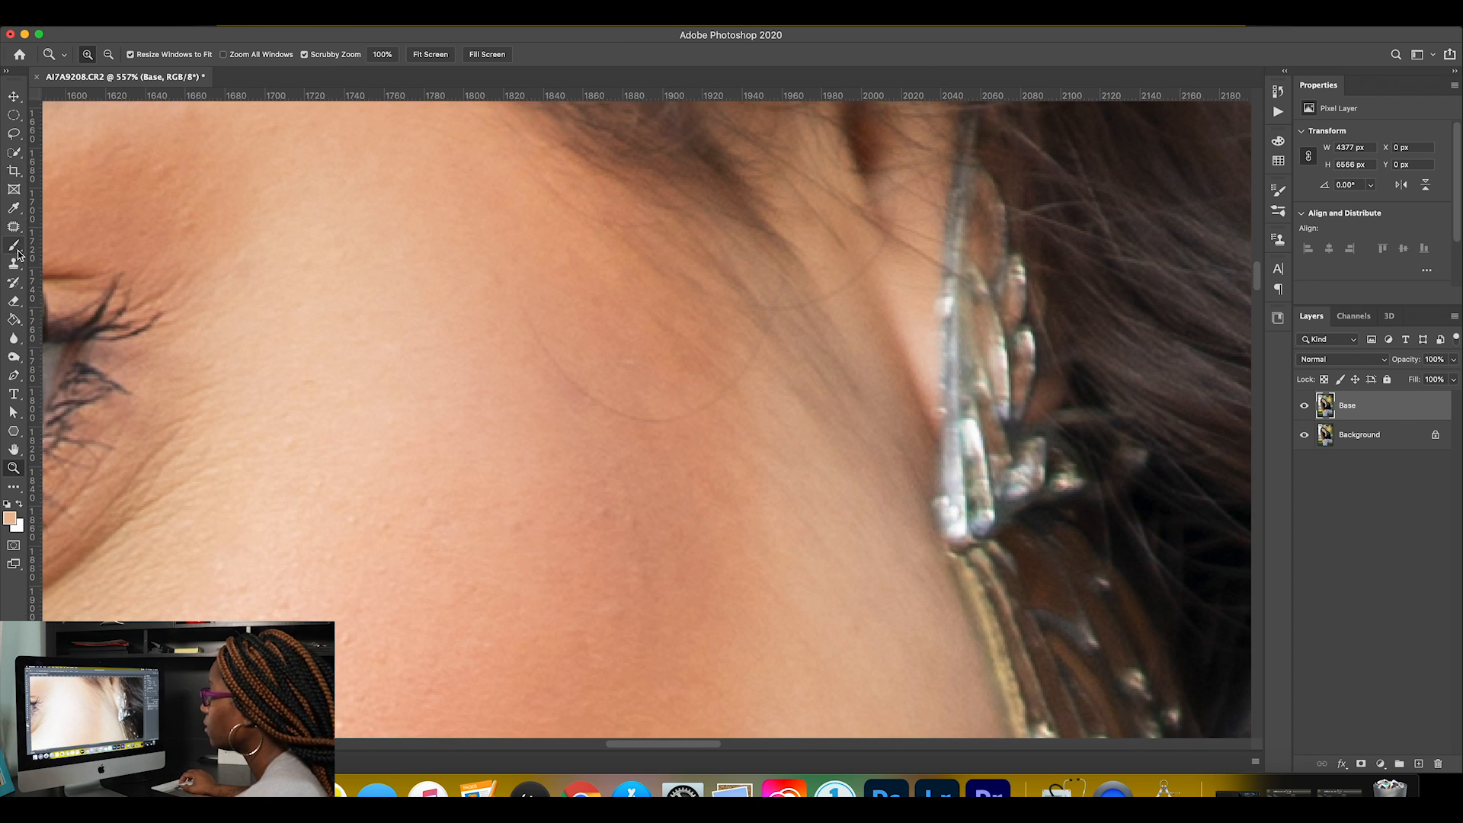
left_click(15, 265)
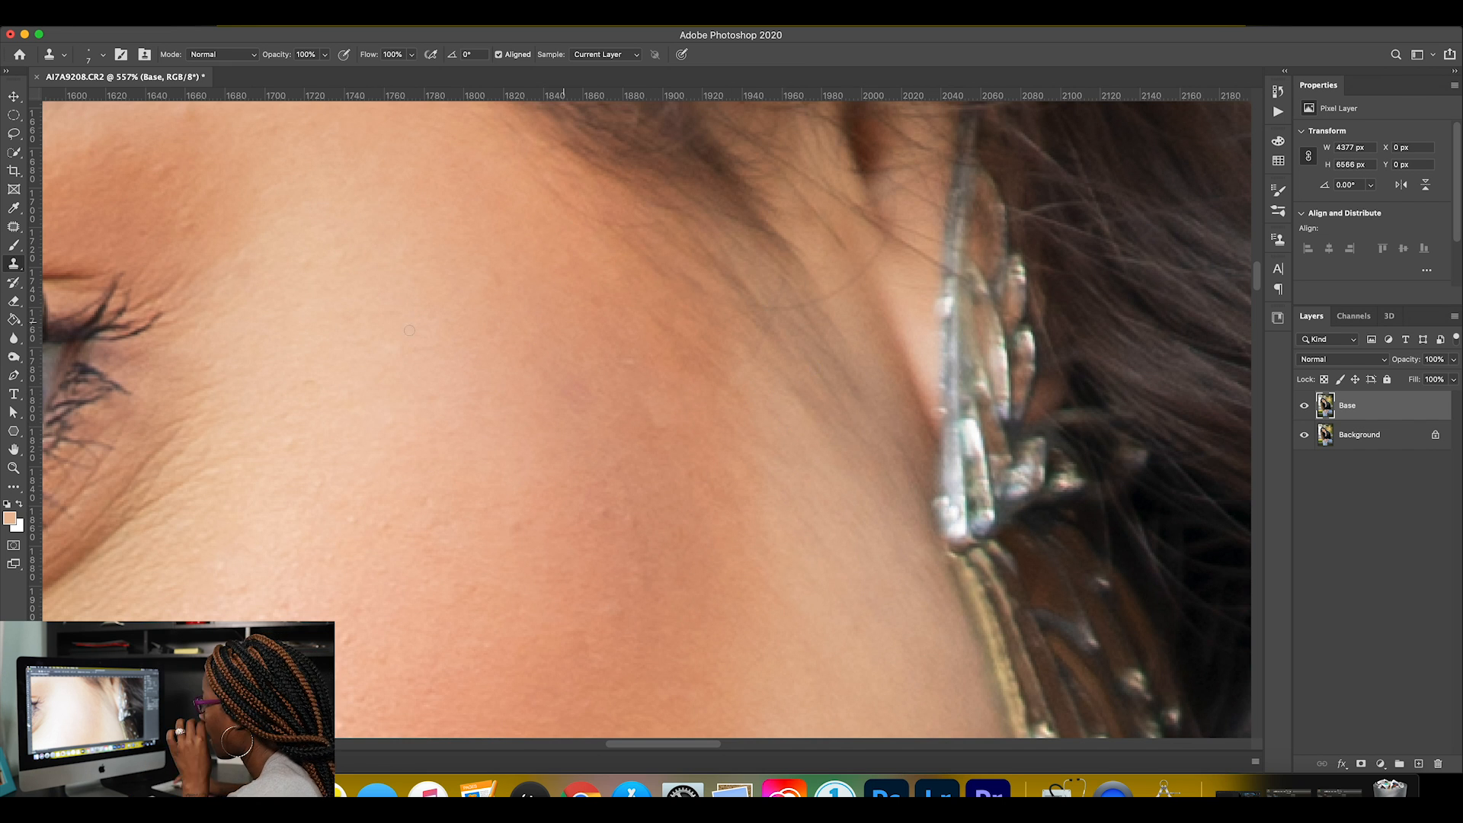
key("j")
mouse_move(779, 276)
left_mouse_down()
mouse_move(752, 346)
mouse_move(795, 282)
mouse_move(781, 305)
mouse_move(794, 310)
mouse_move(770, 289)
mouse_move(791, 293)
mouse_move(748, 301)
mouse_move(791, 305)
mouse_move(779, 313)
mouse_move(815, 295)
left_mouse_up()
key("super+d")
key("super+d")
Patch the remaining faint hair marks on the upper cheek and the skin in front of the ear, deselecting after each patch.
key("super+d")
left_click_drag(815, 300, 807, 312)
key("super+d")
left_click_drag(634, 356, 635, 358)
left_click_drag(631, 363, 684, 367)
key("super+d")
mouse_move(766, 340)
left_mouse_down()
mouse_move(722, 384)
mouse_move(749, 384)
mouse_move(775, 343)
mouse_move(771, 434)
left_mouse_up()
key("super+d")
mouse_move(876, 267)
left_mouse_down()
mouse_move(836, 300)
mouse_move(874, 270)
mouse_move(860, 268)
mouse_move(881, 305)
left_mouse_up()
key("super+d")
mouse_move(838, 236)
left_mouse_down()
mouse_move(803, 196)
mouse_move(878, 265)
left_mouse_up()
key("super+d")
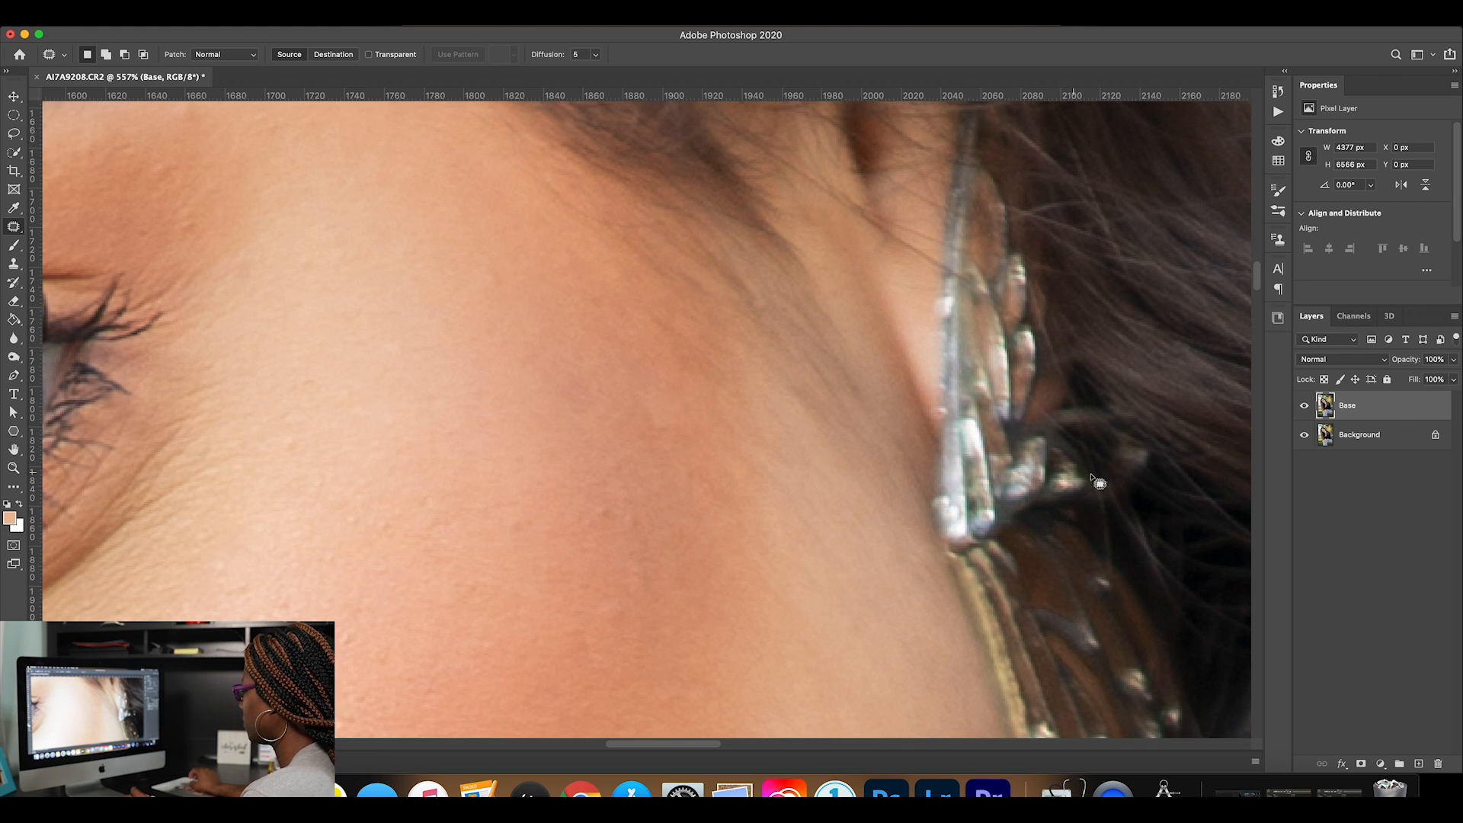
Compare the temple retouch with the original by toggling the Base layer's visibility, and return to the whole image.
left_click(1305, 408)
left_click(1305, 408)
left_click(1305, 408)
left_click(1305, 408)
left_click(1305, 408)
left_click(1305, 408)
left_click(1305, 408)
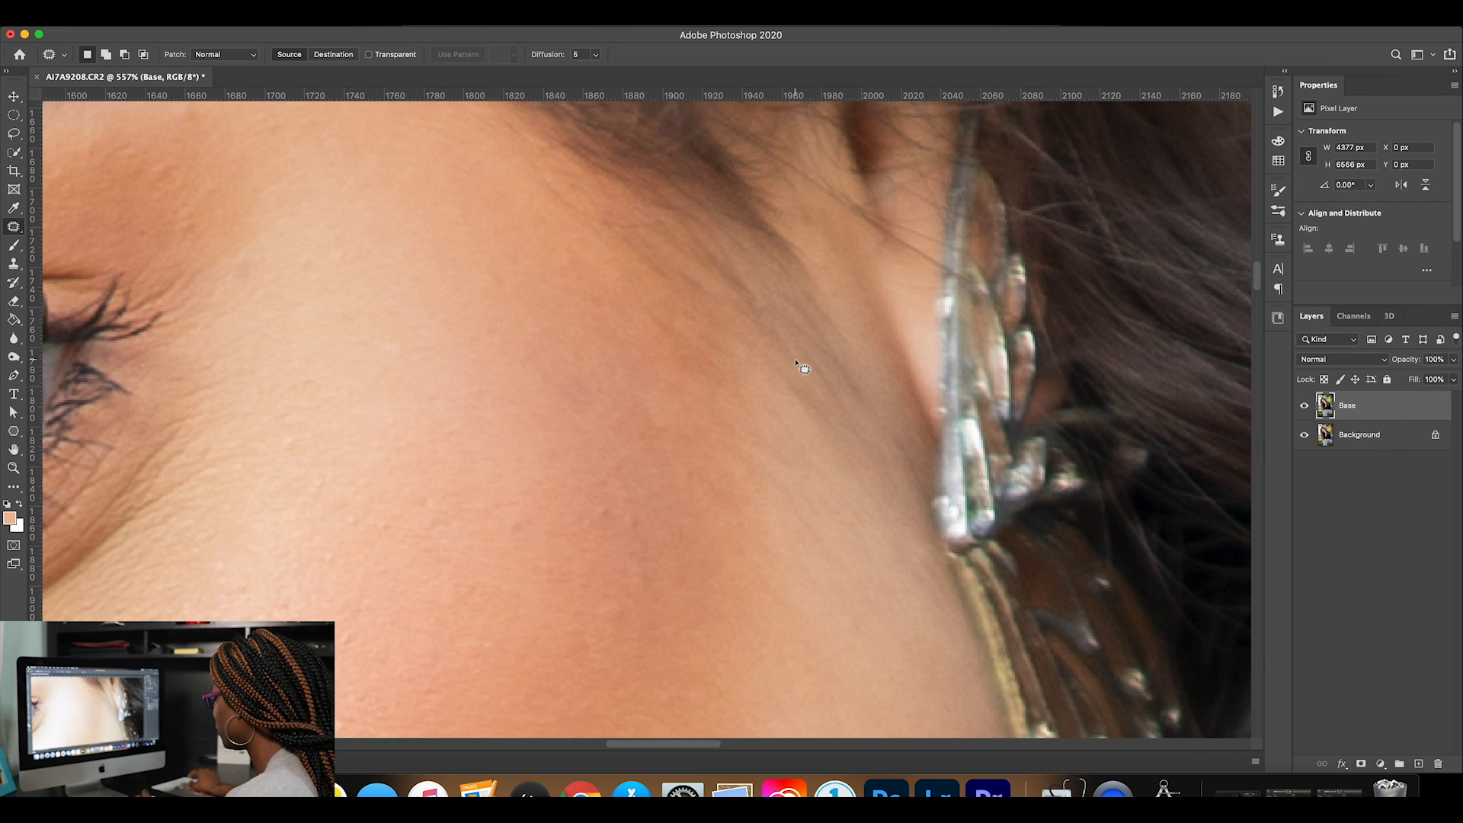
key("super+0")
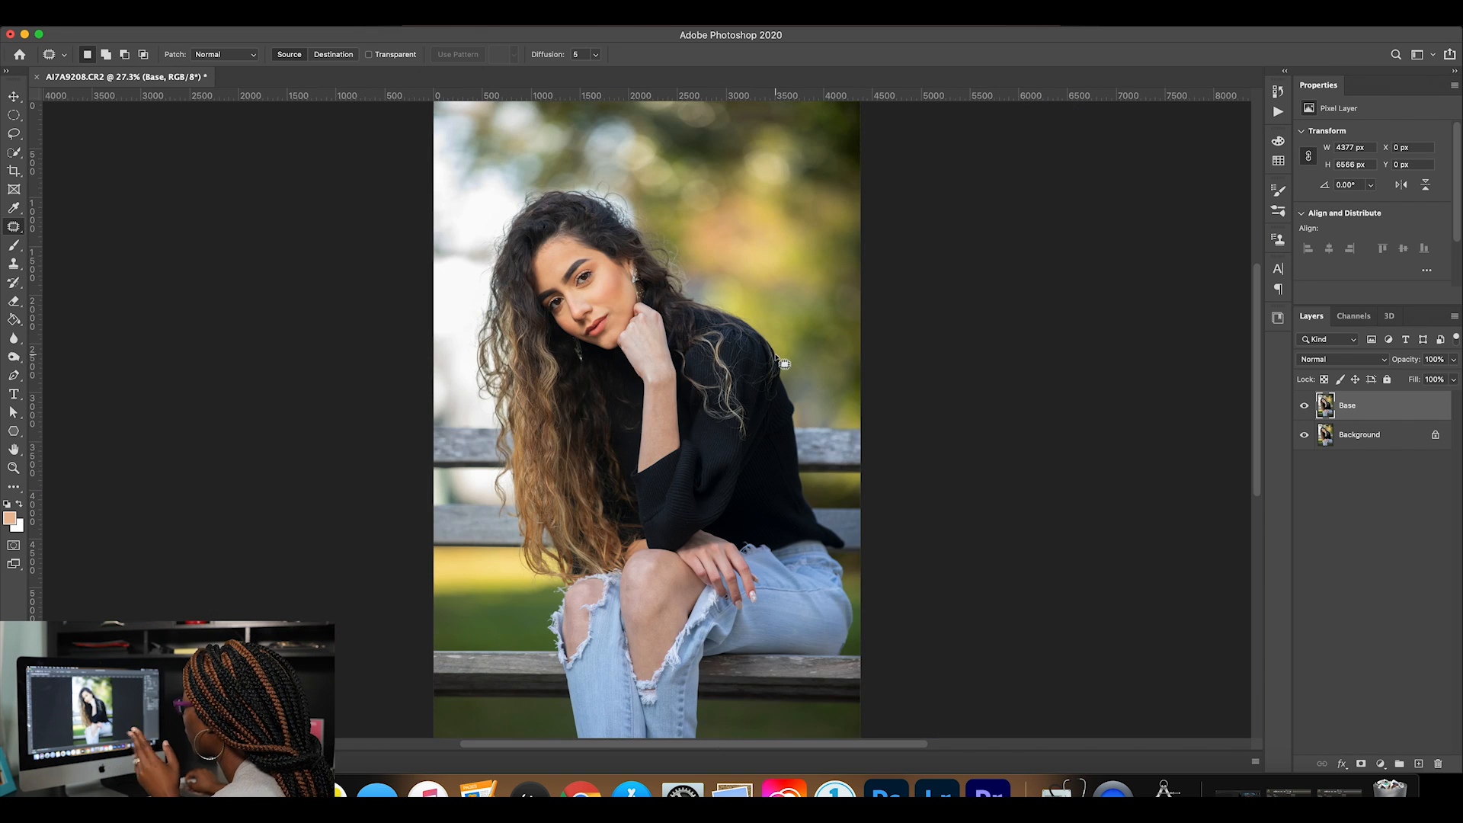
Clone clean skin over the fine hairs between the eyebrow and the outer eyelid of the eye nearer the long hair.
left_click(14, 468)
left_click_drag(635, 329, 696, 303)
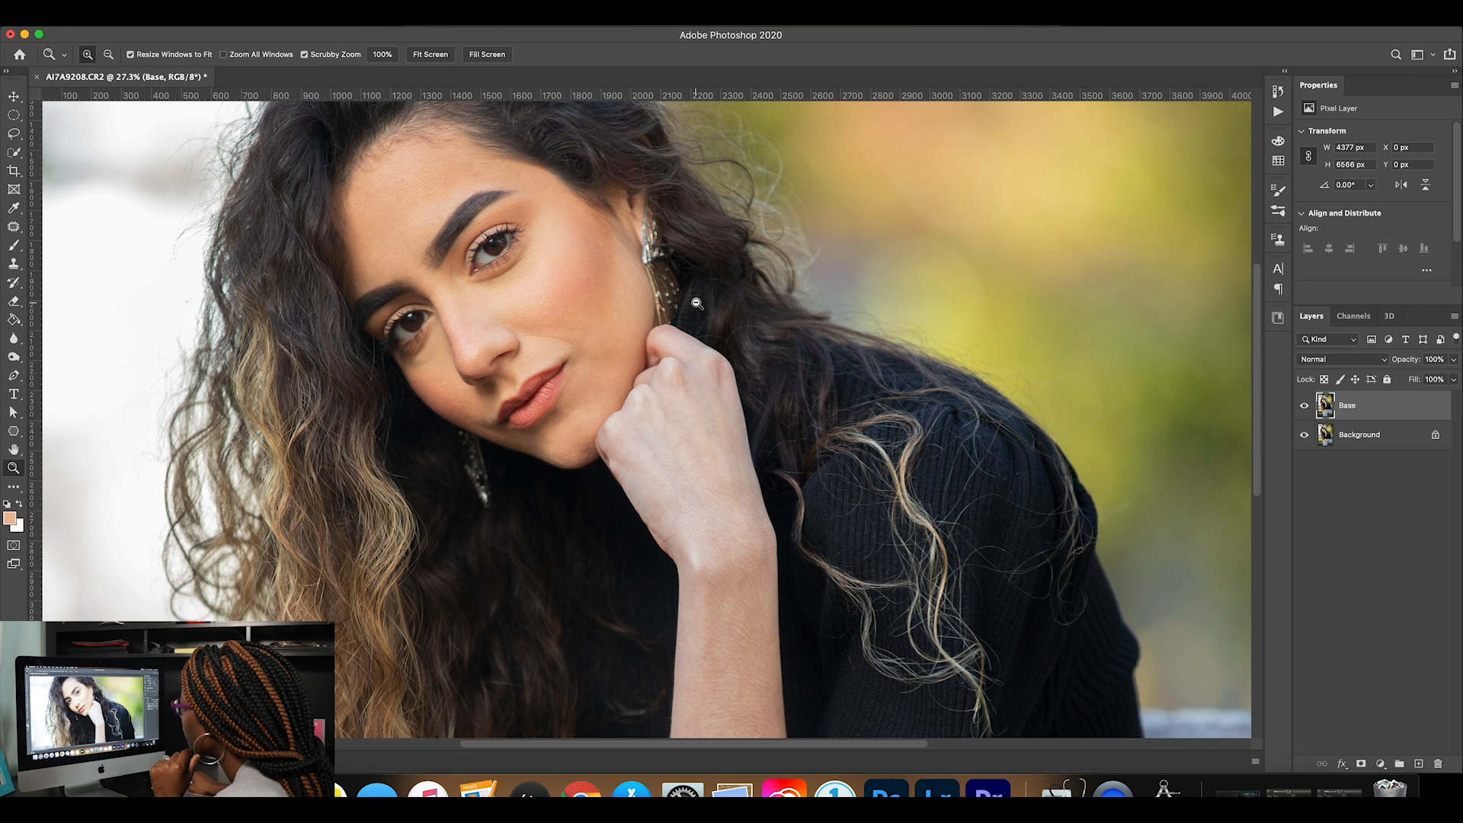
left_click_drag(369, 301, 452, 312)
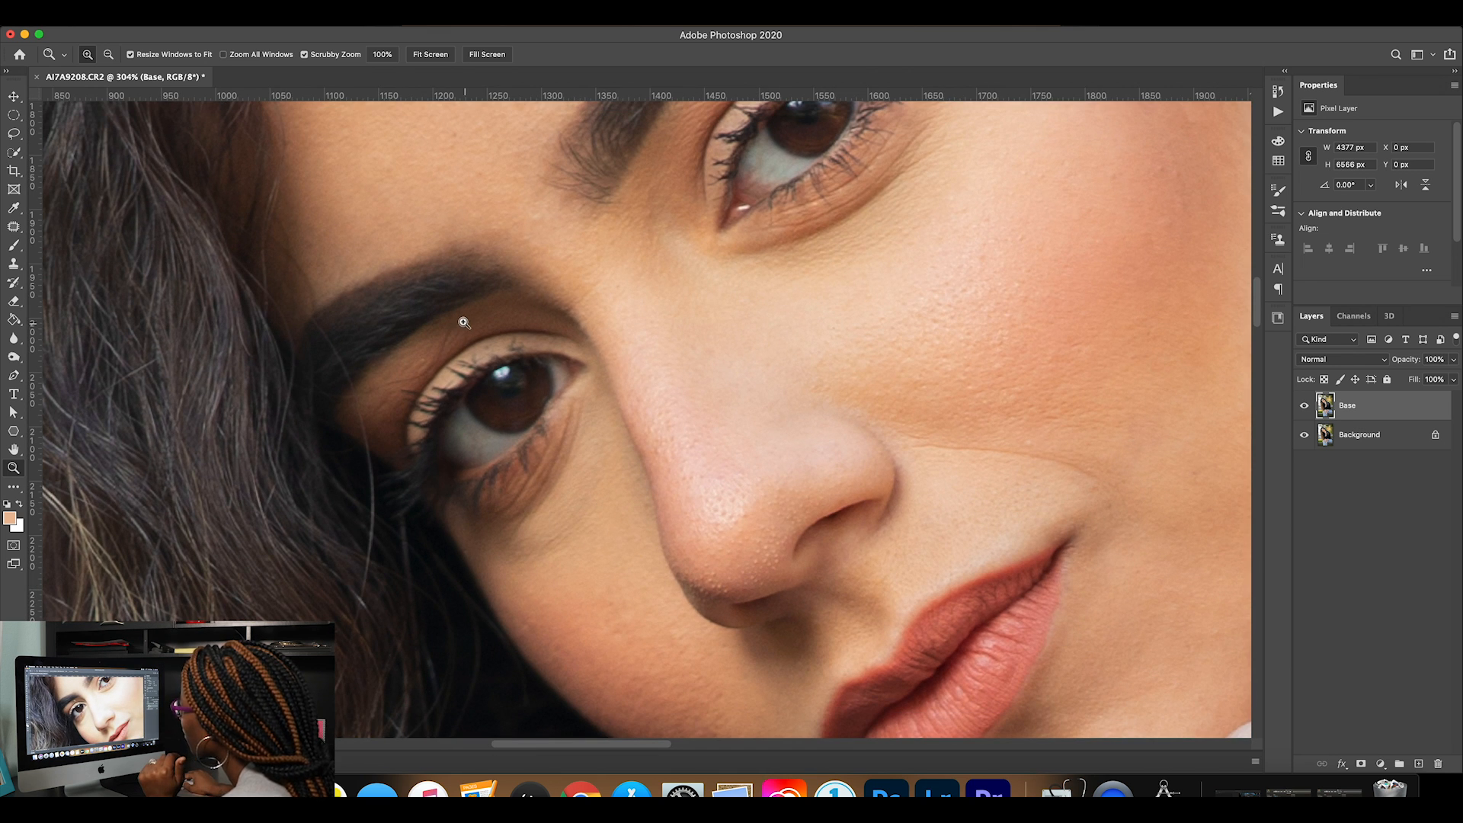
left_click(13, 263)
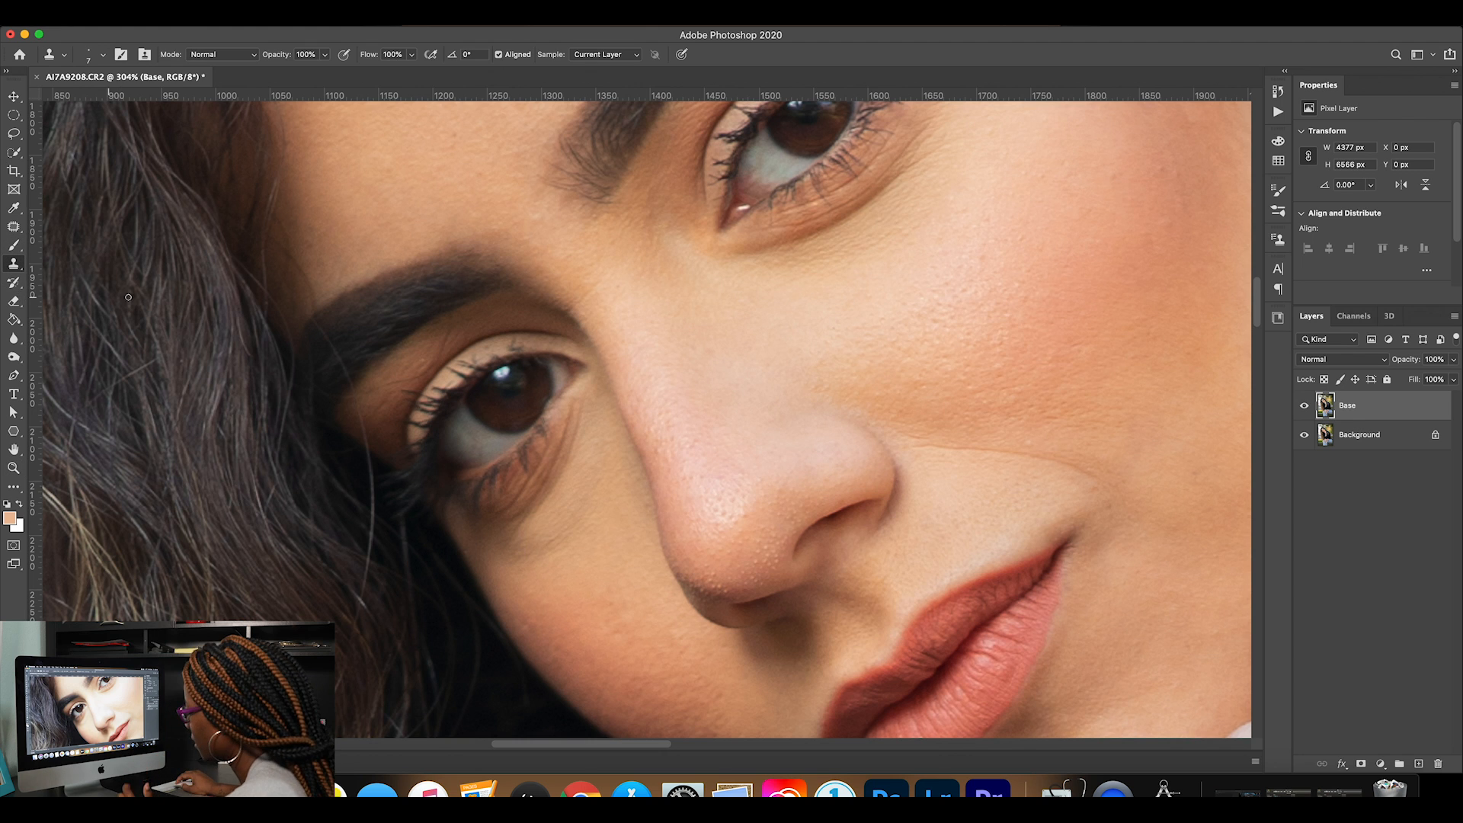
left_click(446, 336)
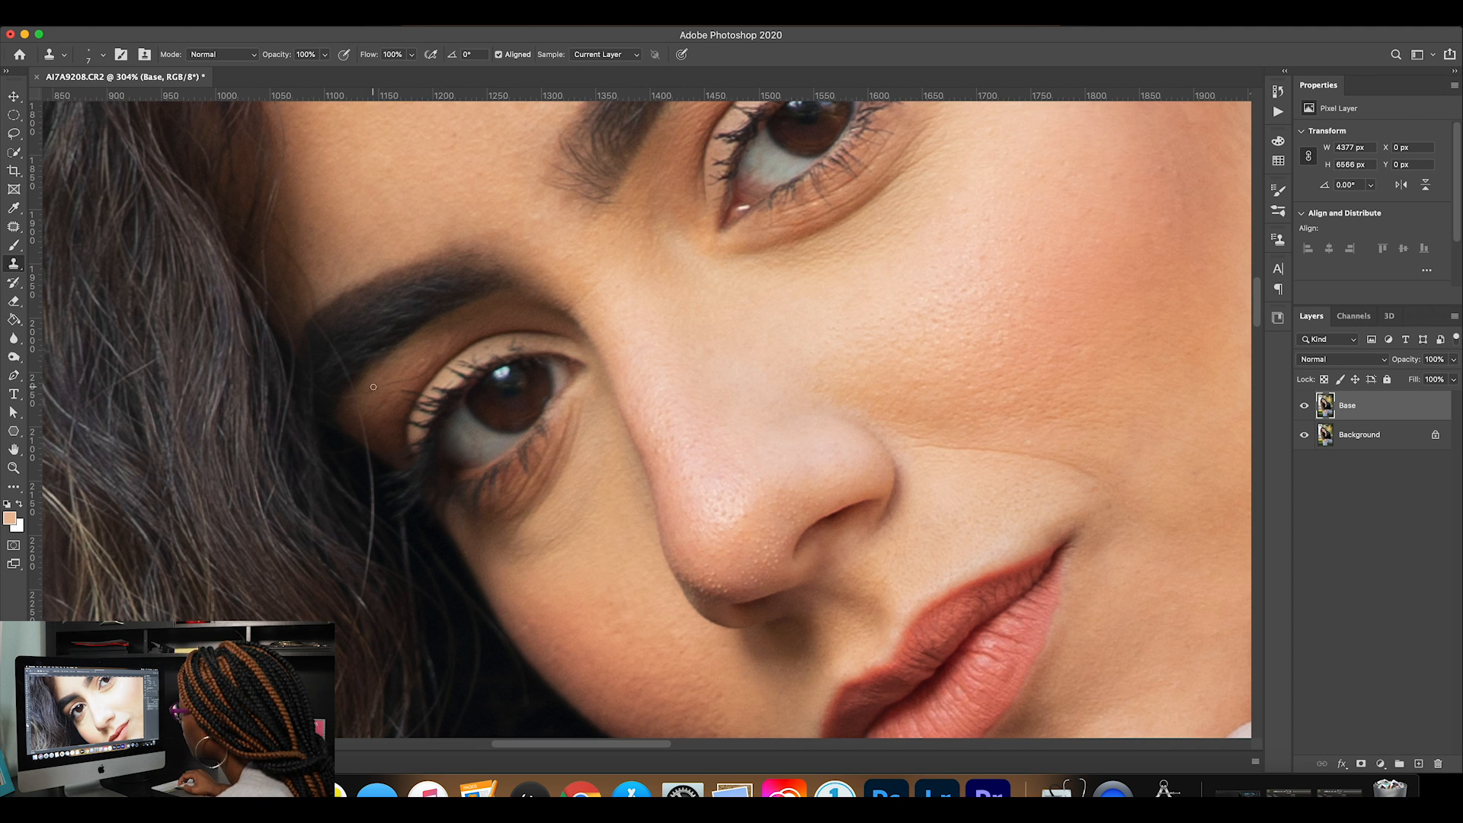
left_click_drag(391, 386, 410, 377)
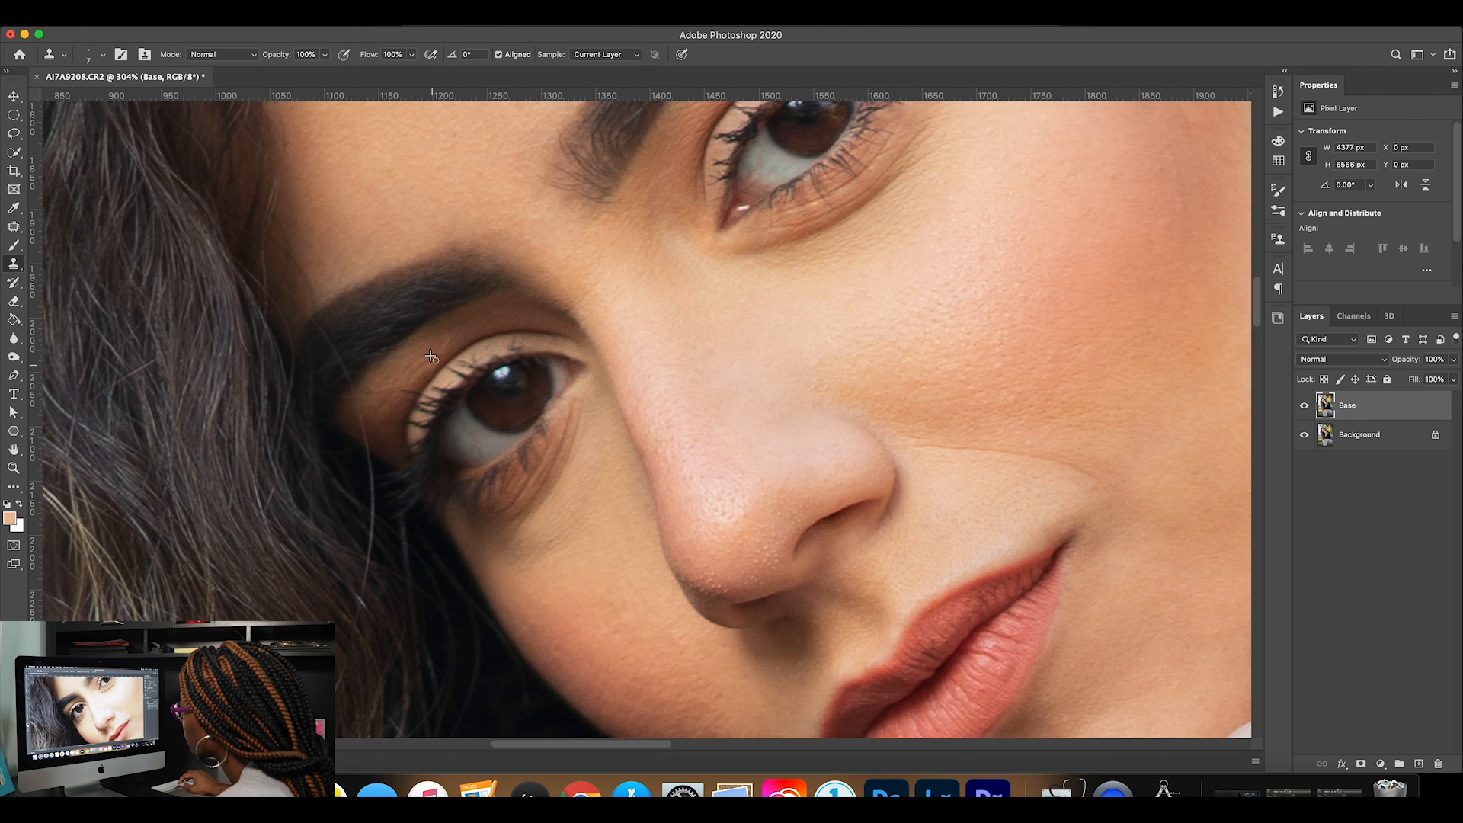
Patch the small stray hairs on the skin between the outer eyelid and the eyebrow, clearing the selection at the end.
key("j")
mouse_move(439, 341)
left_mouse_down()
mouse_move(464, 352)
mouse_move(441, 364)
mouse_move(438, 339)
mouse_move(455, 336)
mouse_move(428, 360)
left_mouse_up()
left_click(489, 336)
left_click(430, 361)
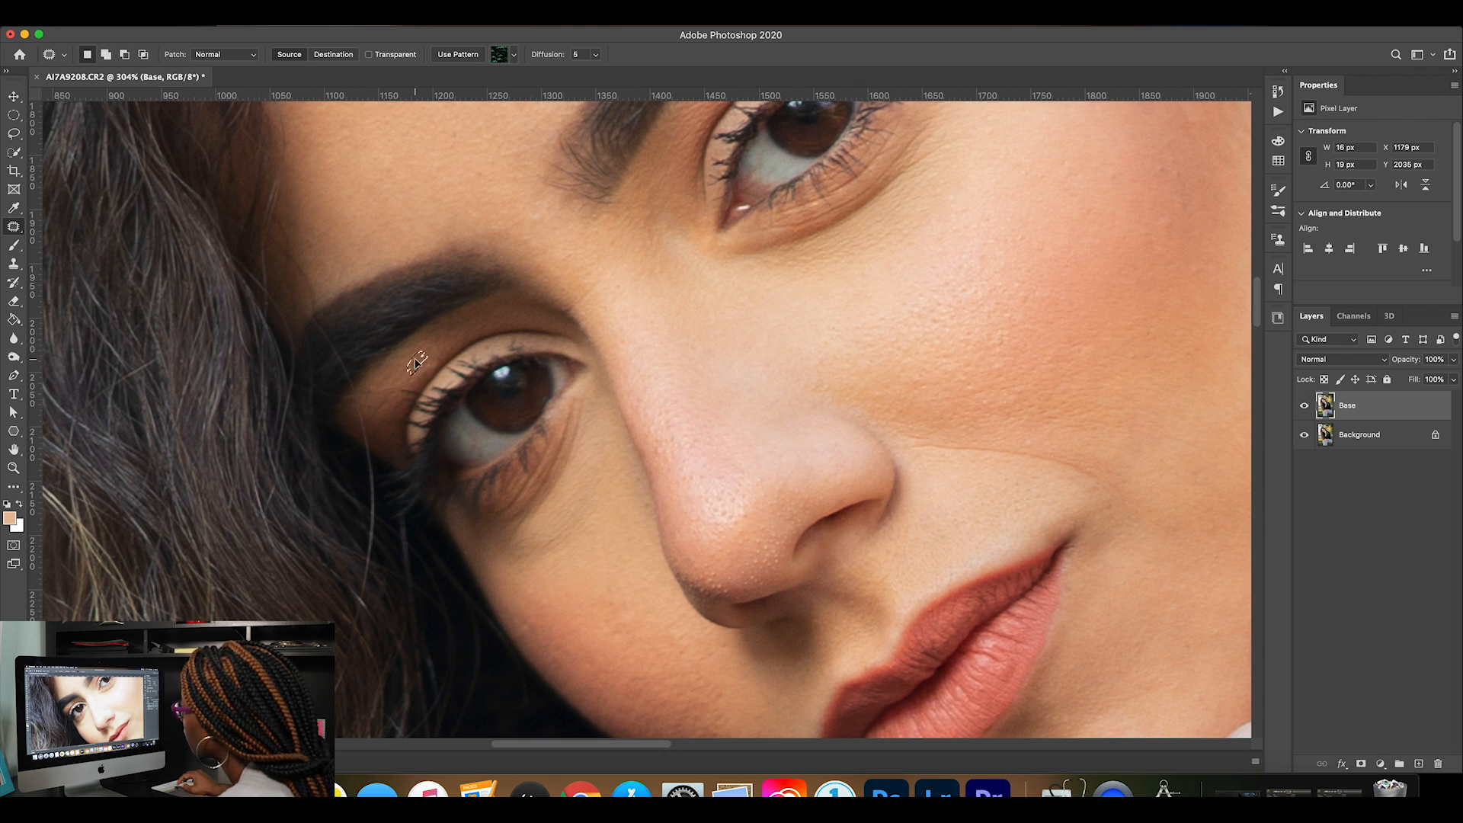
left_click(431, 361)
left_click_drag(424, 376, 432, 369)
left_click(414, 384)
mouse_move(410, 384)
left_mouse_down()
mouse_move(374, 395)
mouse_move(437, 370)
mouse_move(448, 347)
mouse_move(419, 378)
mouse_move(431, 347)
left_mouse_up()
left_click(415, 380)
left_click(463, 342)
left_click(375, 382)
left_click_drag(429, 350, 444, 353)
left_click(455, 355)
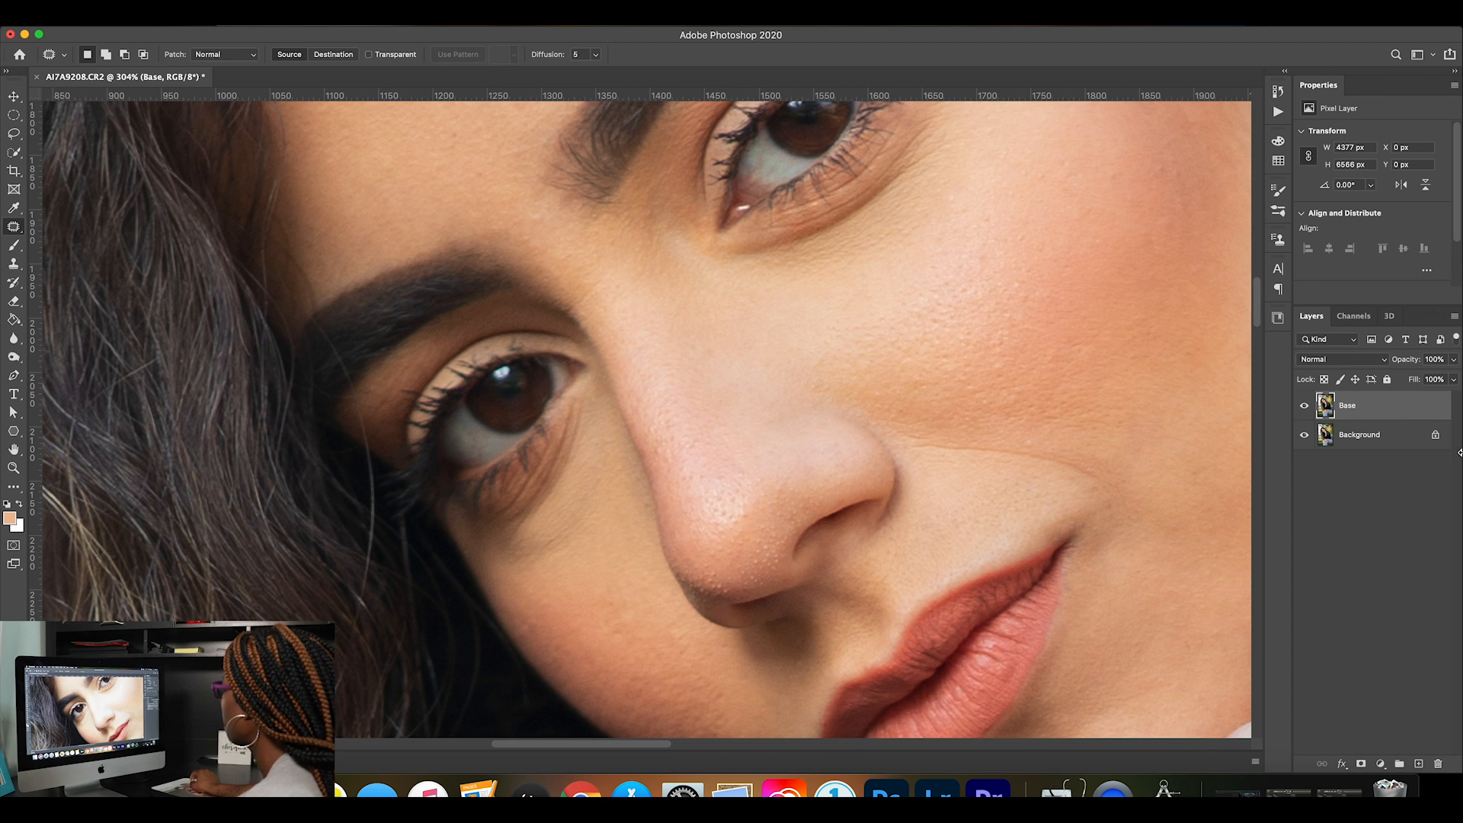
Compare the eyelid retouch with the original by toggling the Base layer's visibility.
left_click(1304, 412)
left_click(1304, 413)
left_click(1304, 413)
left_click(1305, 412)
left_click(1305, 412)
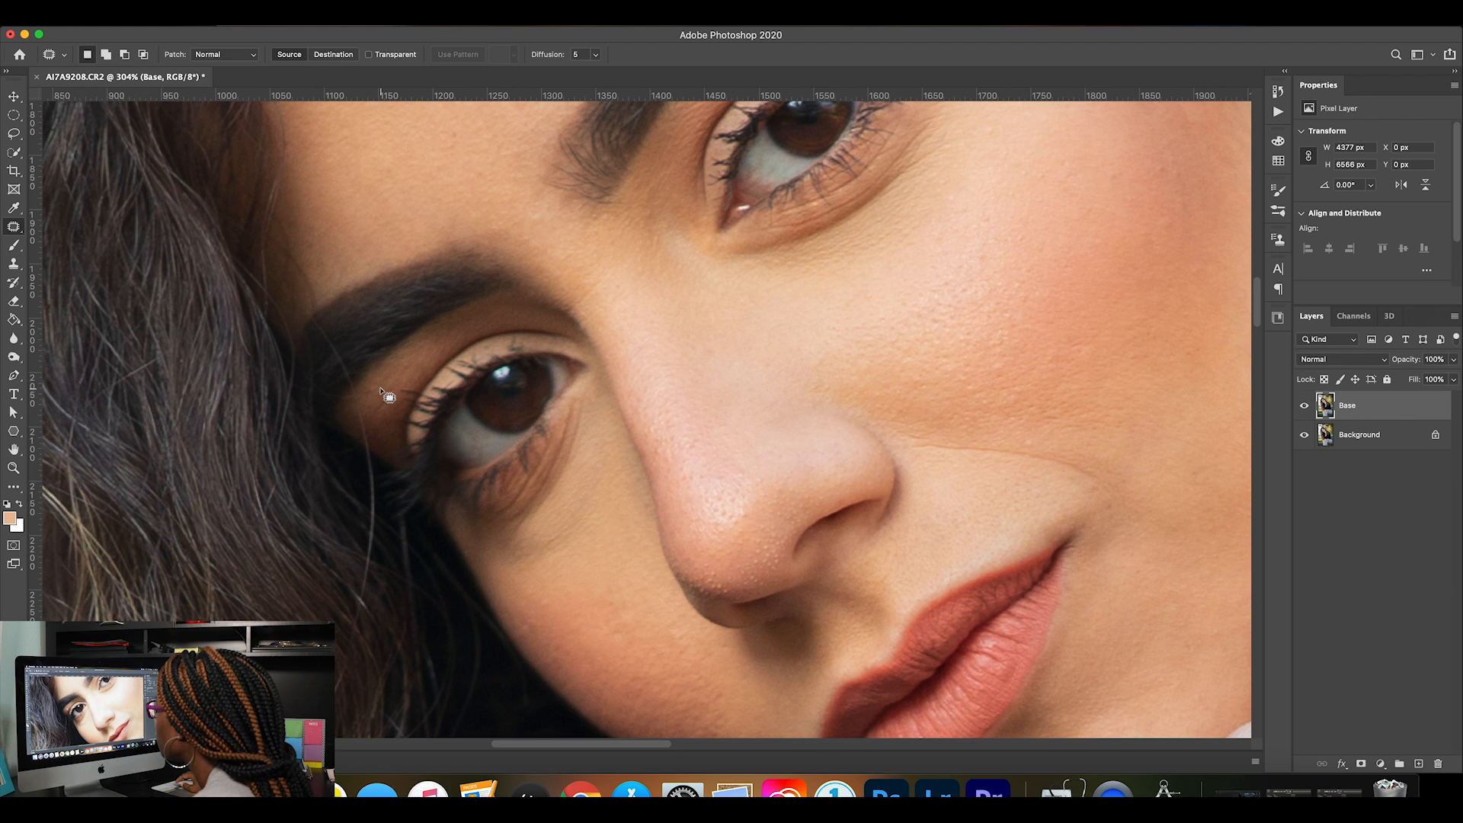
Patch the leftover mark under the outer end of the eyebrow, deselect it and return to the whole image.
mouse_move(369, 389)
left_mouse_down()
mouse_move(392, 398)
mouse_move(375, 382)
mouse_move(401, 381)
left_mouse_up()
key("super+d")
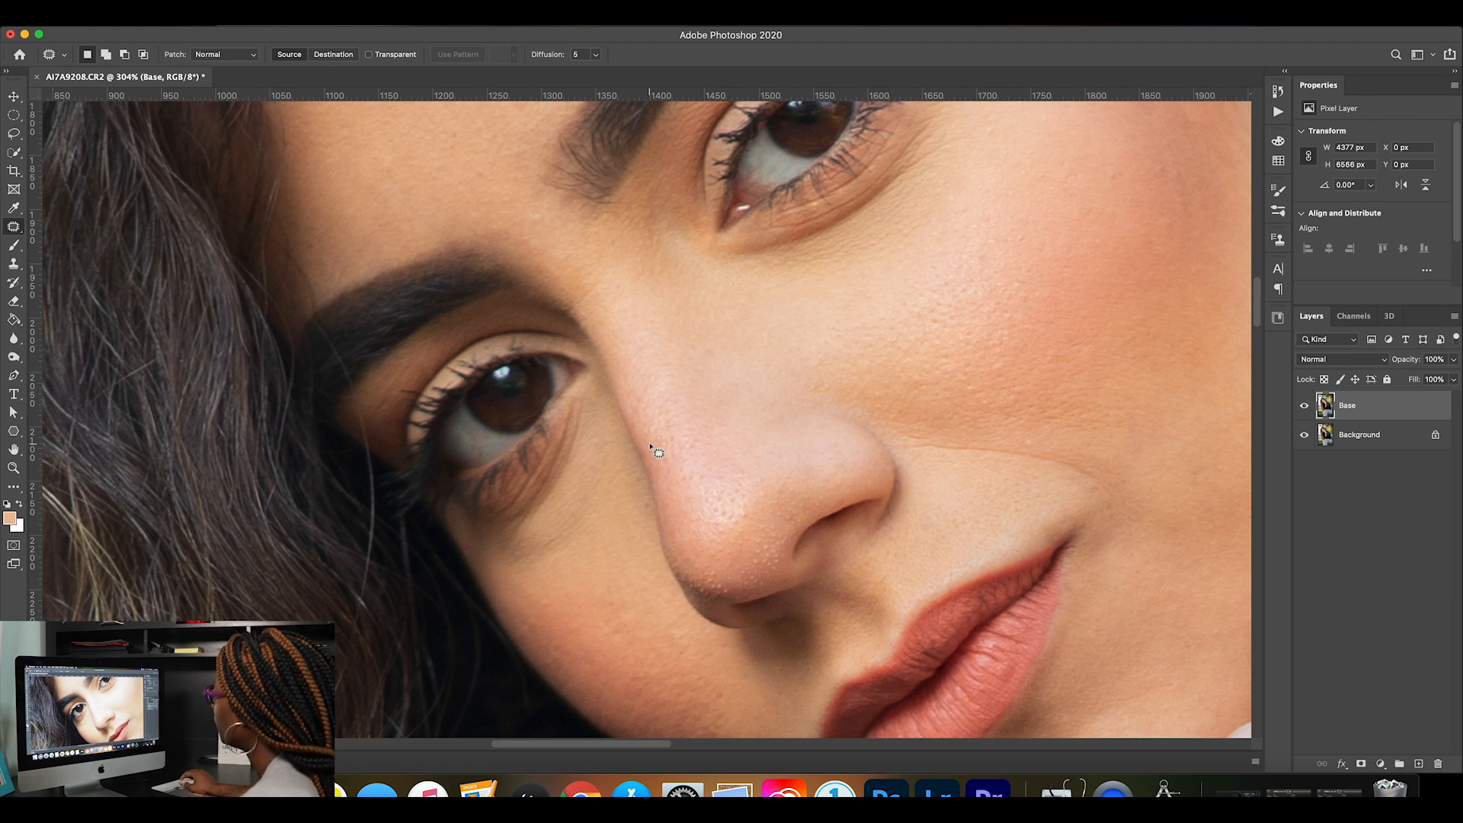
key("super+0")
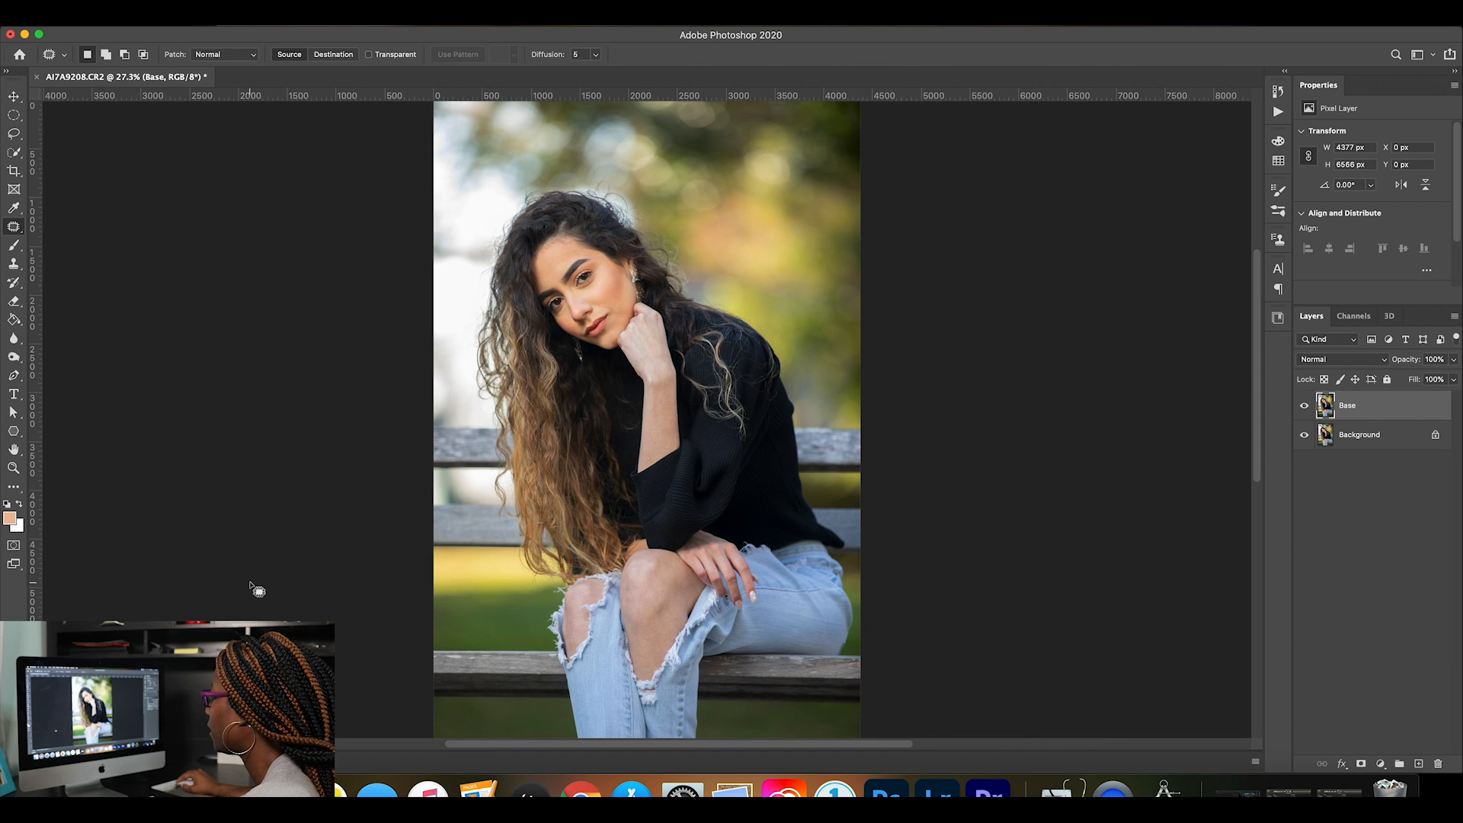
Duplicate the Base layer twice and rename the upper copy "texture" and the lower copy "tone".
left_click(14, 468)
left_click_drag(596, 238, 677, 248)
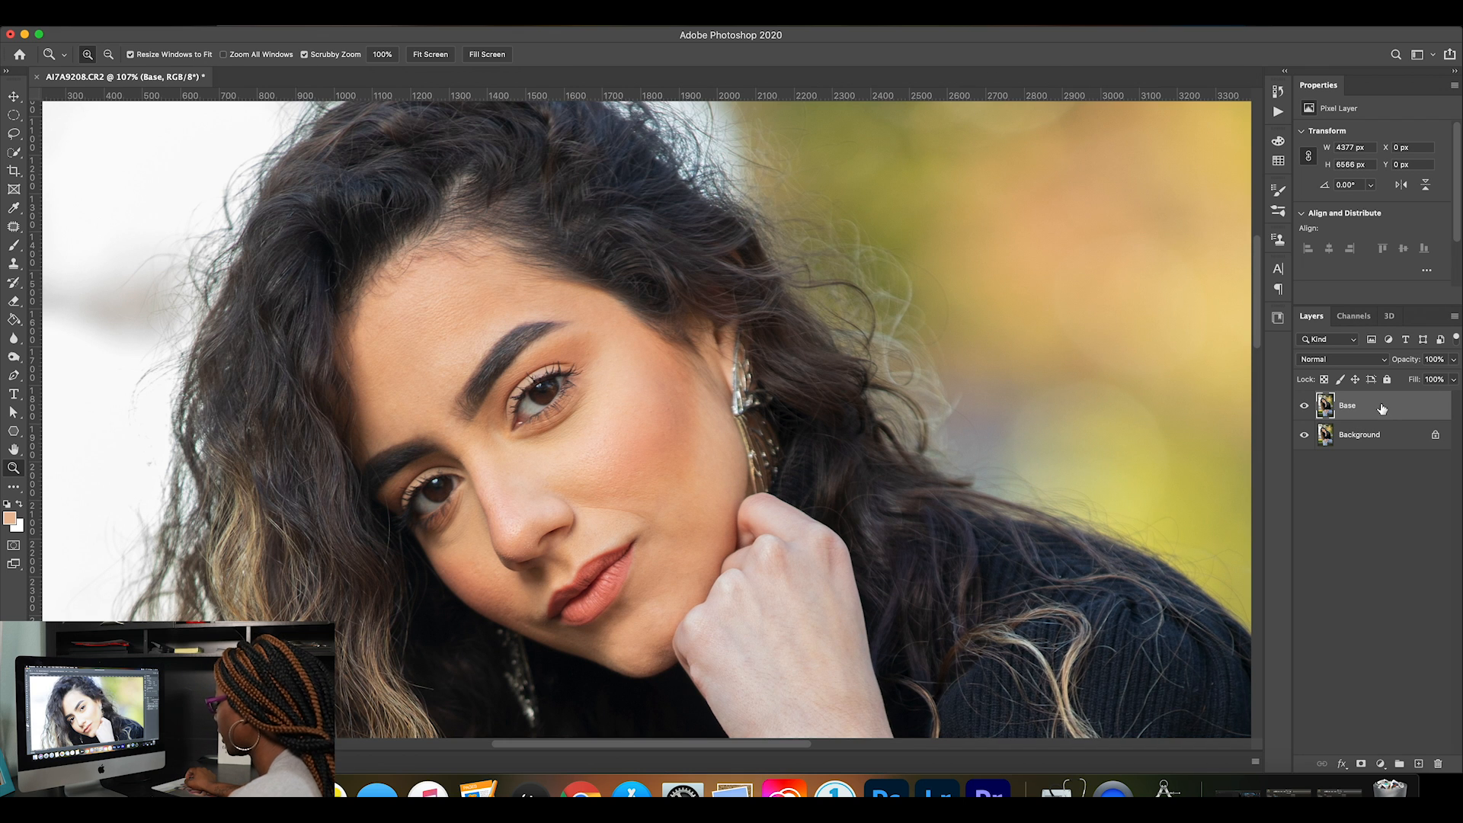
key("super+j")
key("super+j")
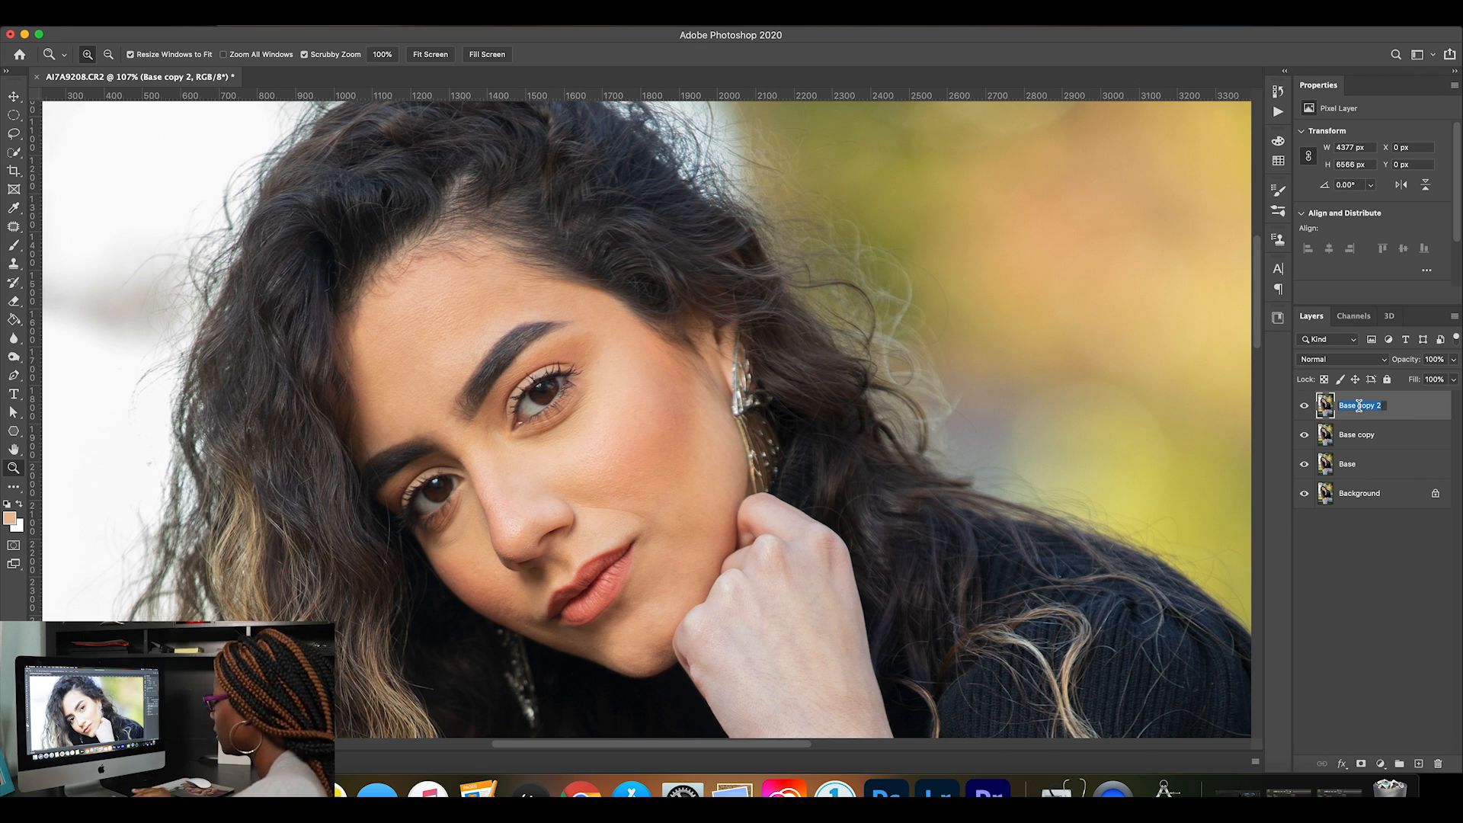
type("texture")
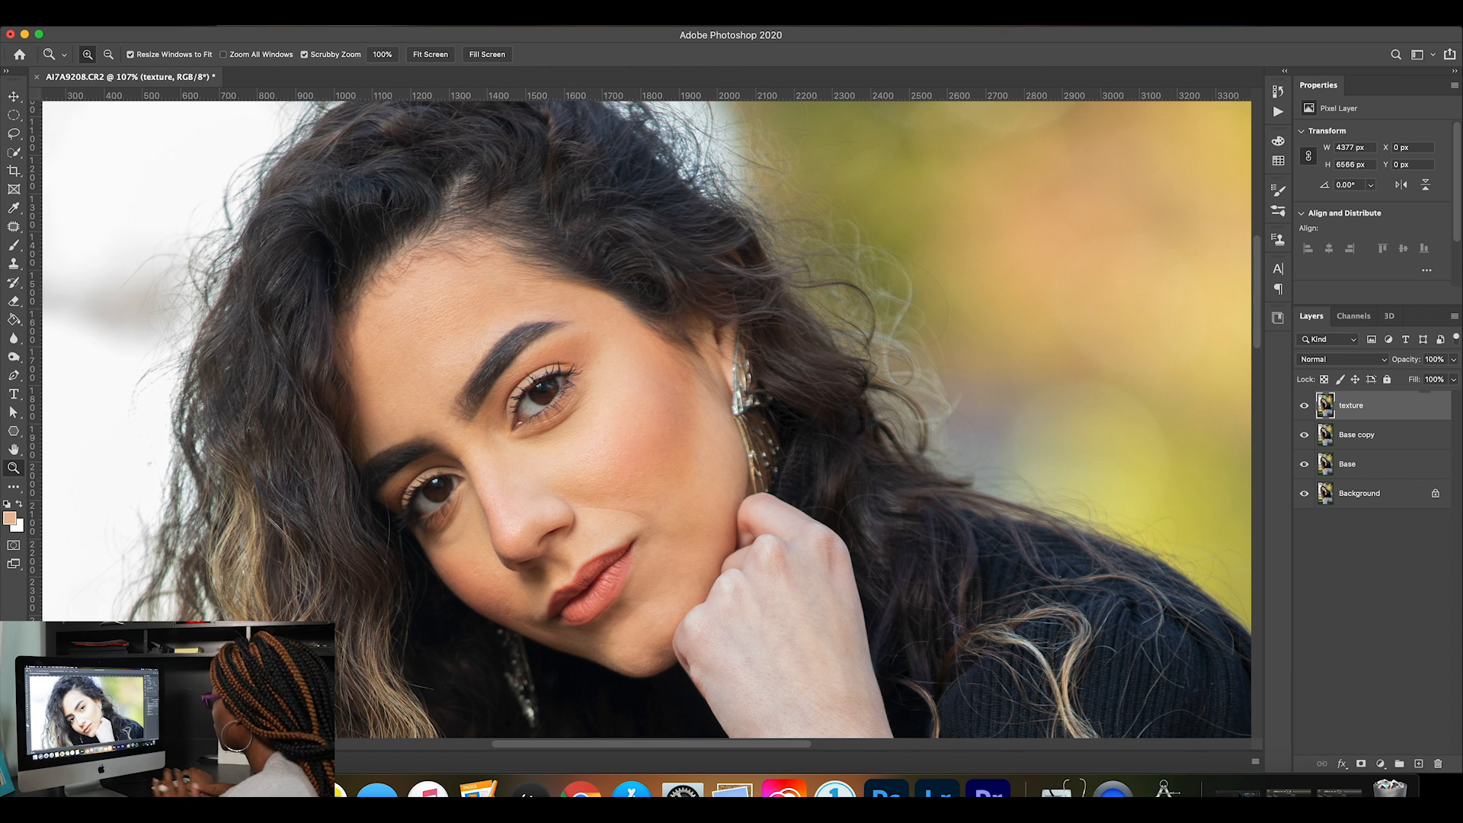
key("Tab")
type("tone")
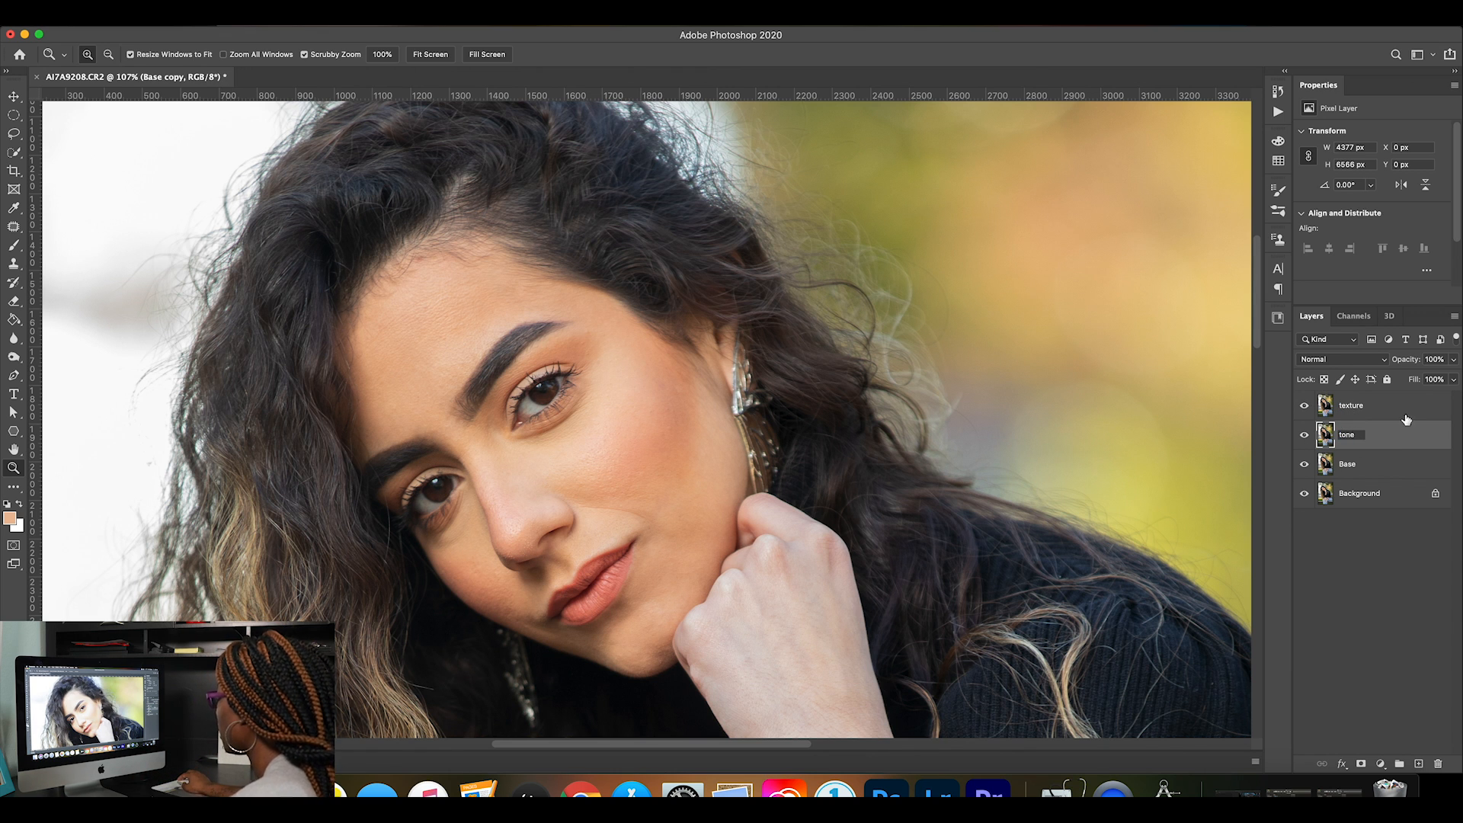
key("Return")
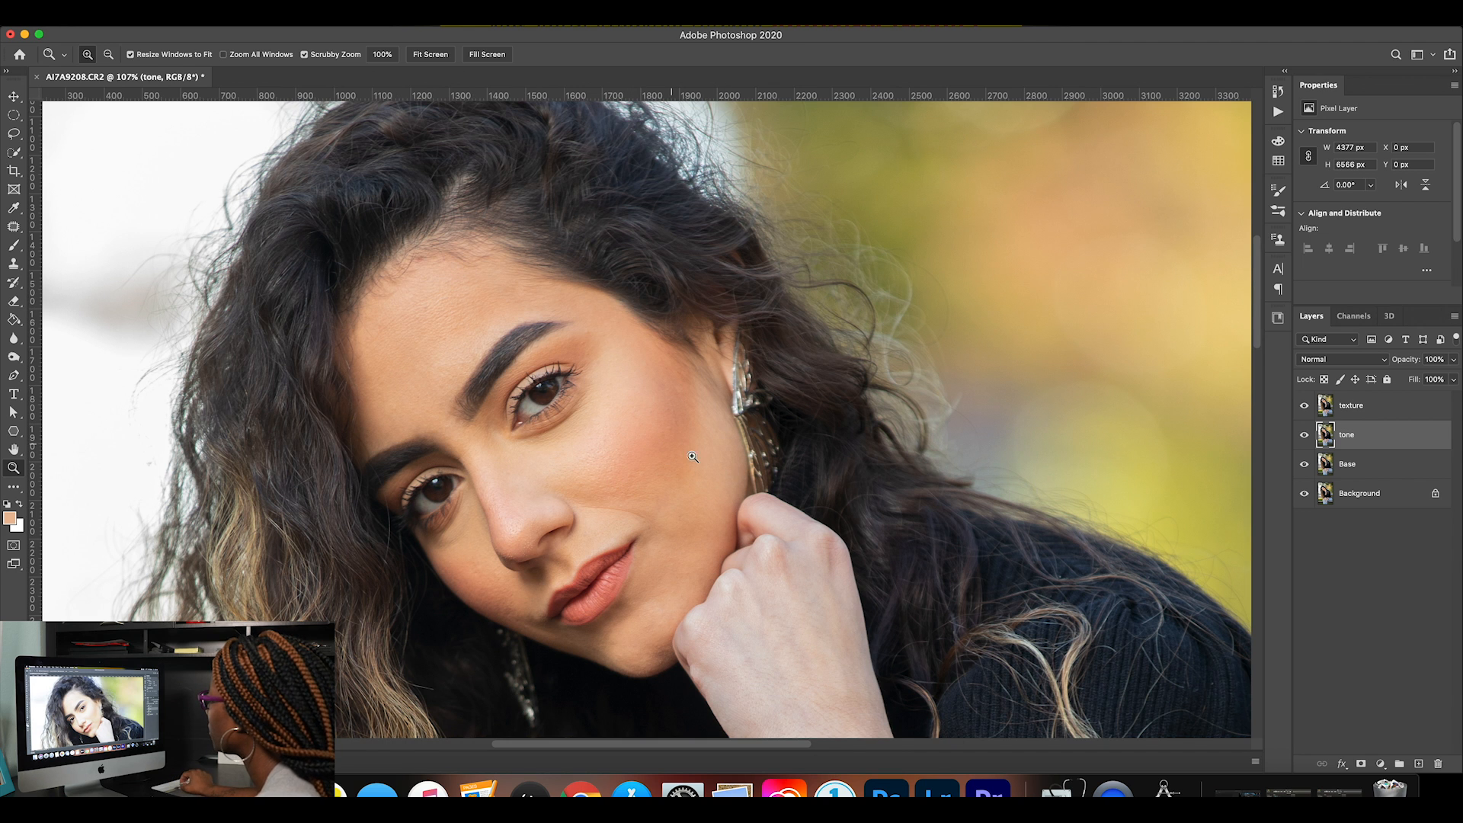
Group the texture and tone layers and name the group "freq sep".
left_click(1391, 412, "shift")
key("super+g")
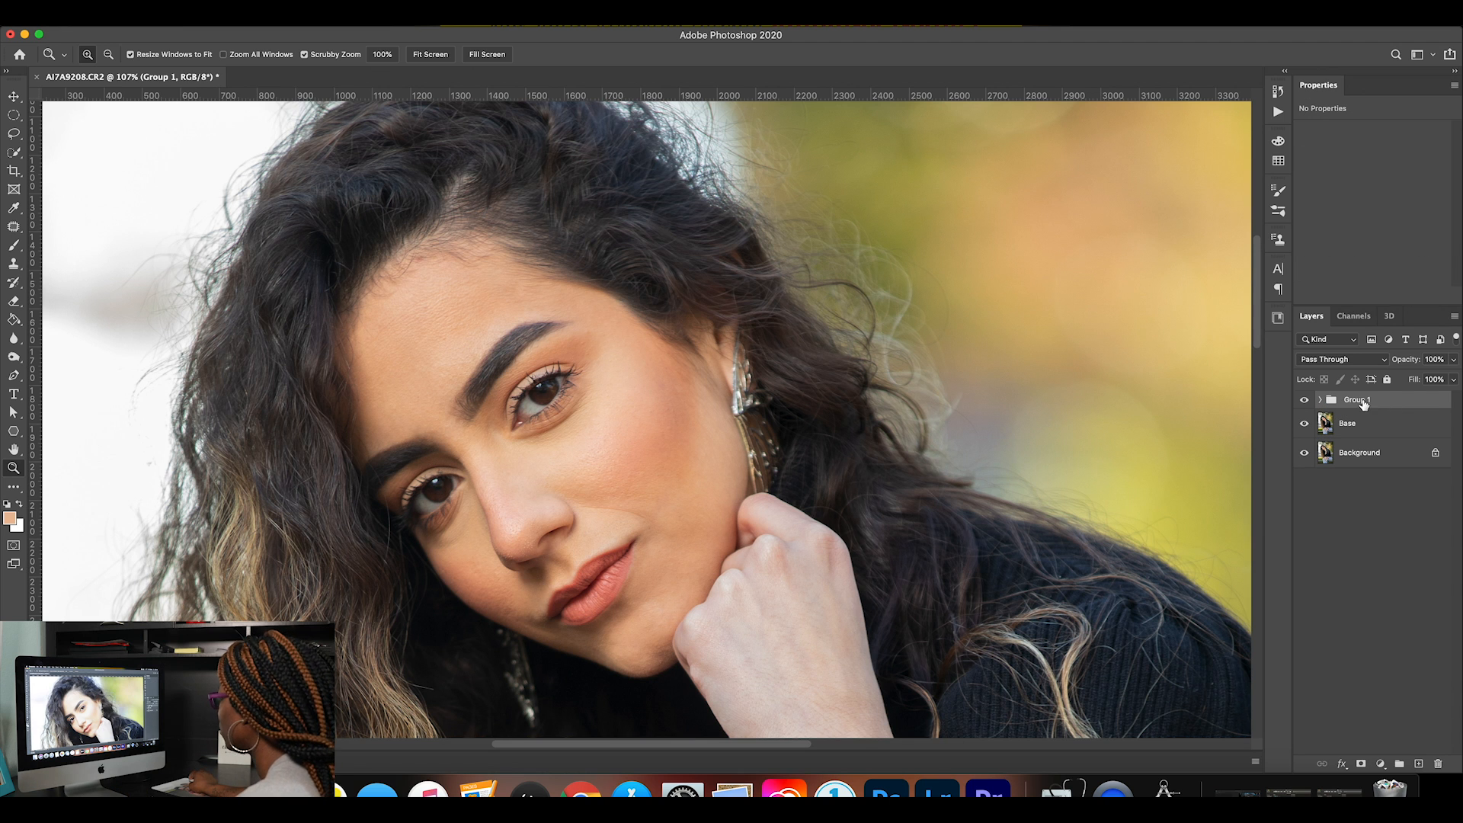
type("freq")
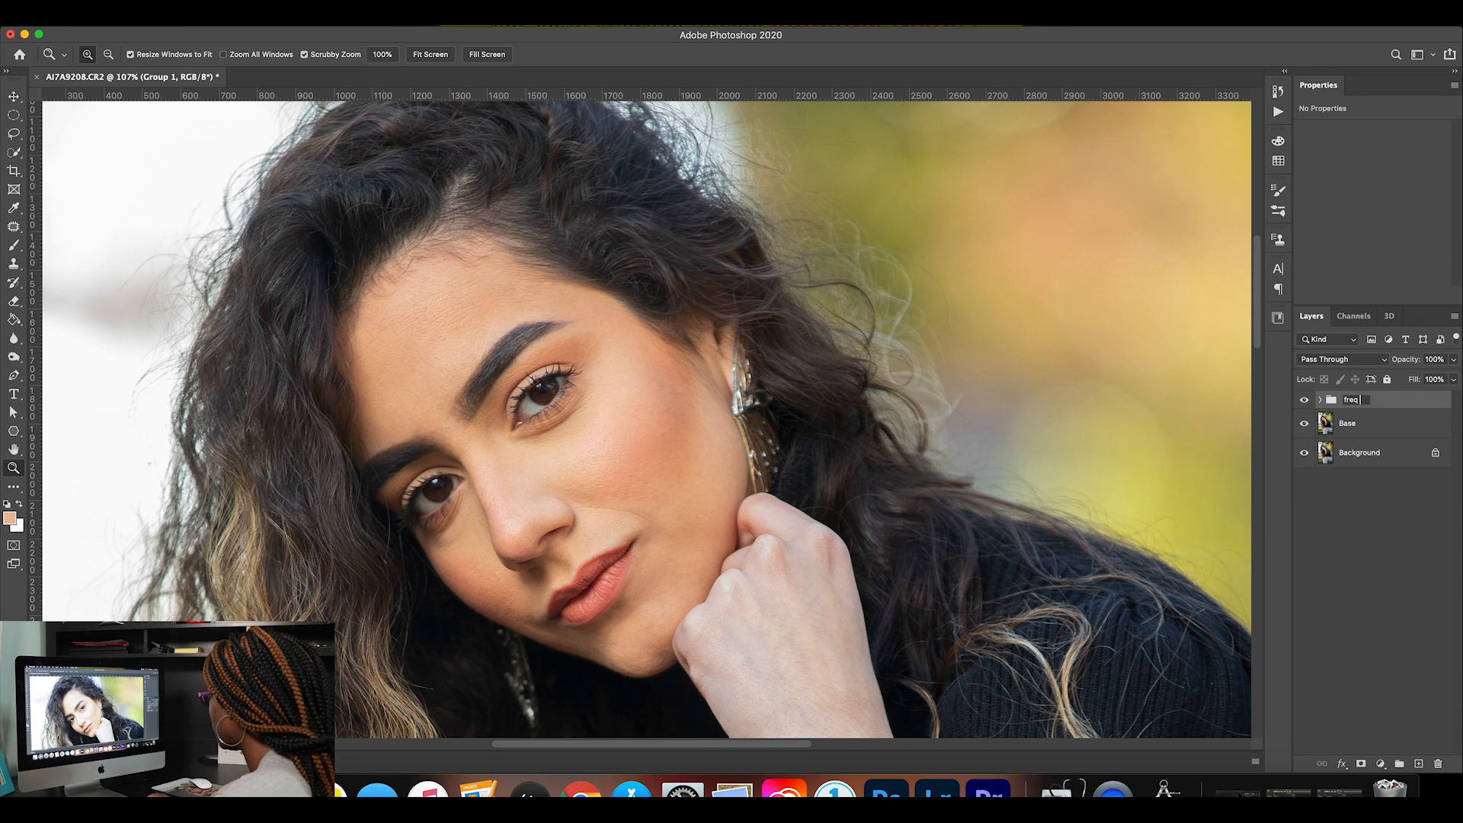
type(" se[")
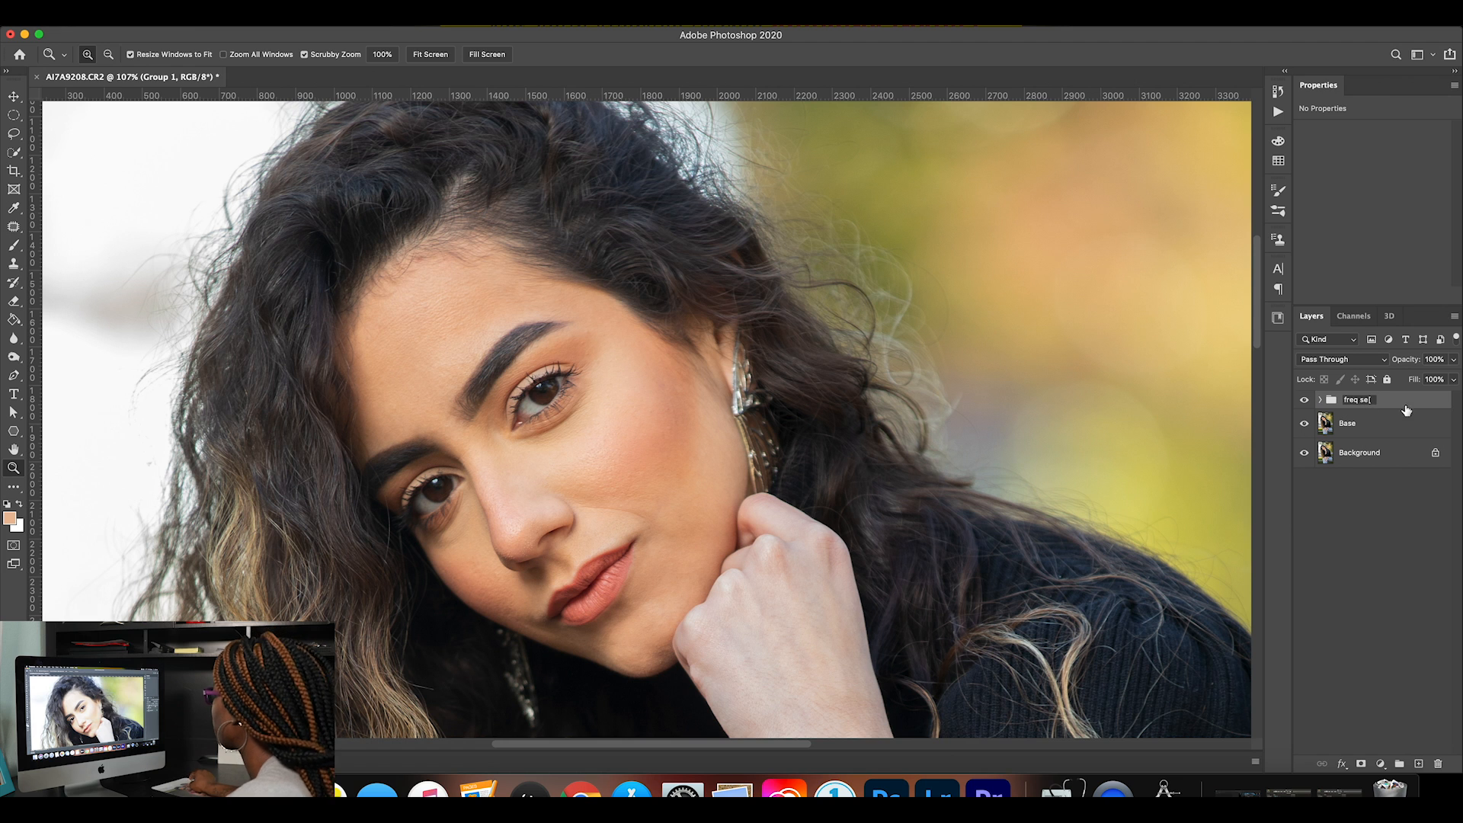
key("BackSpace")
type("p")
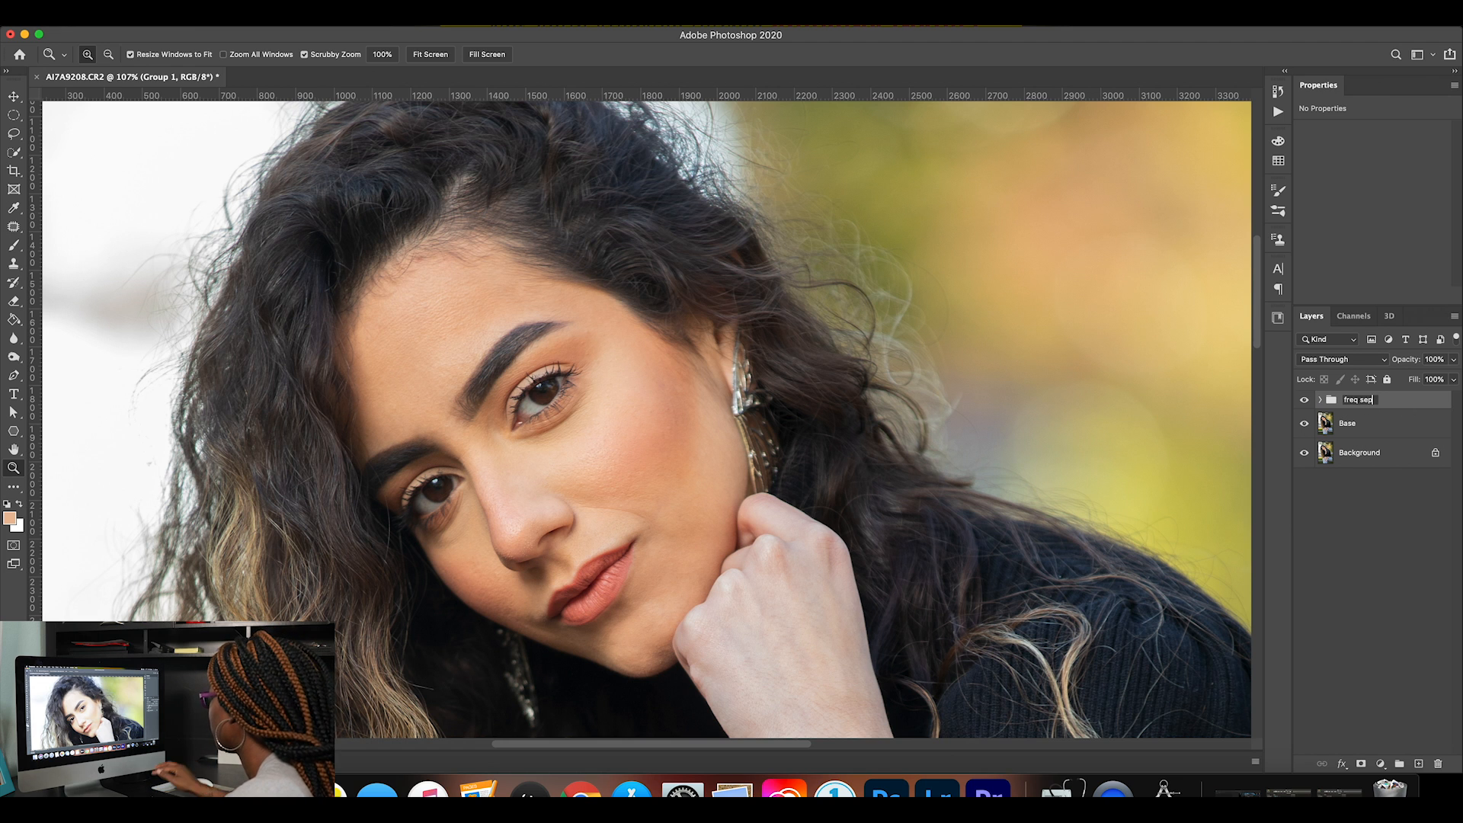
left_click(1404, 407)
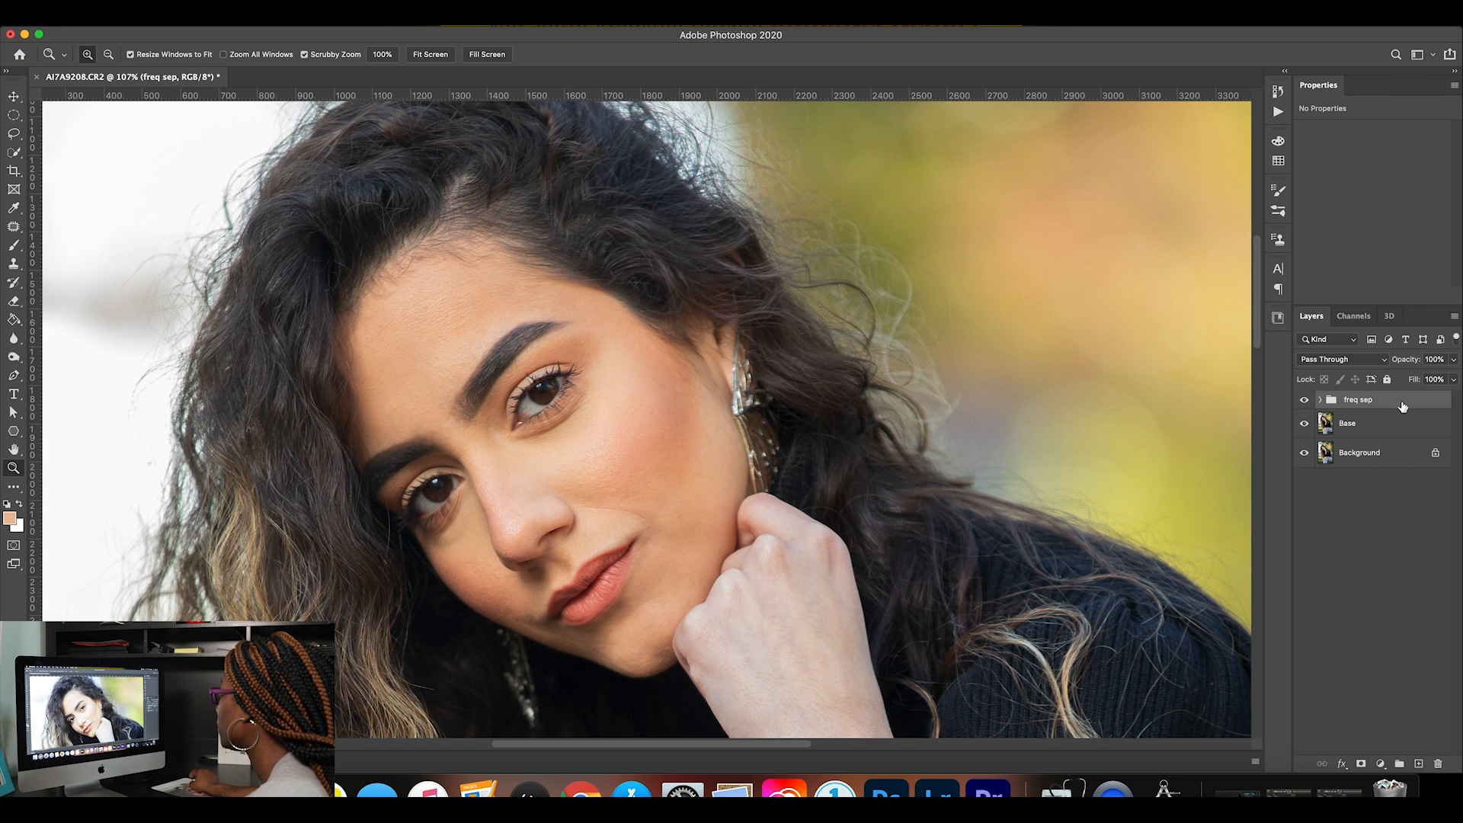
Hide the texture layer inside the freq sep group and open the Gaussian Blur filter for the tone layer.
left_click(1321, 400)
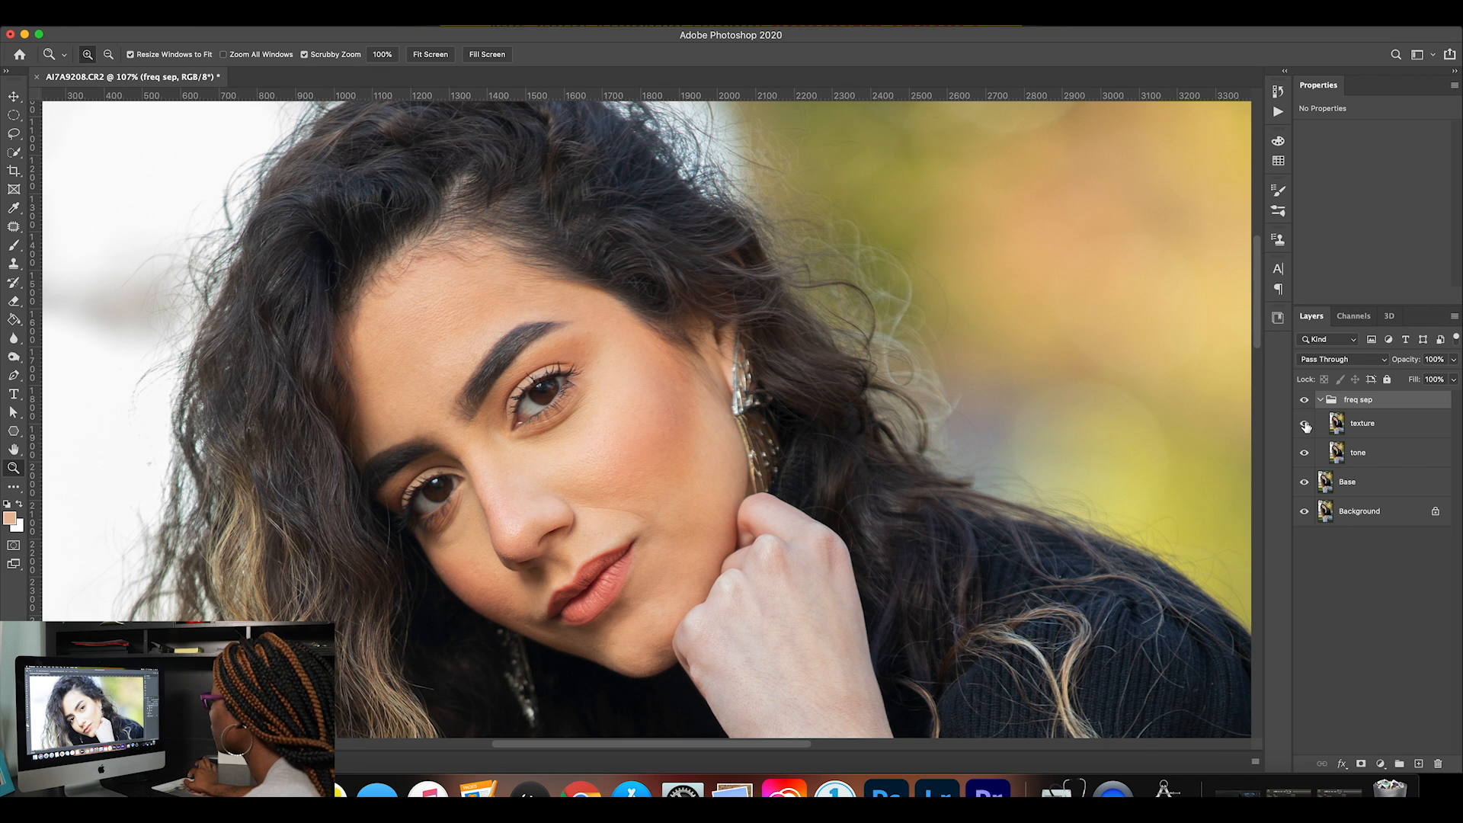
left_click(1358, 458)
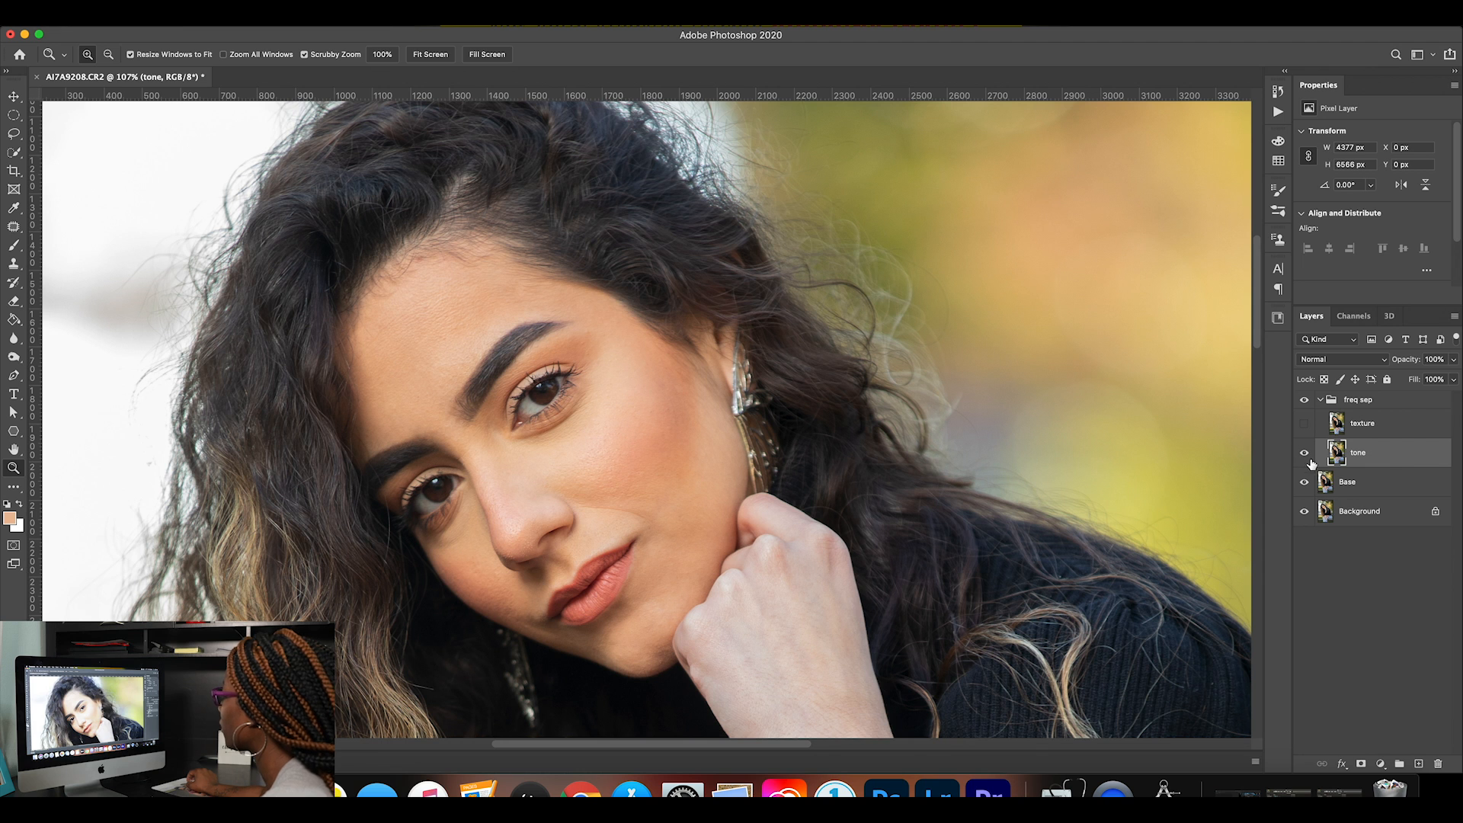
left_click(333, 26)
mouse_move(427, 188)
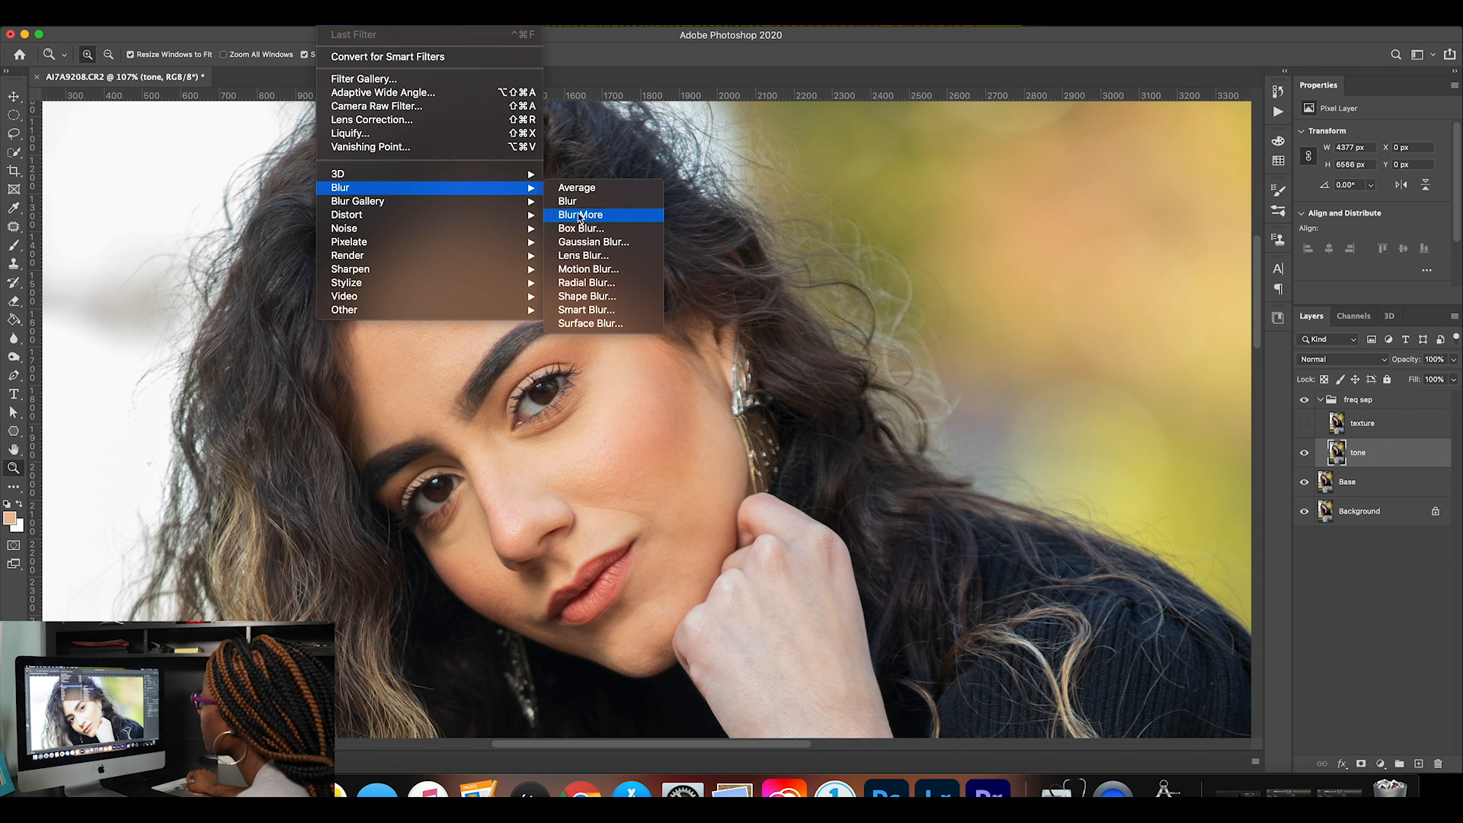
left_click(593, 243)
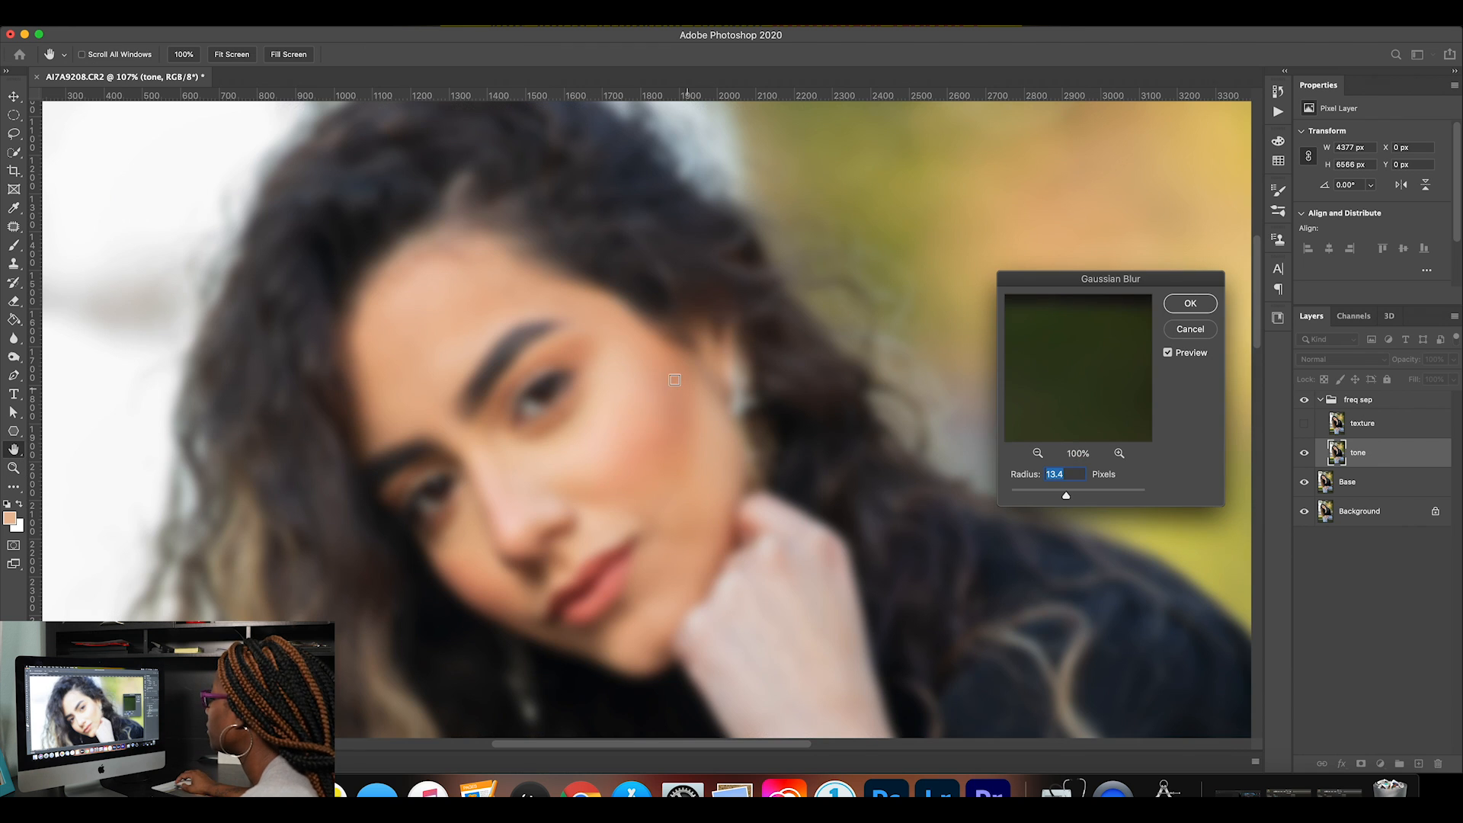
Apply the Gaussian Blur to the tone layer with a radius of 2.9 pixels, checking the cheek in the preview.
left_click(565, 465)
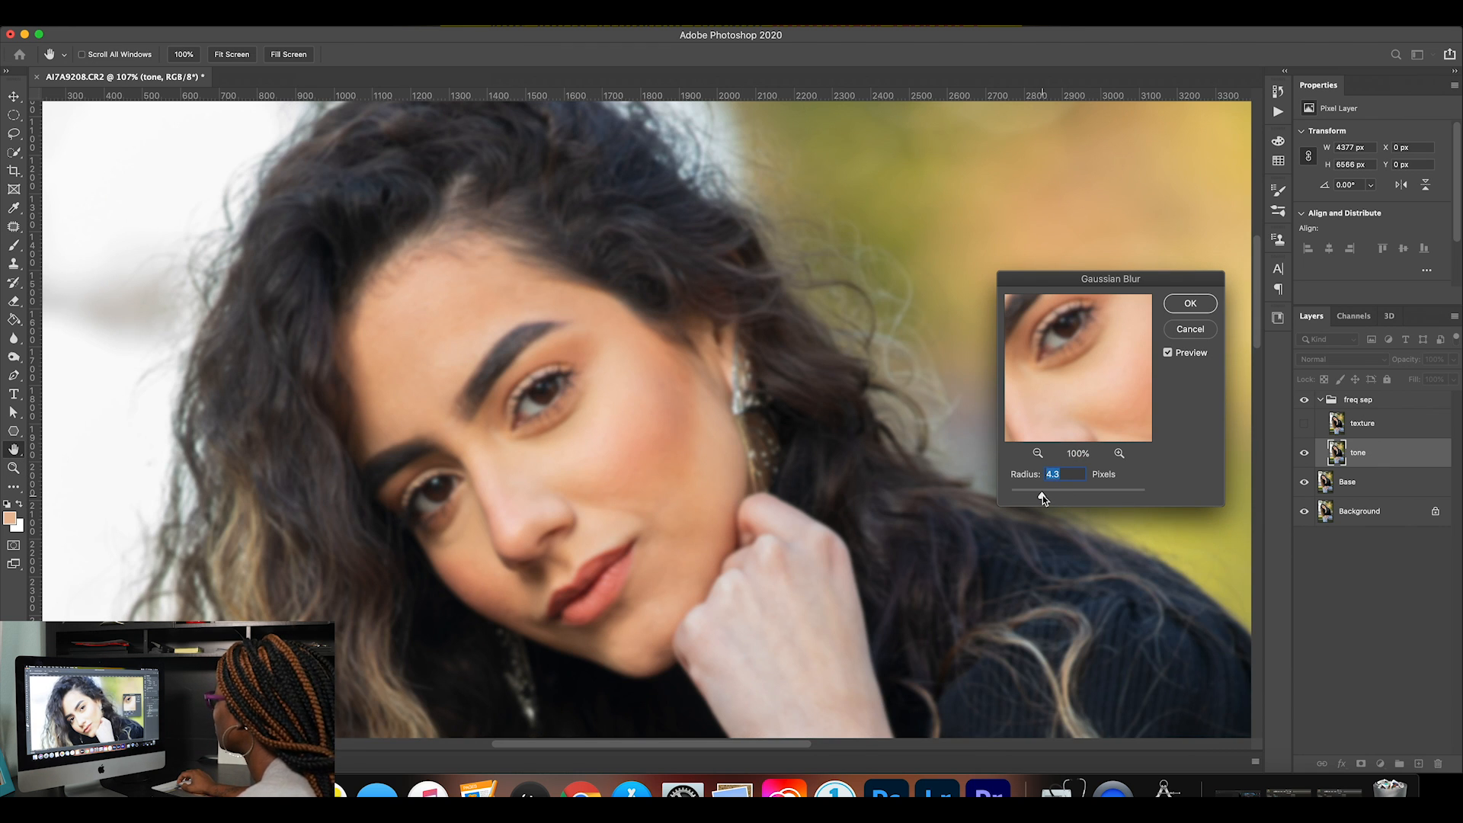
left_click_drag(1043, 496, 1026, 499)
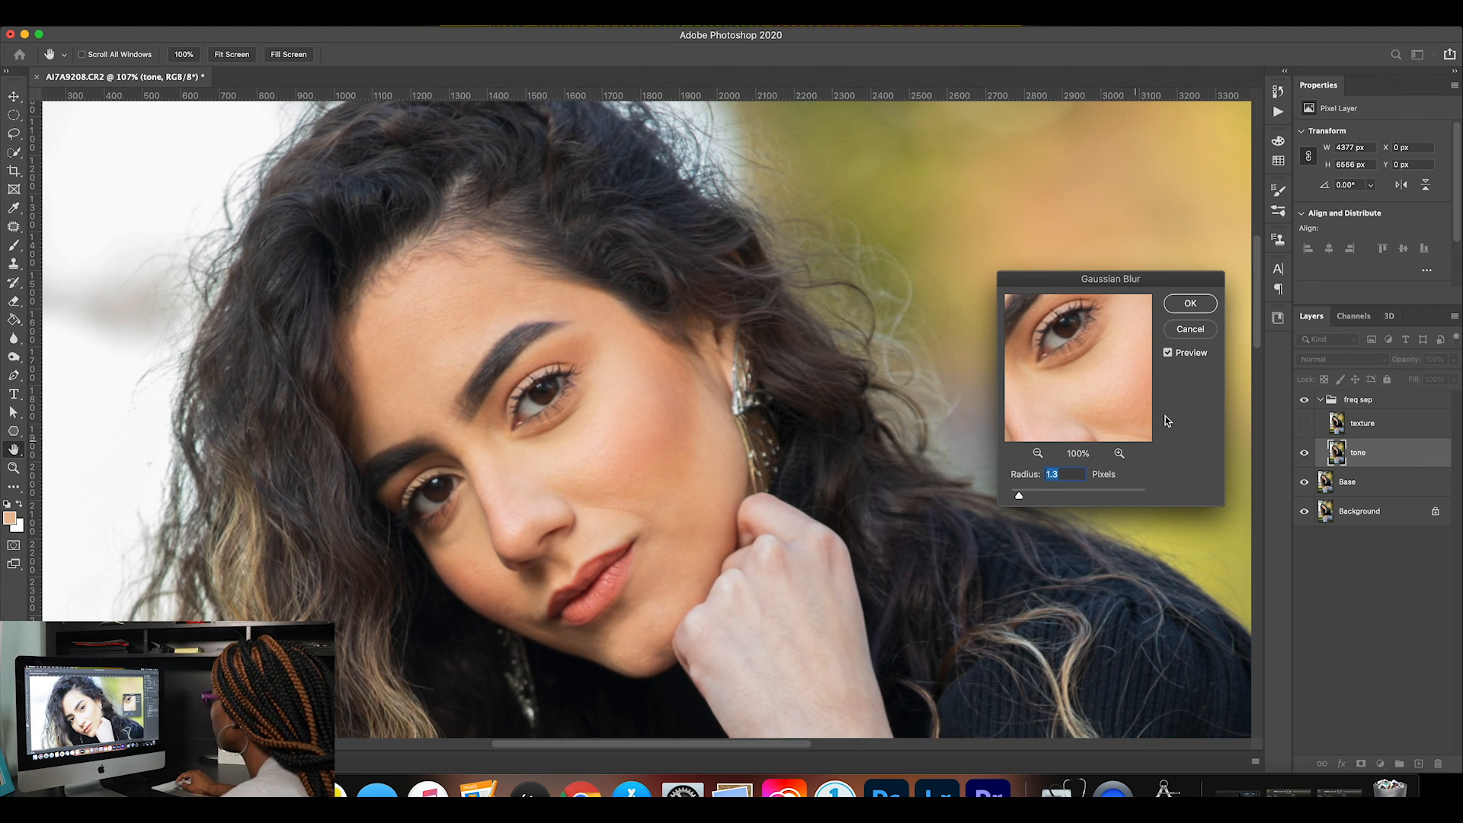
left_click_drag(1138, 386, 1058, 382)
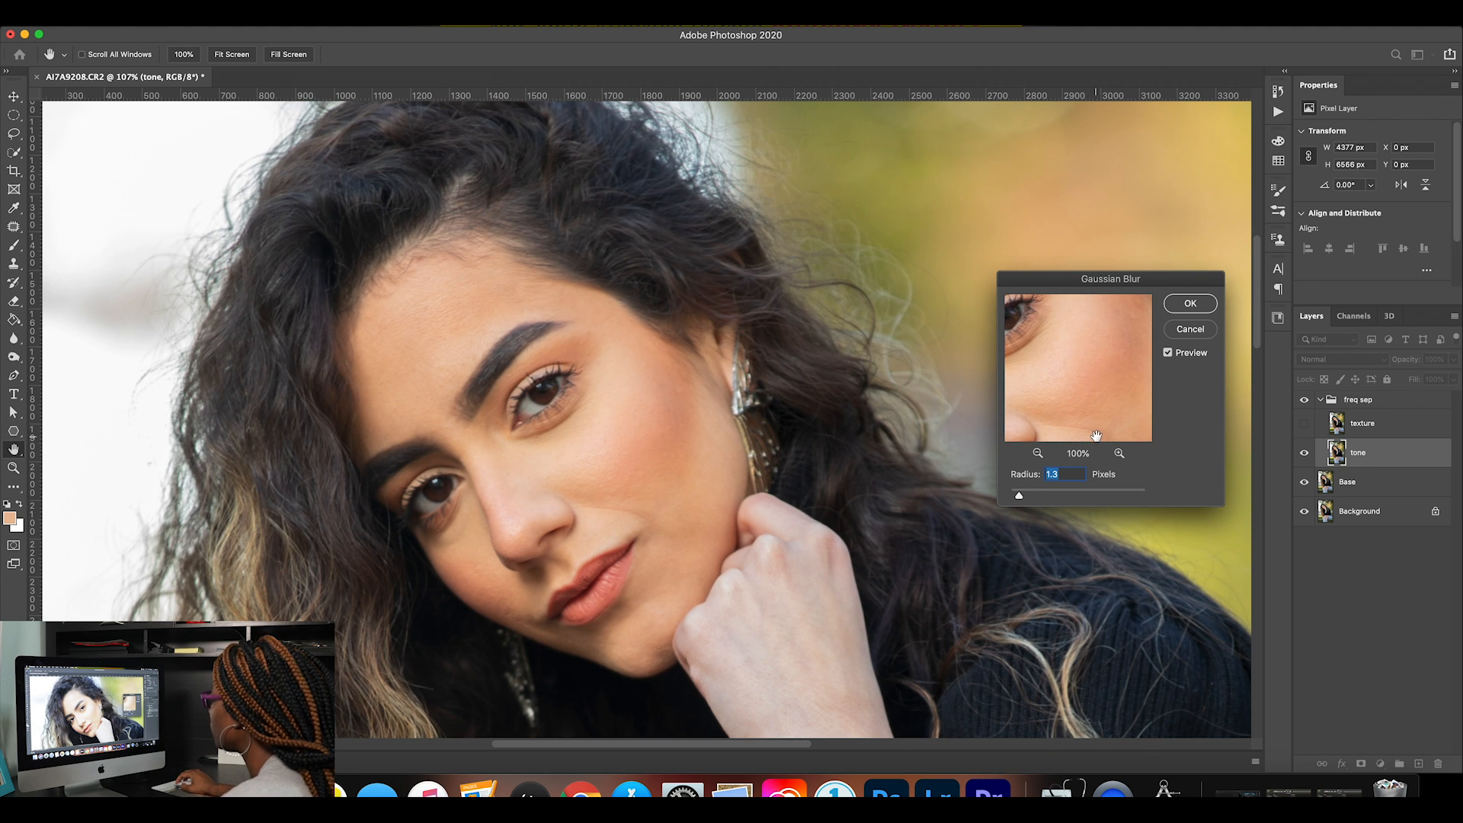
left_click_drag(1021, 499, 1029, 499)
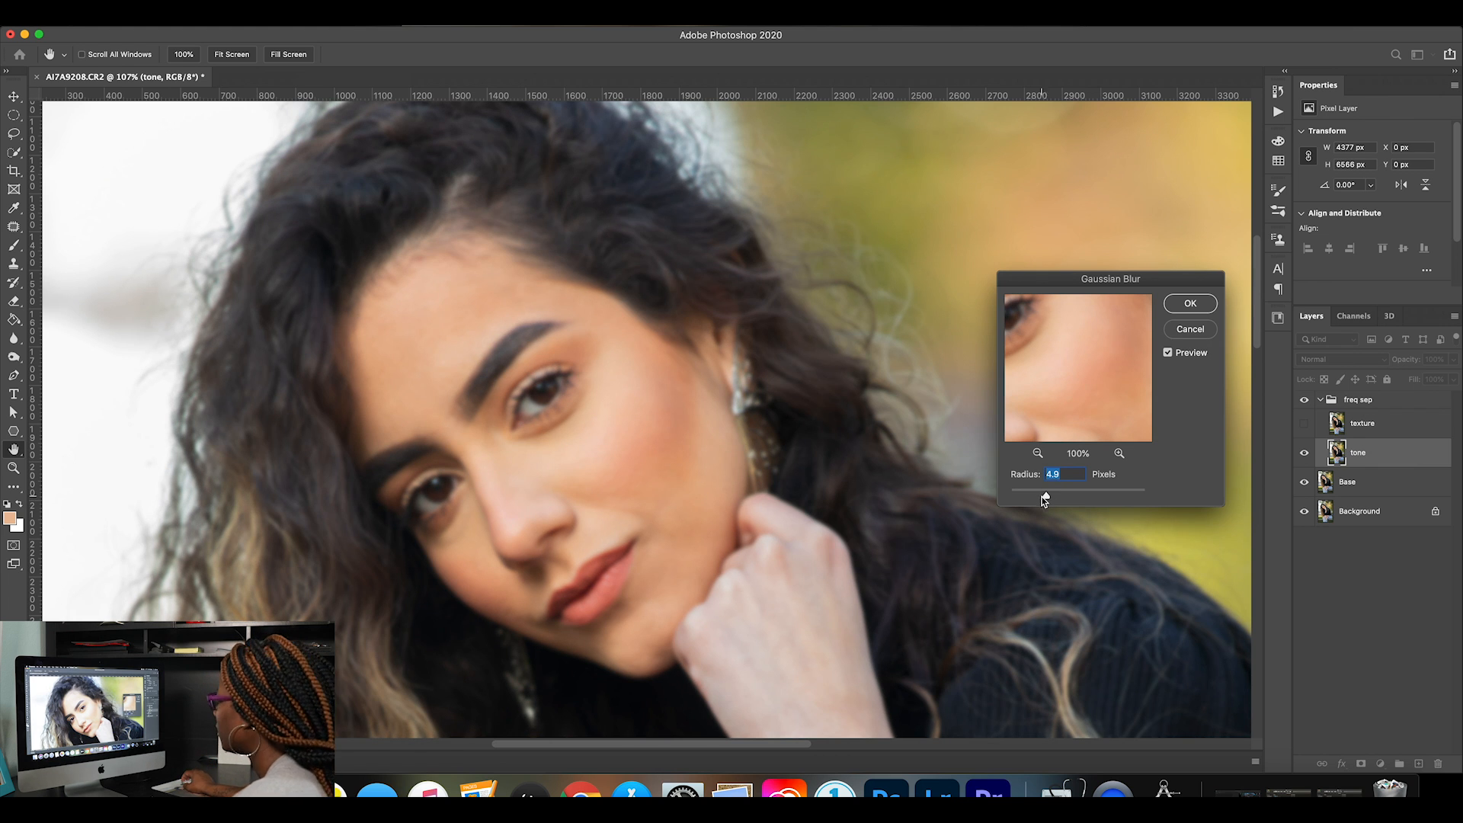
left_click_drag(1046, 496, 1037, 497)
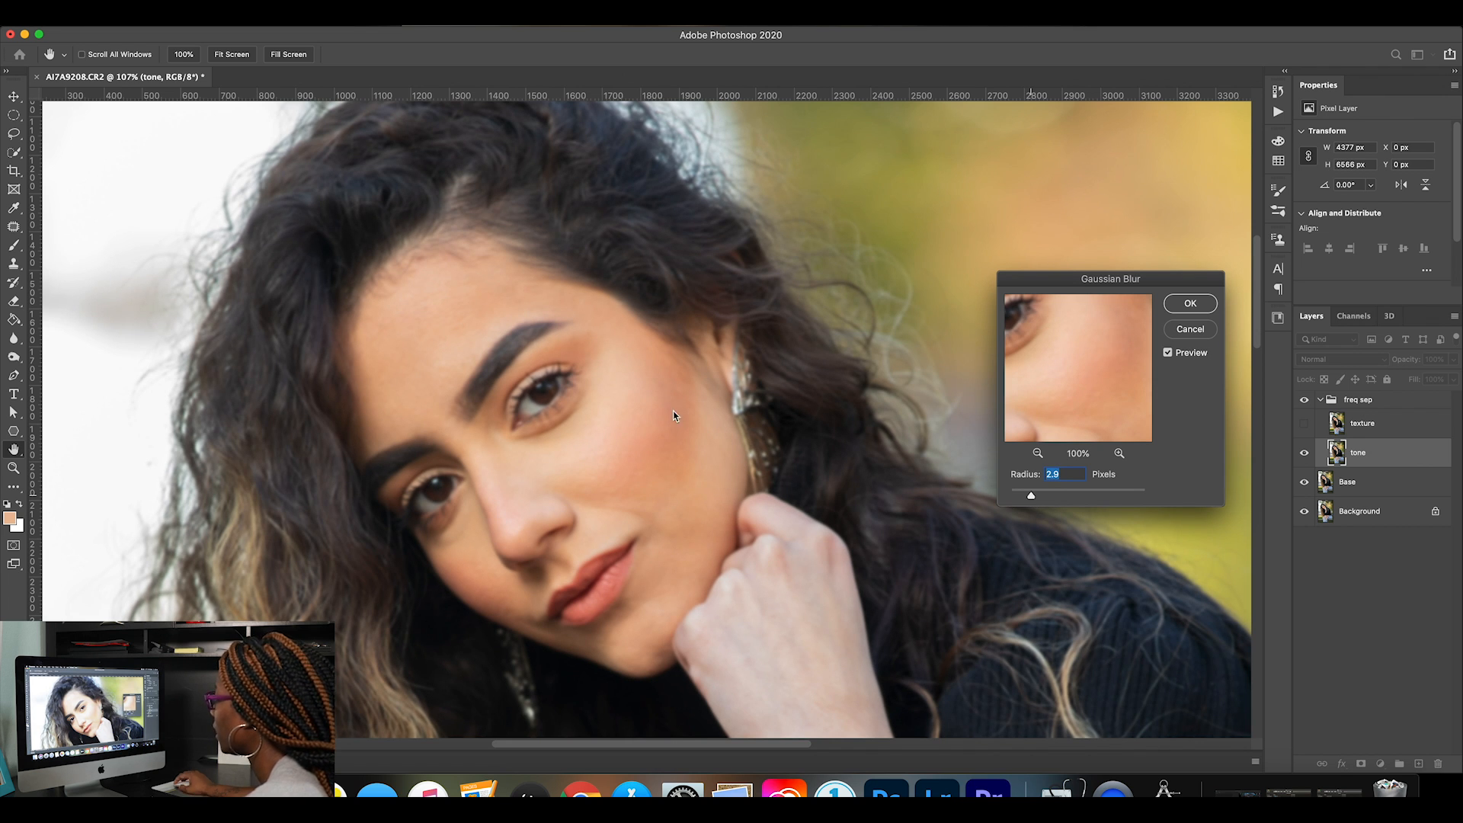
left_click(1191, 304)
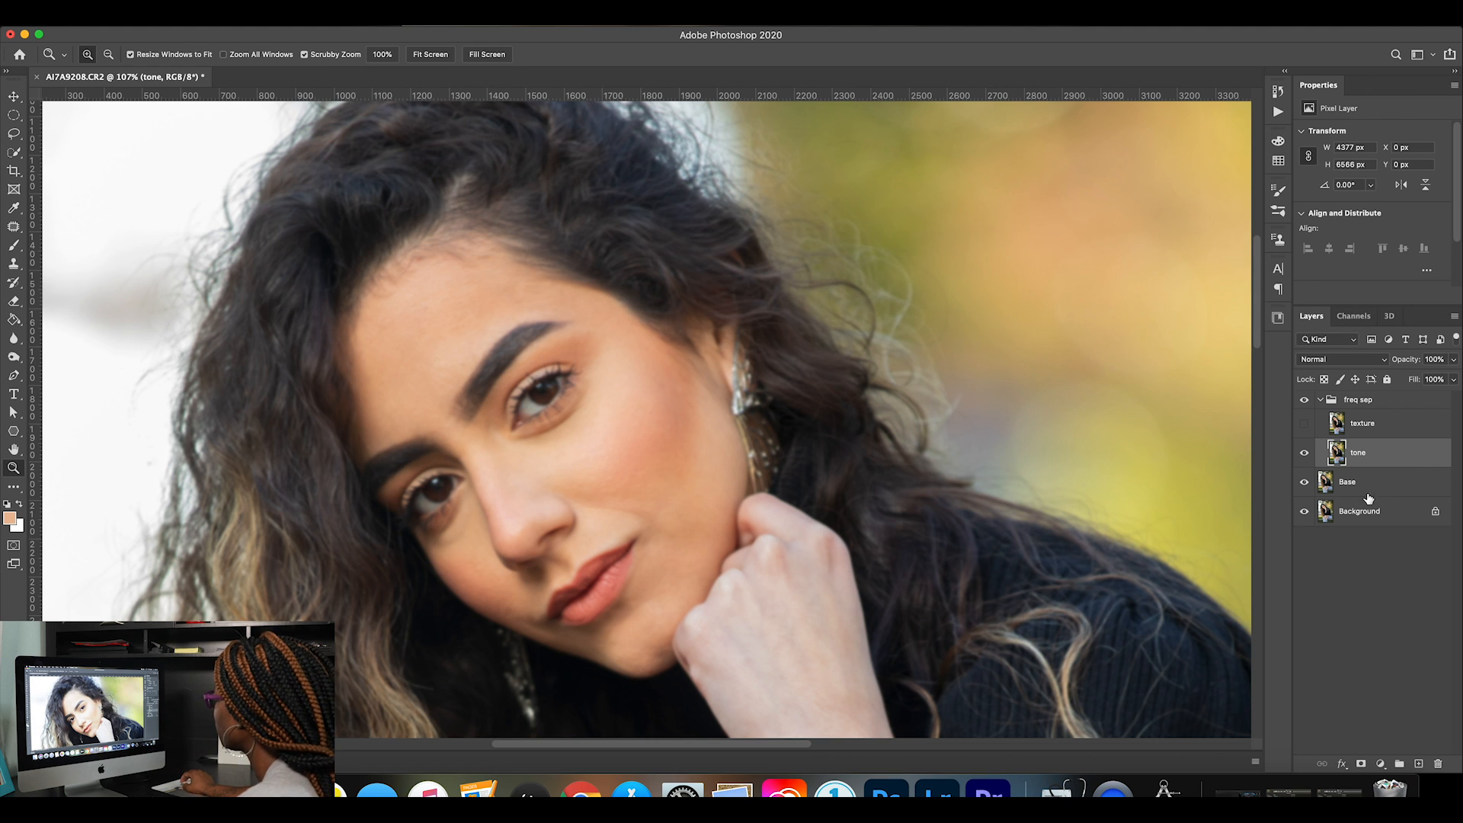
Show the texture layer and use Apply Image on it with the tone layer as source, Subtract blending, scale 2 and offset 128.
left_click(1303, 425)
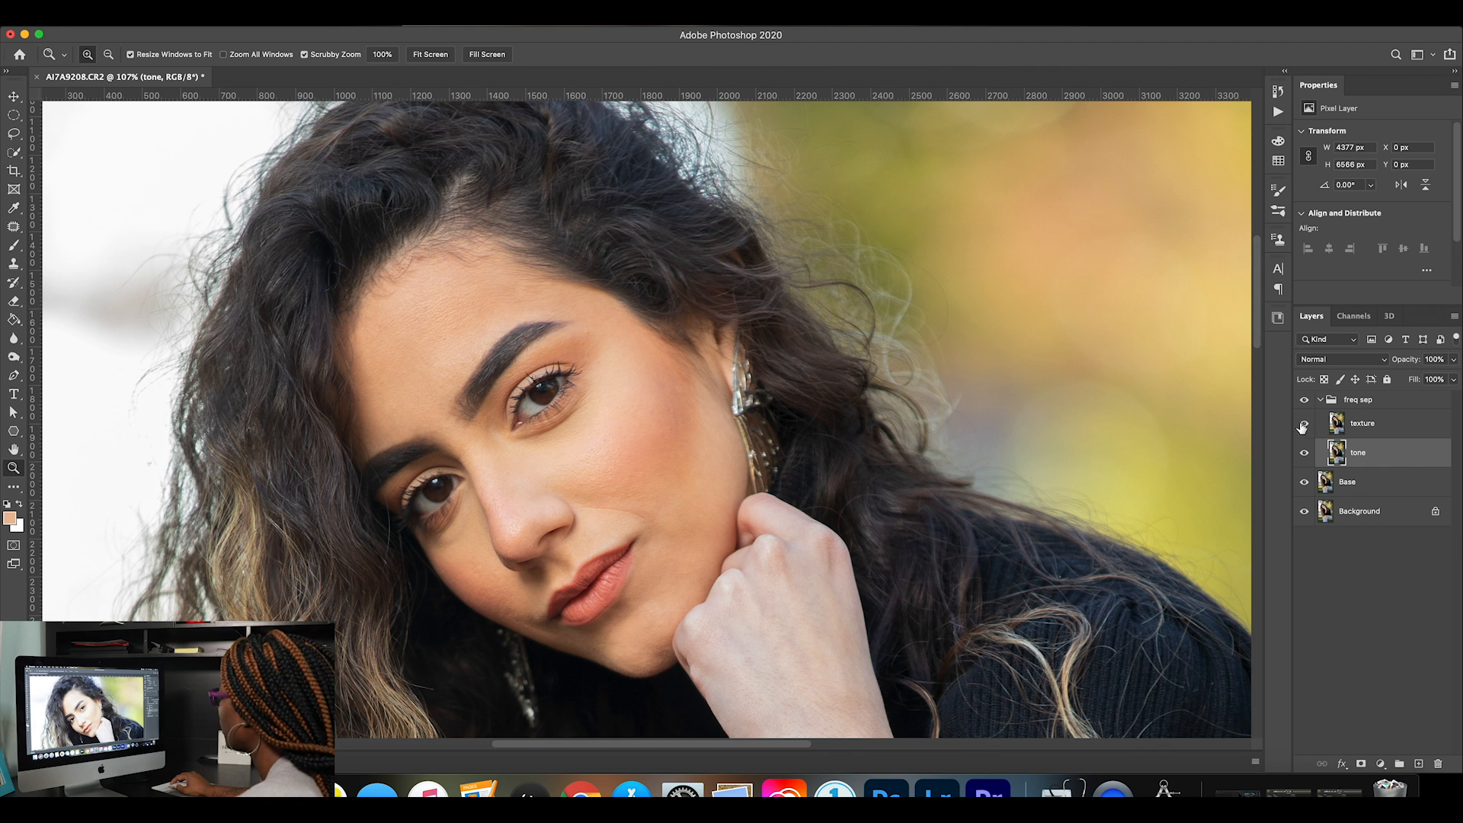
left_click(1370, 429)
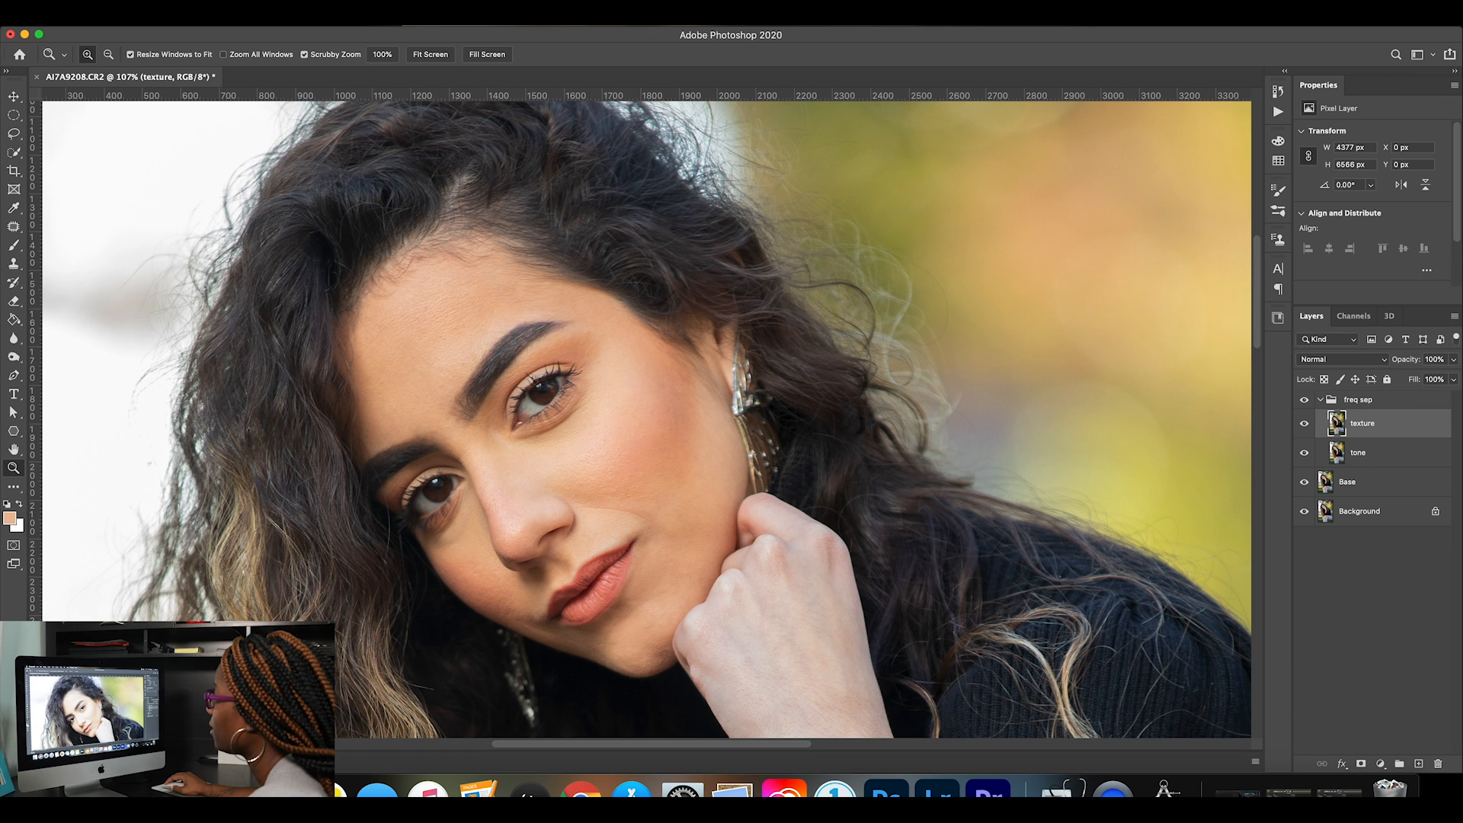
left_click(151, 25)
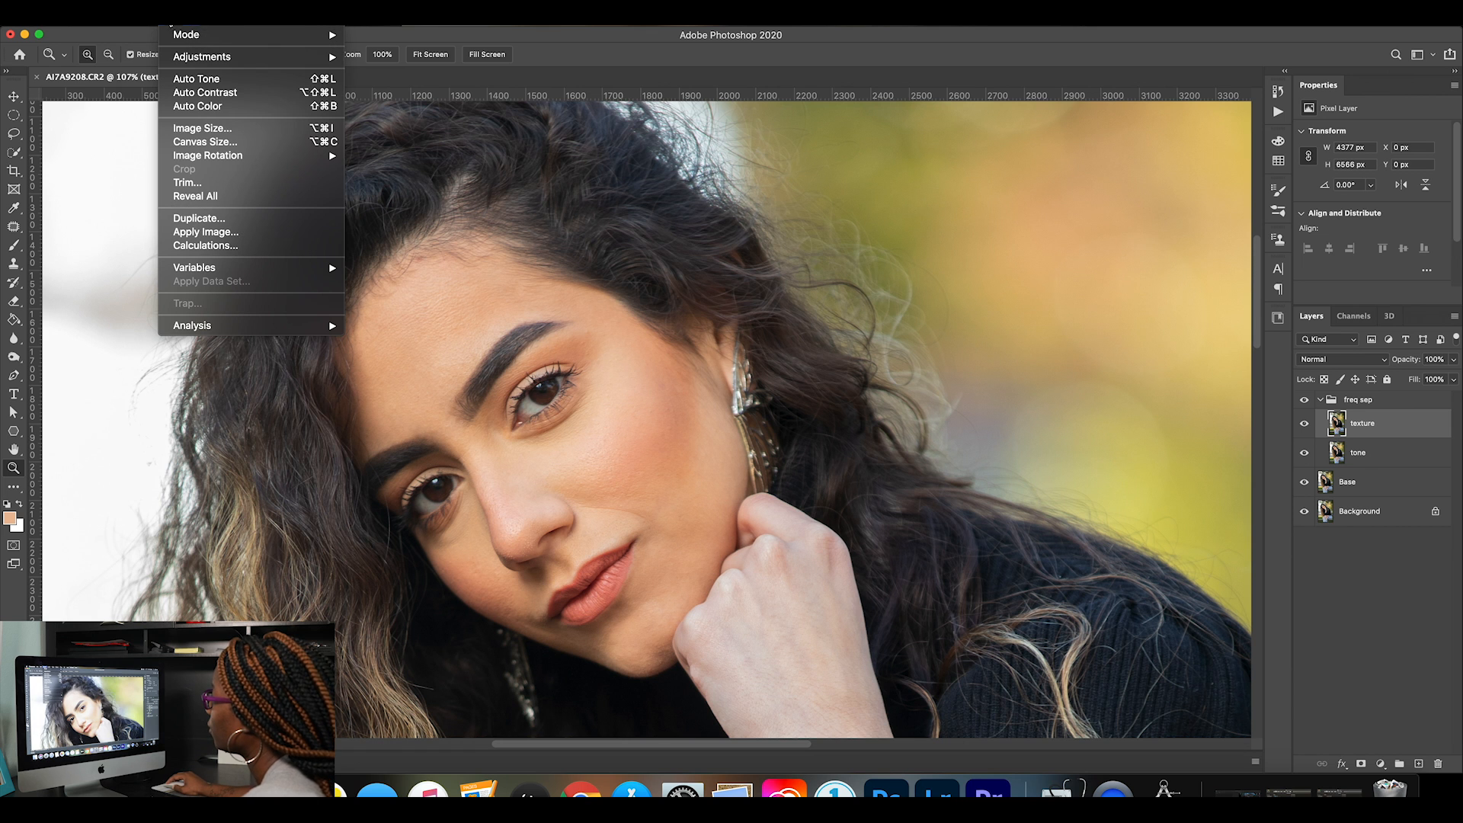
left_click(217, 237)
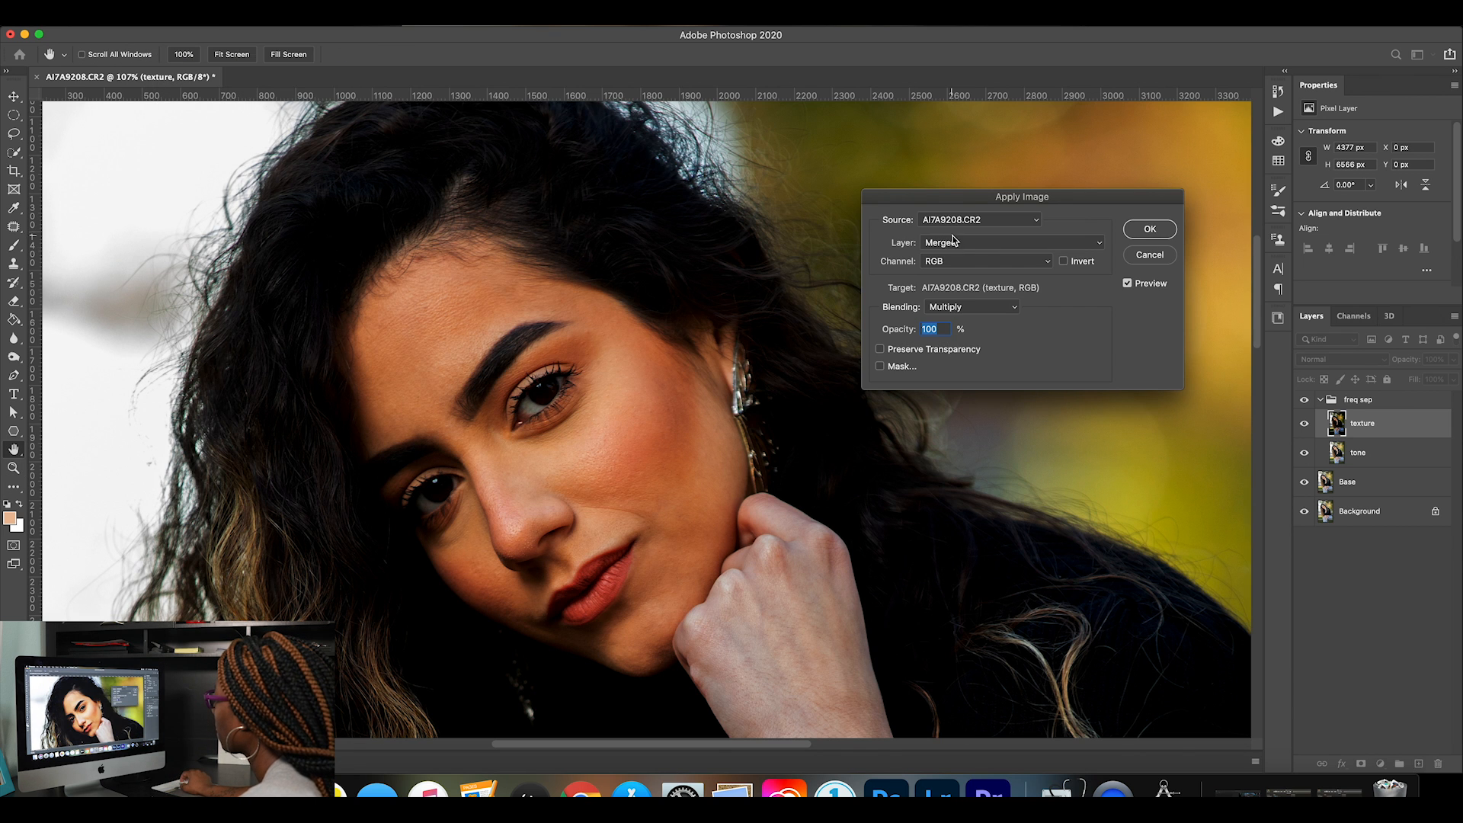
left_click(952, 243)
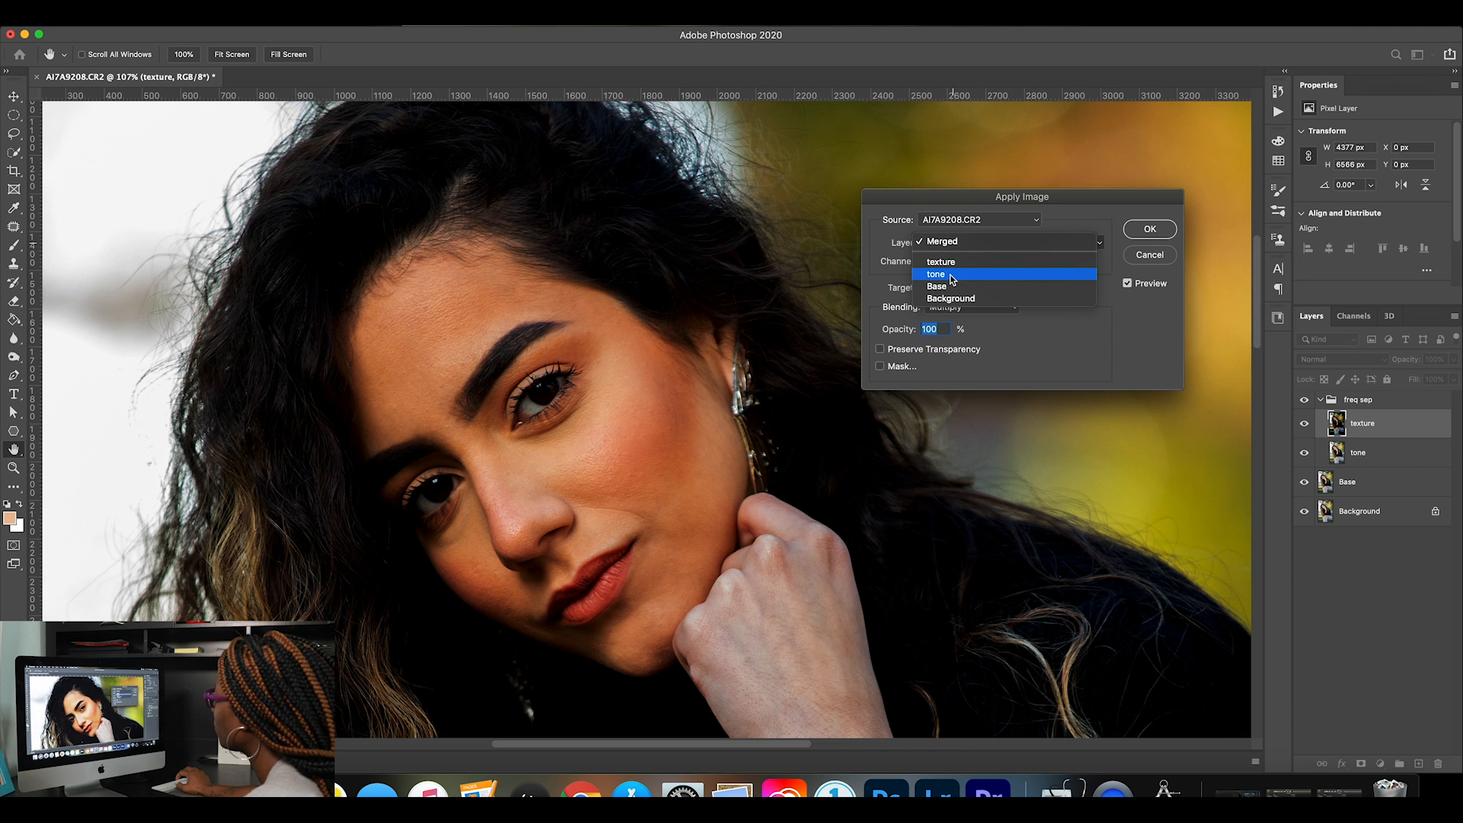
left_click(951, 276)
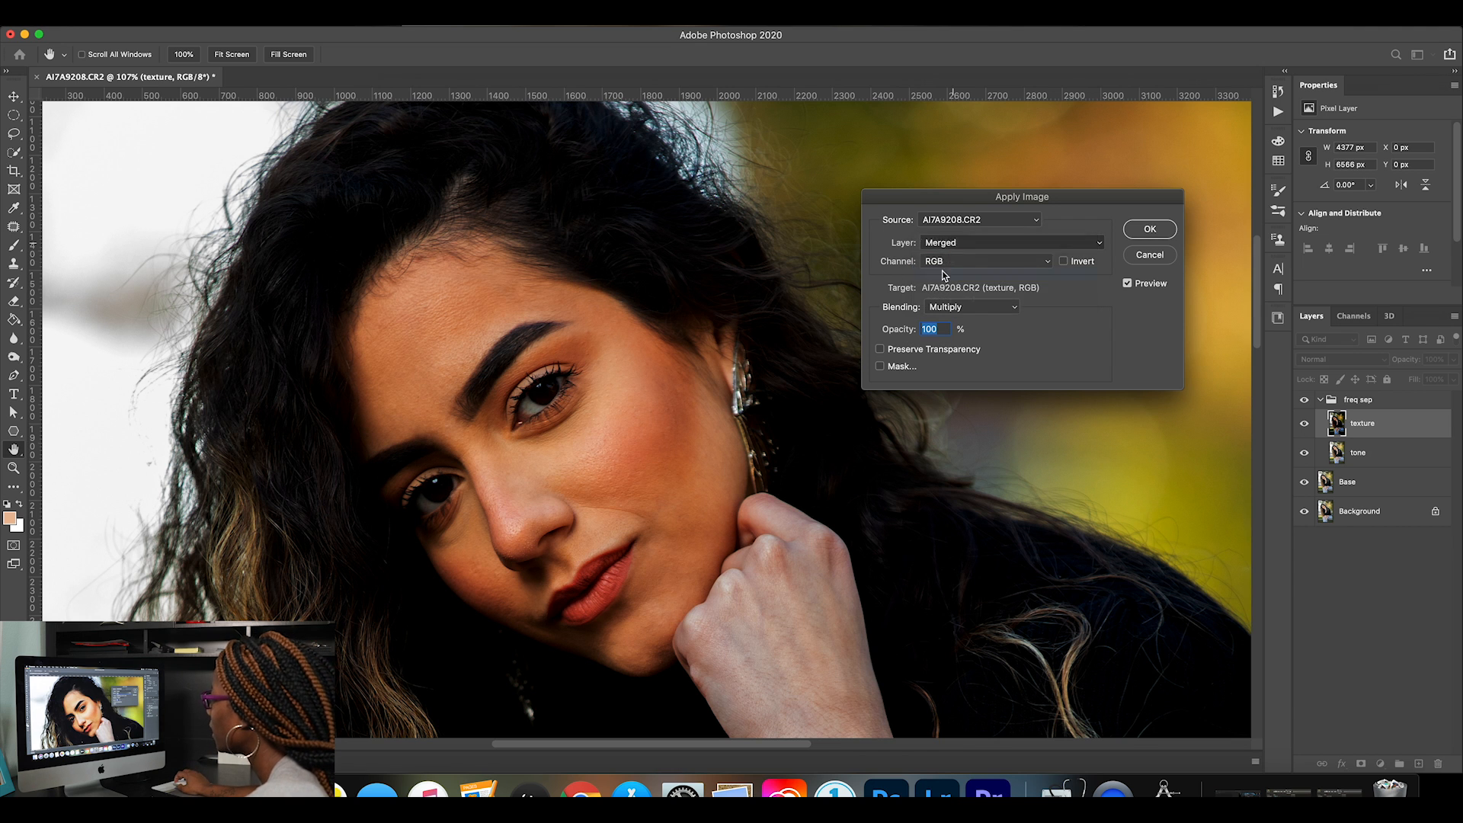
left_click(989, 307)
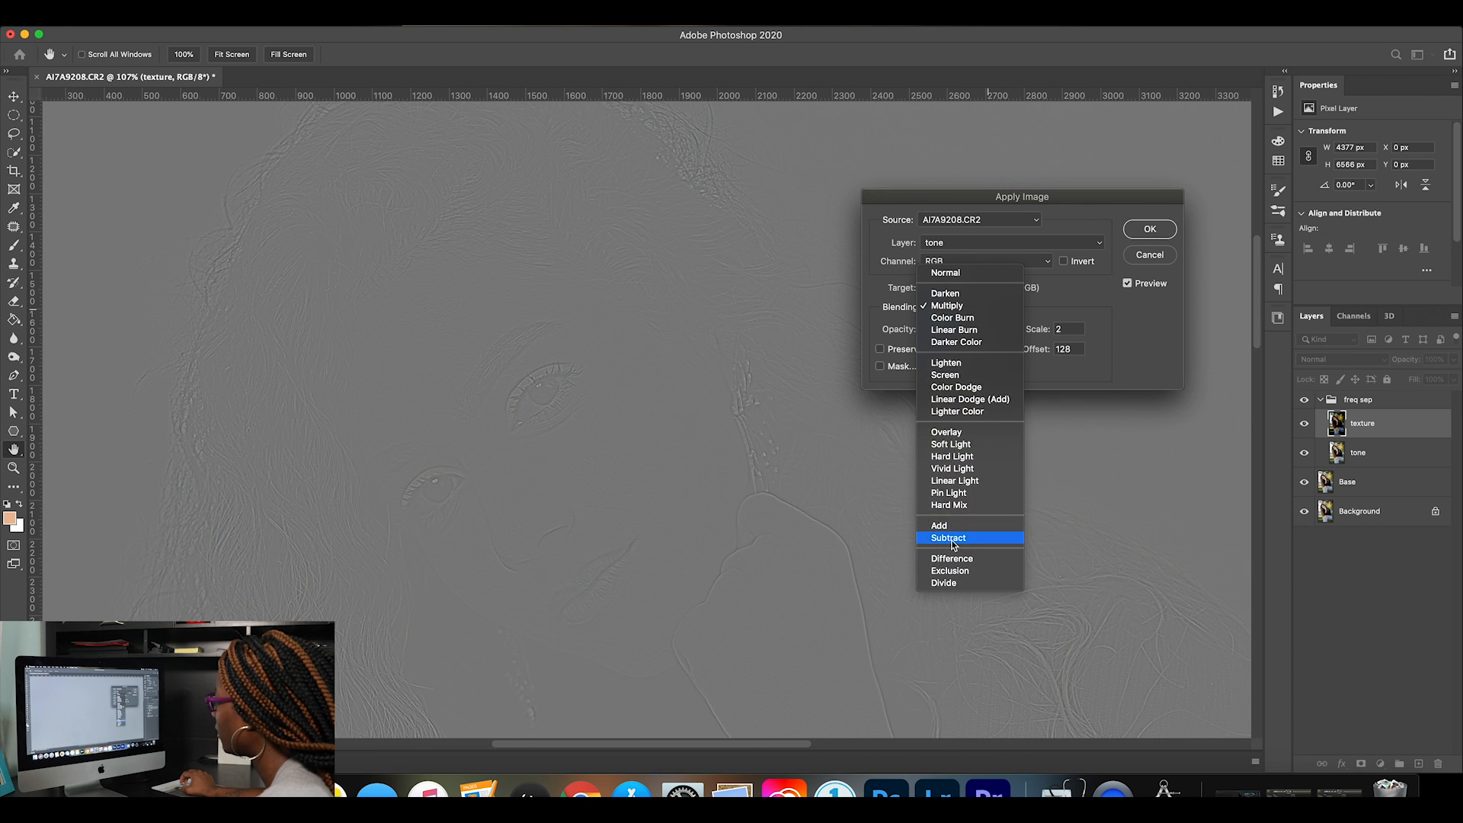
left_click(951, 541)
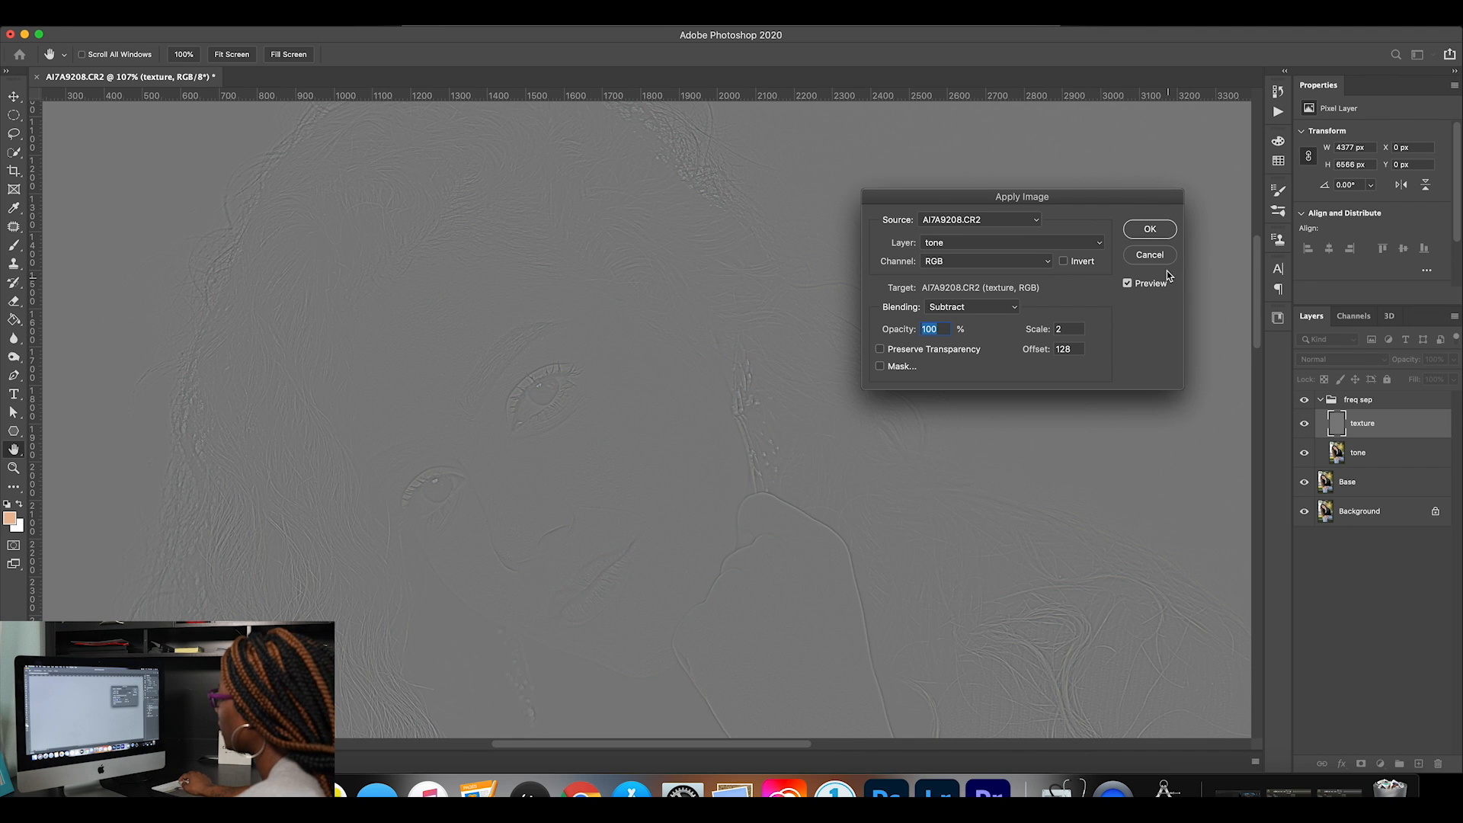
left_click(1150, 229)
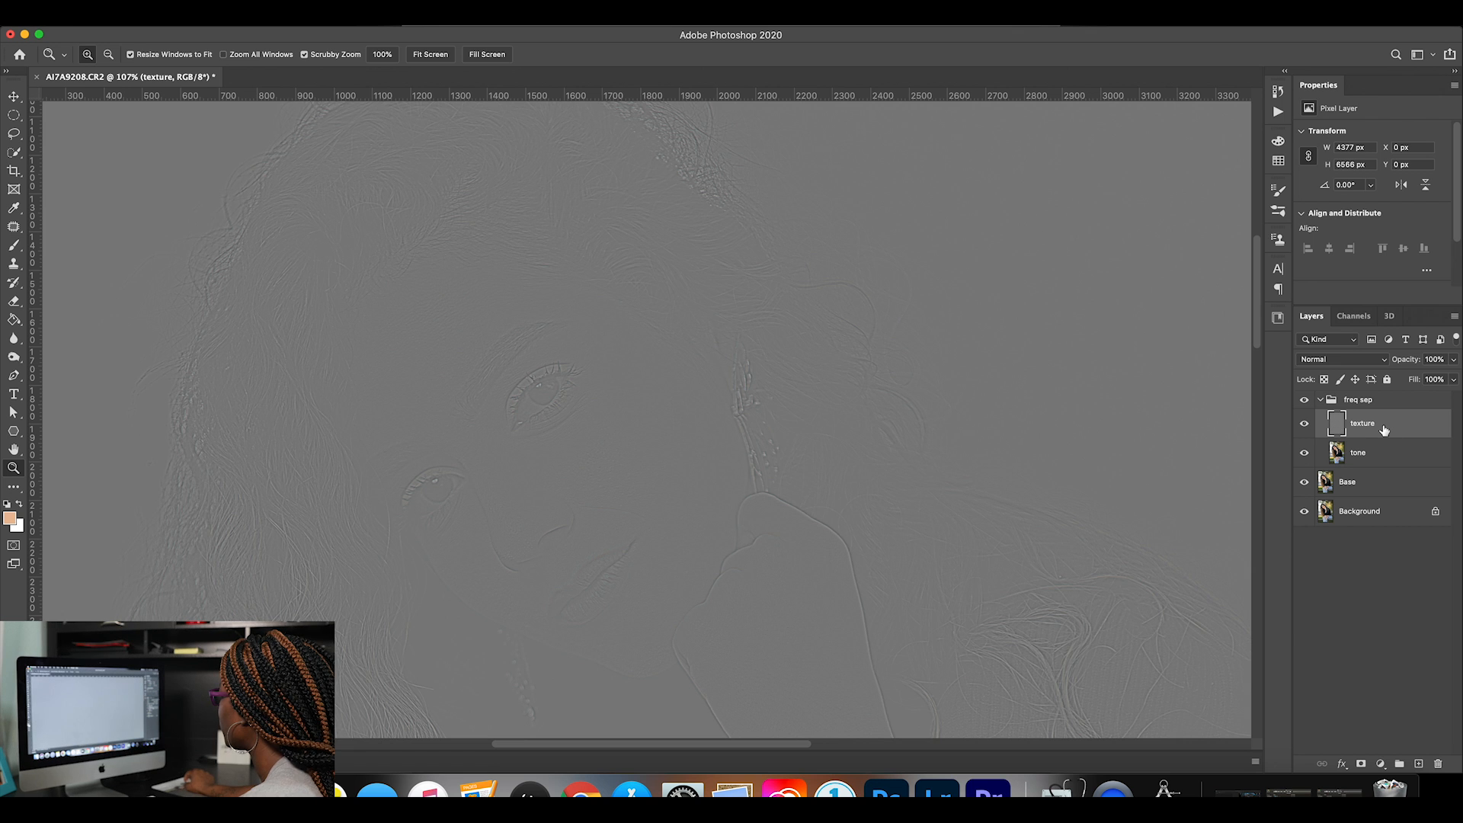
Set the texture layer's blend mode to Linear Light.
left_click(1341, 359)
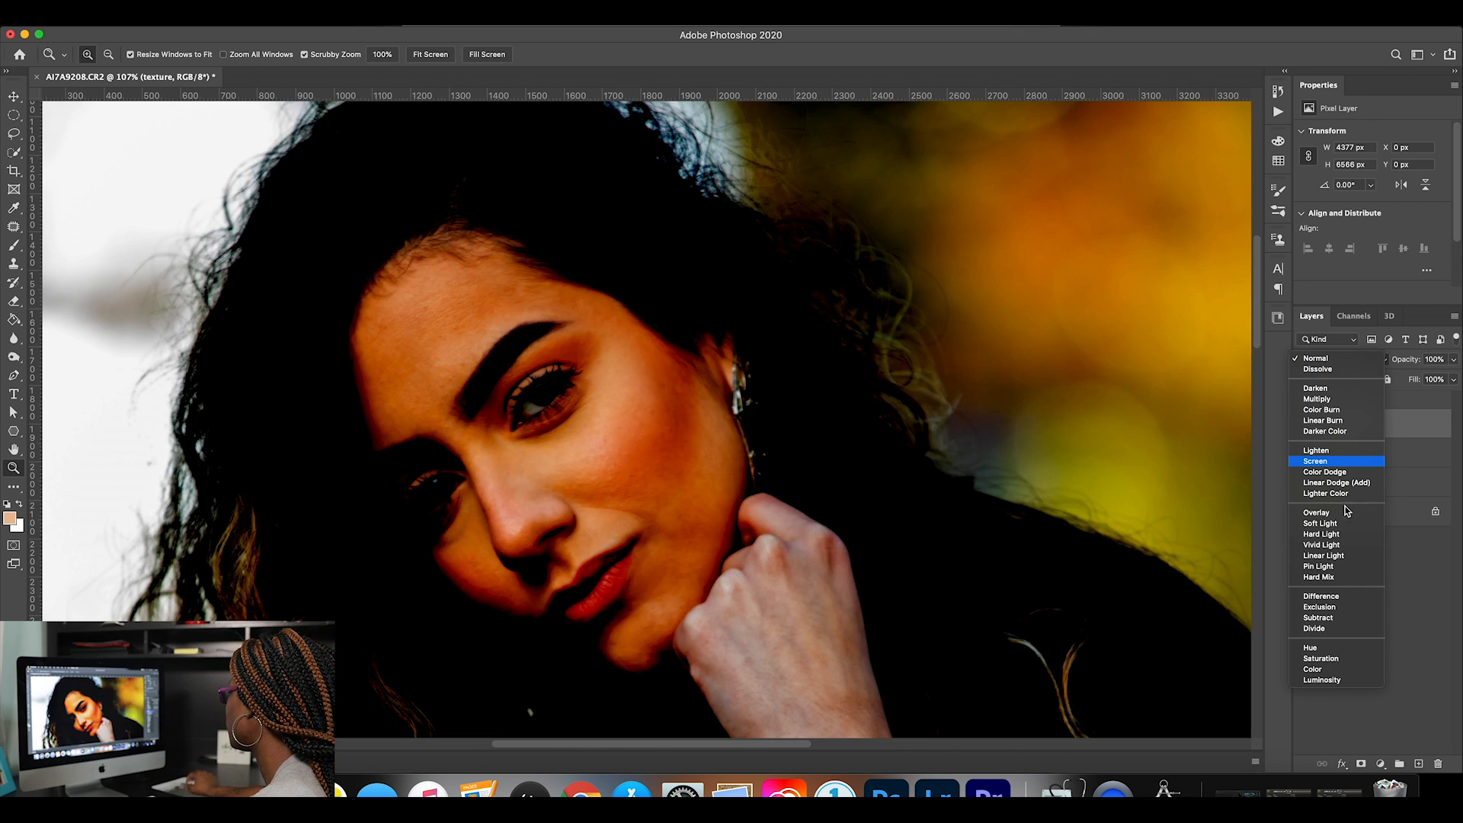
left_click(1334, 556)
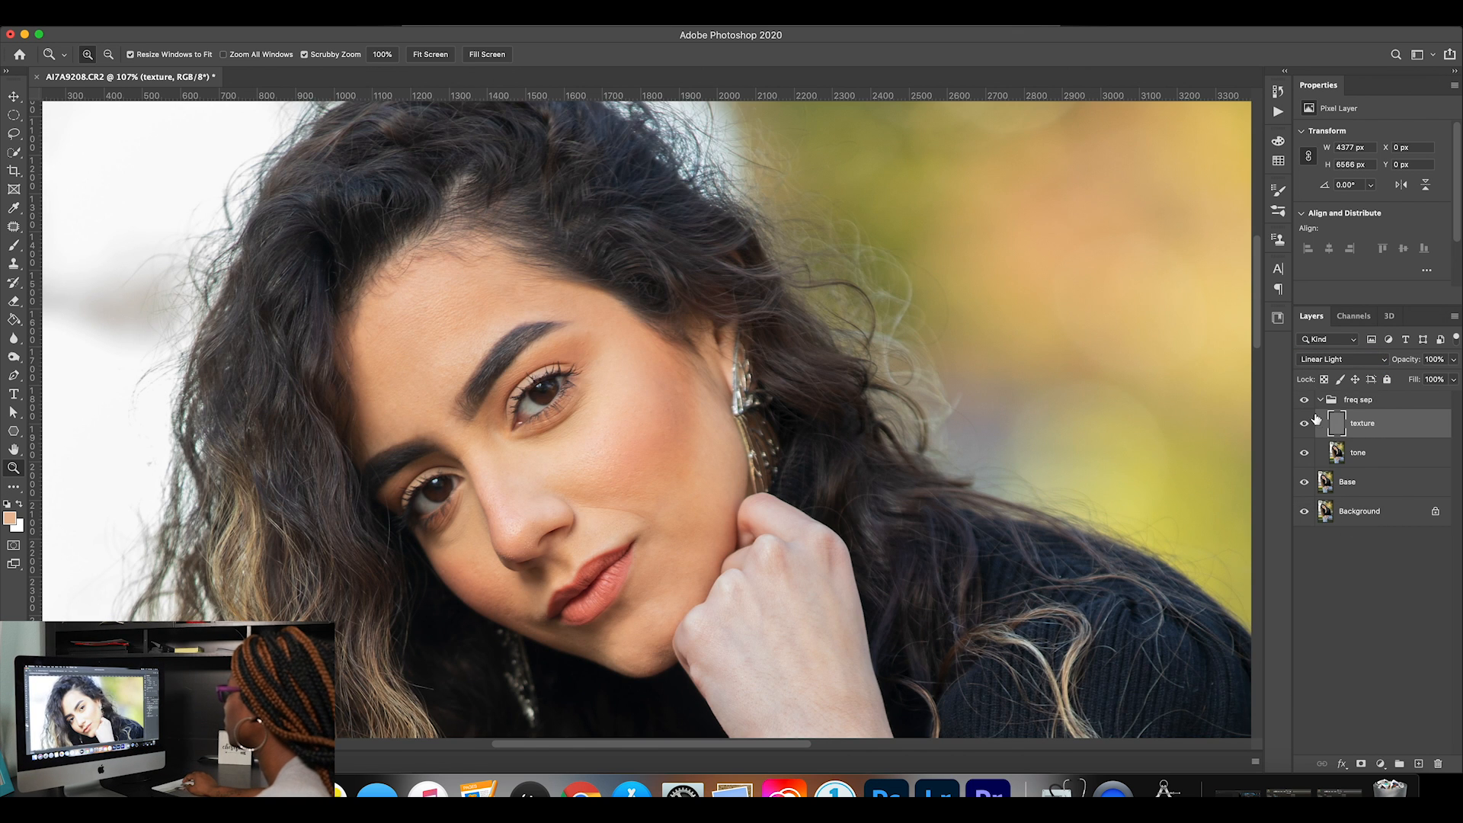
Compare the portrait with the collapsed freq sep group hidden and shown, leaving the group visible and expanded.
left_click(1321, 401)
left_click(1303, 403)
left_click(1304, 404)
left_click(1303, 404)
left_click(1304, 404)
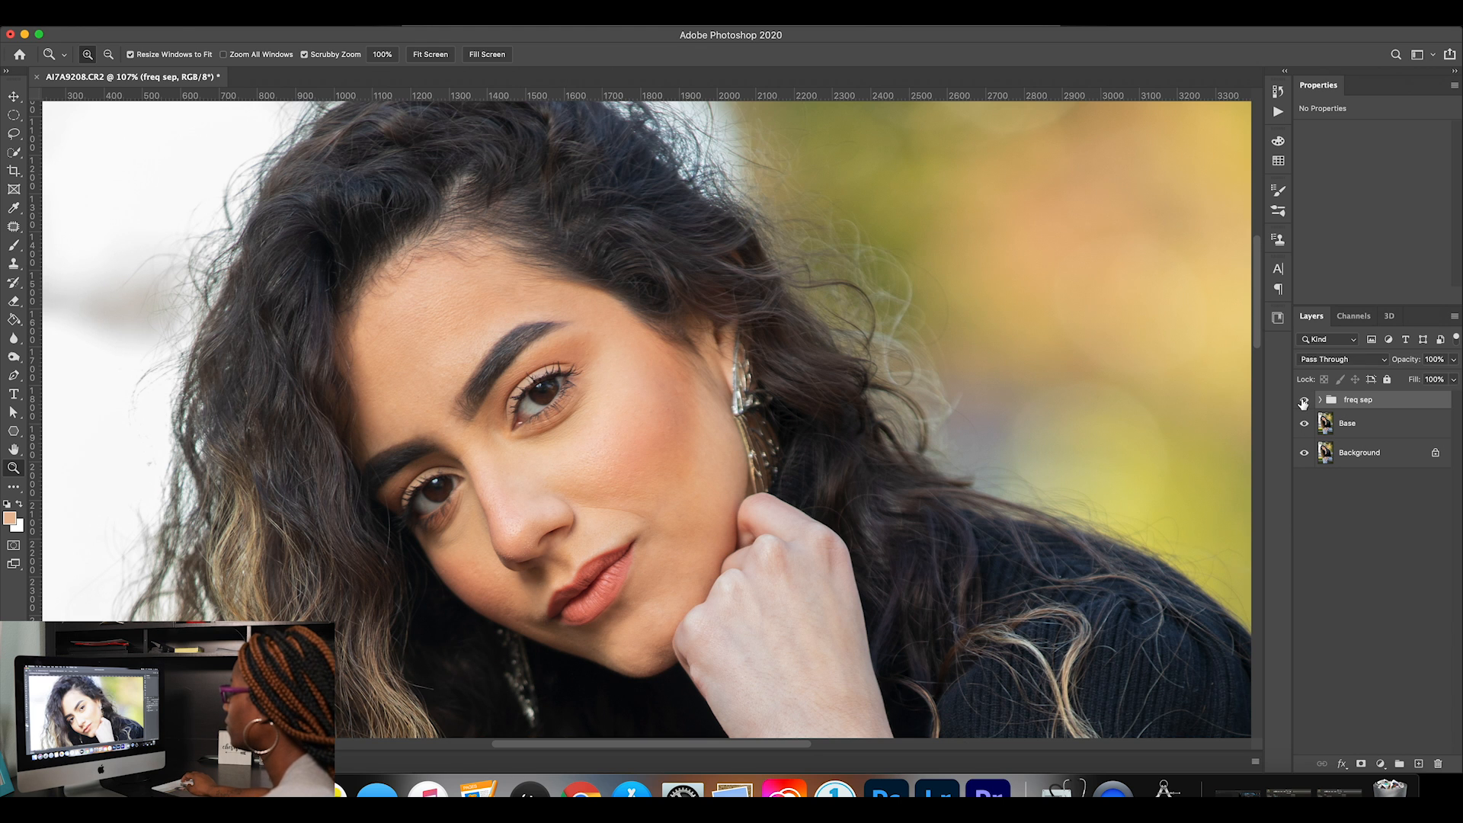
left_click(1304, 404)
left_click(1303, 404)
left_click(1304, 404)
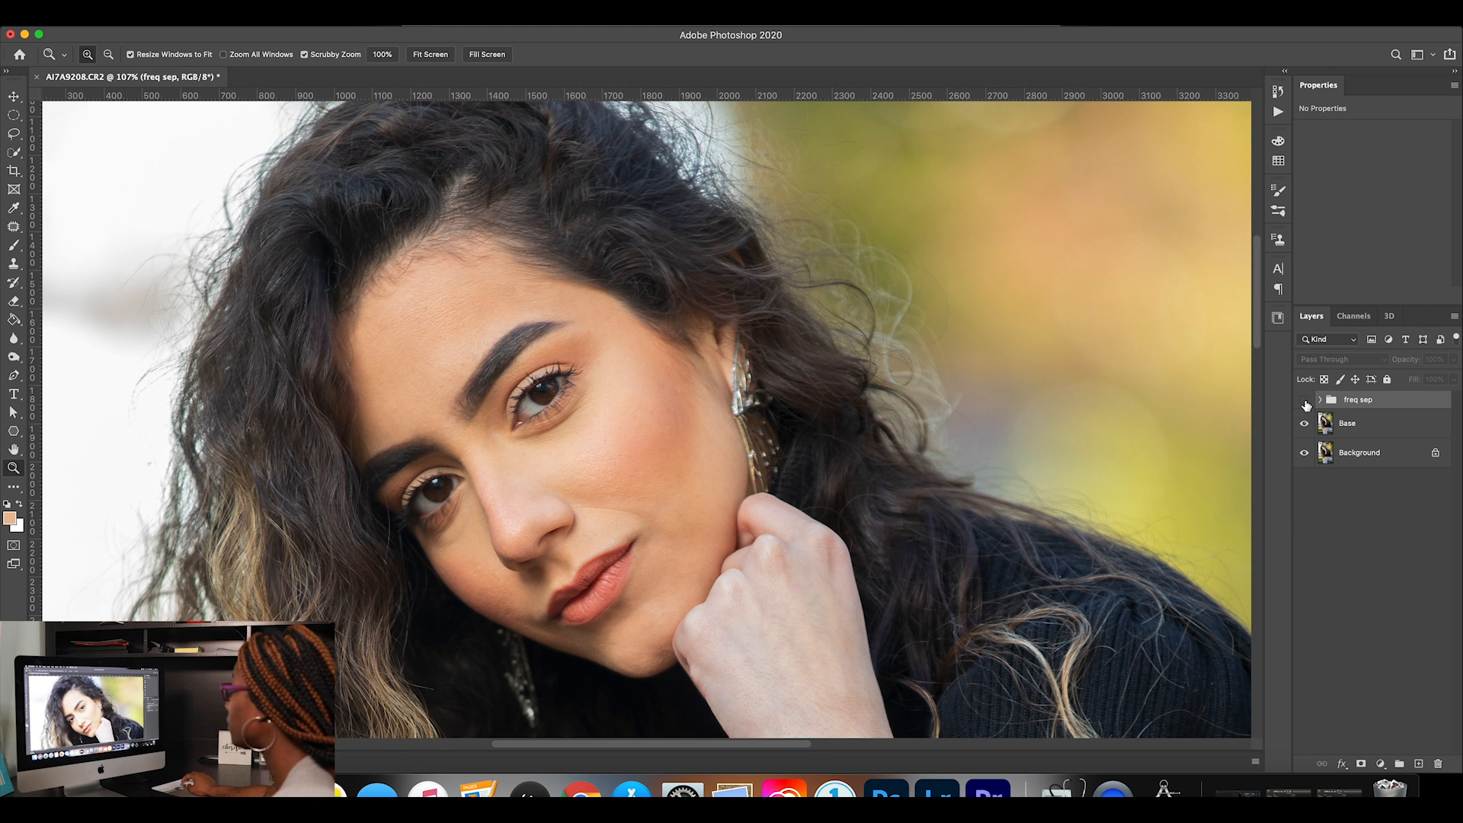
left_click(1304, 401)
left_click(1320, 399)
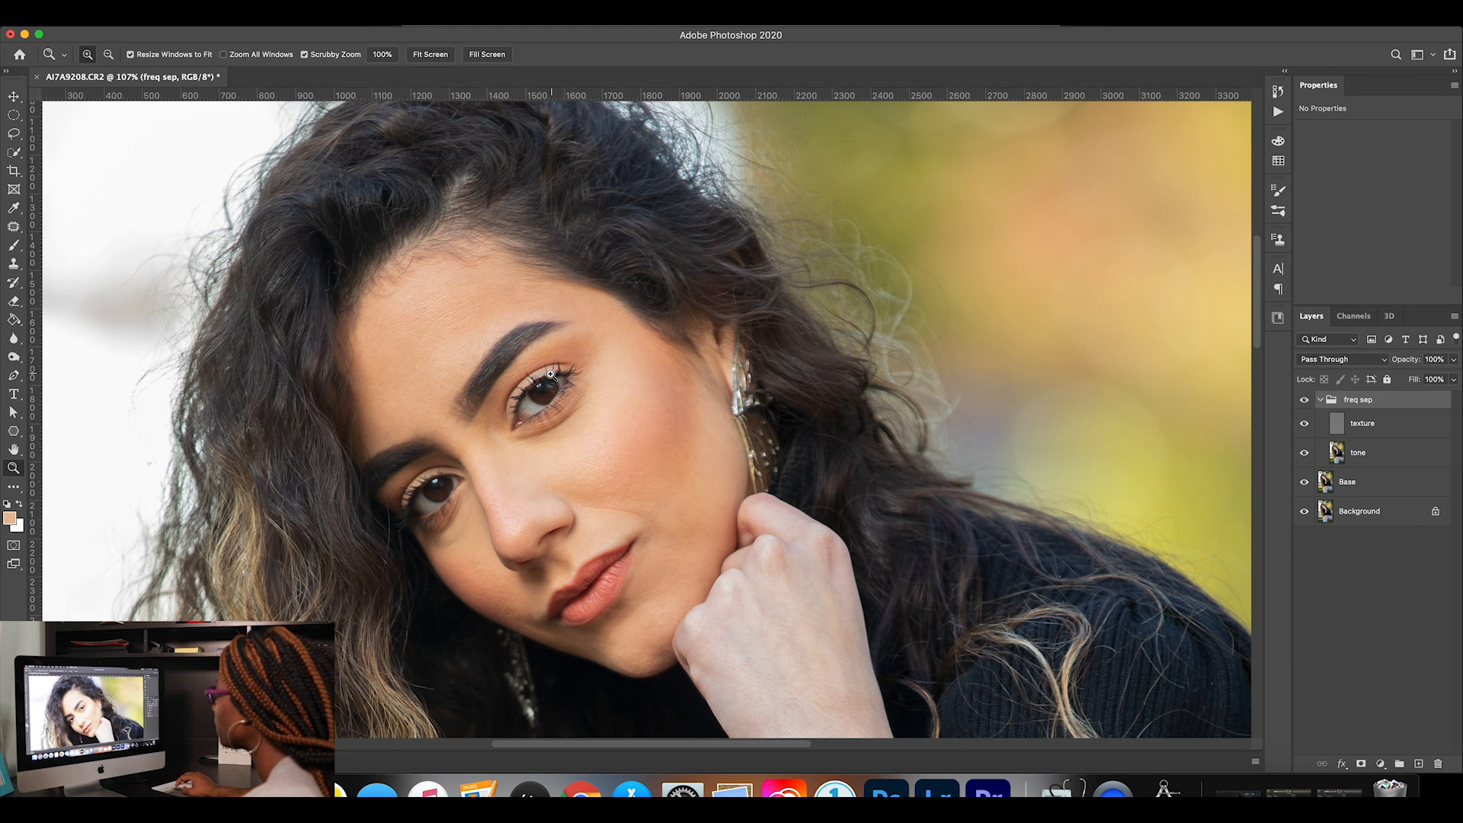
Hide the texture layer and lasso the forehead on the tone layer with a 30 px feather, an area about 820 by 645 px.
left_click_drag(586, 460, 597, 458)
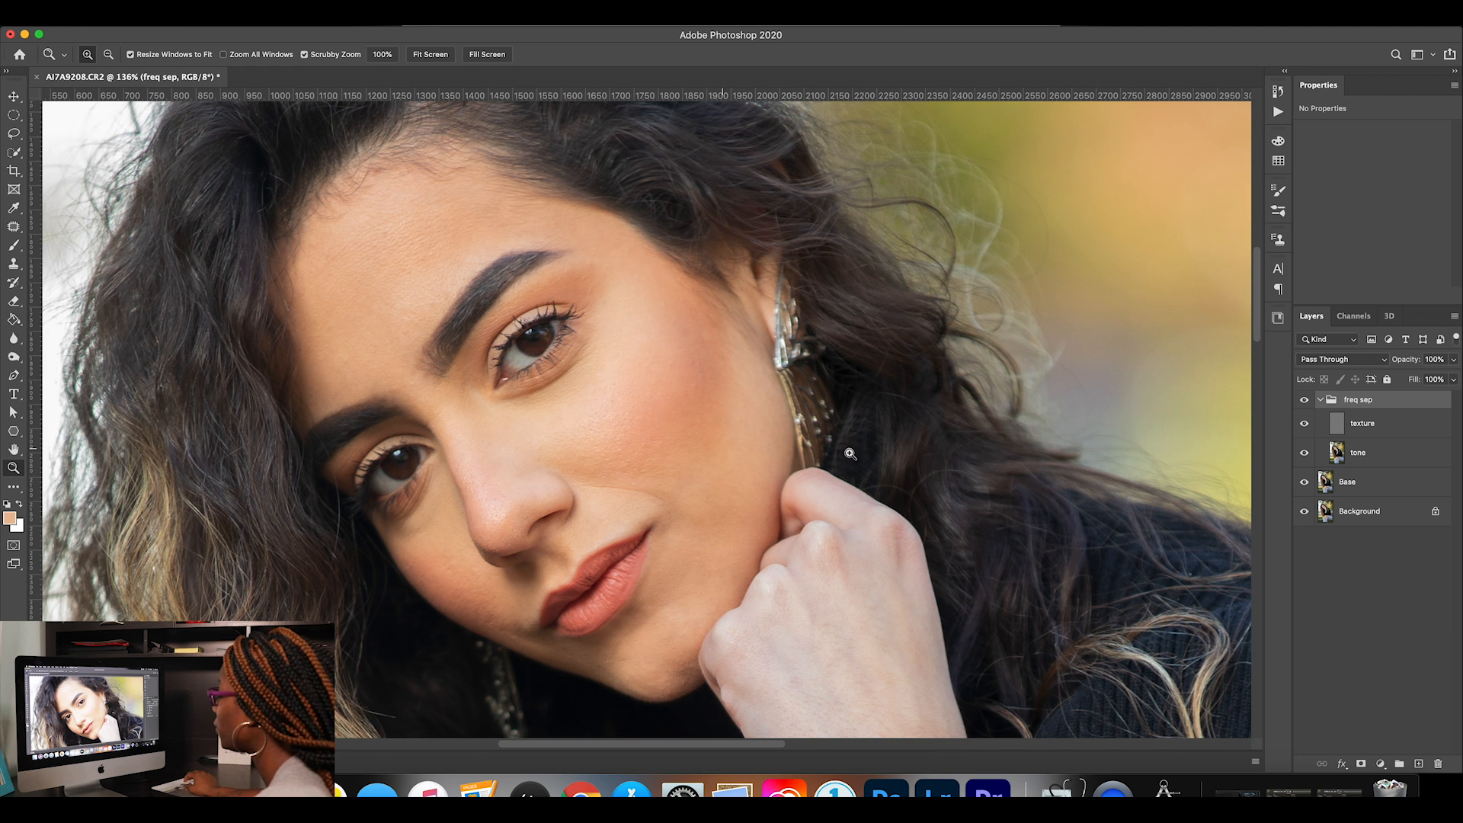
left_click(1305, 424)
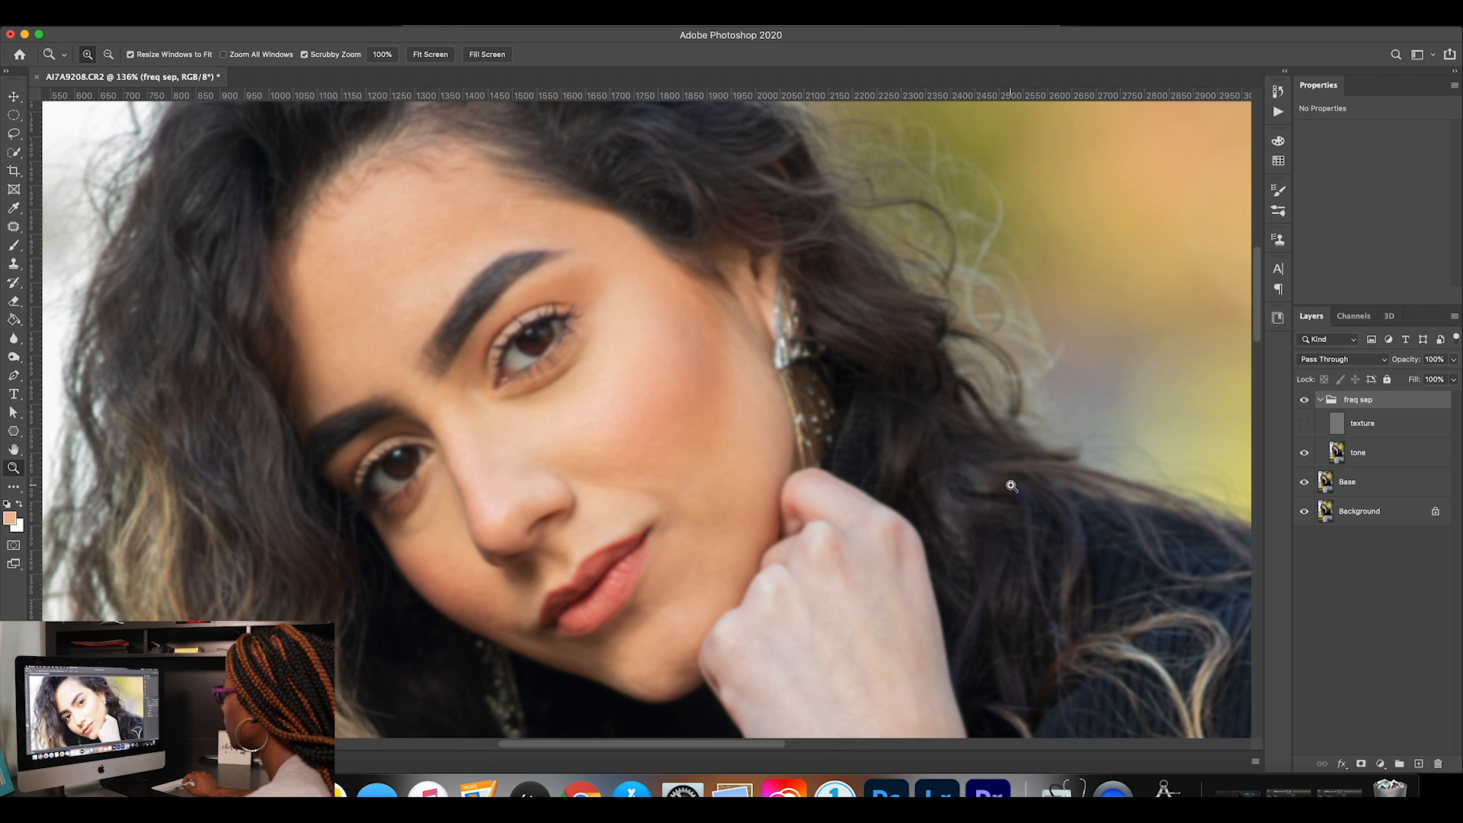
left_click(1403, 458)
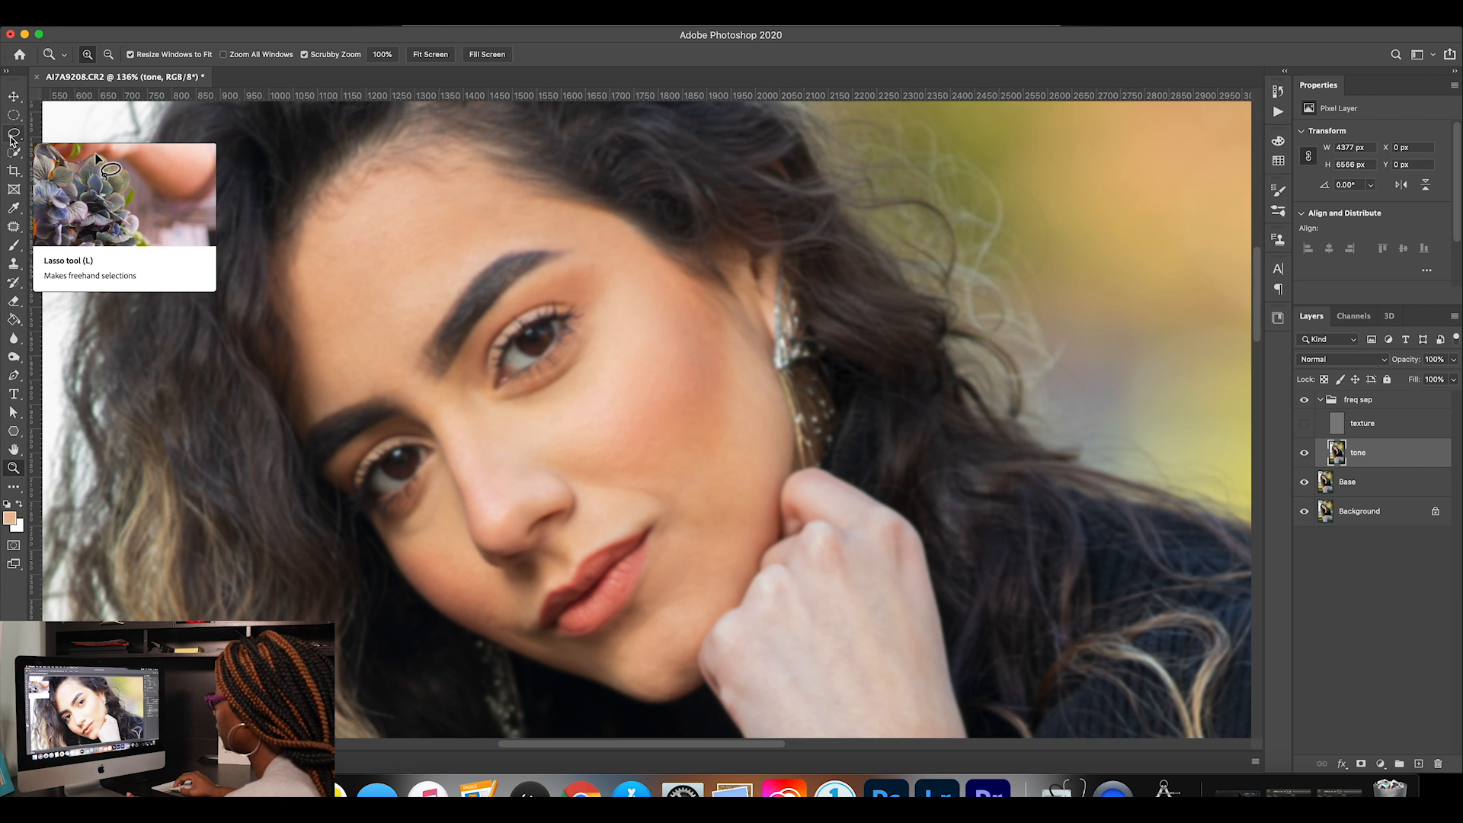
left_click(13, 135)
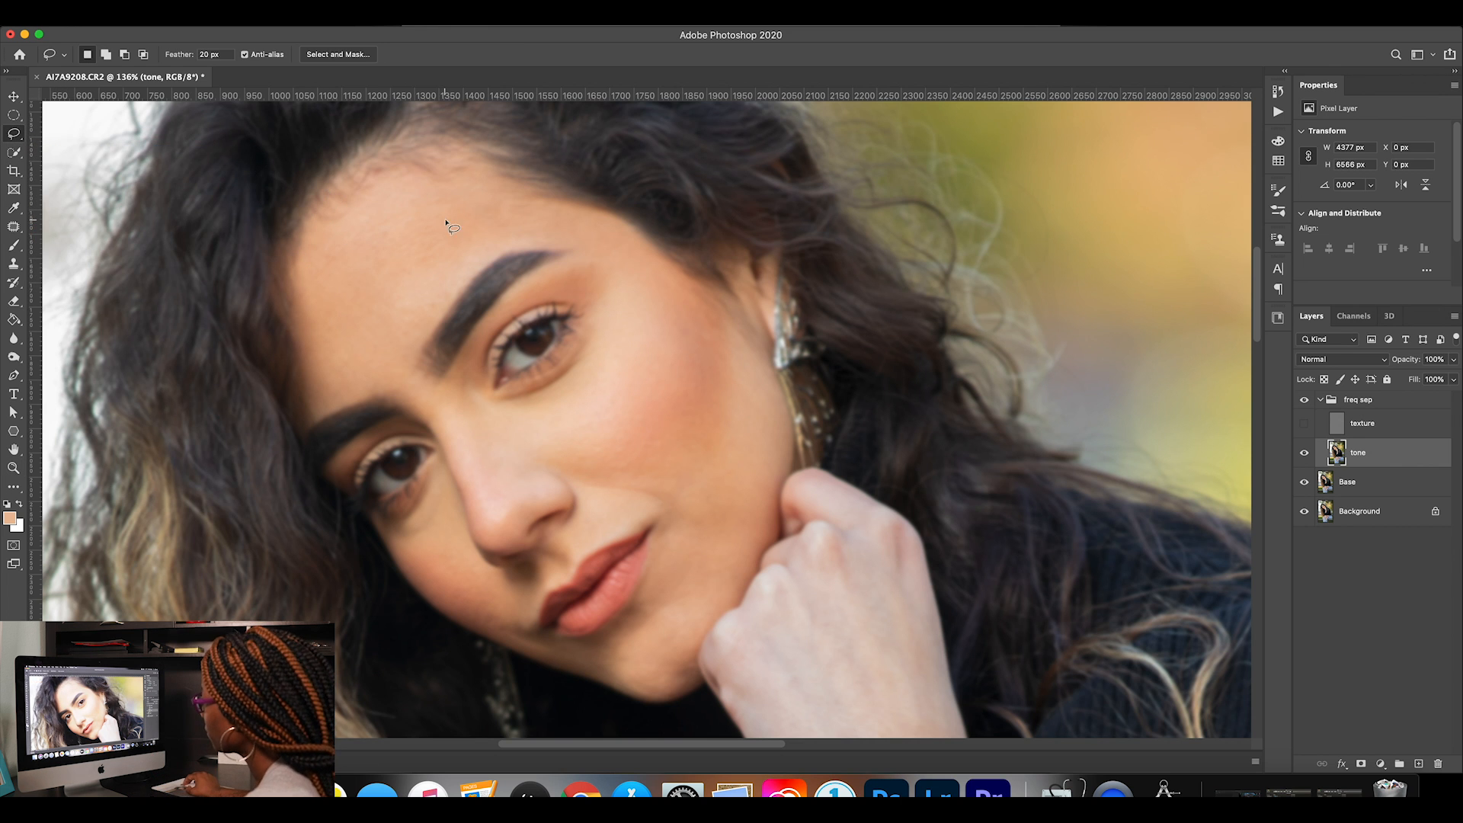
double_click(205, 54)
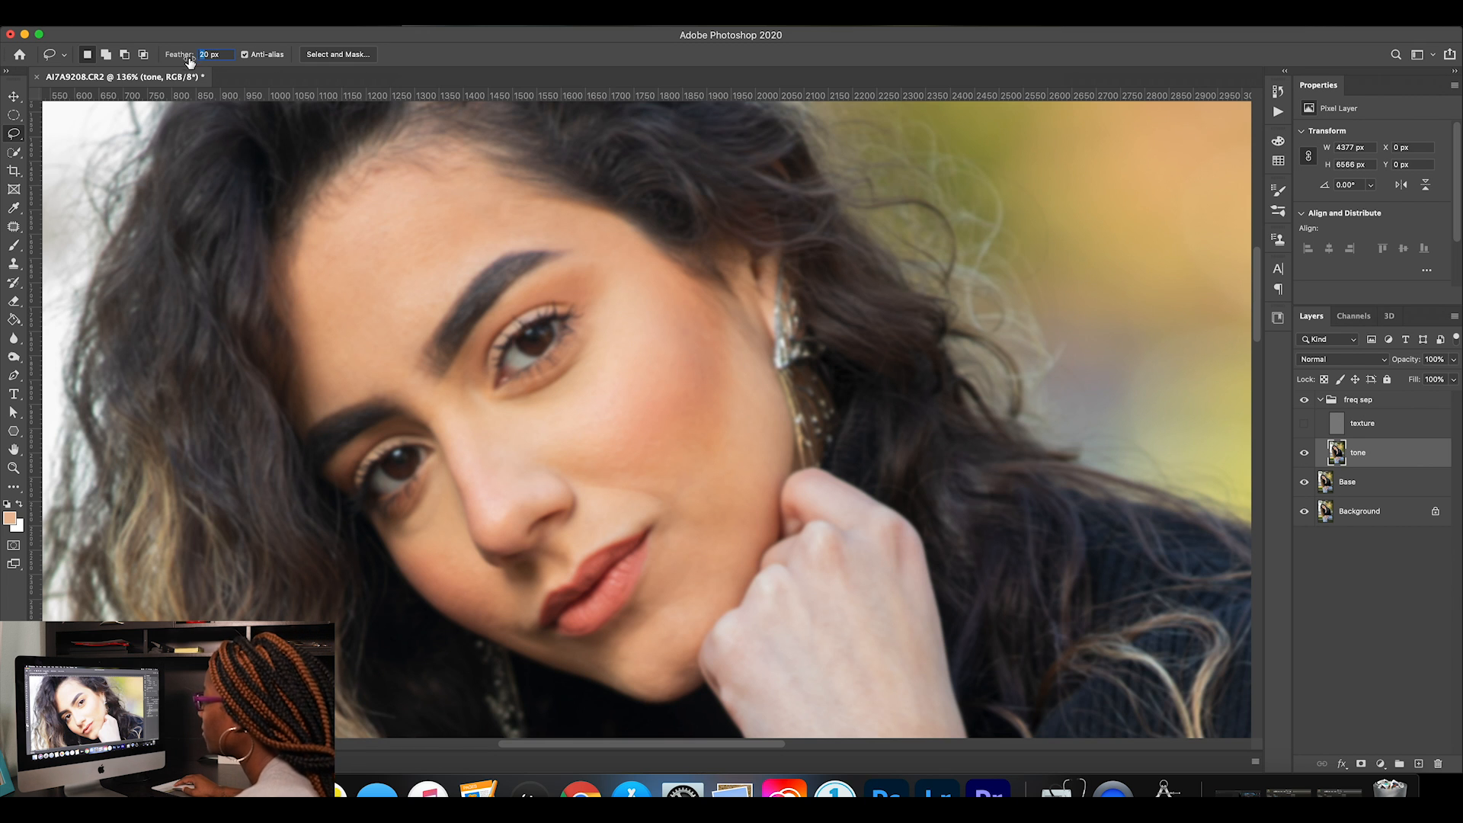
type("30")
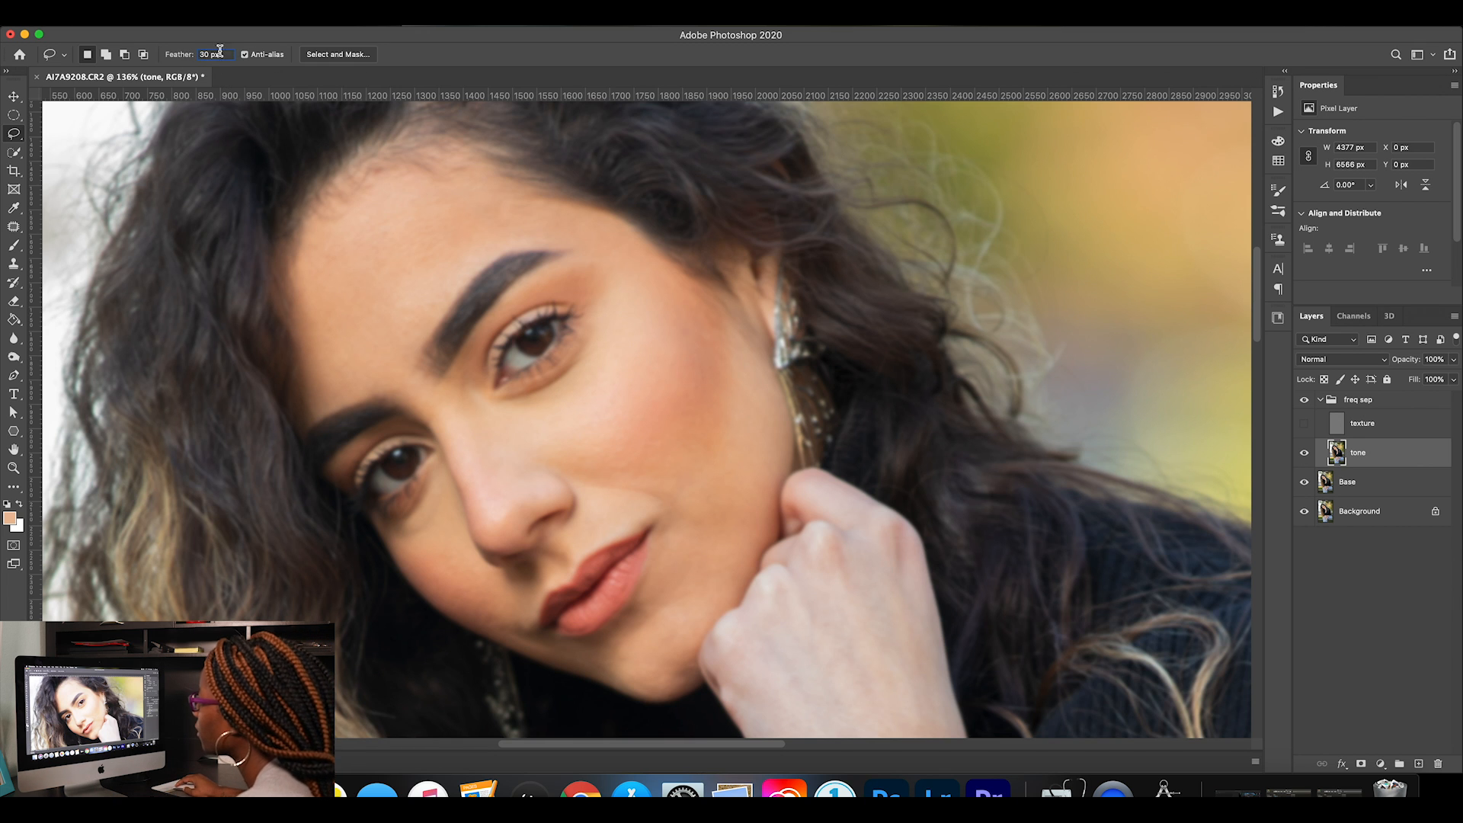
mouse_move(584, 244)
left_mouse_down()
mouse_move(487, 258)
mouse_move(419, 366)
mouse_move(305, 403)
mouse_move(300, 299)
mouse_move(328, 204)
mouse_move(381, 174)
mouse_move(496, 183)
mouse_move(612, 232)
mouse_move(599, 256)
mouse_move(585, 244)
left_mouse_up()
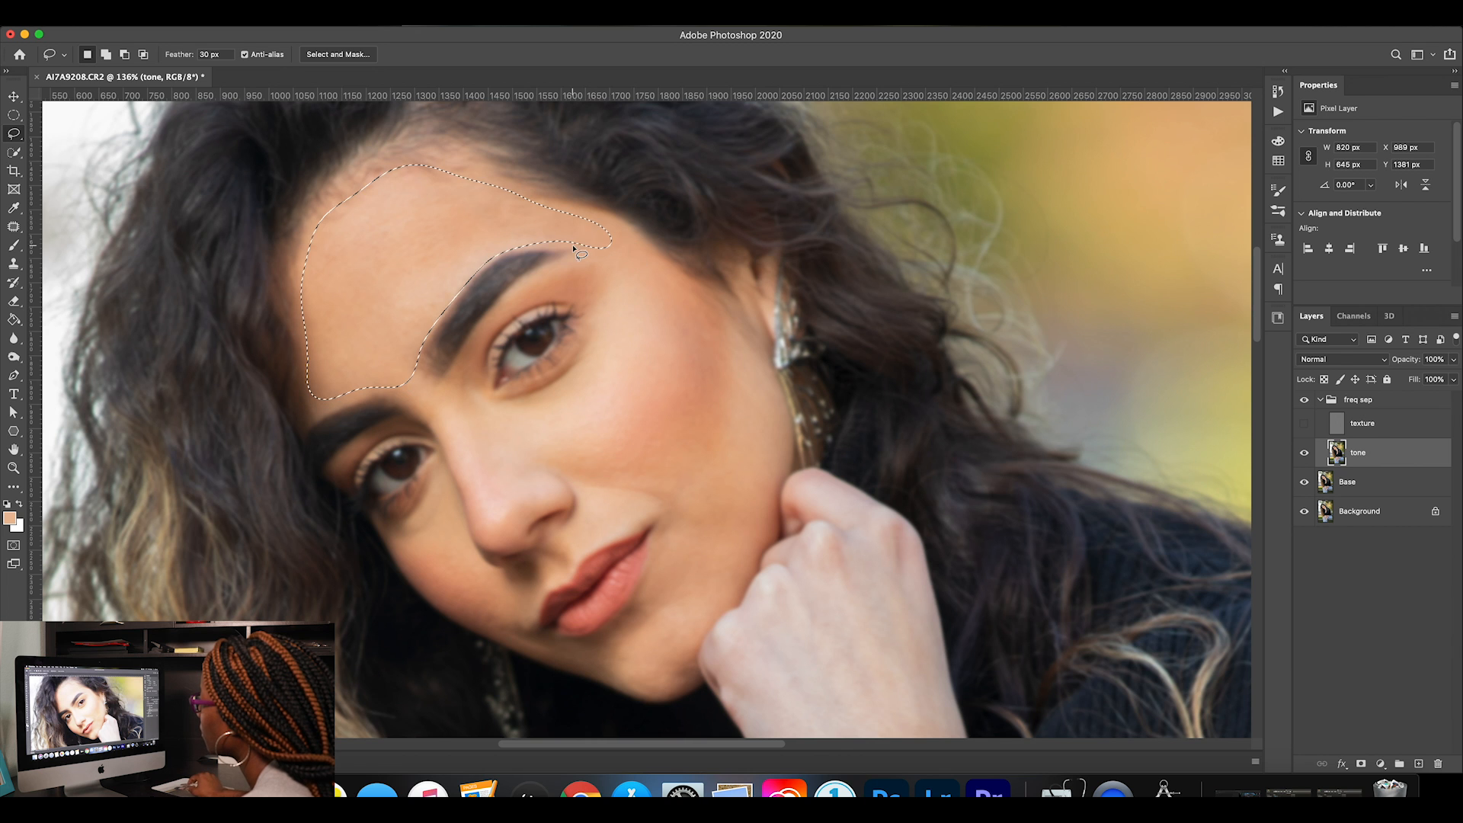
Smooth the selected forehead on the tone layer with a Gaussian Blur of 16.2 pixels radius.
left_click(340, 16)
mouse_move(524, 187)
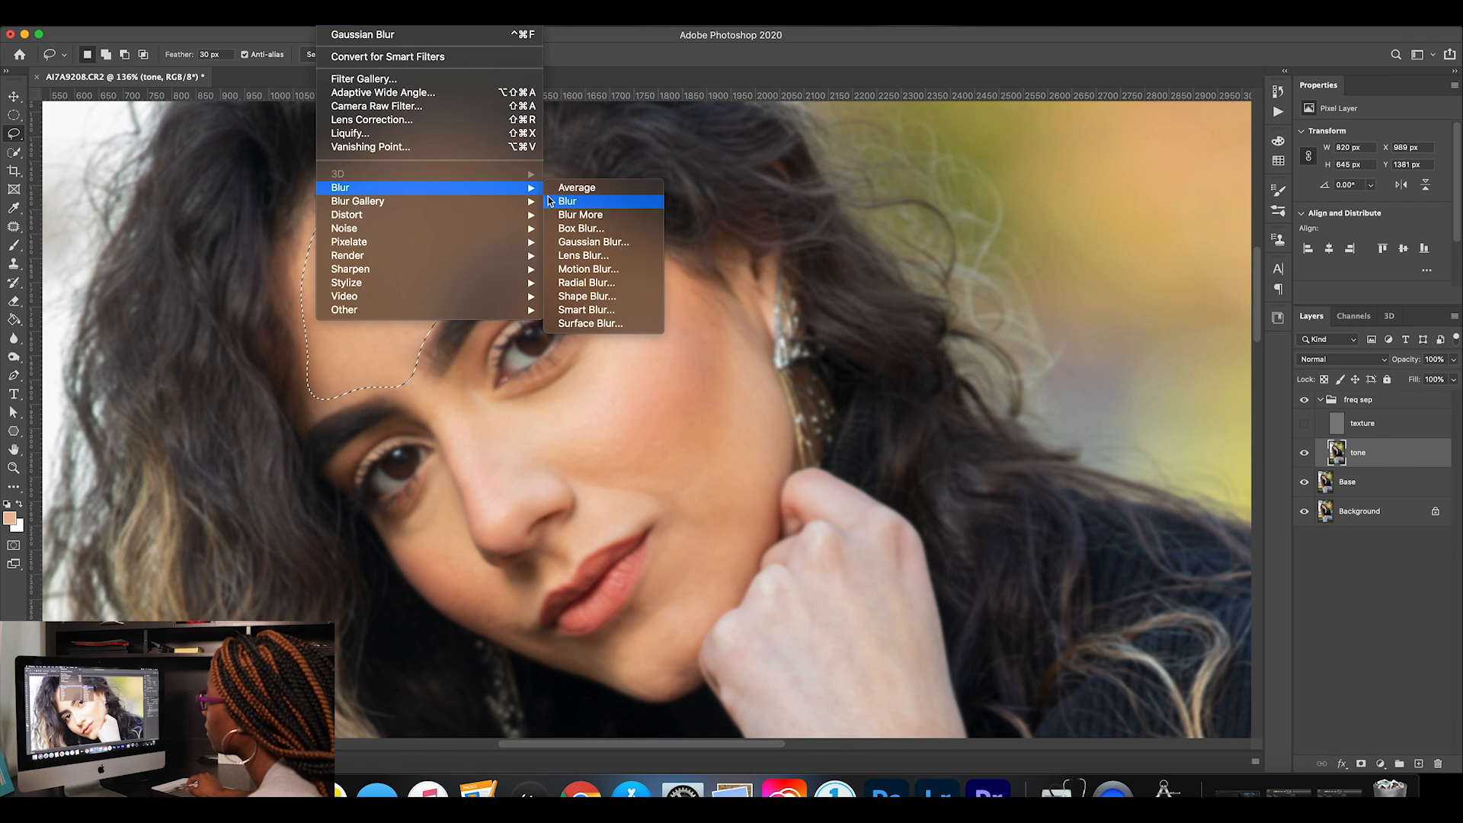
left_click(594, 242)
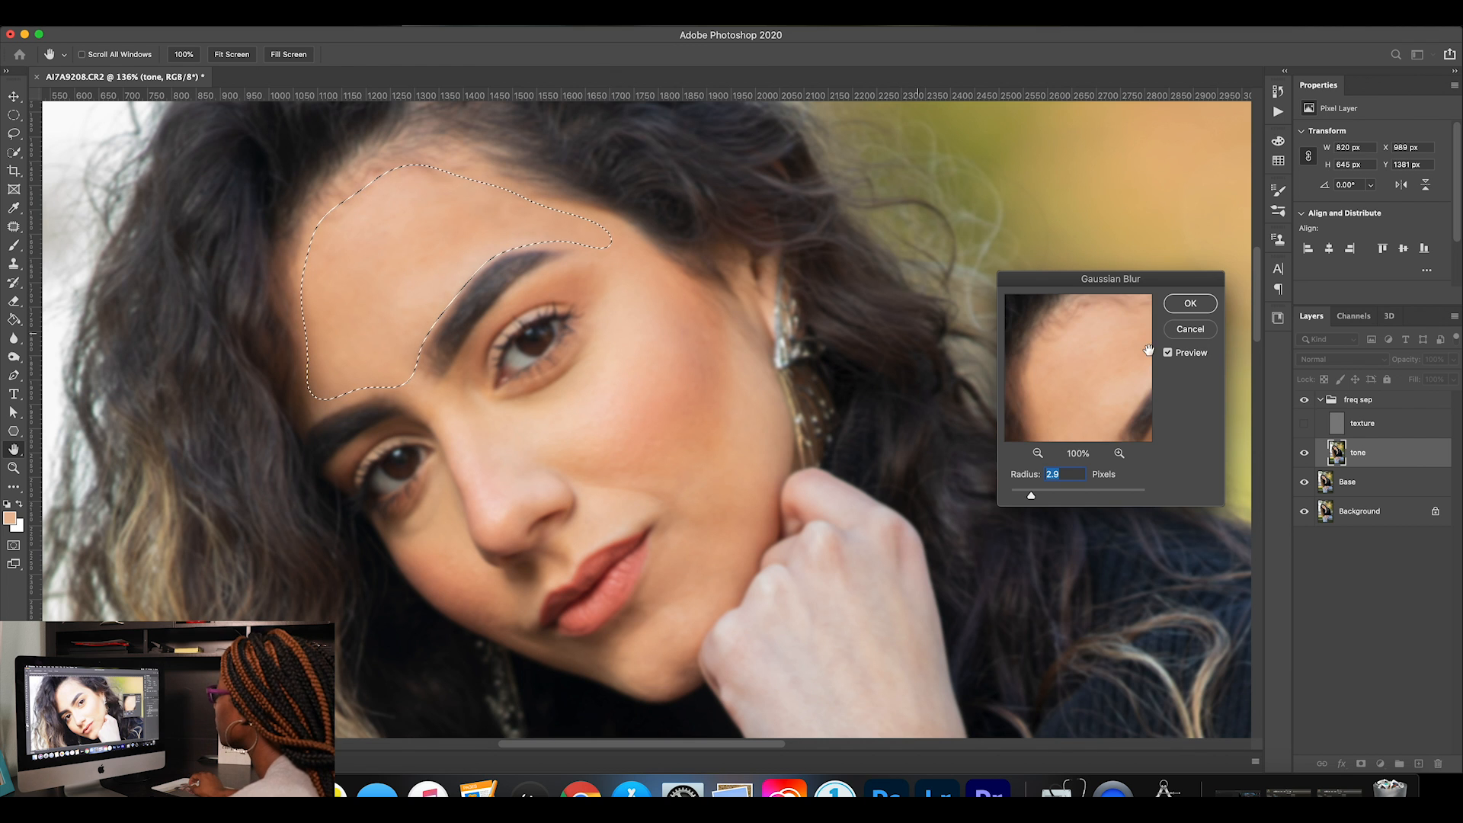
left_click_drag(1088, 336, 1062, 335)
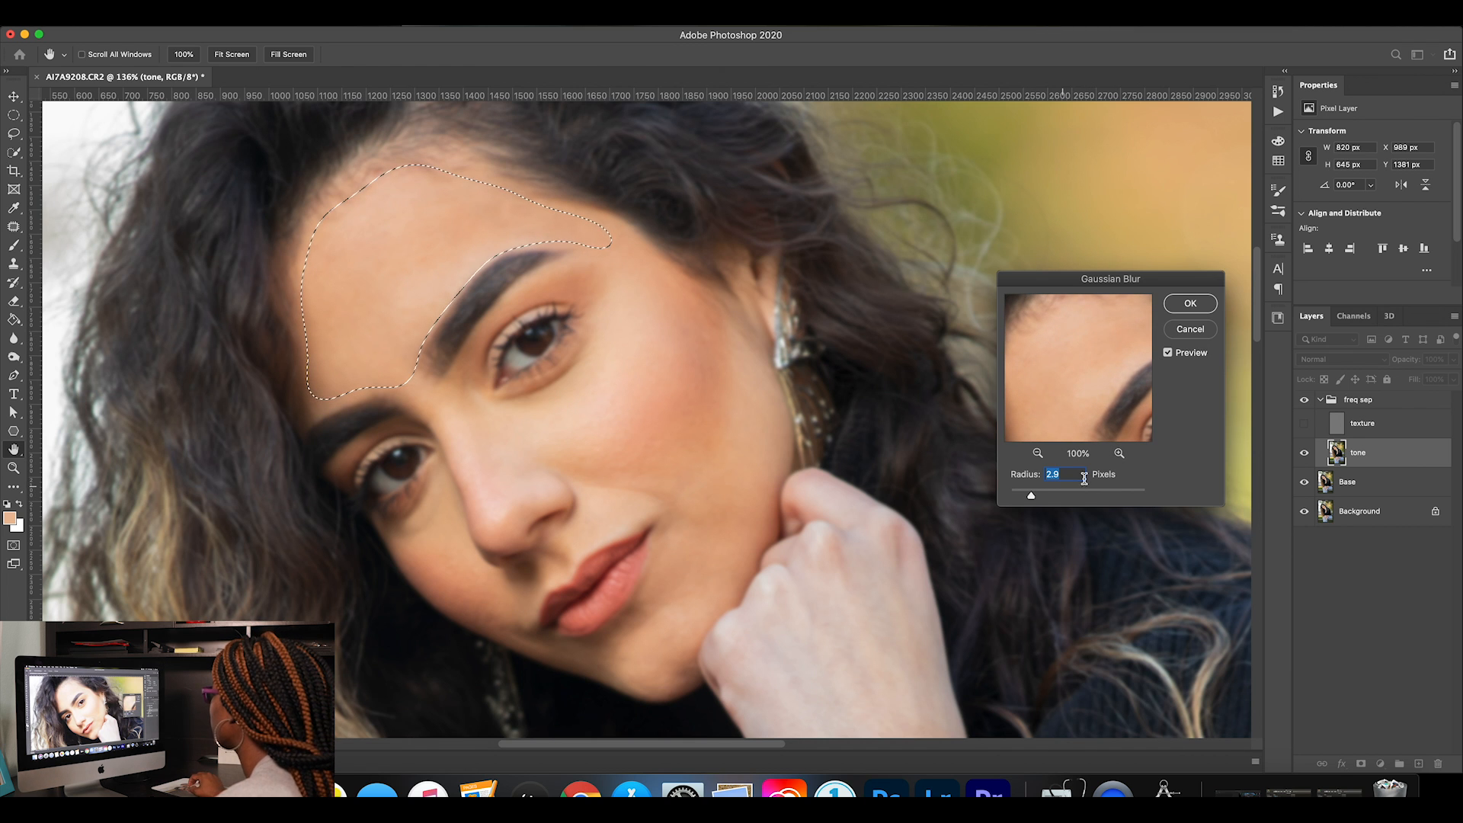
left_click(1038, 452)
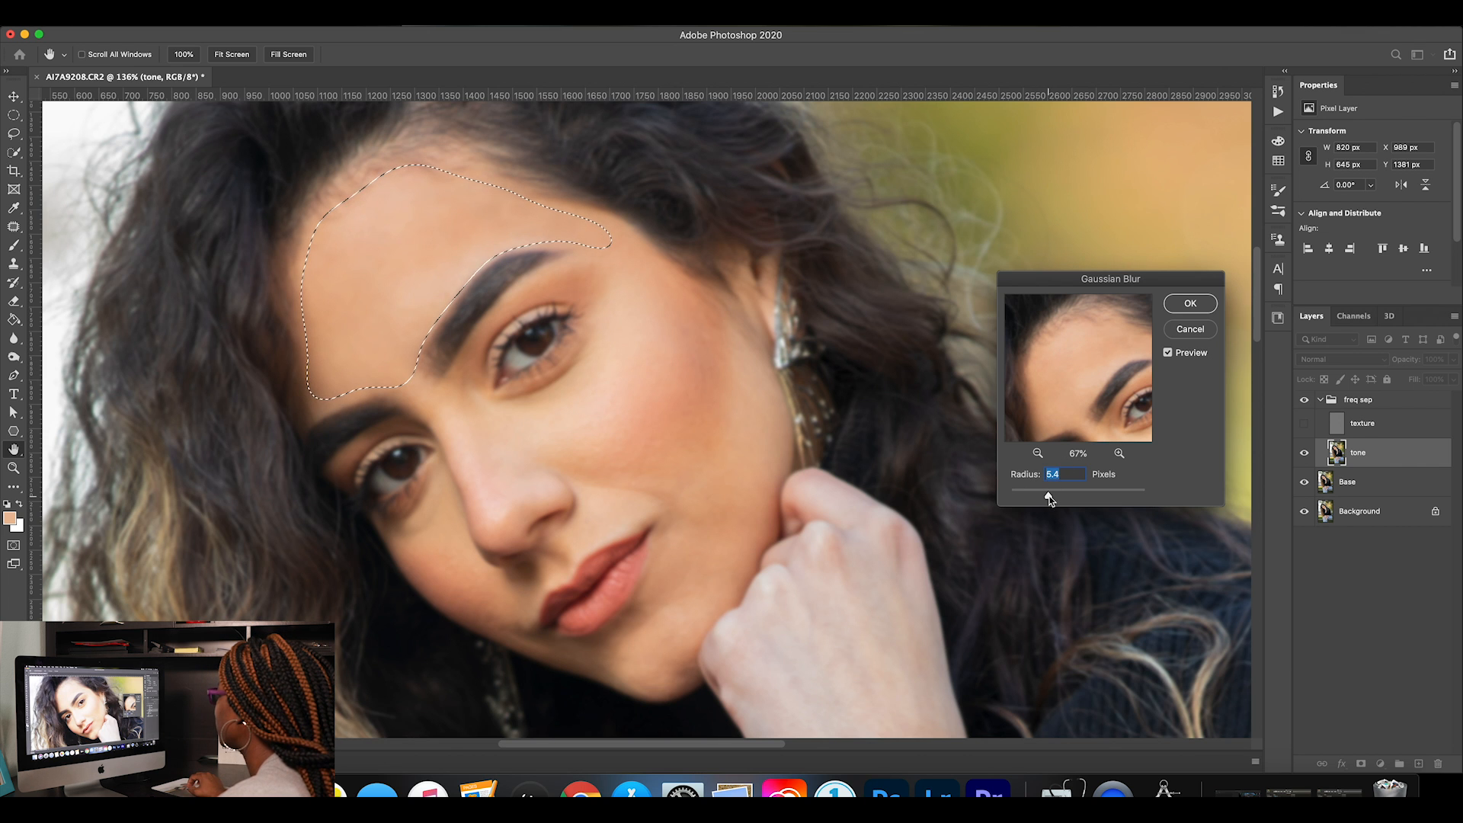
left_click_drag(1061, 496, 1064, 497)
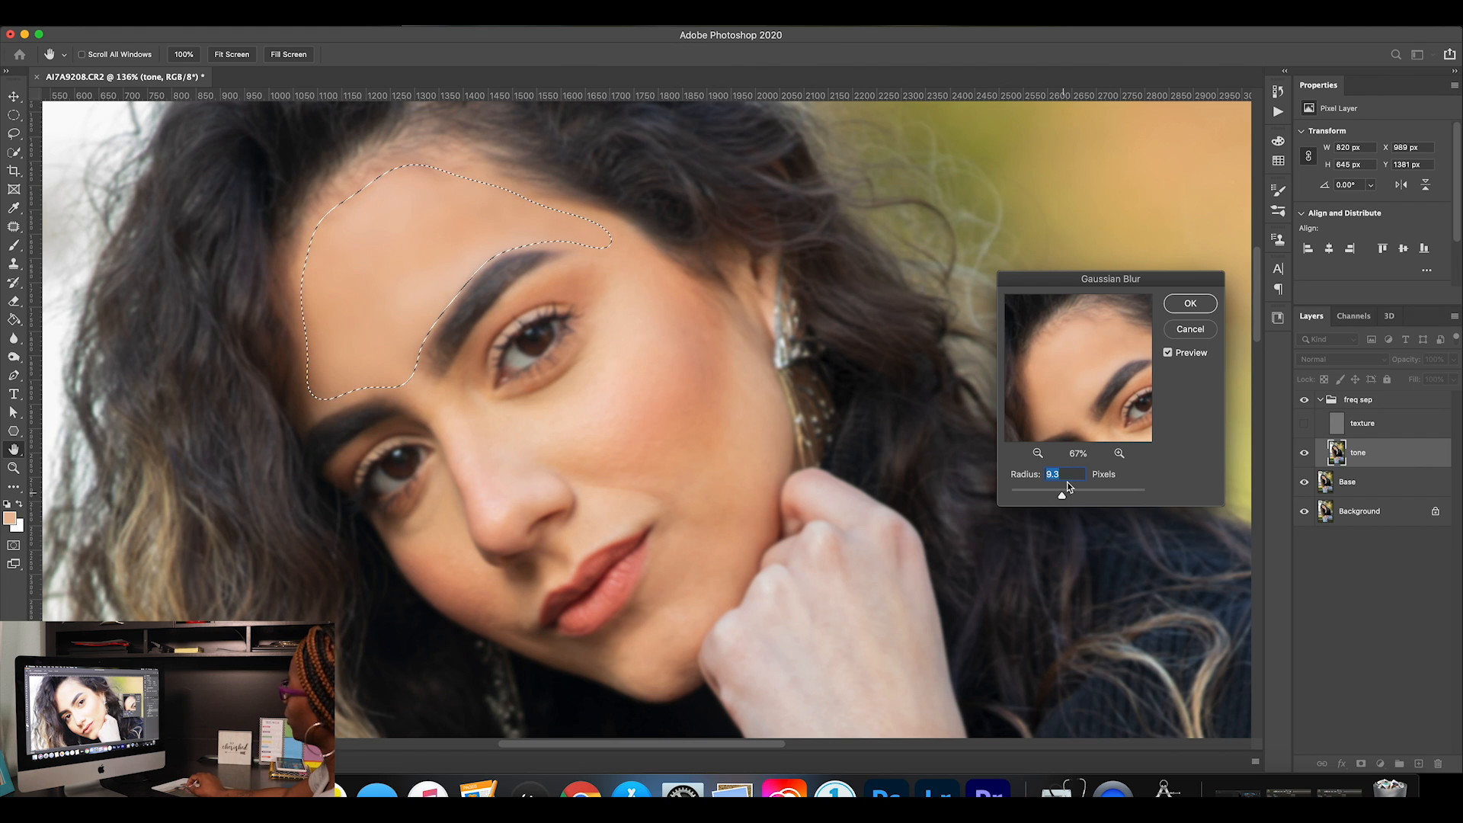
left_click_drag(1069, 498, 1073, 496)
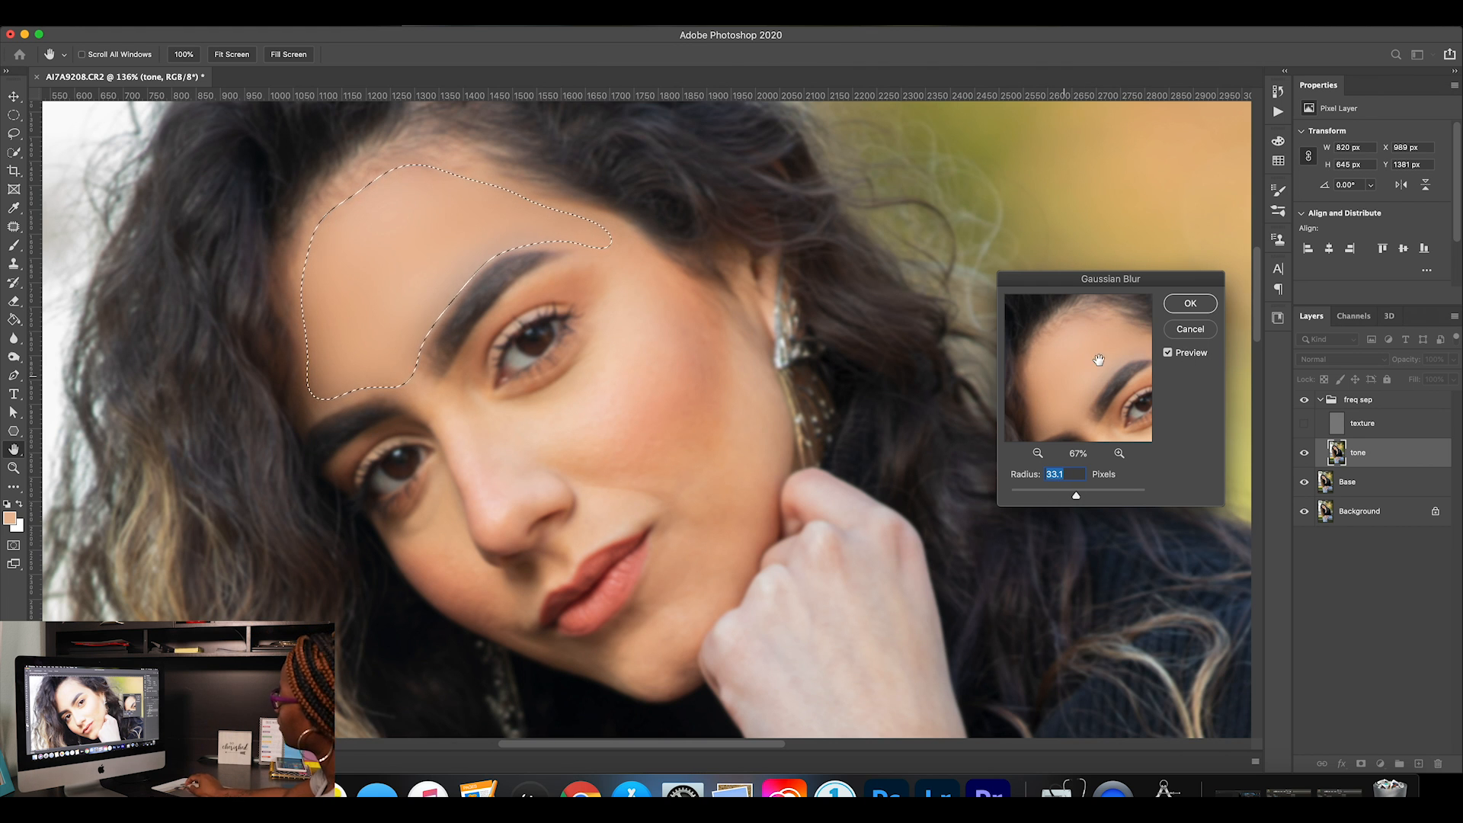
left_click_drag(1075, 492, 1069, 492)
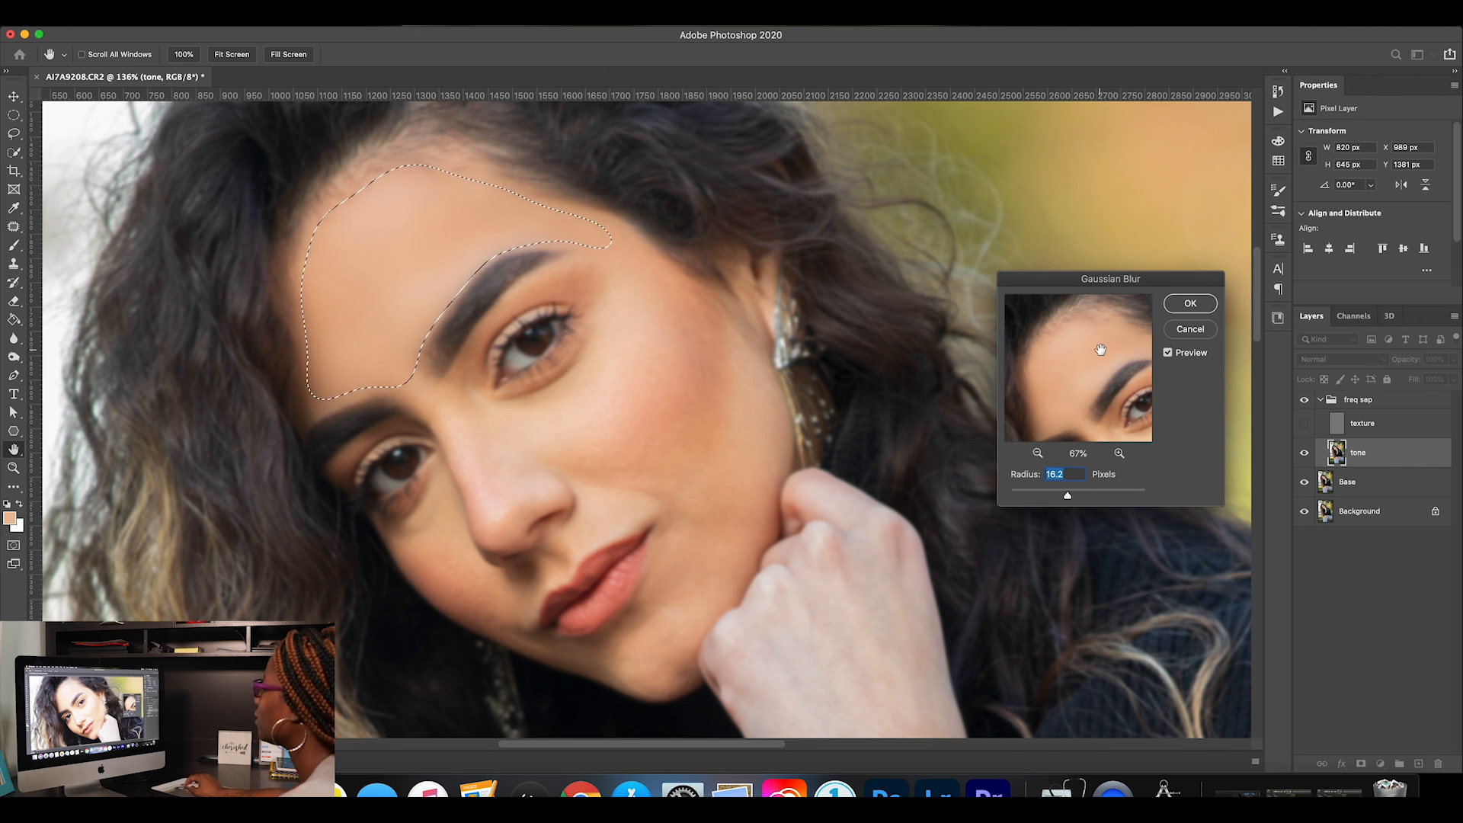
left_click(1190, 304)
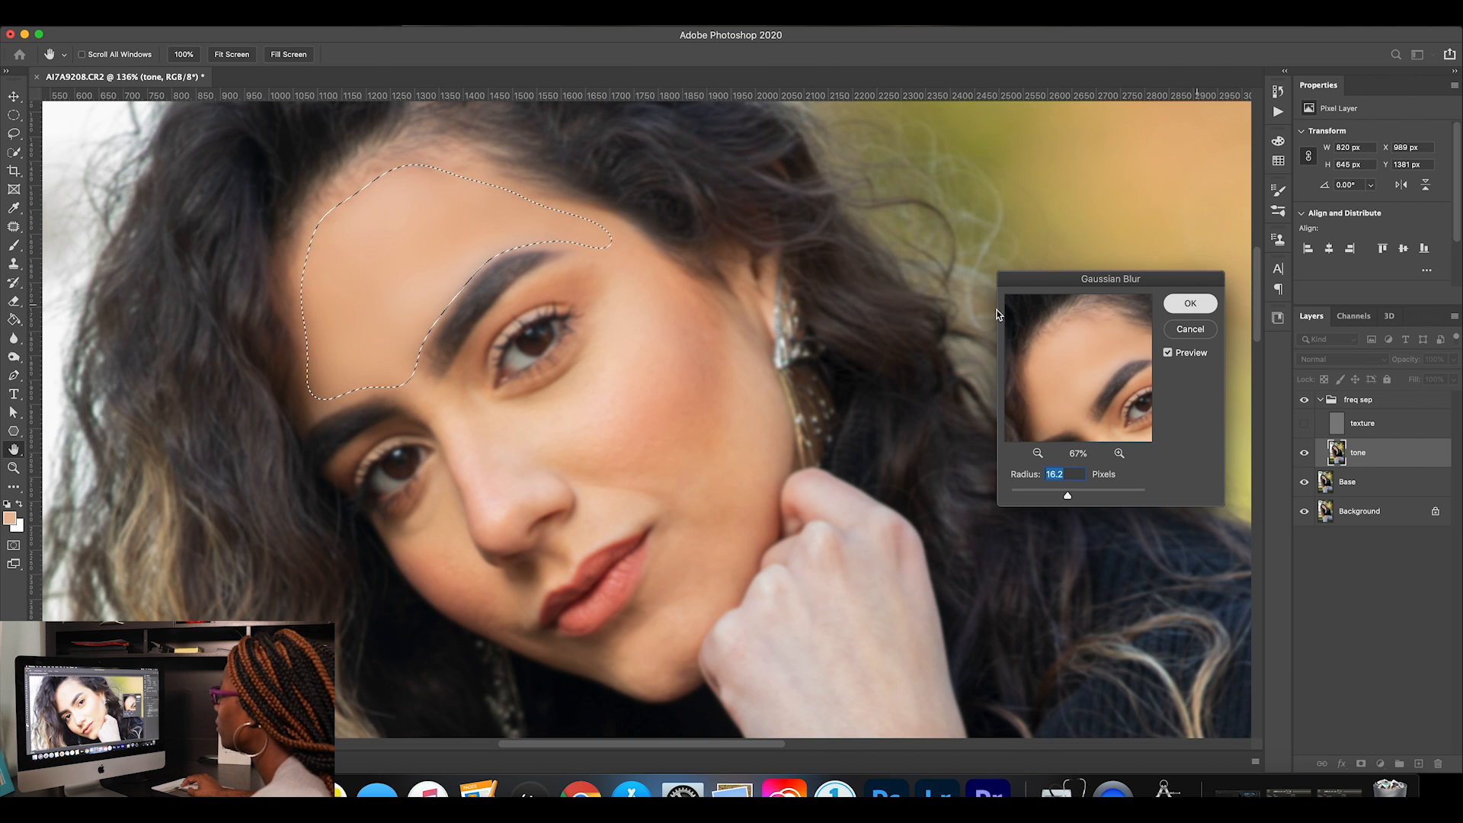
Deselect the smoothed forehead area and turn the texture layer's visibility back on.
key("l")
key("ctrl+d")
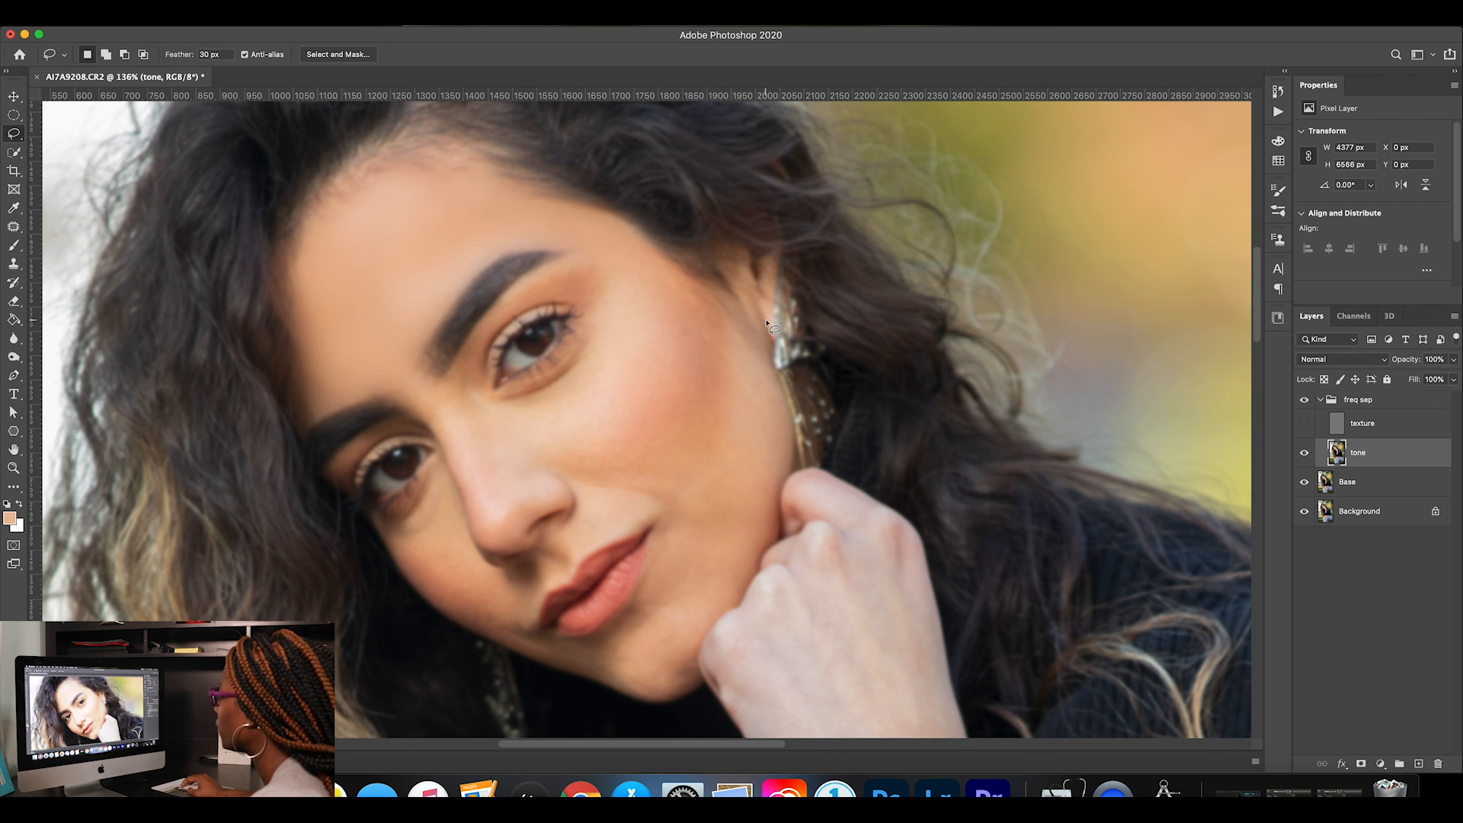
left_click(1305, 424)
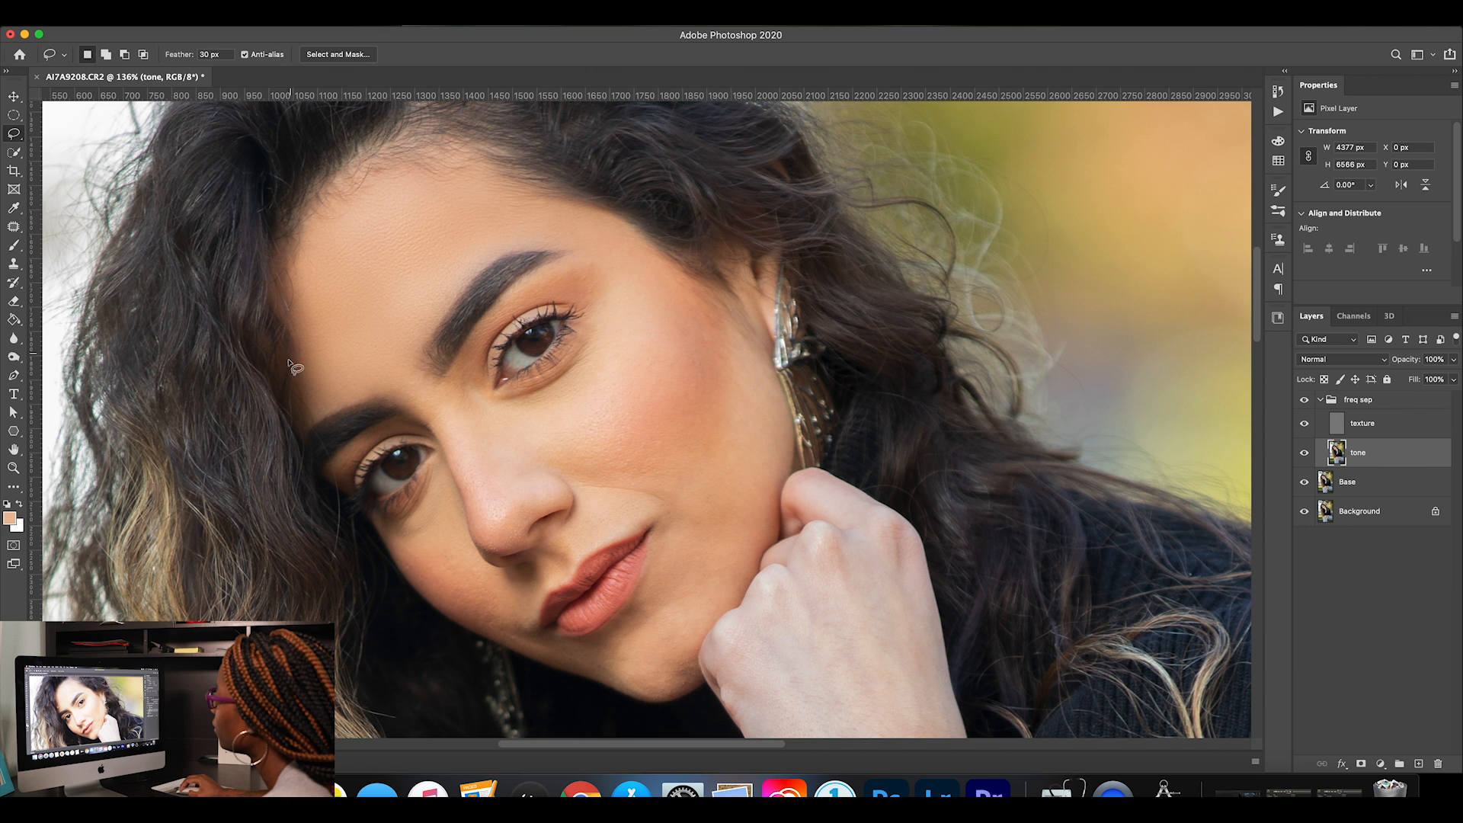
Compare the forehead up close with the freq sep group hidden and shown, leaving the group visible.
left_click(14, 468)
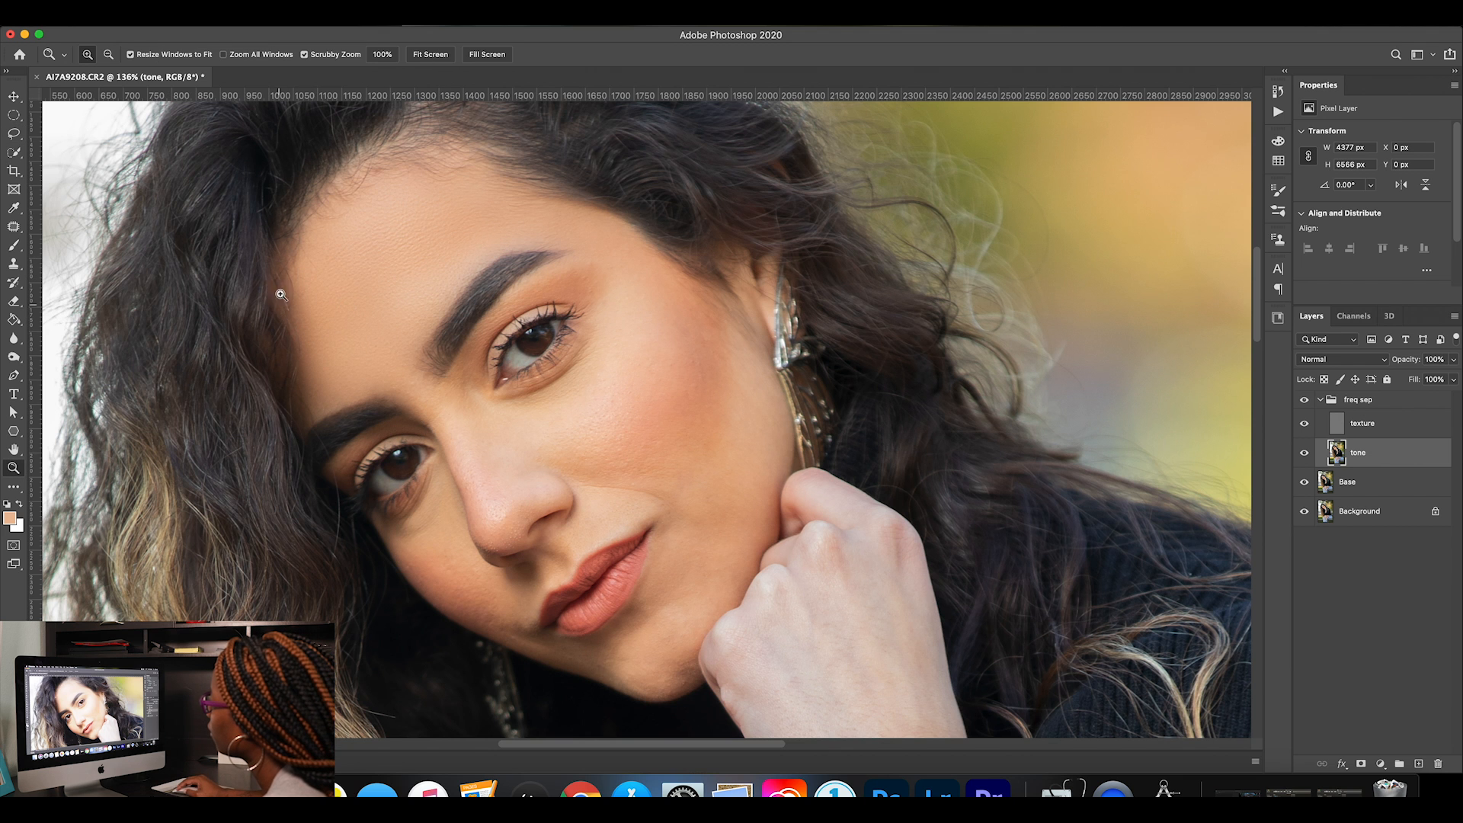
mouse_move(365, 225)
left_mouse_down()
mouse_move(461, 222)
mouse_move(426, 368)
mouse_move(435, 346)
left_mouse_up()
left_click(1303, 401)
left_click(1303, 401)
left_click(1304, 401)
left_click(1304, 401)
left_click(1304, 401)
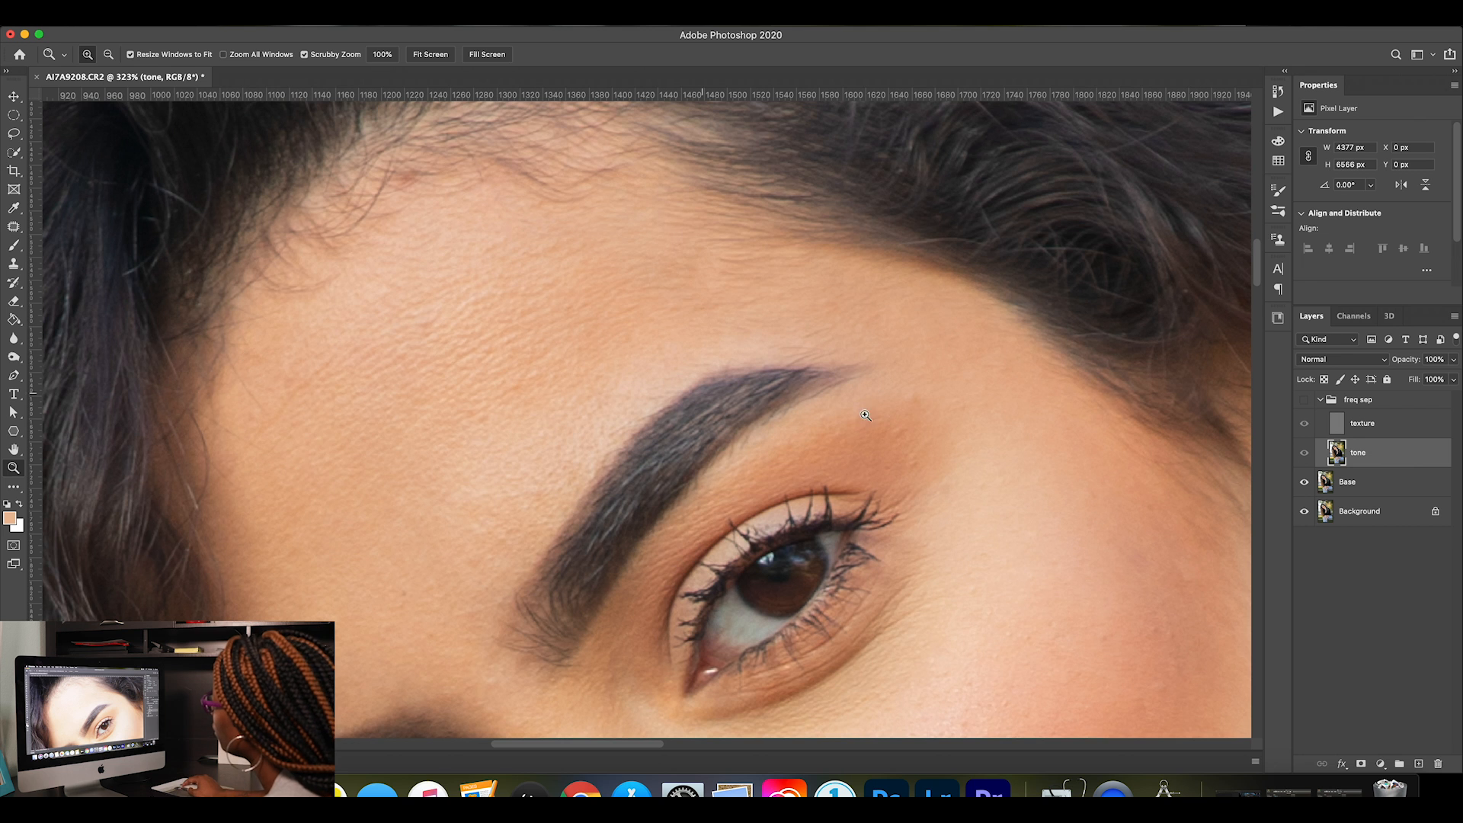
left_click(1304, 401)
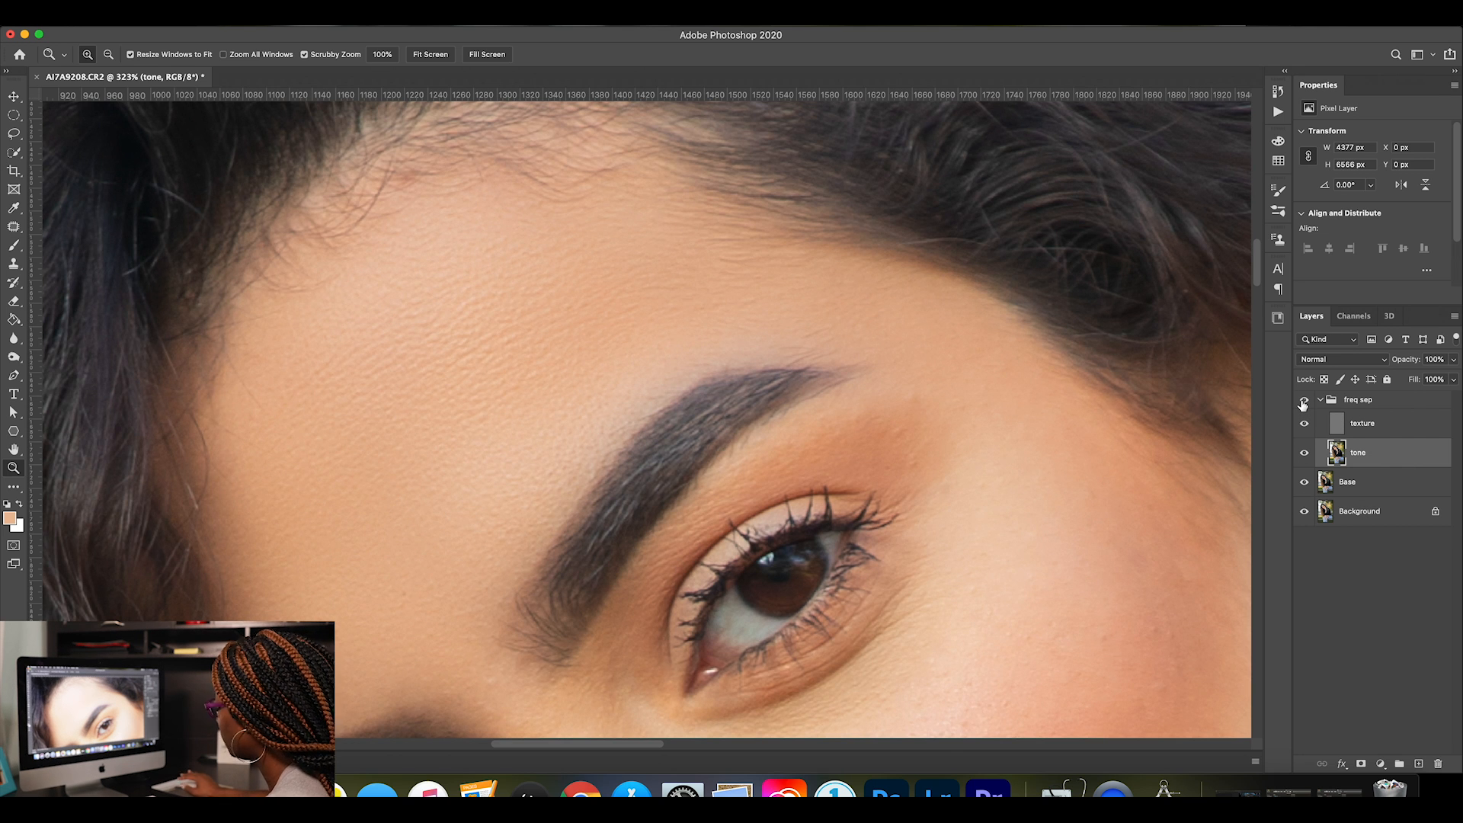
Fit the whole portrait in view and compare it with the freq sep group off and on.
key("super+0")
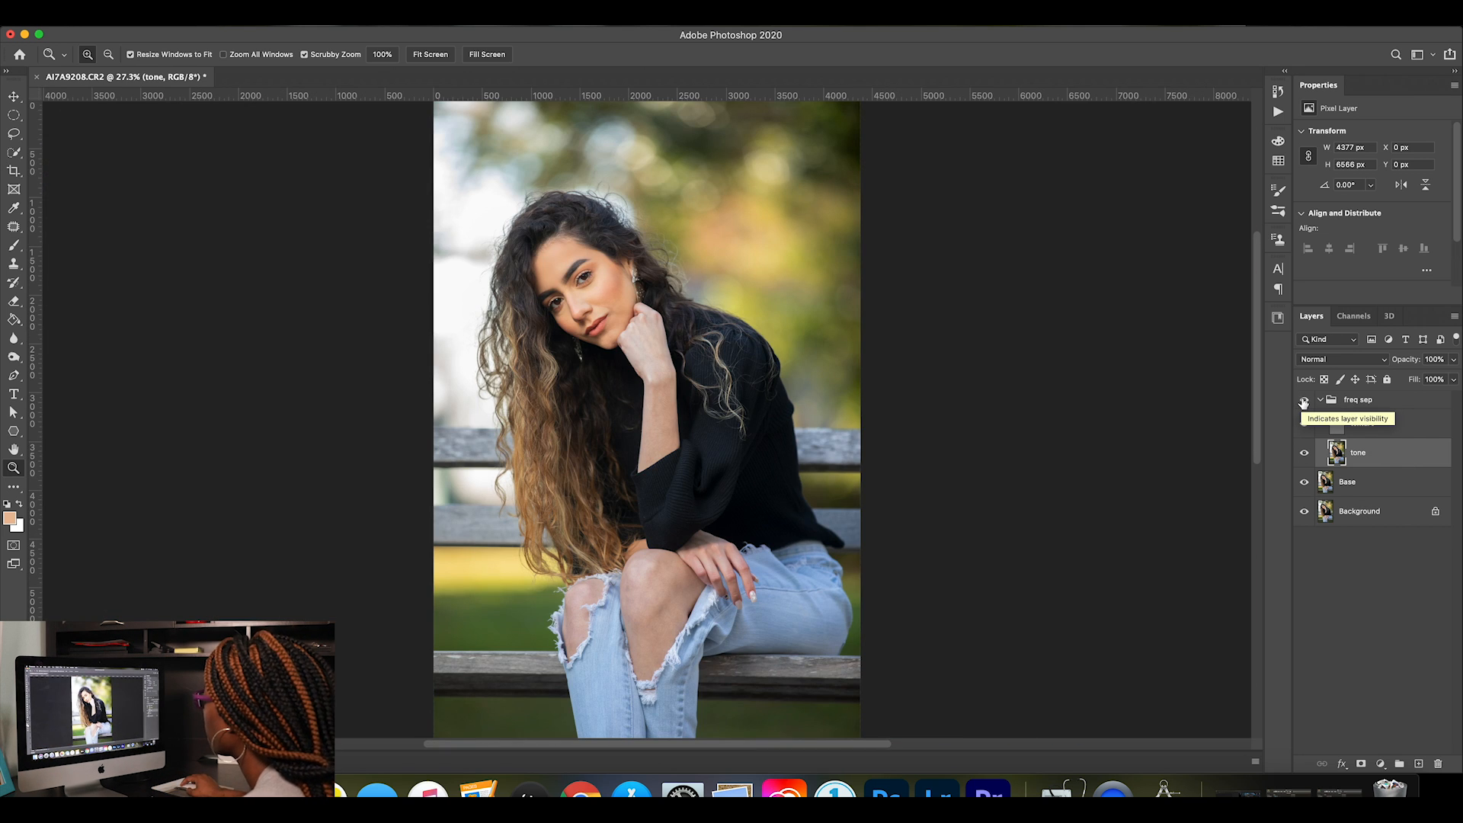
left_click(1303, 402)
left_click(1304, 401)
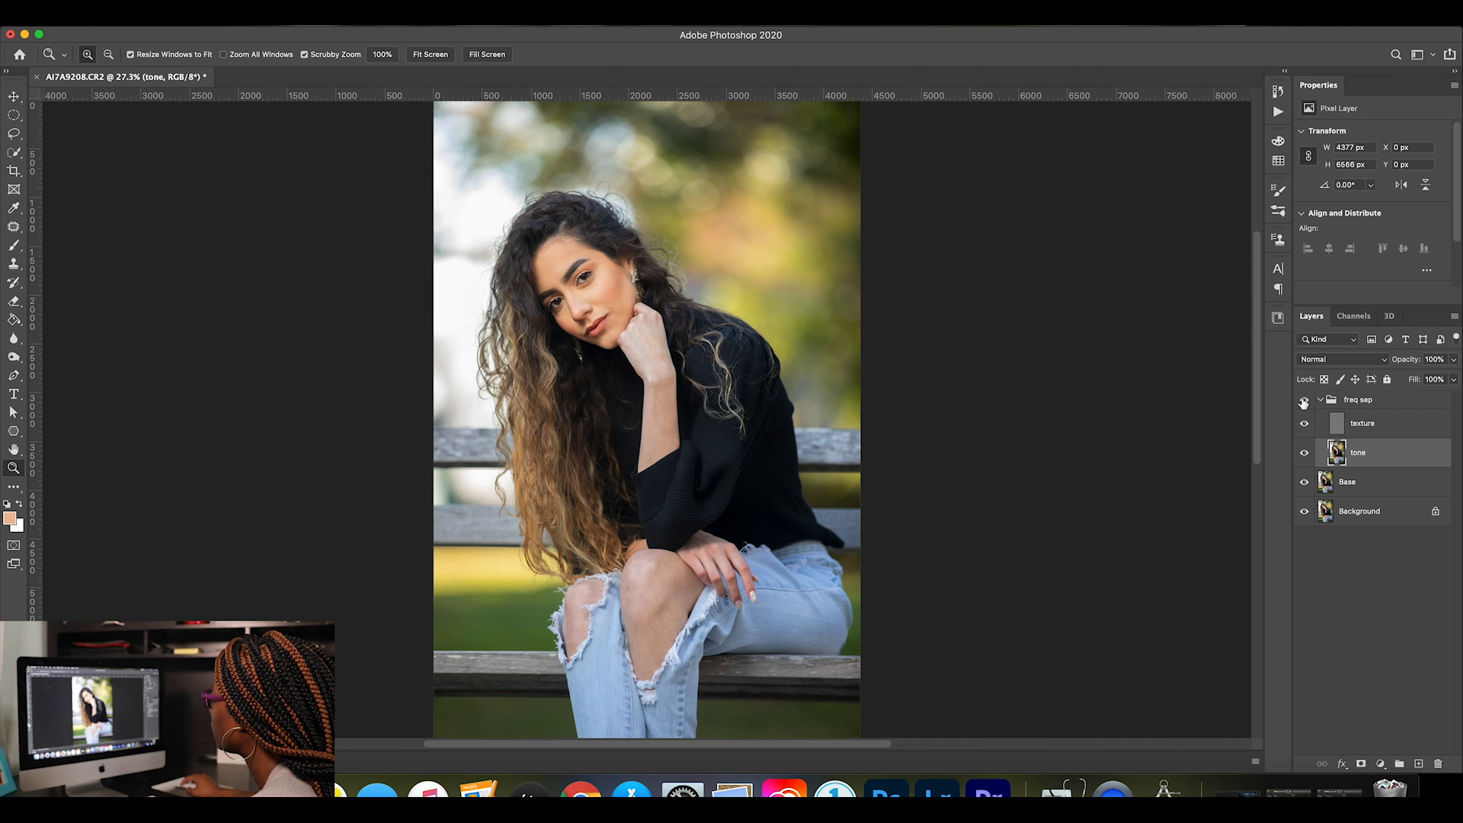
Hide the texture layer and lasso the skin beside and under the subject's left eye with a 30 px feather, about 516 by 574 px.
left_click(13, 468)
left_click_drag(588, 231, 665, 253)
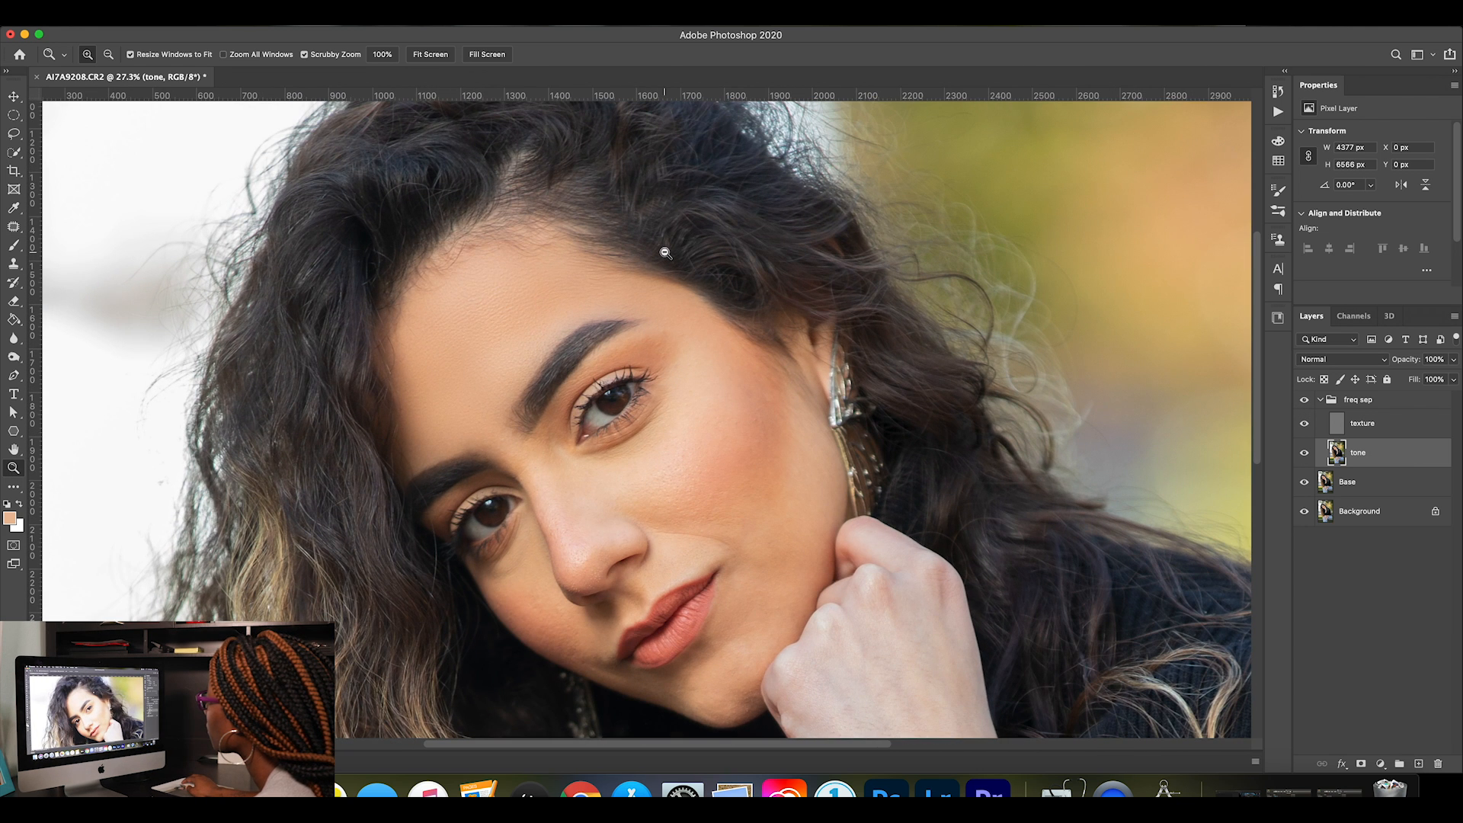
left_click(1305, 426)
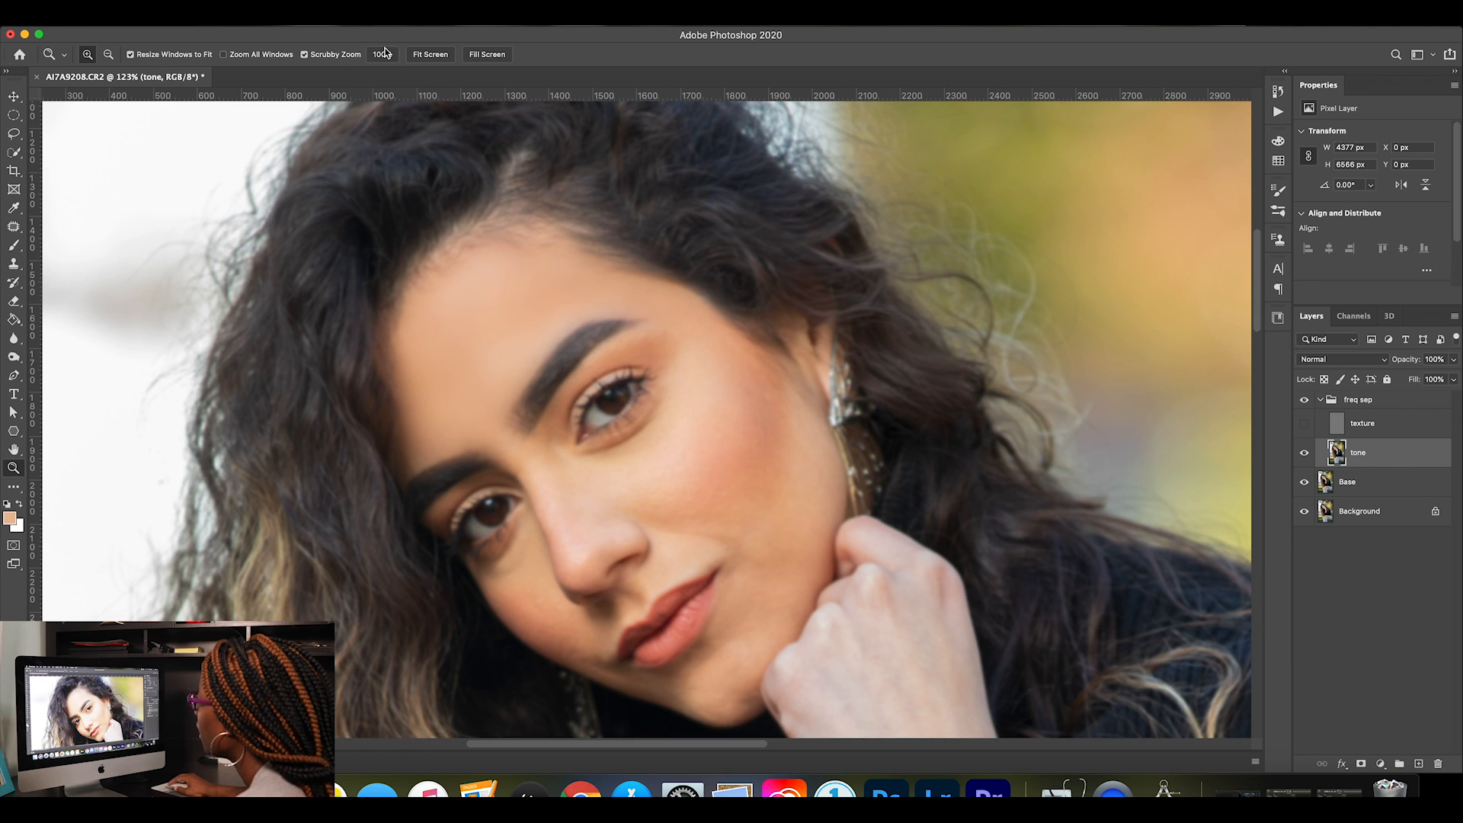
left_click(331, 28)
left_click(15, 138)
left_click(14, 134)
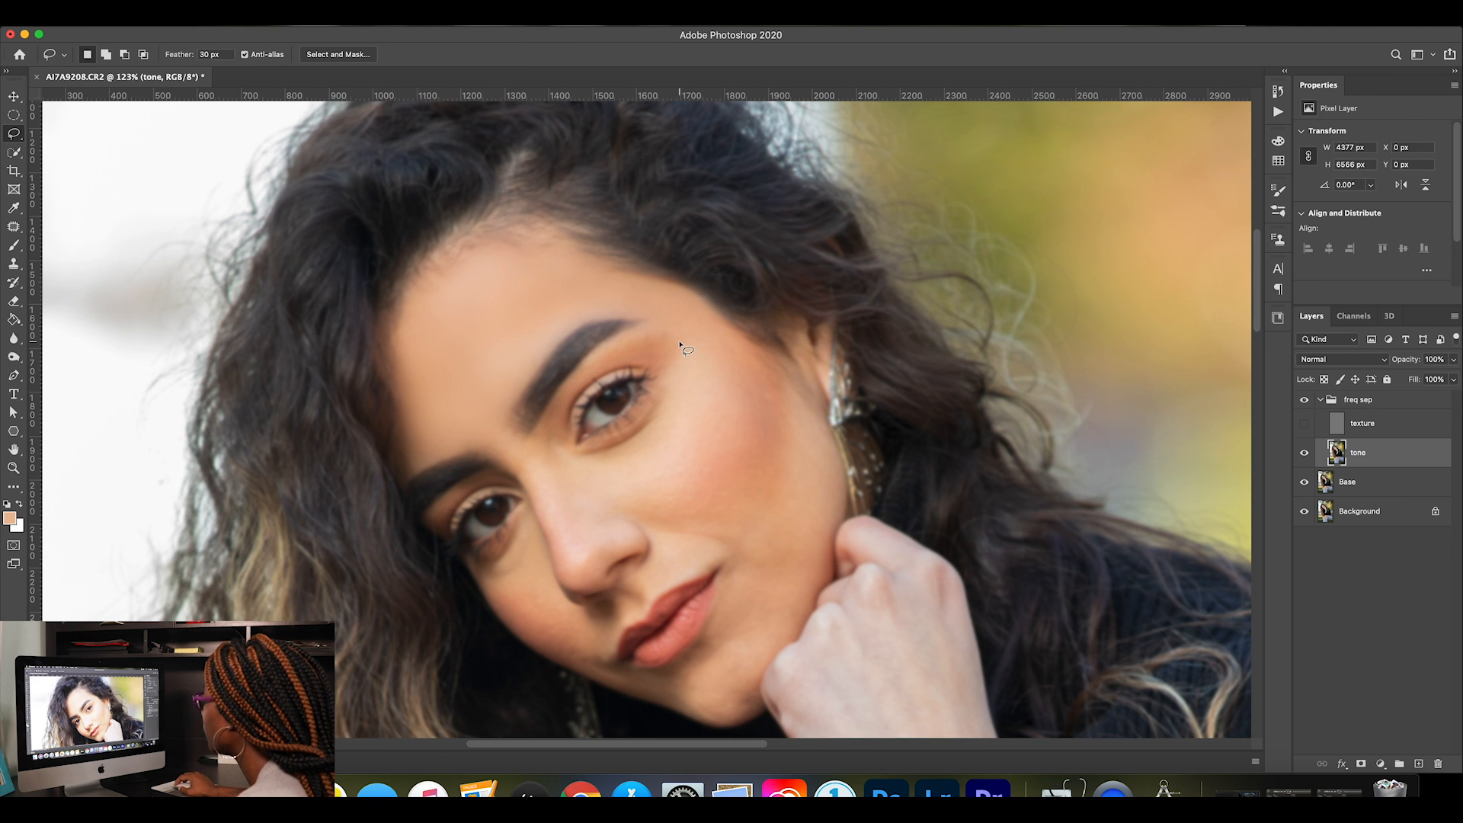
mouse_move(674, 365)
left_mouse_down()
mouse_move(642, 428)
mouse_move(583, 449)
mouse_move(636, 471)
left_mouse_up()
mouse_move(654, 417)
left_mouse_down()
mouse_move(574, 455)
mouse_move(642, 494)
mouse_move(684, 490)
mouse_move(724, 454)
mouse_move(740, 401)
mouse_move(720, 319)
mouse_move(671, 315)
mouse_move(644, 427)
left_mouse_up()
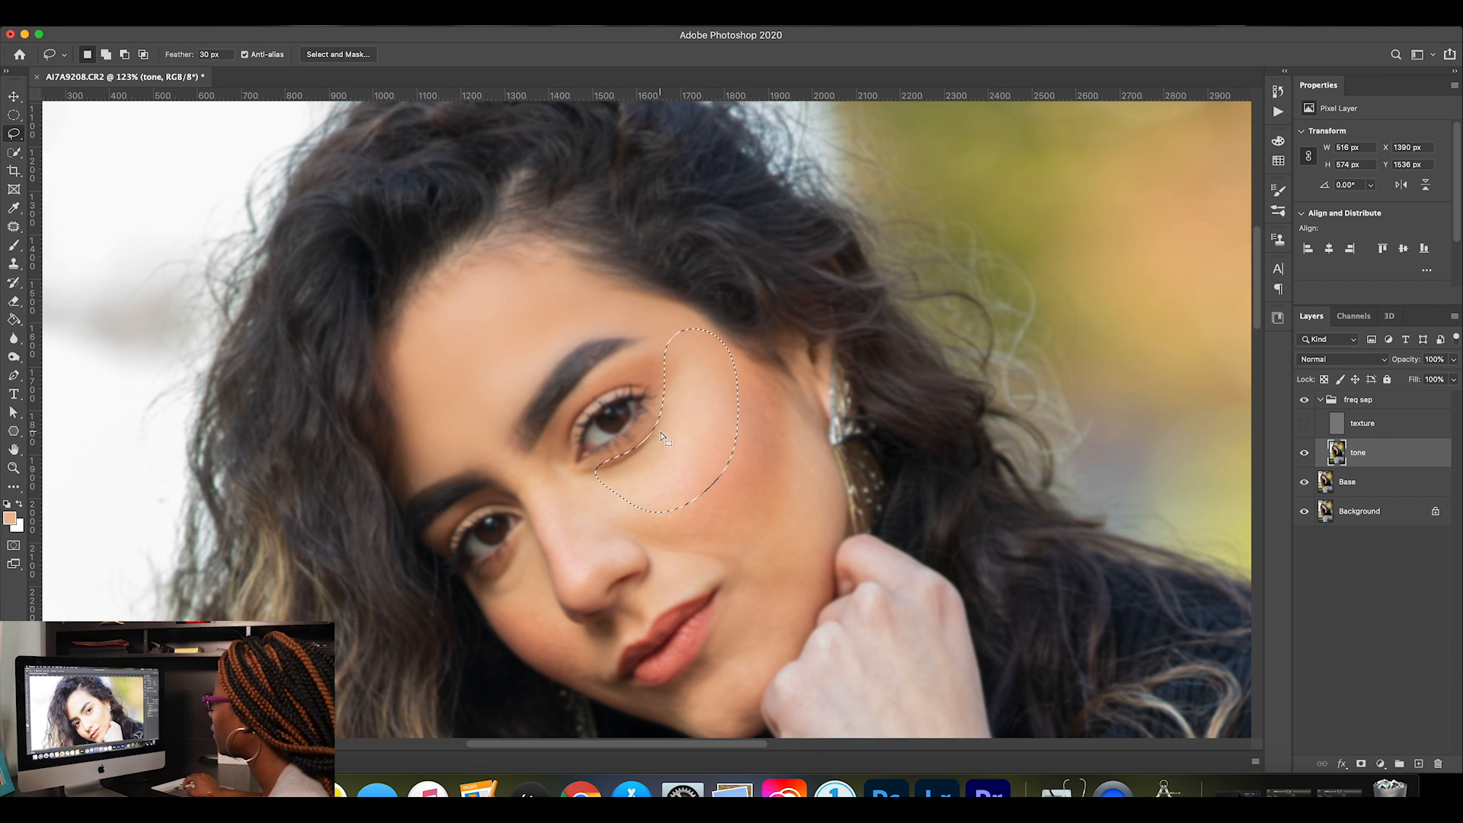
Smooth the selected under-eye area on the tone layer with a Gaussian Blur of 7.8 pixels radius and deselect it.
left_click(350, 15)
mouse_move(452, 187)
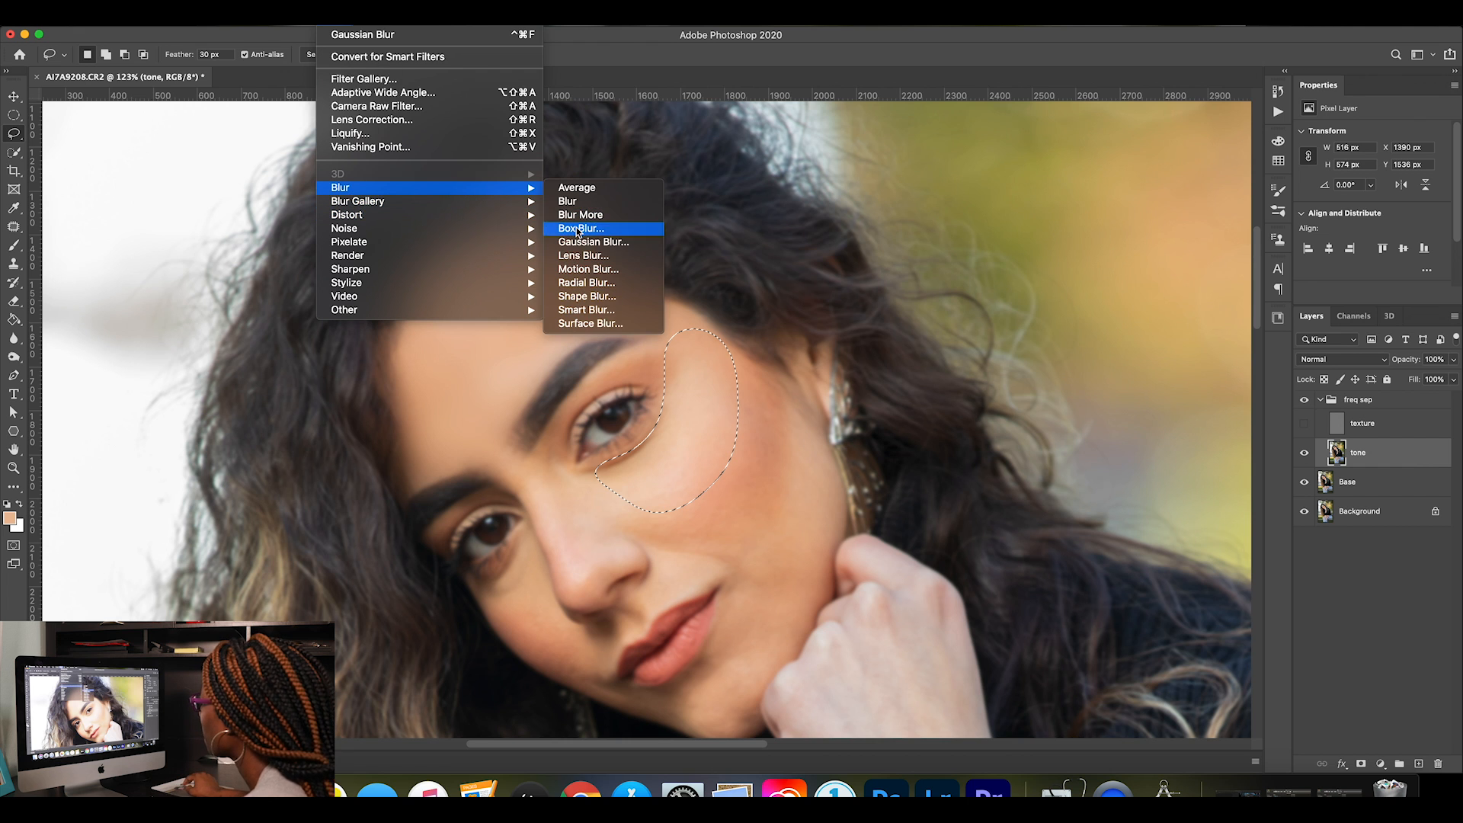
left_click(588, 241)
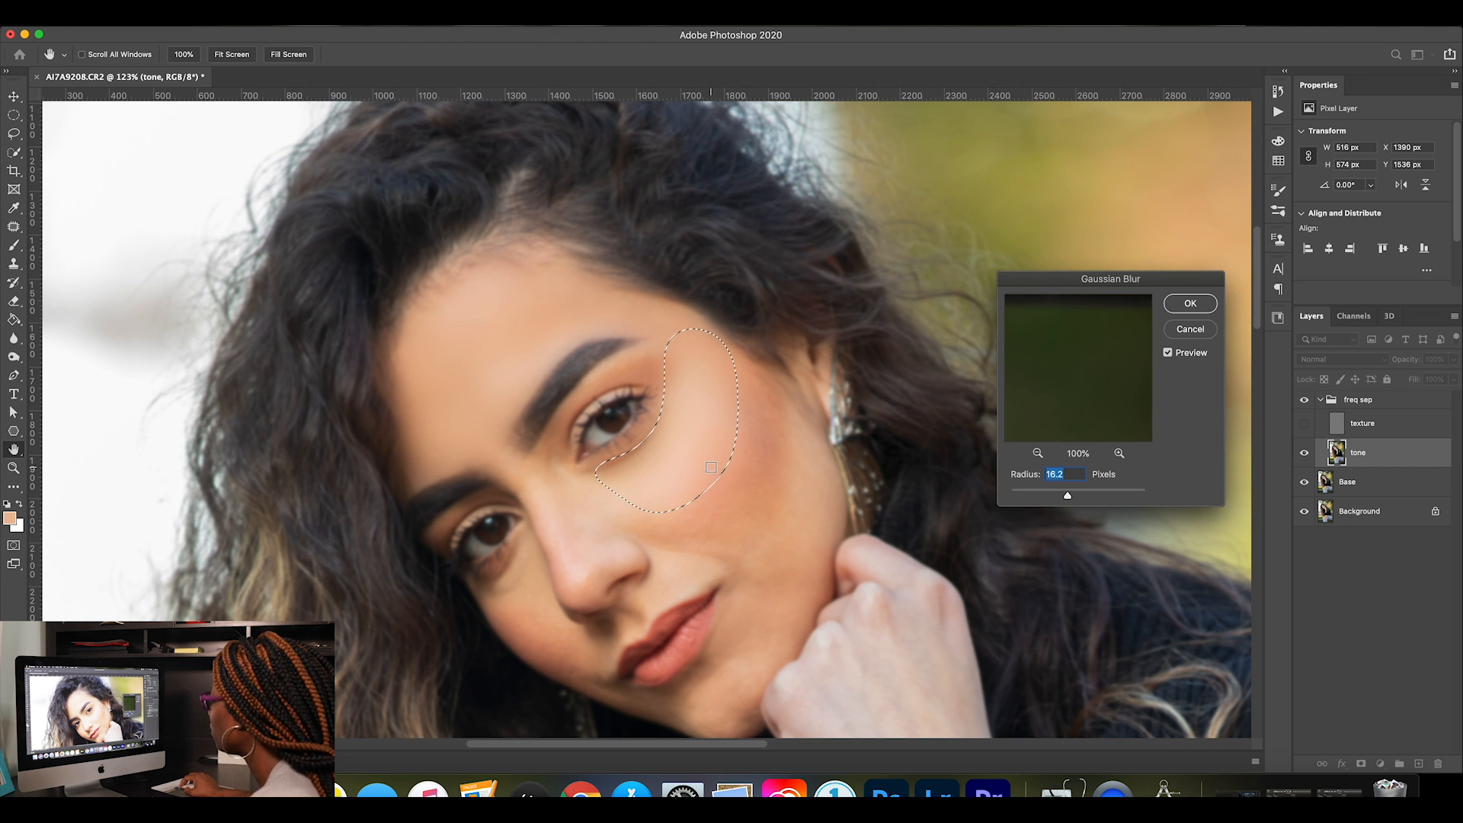
left_click(649, 464)
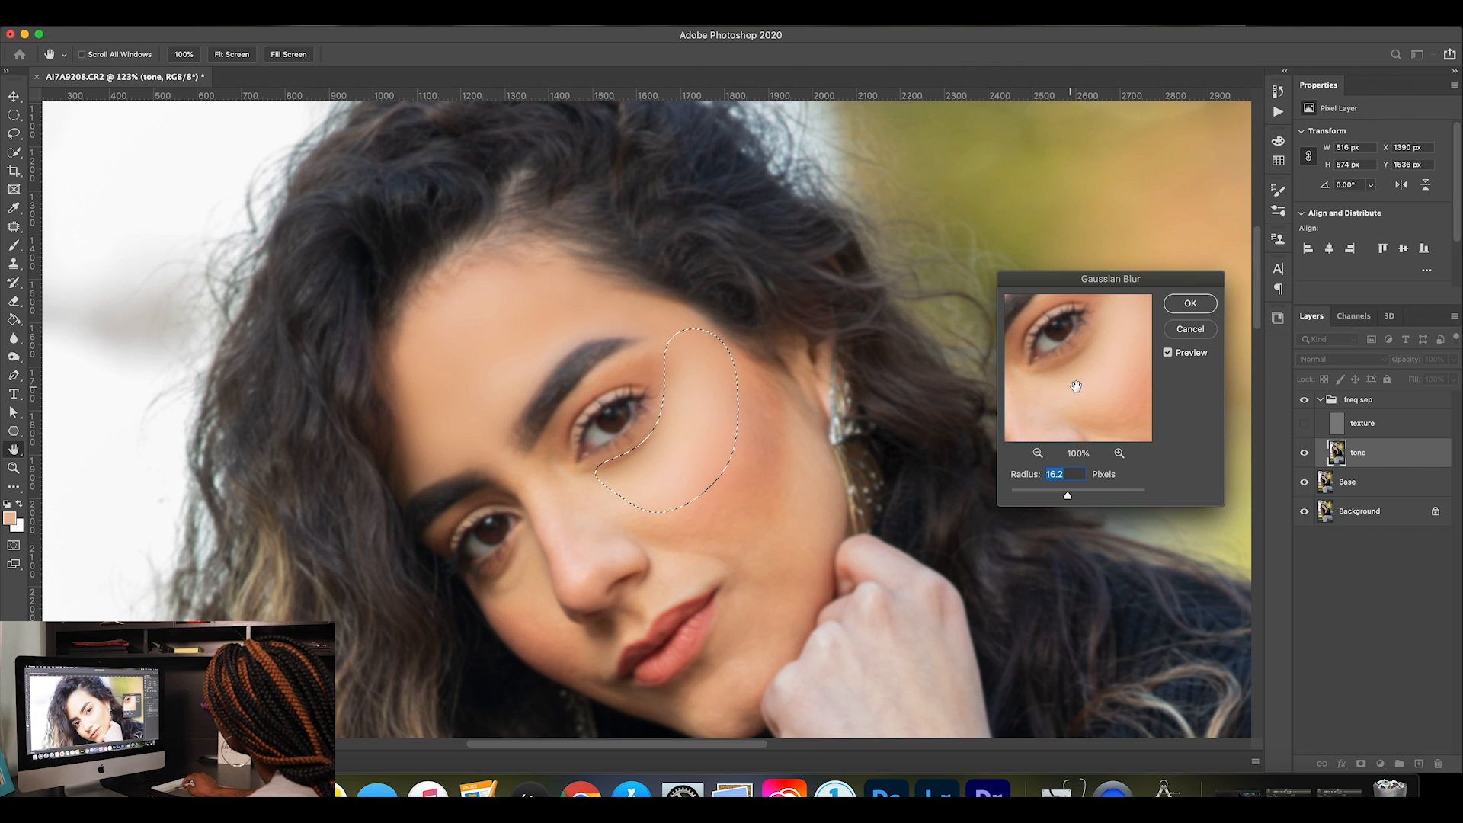
mouse_move(1068, 502)
left_mouse_down()
mouse_move(948, 501)
mouse_move(1057, 499)
left_mouse_up()
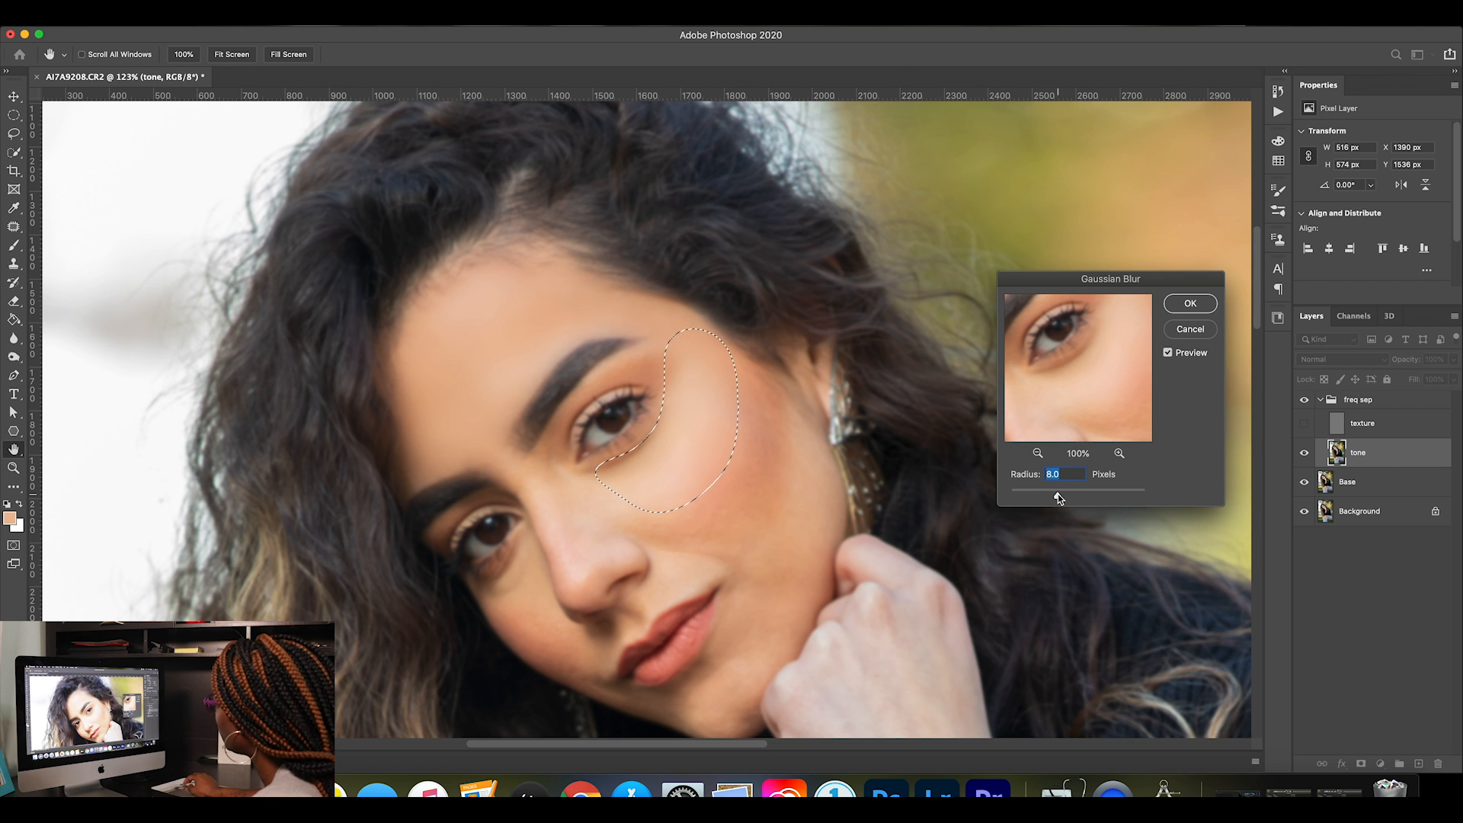
left_click_drag(1058, 497, 1056, 497)
left_click(1191, 303)
key("ctrl+d")
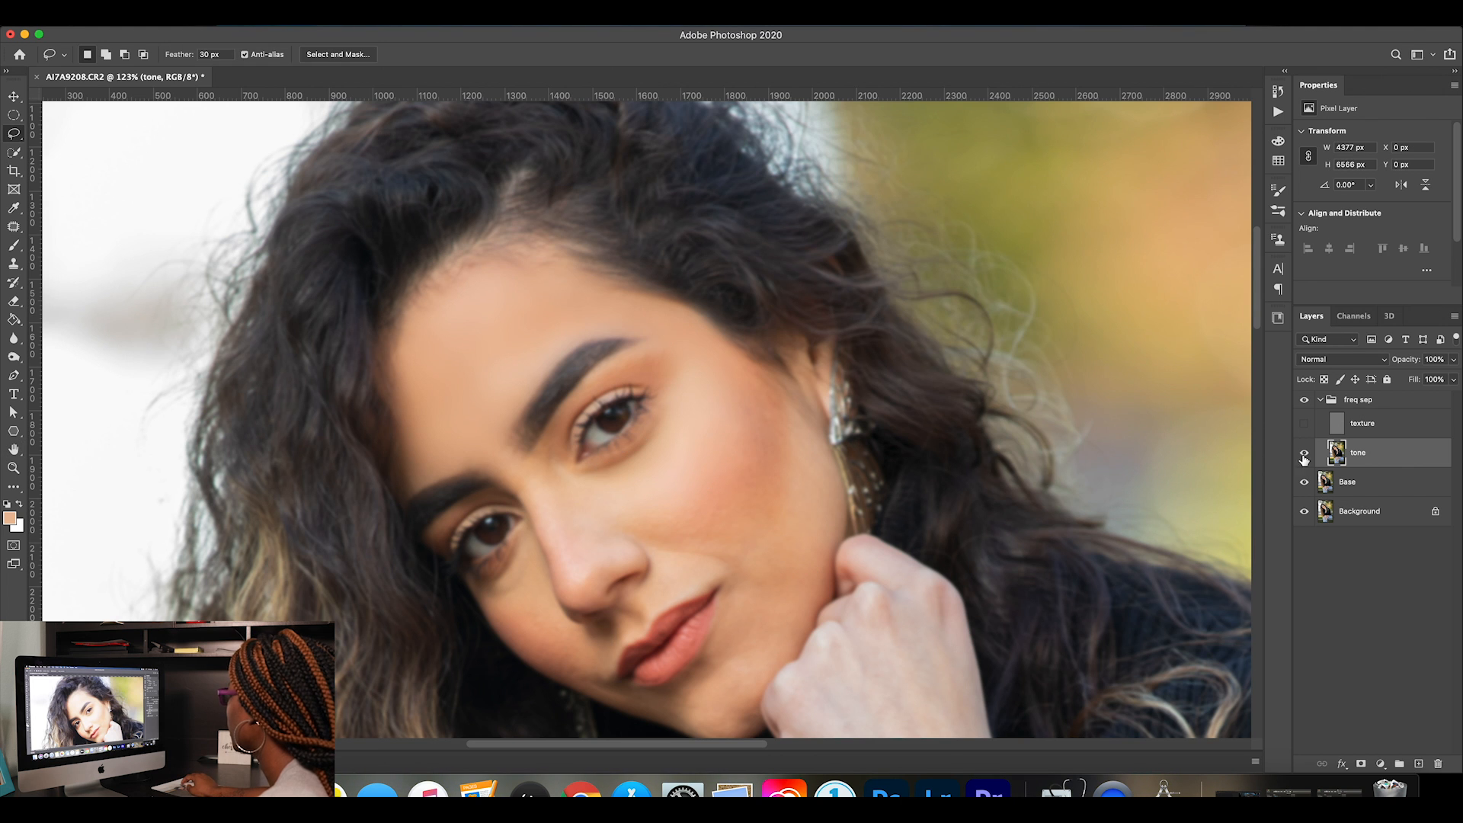
Show the texture layer and compare the smoothed under-eye area with the freq sep group hidden and shown.
left_click(1305, 424)
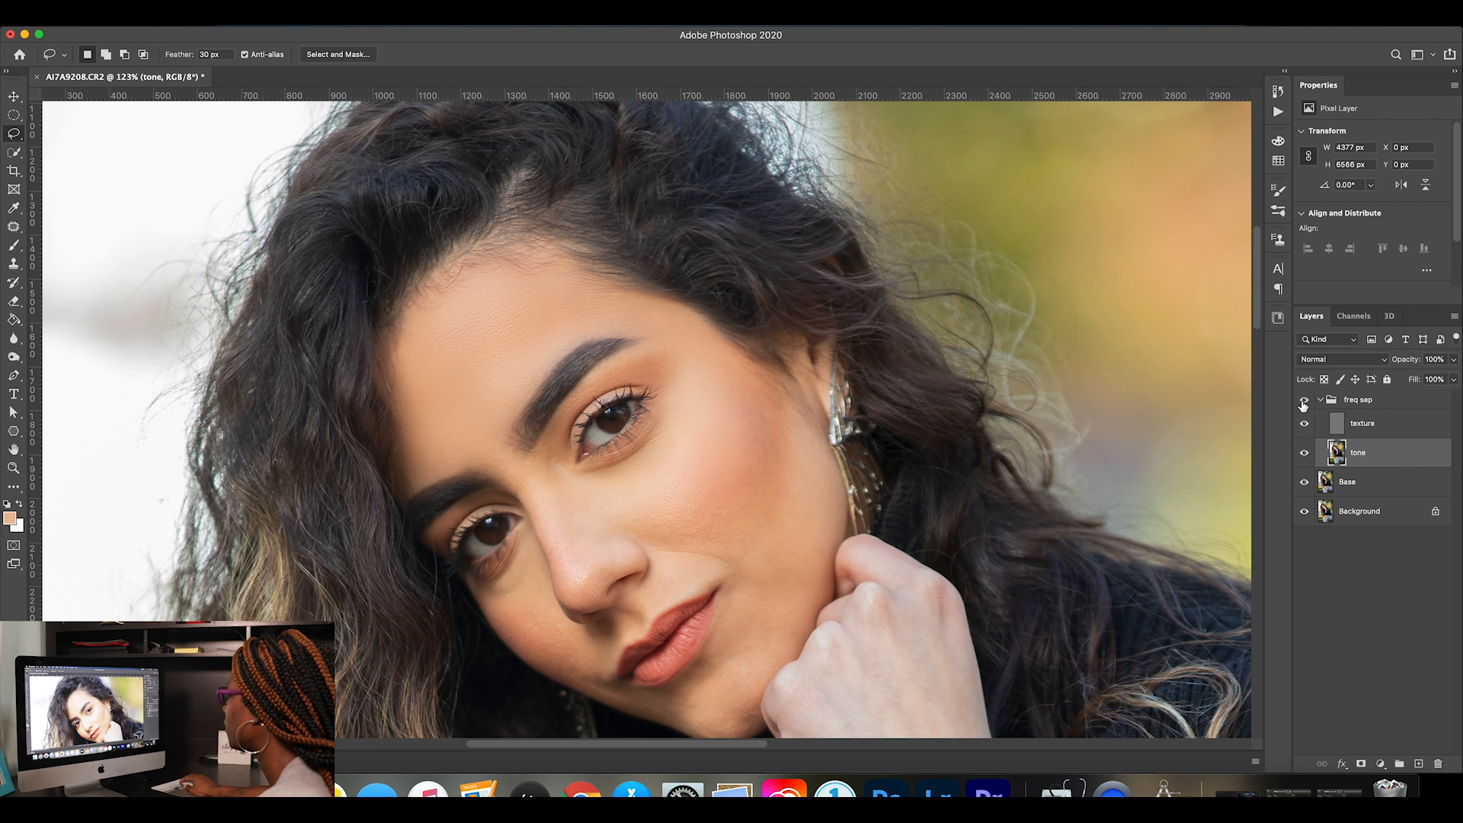
left_click(1304, 400)
left_click(1304, 400)
left_click(1304, 400)
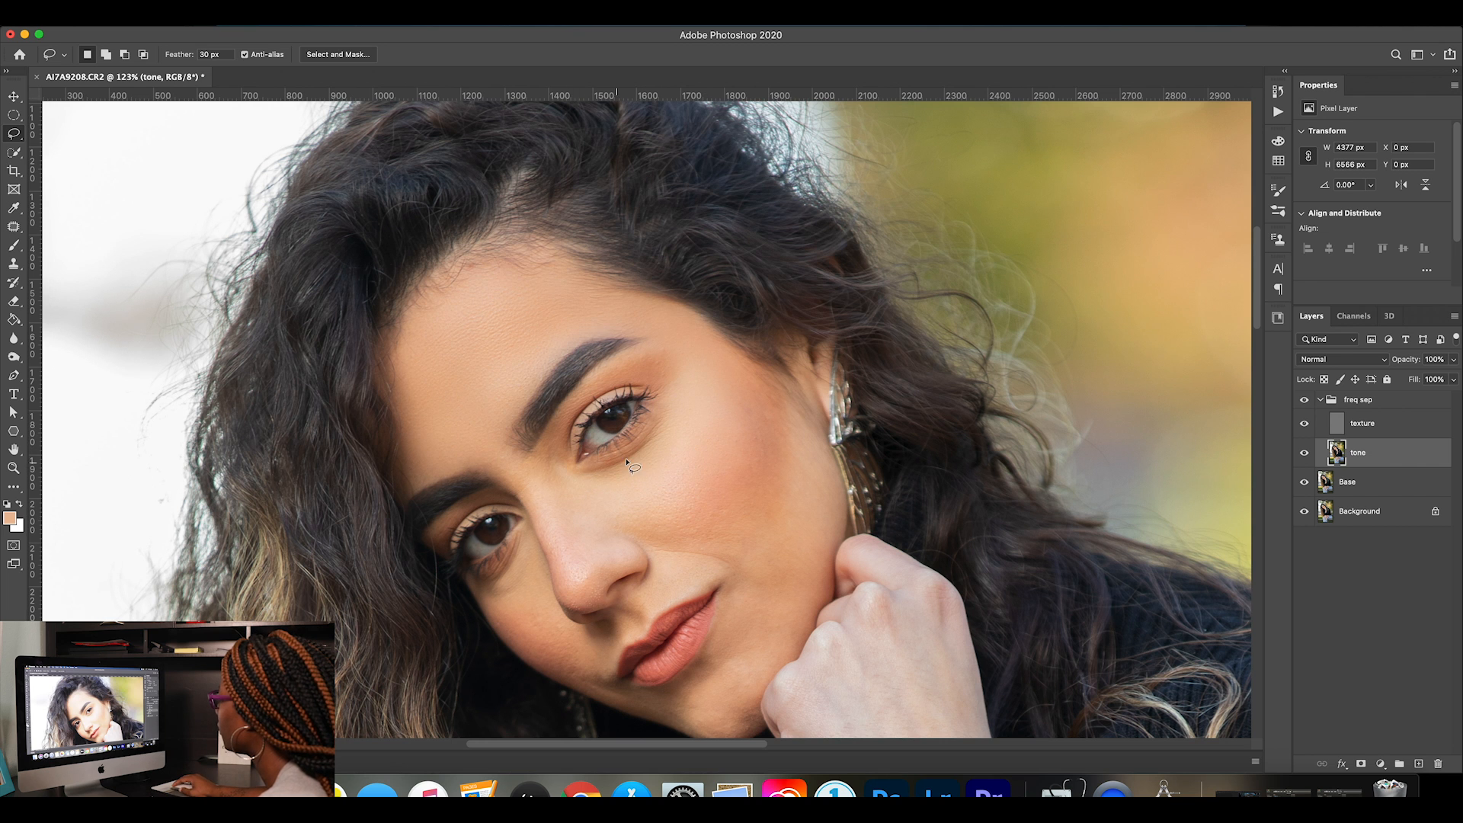
With the texture layer hidden, lasso the outer cheek on the tone layer, about 671 by 676 px, and apply a 19.0-pixel Gaussian Blur.
left_click(1303, 424)
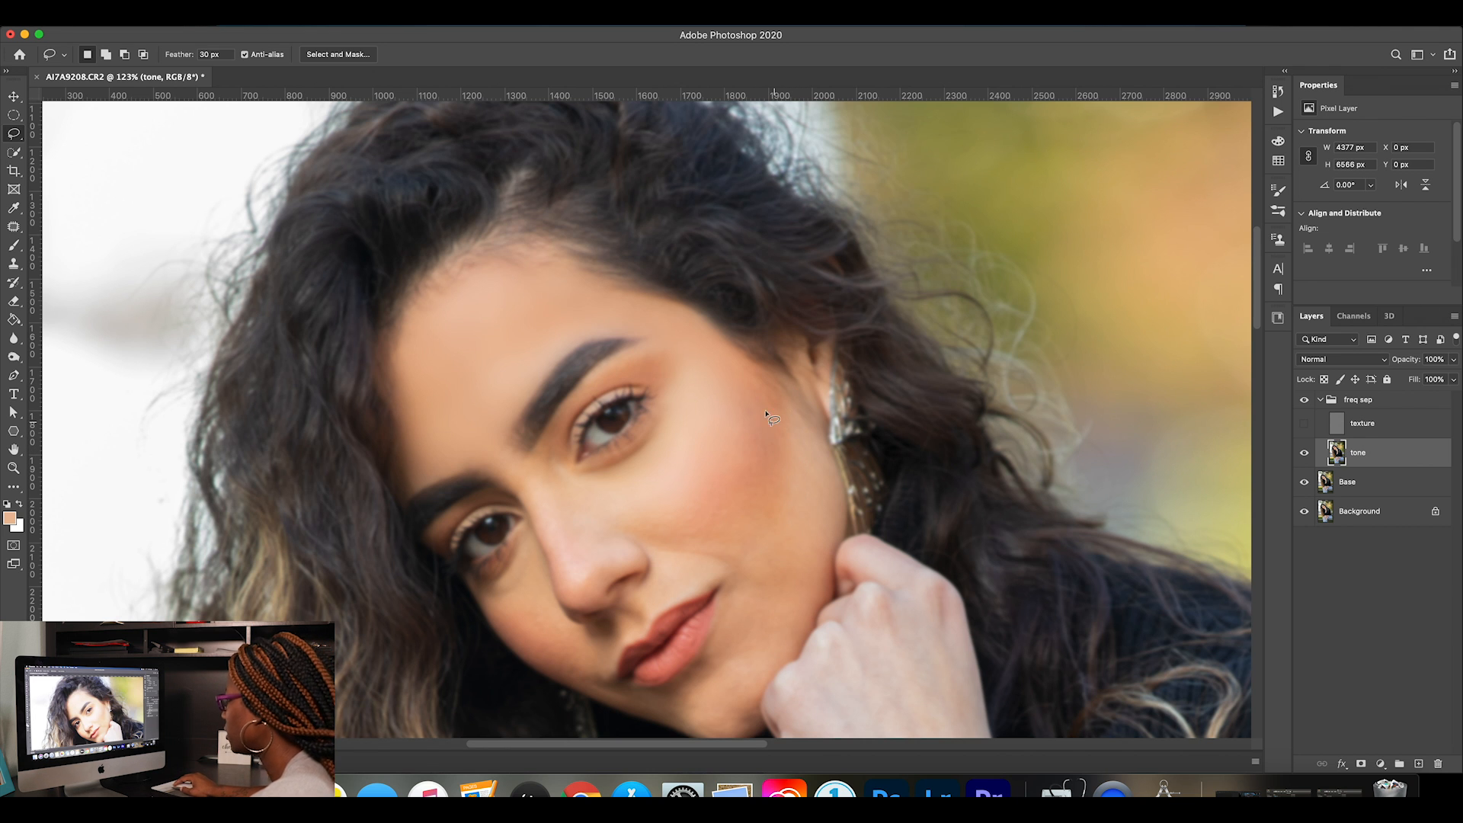
mouse_move(749, 392)
left_mouse_down()
mouse_move(730, 461)
mouse_move(685, 496)
mouse_move(613, 507)
mouse_move(615, 522)
mouse_move(719, 551)
mouse_move(763, 604)
mouse_move(810, 609)
mouse_move(830, 581)
mouse_move(840, 477)
mouse_move(747, 388)
left_mouse_up()
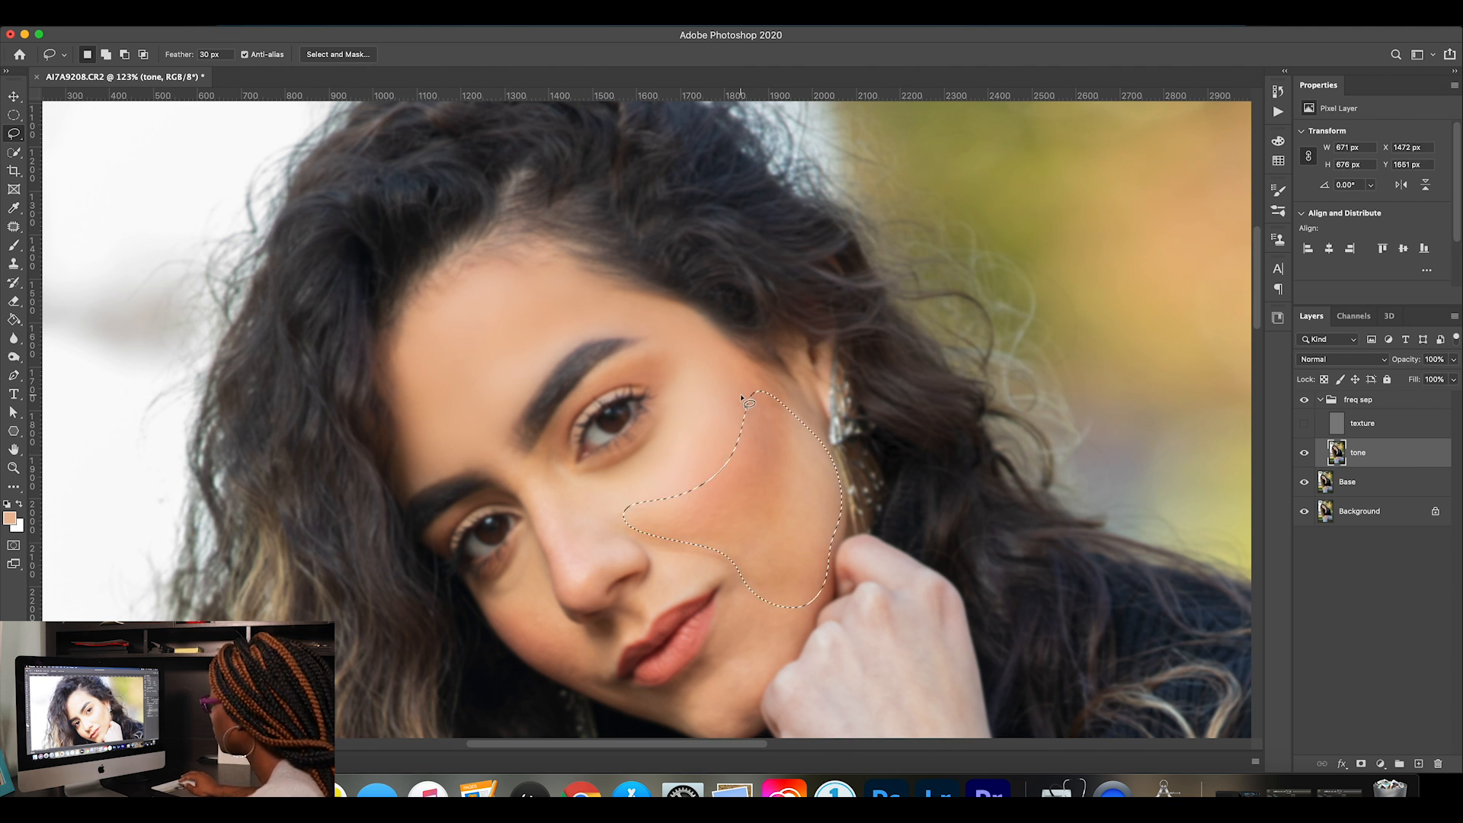
left_click(334, 21)
mouse_move(427, 188)
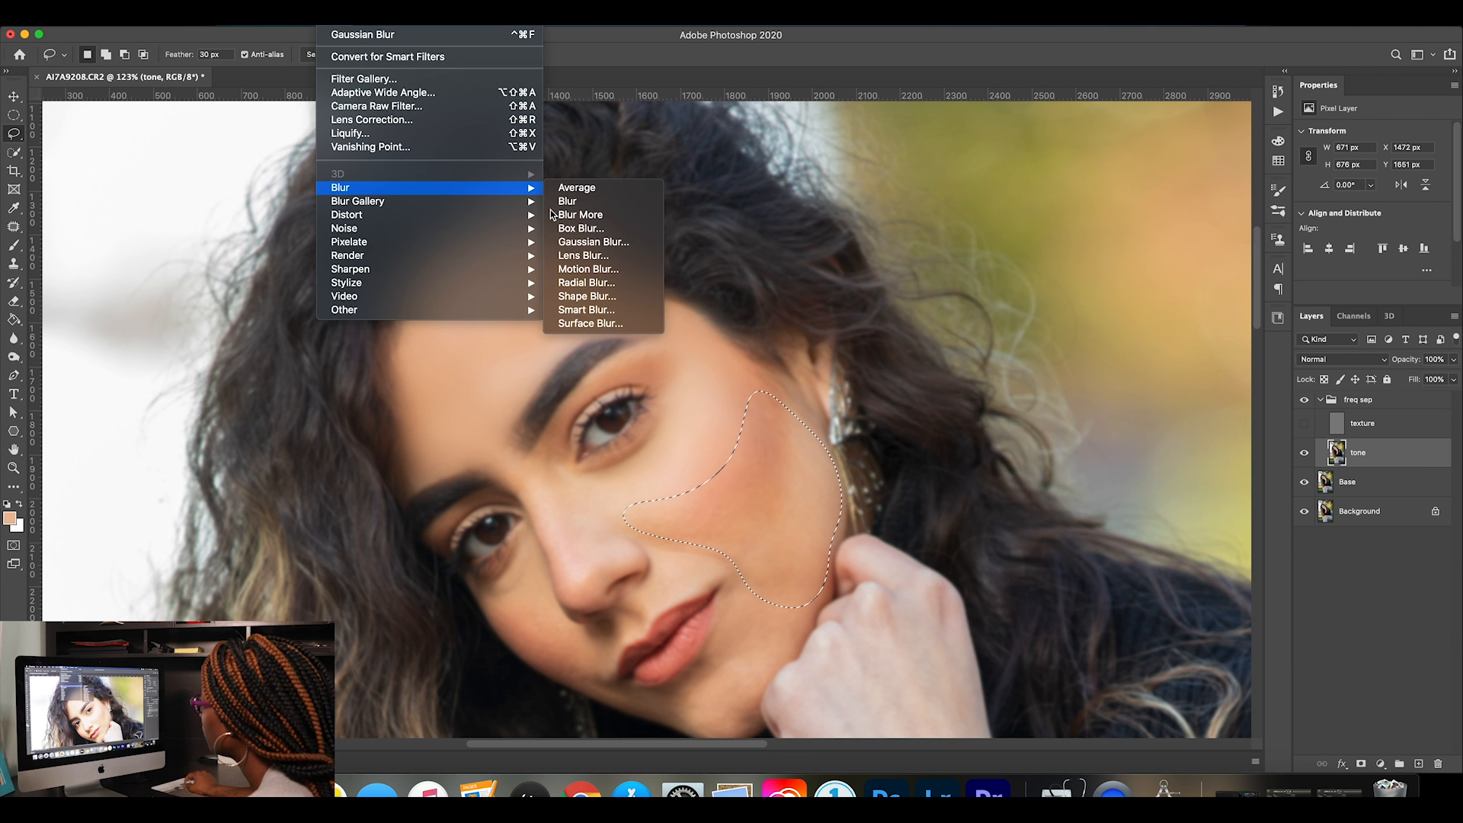
left_click(610, 241)
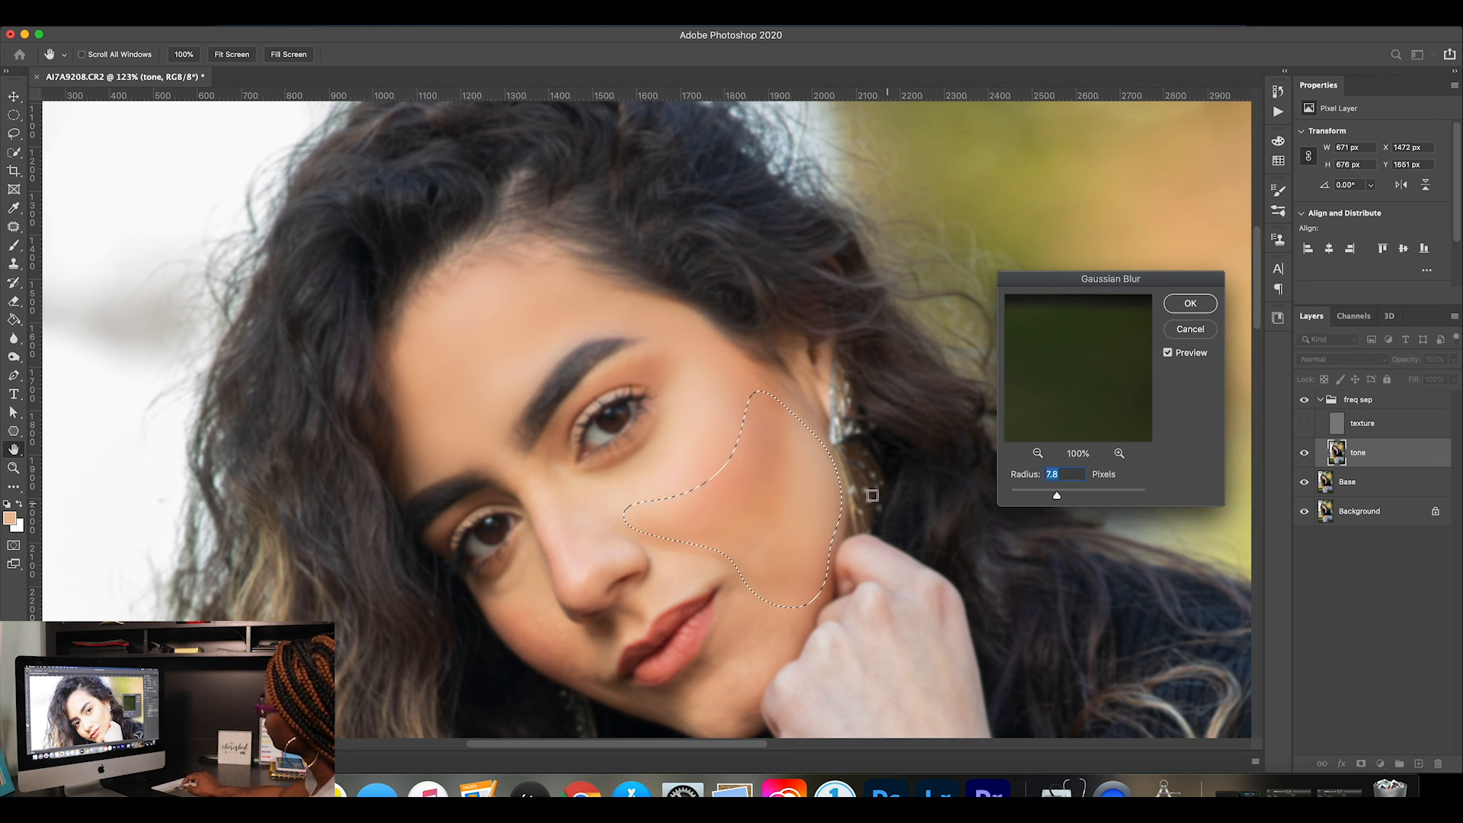
left_click(762, 547)
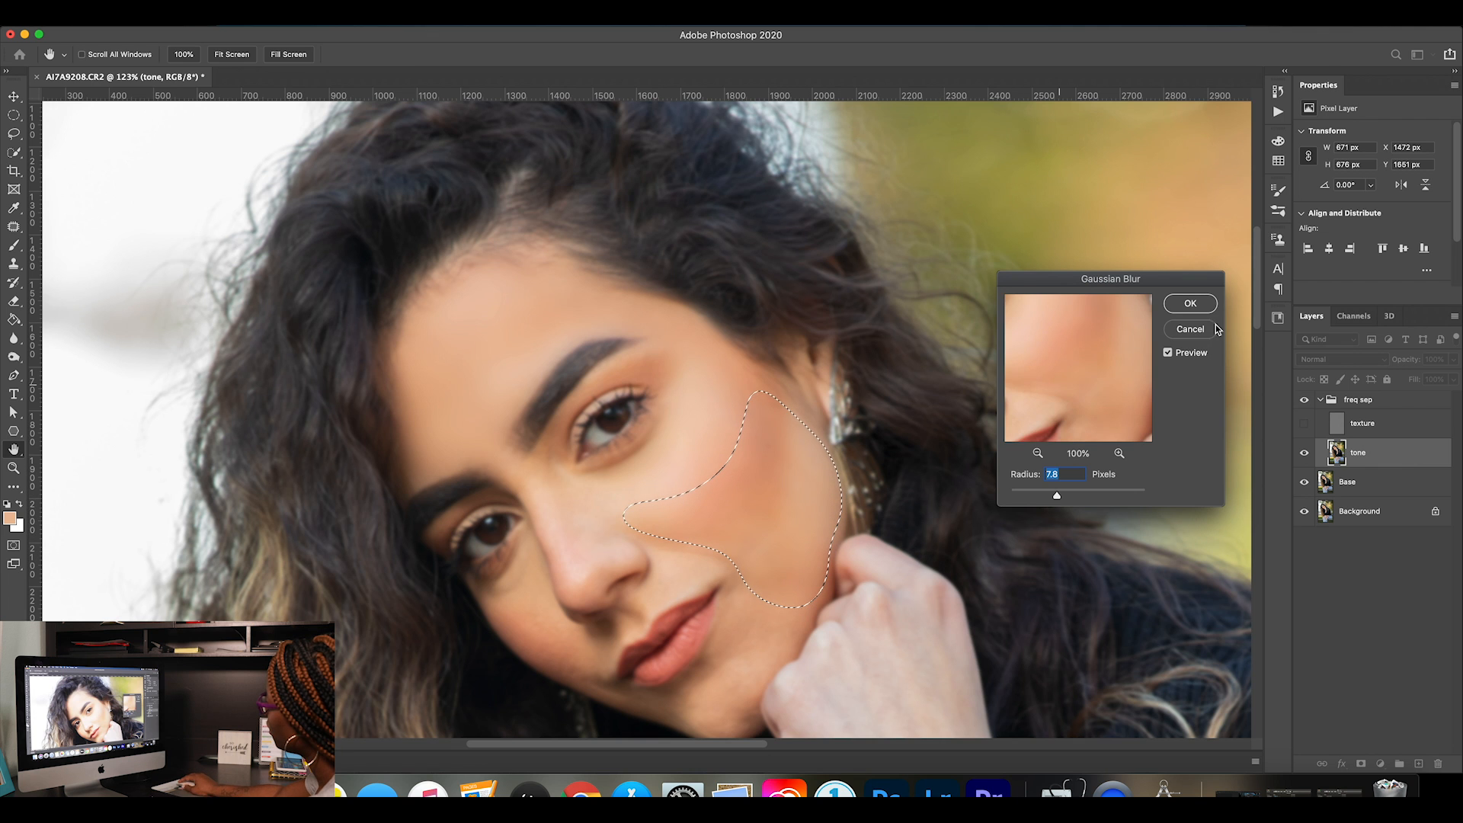
left_click(811, 437)
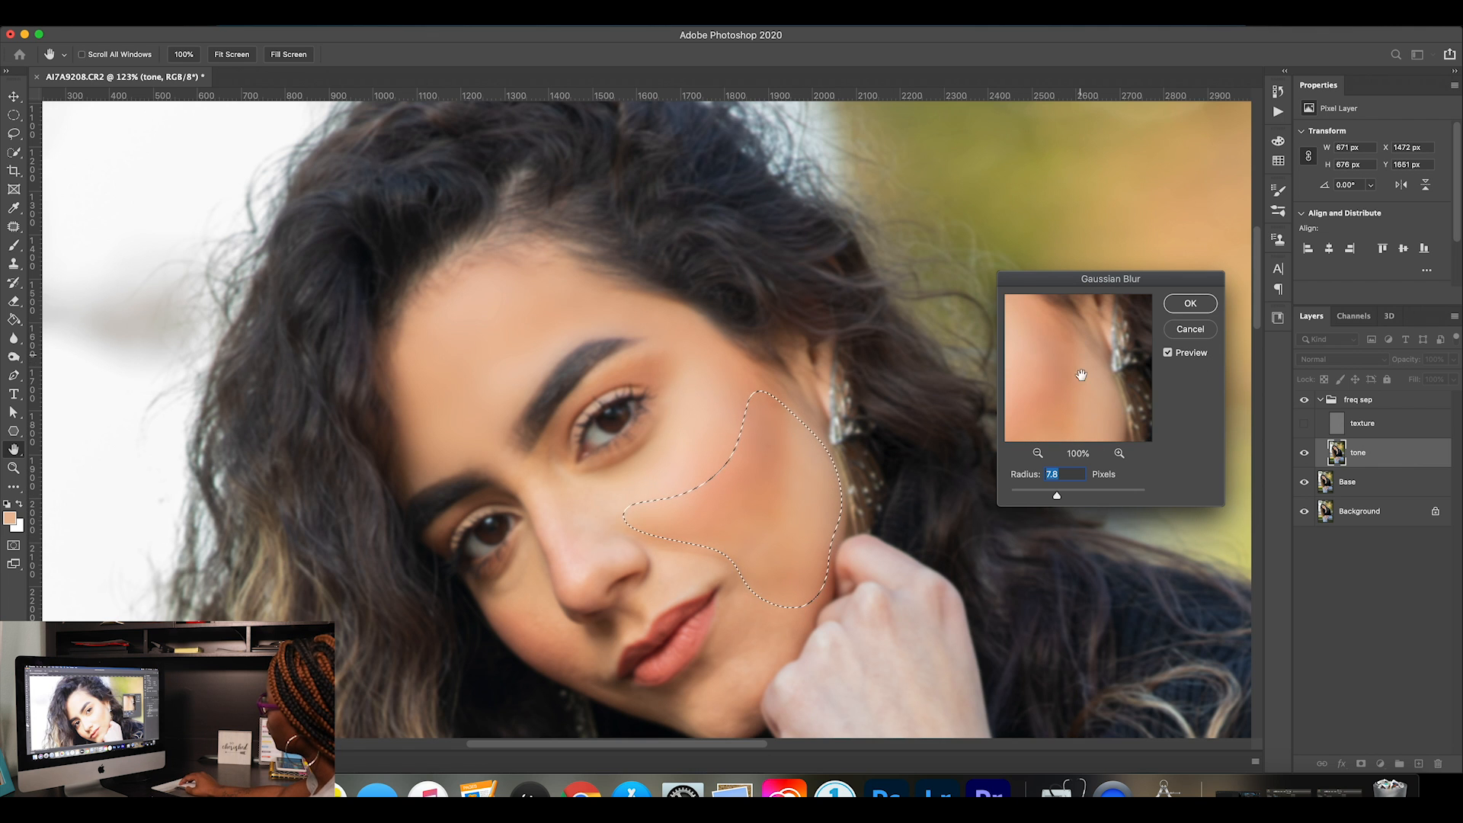
left_click_drag(1057, 496, 1072, 500)
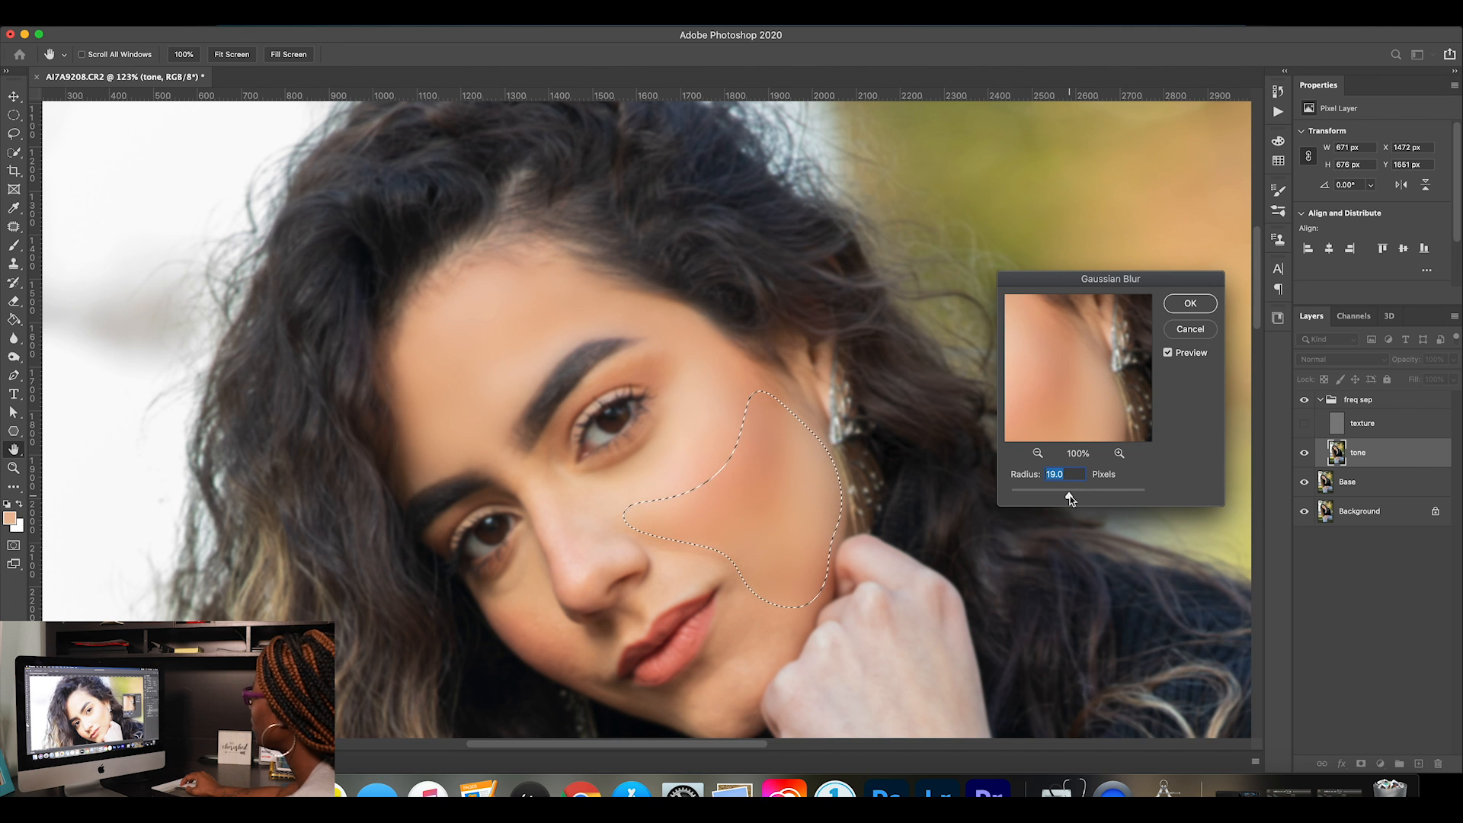
left_click(1189, 305)
key("l")
key("ctrl+d")
Show the texture layer and compare the whole face with the freq sep group hidden and shown, leaving the group visible.
left_click(1304, 423)
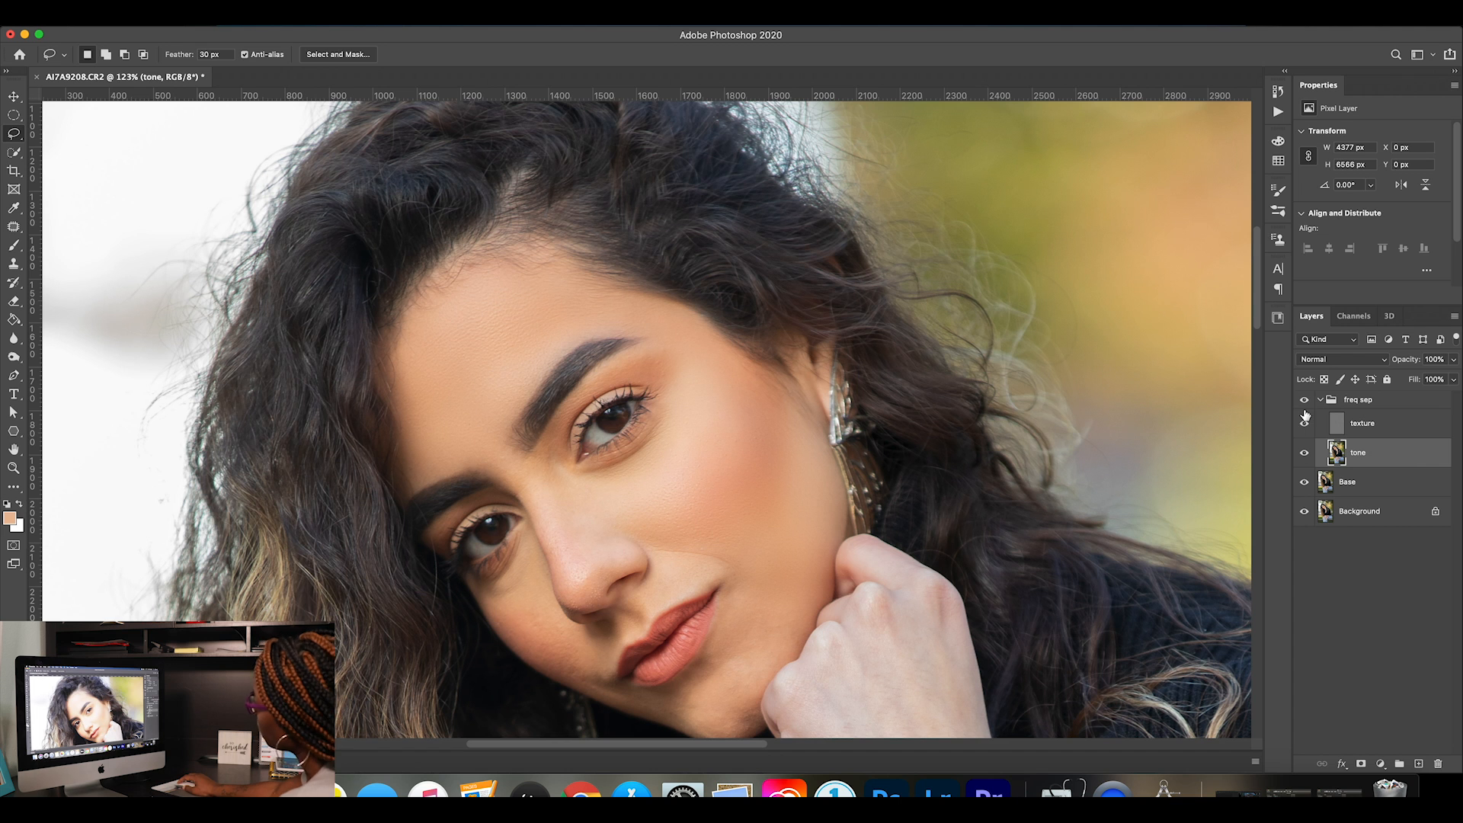
left_click(1305, 400)
left_click(1305, 400)
left_click(1305, 401)
left_click(1304, 401)
left_click(1305, 401)
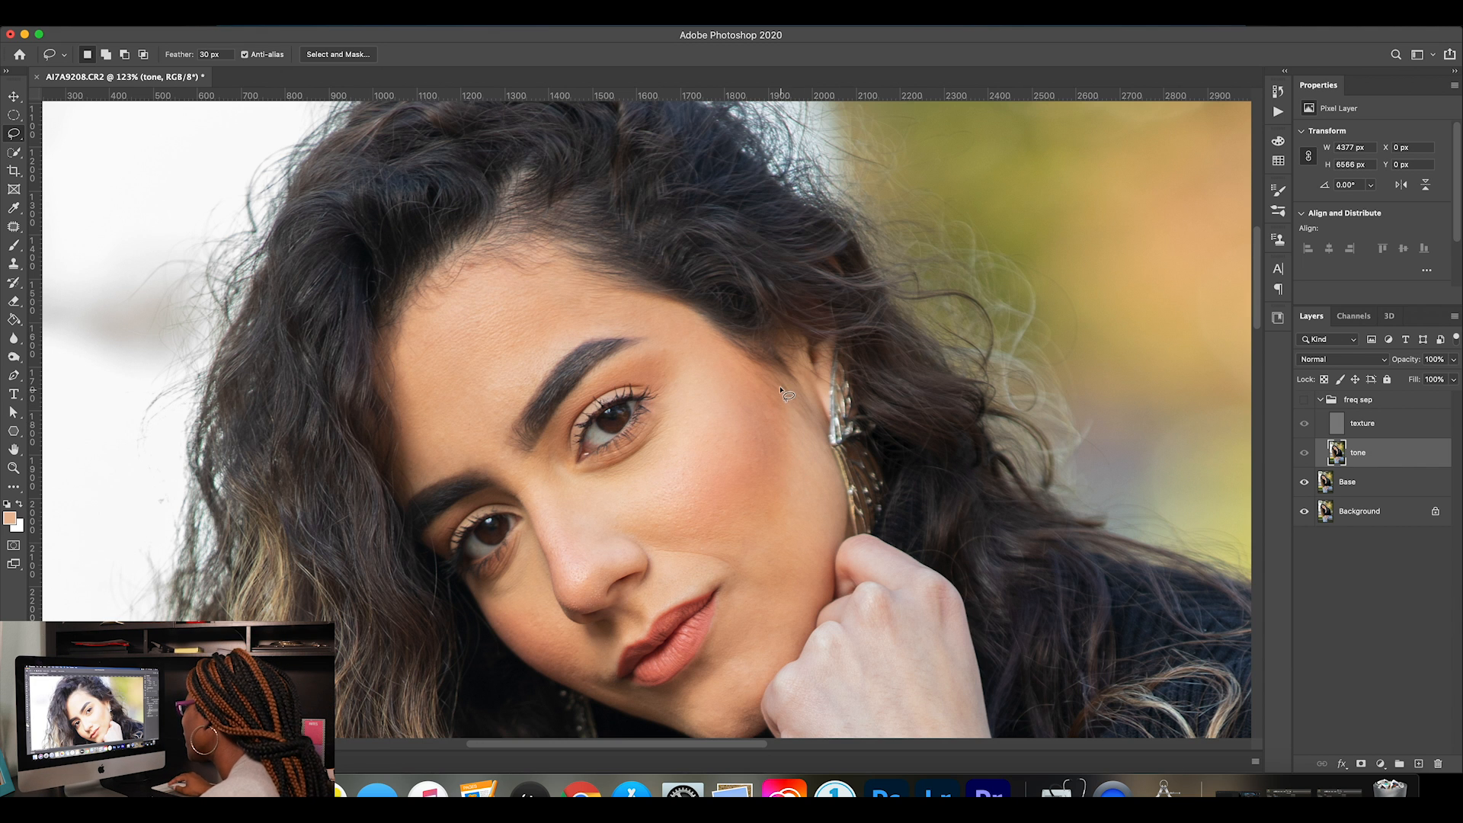
left_click(1305, 401)
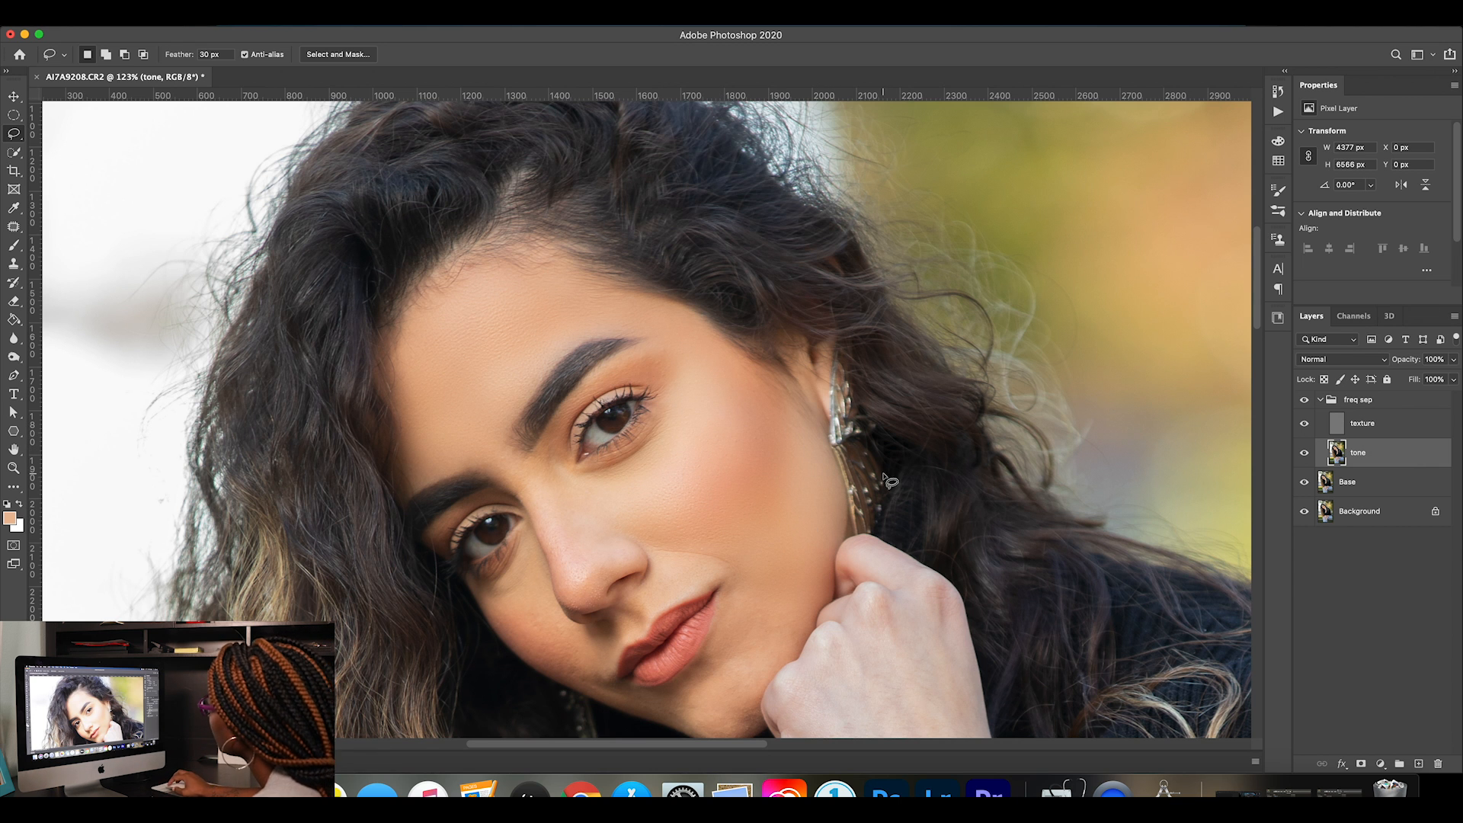
Inspect the smoothed cheek's skin texture up close with the freq sep group off and on, then return to 100% view.
key("z")
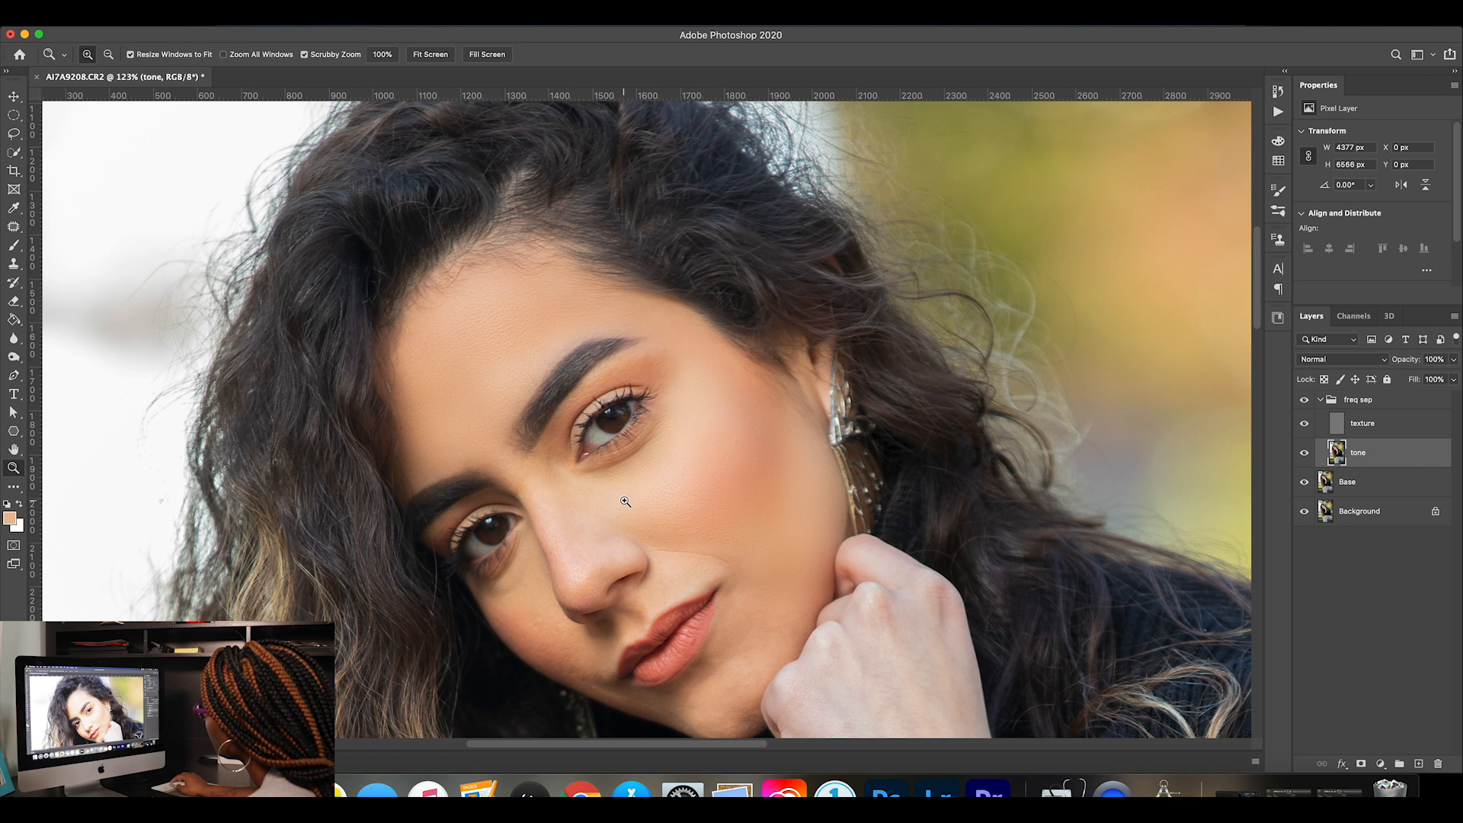
left_click_drag(745, 479, 821, 486)
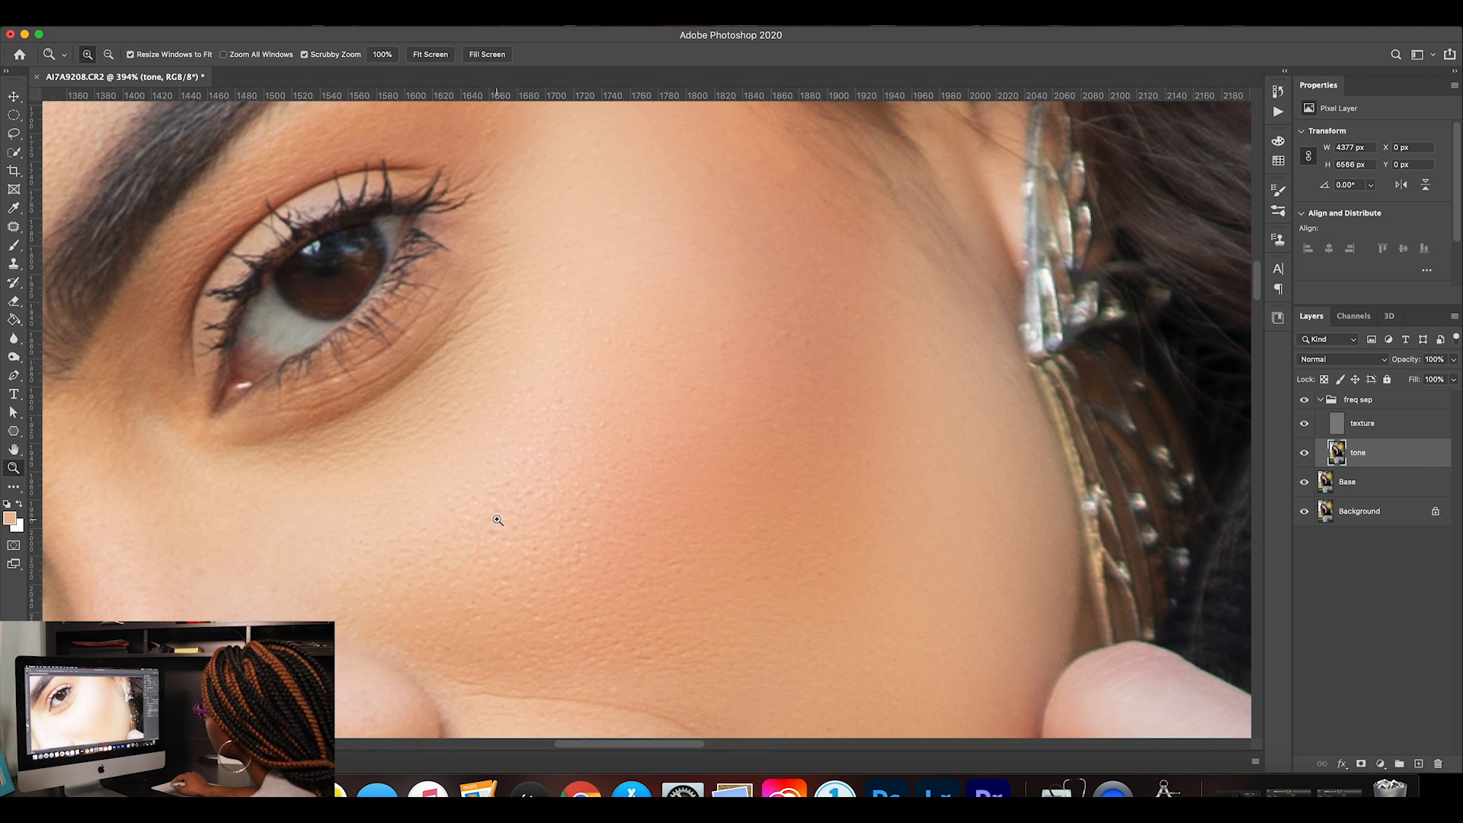
left_click(1305, 400)
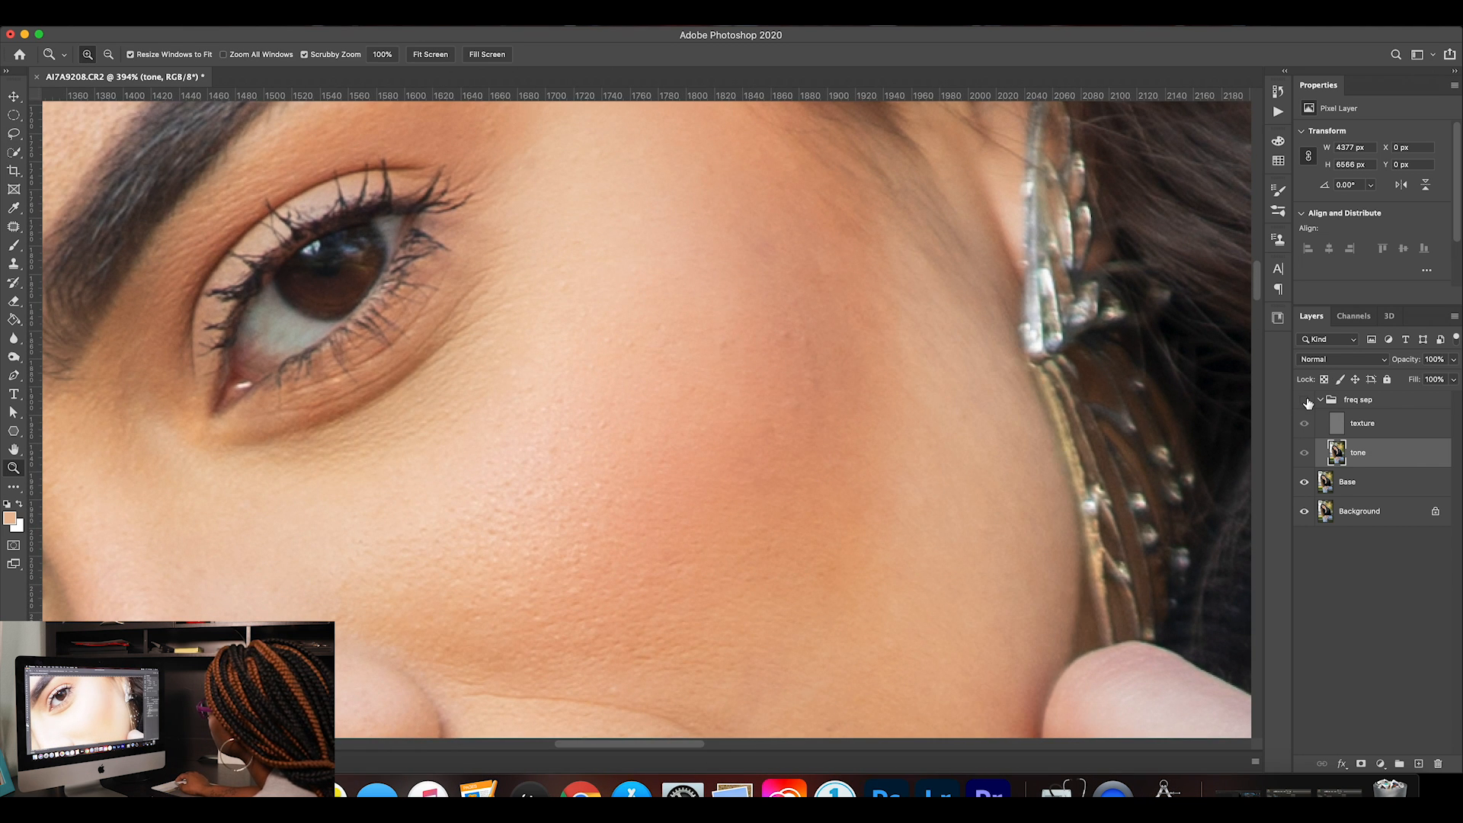
left_click(1305, 401)
left_click(1305, 401)
left_click(1306, 401)
key("super+1")
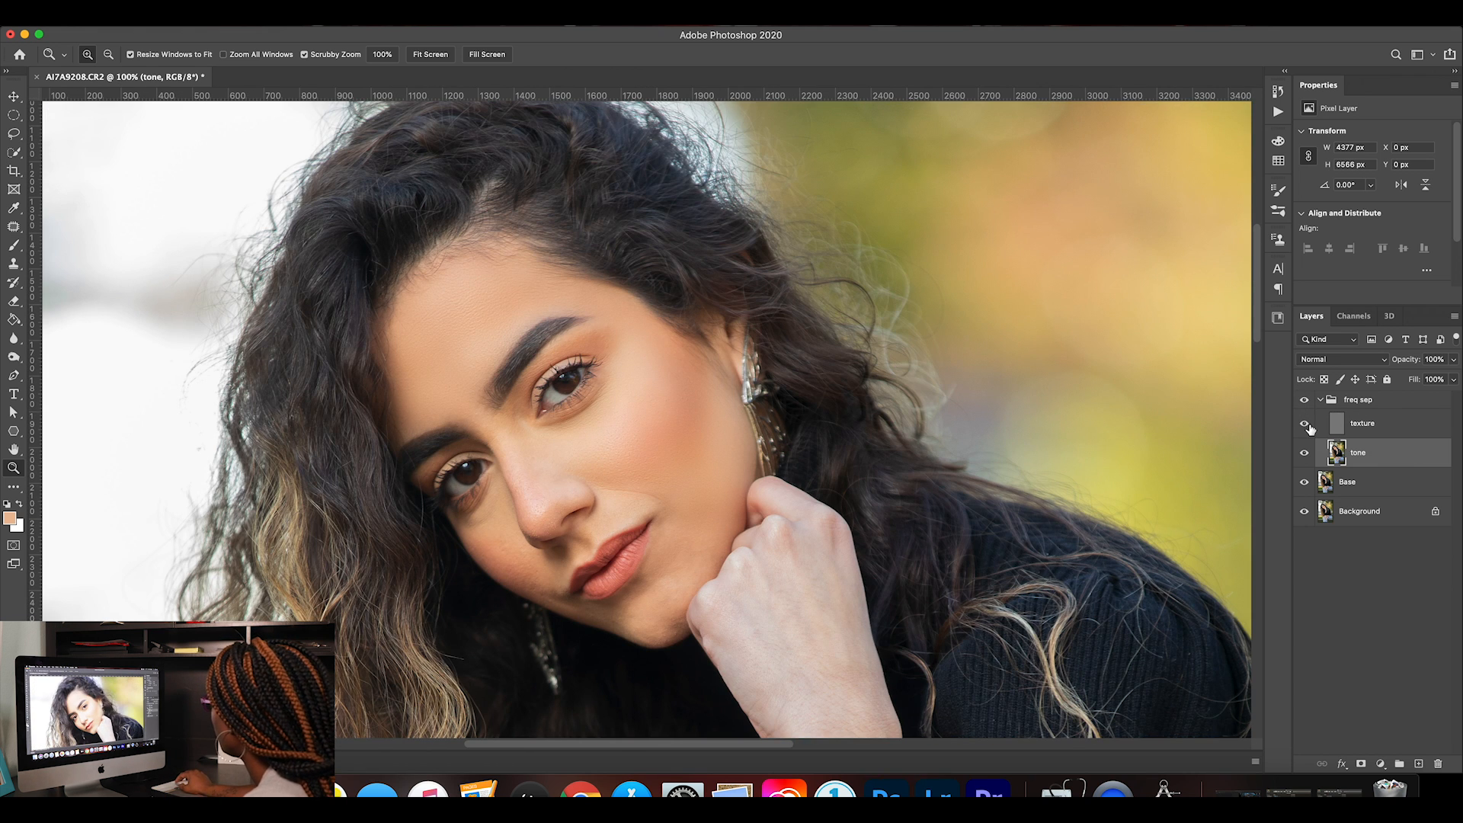
Hide the texture layer and lasso the chin beside the lower lip on the tone layer with a 30 px feather, about 574 by 494 px.
left_click(1305, 427)
scroll(863, 452, "down", 3)
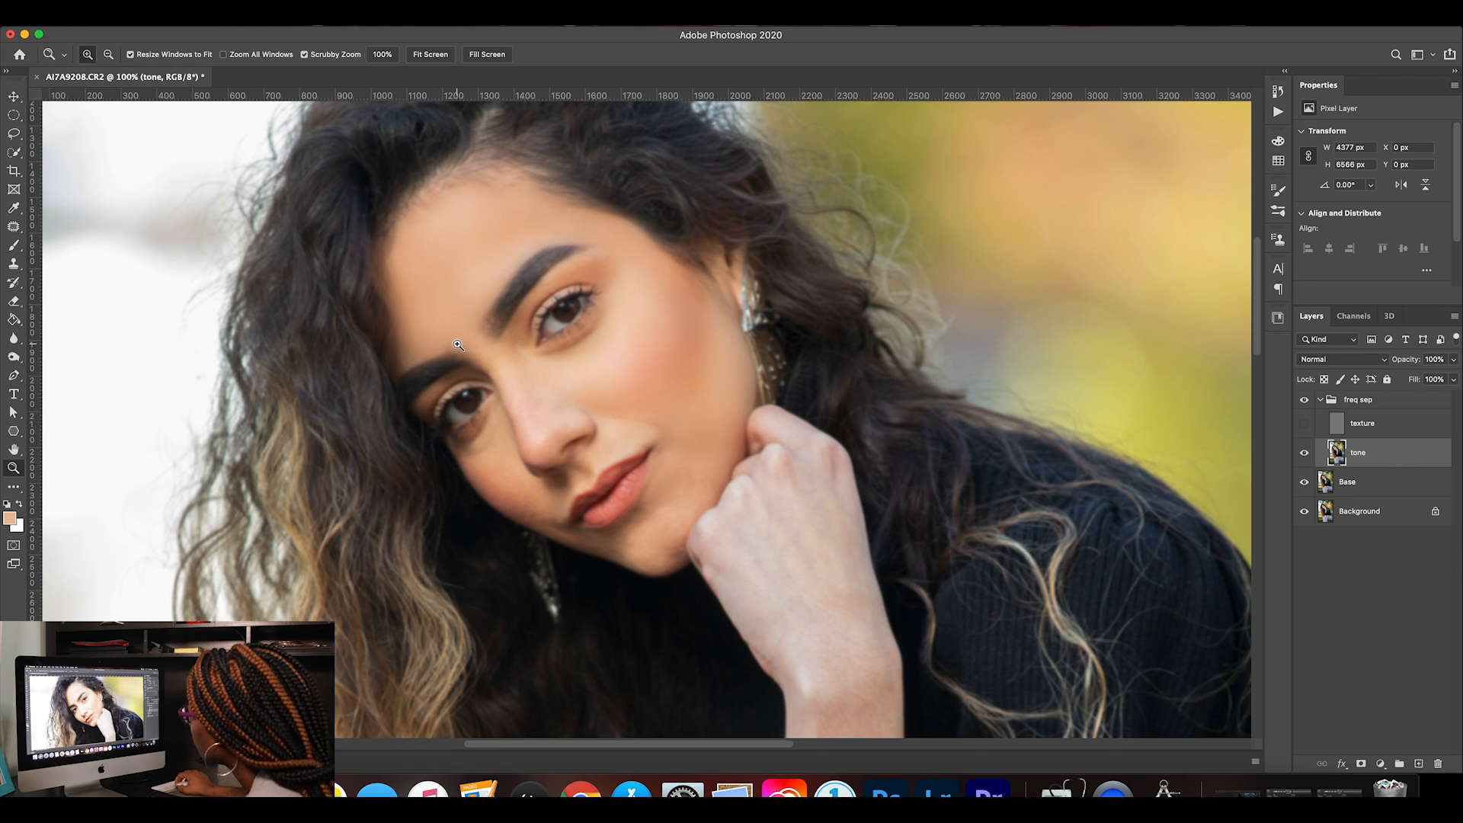
key("l")
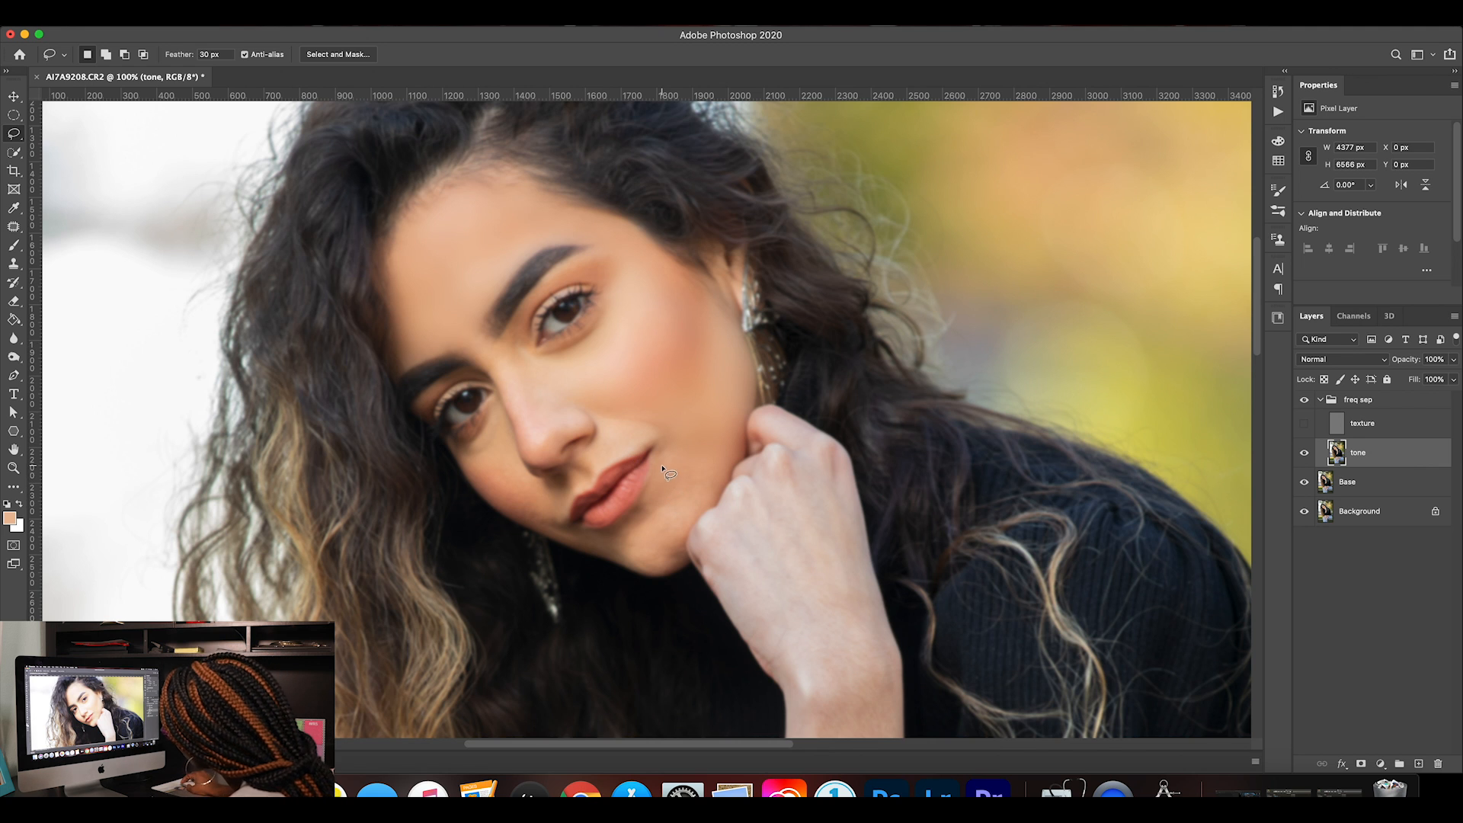
mouse_move(652, 474)
left_mouse_down()
mouse_move(614, 527)
mouse_move(566, 532)
mouse_move(644, 571)
mouse_move(676, 570)
mouse_move(682, 532)
mouse_move(724, 491)
mouse_move(719, 464)
mouse_move(659, 474)
left_mouse_up()
Apply a 19.0-pixel Gaussian Blur to the selected chin area on the tone layer and clear the selection.
left_click(333, 18)
mouse_move(470, 188)
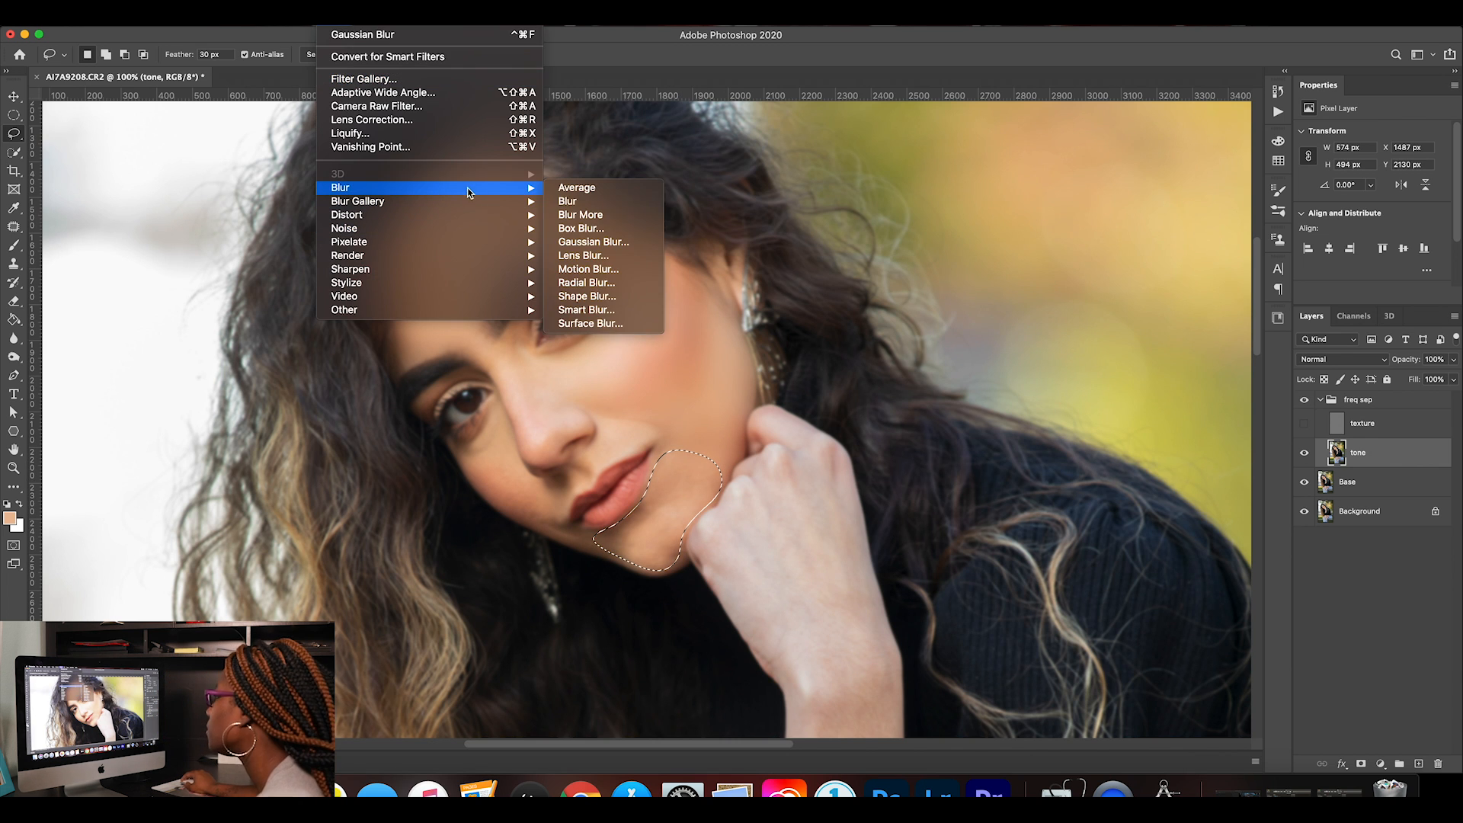
left_click(639, 241)
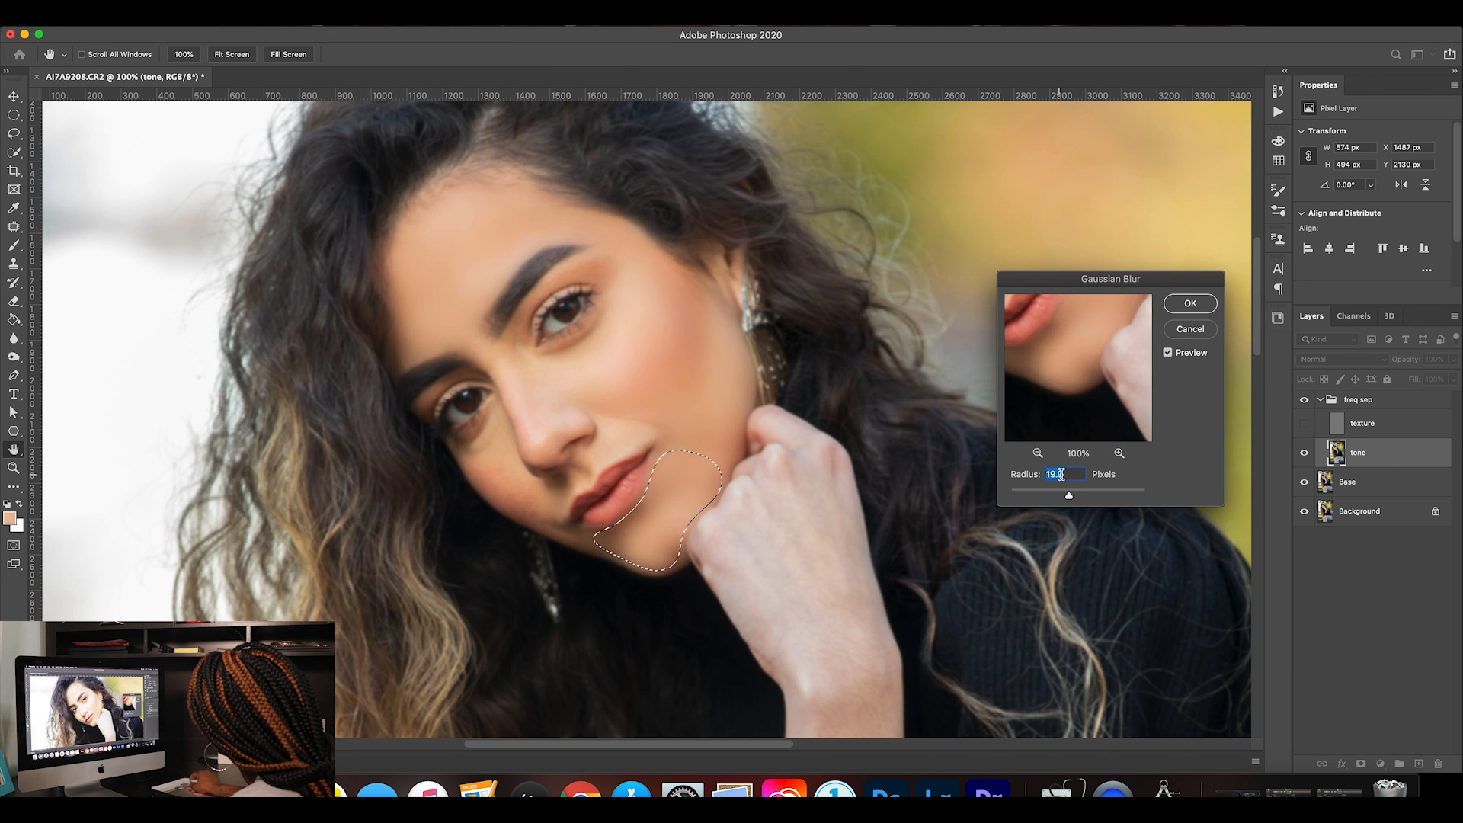
left_click(1120, 453)
left_click(1120, 454)
left_click(1119, 453)
left_click(1038, 454)
left_click(1039, 454)
left_click(1038, 454)
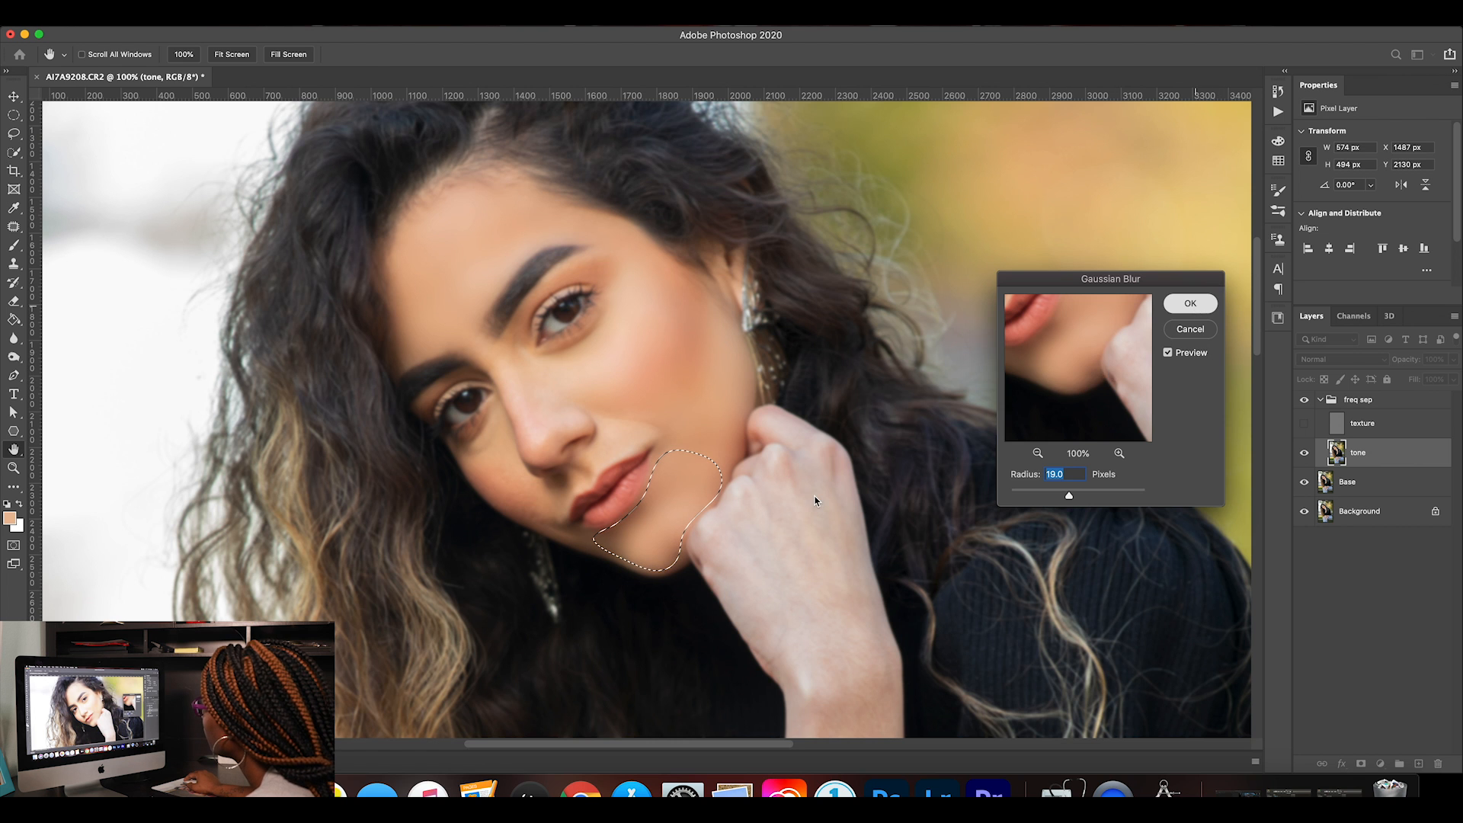
left_click(1204, 305)
key("ctrl+d")
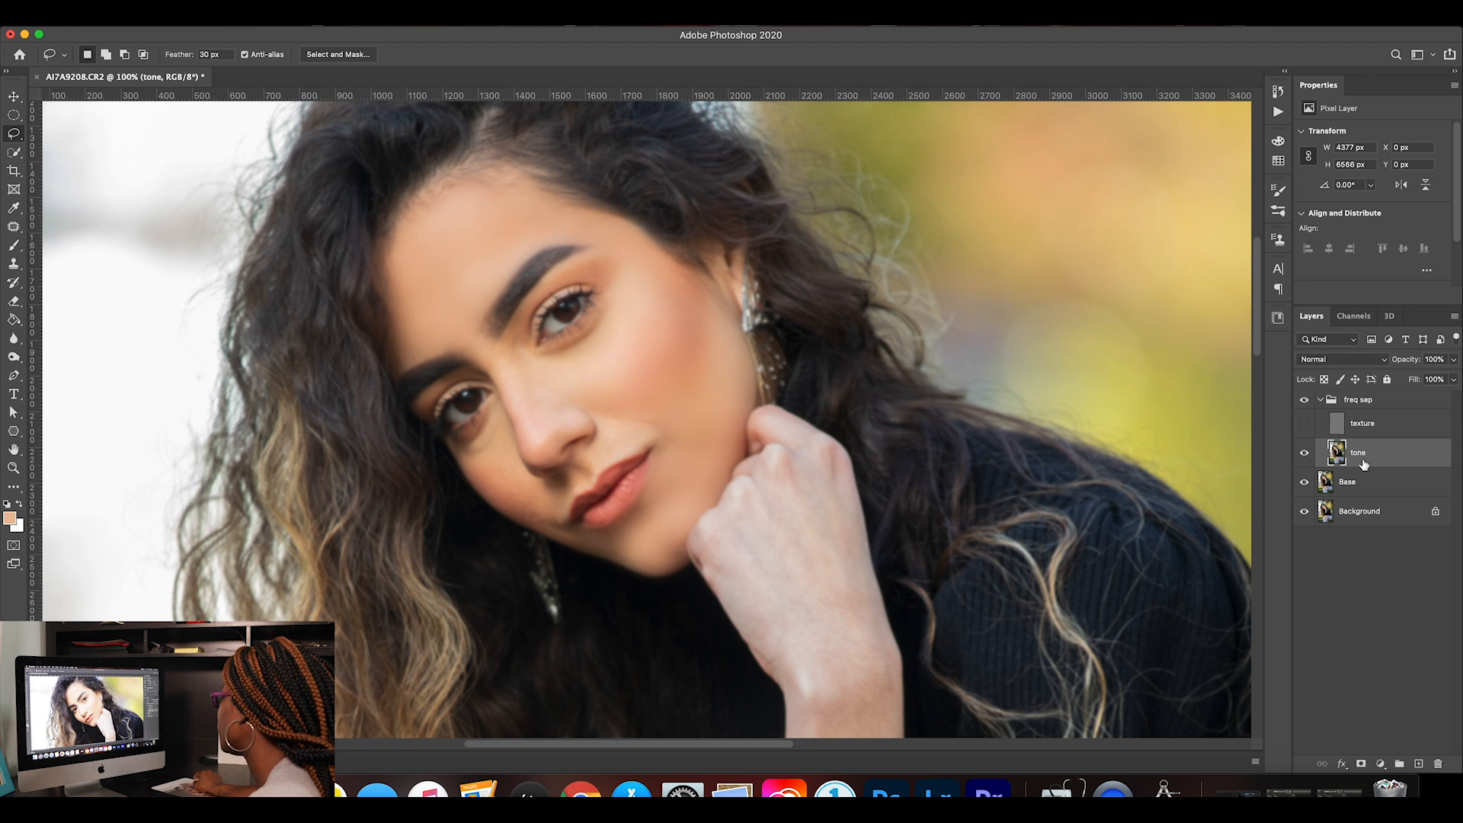
Show the texture layer and compare the smoothed chin with the freq sep group hidden and shown.
left_click(1305, 423)
left_click(1305, 401)
left_click(1304, 402)
left_click(1305, 401)
left_click(1305, 402)
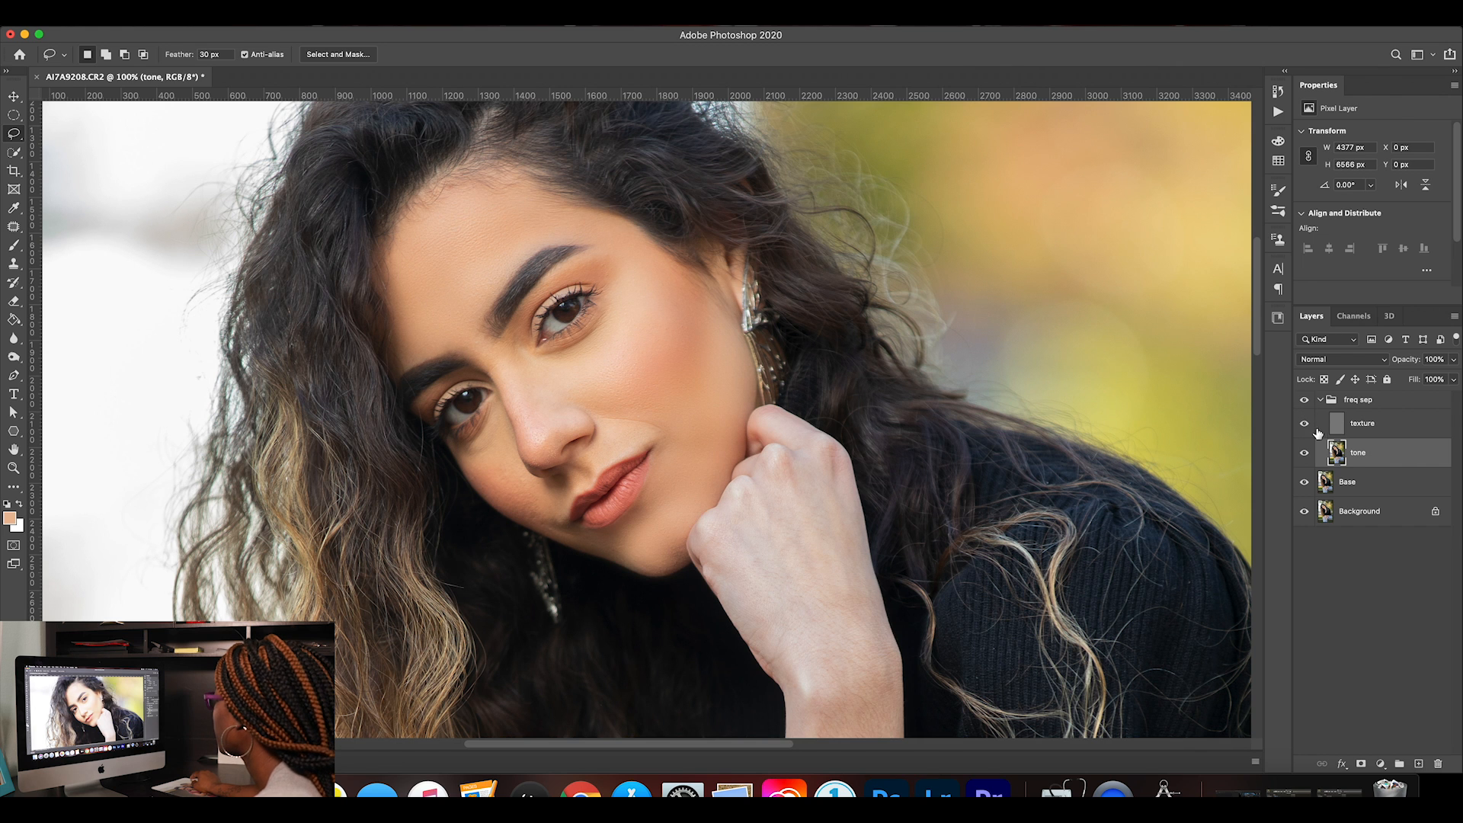
Hide the texture layer, lasso the shaded cheek beside the nose and mouth, reapply the last Gaussian Blur and deselect.
left_click(1305, 423)
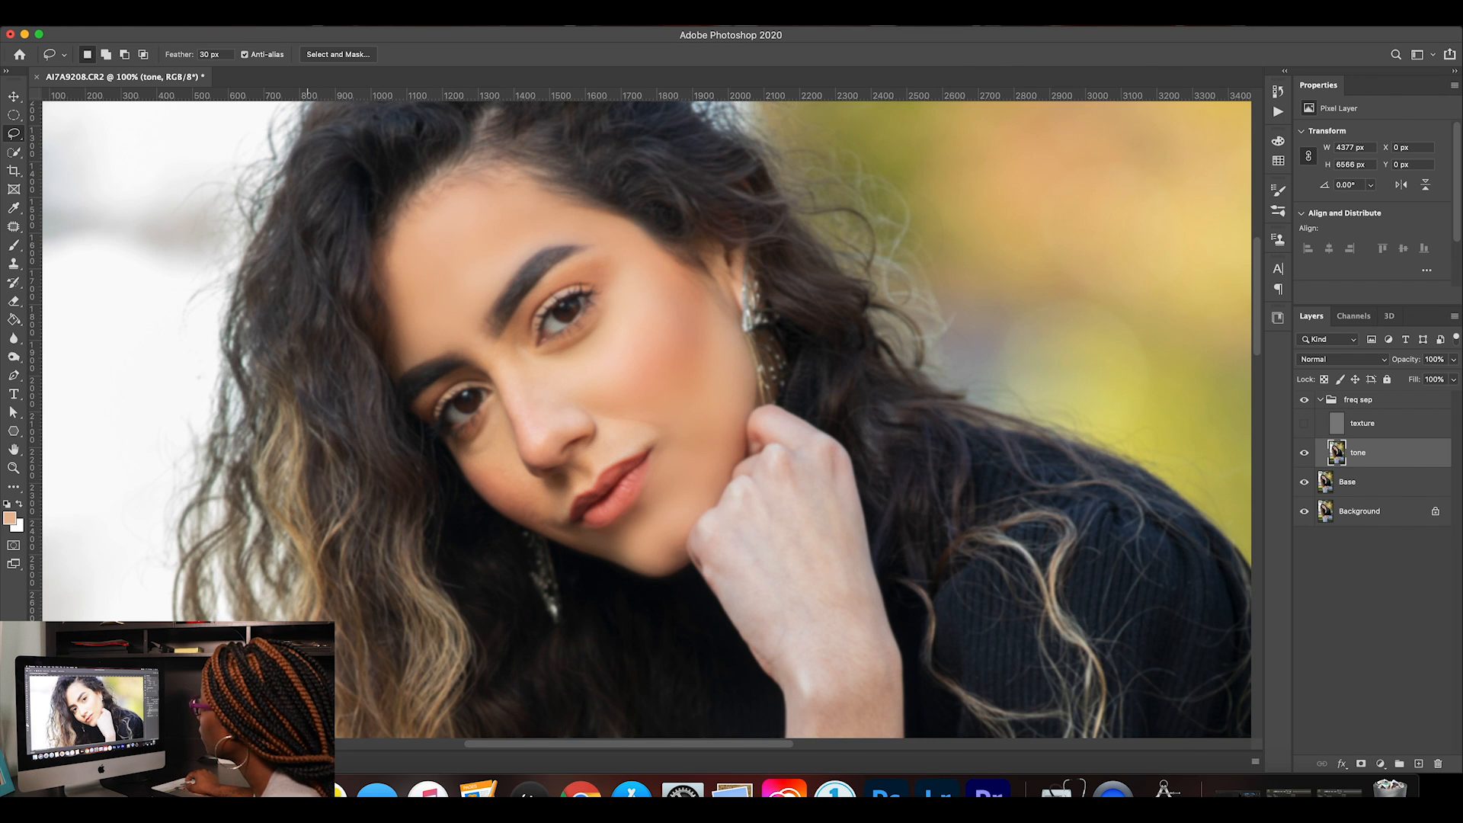
left_click_drag(563, 484, 538, 481)
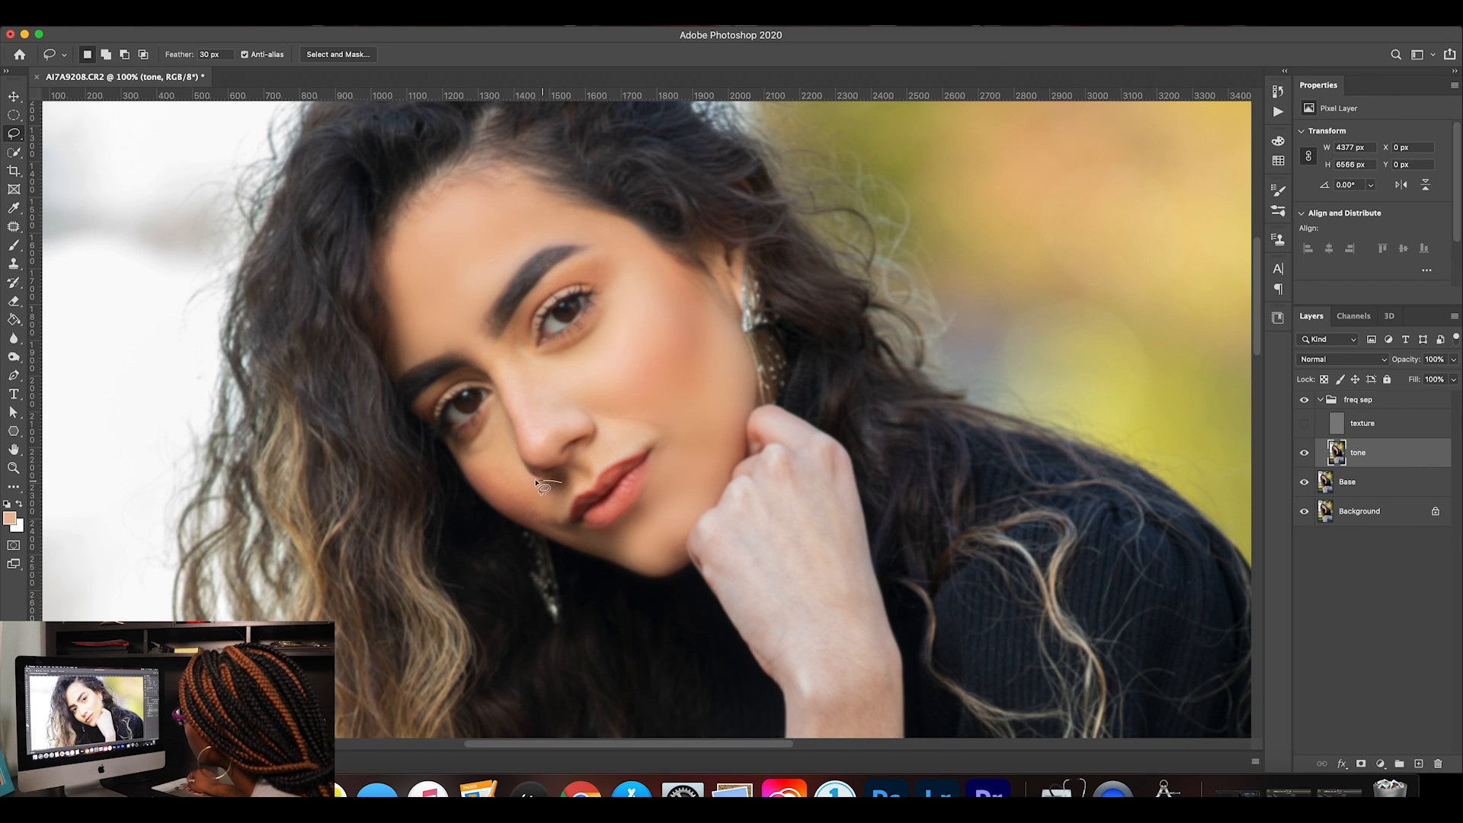
mouse_move(480, 446)
left_mouse_down()
mouse_move(465, 458)
mouse_move(510, 513)
mouse_move(600, 542)
mouse_move(574, 536)
mouse_move(568, 501)
left_mouse_up()
left_click(341, 22)
left_click(340, 34)
key("super+d")
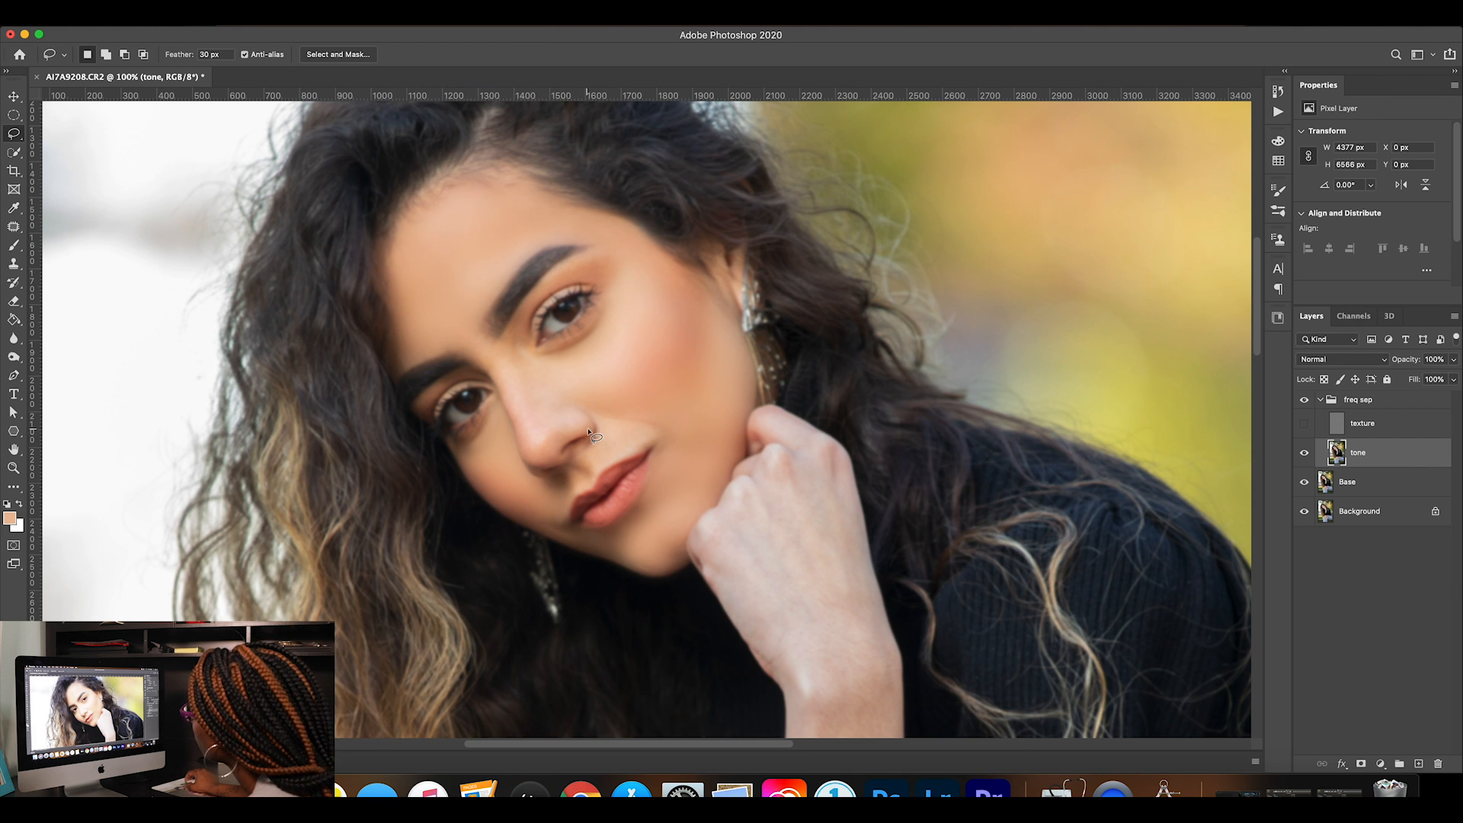
Lasso the nose on the tone layer, about 424 by 471 px, apply a 7.0-pixel Gaussian Blur and clear the selection.
mouse_move(588, 432)
left_mouse_down()
mouse_move(567, 462)
mouse_move(527, 452)
left_mouse_up()
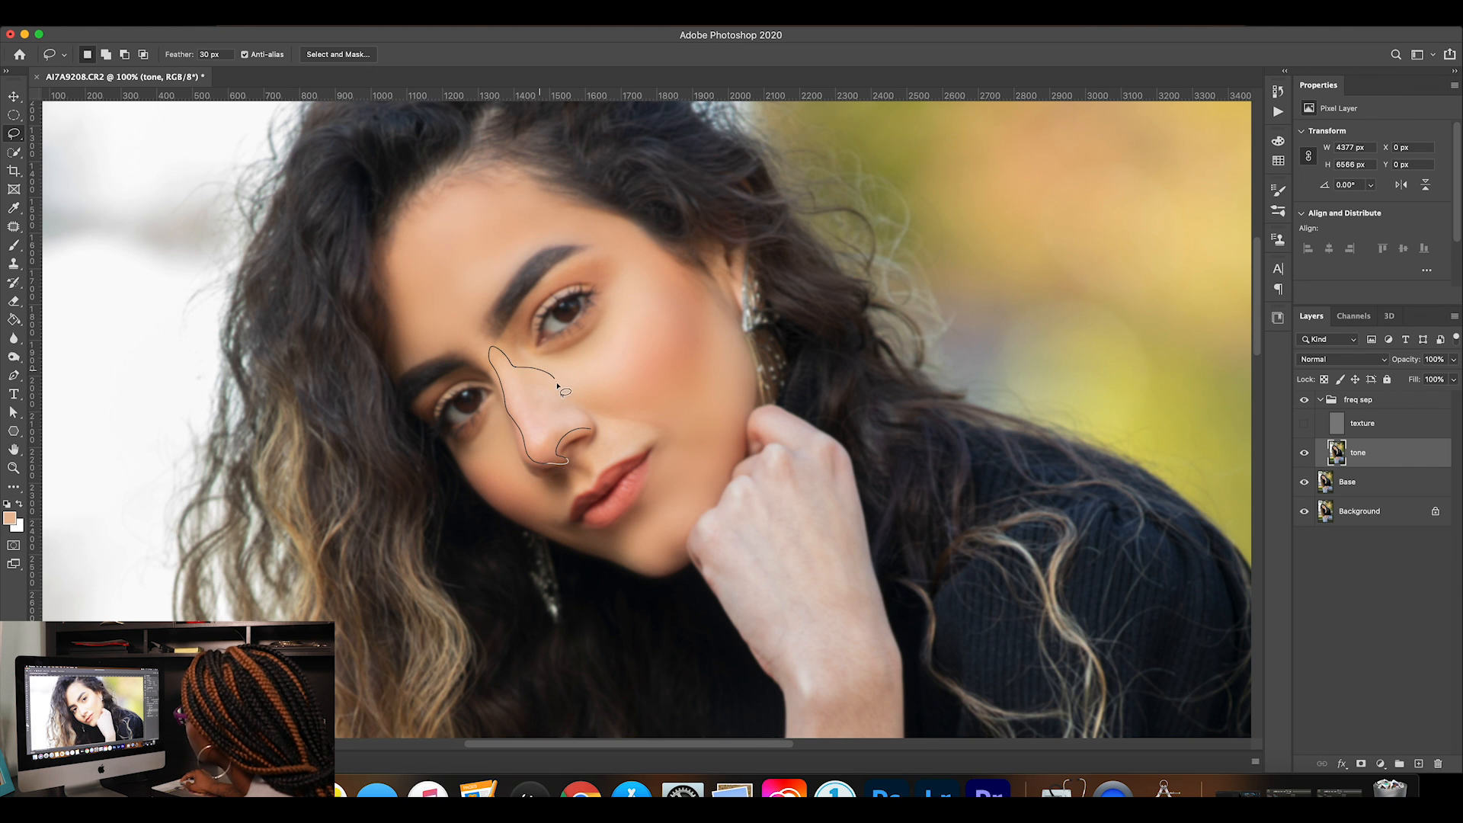
left_click_drag(595, 434, 593, 435)
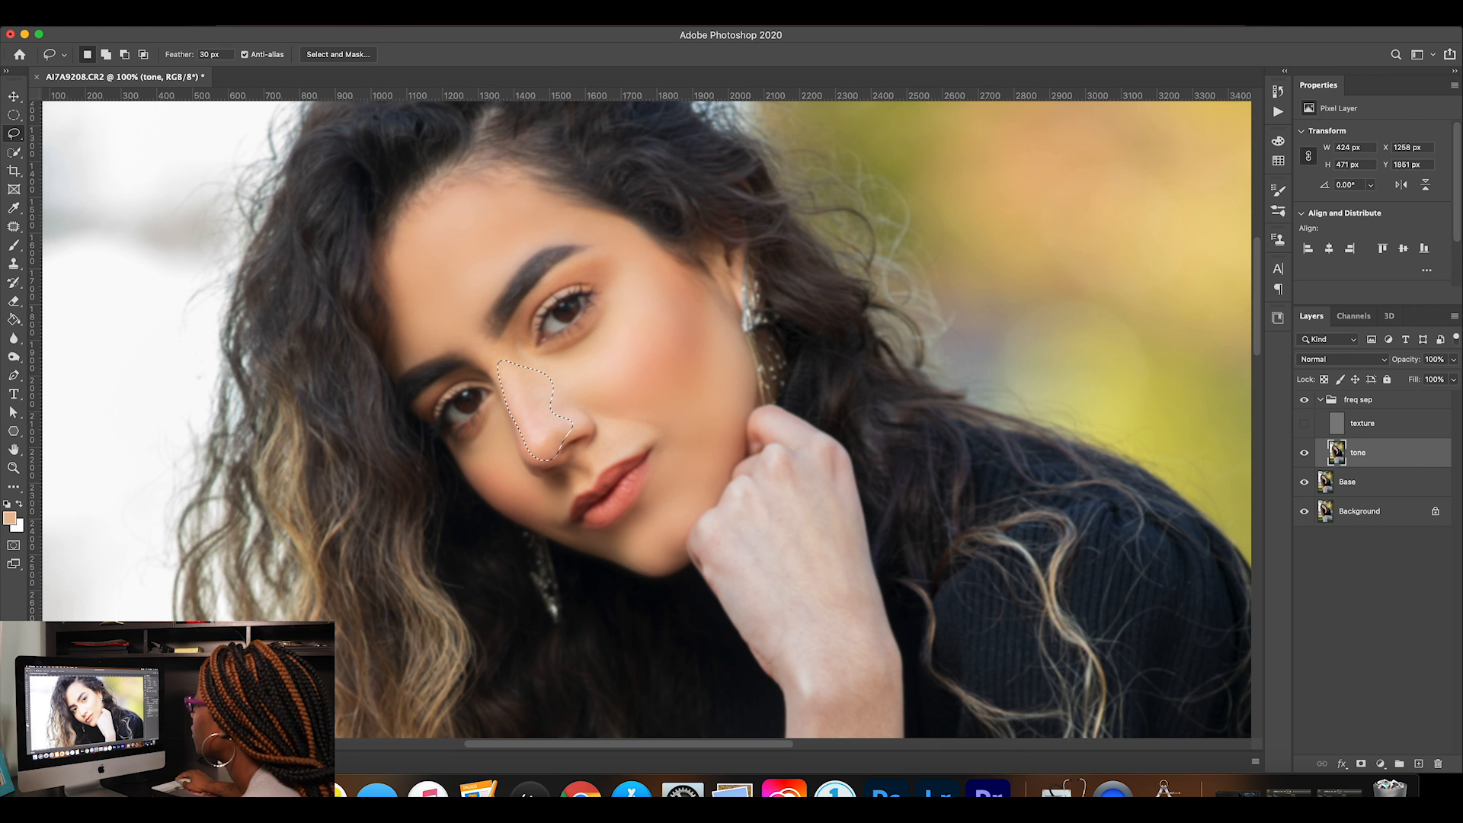
left_click(341, 12)
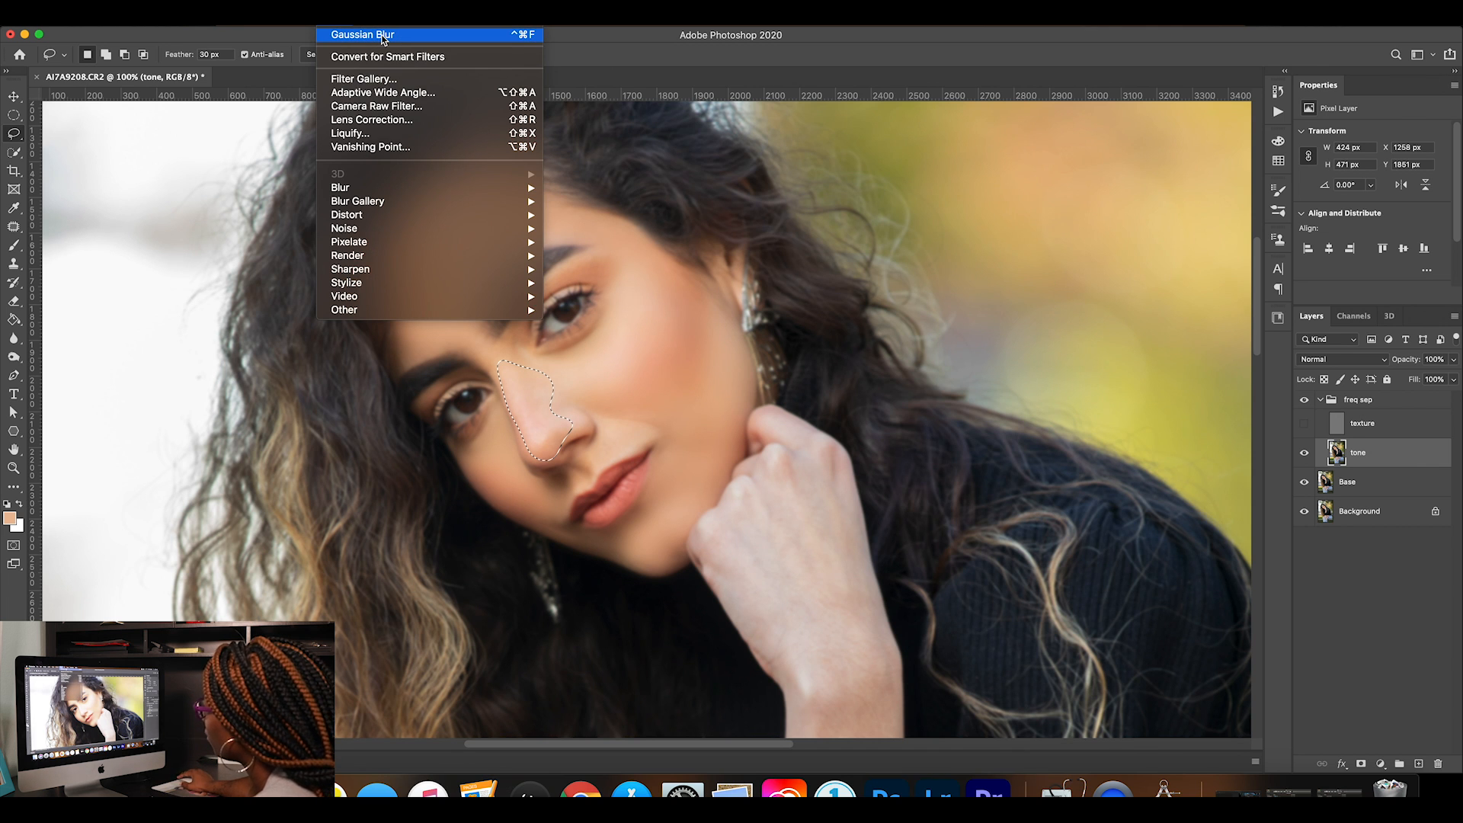
mouse_move(407, 189)
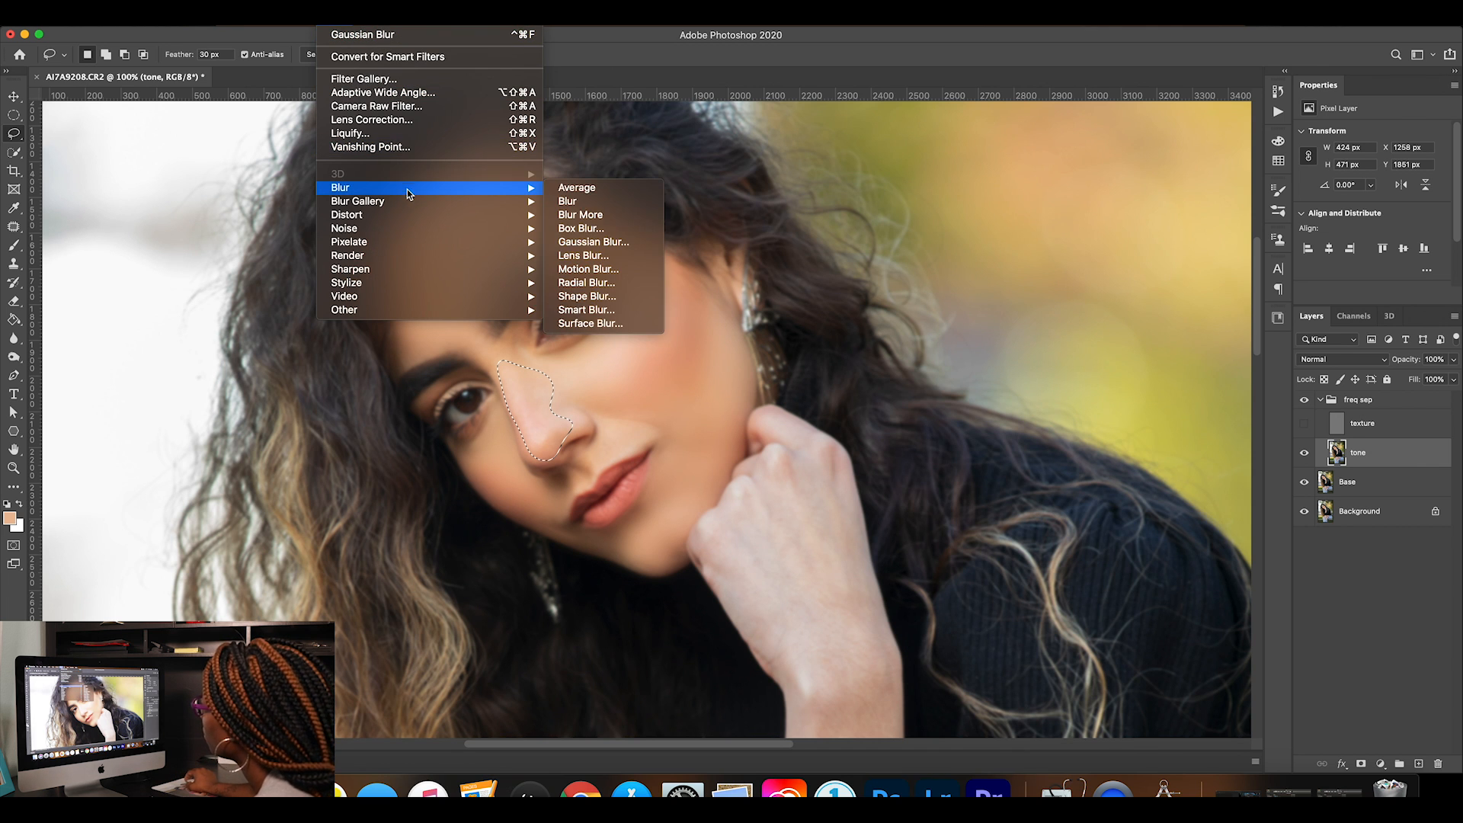
left_click(585, 242)
left_click_drag(1069, 496, 1059, 494)
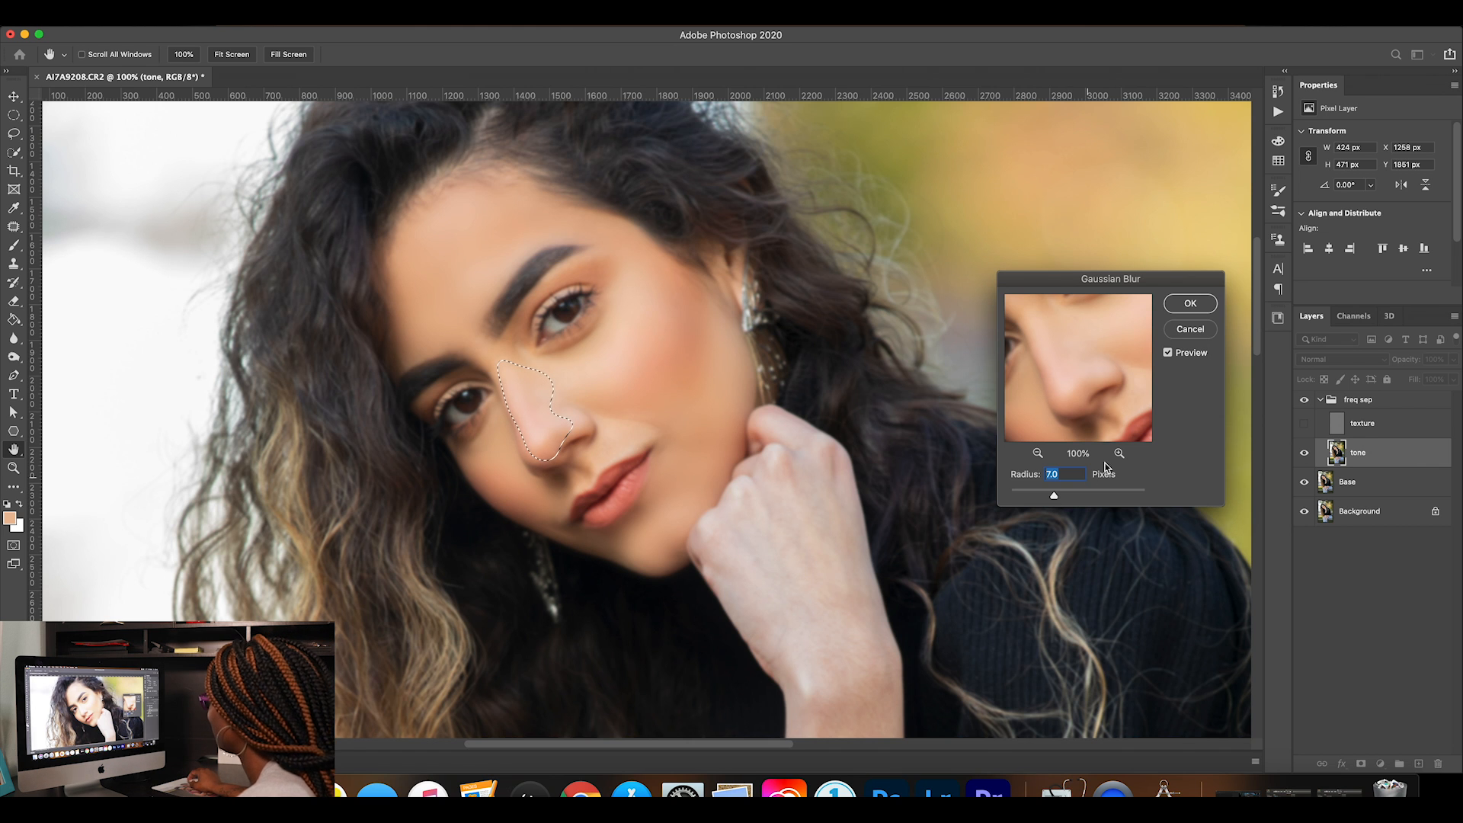
left_click(1190, 303)
left_click(577, 456)
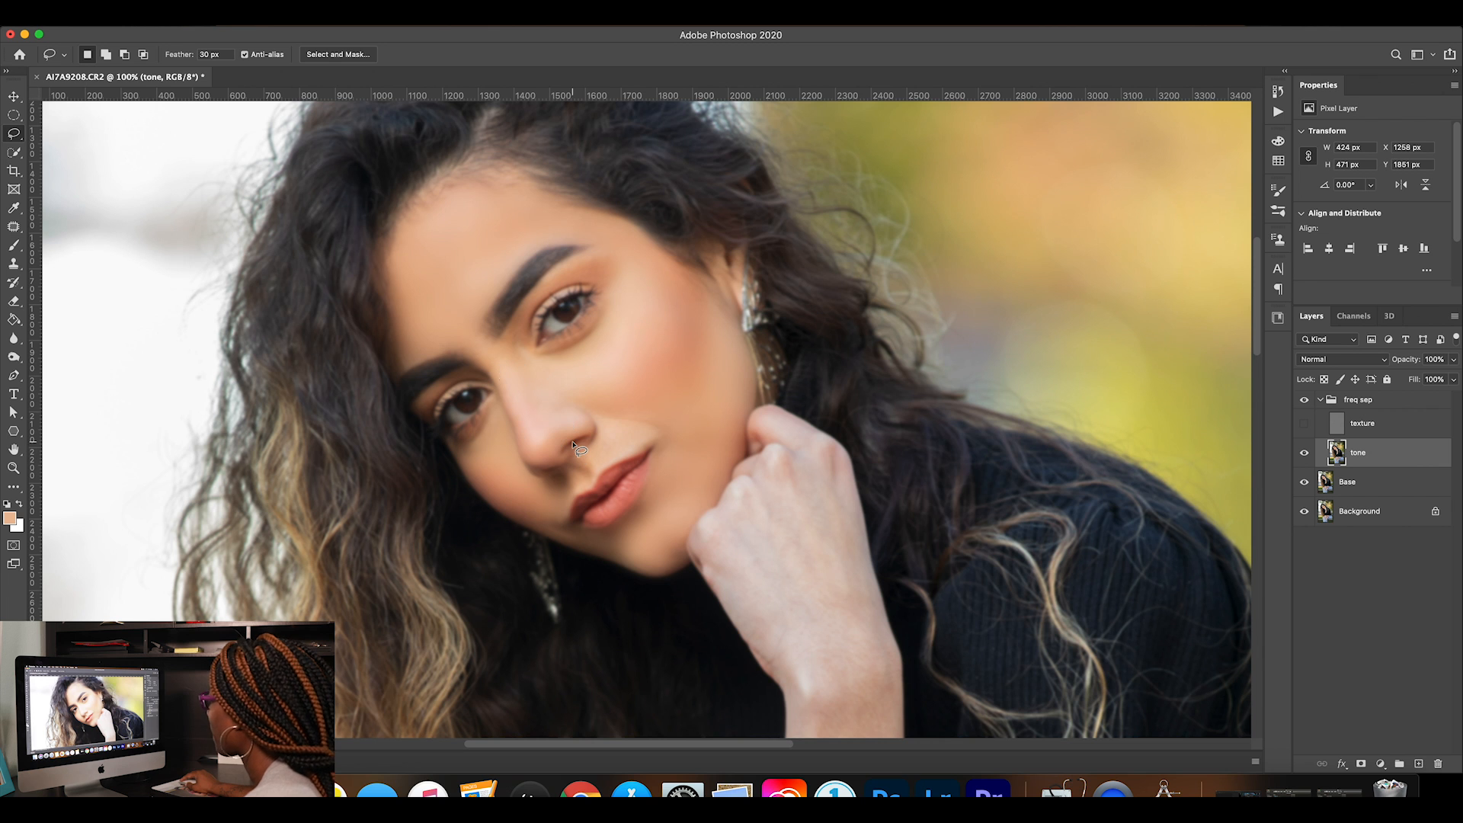
Show the texture layer and compare the smoothed nose and cheek with the freq sep group off and on.
left_click(1304, 423)
left_click(1304, 400)
left_click(1304, 400)
left_click(1303, 400)
left_click(1303, 400)
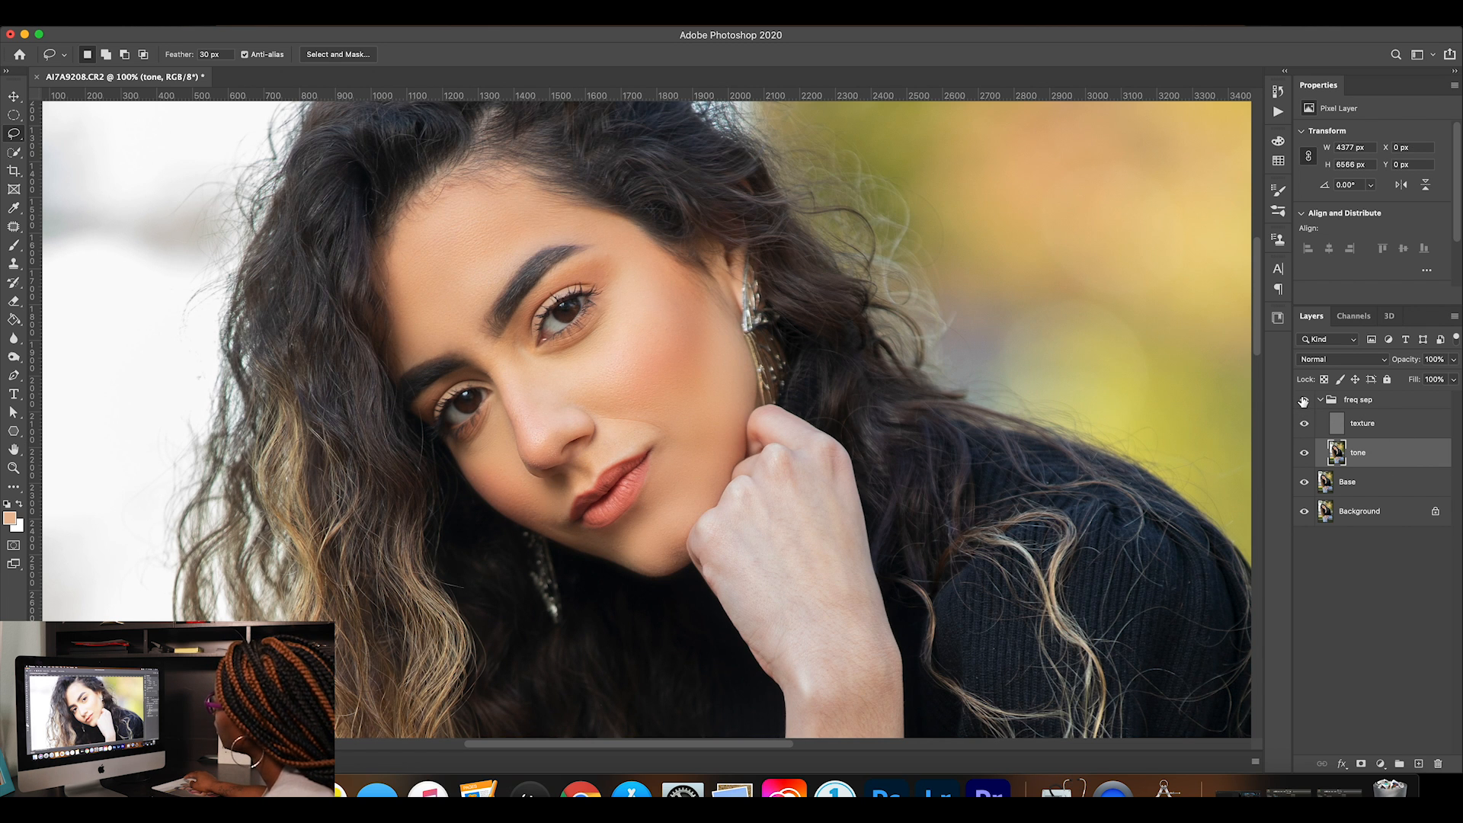
left_click(1303, 400)
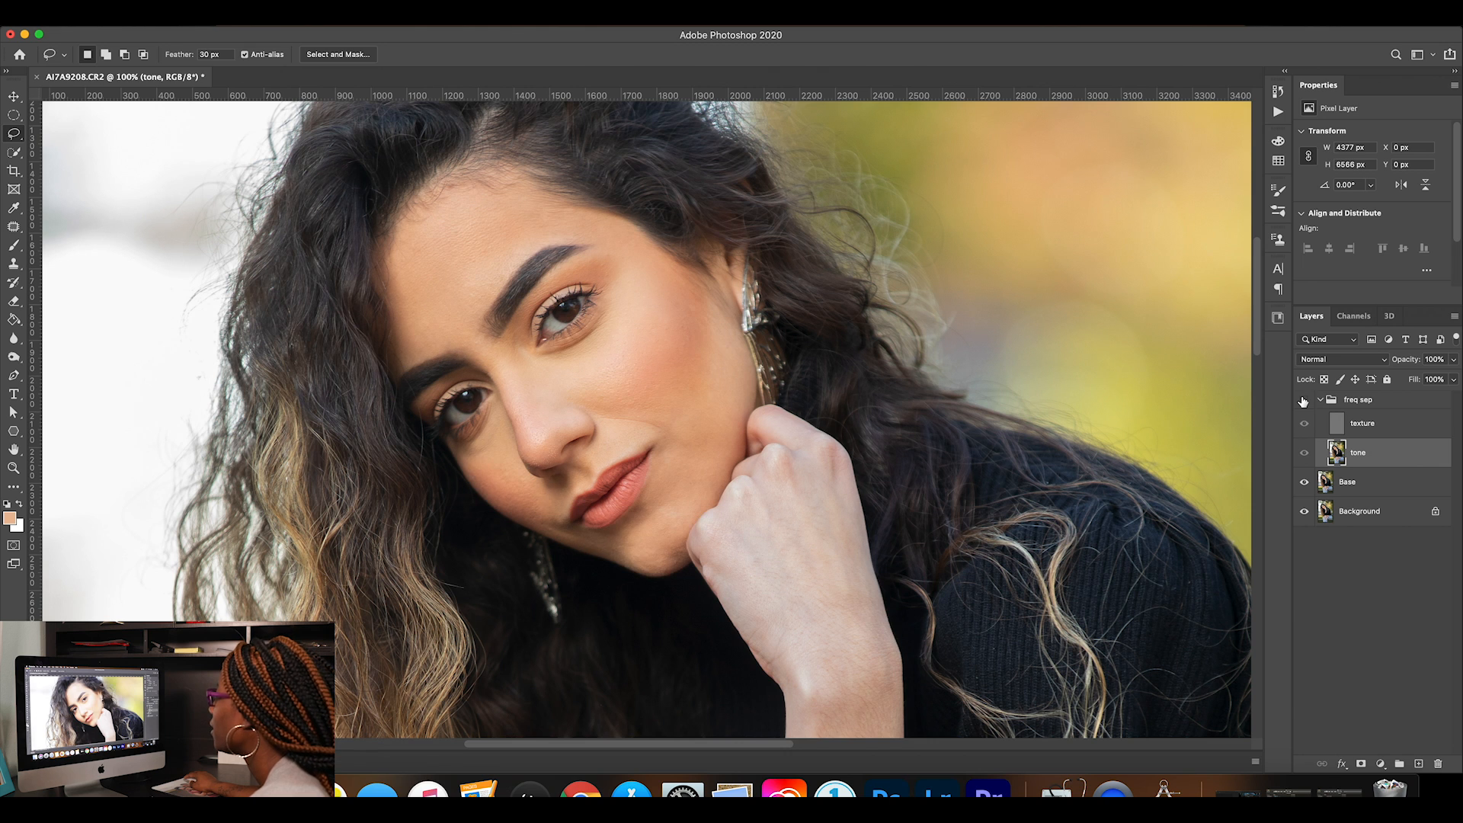
left_click(1303, 400)
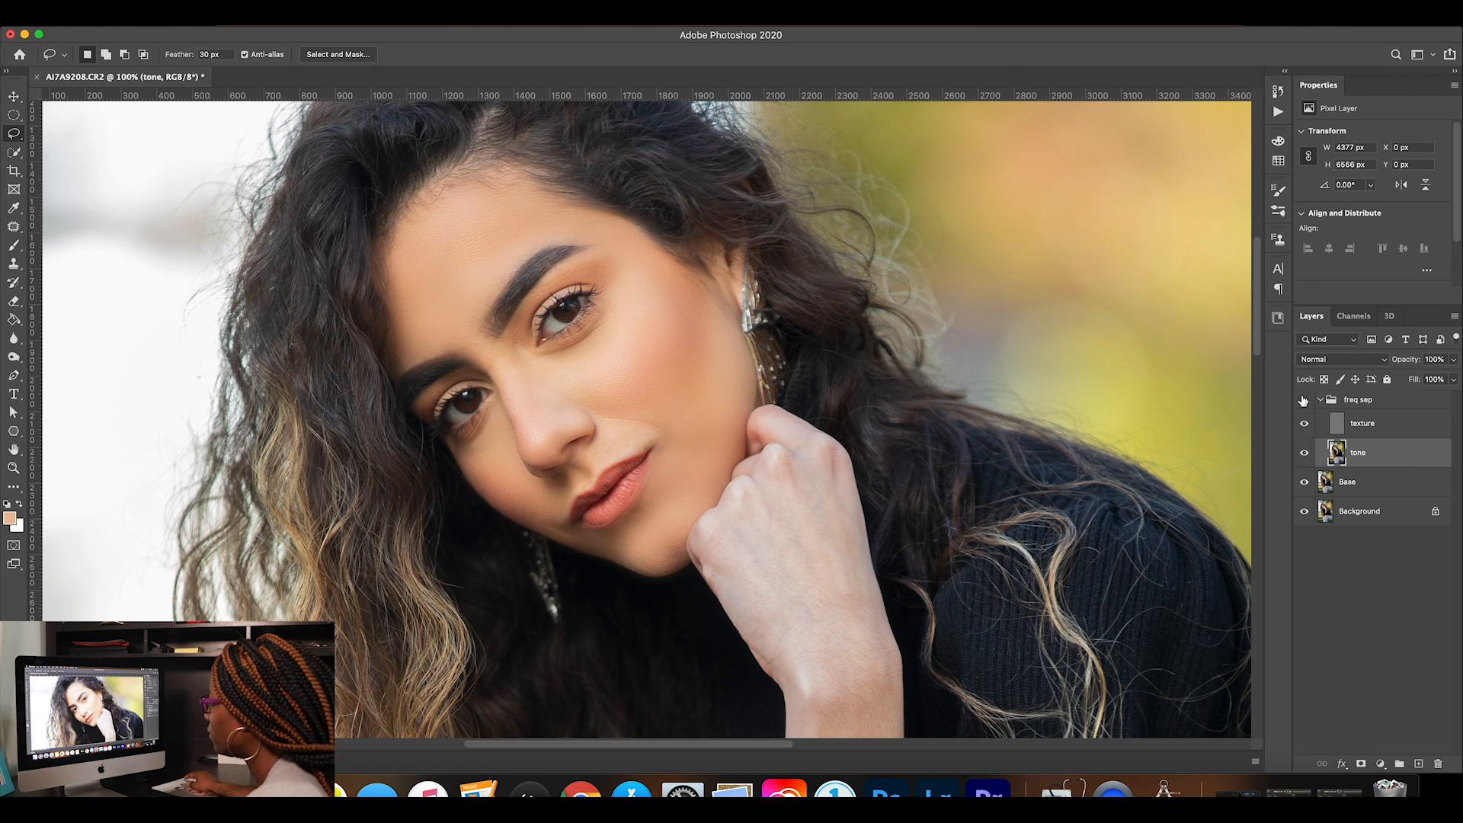
With the texture layer hidden, lasso the skin above the upper lip, about 403 by 330 px, apply a 4.8-pixel Gaussian Blur and deselect.
left_click(1305, 424)
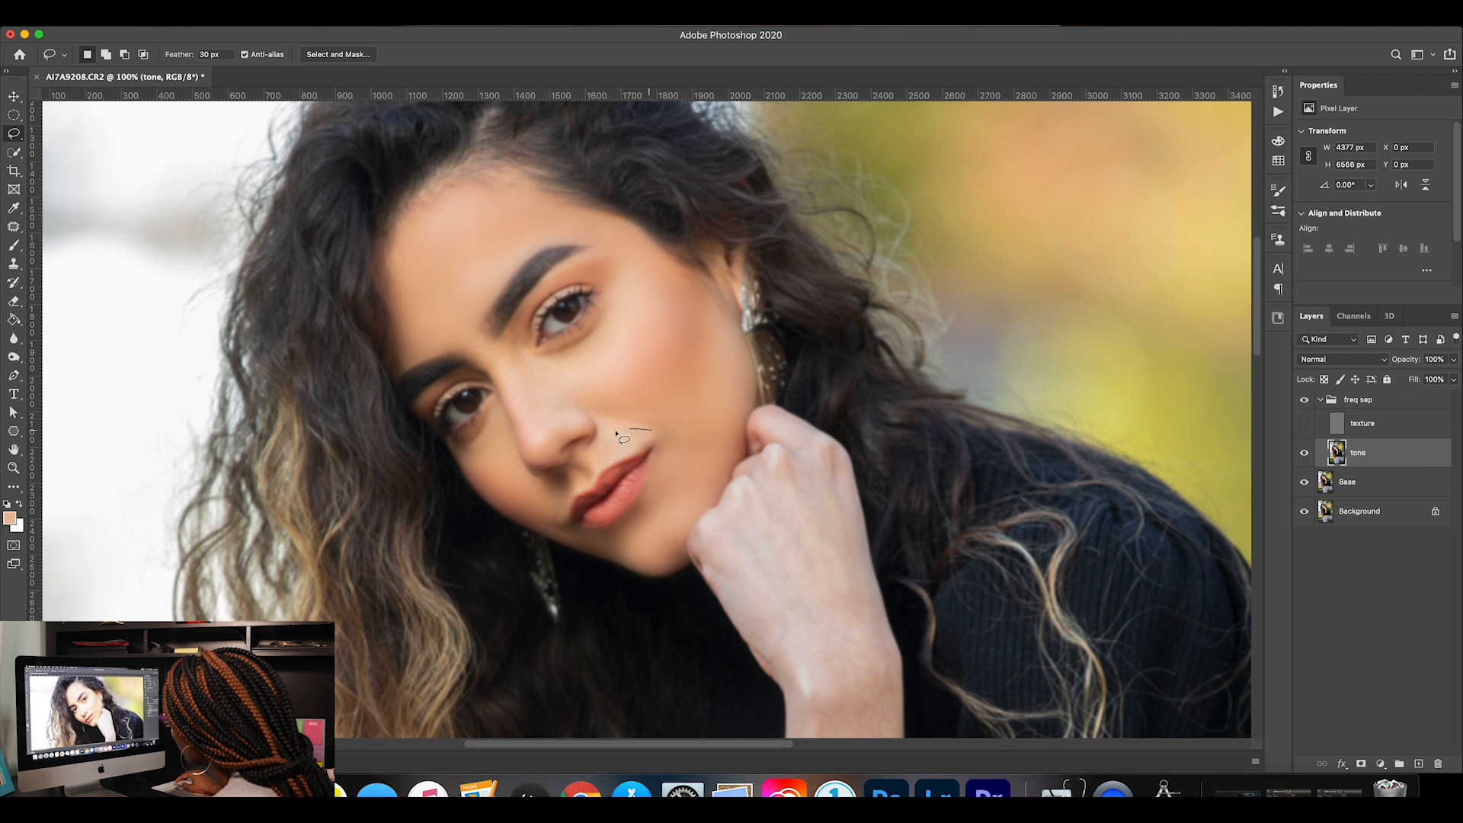
left_click_drag(573, 497, 657, 433)
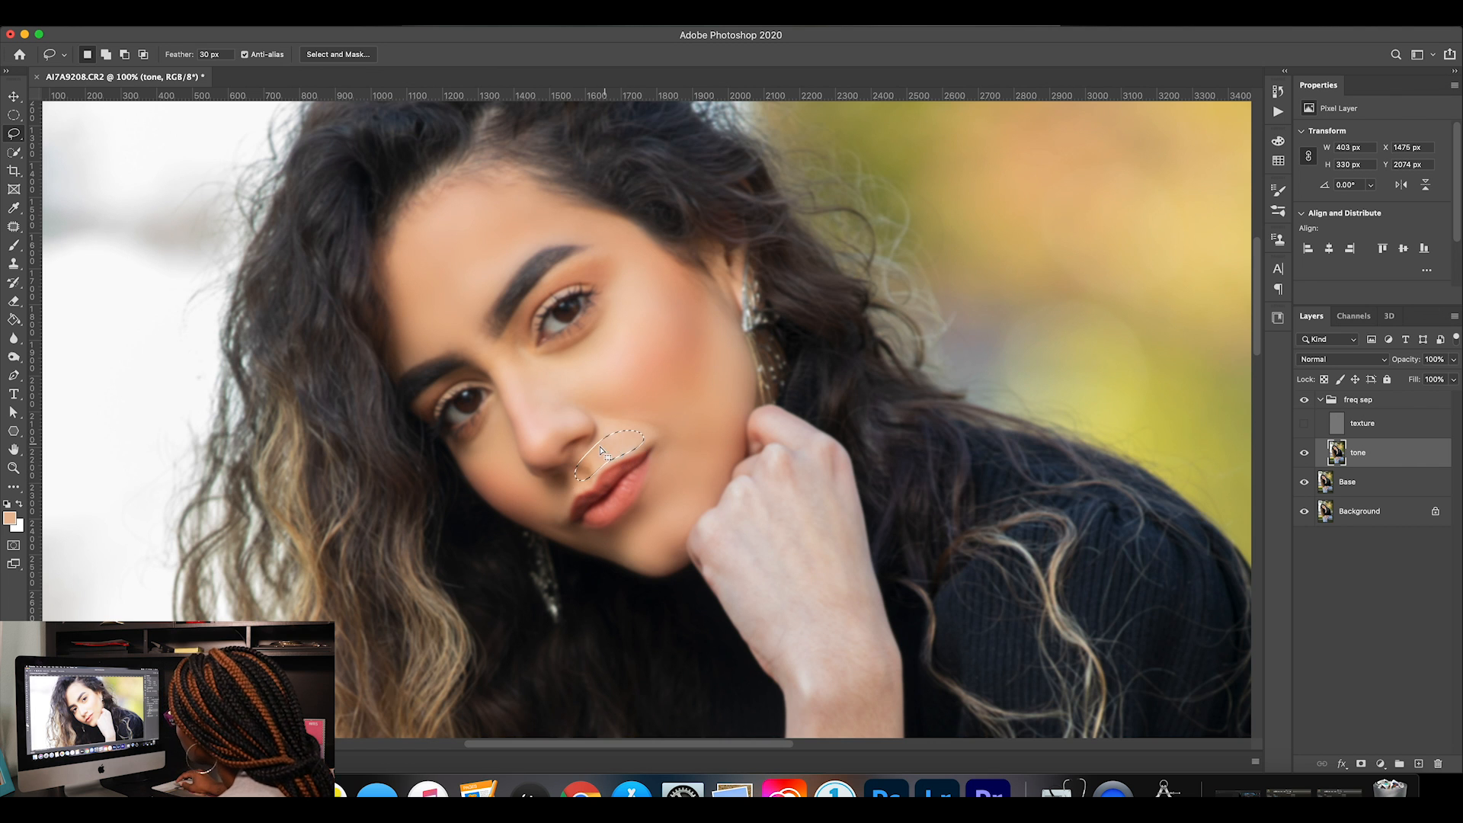
left_click(333, 25)
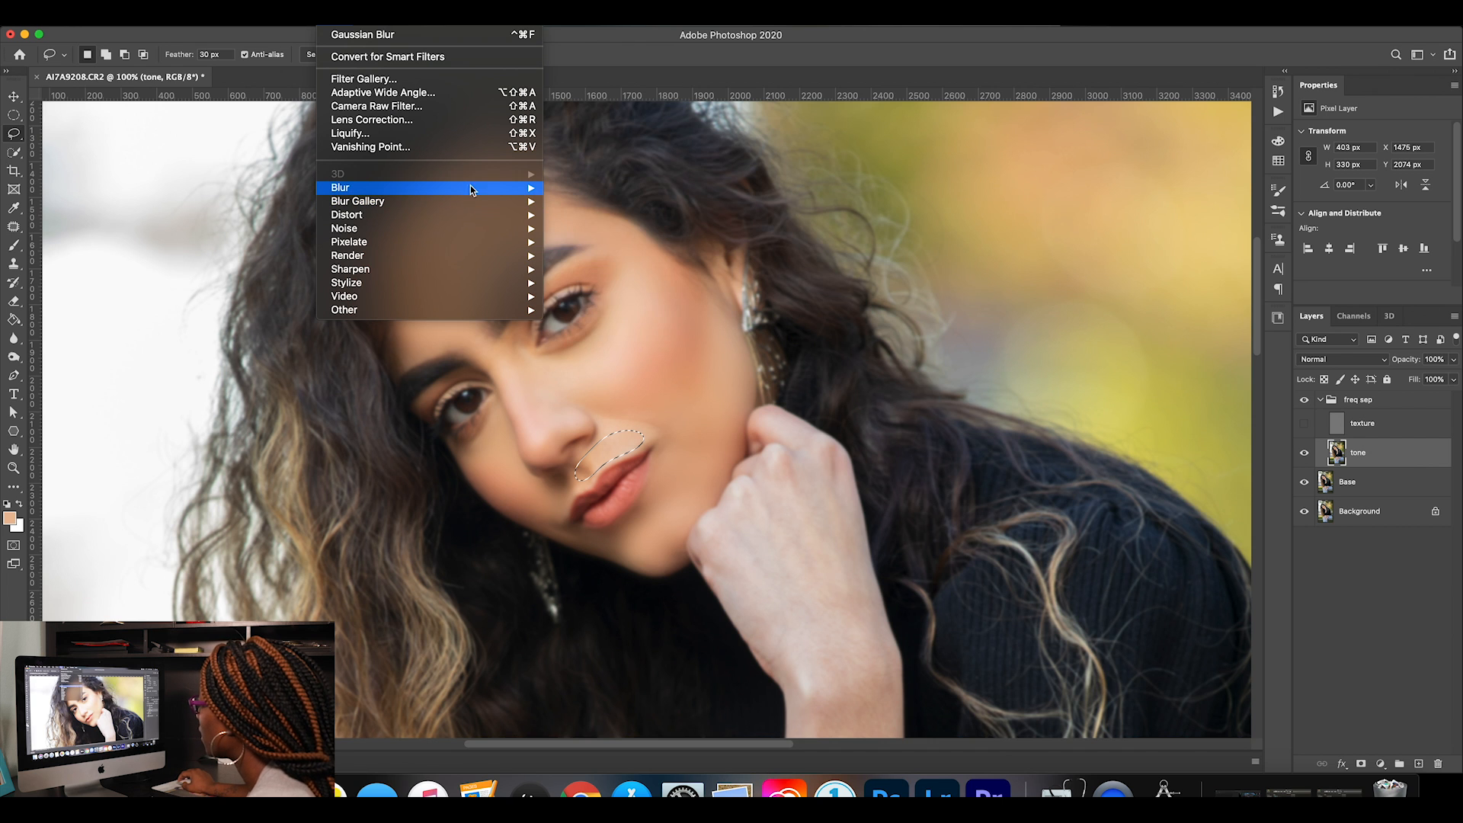
mouse_move(467, 187)
left_click(587, 242)
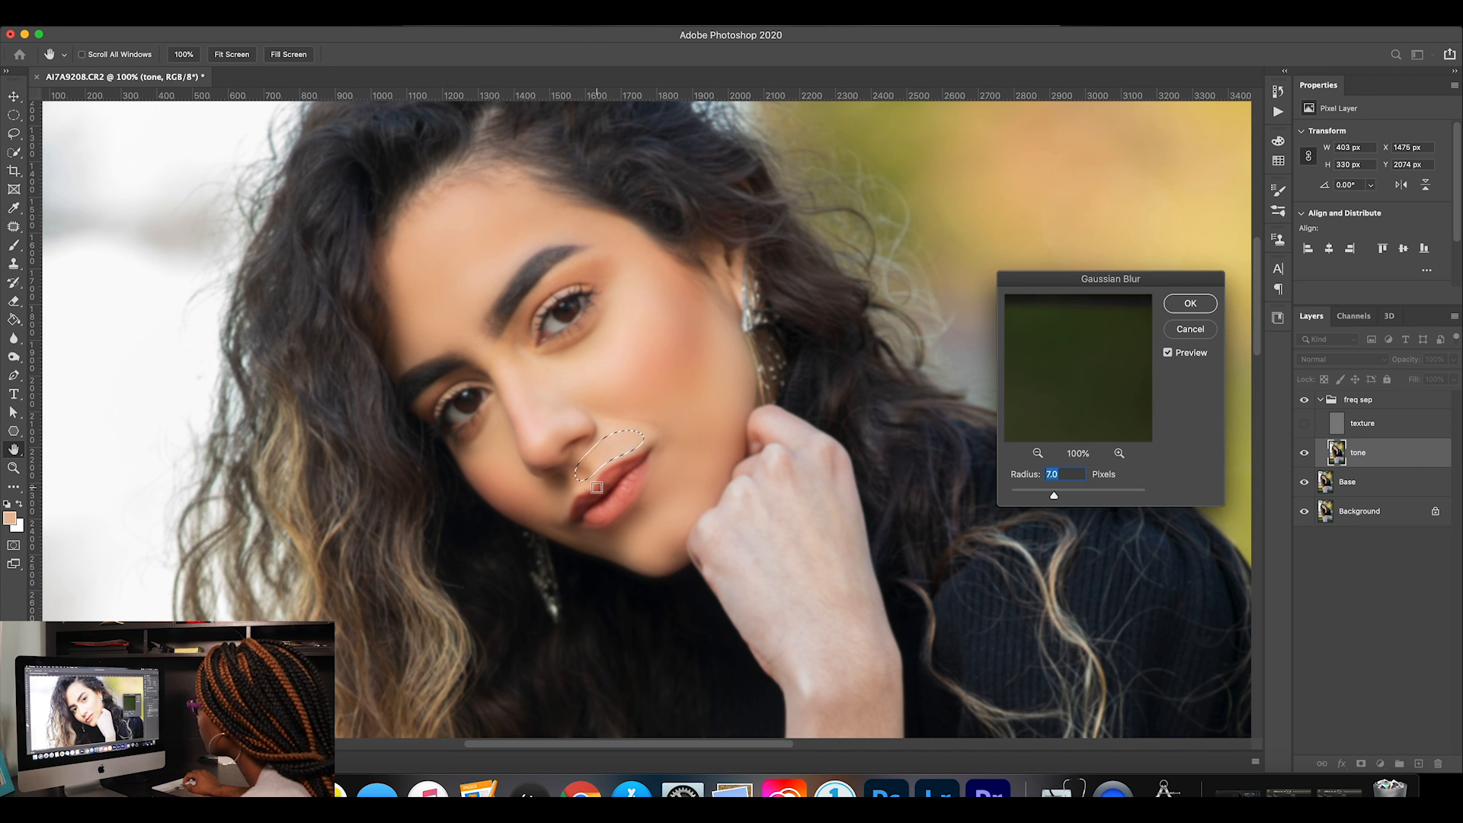
left_click(591, 479)
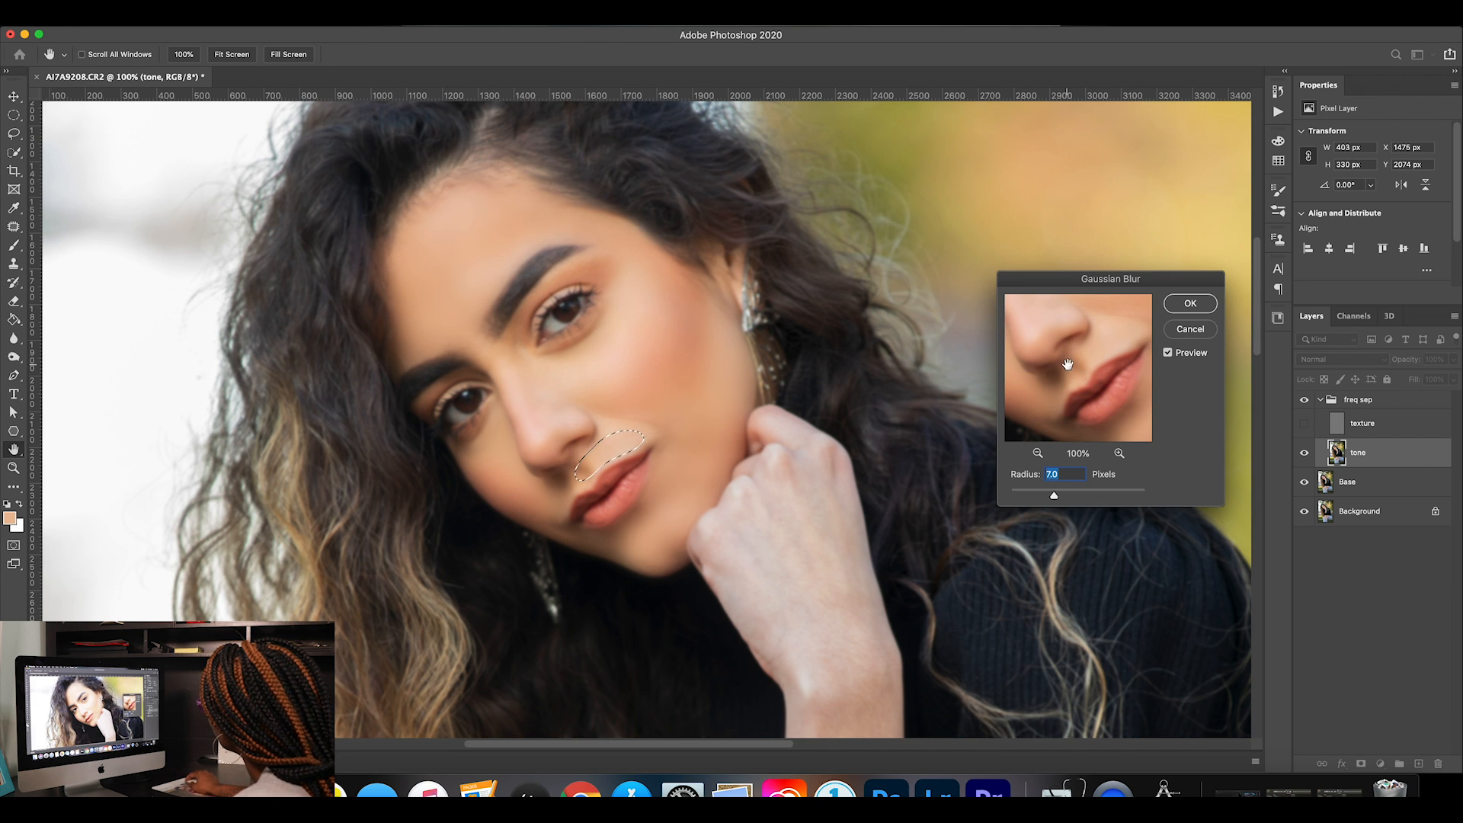
left_click_drag(1054, 496, 970, 503)
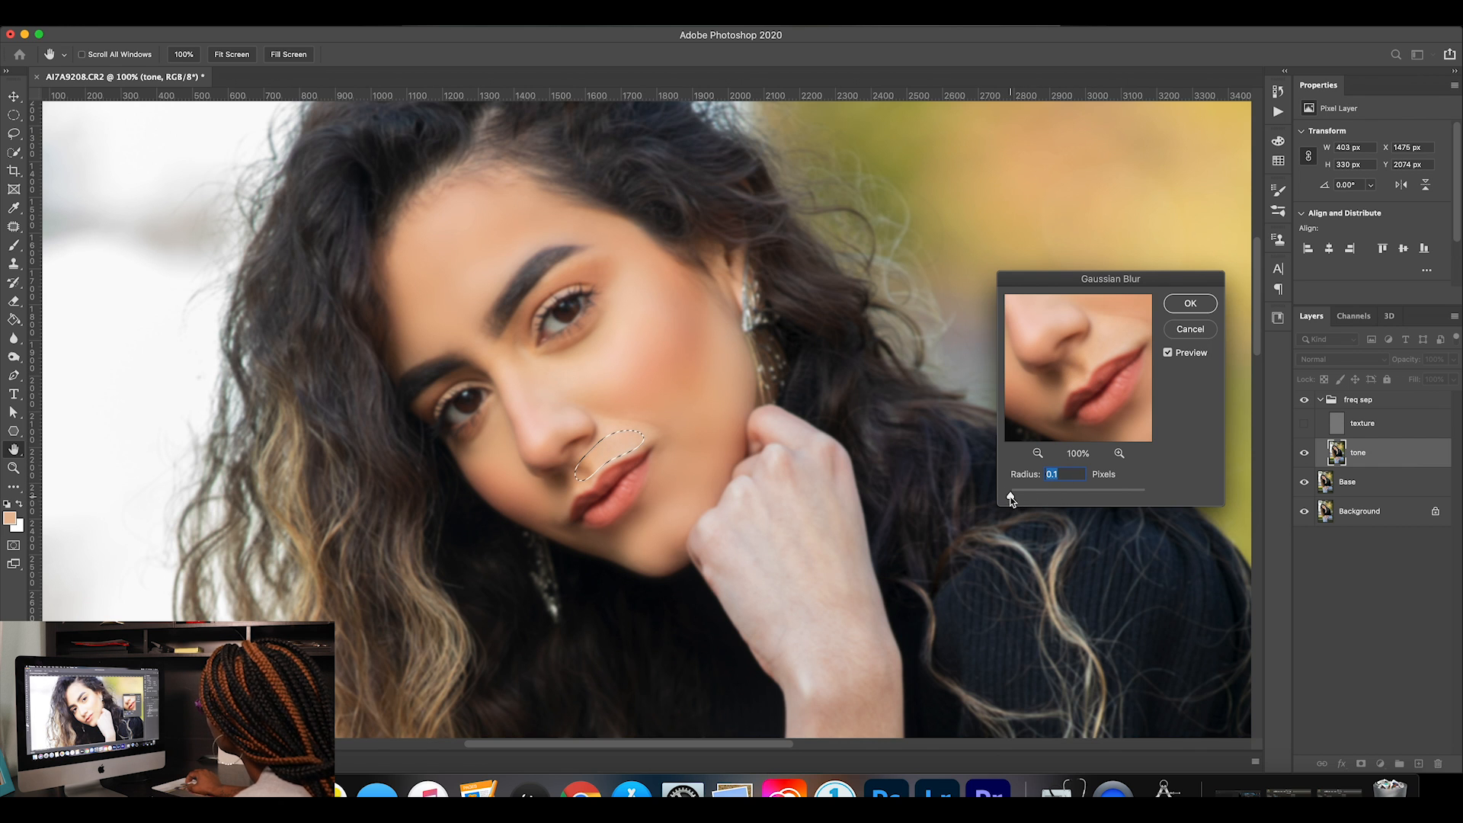
left_click_drag(1022, 496, 1029, 496)
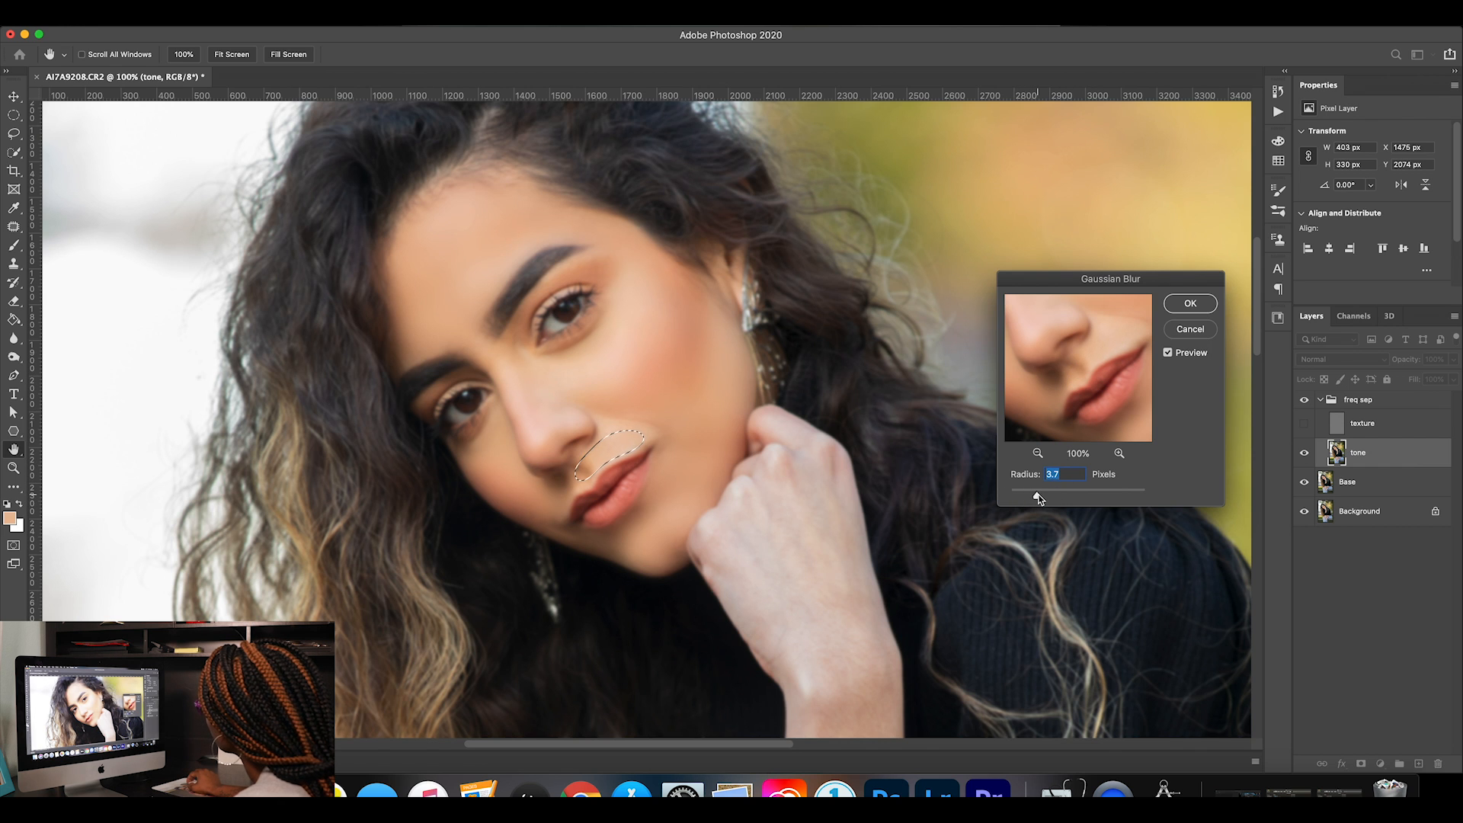
left_click(1191, 303)
key("ctrl+d")
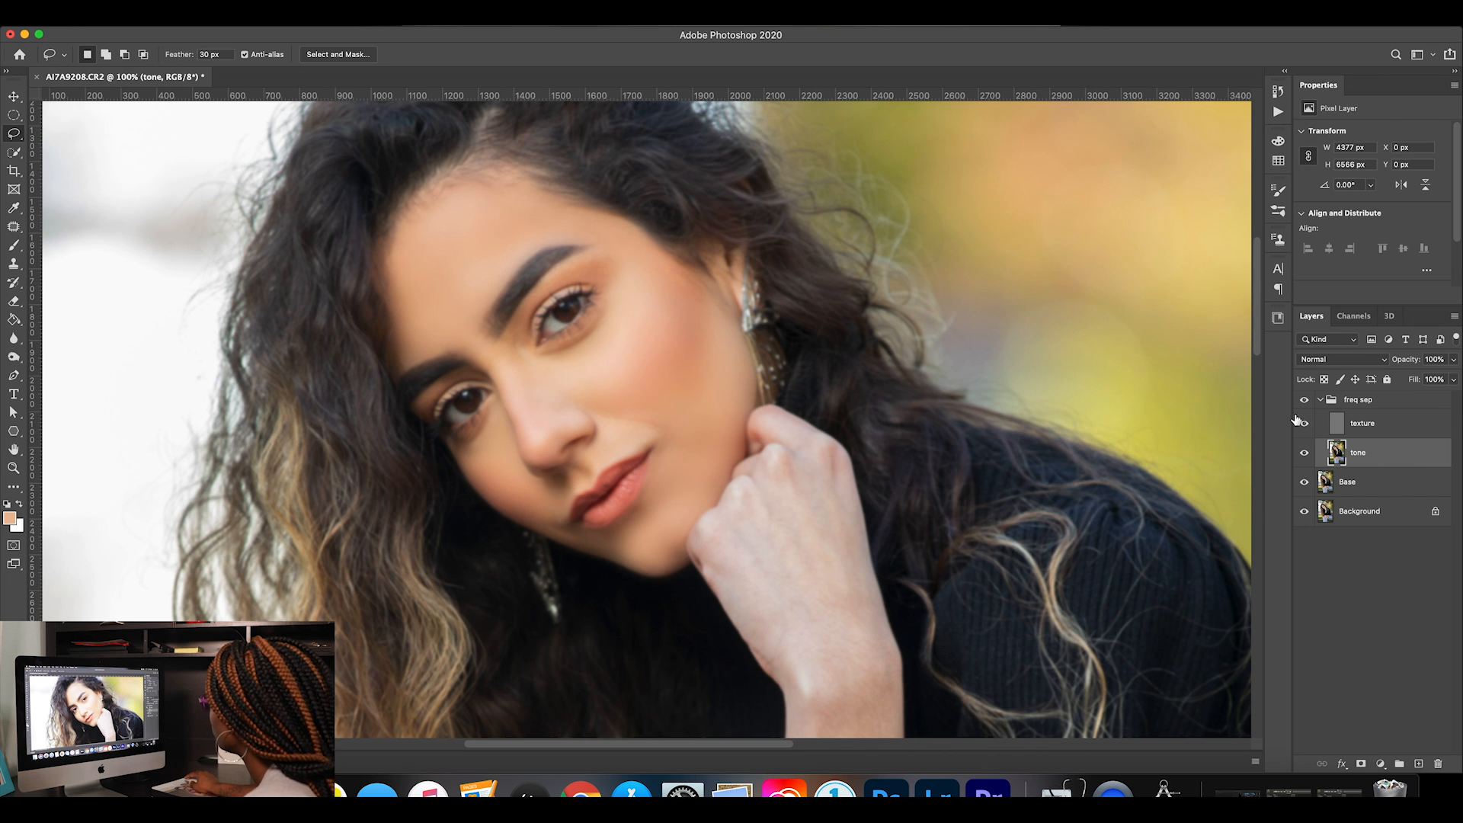
Compare the whole face with the freq sep group hidden and shown, with the texture layer visible.
left_click(1305, 400)
left_click(1305, 400)
left_click(1305, 401)
left_click(1306, 401)
left_click(1306, 402)
left_click(1306, 402)
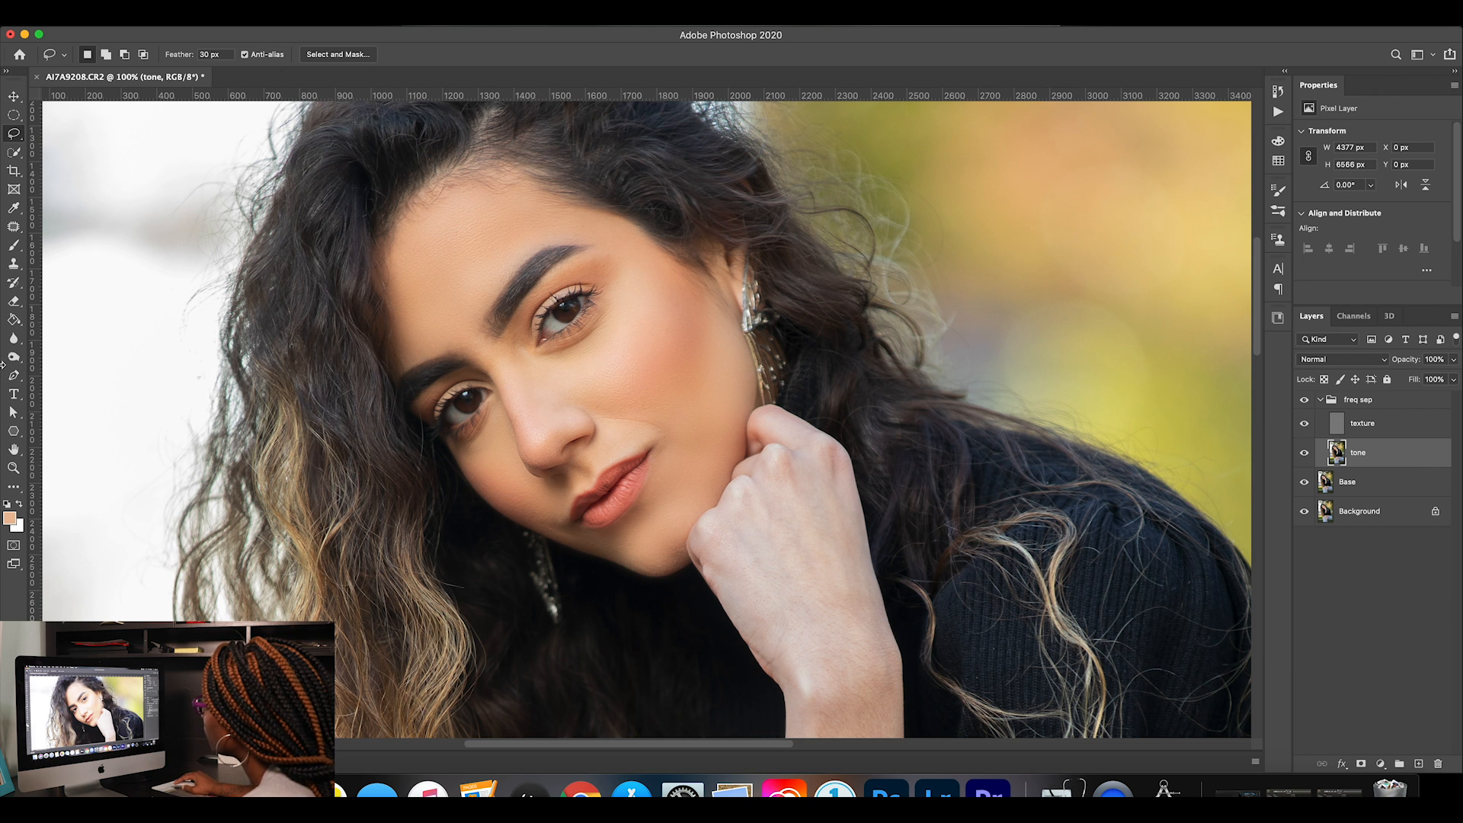
Inspect the skin around the nose and upper lip up close with the freq sep group off and on.
left_click(14, 468)
left_click_drag(625, 451, 954, 455)
left_click(1306, 401)
left_click(1306, 402)
left_click(1305, 402)
left_click(1305, 402)
left_click(1305, 401)
left_click(1305, 402)
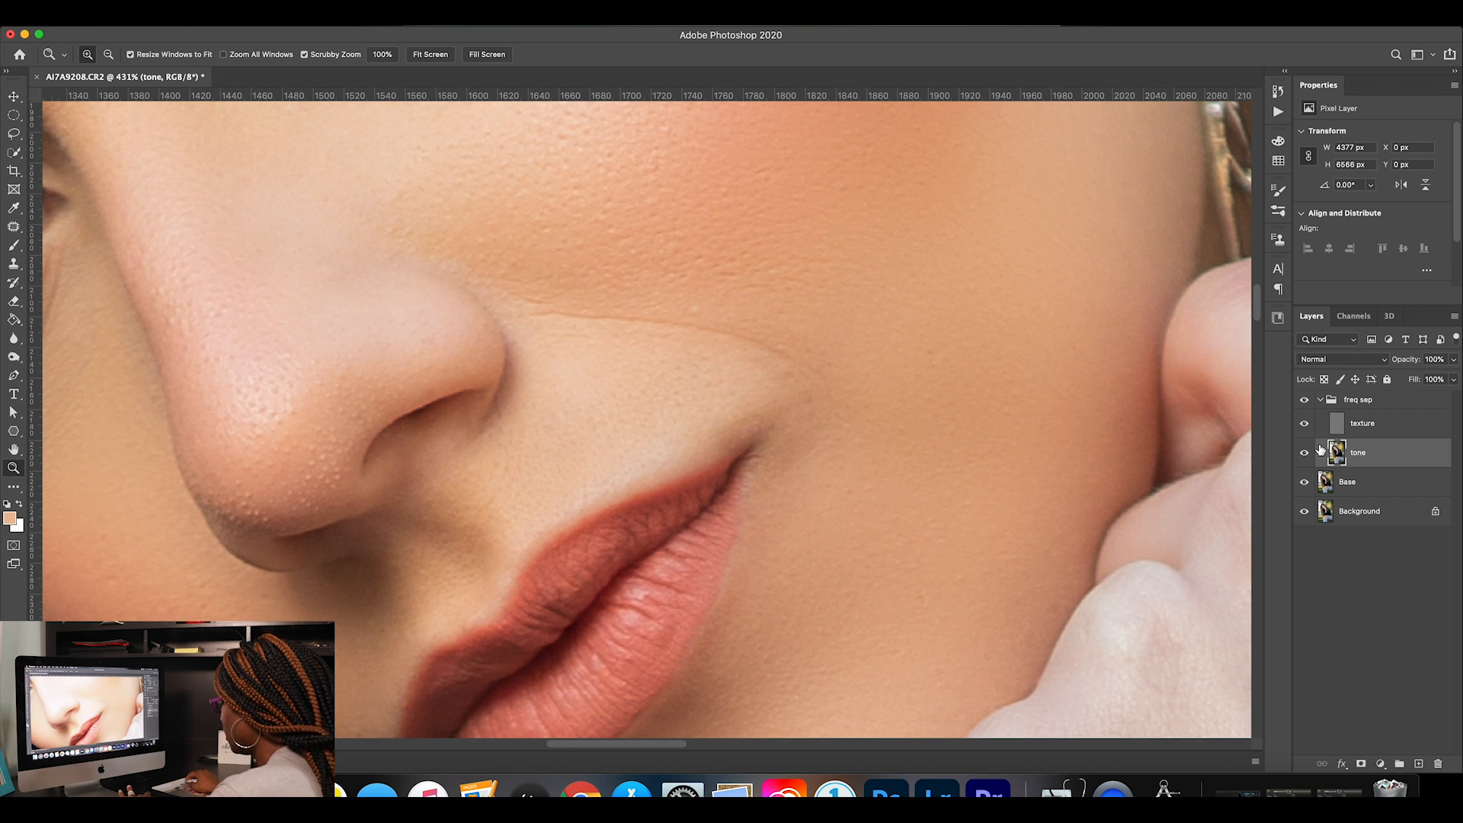
Patch the rough skin texture on the tip and side of the nose on the texture layer, deselecting after each patch.
key("super+minus")
key("super+minus")
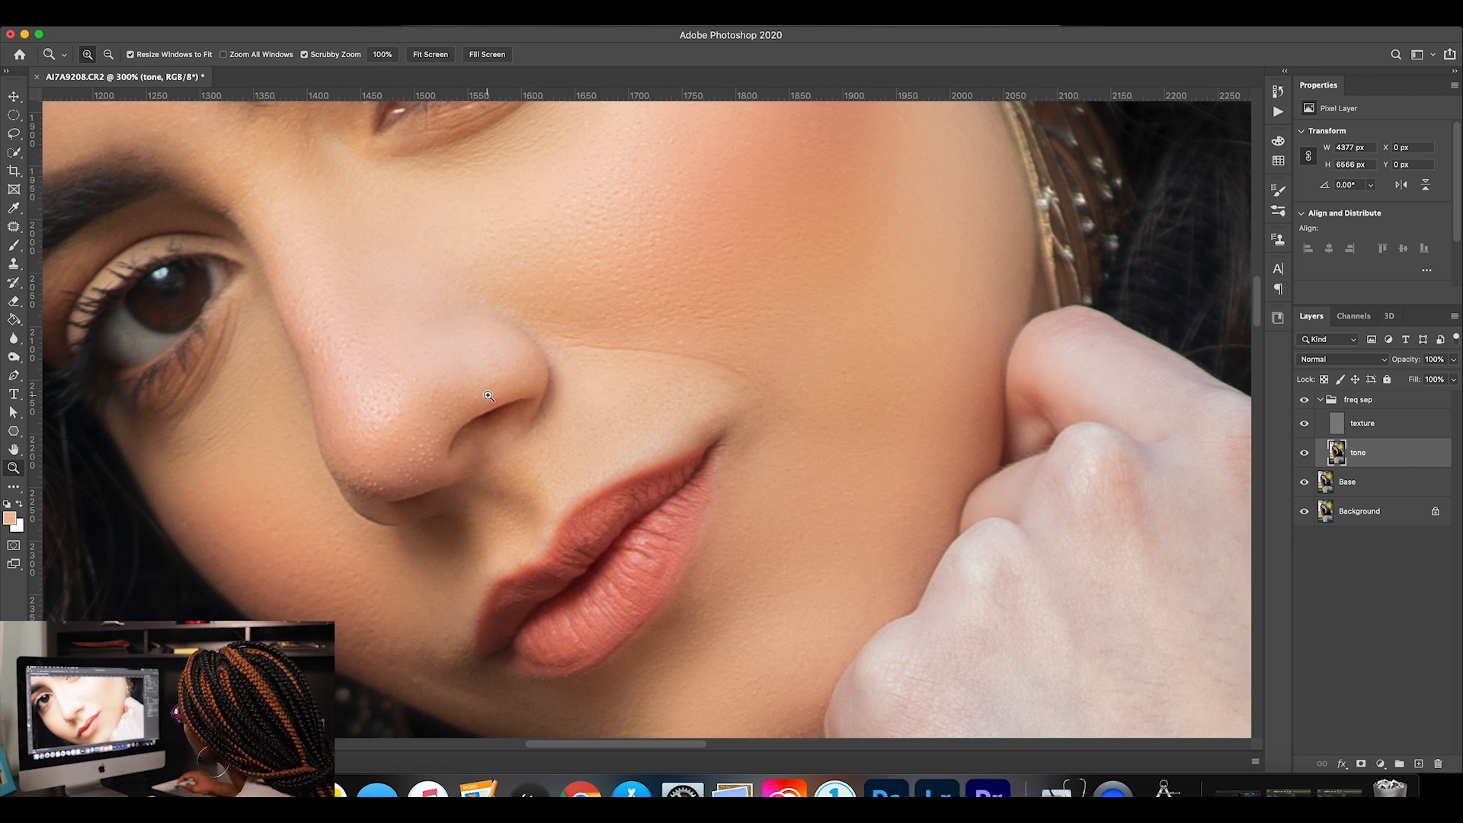
left_click(15, 227)
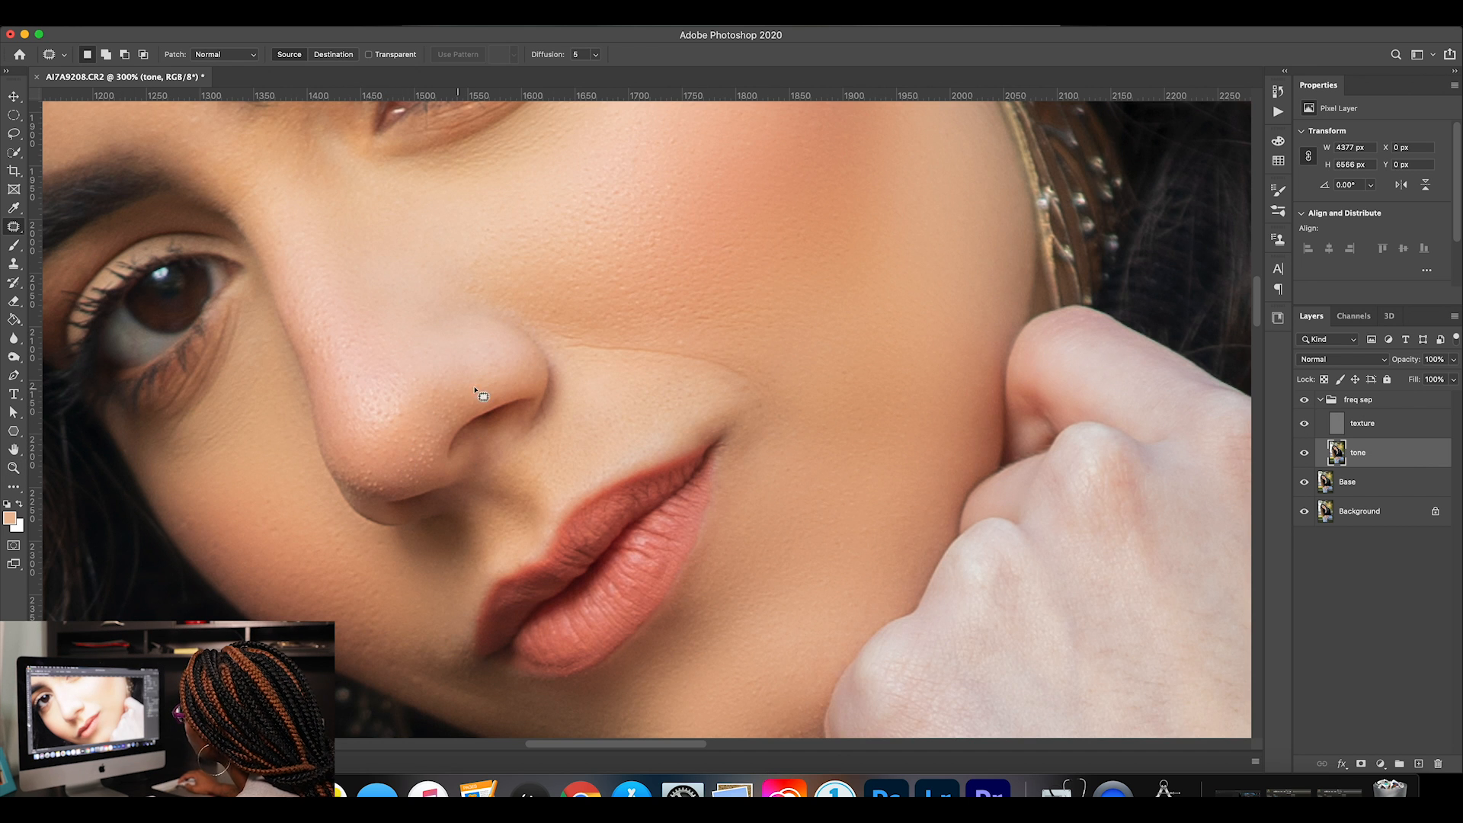
left_click(1372, 426)
mouse_move(454, 425)
left_mouse_down()
mouse_move(472, 392)
mouse_move(424, 400)
mouse_move(395, 464)
mouse_move(433, 487)
mouse_move(458, 458)
mouse_move(461, 427)
mouse_move(414, 387)
mouse_move(417, 369)
mouse_move(463, 371)
left_mouse_up()
key("super+d")
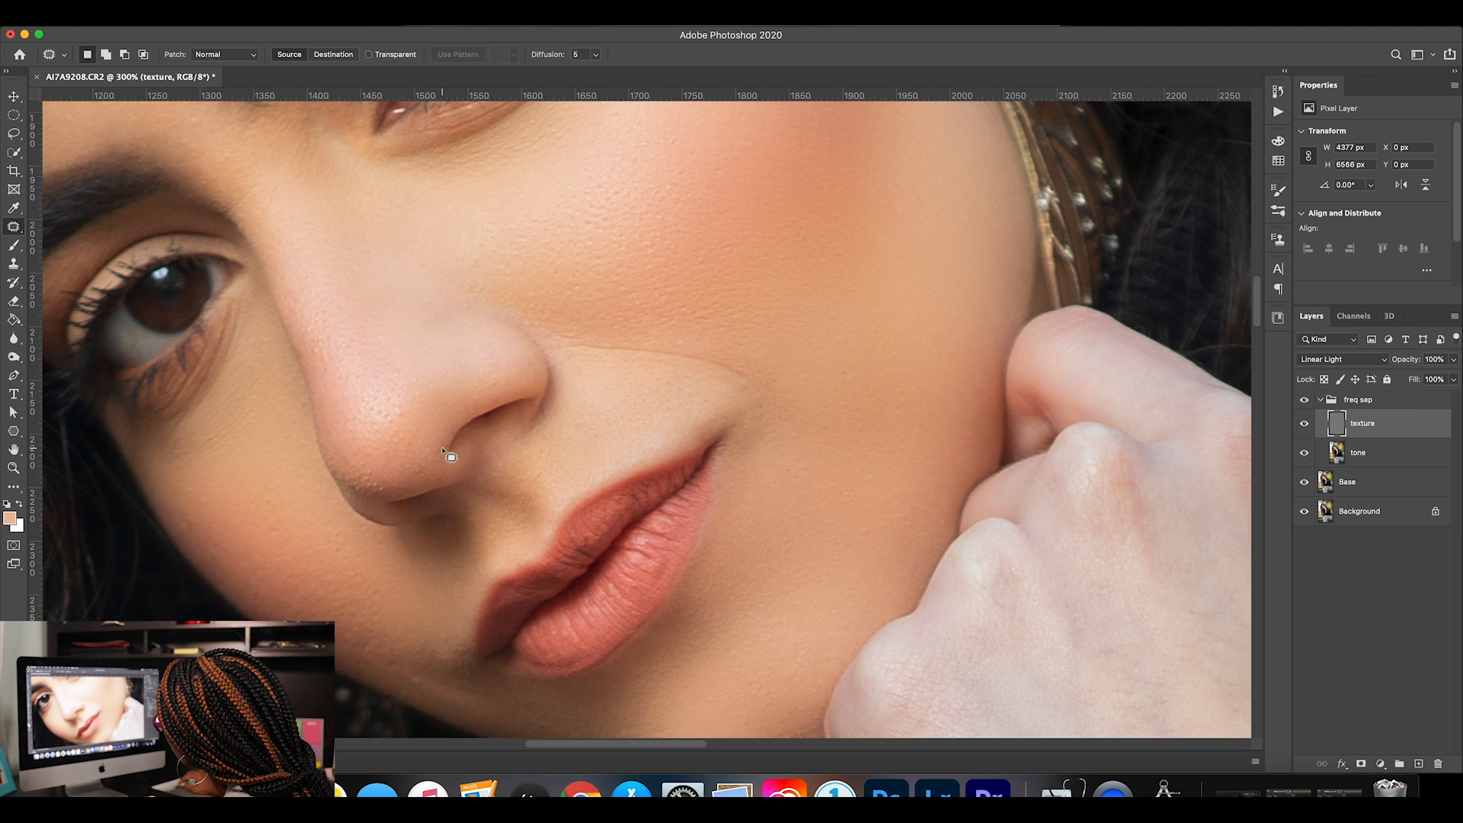
mouse_move(411, 456)
left_mouse_down()
mouse_move(436, 478)
mouse_move(416, 446)
mouse_move(444, 413)
left_mouse_up()
key("super+d")
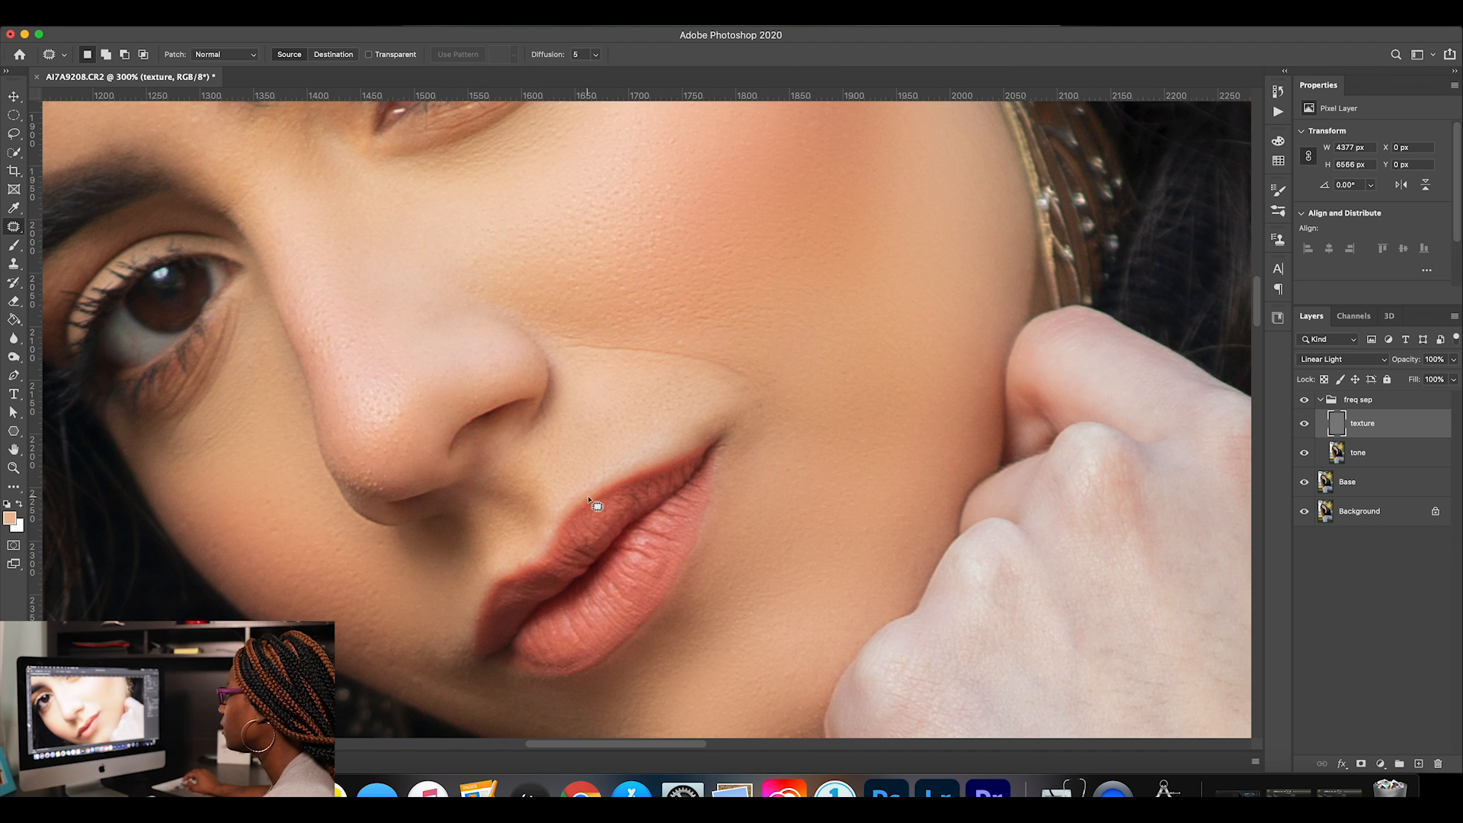
mouse_move(378, 471)
left_mouse_down()
mouse_move(338, 474)
mouse_move(362, 507)
mouse_move(410, 473)
left_mouse_up()
key("super+d")
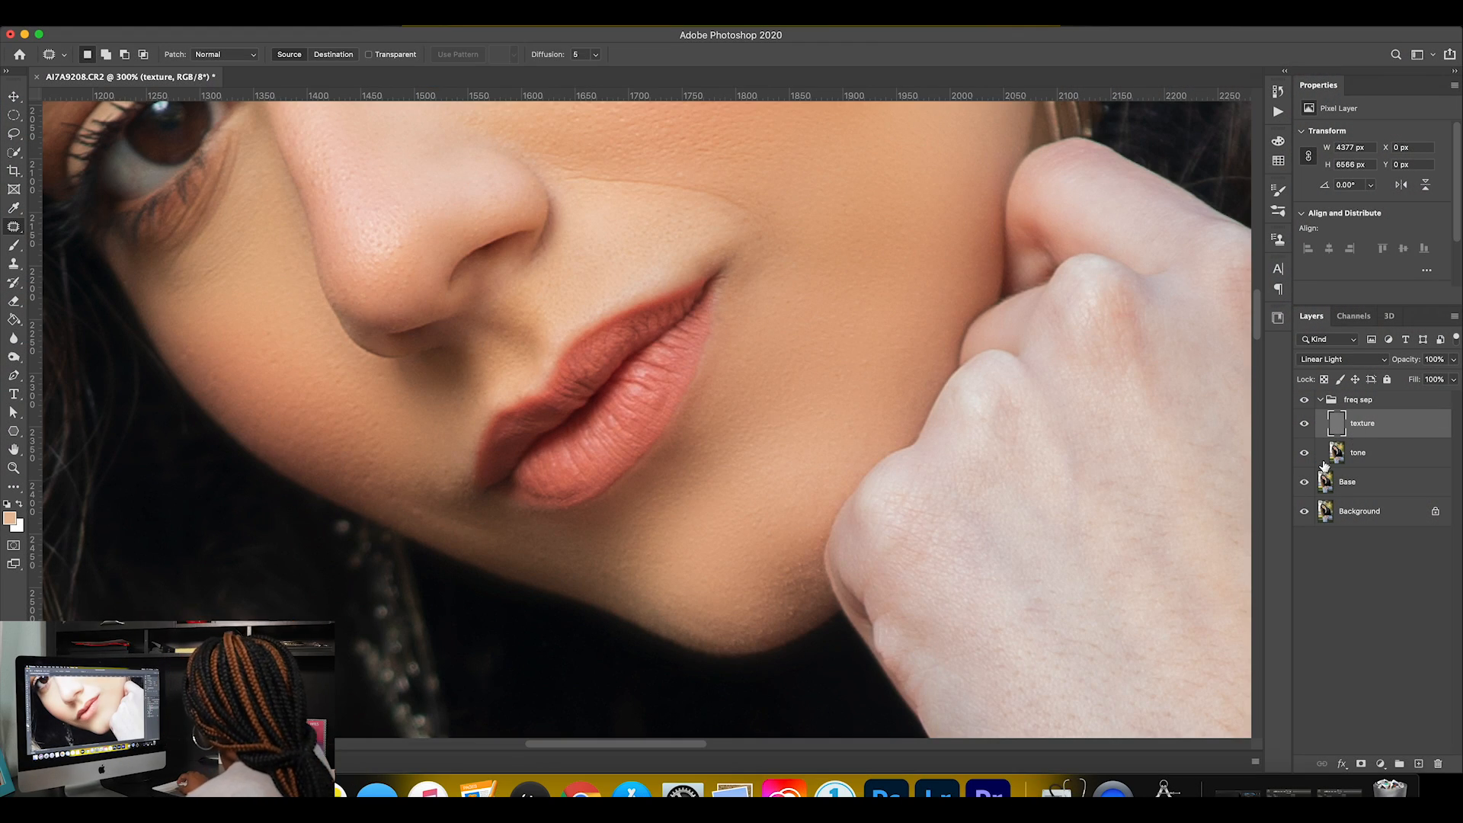
Check the tone layer hidden and shown, and patch the skin texture along the jawline below the mouth on the texture layer, deselecting after each patch.
left_click(1304, 454)
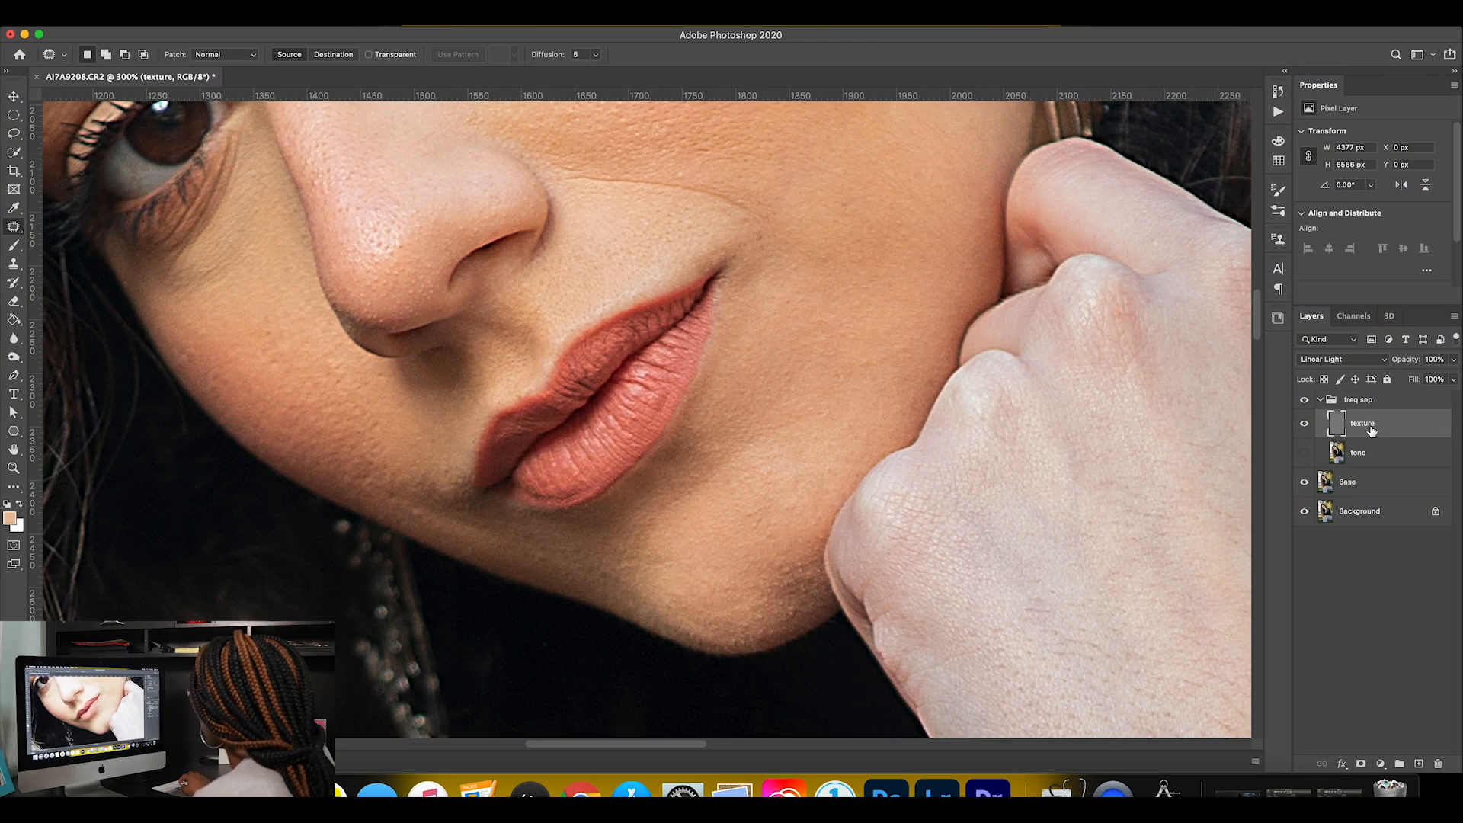
left_click(1305, 454)
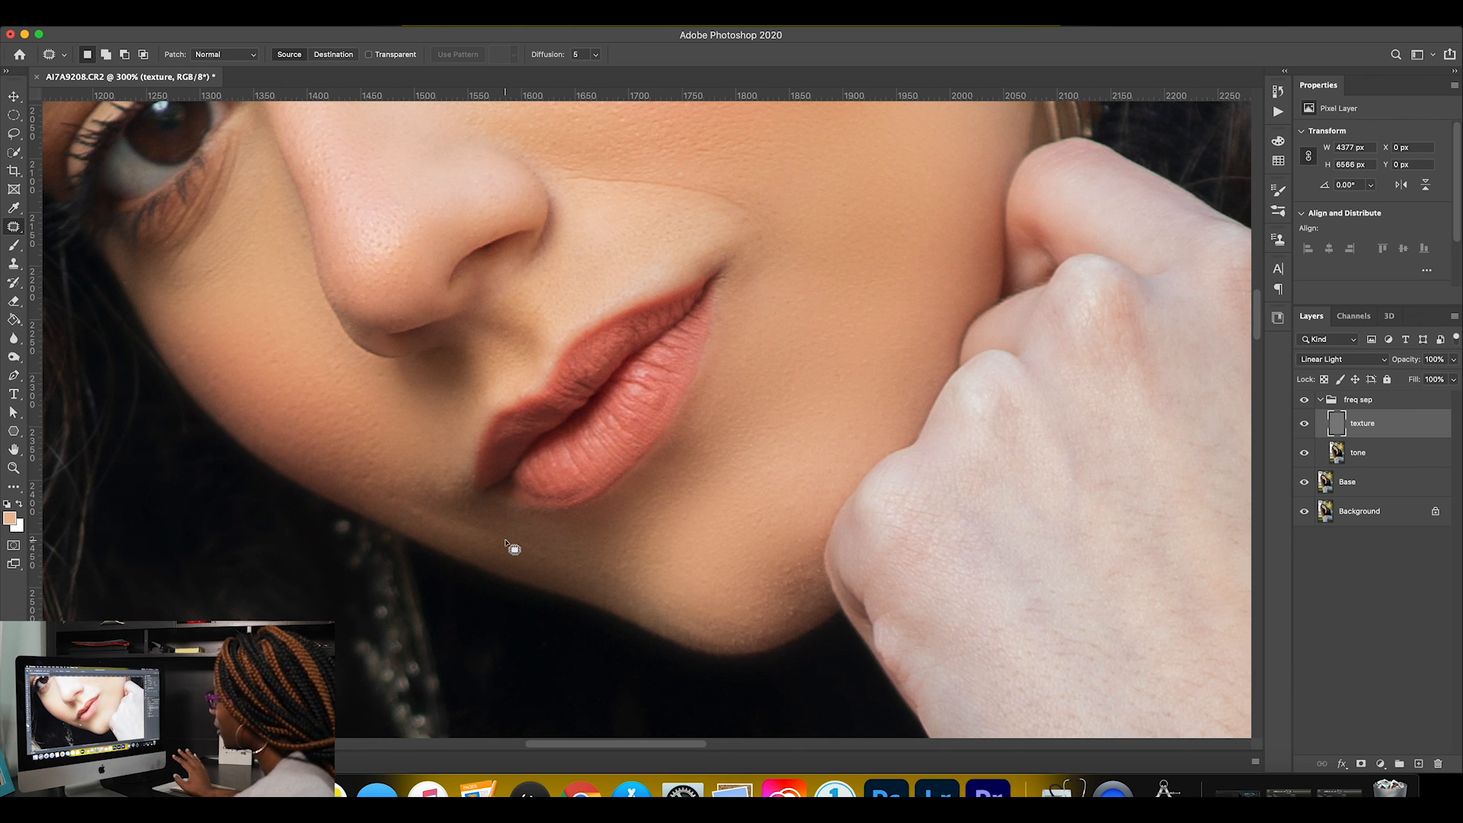
mouse_move(472, 515)
left_mouse_down()
mouse_move(401, 497)
mouse_move(401, 511)
mouse_move(550, 572)
mouse_move(610, 581)
mouse_move(581, 568)
left_mouse_up()
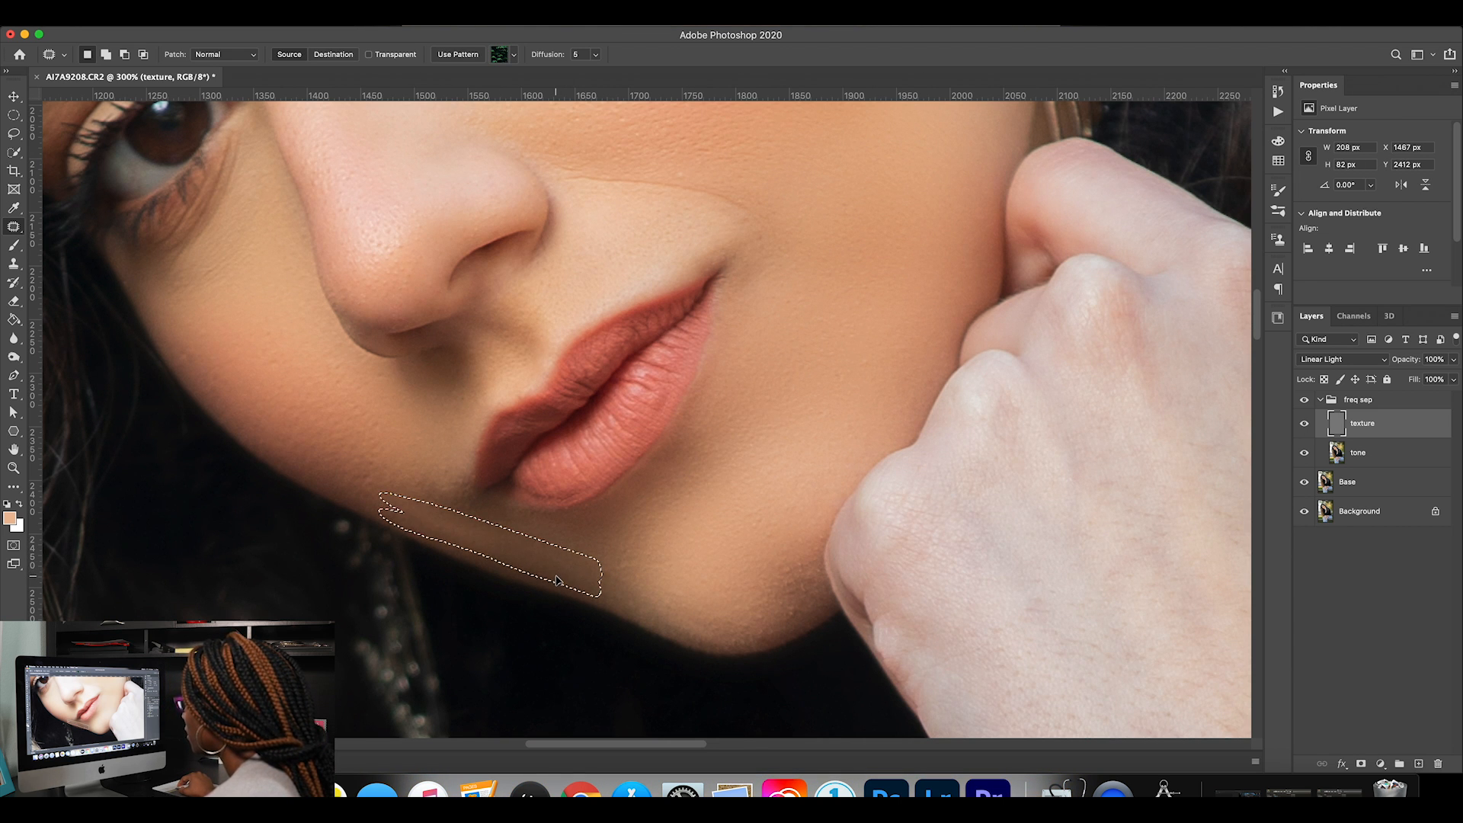
key("super+d")
mouse_move(432, 506)
left_mouse_down()
mouse_move(387, 493)
mouse_move(450, 536)
mouse_move(482, 541)
mouse_move(454, 528)
mouse_move(469, 525)
mouse_move(526, 538)
left_mouse_up()
key("super+d")
Patch the uneven skin texture along the lower edge of the chin and jaw on the texture layer and deselect.
mouse_move(654, 586)
left_mouse_down()
mouse_move(602, 574)
mouse_move(690, 643)
mouse_move(732, 644)
mouse_move(706, 621)
left_mouse_up()
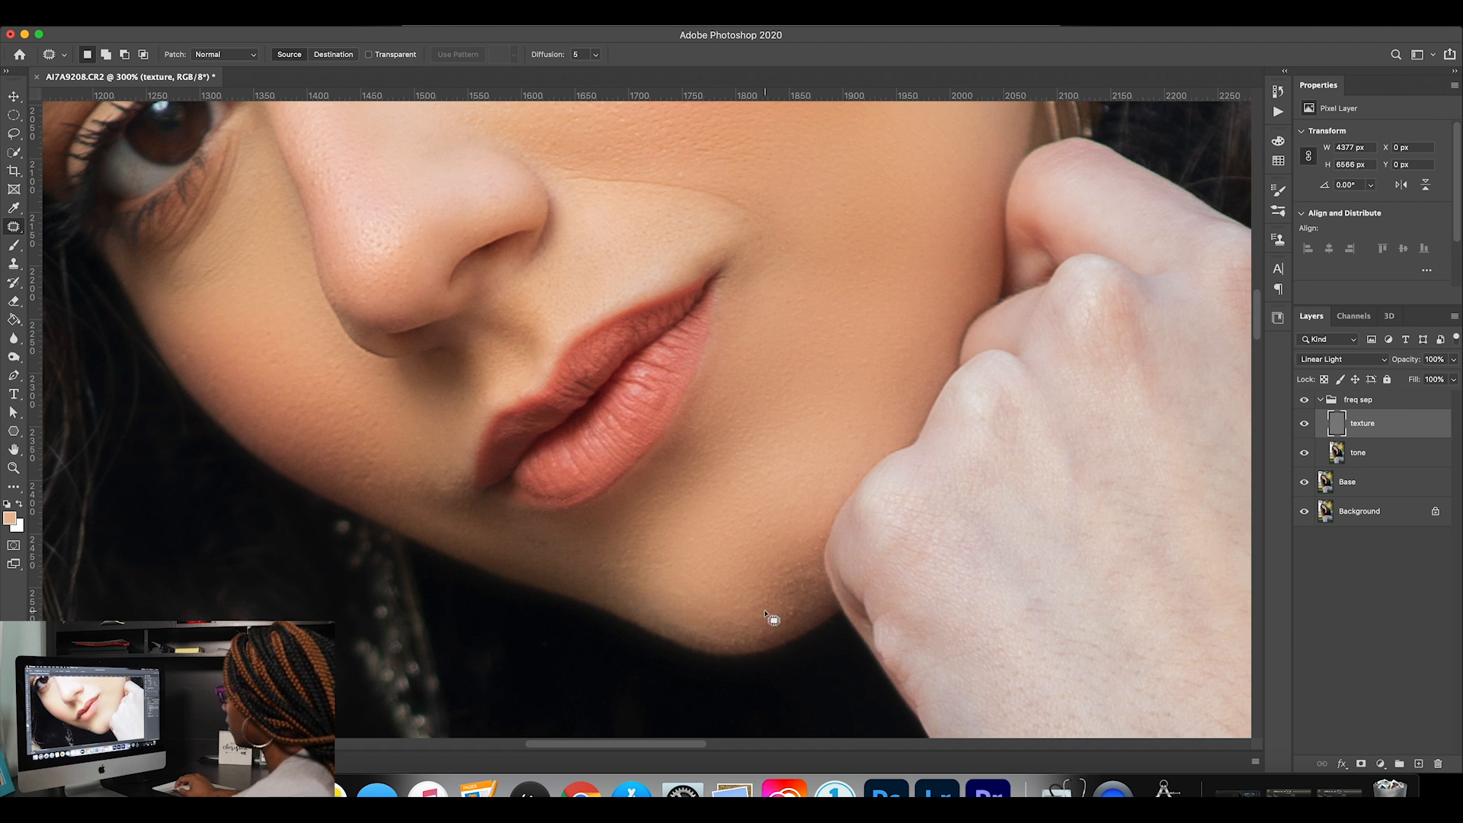
left_click_drag(529, 556, 555, 557)
mouse_move(712, 630)
left_mouse_down()
mouse_move(663, 615)
mouse_move(702, 643)
mouse_move(655, 606)
left_mouse_up()
key("super+d")
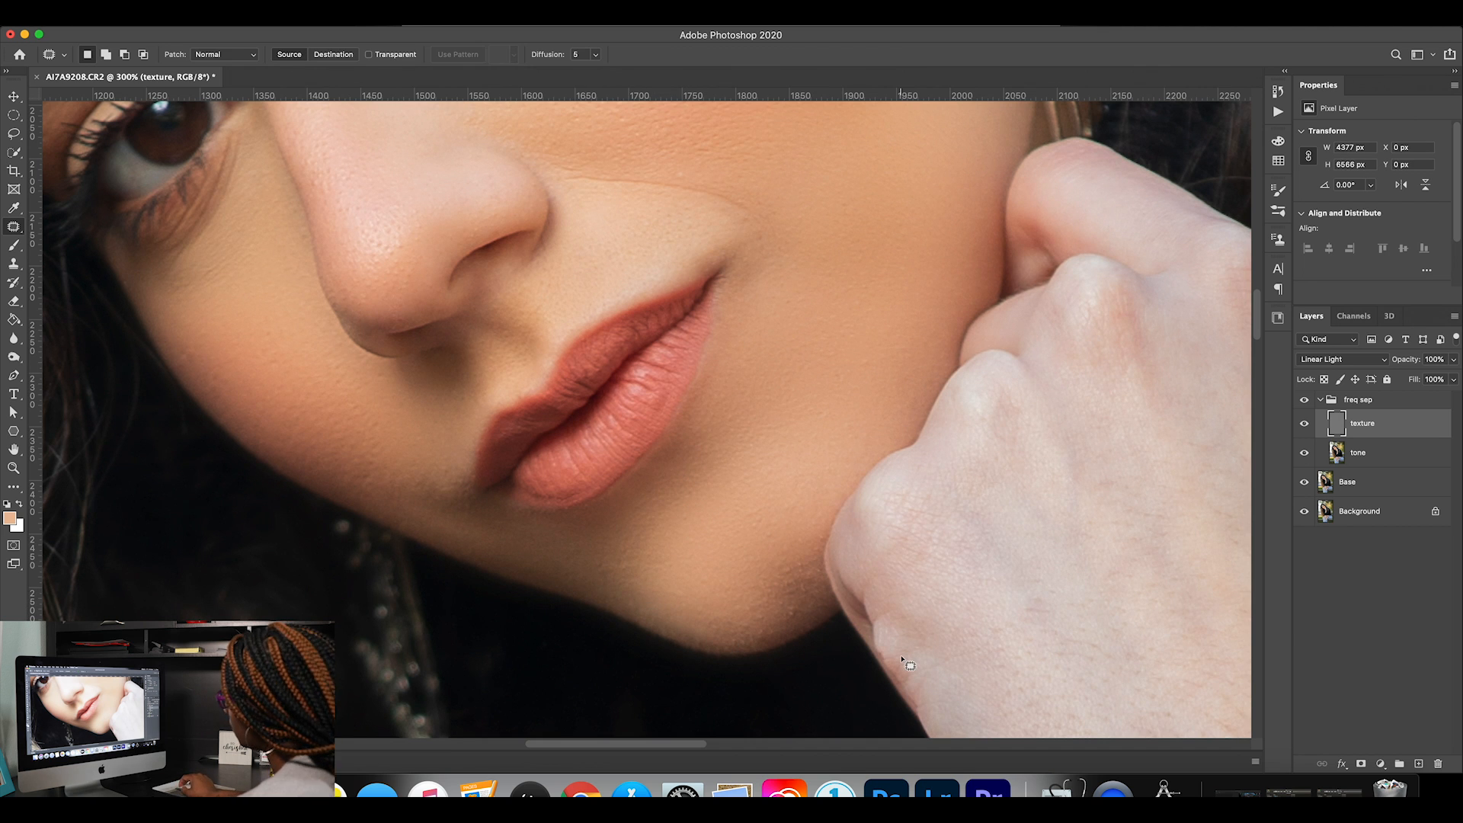
Compare the lower face up close with the freq sep group hidden and shown.
left_click(1304, 401)
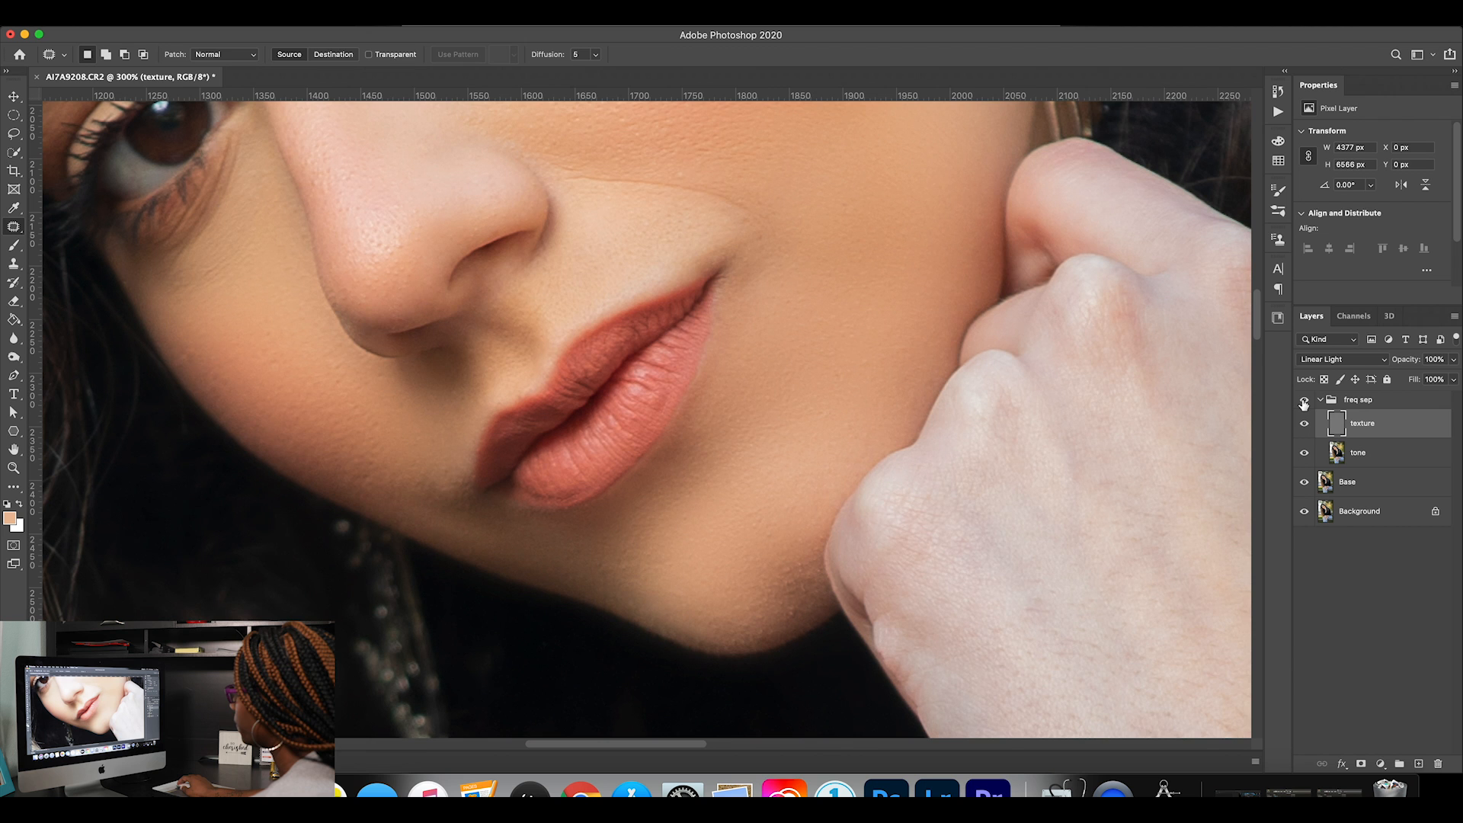
left_click(1304, 402)
left_click(1304, 402)
left_click(1304, 401)
left_click(1305, 401)
Patch the remaining rough texture on the underside of the chin on the texture layer and clear the selection.
mouse_move(709, 629)
left_mouse_down()
mouse_move(640, 608)
mouse_move(747, 653)
left_mouse_up()
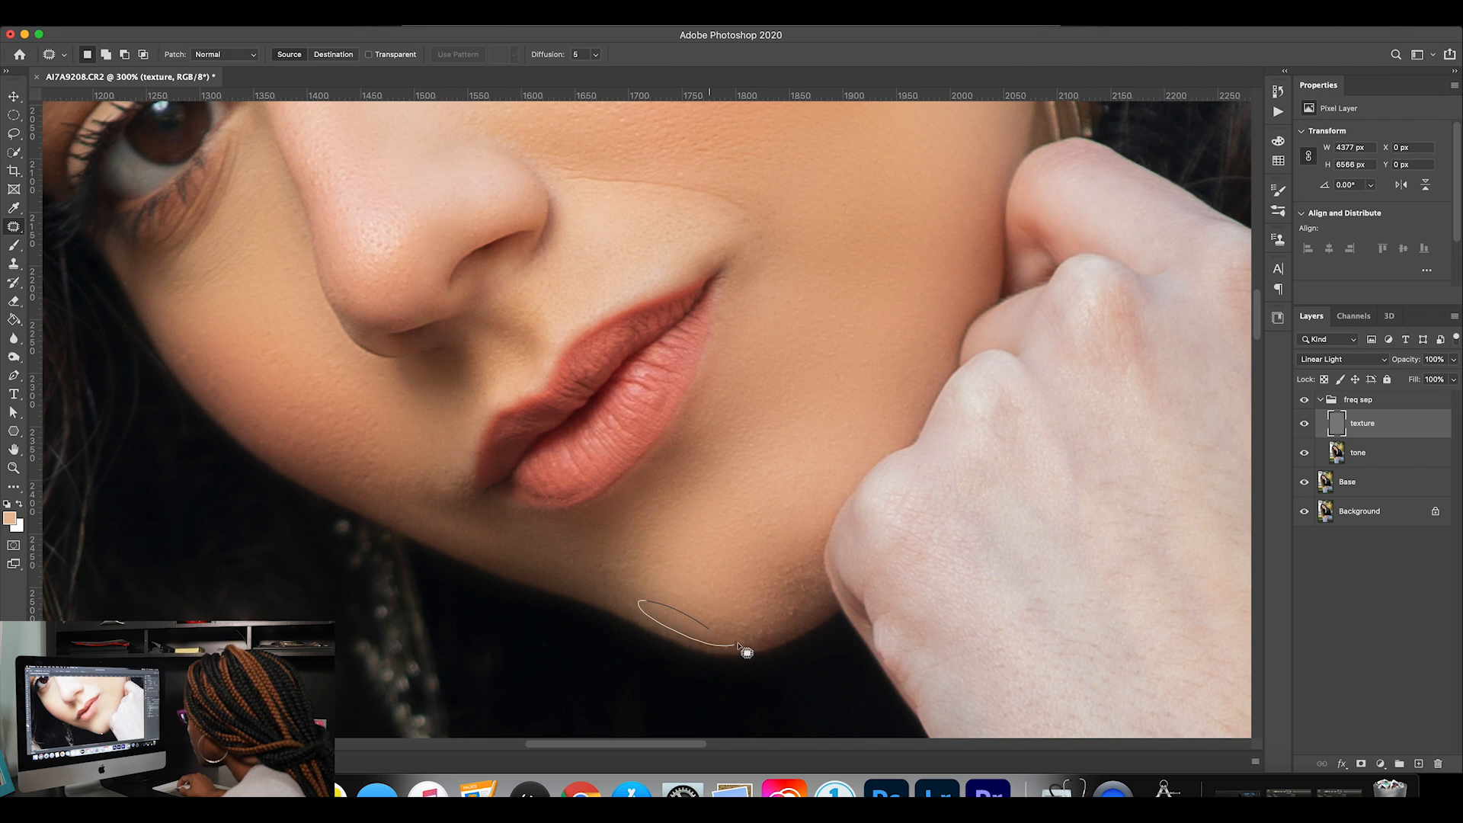
mouse_move(670, 614)
left_mouse_down()
mouse_move(633, 602)
mouse_move(657, 593)
left_mouse_up()
left_click(818, 643)
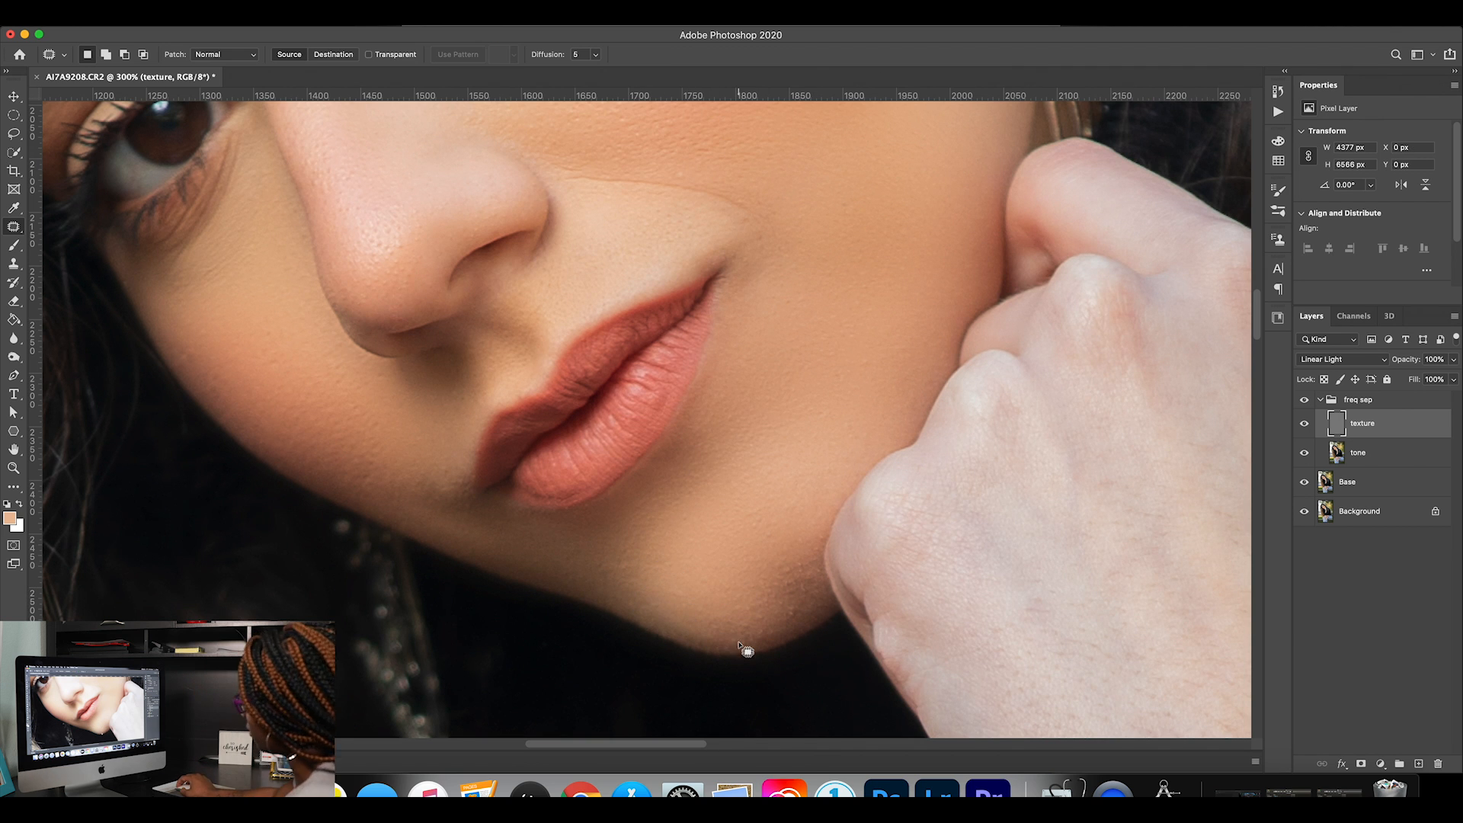
Toggle the freq sep group's visibility to check the retouch and fit the whole portrait in the view.
left_click(1304, 404)
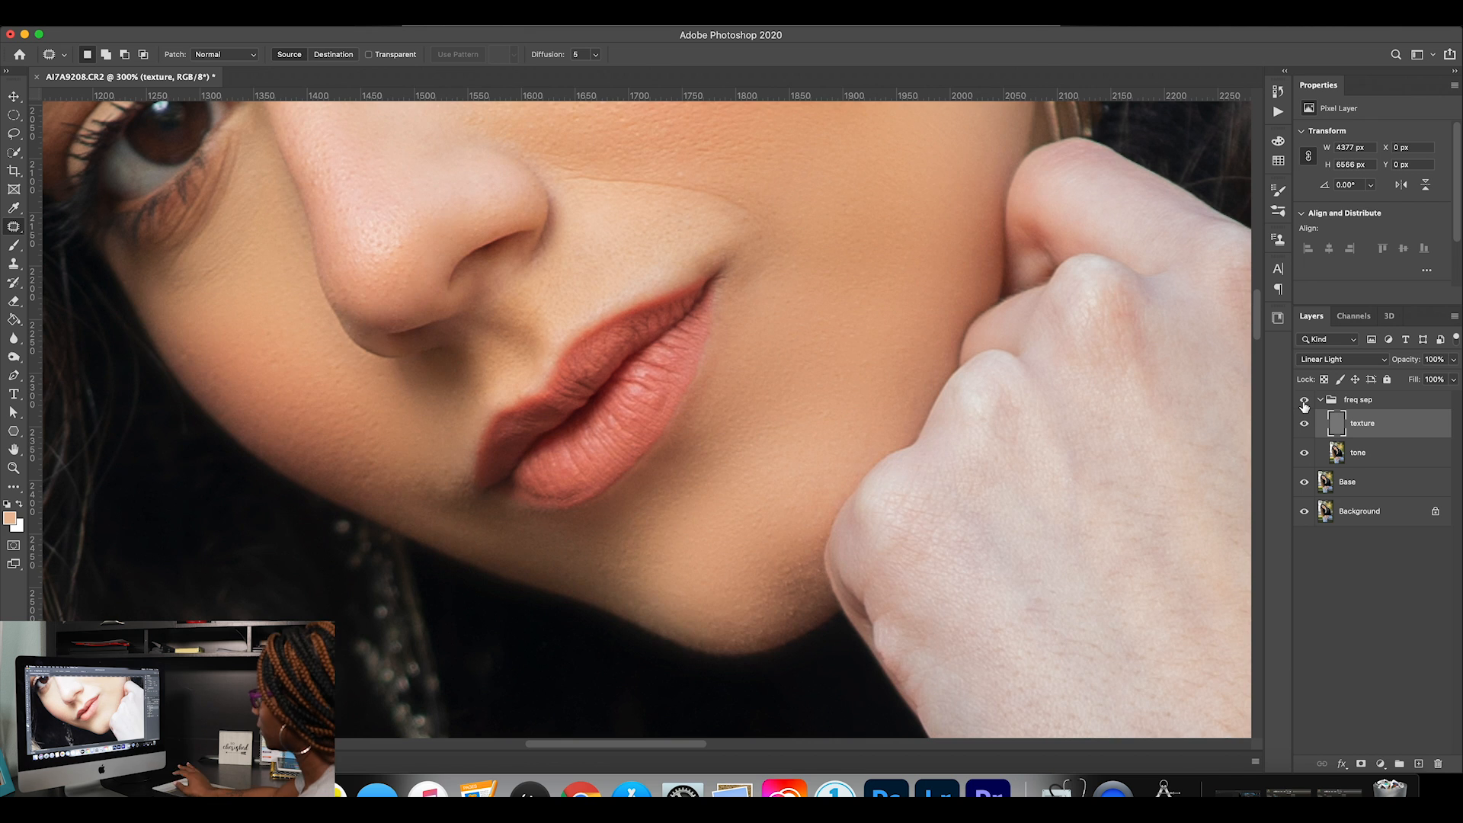
key("super+0")
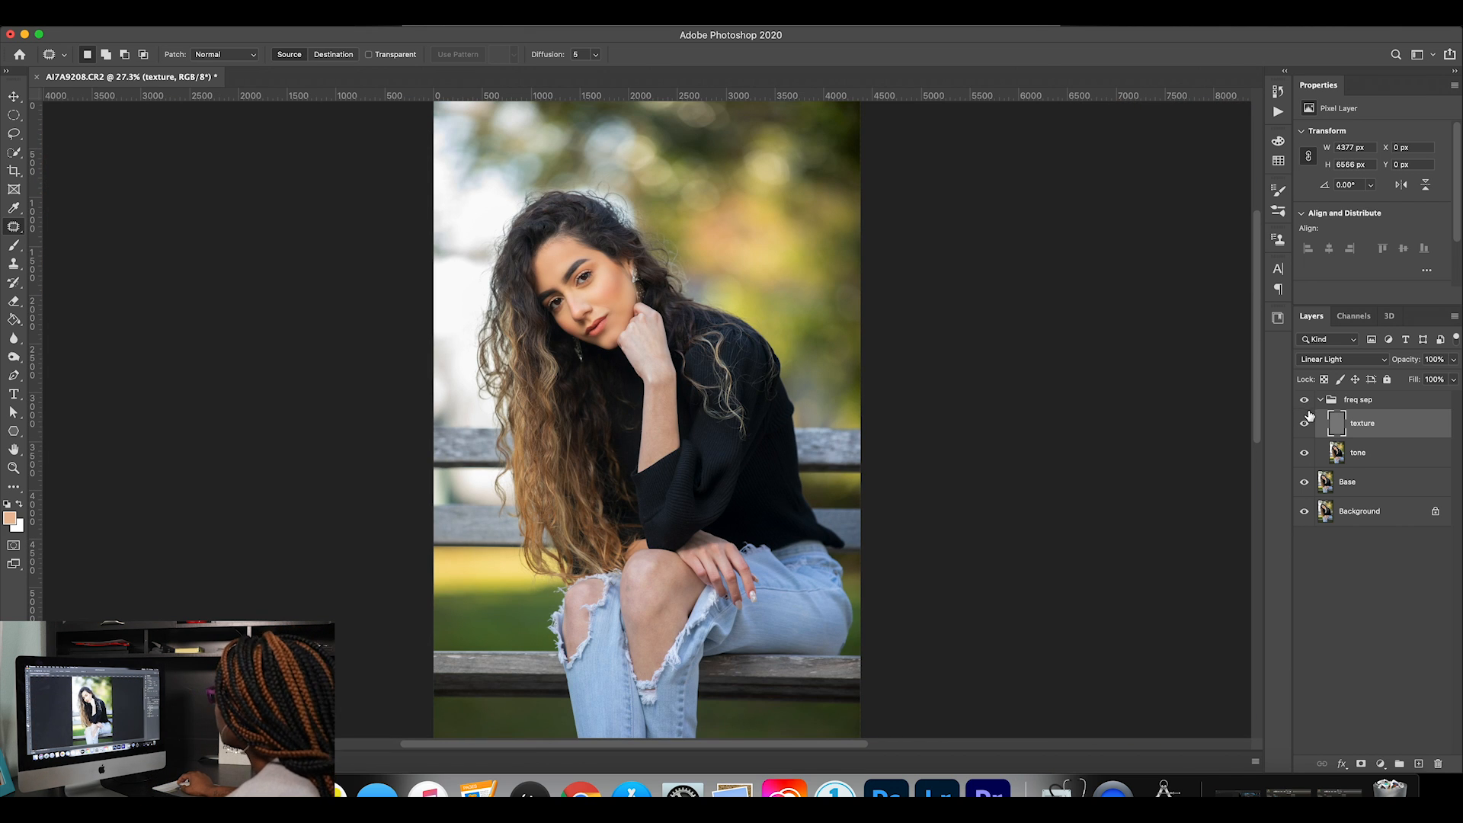
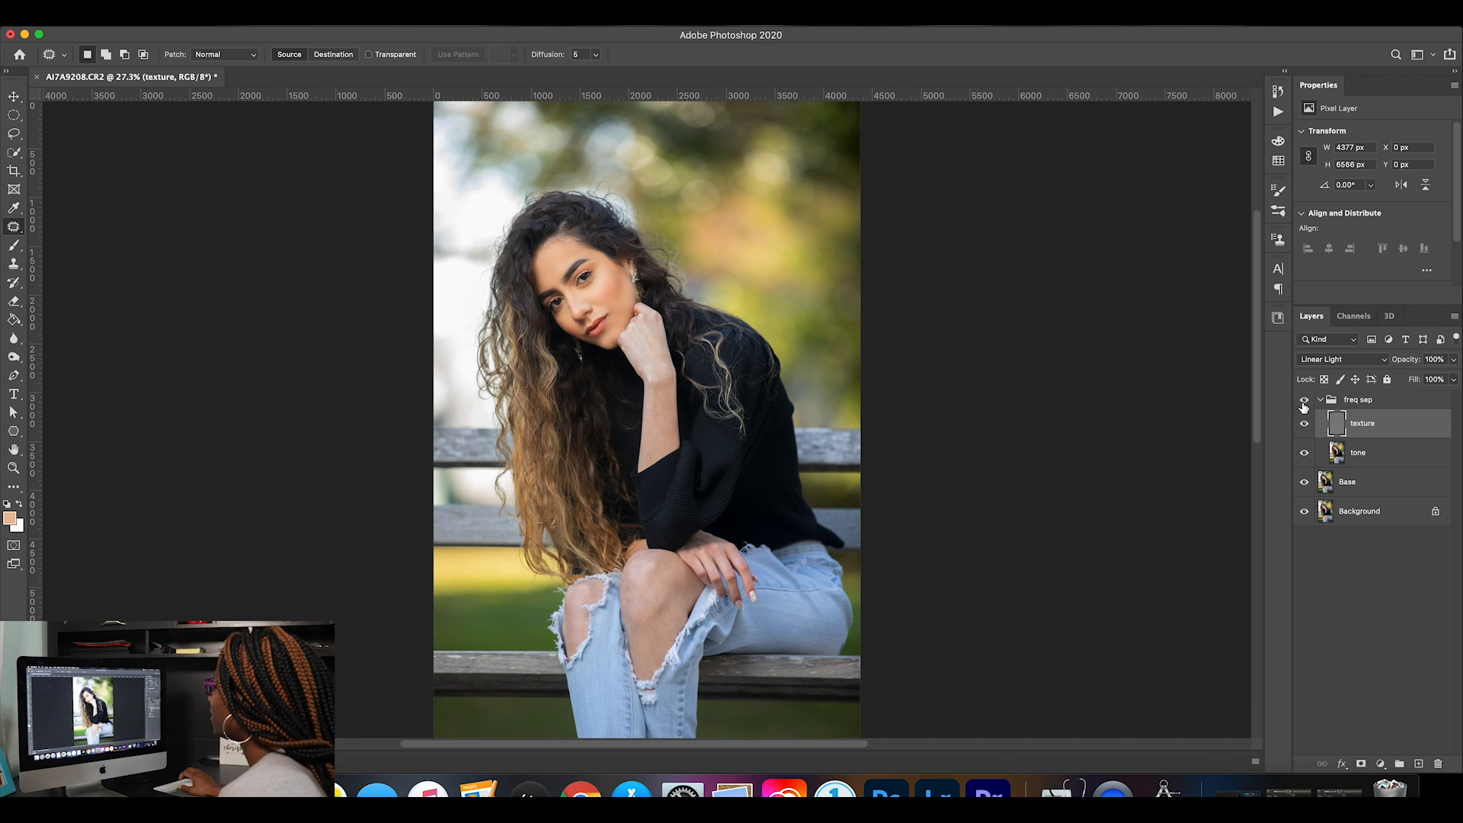
Compare the face up close with the freq sep group hidden and shown.
key("z")
left_click_drag(582, 259, 675, 275)
left_click(1303, 402)
left_click(1303, 402)
left_click(1304, 402)
left_click(1304, 401)
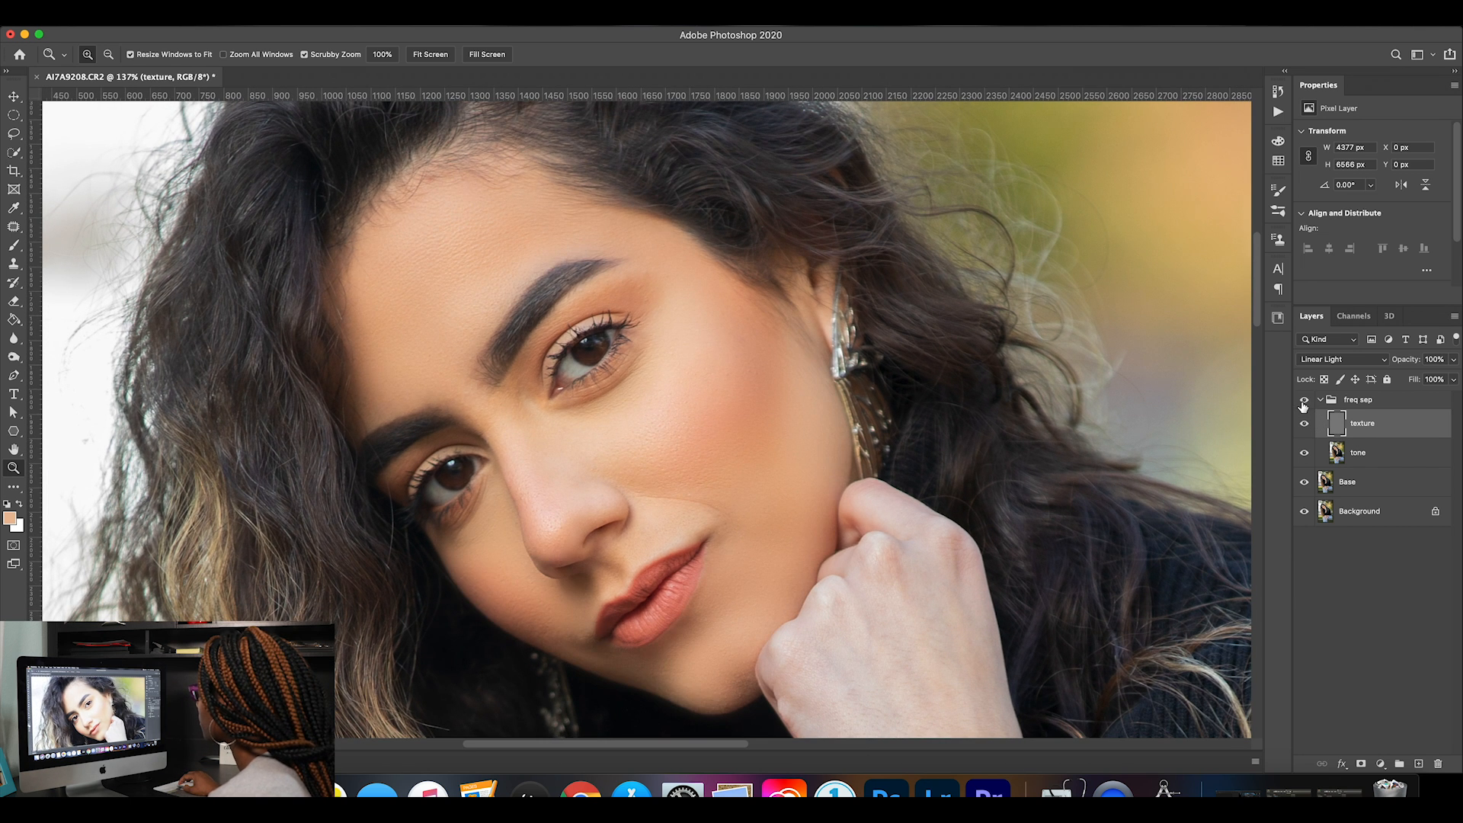
left_click(1303, 402)
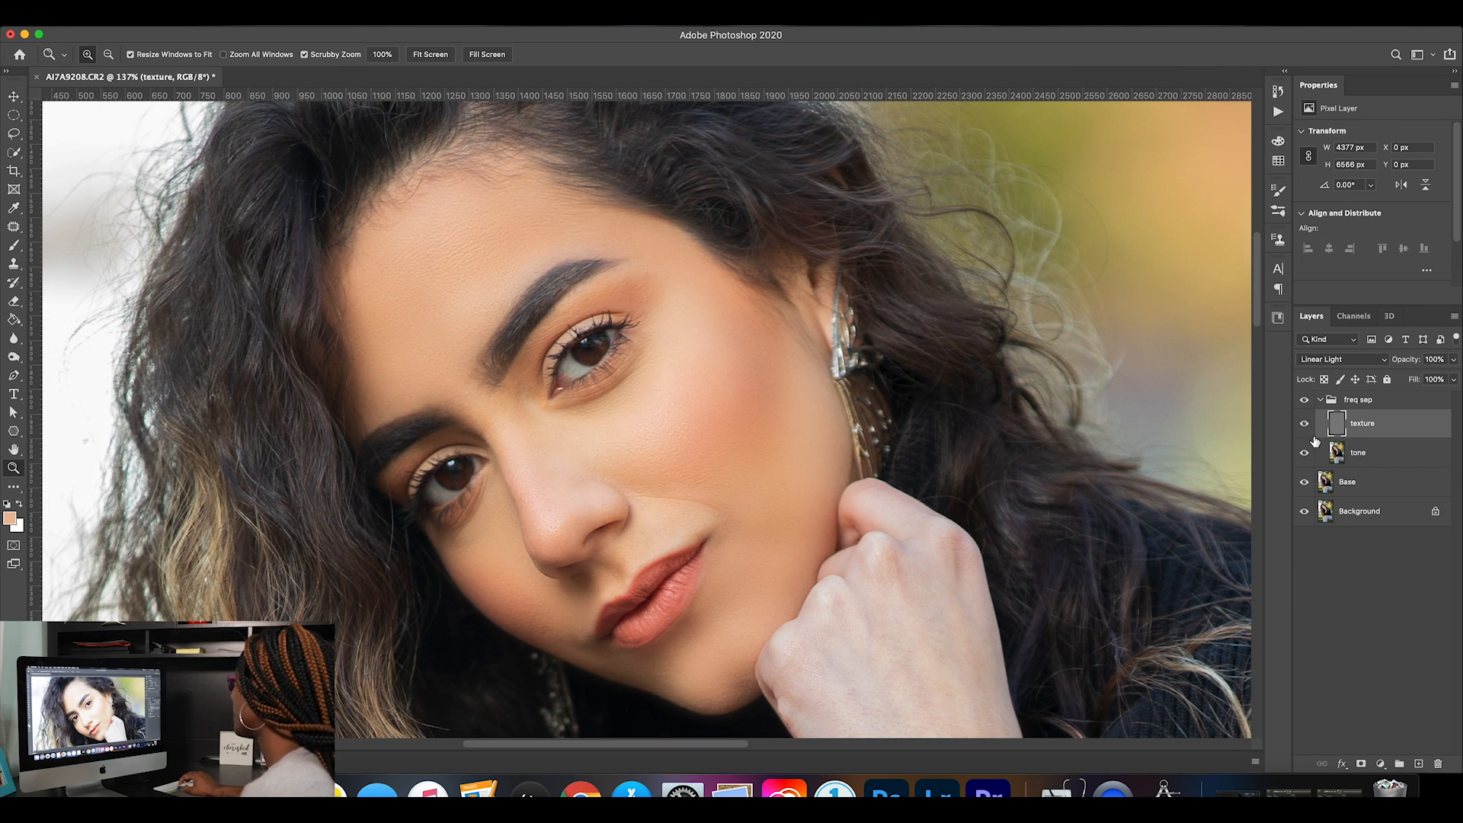
Hide the texture layer and lasso the skin between the outer brow and eye on the tone layer with a 30 px feather.
left_click(1304, 424)
left_click(1363, 454)
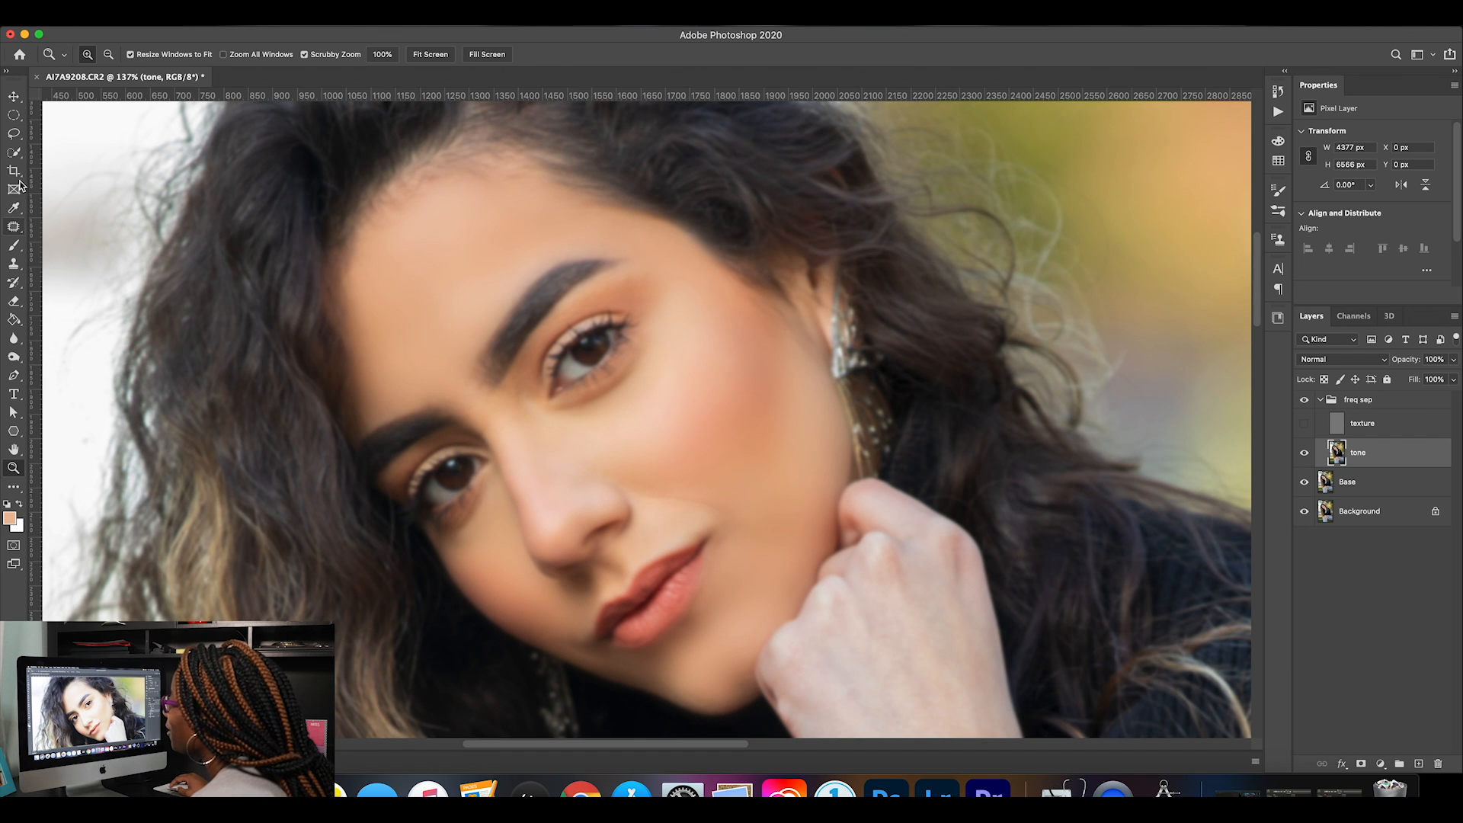
left_click(13, 135)
left_click_drag(629, 271, 596, 284)
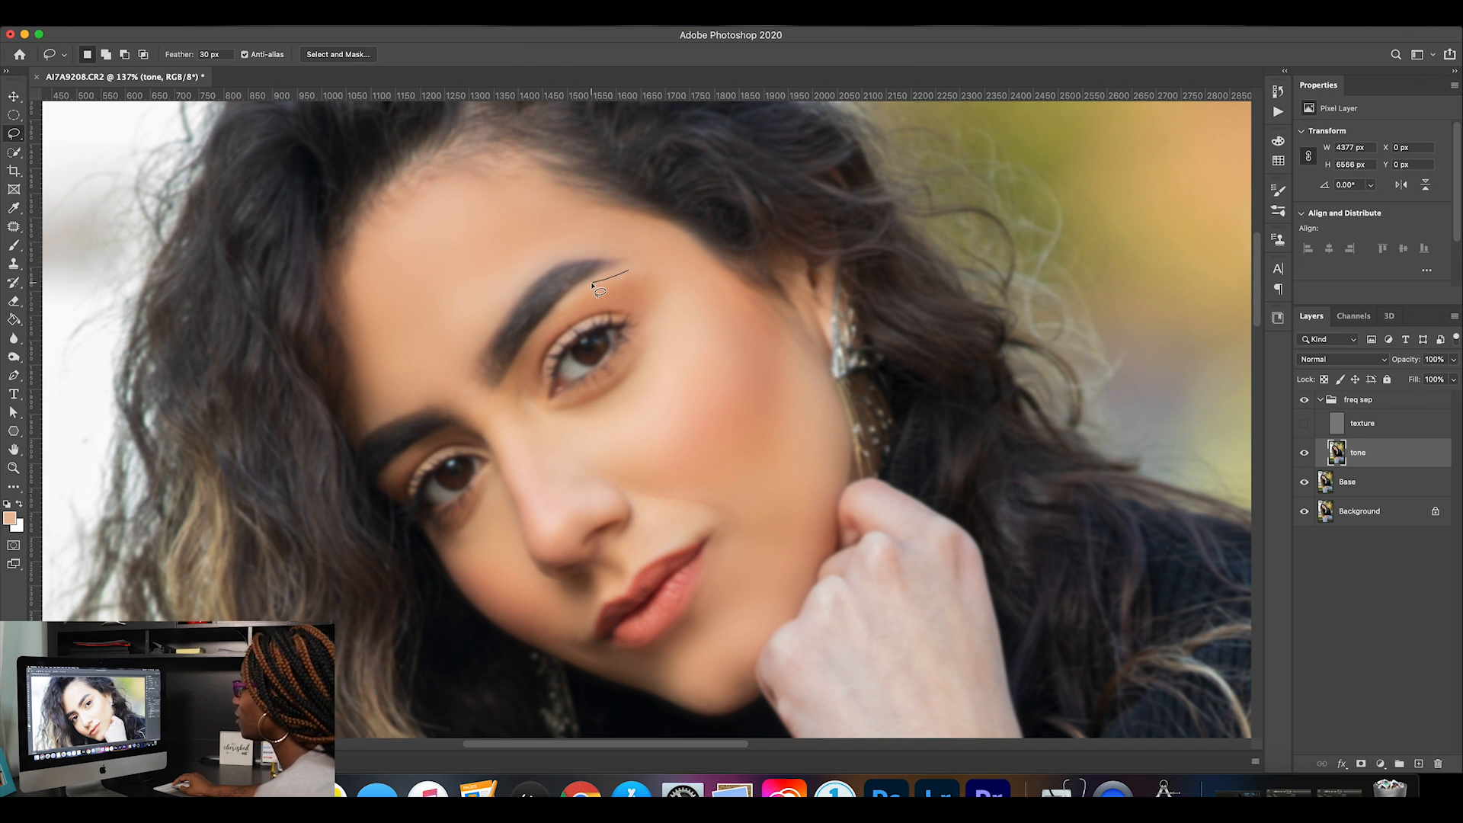
mouse_move(578, 298)
left_mouse_down()
mouse_move(523, 370)
mouse_move(523, 398)
mouse_move(564, 329)
mouse_move(614, 307)
mouse_move(663, 316)
mouse_move(668, 267)
mouse_move(631, 269)
left_mouse_up()
Apply a 12 px Gaussian Blur to the selected skin under the outer brow, deselect and show the texture layer.
left_click(331, 18)
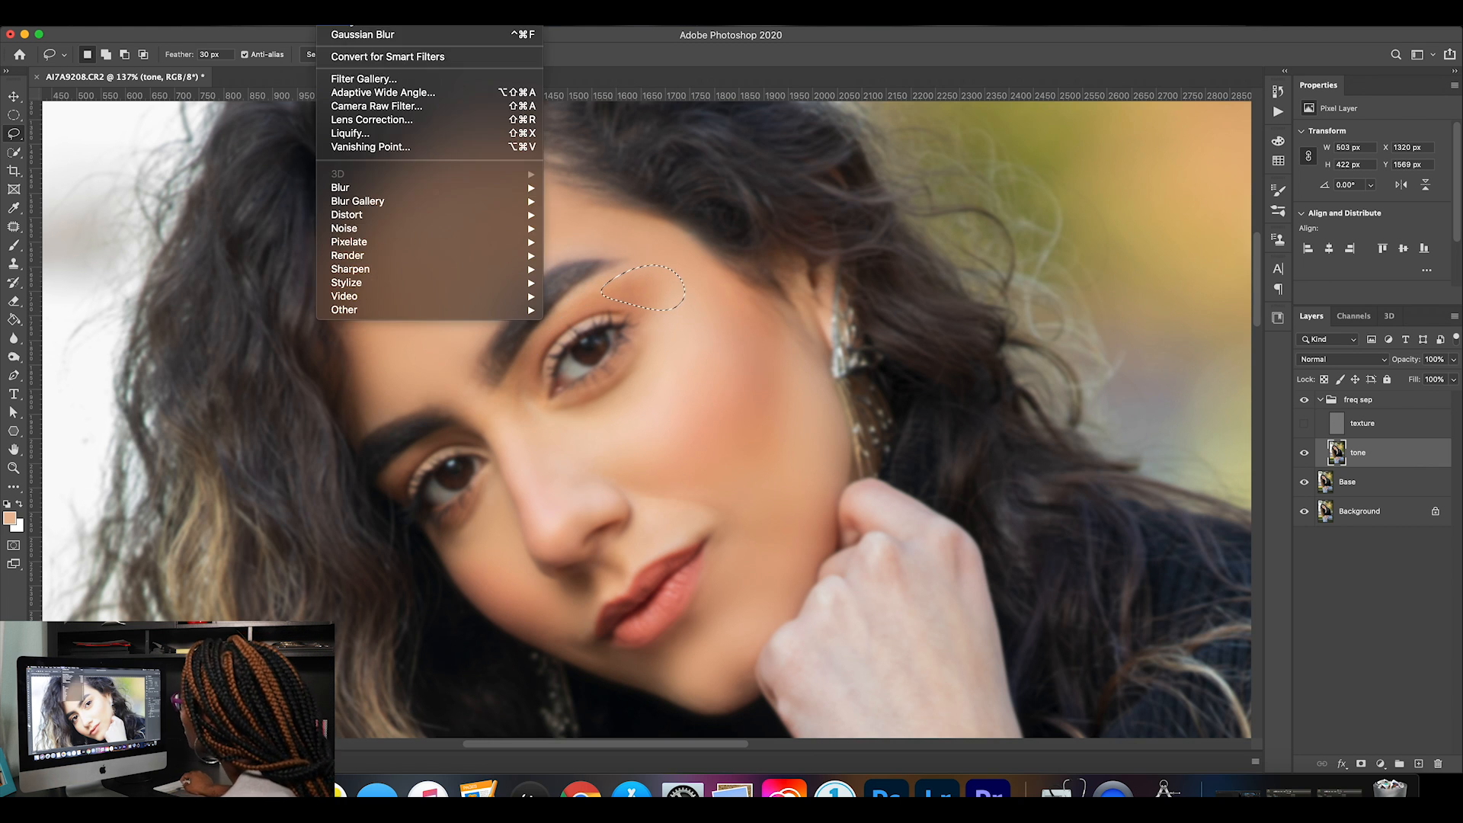
left_click(345, 401)
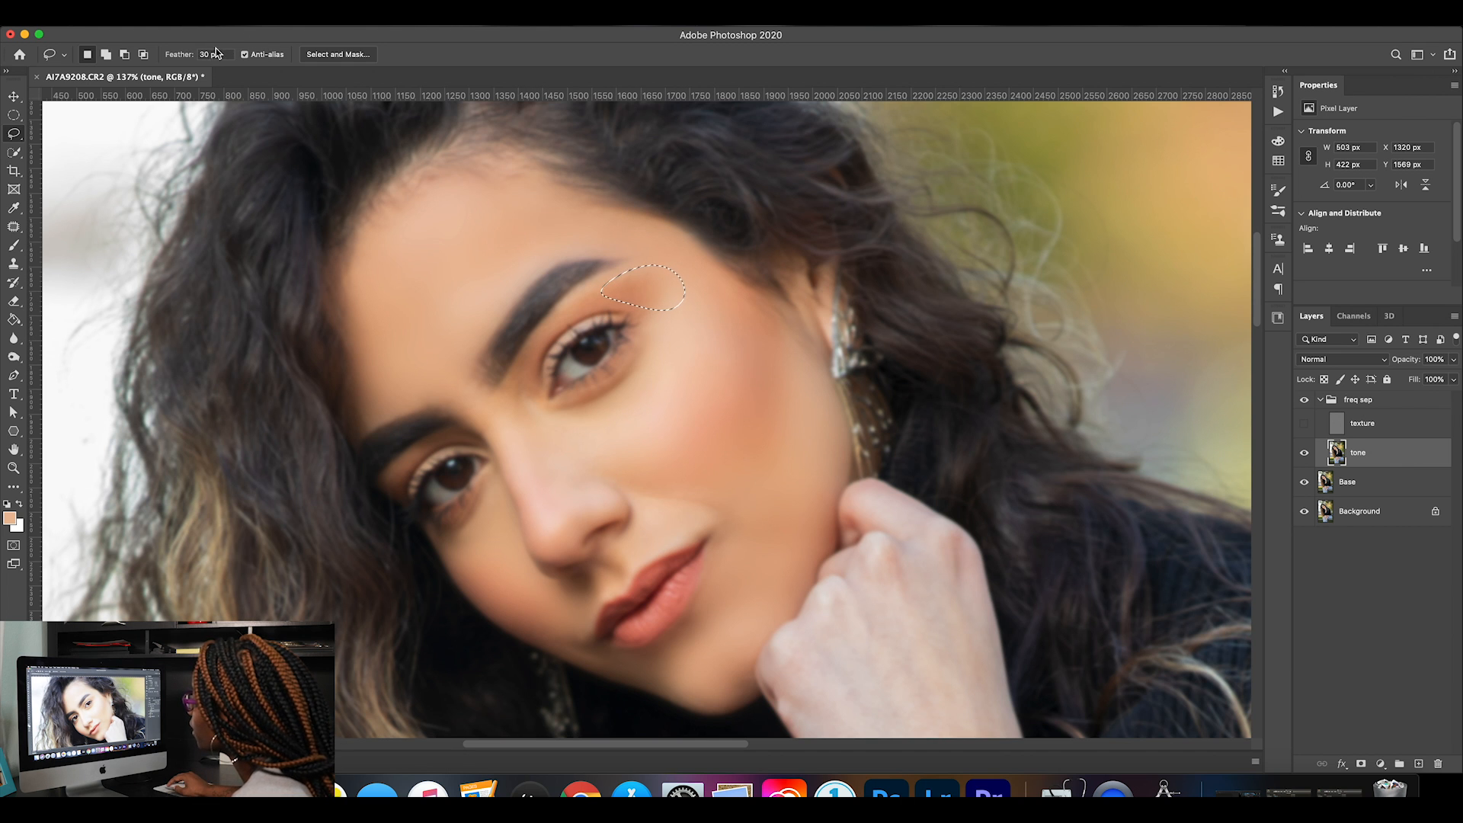
left_click(334, 26)
mouse_move(457, 188)
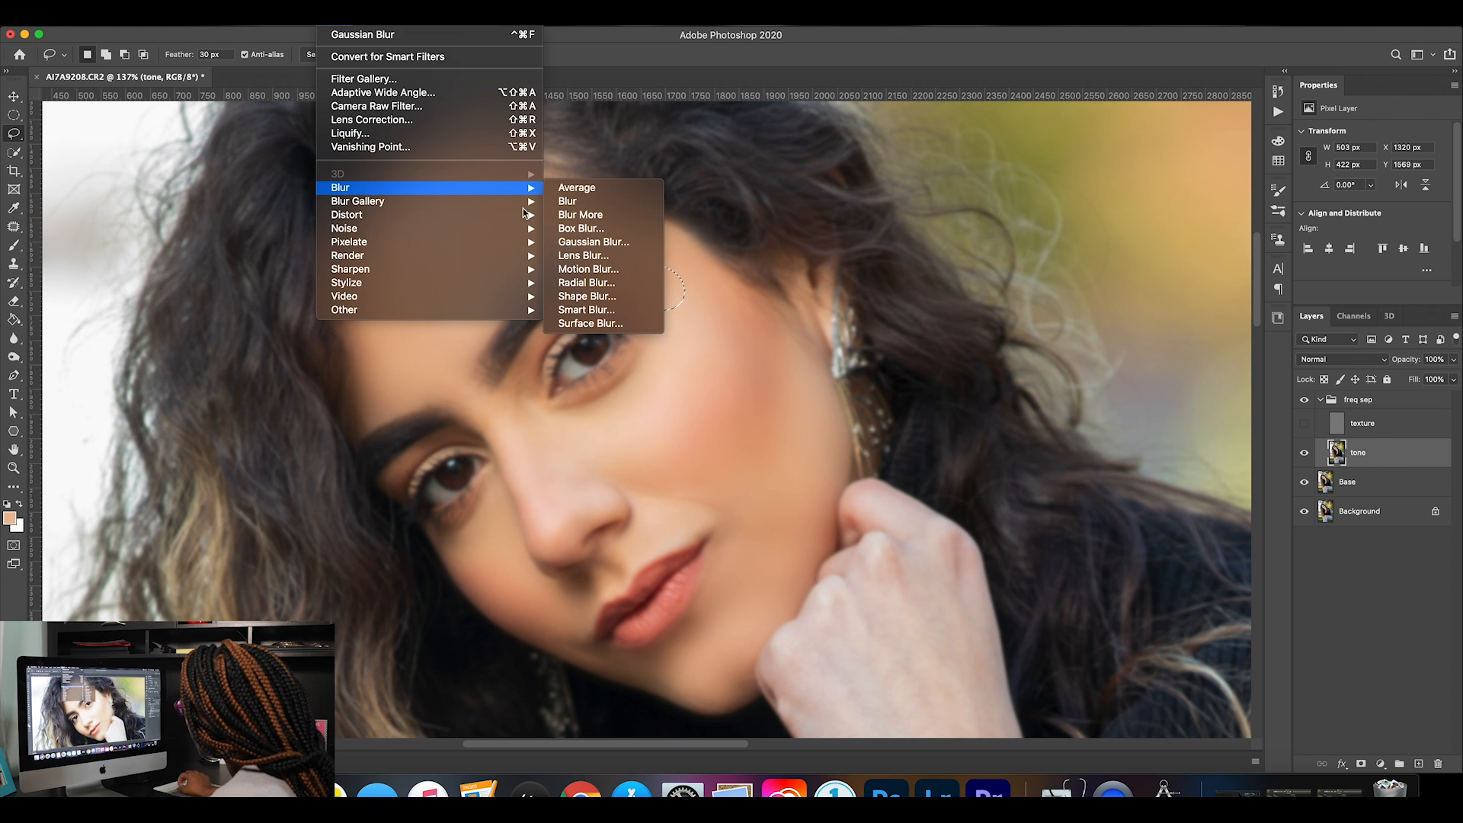
left_click(610, 242)
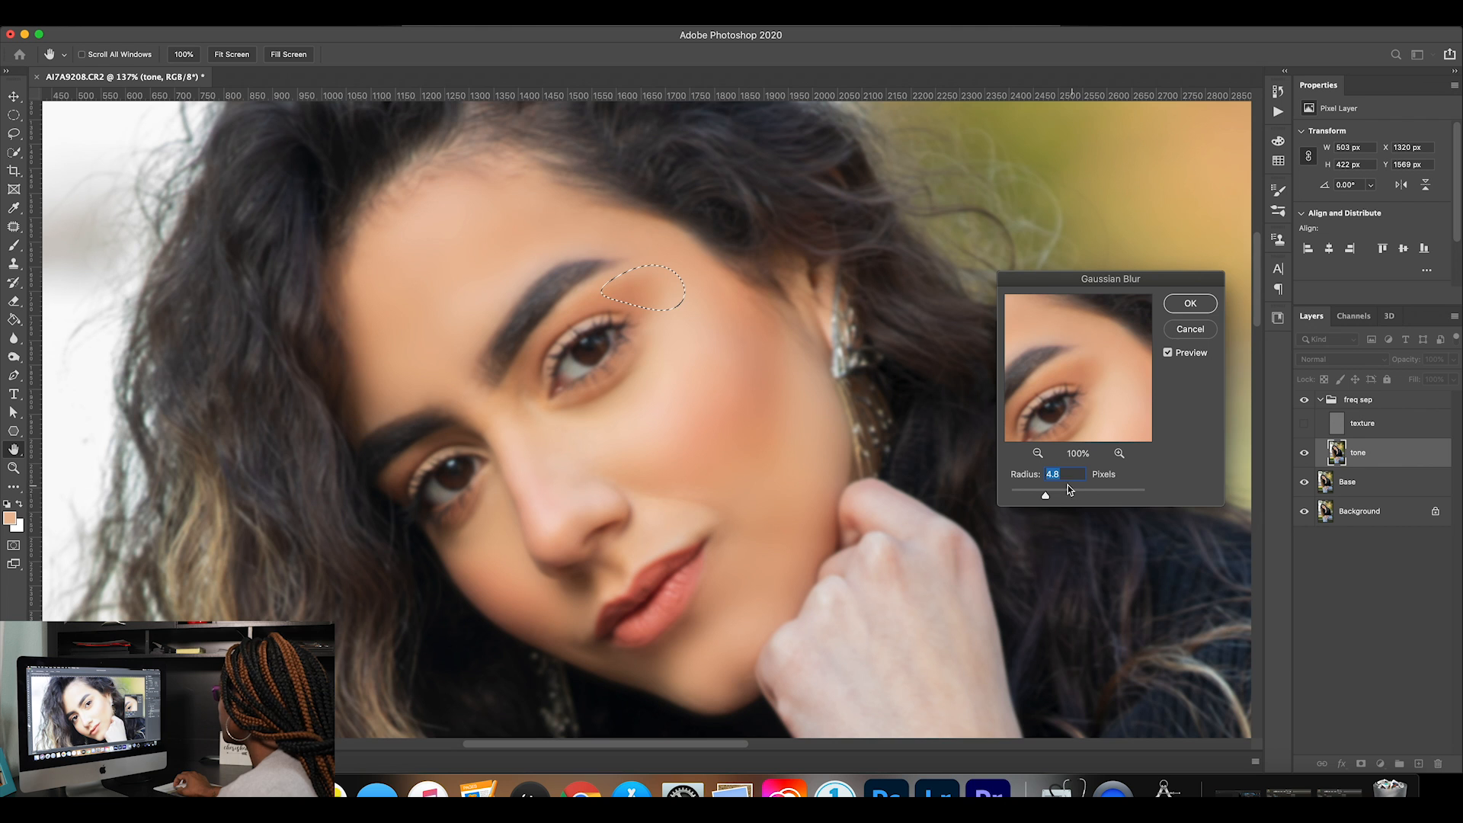
left_click_drag(1051, 494, 1067, 495)
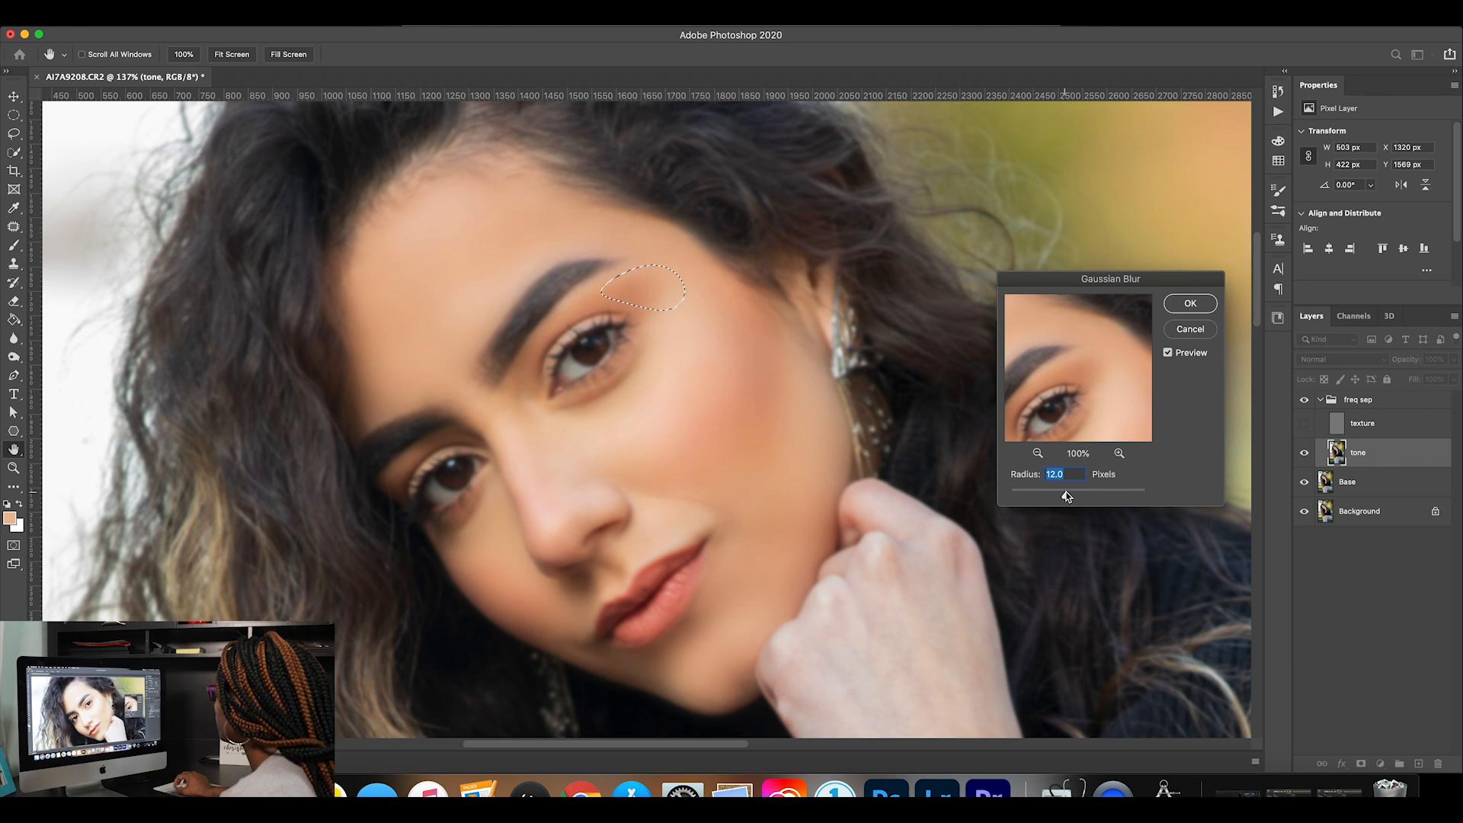
key("Return")
key("super+d")
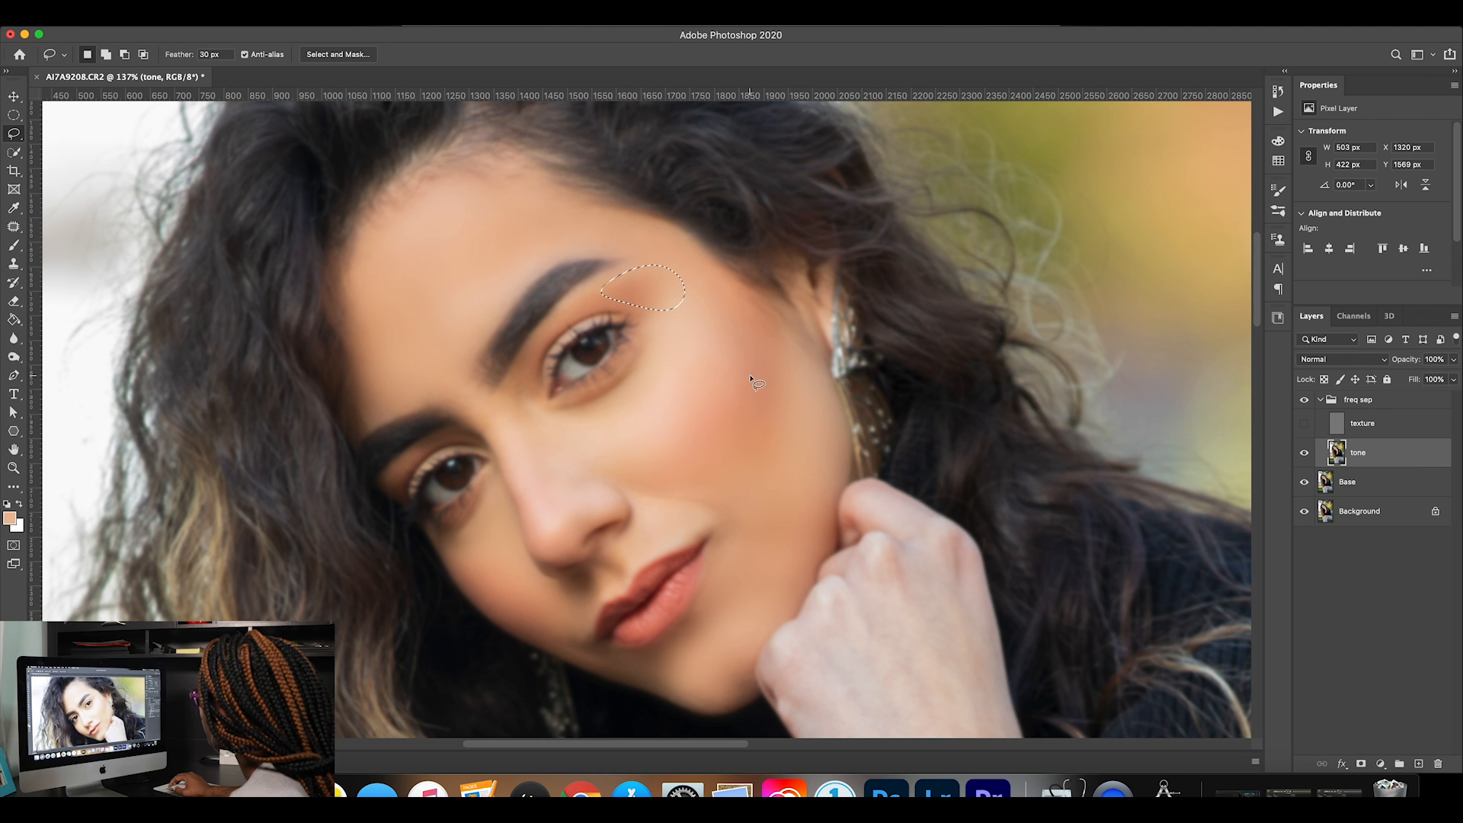
left_click(1306, 424)
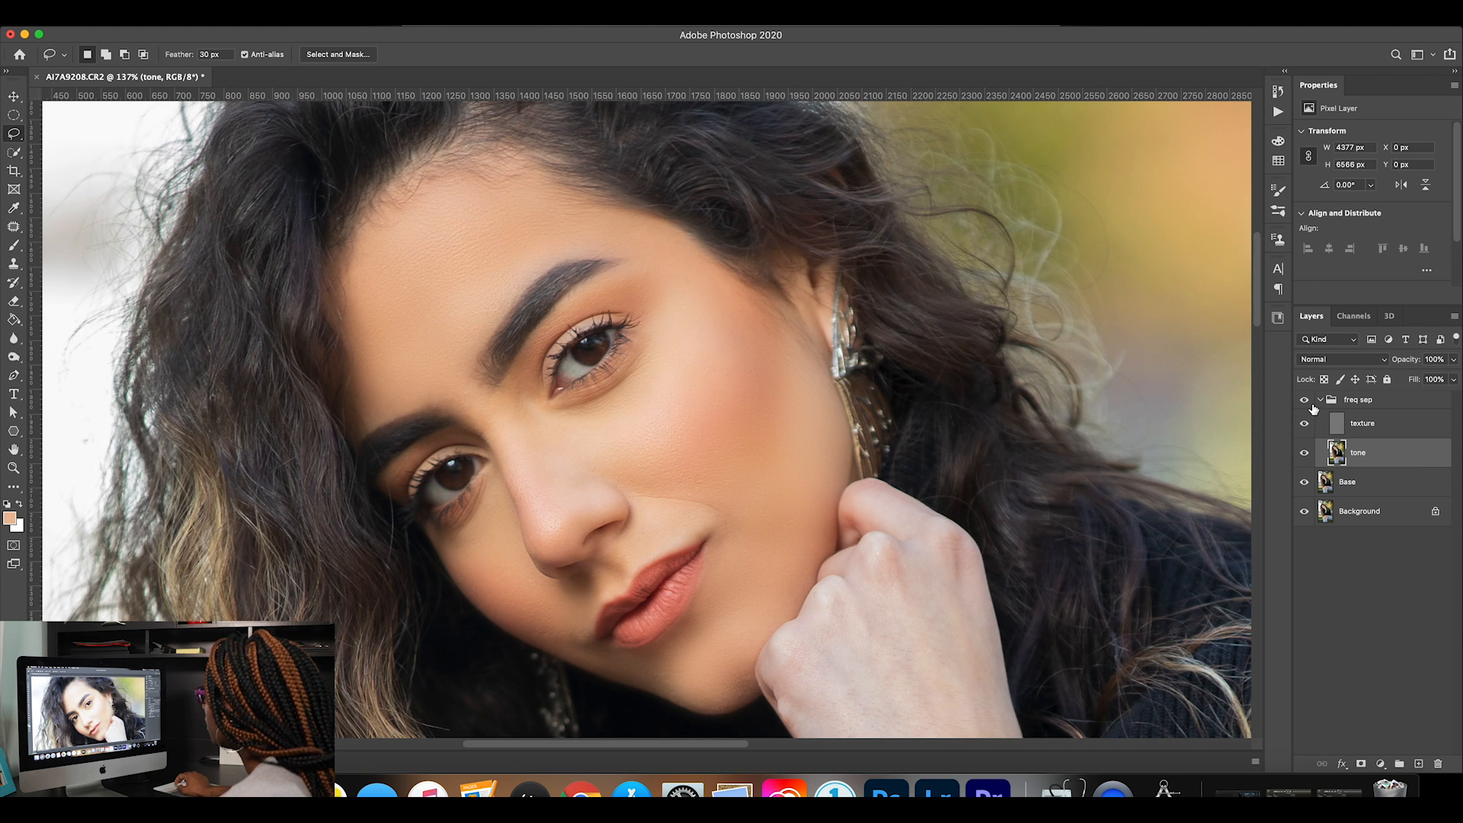
Toggle the freq sep group's visibility to check the smoothed skin around the eye and the rest of the face.
left_click(1306, 401)
left_click(1306, 401)
left_click(1305, 401)
left_click(1305, 401)
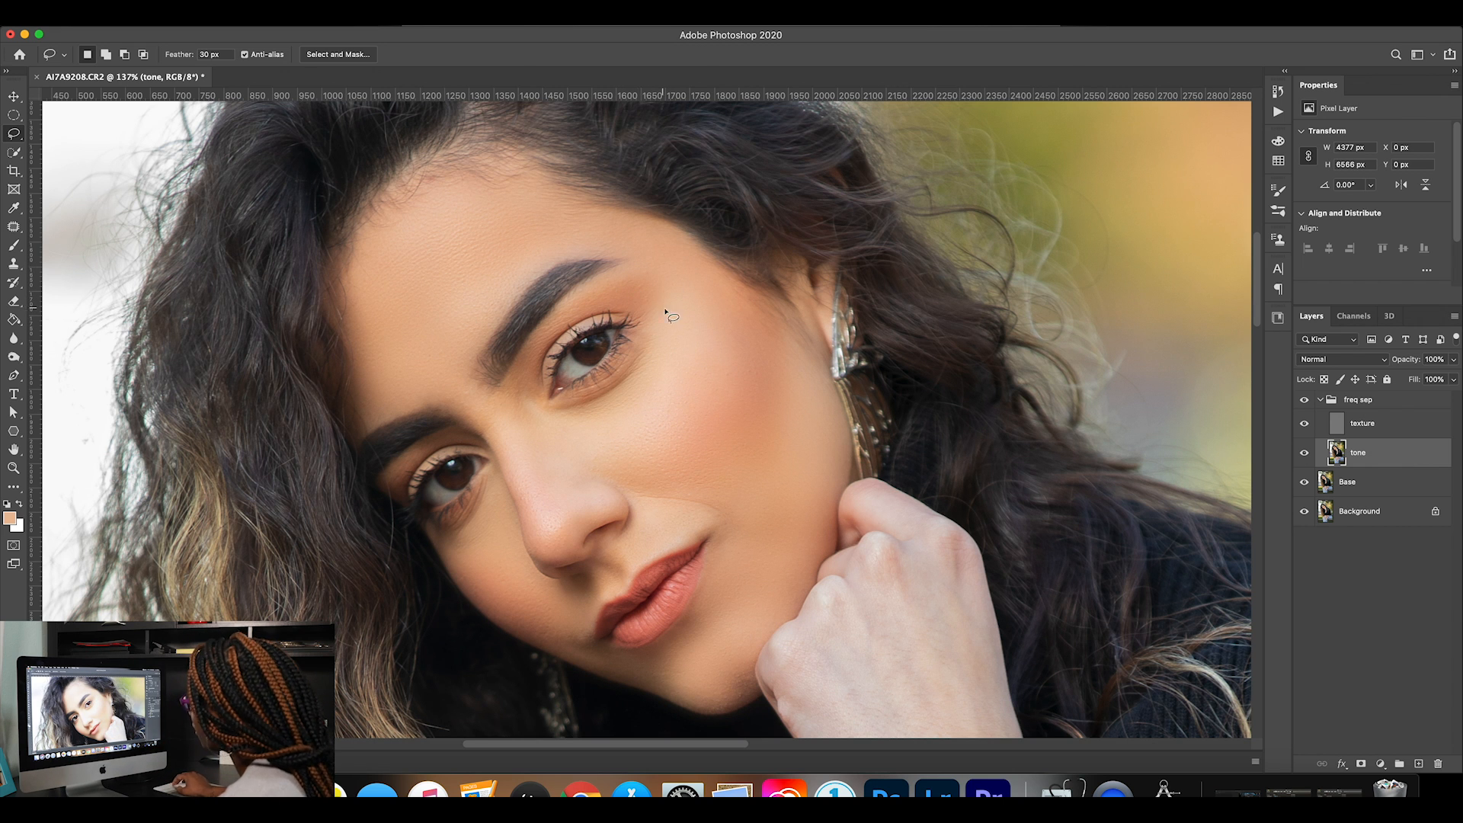
scroll(666, 508, "down", 2)
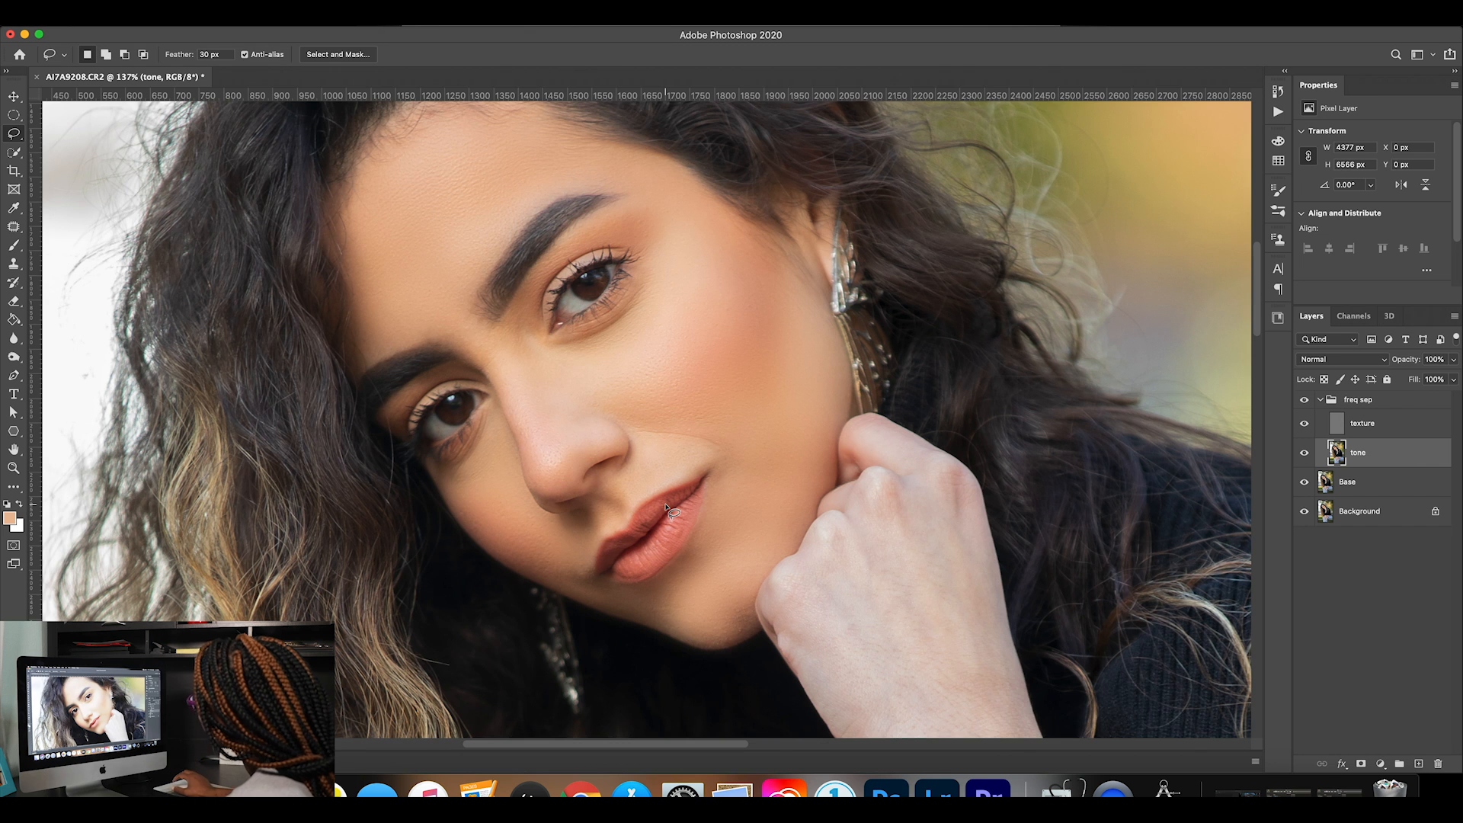
scroll(667, 509, "up", 2)
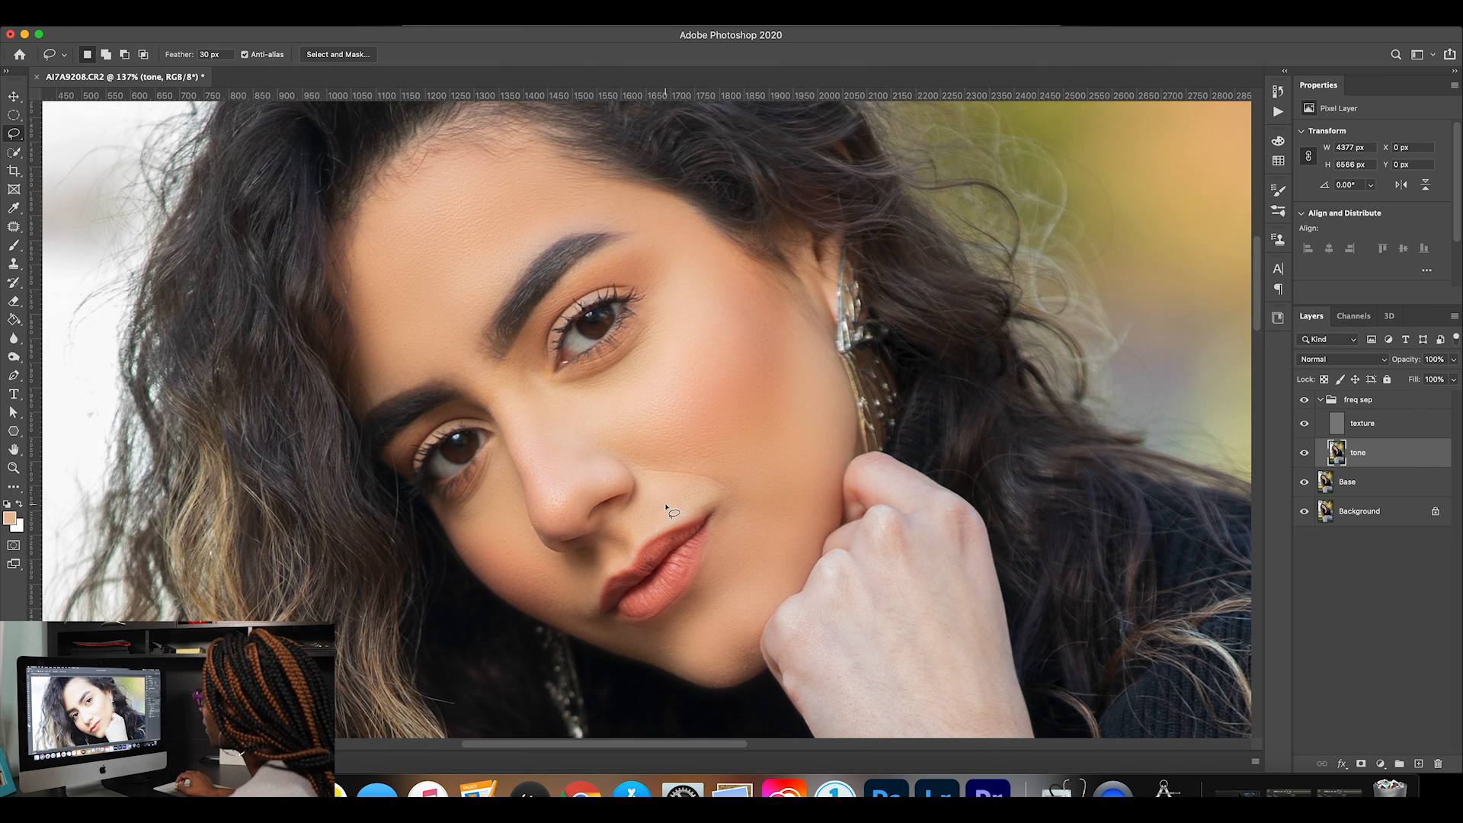
left_click(1303, 401)
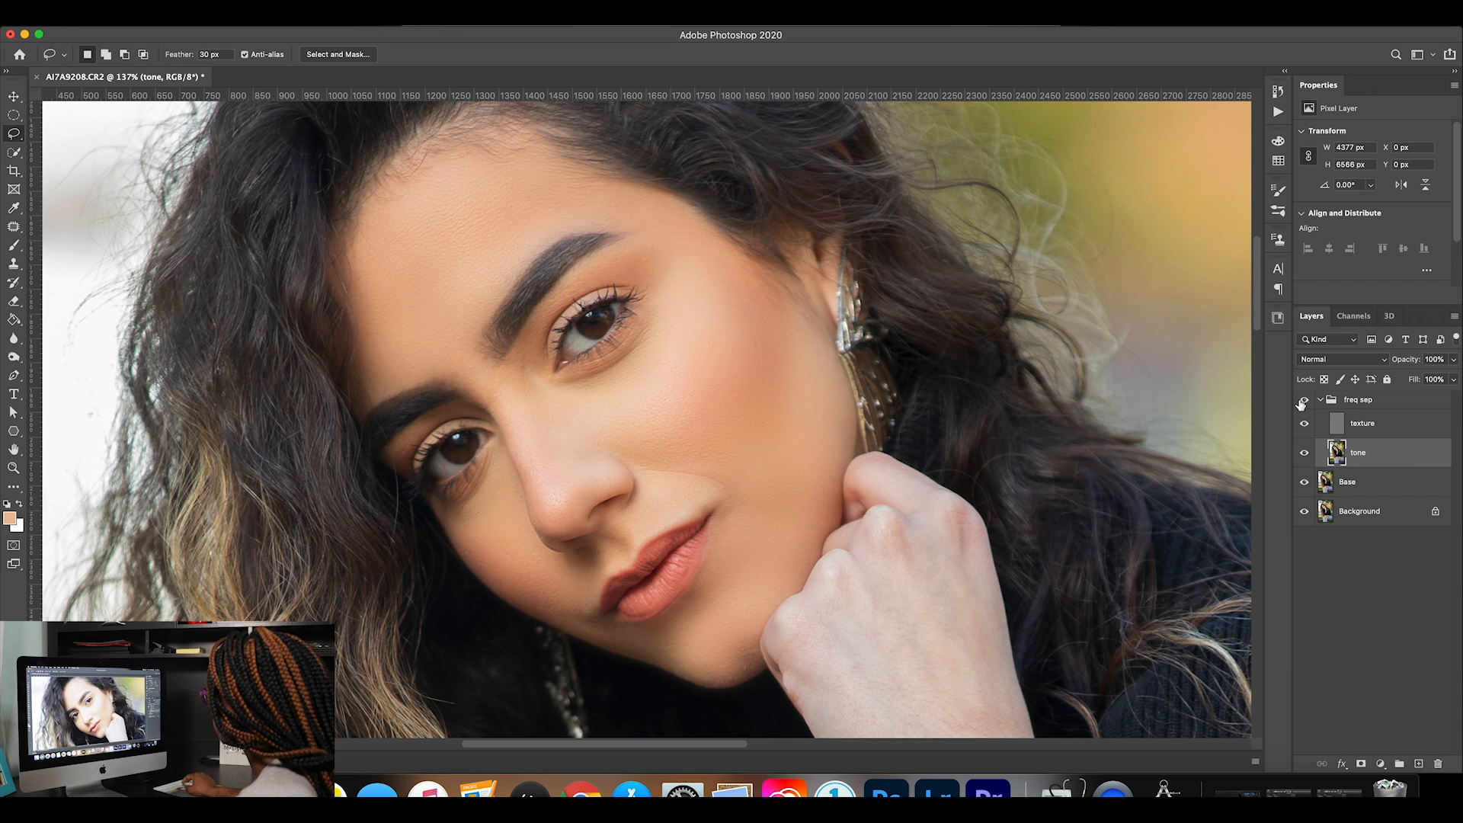
Lasso the back of the raised hand and the forearm down to the sleeve on the tone layer with a 30 px feather.
scroll(915, 447, "down", 5)
scroll(915, 448, "right", 4)
scroll(915, 448, "down", 3)
scroll(914, 447, "right", 2)
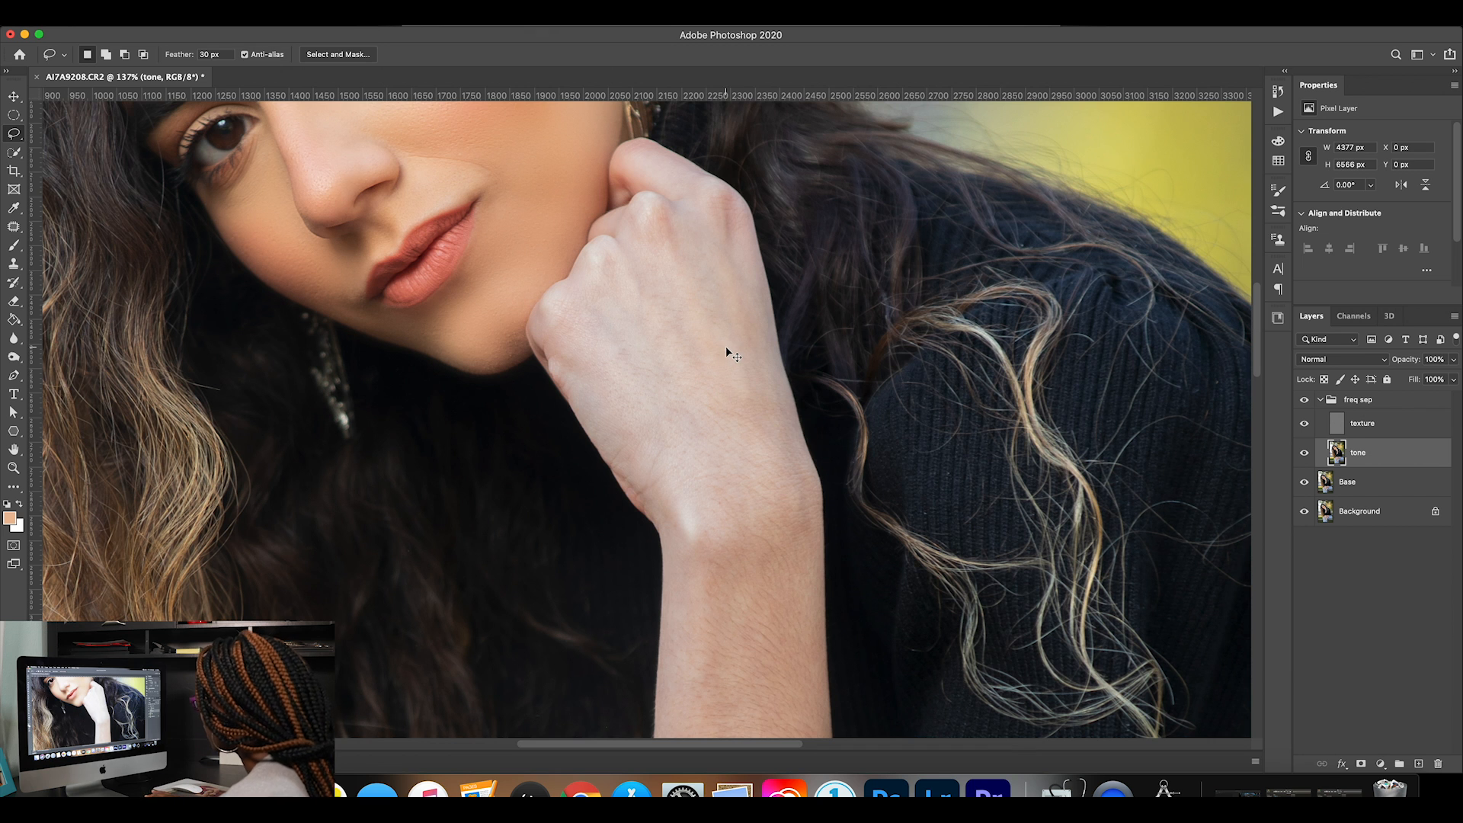
key("super+minus")
key("super+minus")
key("super+minus")
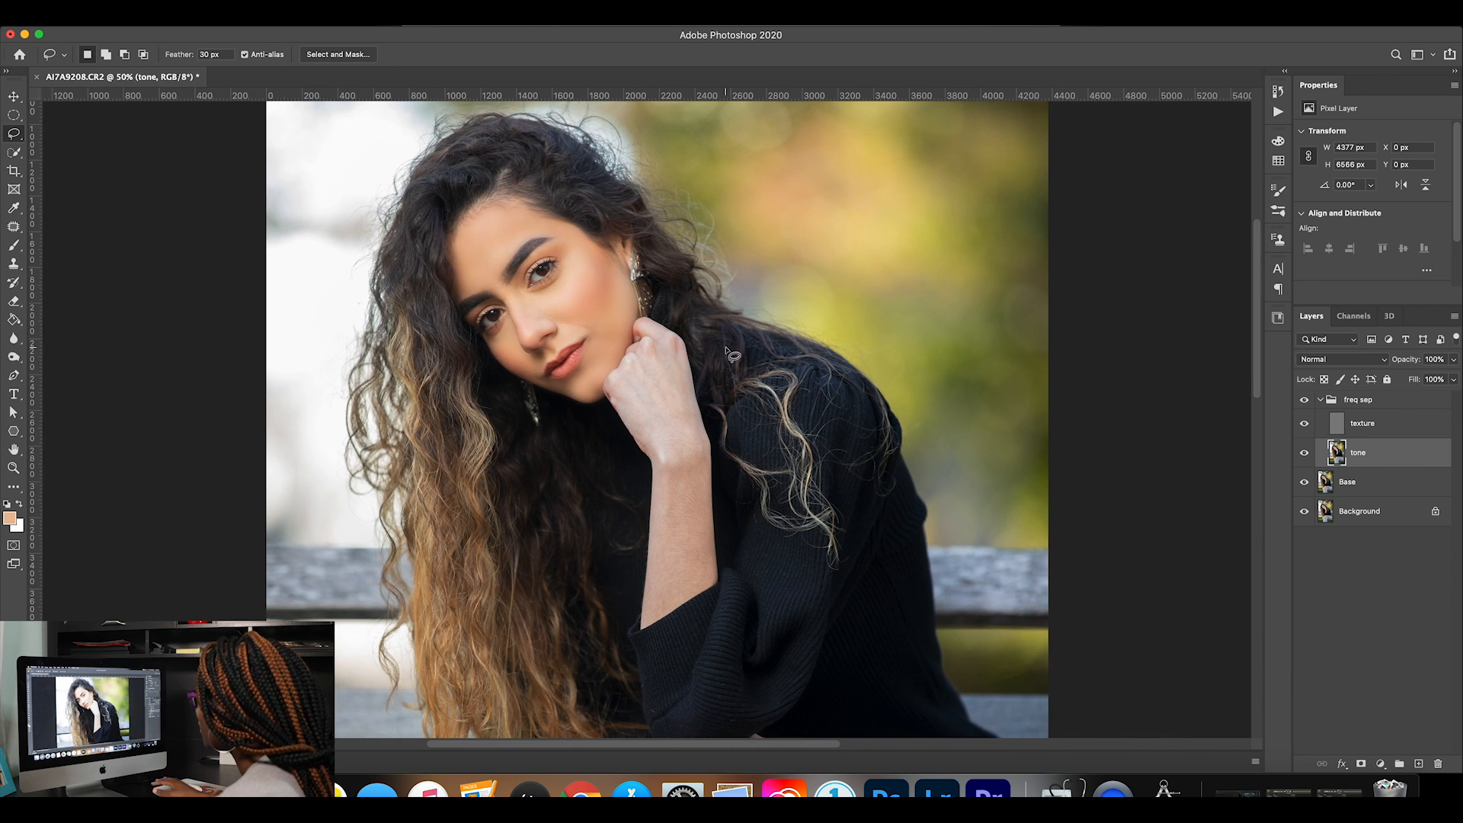
scroll(667, 399, "down", 2)
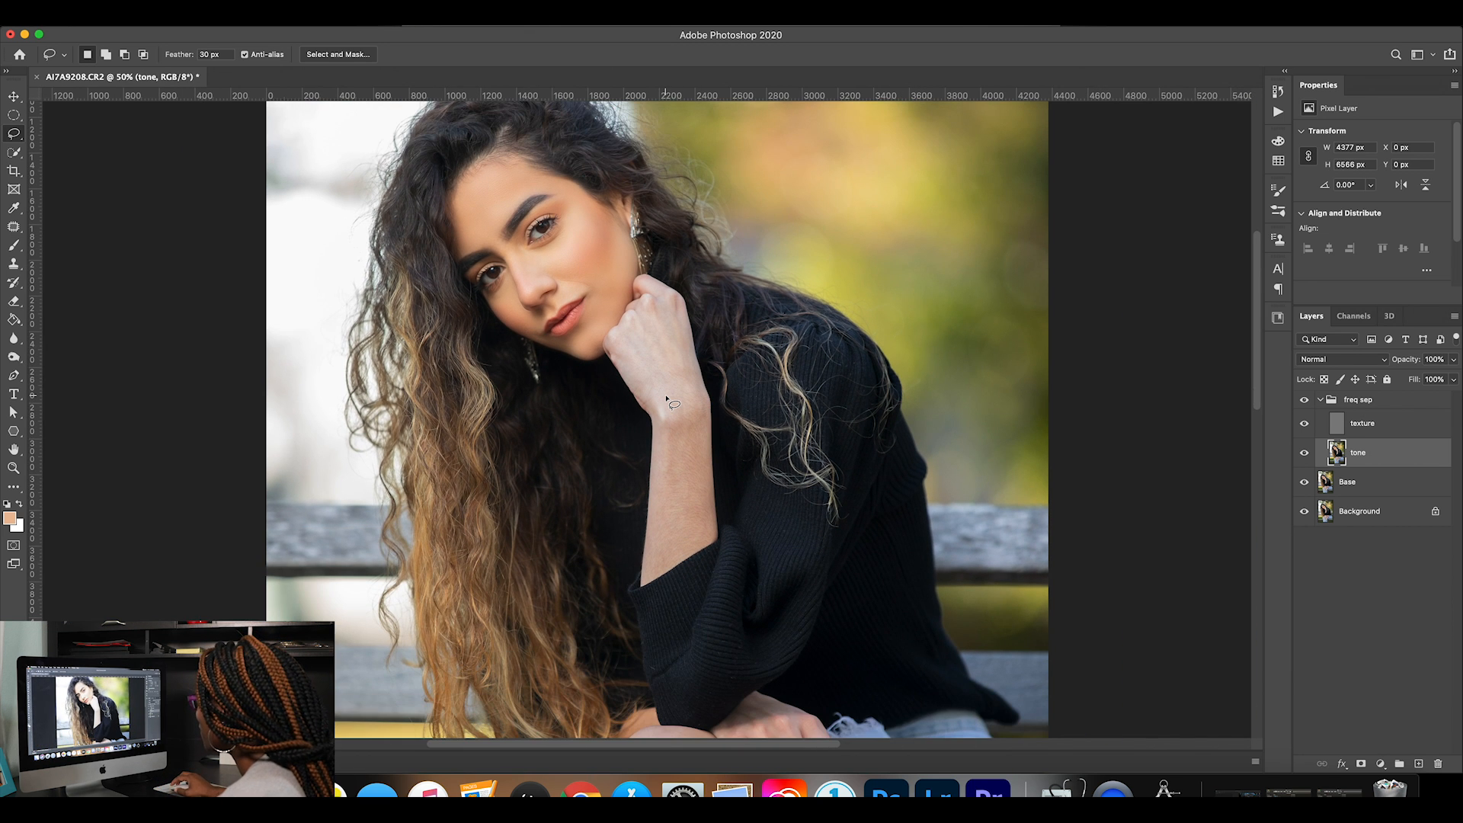
left_click(14, 467)
left_click_drag(686, 435, 686, 435)
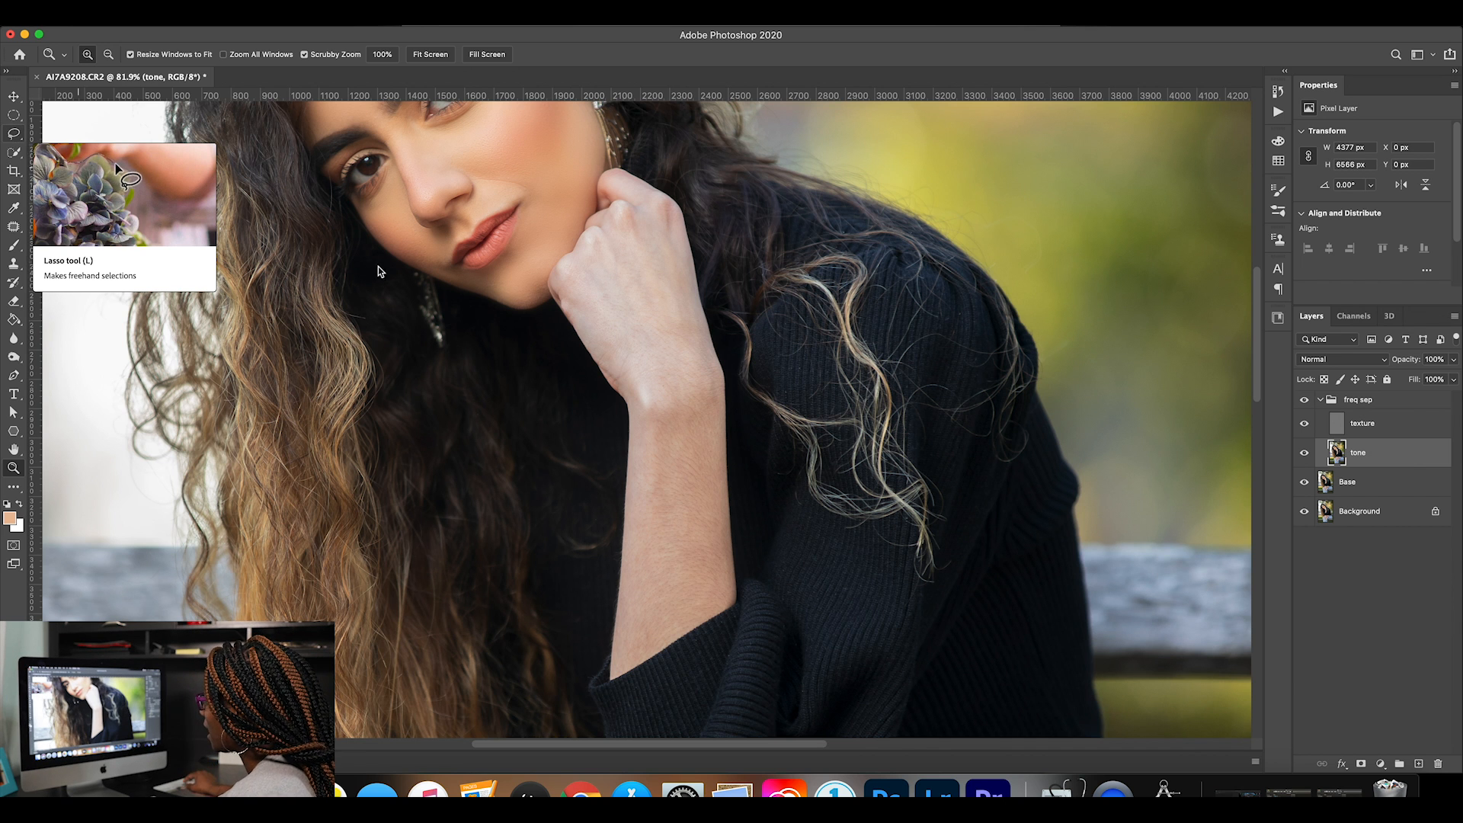
left_click(14, 133)
mouse_move(627, 384)
left_mouse_down()
mouse_move(584, 279)
mouse_move(667, 219)
mouse_move(713, 378)
mouse_move(728, 589)
mouse_move(628, 655)
mouse_move(631, 387)
left_mouse_up()
Apply an 8 px Gaussian Blur to the selected hand and forearm, and clear the selection.
left_click(333, 18)
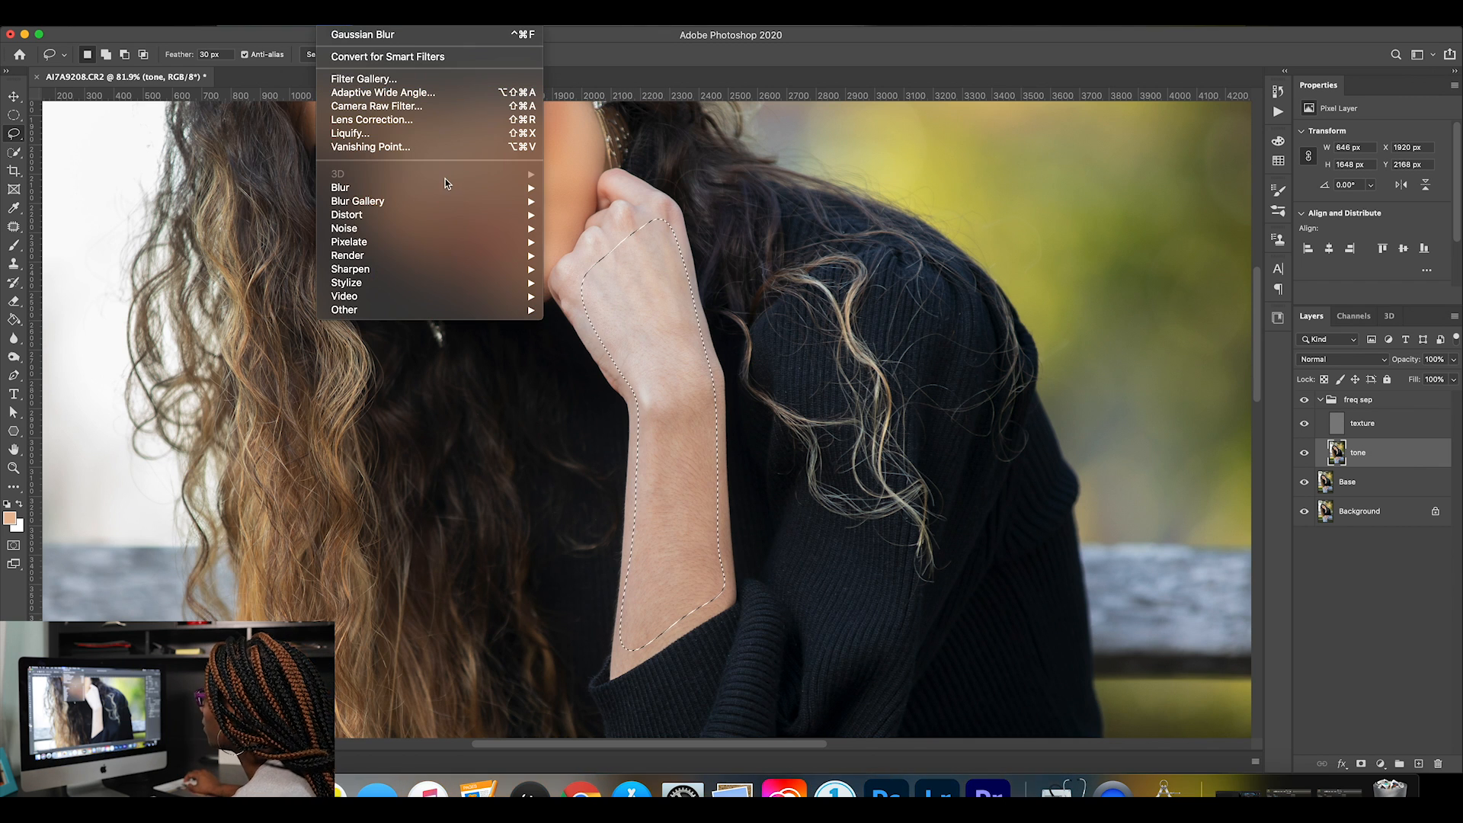
mouse_move(449, 188)
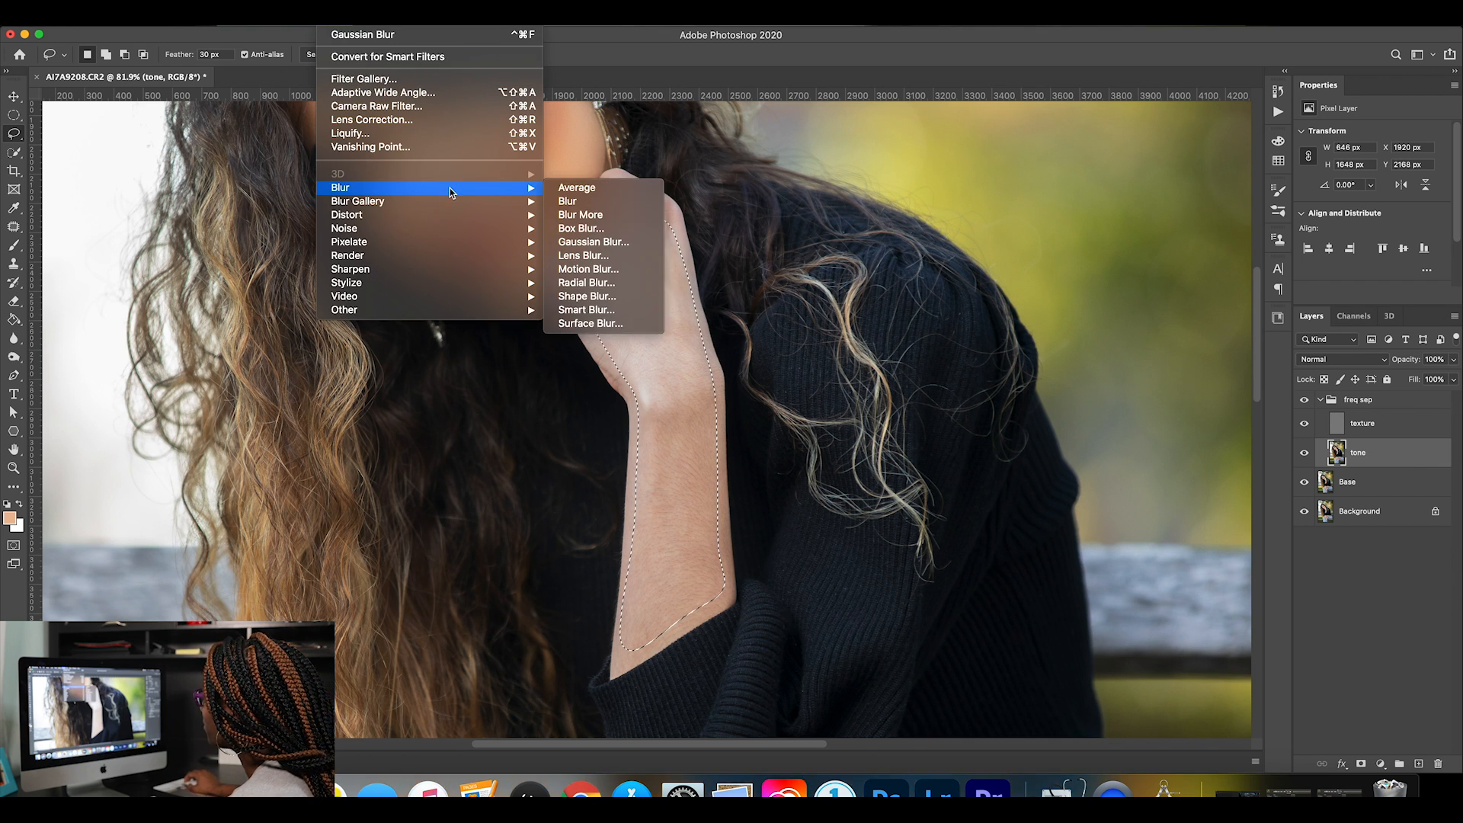
left_click(619, 243)
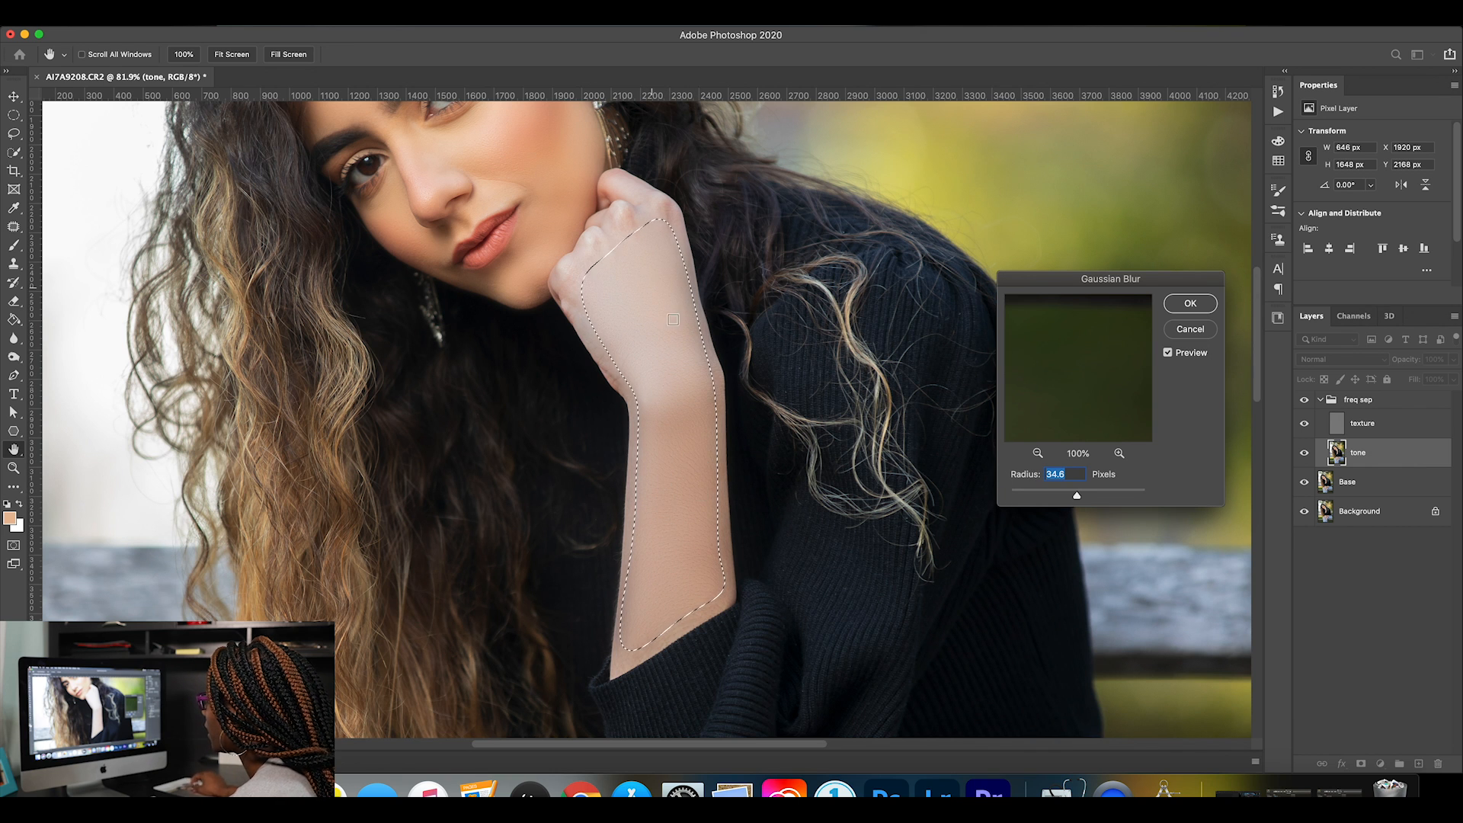
left_click_drag(1095, 499, 1071, 497)
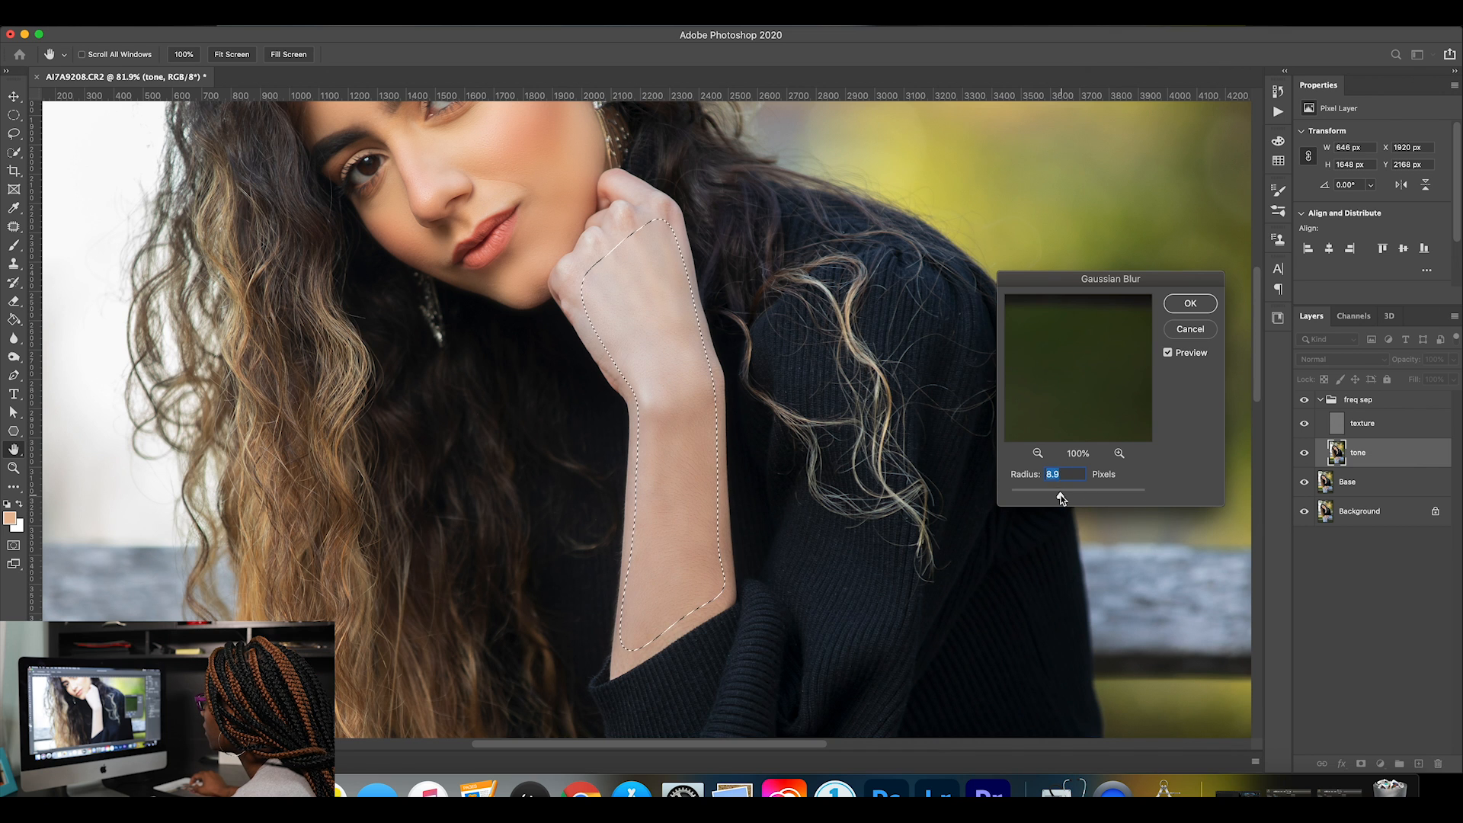
left_click(1188, 313)
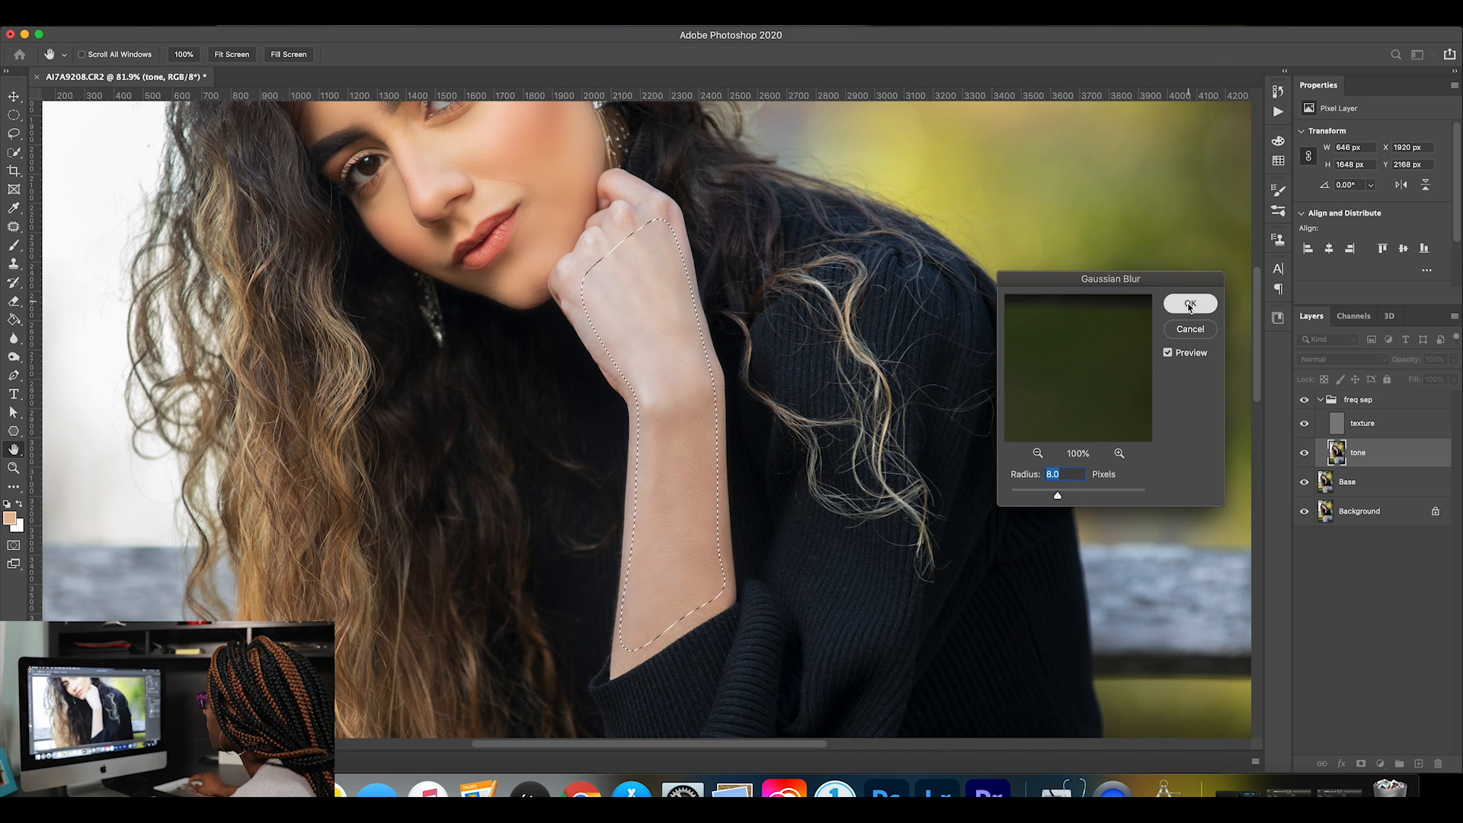
key("super+d")
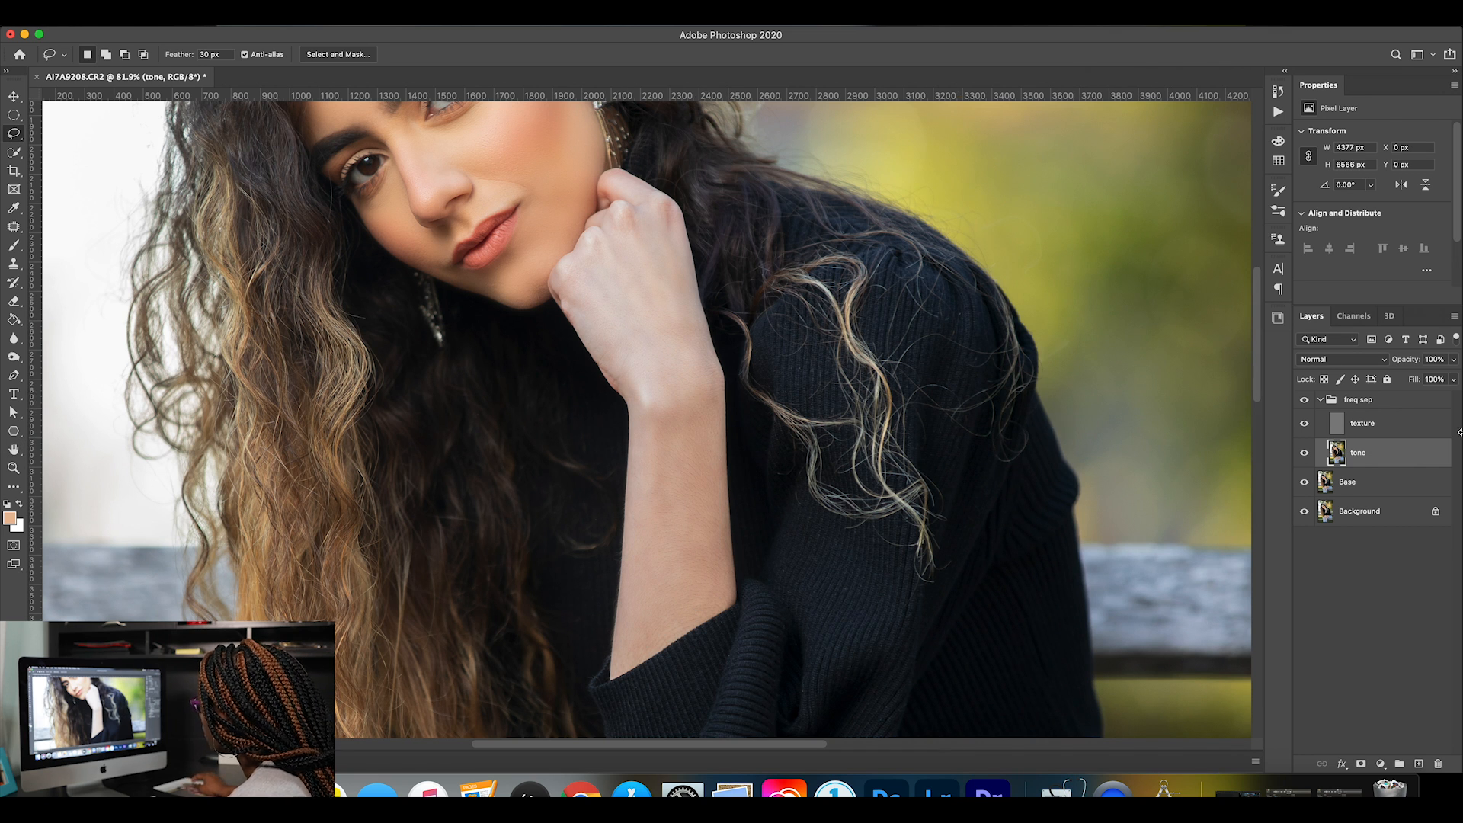
Hide the texture layer and lasso only the forearm from wrist to sleeve on the tone layer.
left_click(1304, 424)
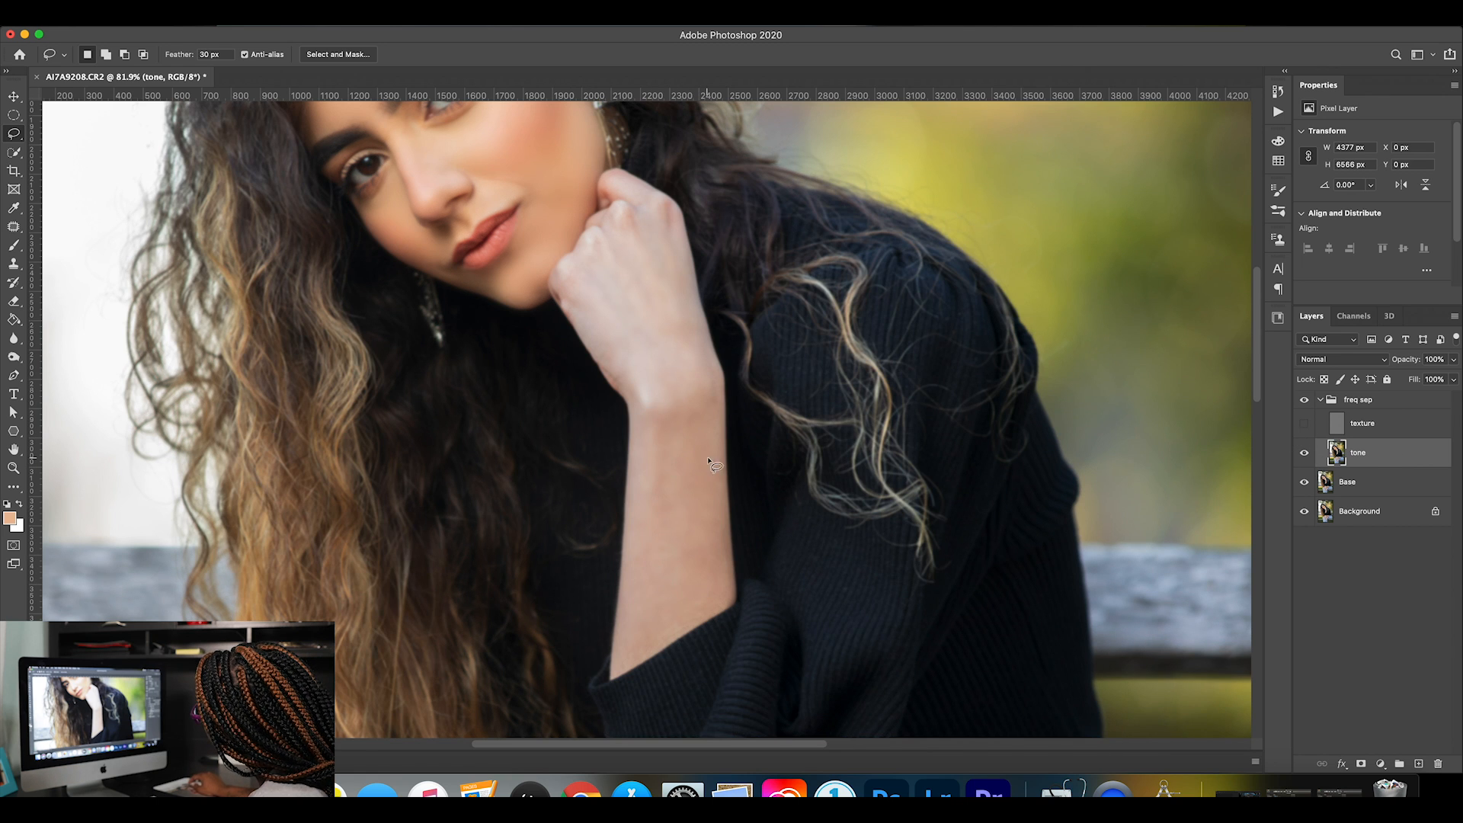
left_click_drag(614, 664, 618, 617)
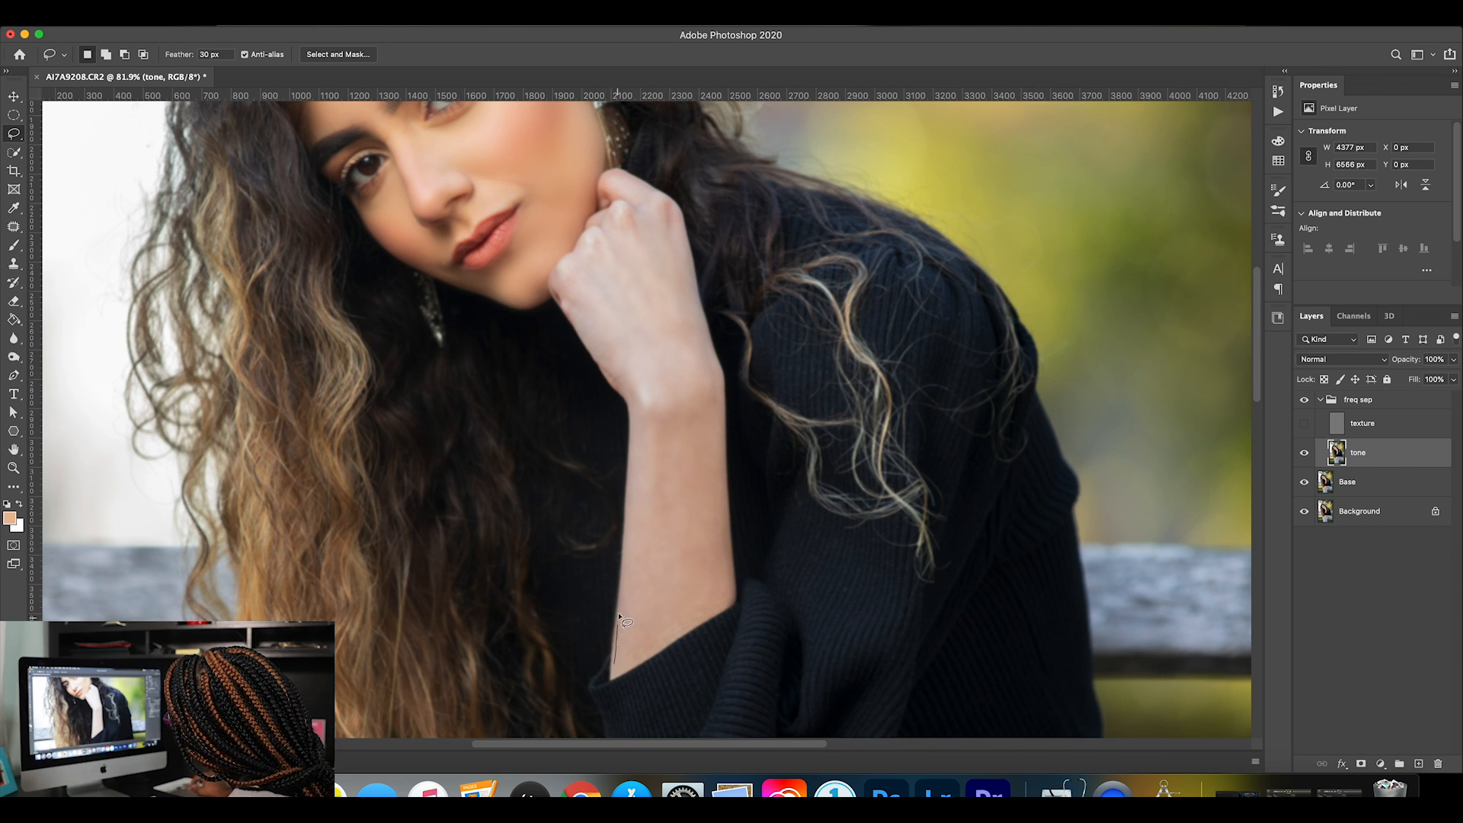
mouse_move(627, 558)
left_mouse_down()
mouse_move(651, 461)
mouse_move(711, 381)
mouse_move(731, 593)
mouse_move(617, 669)
left_mouse_up()
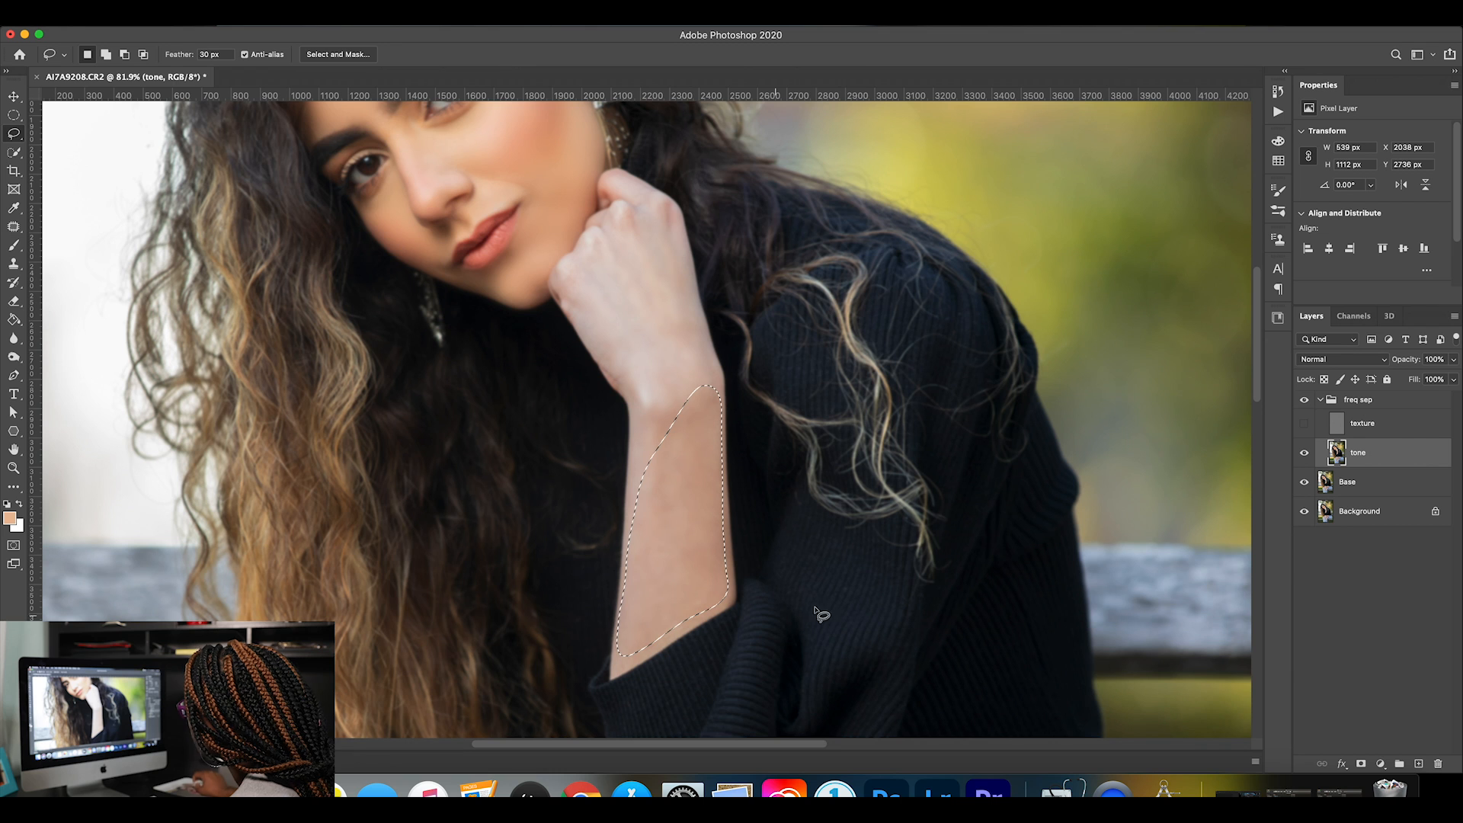
Apply a 17.6 px Gaussian Blur to the selected forearm, deselect and show the texture layer.
left_click(335, 15)
mouse_move(480, 189)
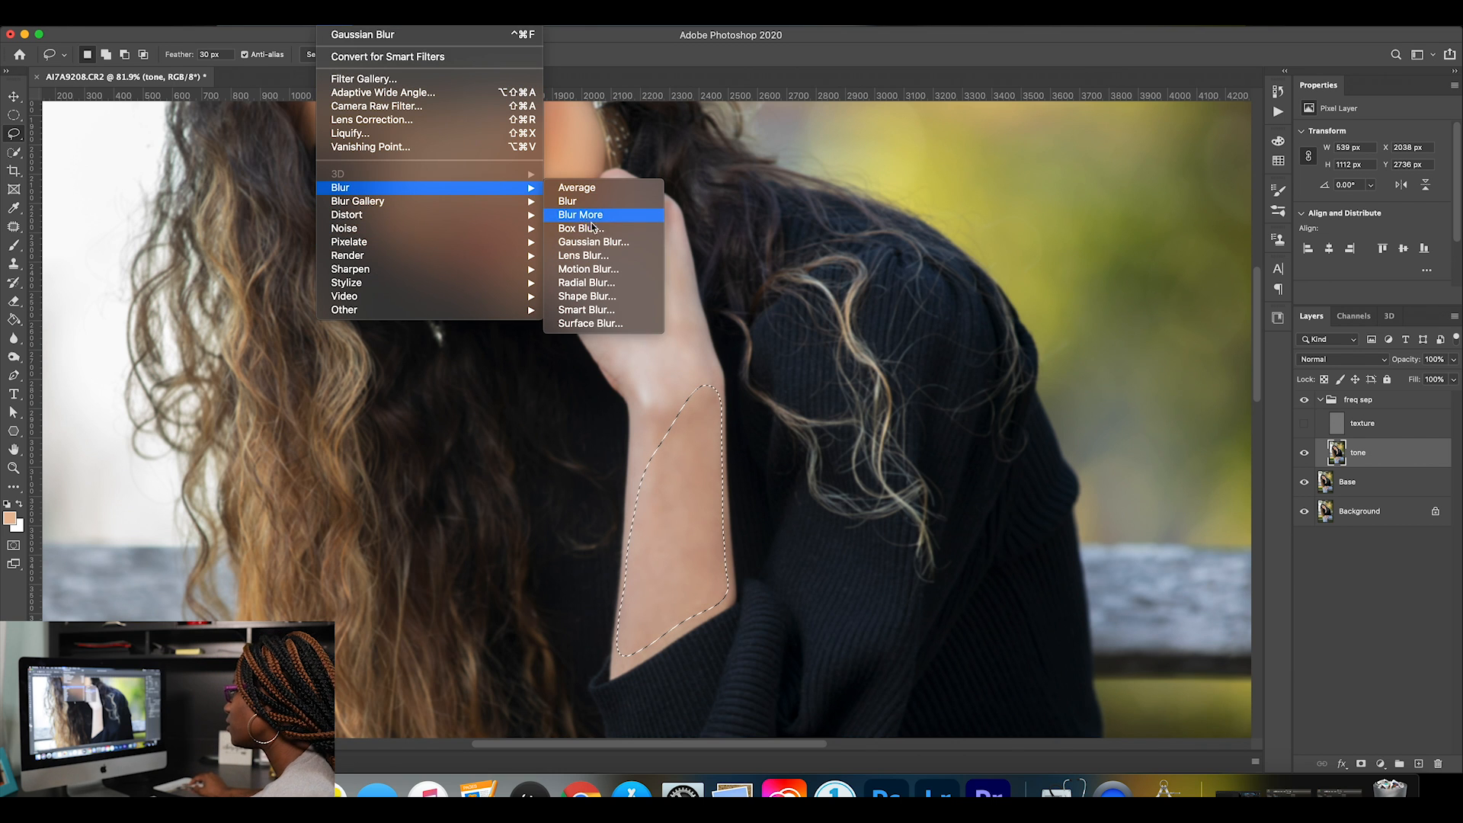
left_click(595, 243)
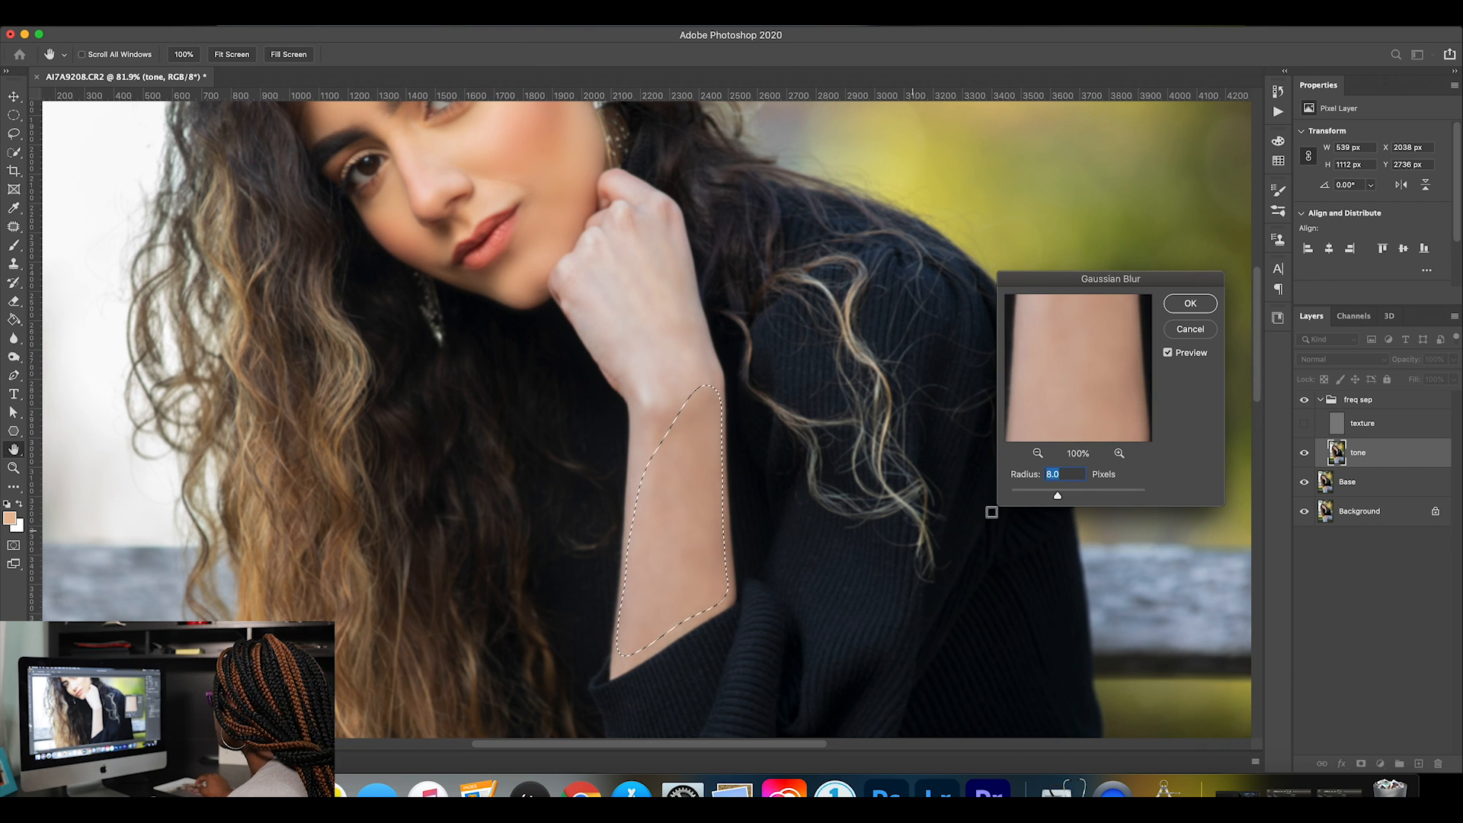
left_click(1038, 454)
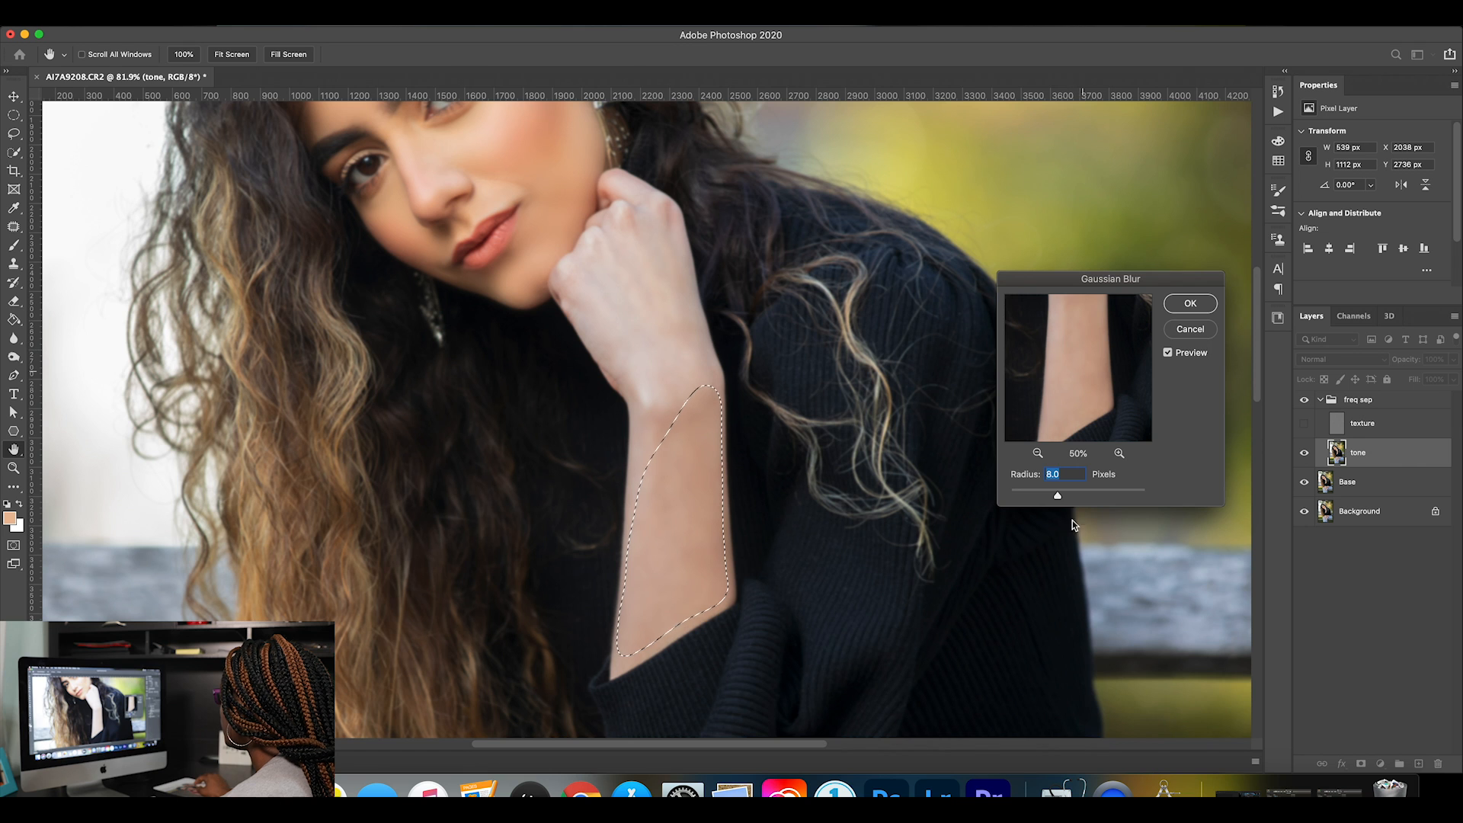
left_click_drag(1060, 494, 1068, 496)
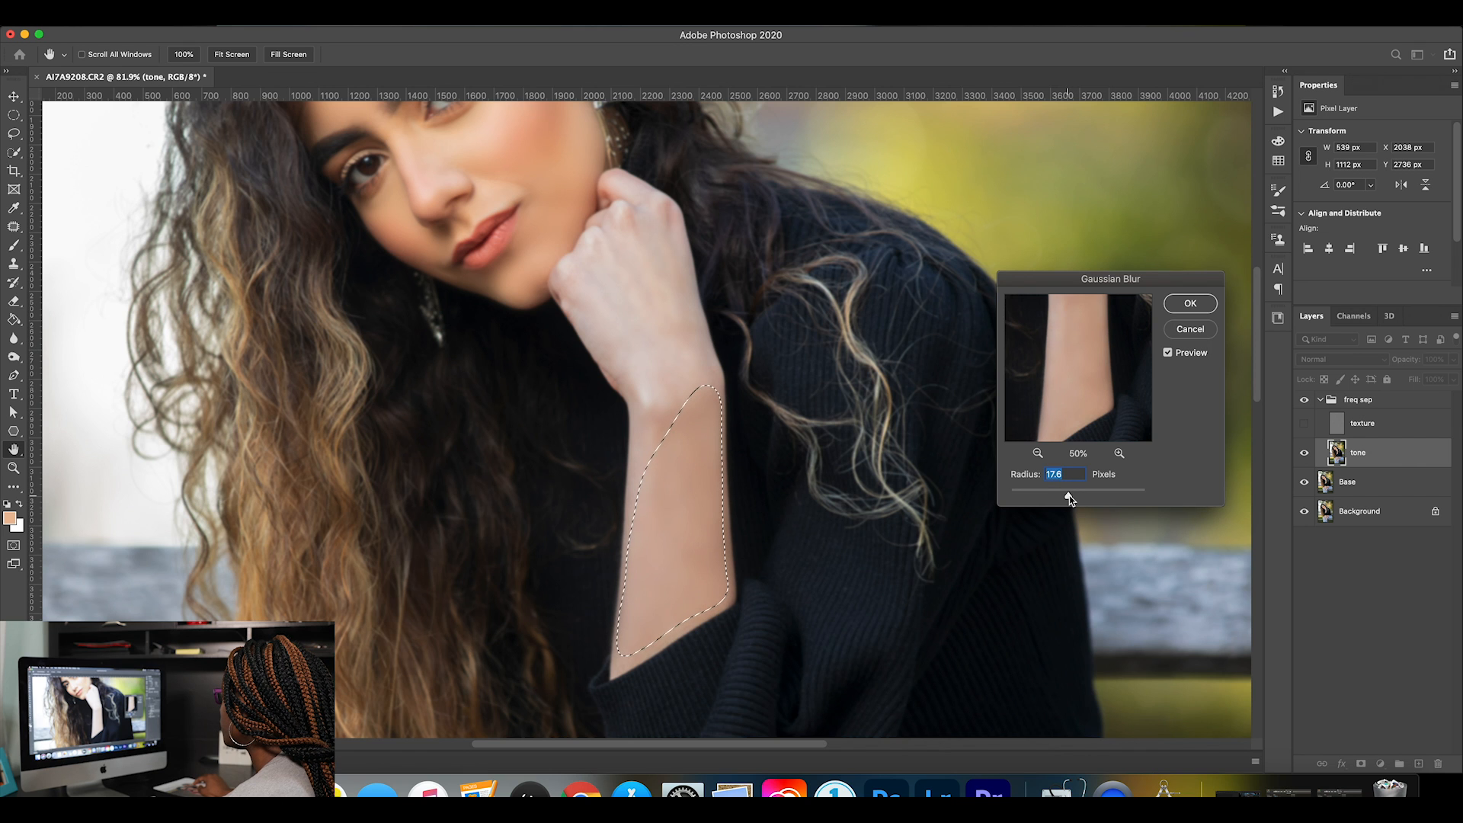
left_click(1190, 304)
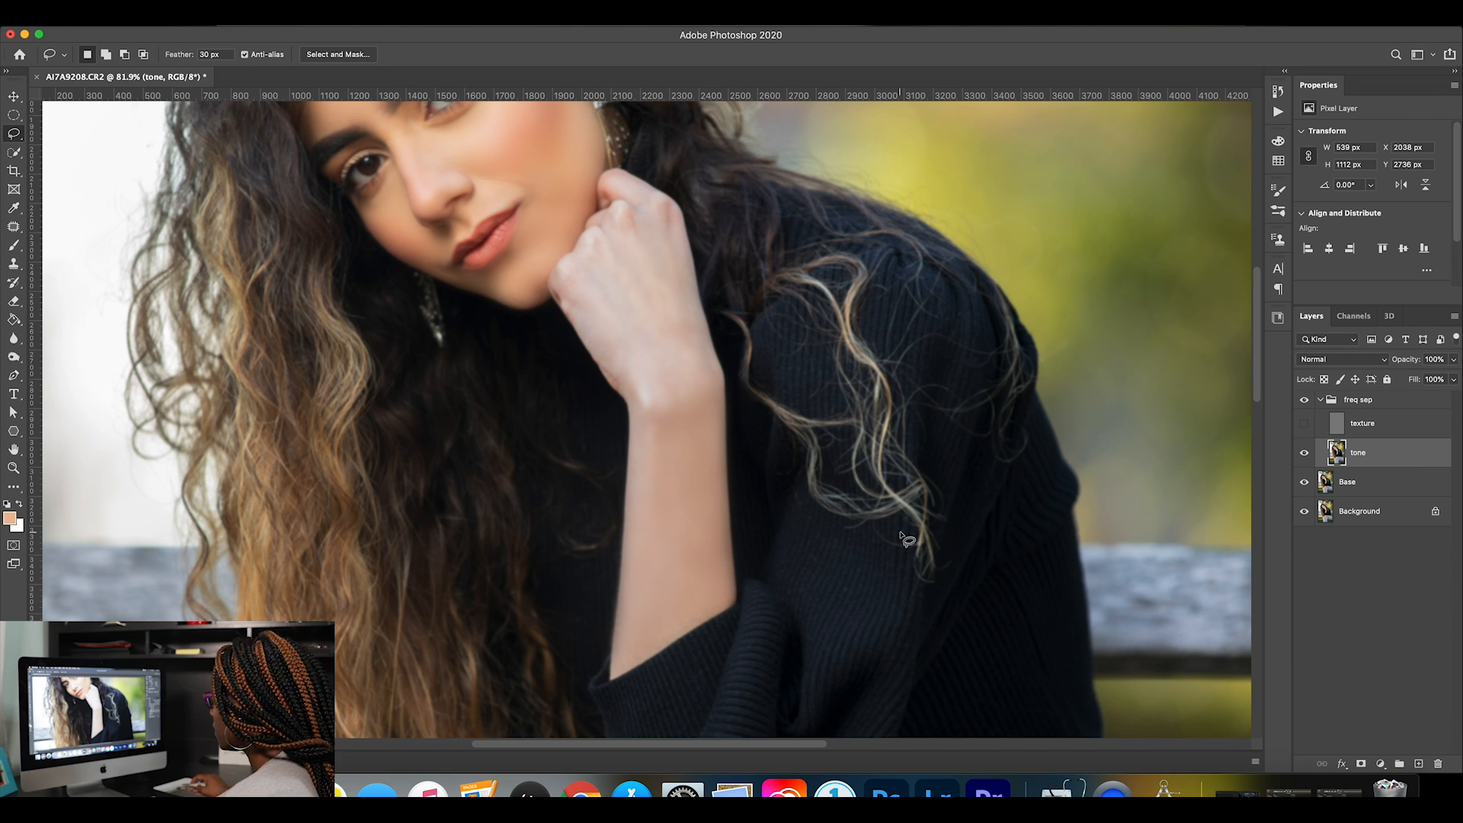
key("cmd+d")
left_click(1304, 423)
Compare the hand and forearm with the freq sep group hidden and shown.
left_click(1304, 400)
left_click(1304, 399)
left_click(1304, 402)
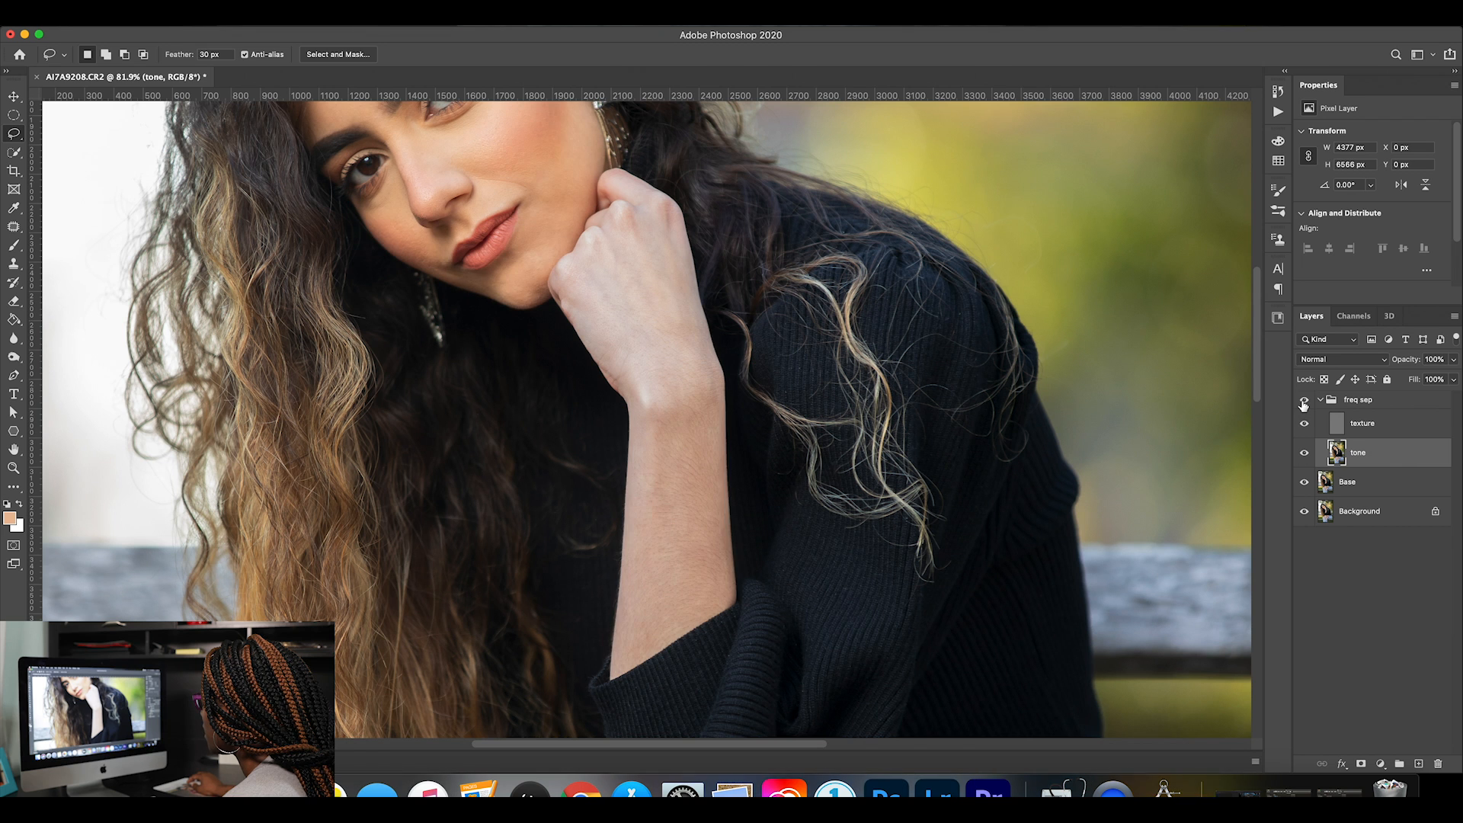
left_click(1304, 401)
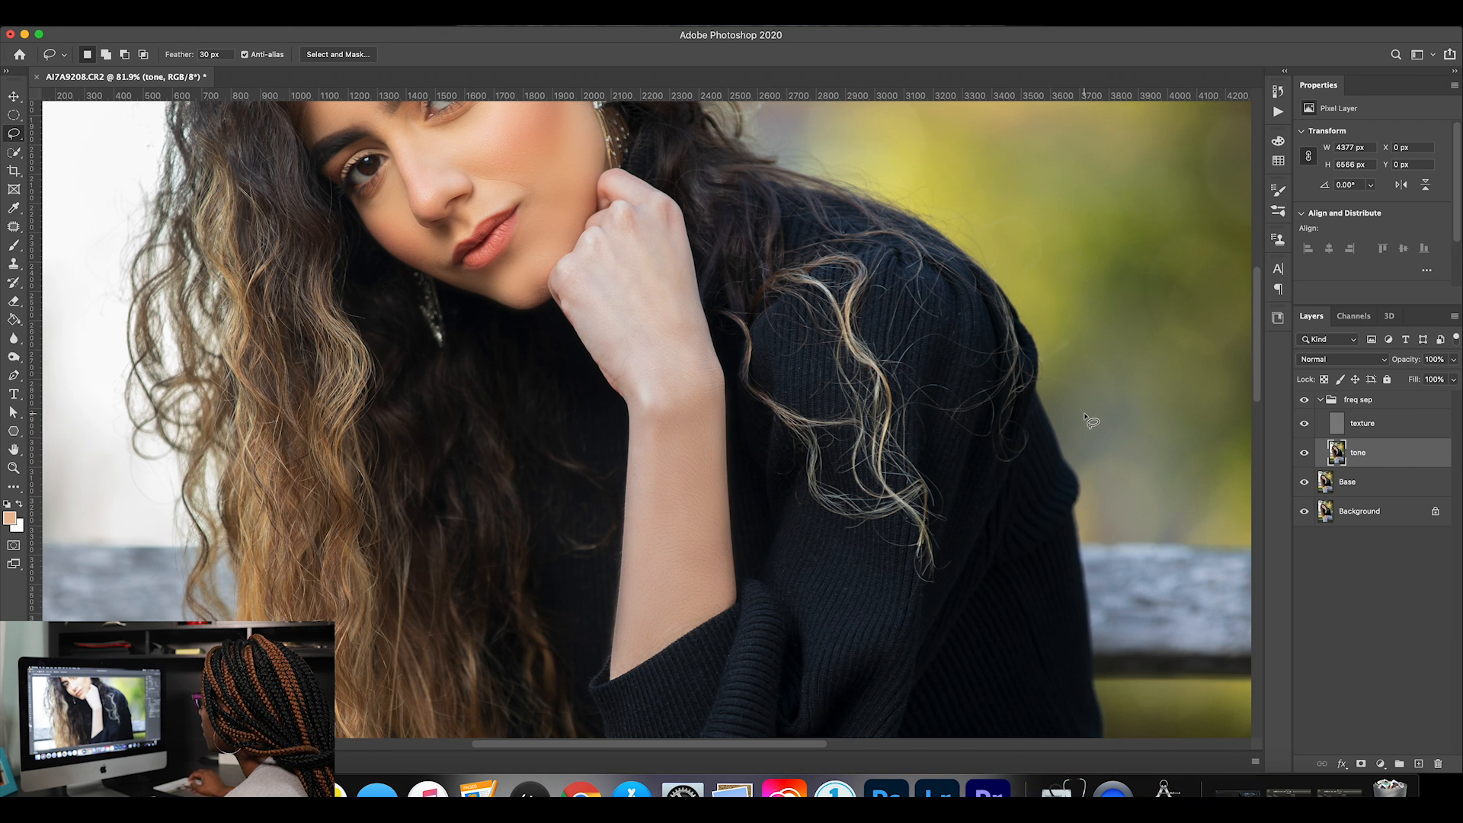
Hide the texture layer and lasso the knuckles of the raised hand on the tone layer.
scroll(1018, 390, "up", 4)
left_click(1305, 423)
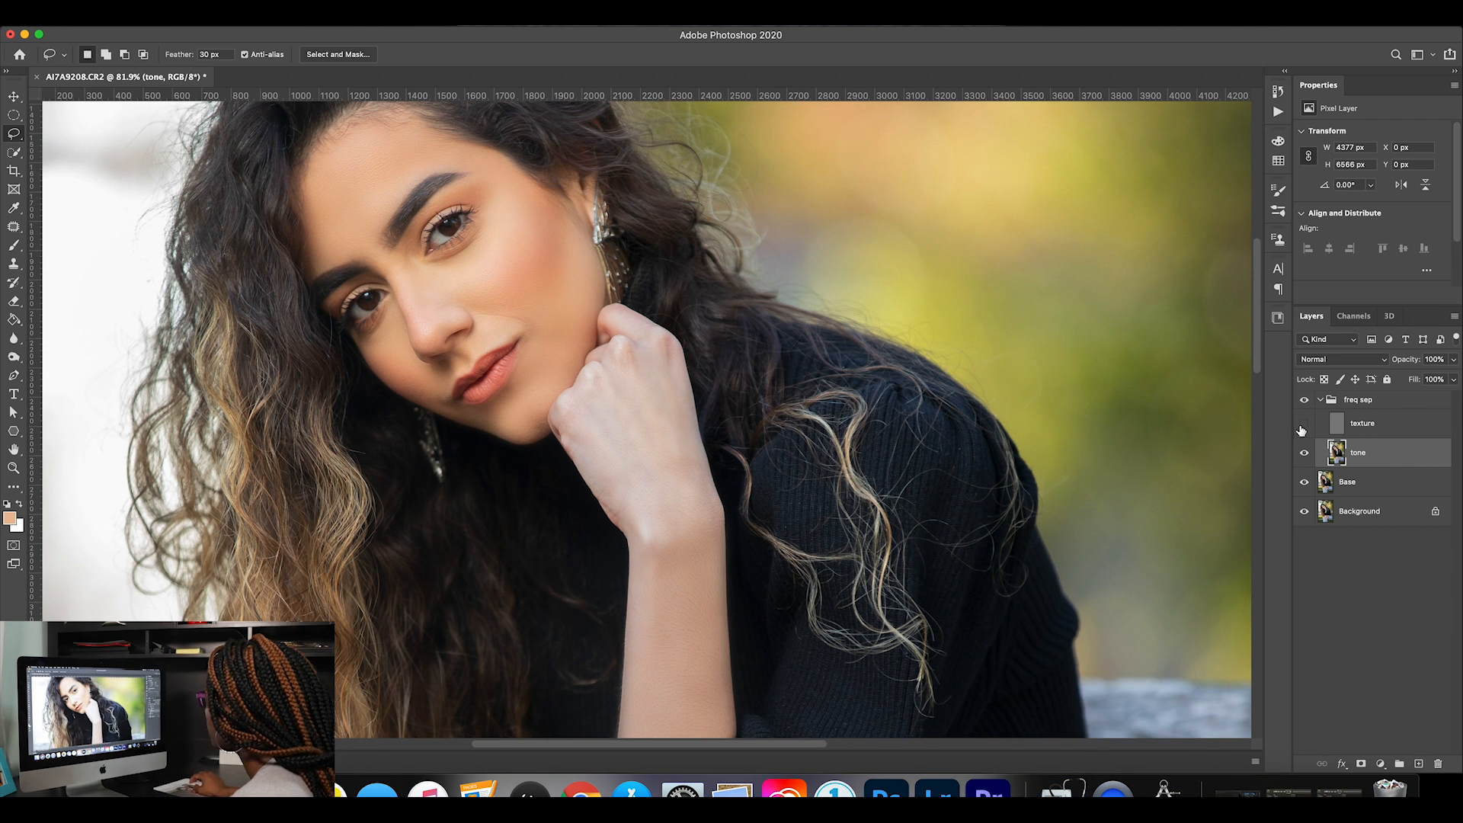
left_click_drag(585, 388, 604, 369)
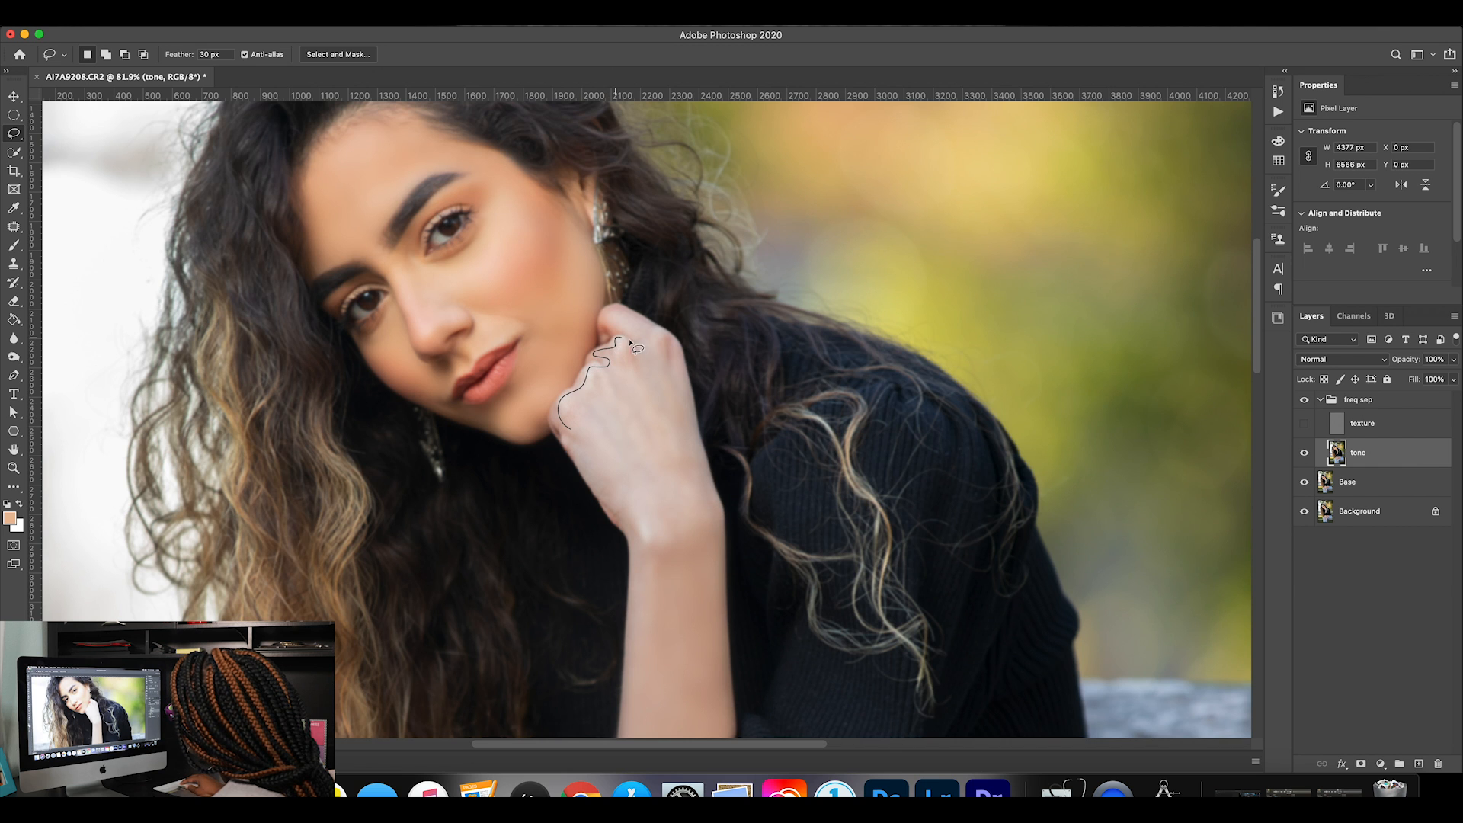
mouse_move(617, 314)
left_mouse_down()
mouse_move(669, 333)
mouse_move(672, 366)
mouse_move(587, 445)
left_mouse_up()
Reapply the last Gaussian Blur to the selected knuckles, clear the selection and show the texture layer.
left_click(333, 19)
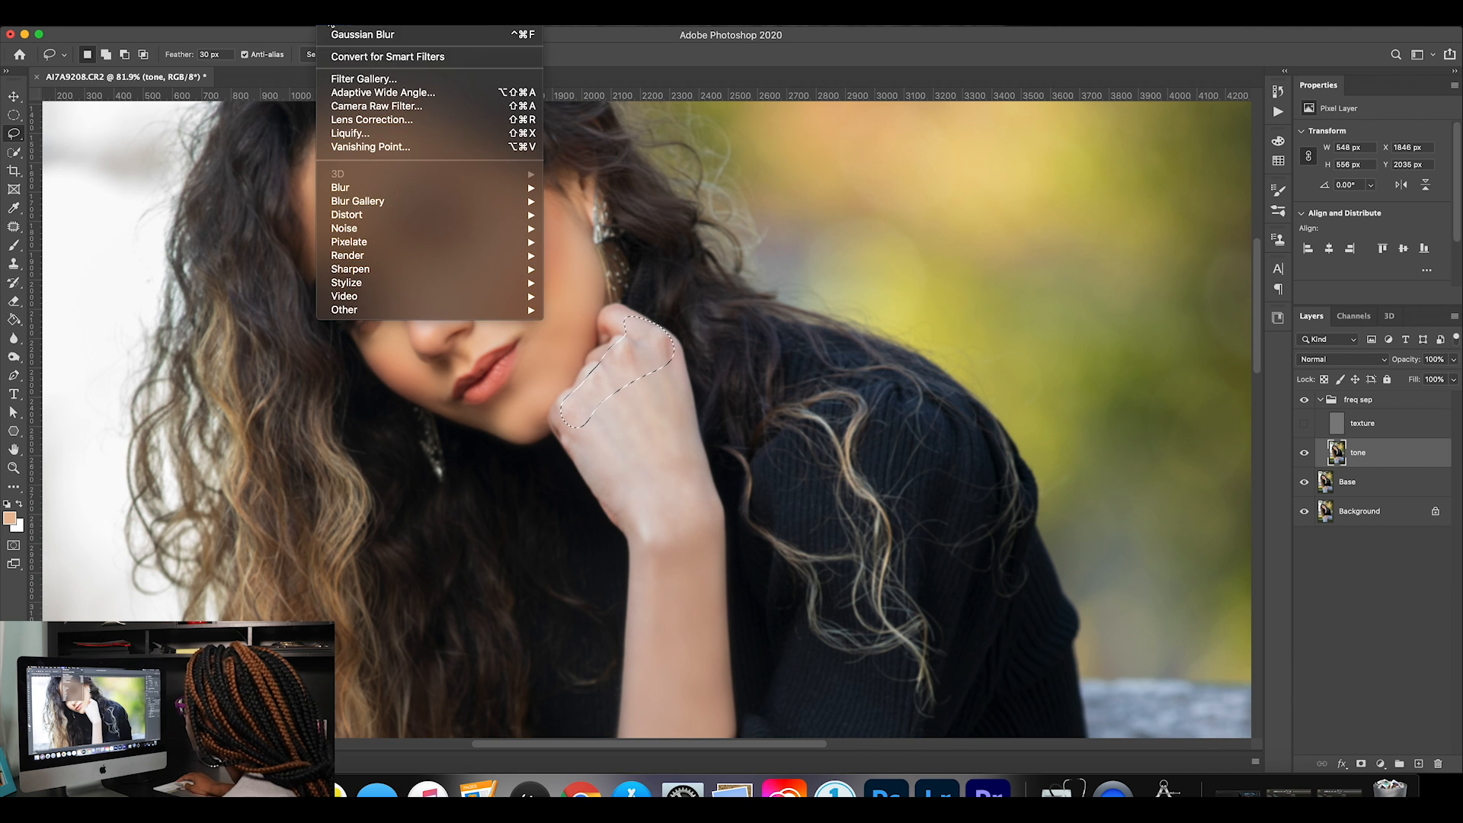
left_click(345, 33)
key("super+d")
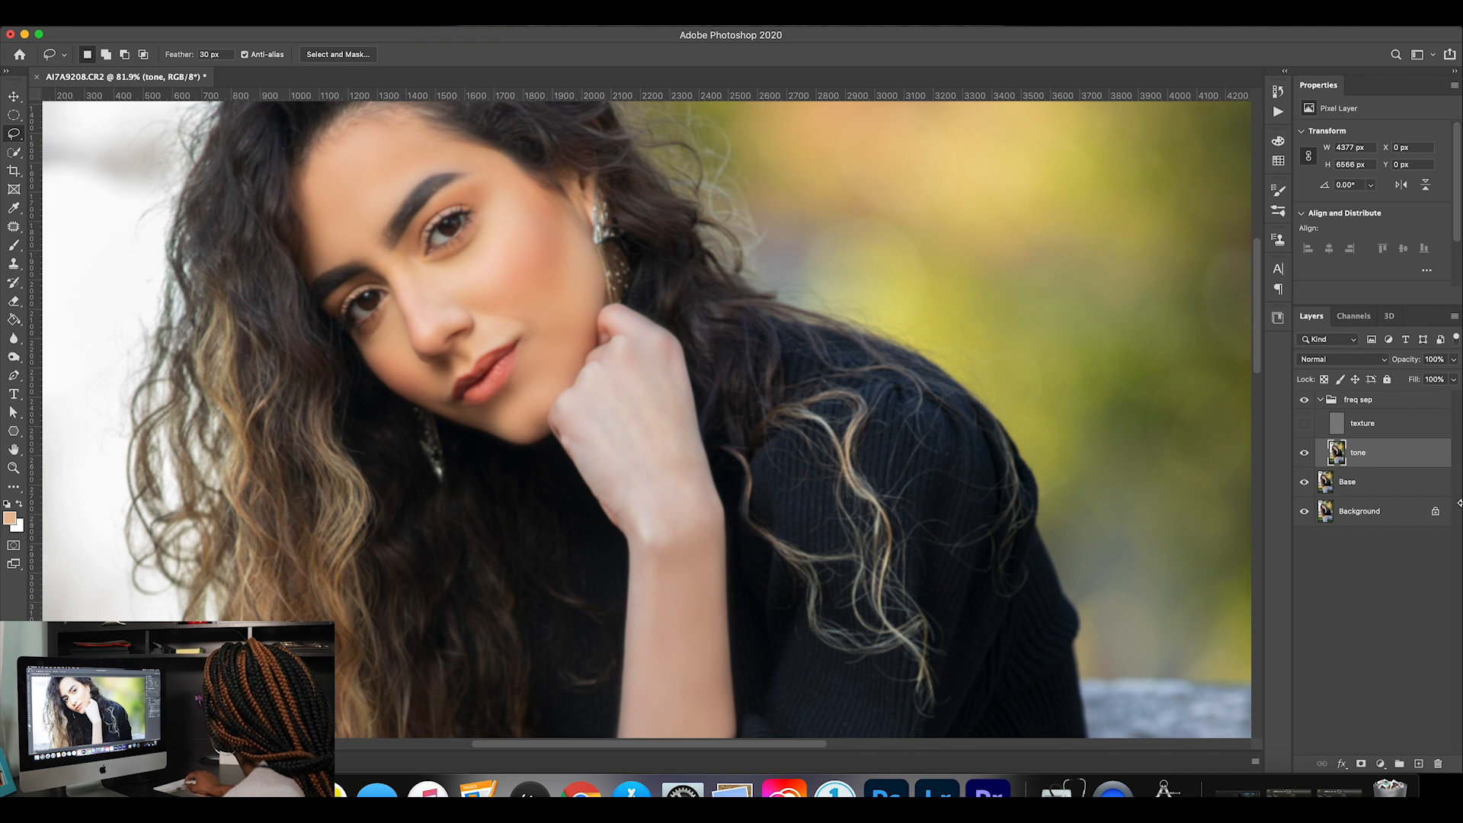
left_click(1304, 424)
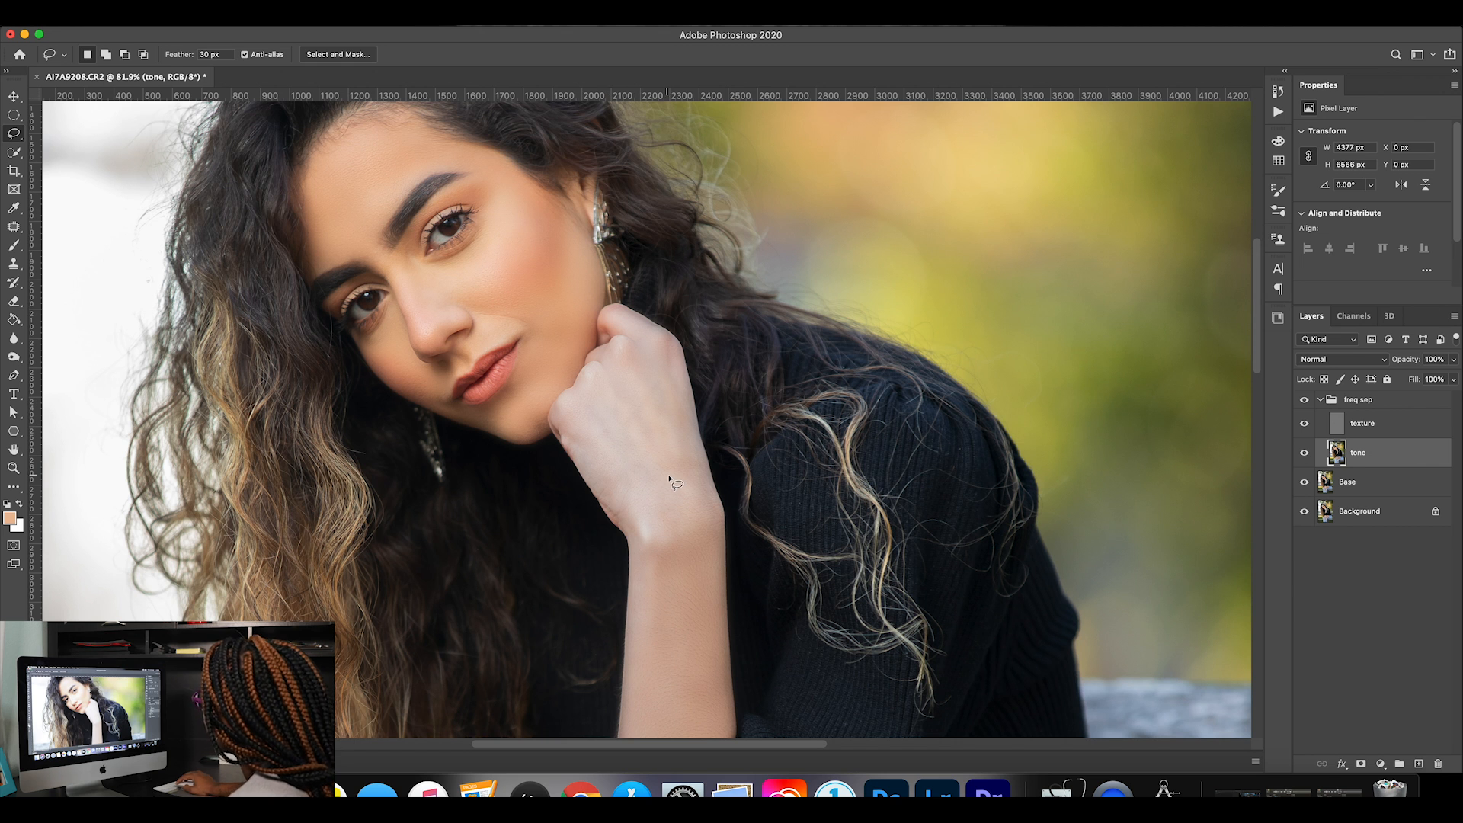
Compare the whole portrait with the freq sep group hidden and shown.
key("super+0")
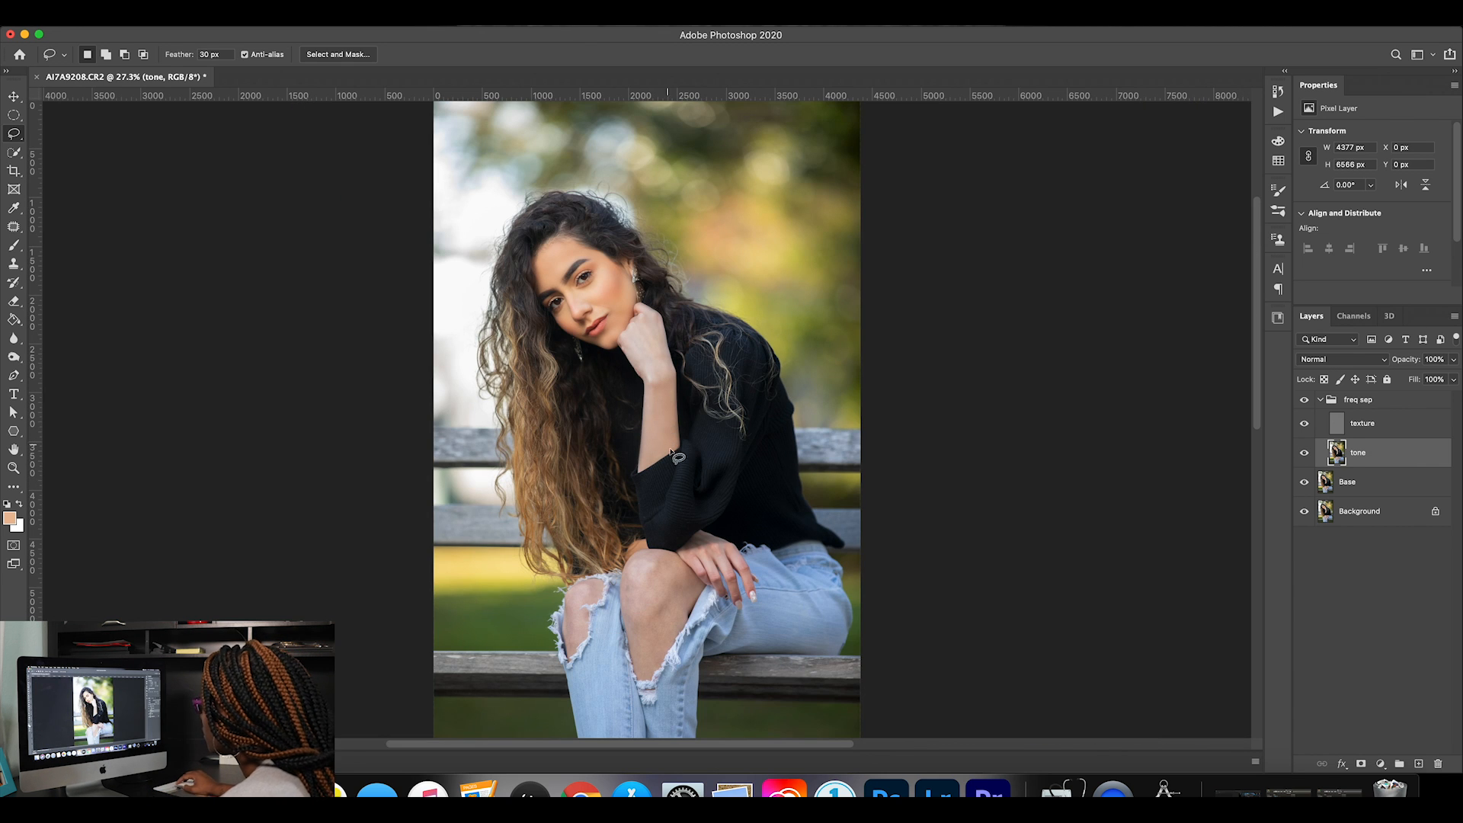
left_click(1303, 402)
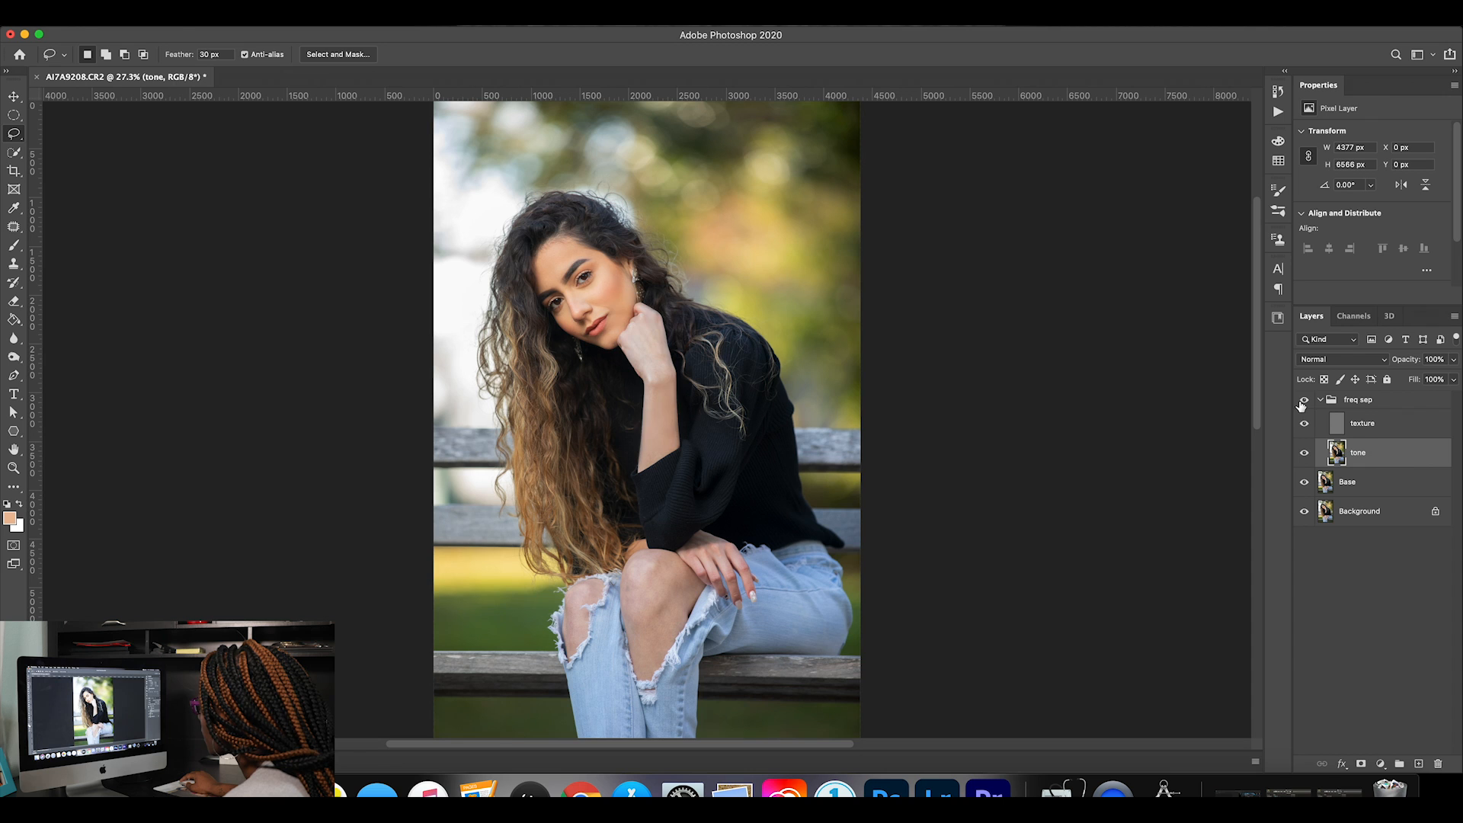
left_click(1302, 401)
left_click(1303, 402)
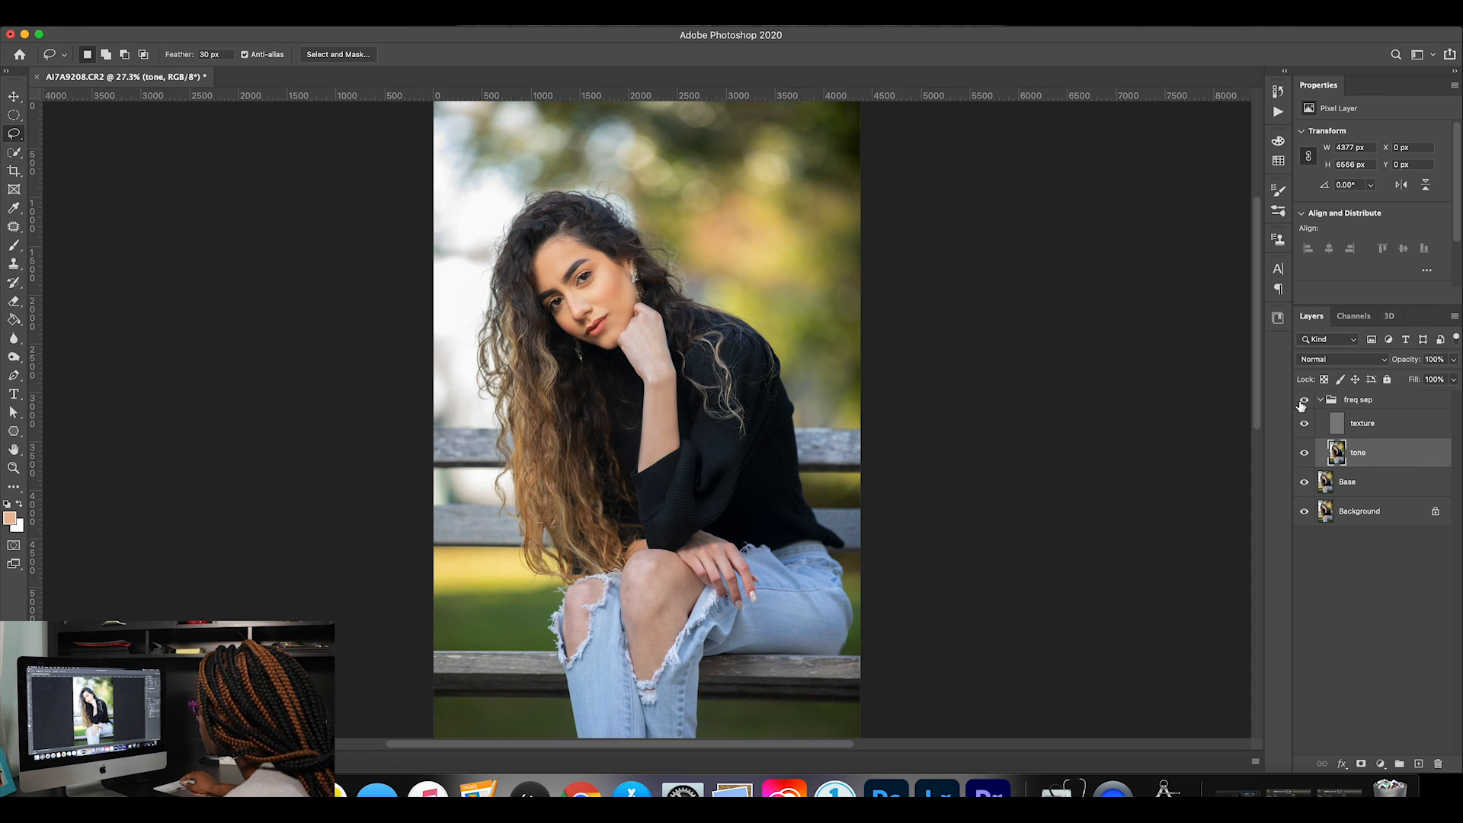
Compare the forearm up close with the freq sep group hidden and shown.
left_click(13, 468)
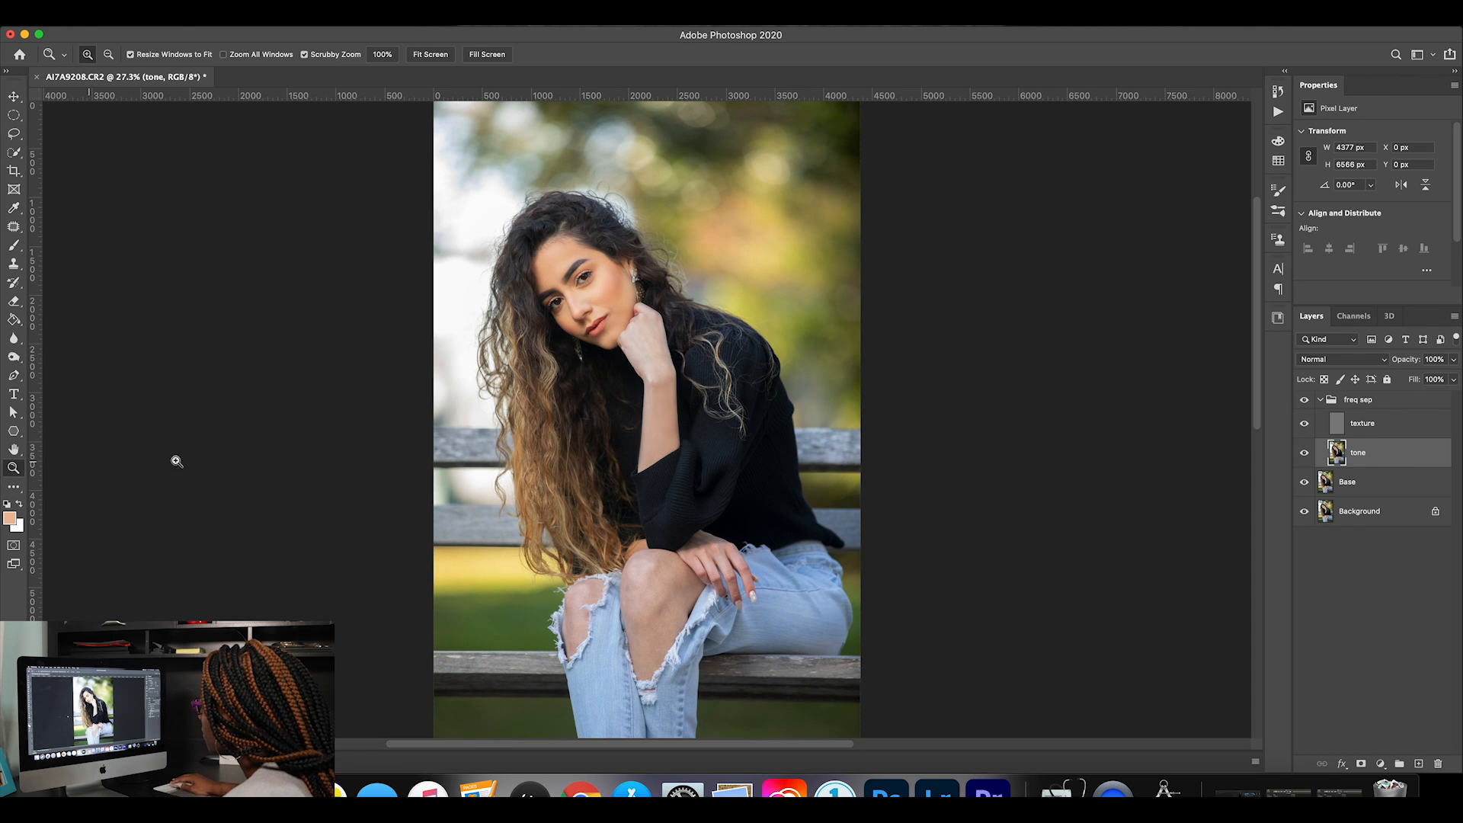
left_click_drag(640, 419, 745, 422)
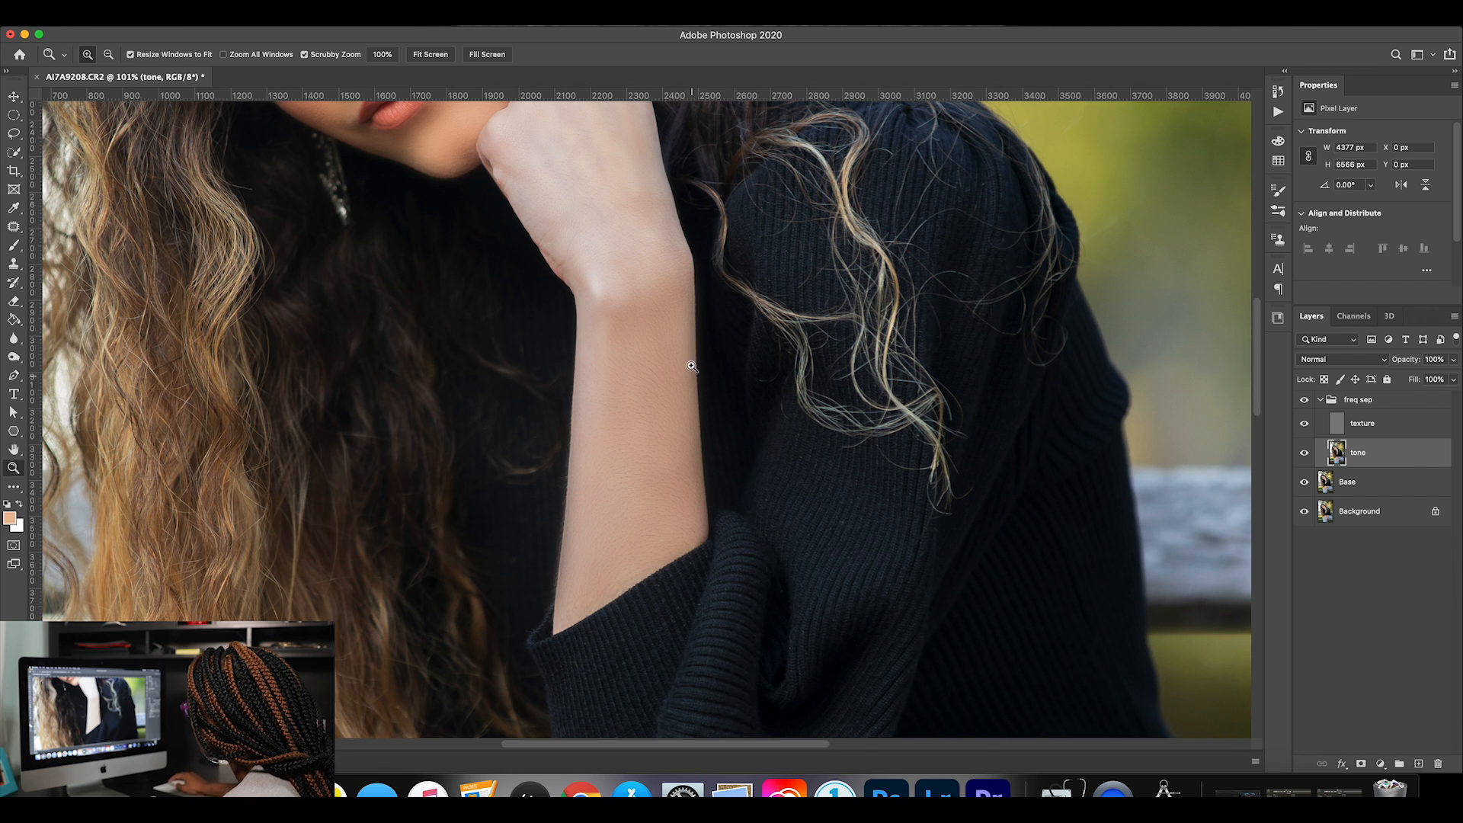
left_click(1305, 401)
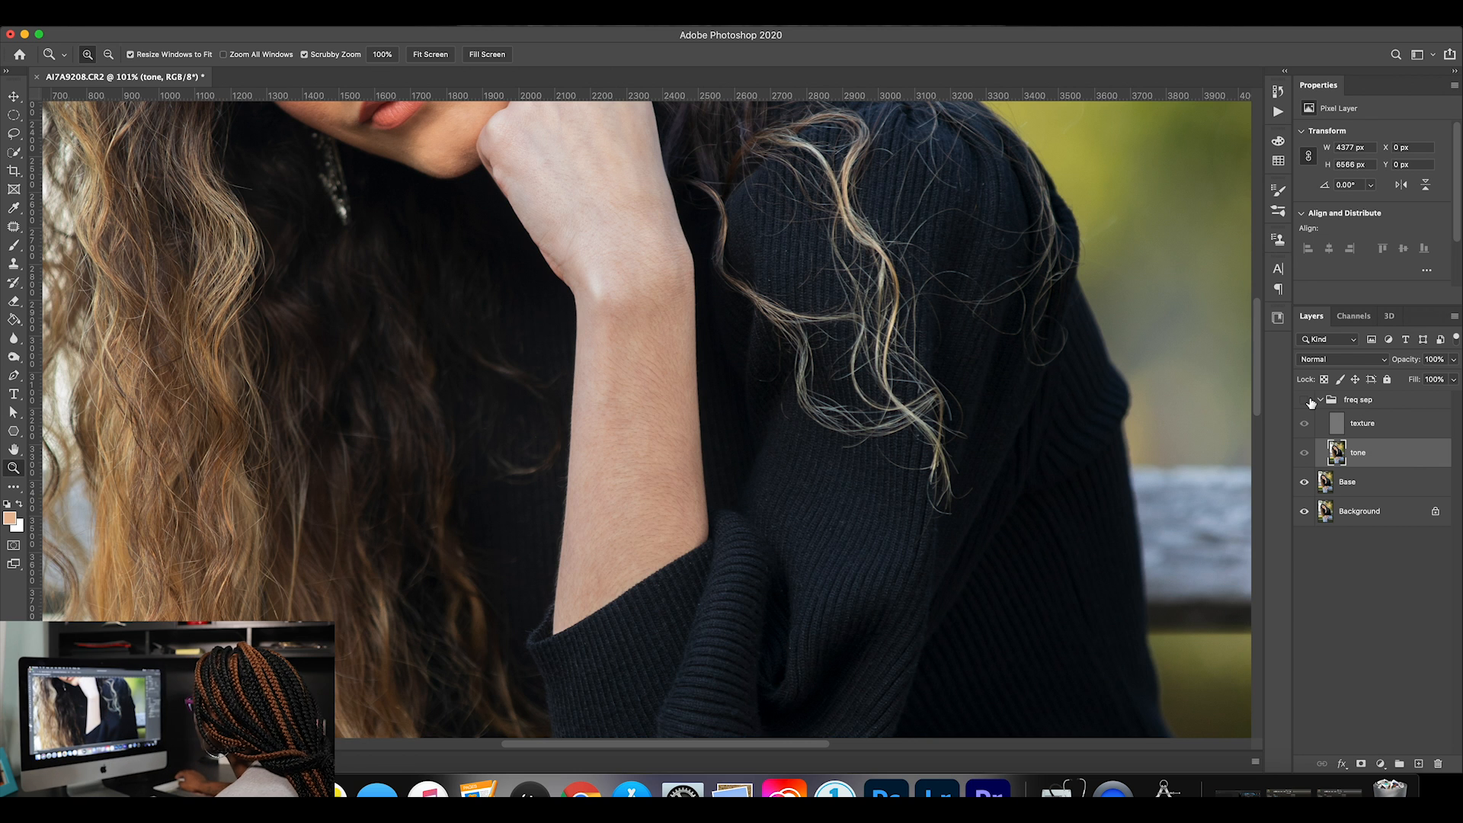
left_click(1306, 400)
left_click(1306, 400)
left_click(1307, 401)
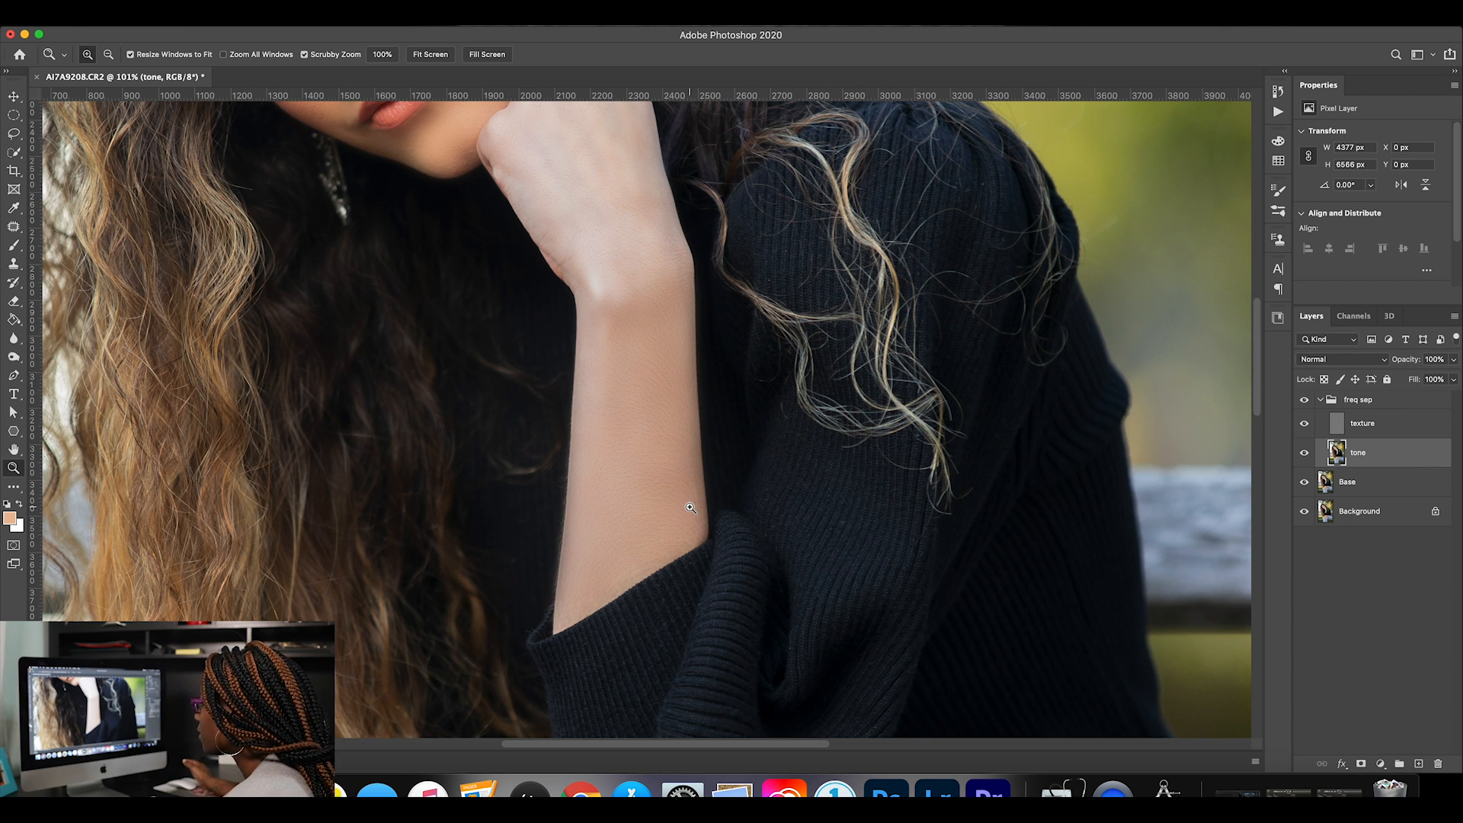
Hide the texture layer so that only the tones of the knees show.
scroll(690, 508, "down", 10)
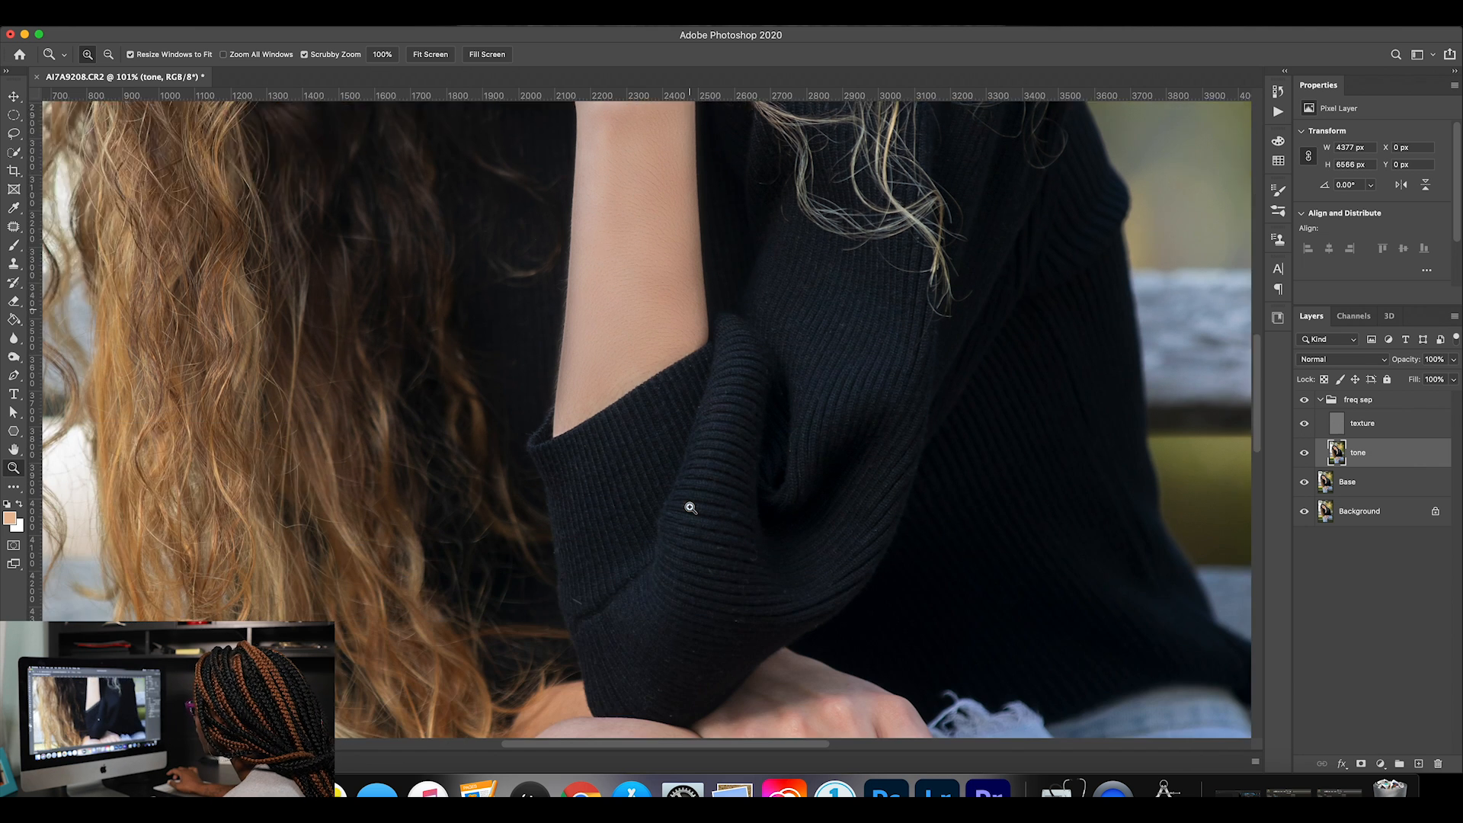
scroll(691, 508, "down", 3)
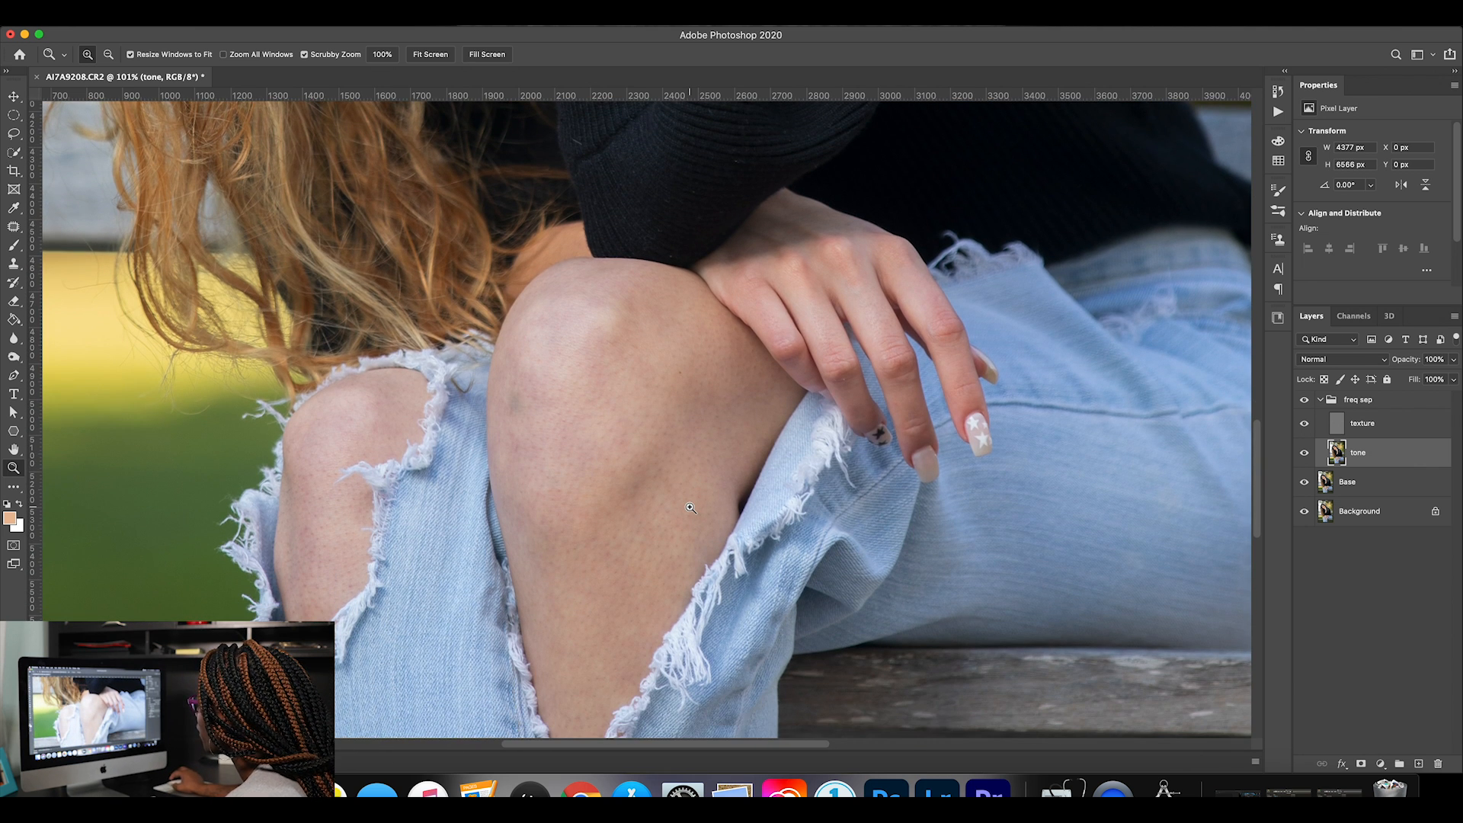
left_click_drag(800, 387, 757, 386)
left_click(1305, 428)
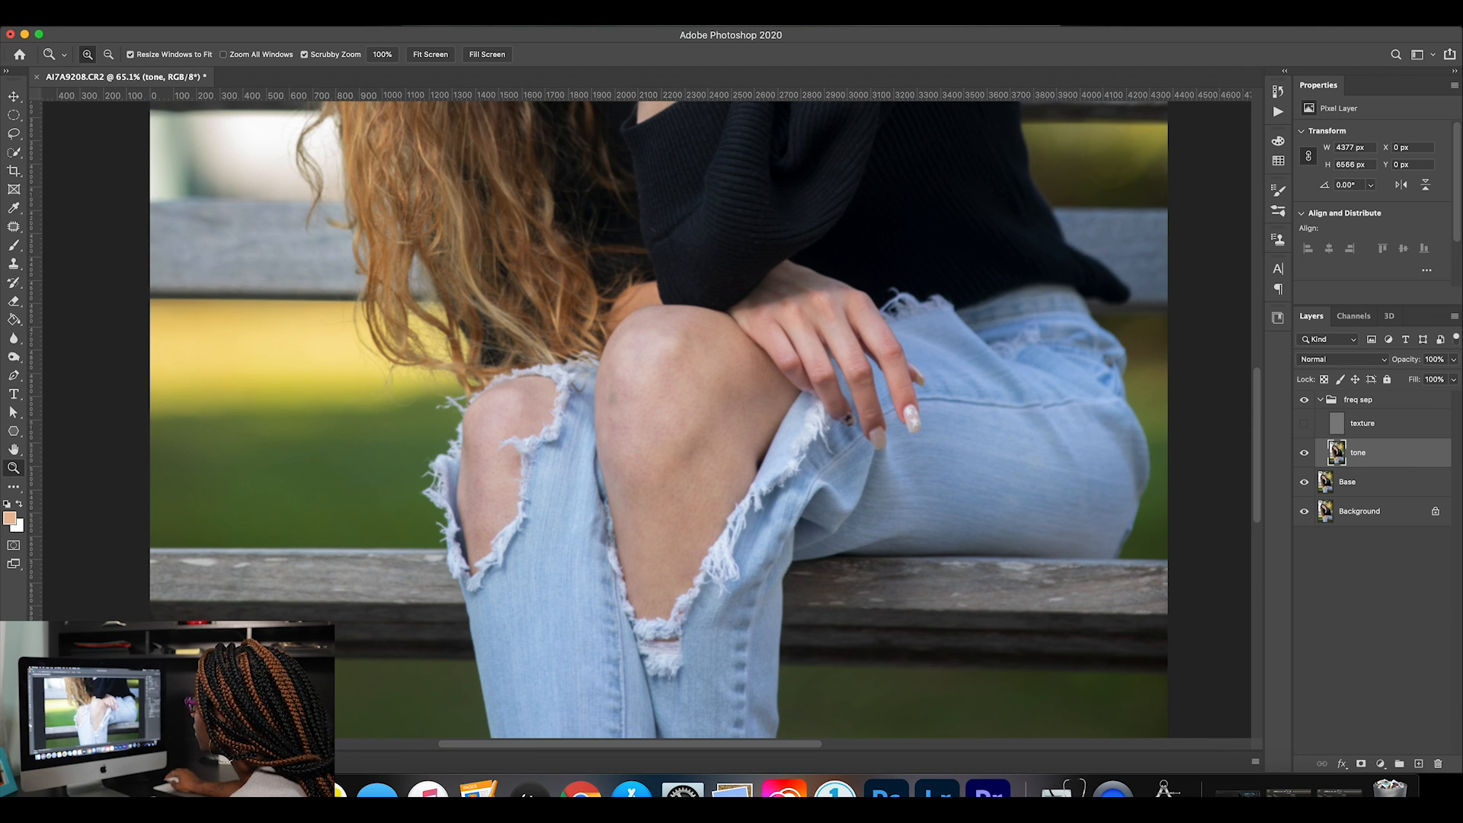
left_click(330, 29)
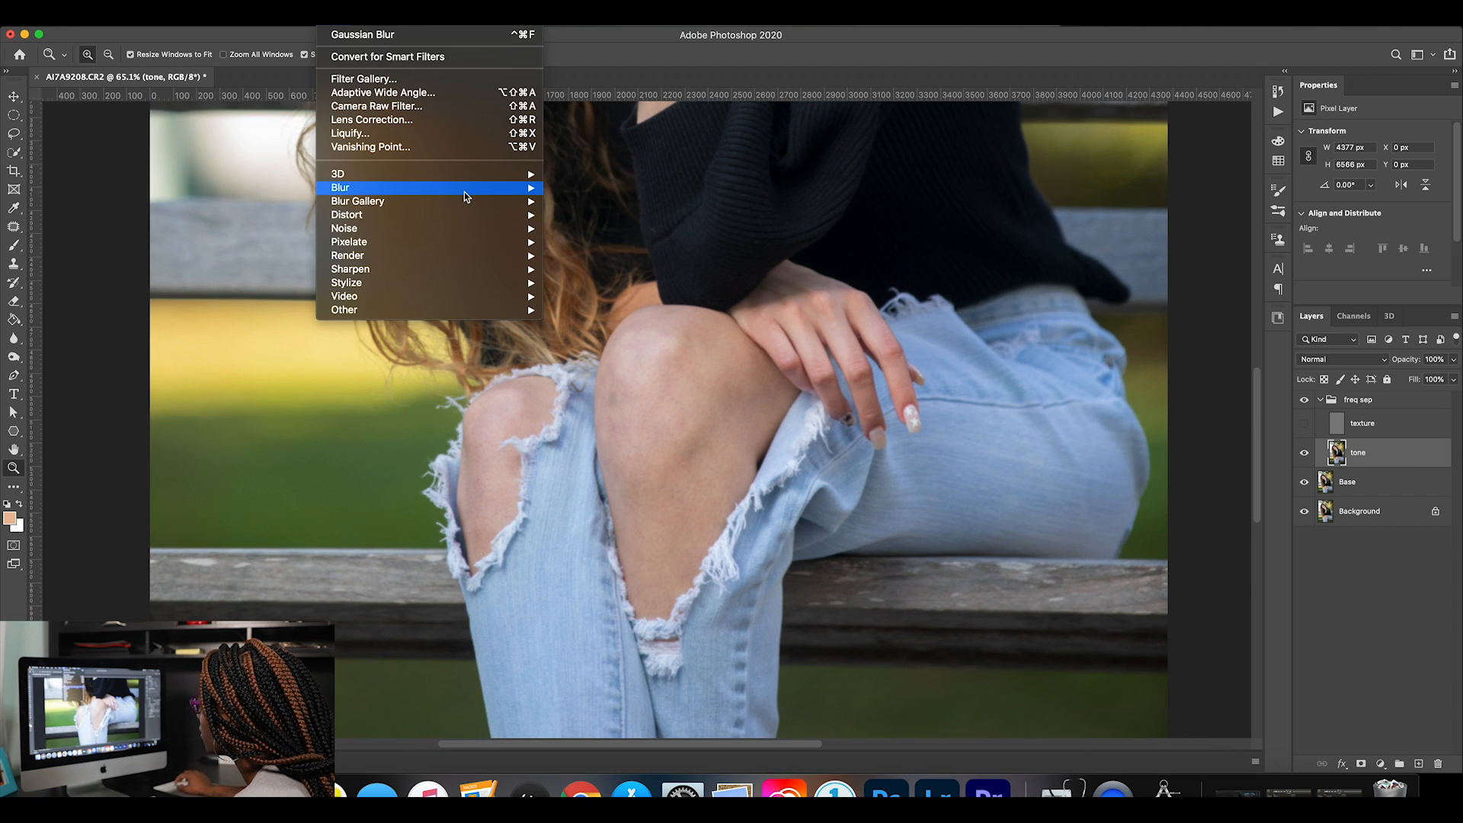
mouse_move(464, 191)
left_click(570, 243)
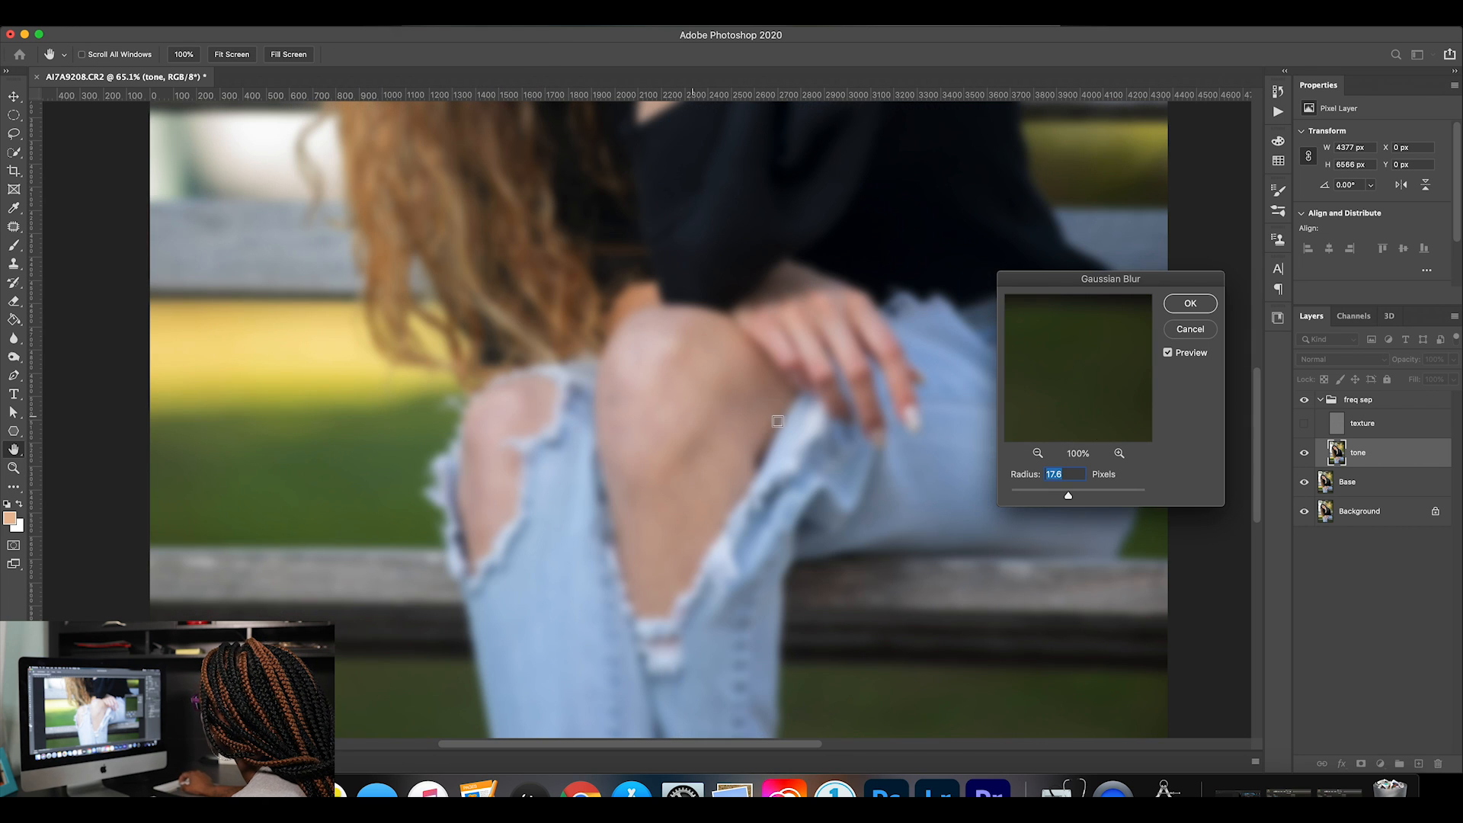
left_click(1170, 304)
Lasso the exposed skin of the knee under the resting hand on the tone layer.
key("l")
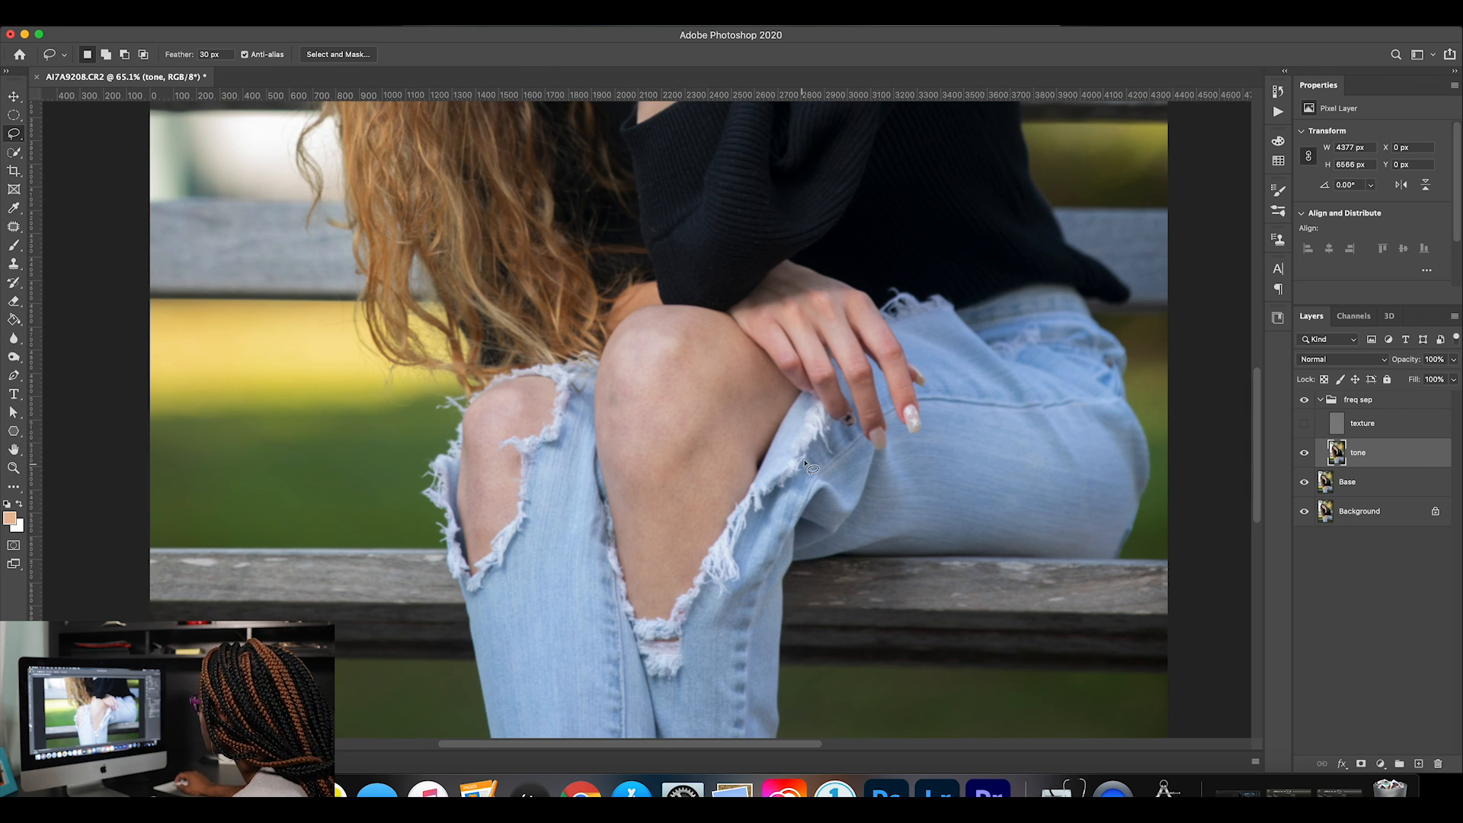
left_click_drag(783, 392, 753, 356)
mouse_move(680, 316)
left_mouse_down()
mouse_move(627, 336)
mouse_move(600, 404)
mouse_move(644, 608)
mouse_move(676, 593)
mouse_move(784, 389)
left_mouse_up()
Apply a 38.8 px Gaussian Blur to the selected knee, clear the selection and show the texture layer.
left_click(333, 17)
mouse_move(457, 187)
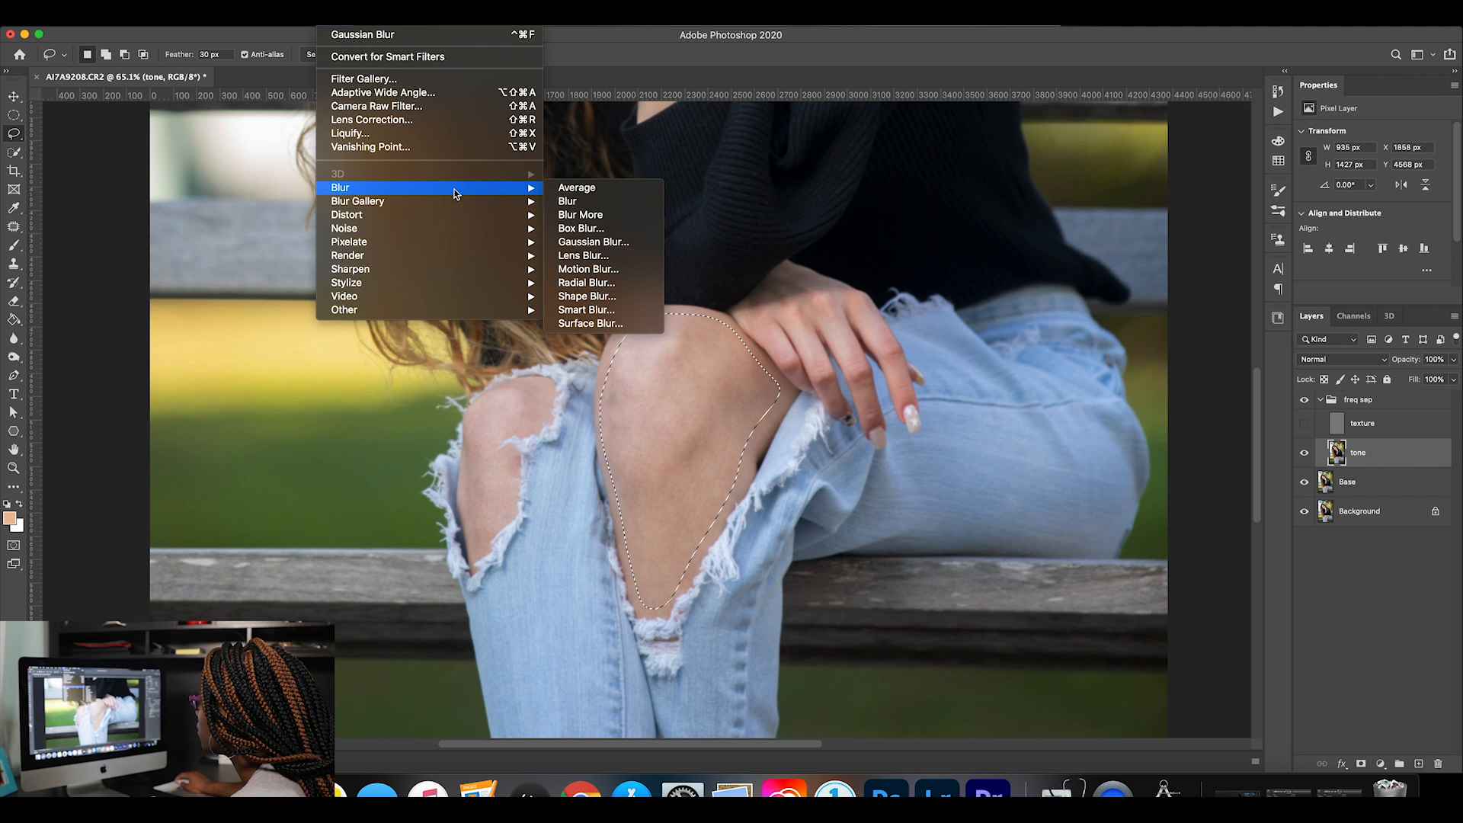
left_click(602, 245)
left_click(673, 419)
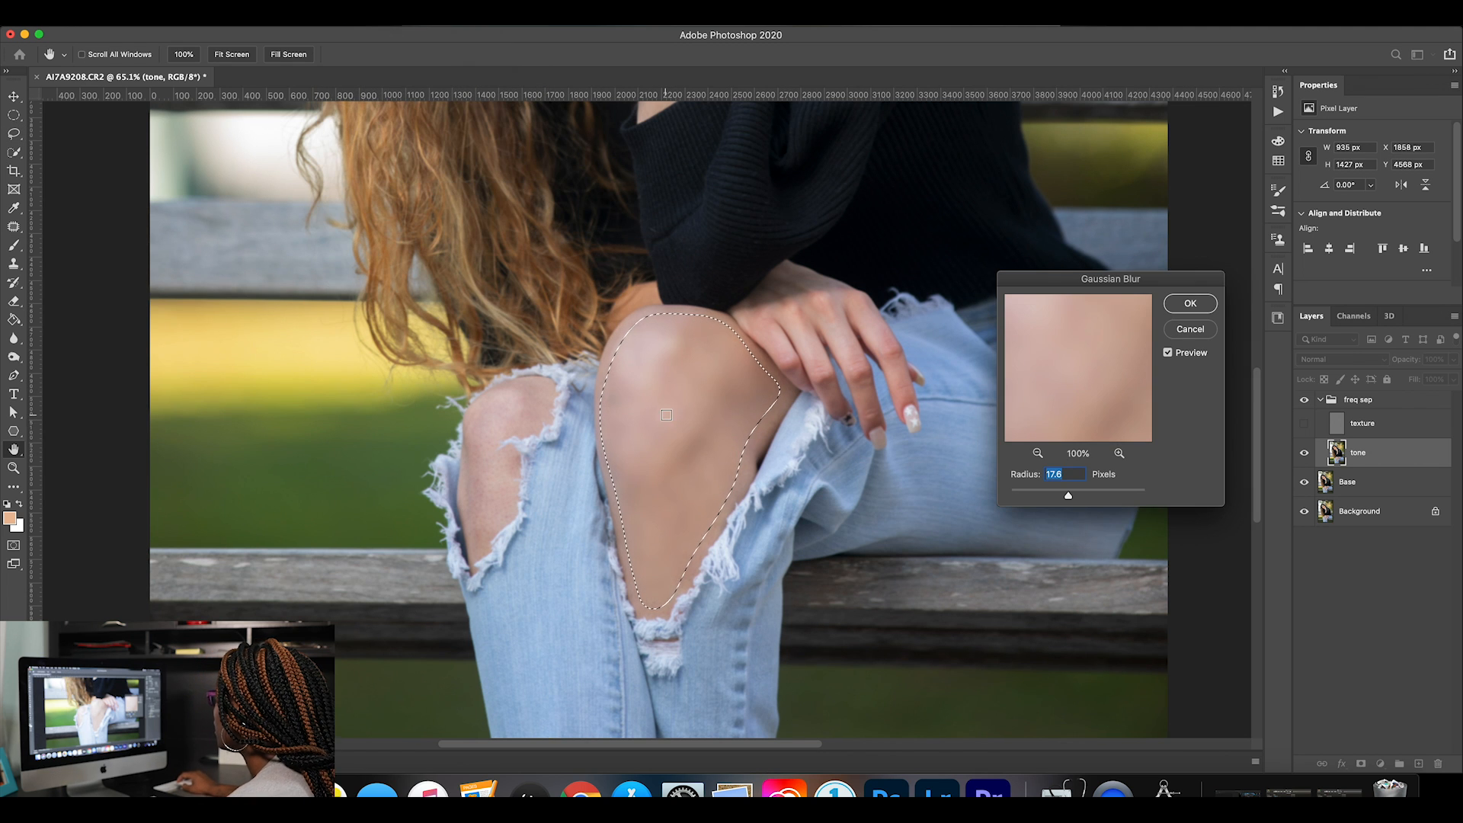
left_click(1038, 454)
left_click(1038, 454)
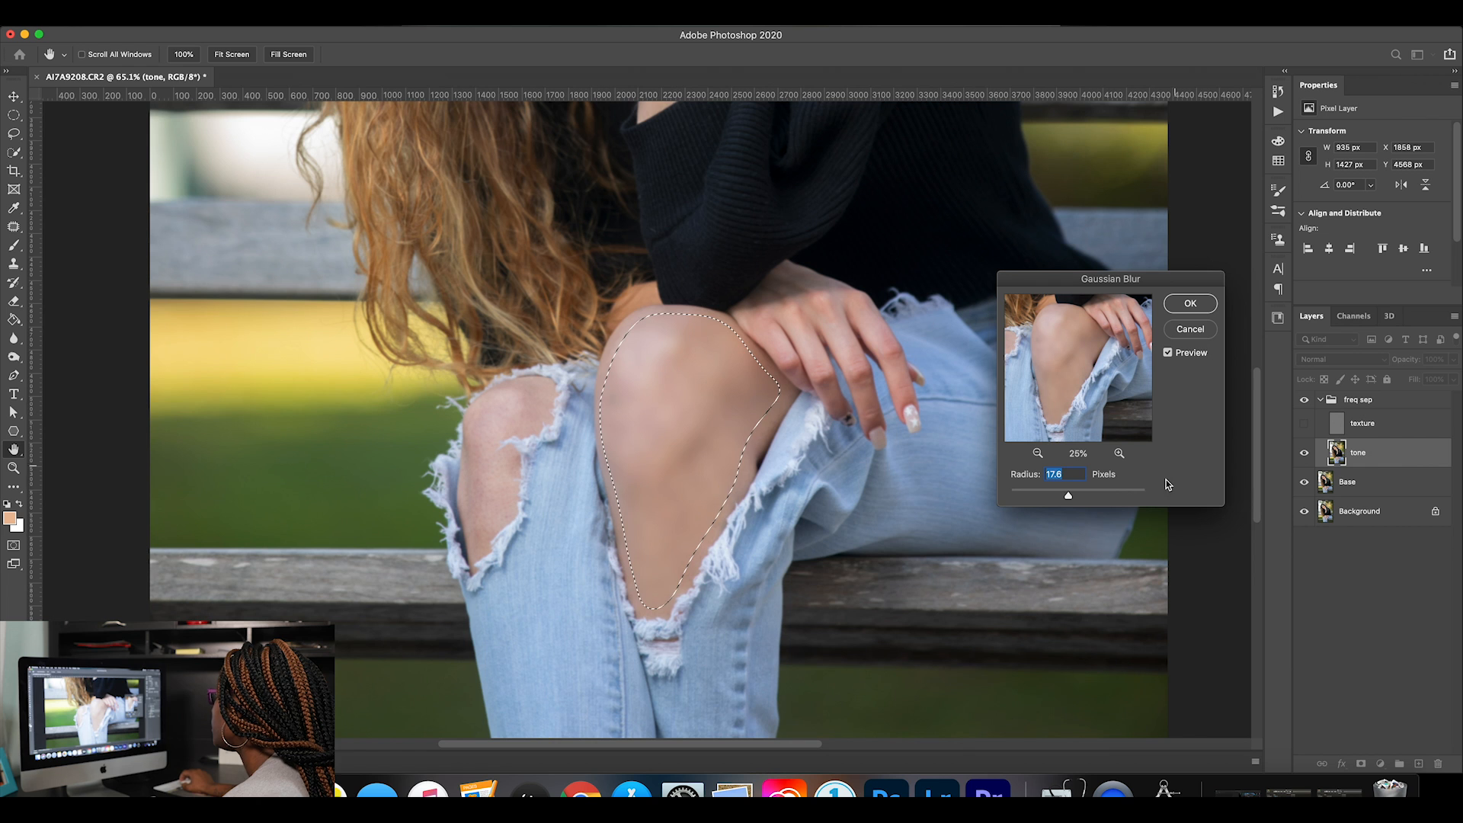
left_click_drag(1069, 495, 1082, 499)
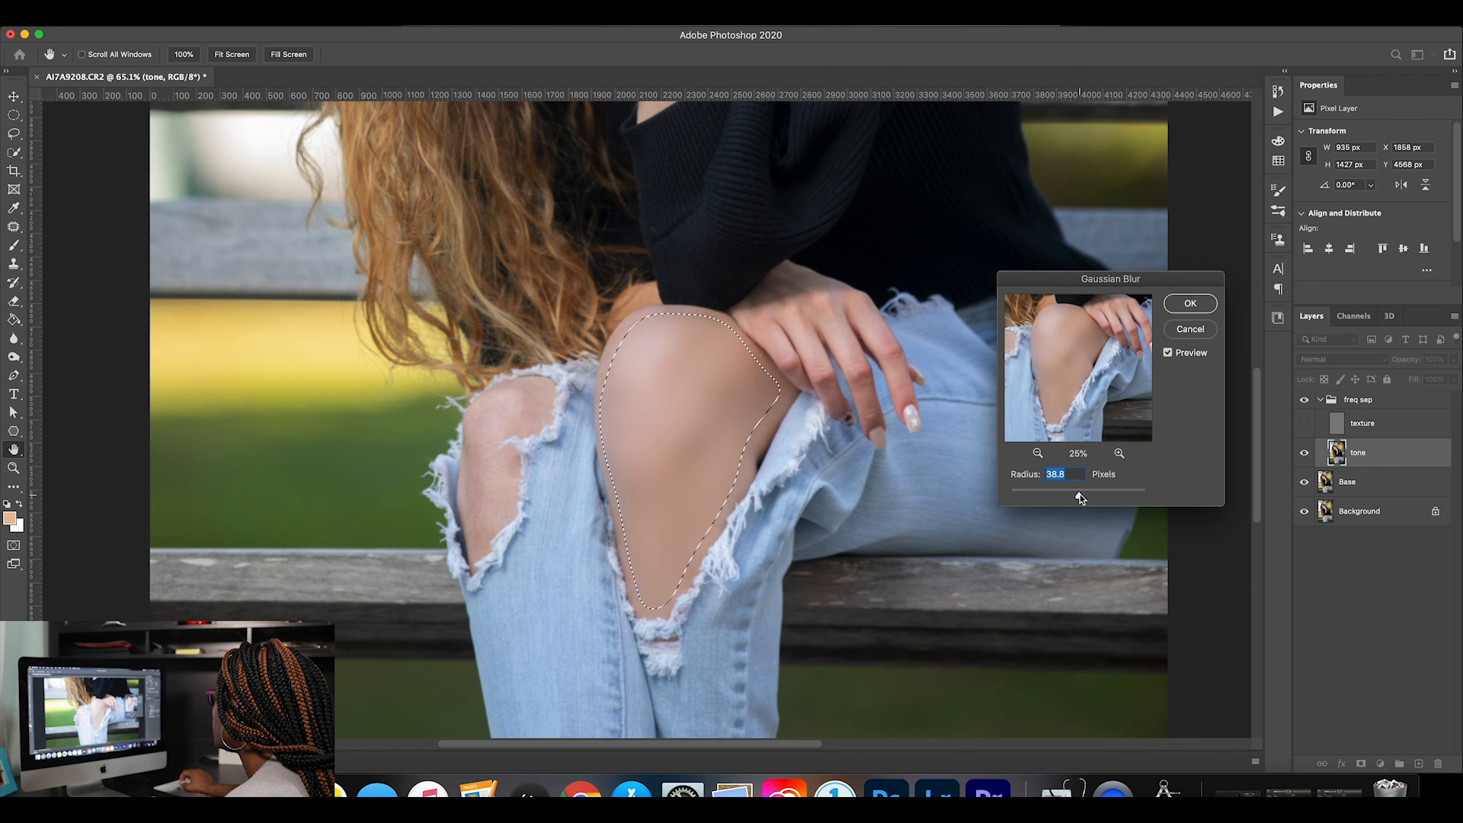
left_click(1191, 304)
key("cmd+d")
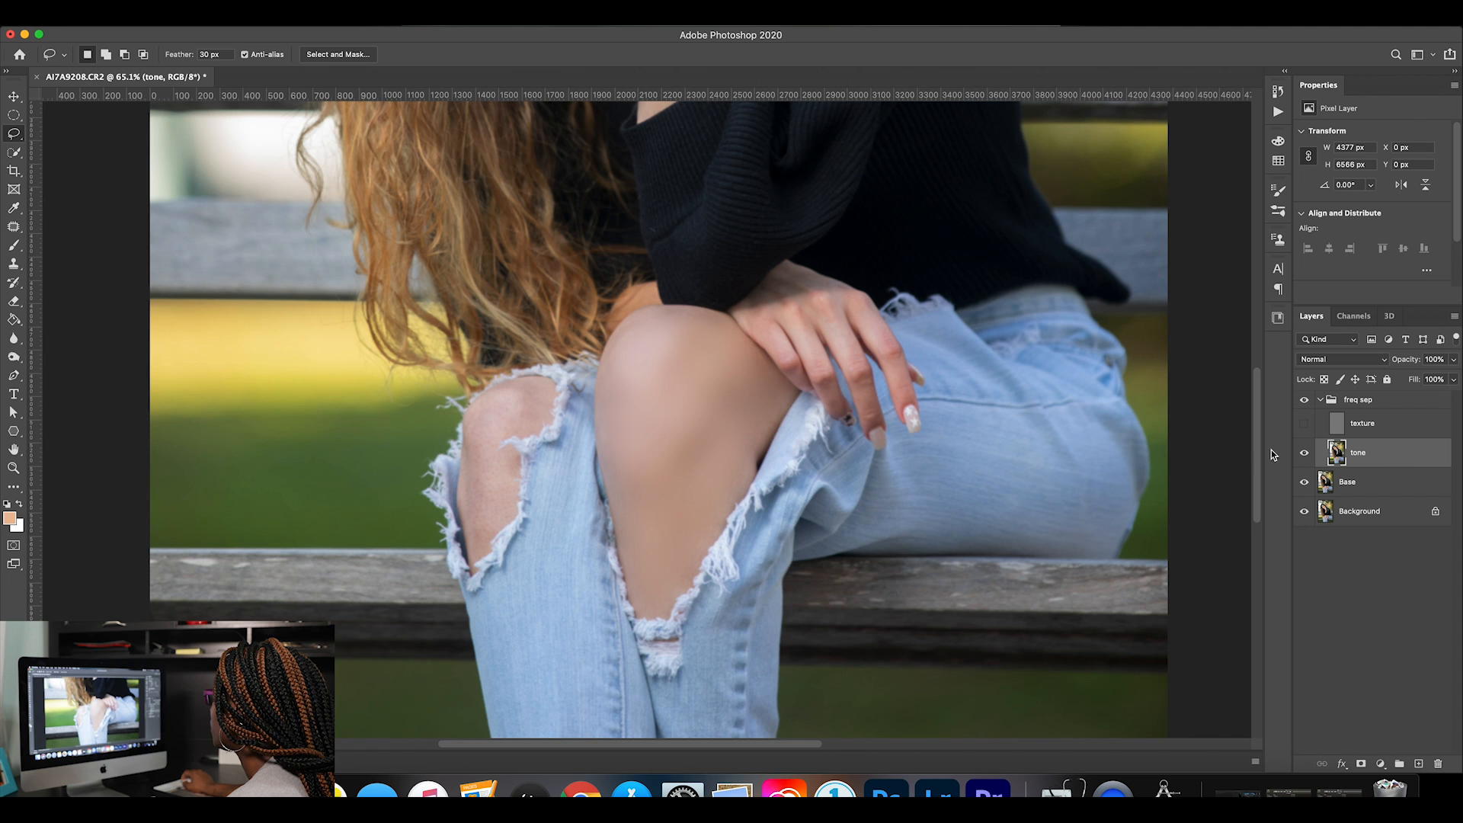
left_click(1304, 423)
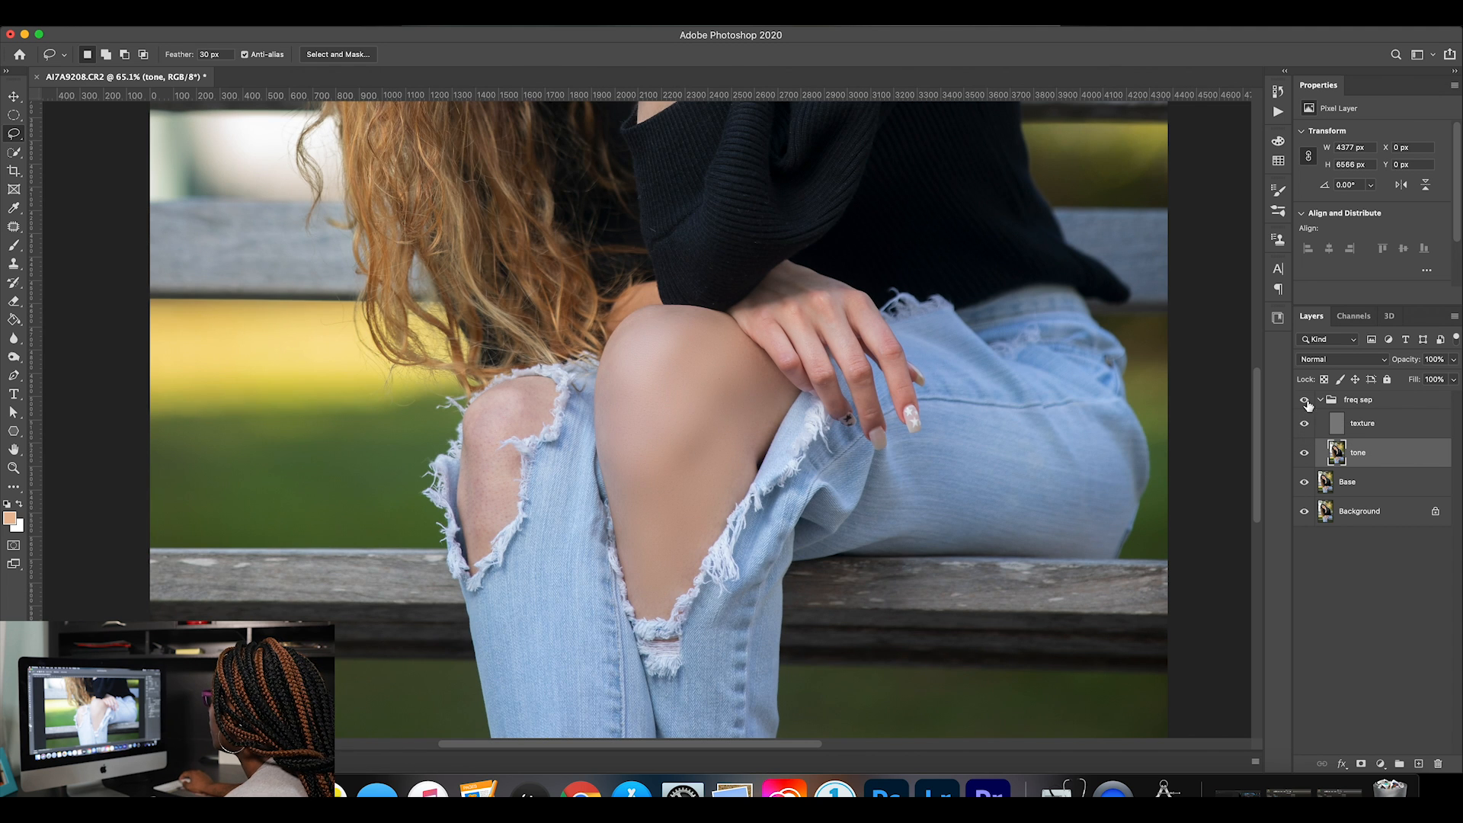
Compare the smoothed knee with the freq sep group hidden and shown.
left_click(1303, 401)
left_click(1303, 401)
left_click(1303, 400)
left_click(1303, 401)
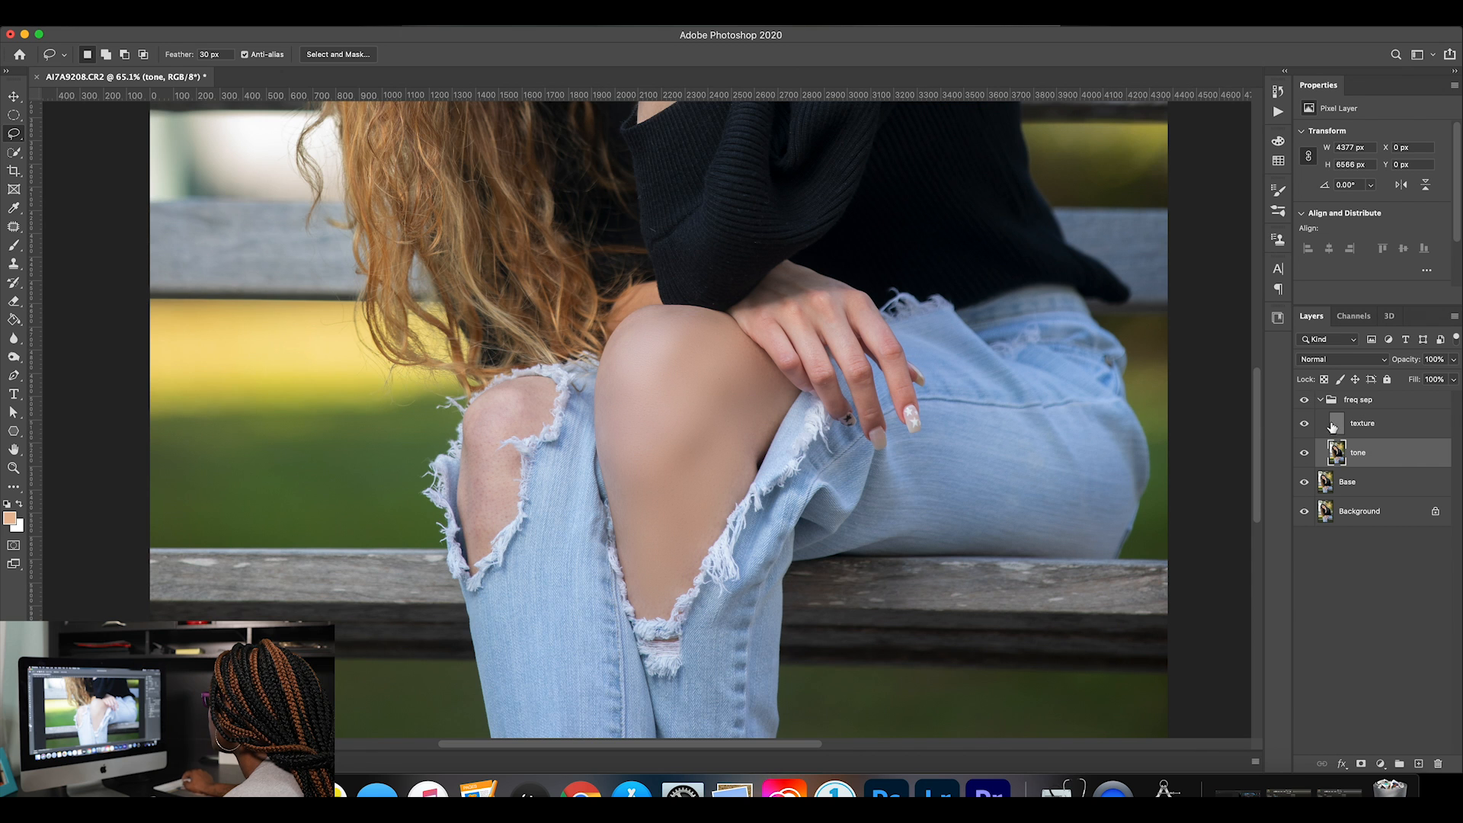
With the texture layer hidden, lasso the skin strip between the knee and the frayed denim below the hand, apply a 7.2 px Gaussian Blur, and deselect.
mouse_move(775, 419)
left_mouse_down()
mouse_move(761, 409)
mouse_move(763, 363)
mouse_move(790, 390)
mouse_move(736, 510)
mouse_move(683, 580)
mouse_move(761, 408)
left_mouse_up()
left_click(333, 19)
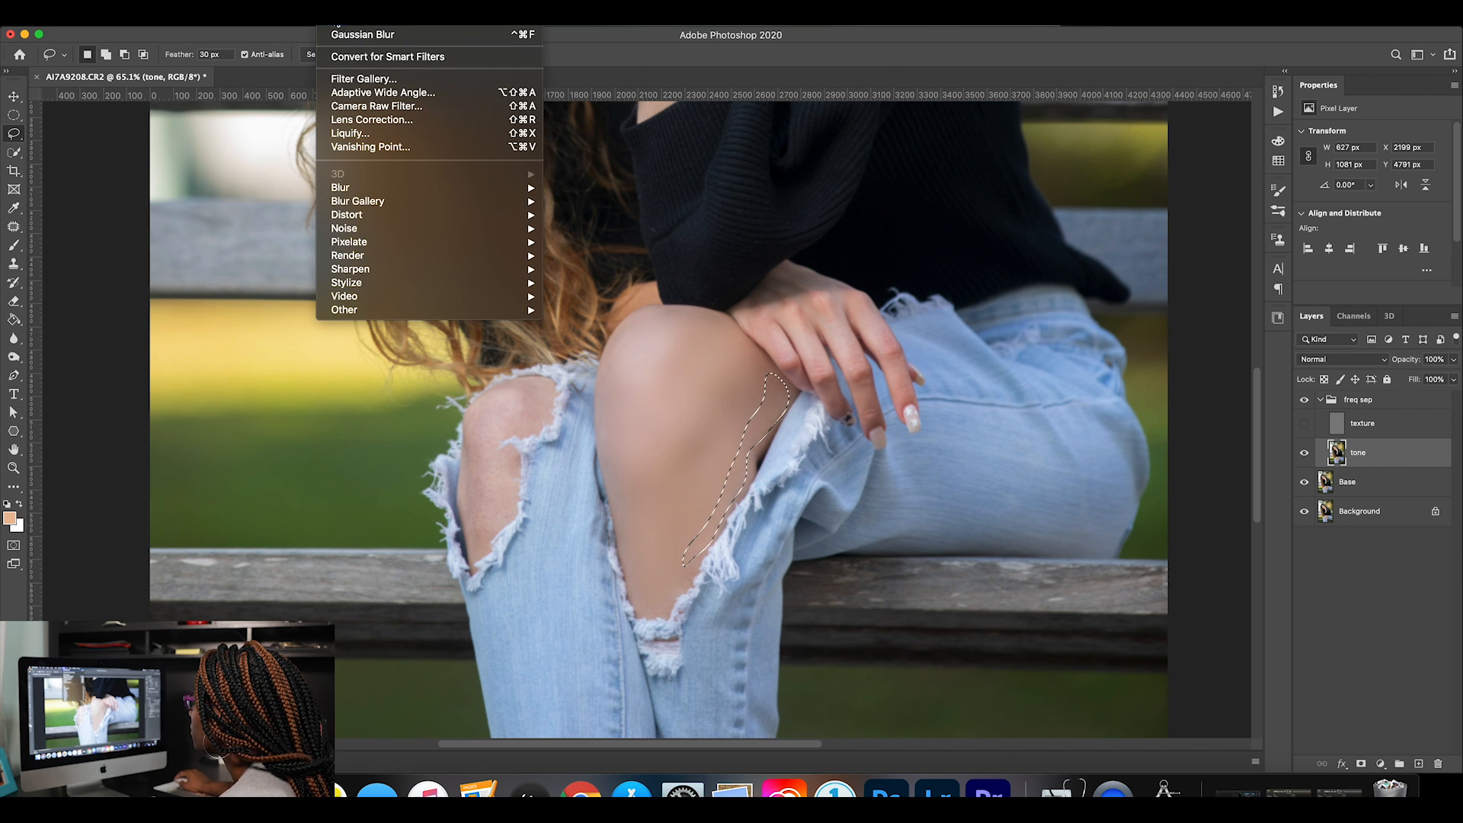
mouse_move(411, 190)
left_click(634, 242)
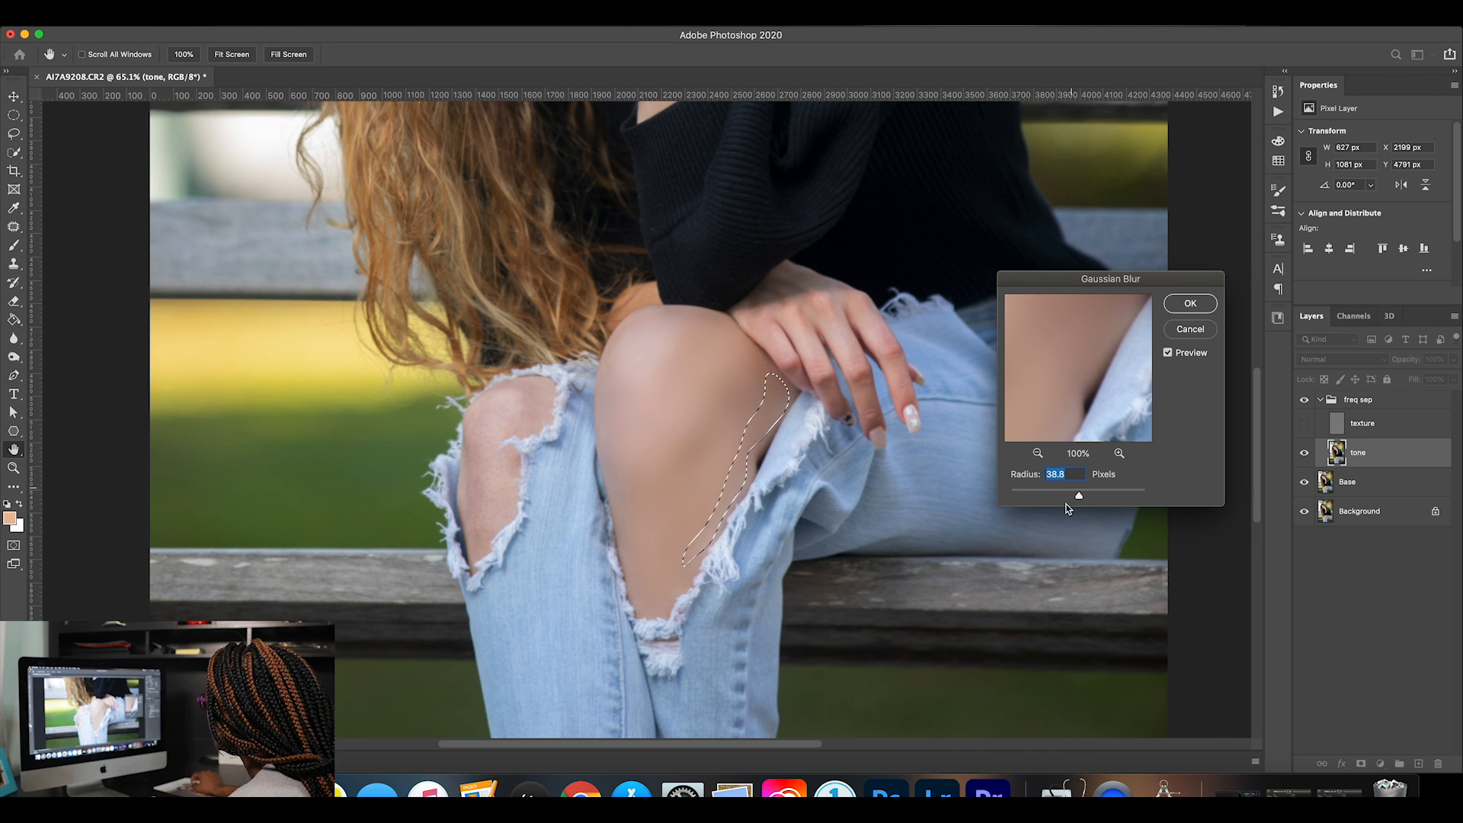
left_click_drag(1079, 495, 1056, 497)
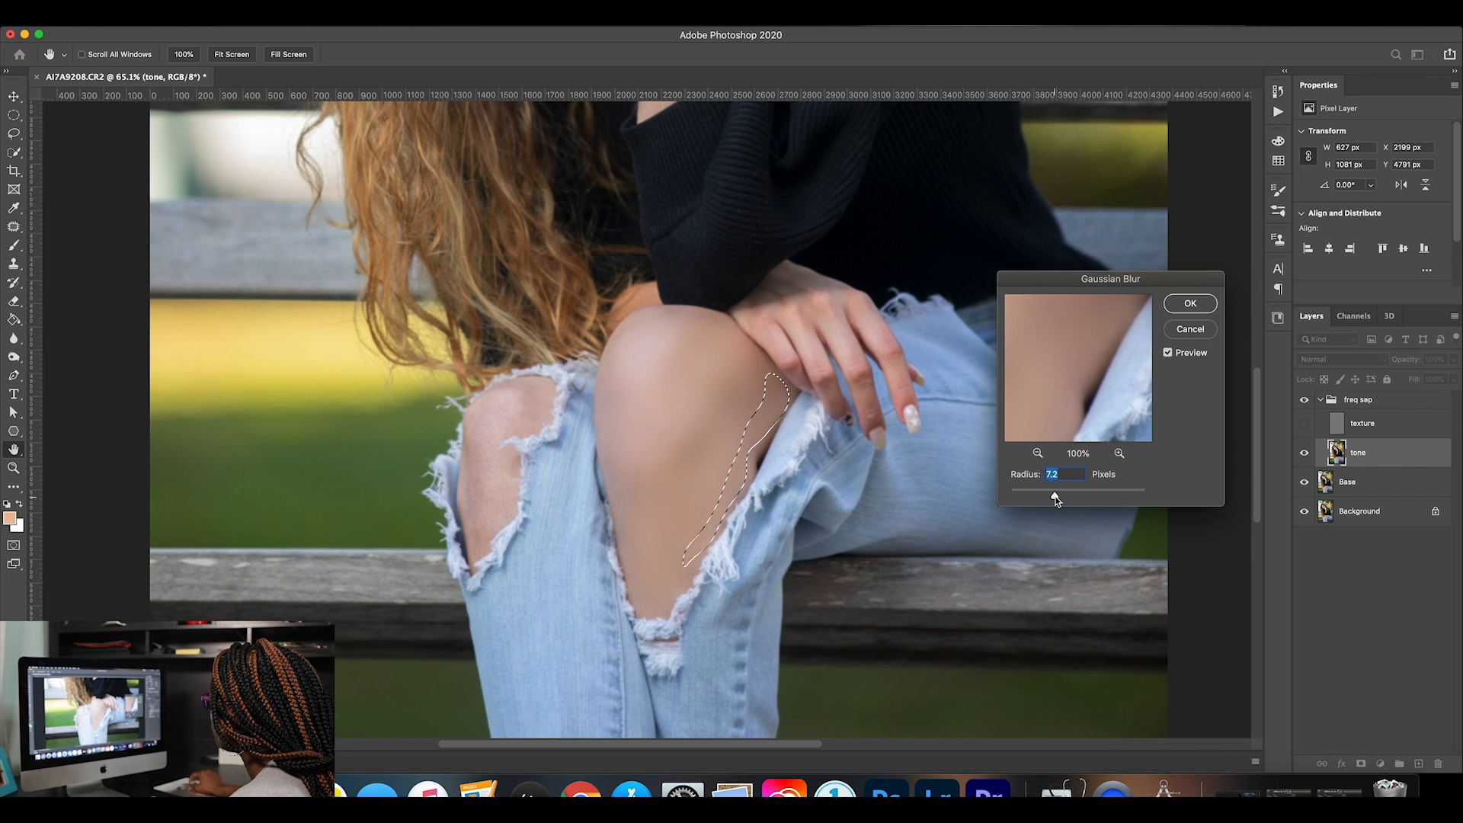
left_click(1191, 304)
key("l")
key("ctrl+d")
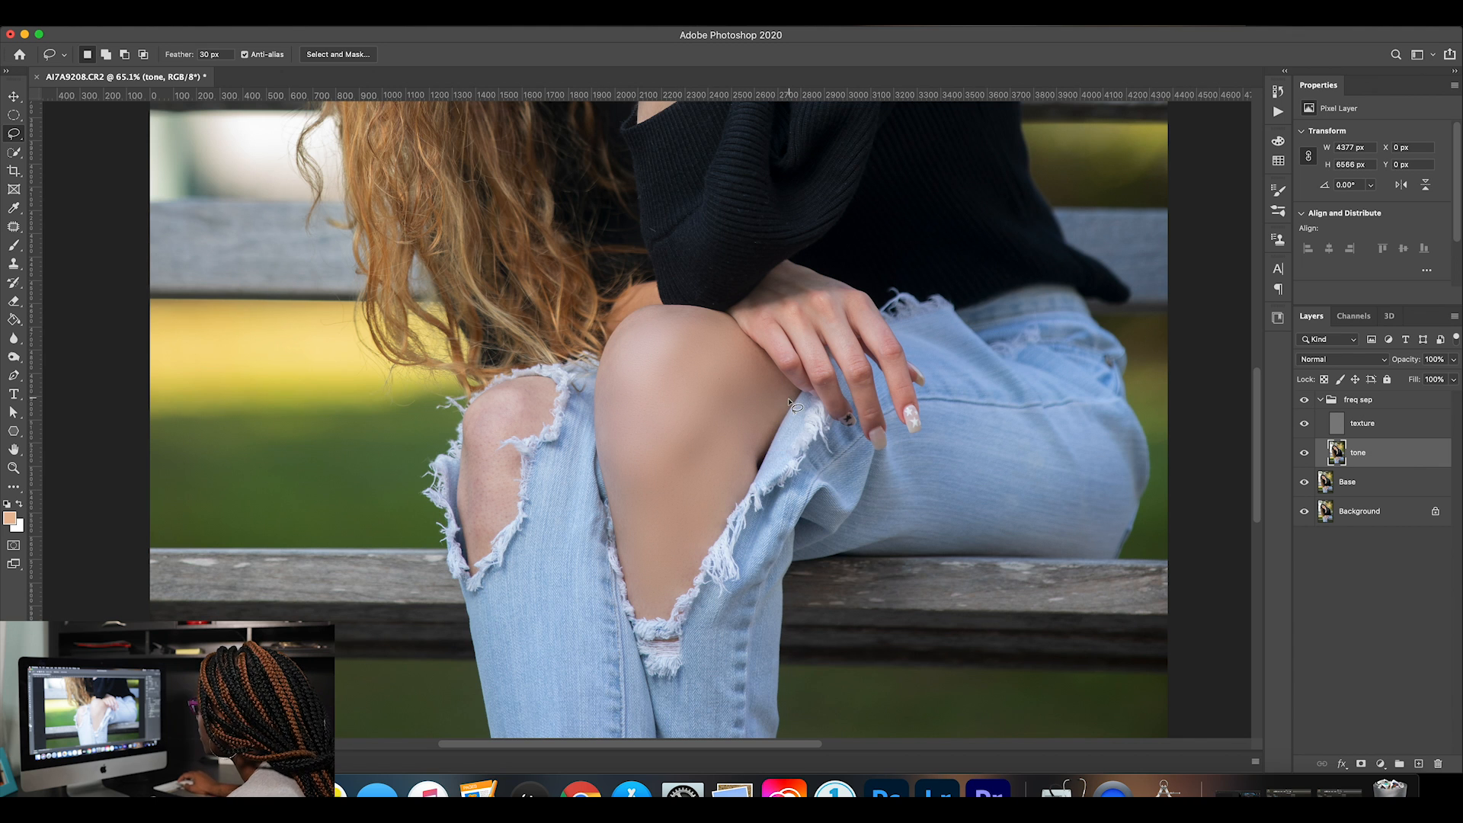
Lasso the lowest tip of the knee's exposed skin on the tone layer, reapply the last Gaussian Blur, and clear the selection.
left_click_drag(692, 592, 639, 616)
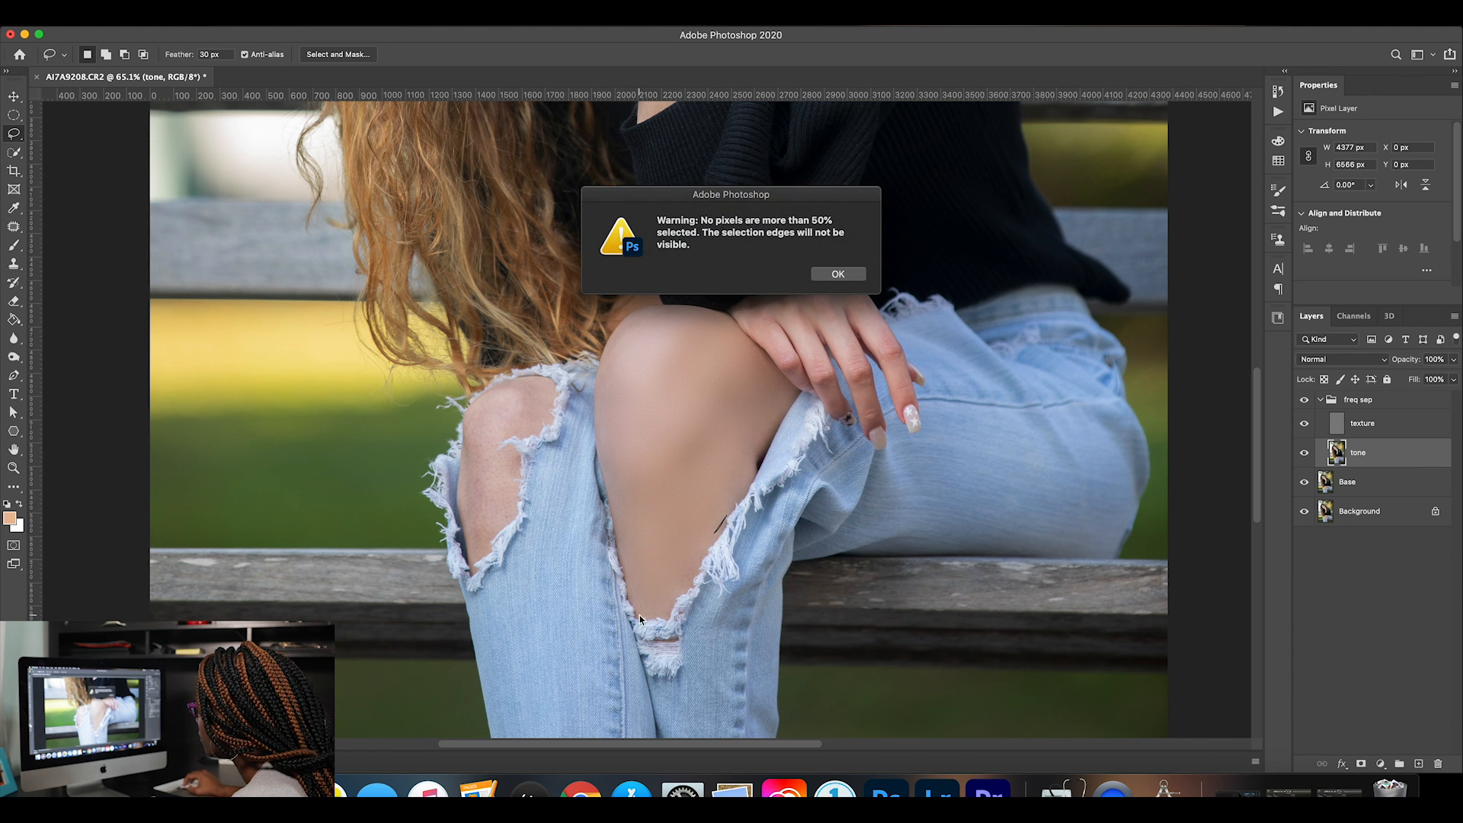
left_click(838, 274)
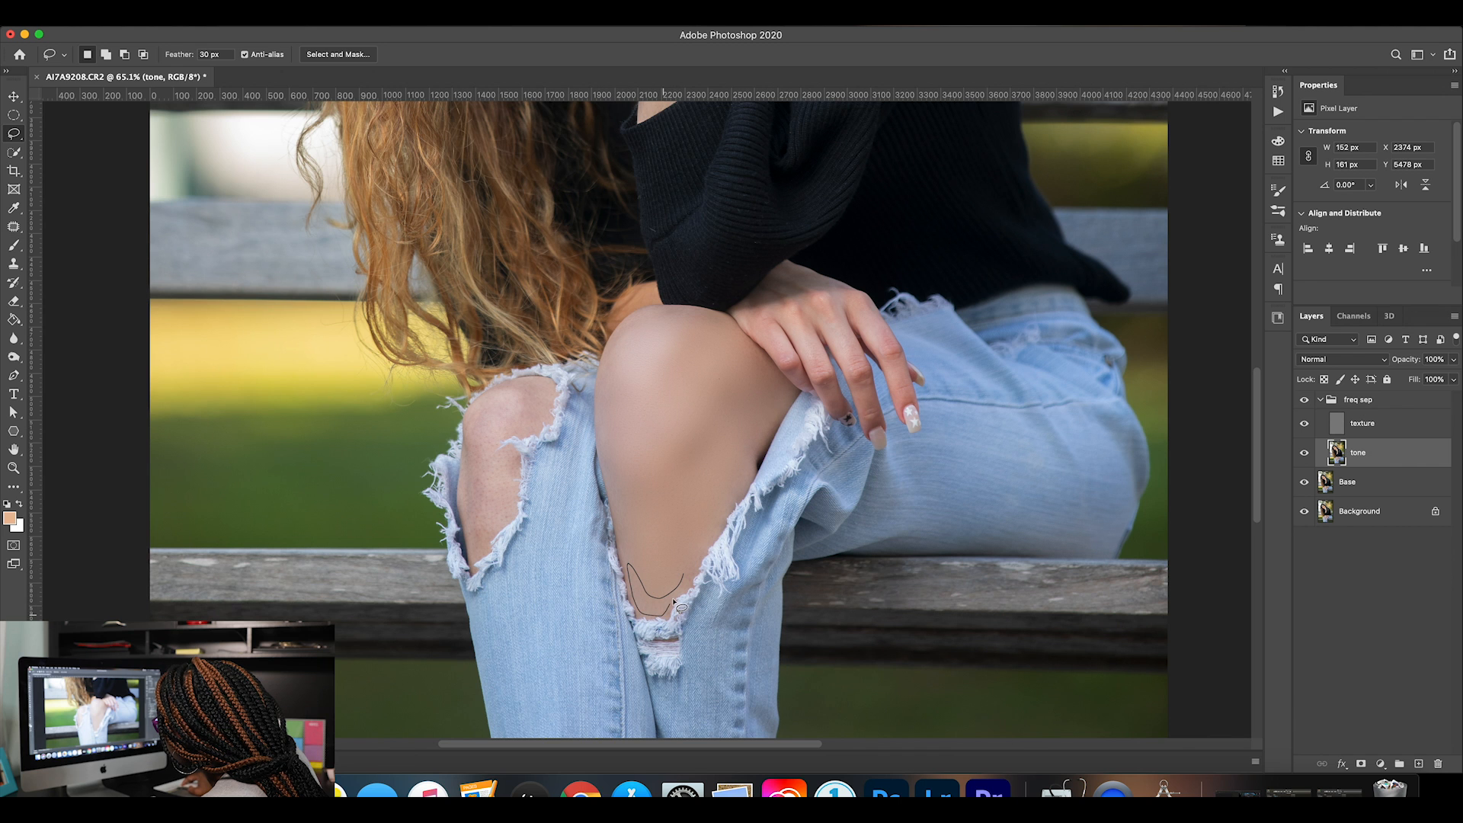
left_click_drag(695, 580, 699, 564)
left_click(326, 29)
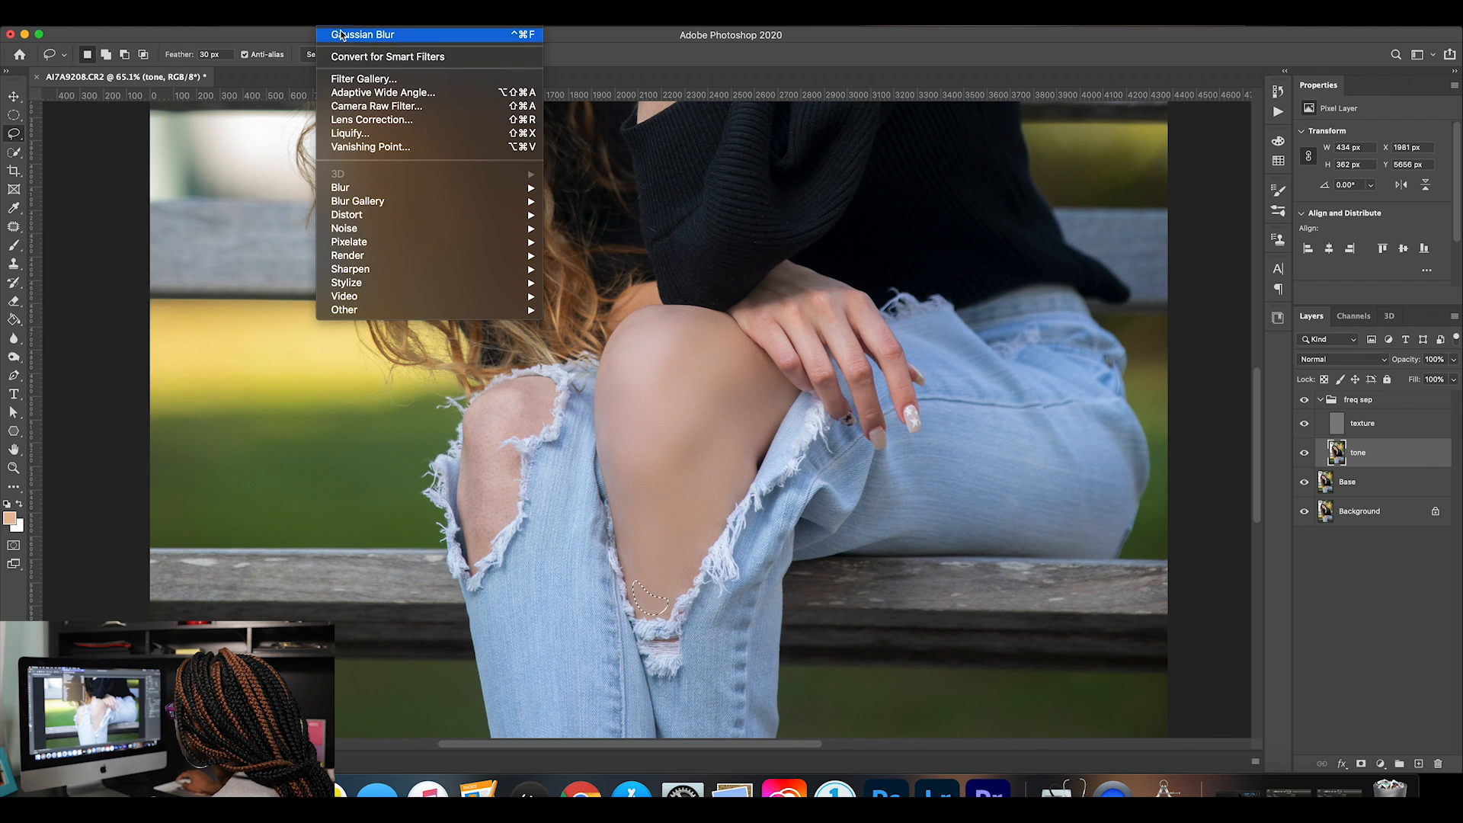
left_click(661, 486)
key("super+d")
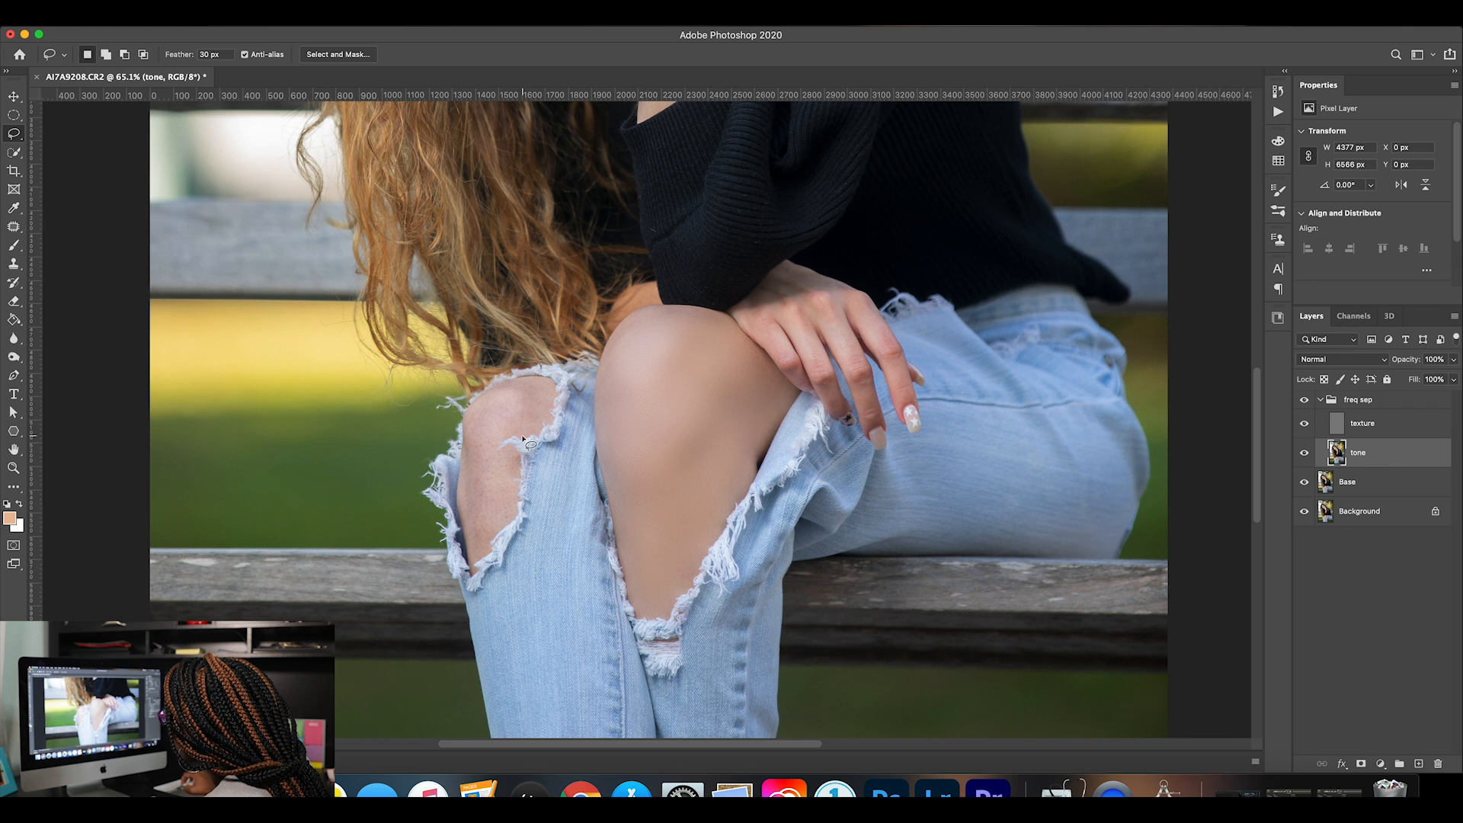
Lasso the skin showing through the ripped denim on the other knee on the tone layer.
mouse_move(534, 427)
left_mouse_down()
mouse_move(528, 380)
mouse_move(479, 401)
left_mouse_up()
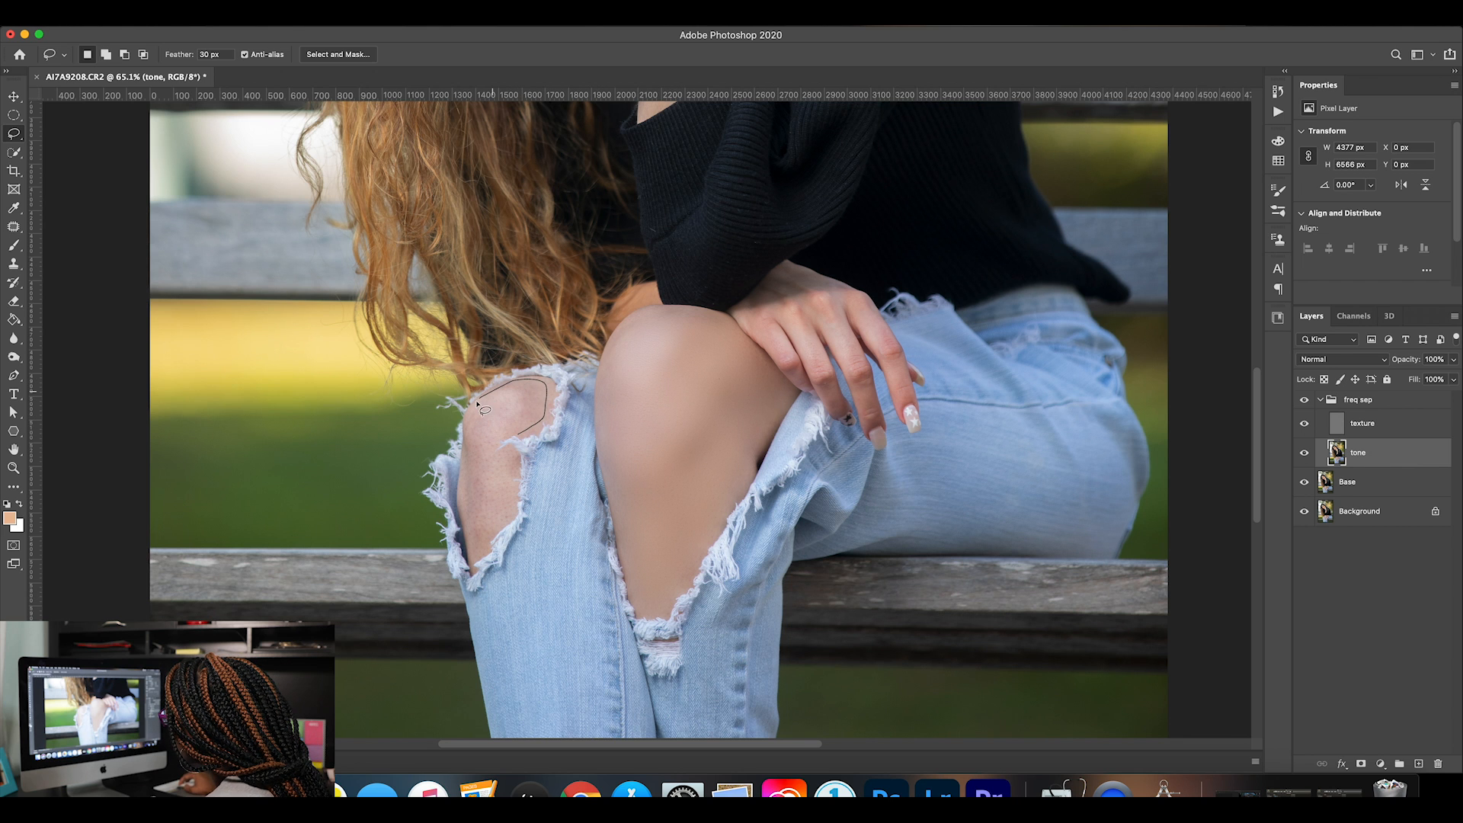
mouse_move(463, 505)
left_mouse_down()
mouse_move(475, 558)
mouse_move(513, 516)
mouse_move(517, 441)
left_mouse_up()
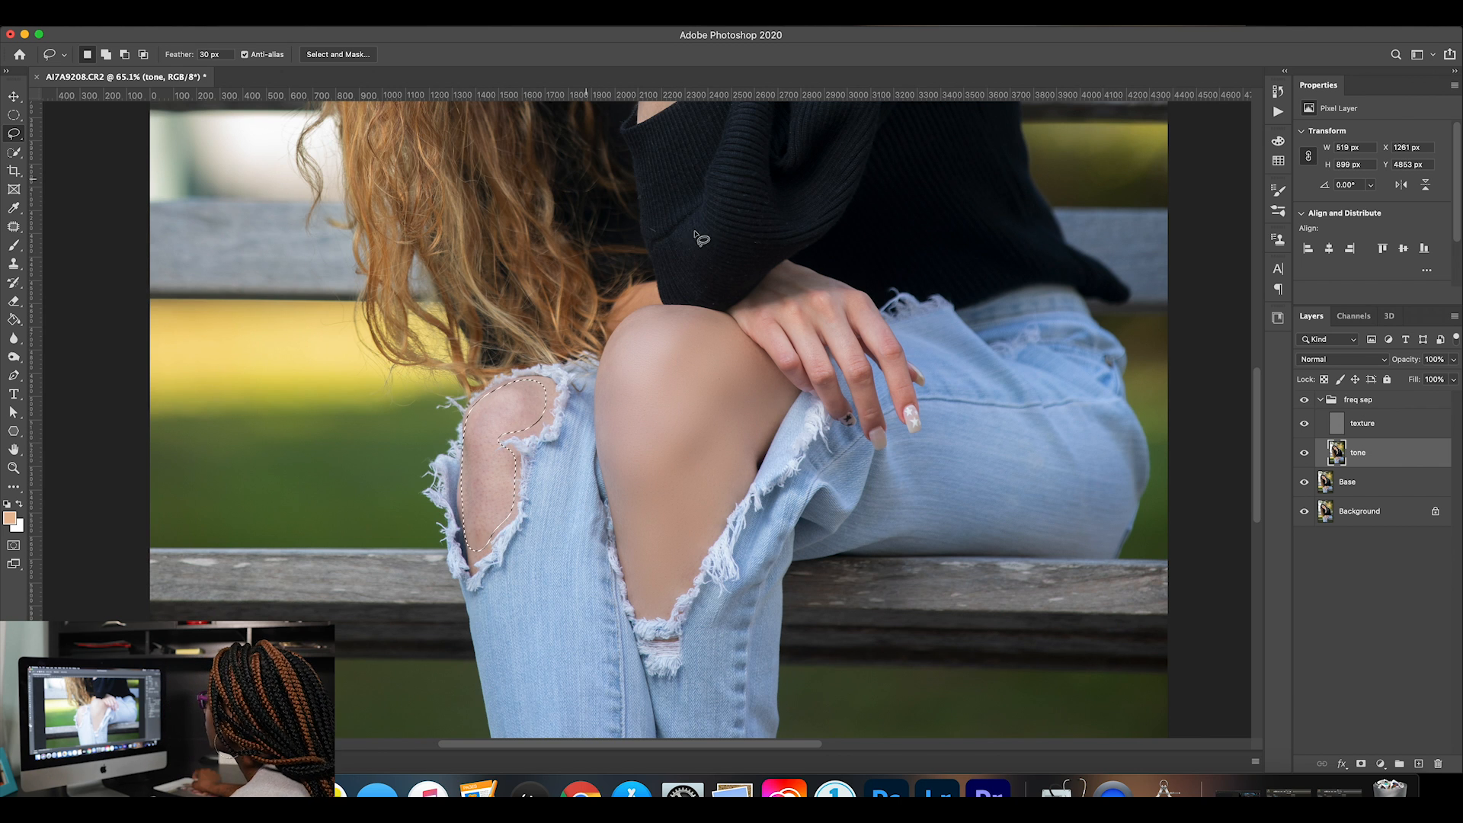
With the texture layer hidden, apply a 19 px Gaussian Blur to the selected skin in the ripped denim, and deselect.
left_click(1305, 423)
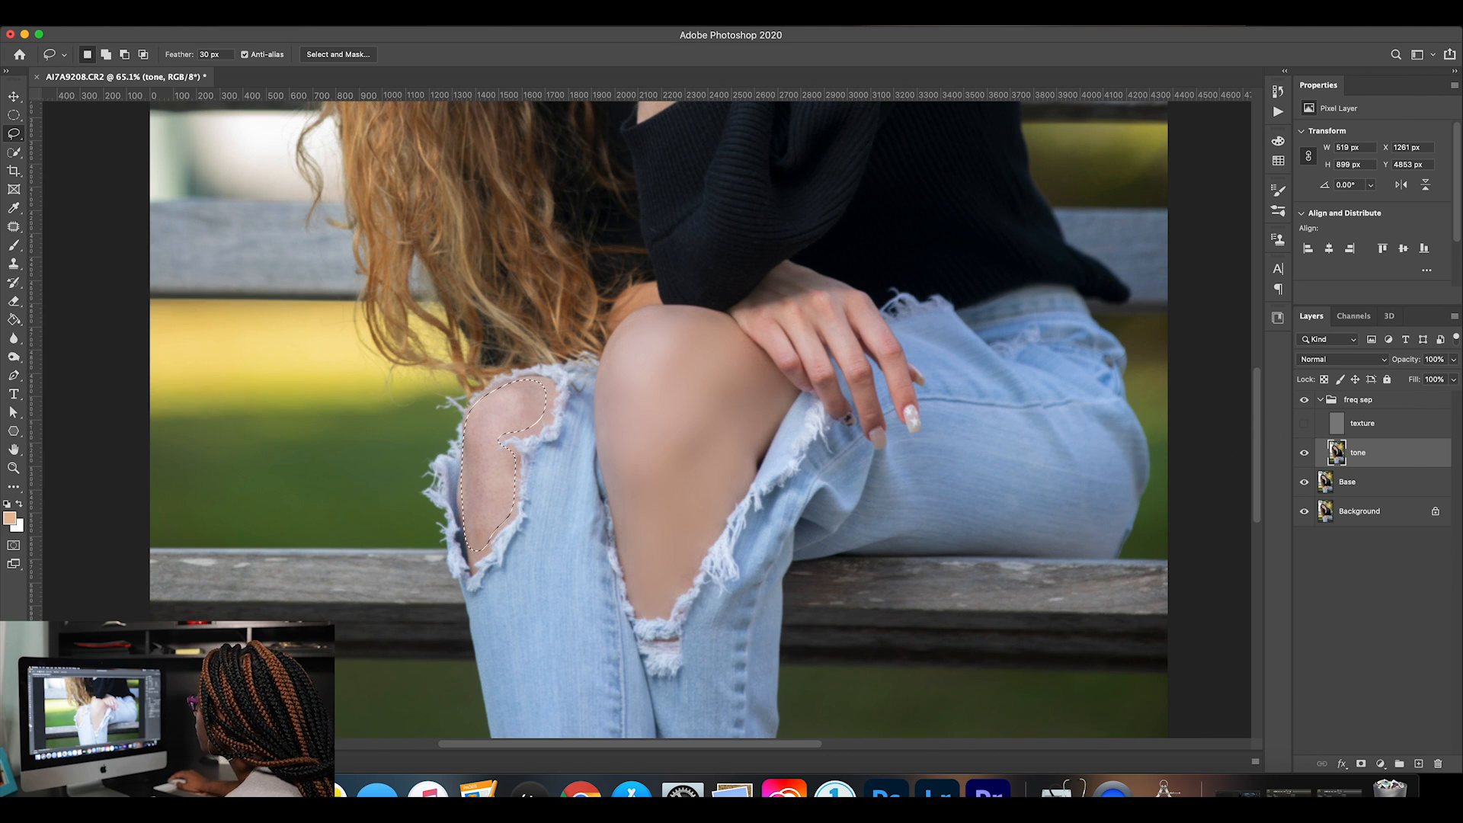
left_click(336, 23)
mouse_move(407, 191)
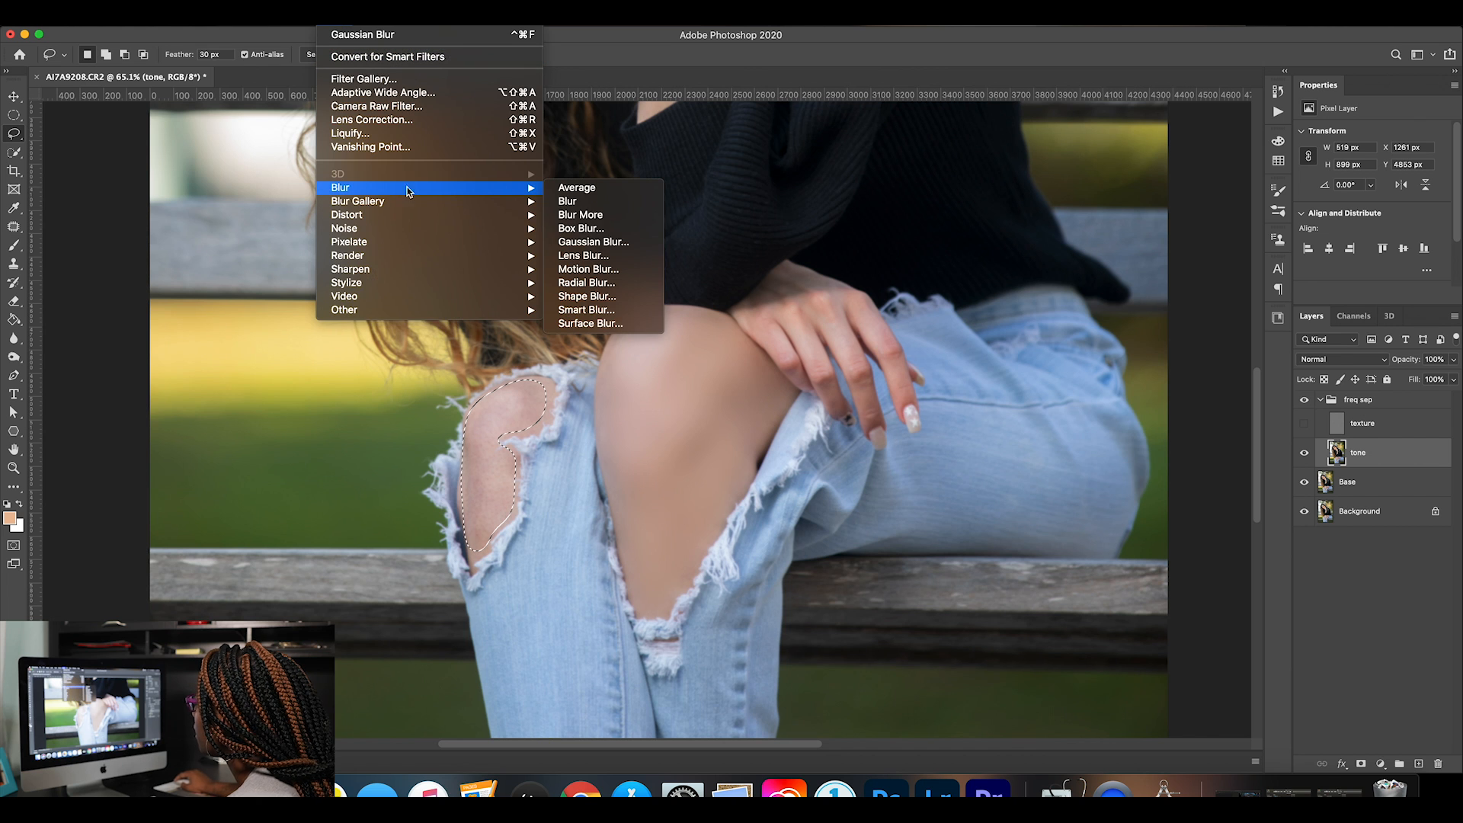
left_click(593, 242)
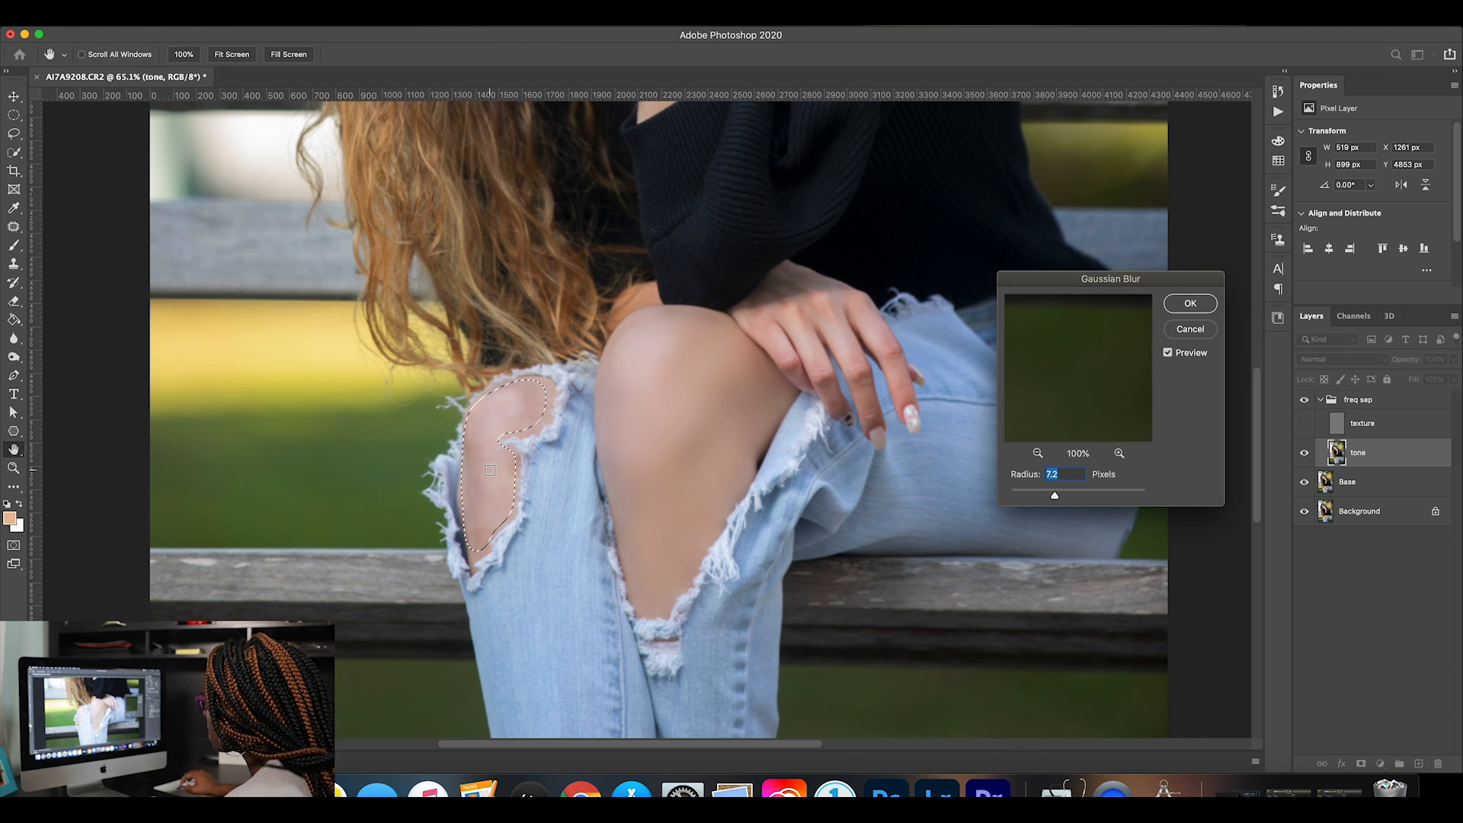
left_click(1038, 453)
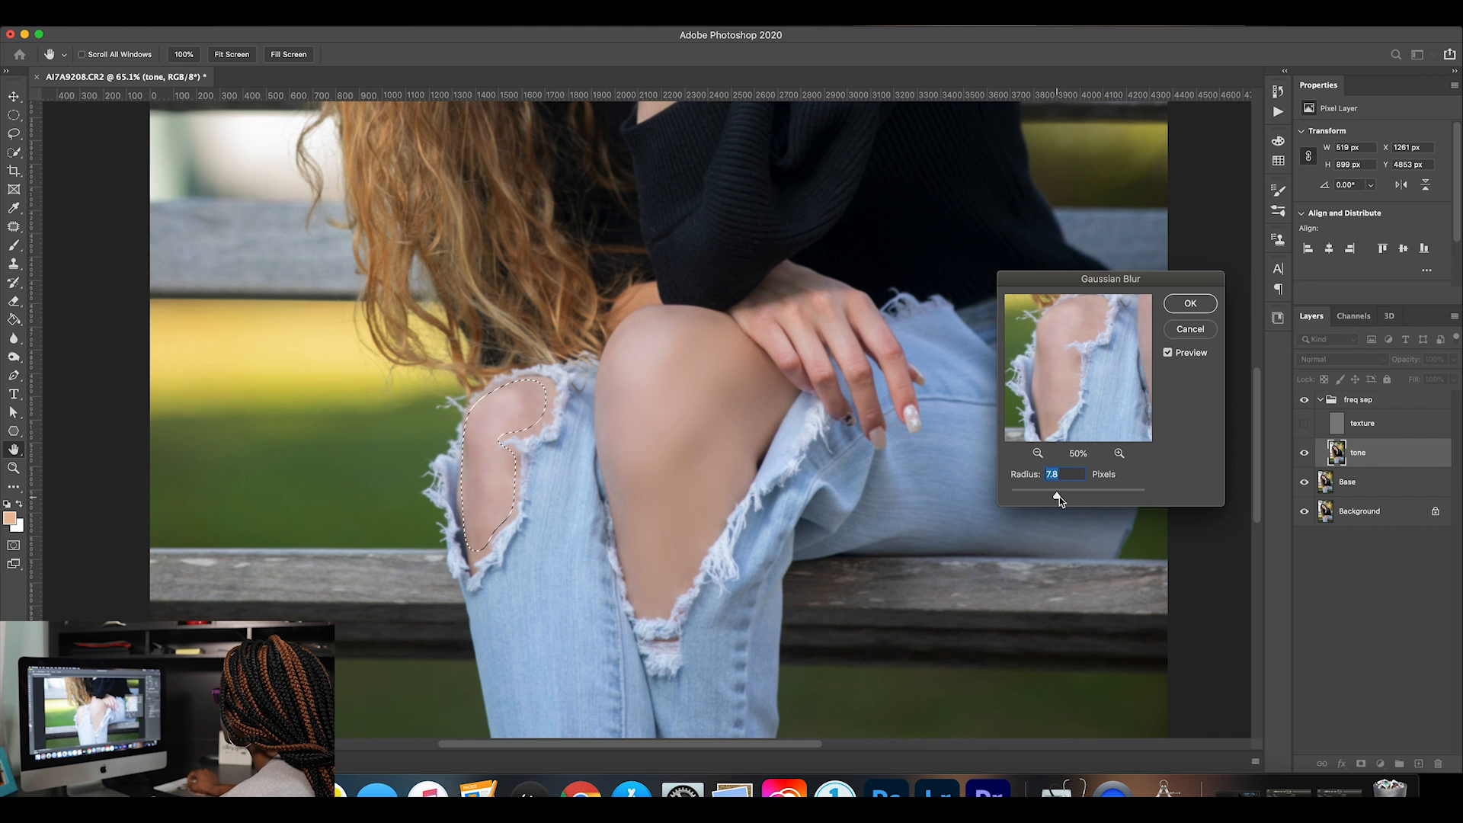
left_click_drag(1065, 496, 1071, 496)
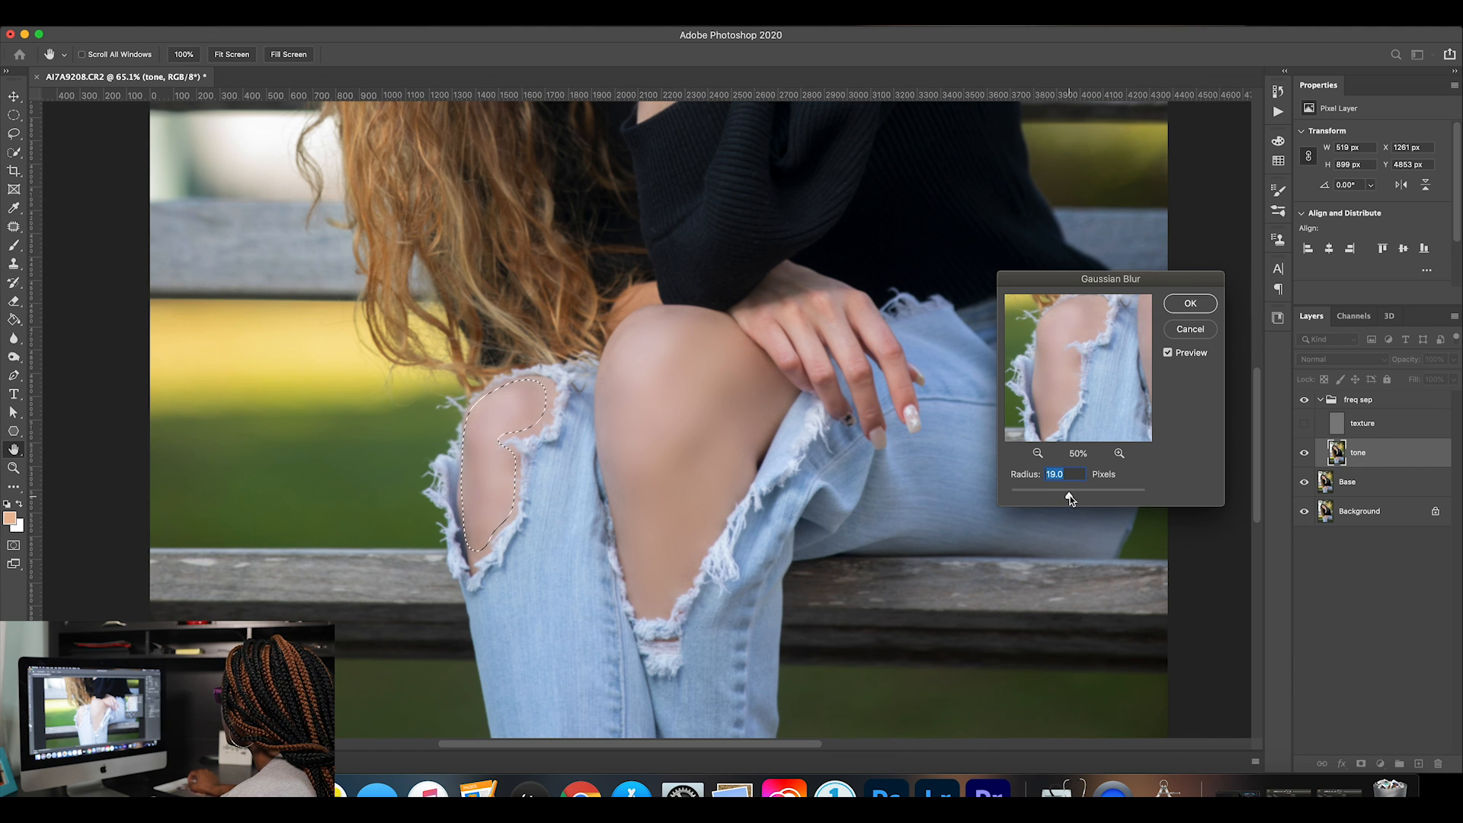
left_click(1192, 304)
key("ctrl+d")
Compare the retouched knees with the freq sep group hidden and shown, and view the whole portrait.
left_click(1306, 401)
left_click(1307, 401)
left_click(1308, 402)
left_click(1308, 402)
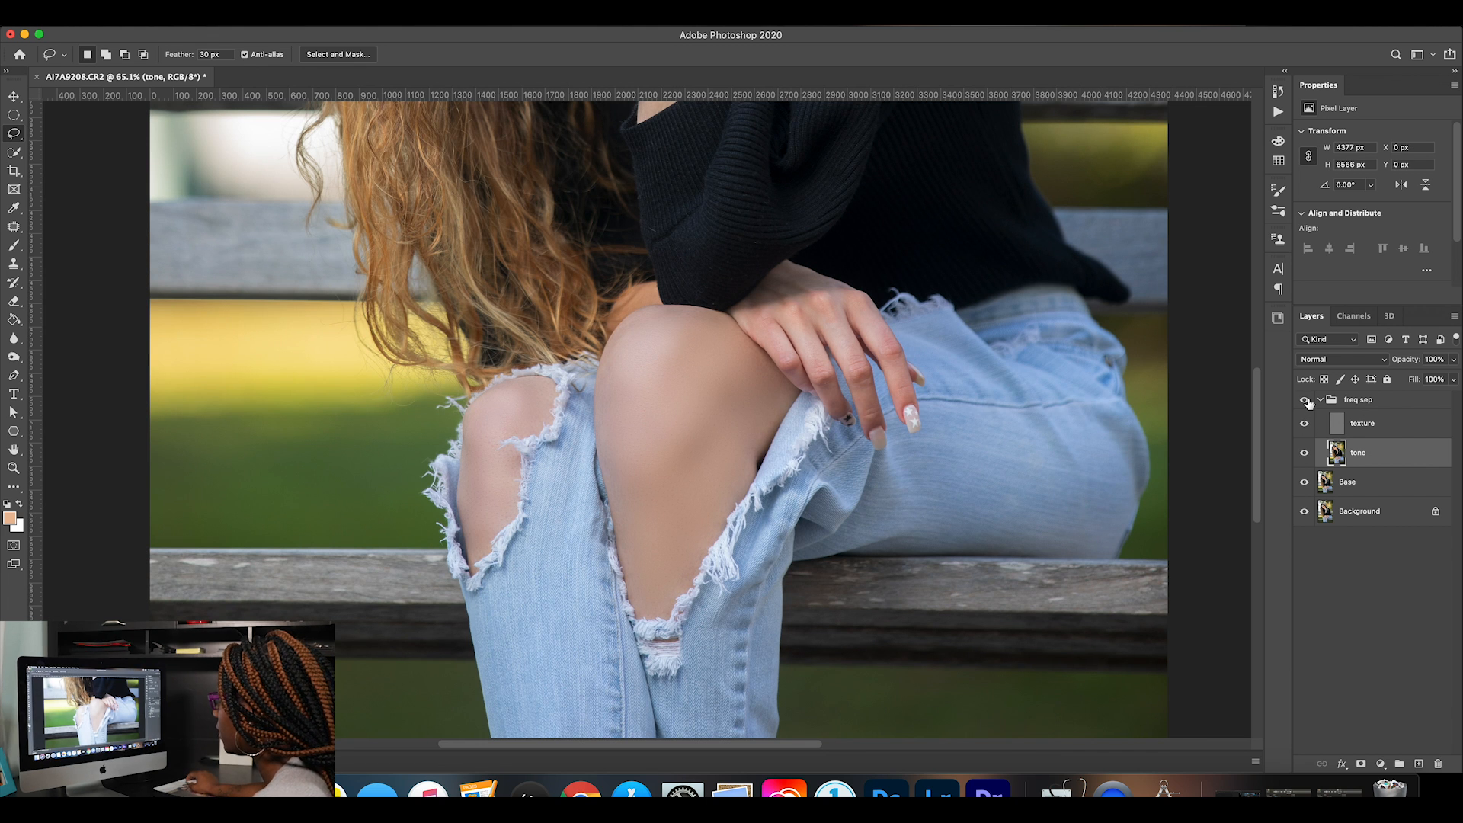
key("ctrl+0")
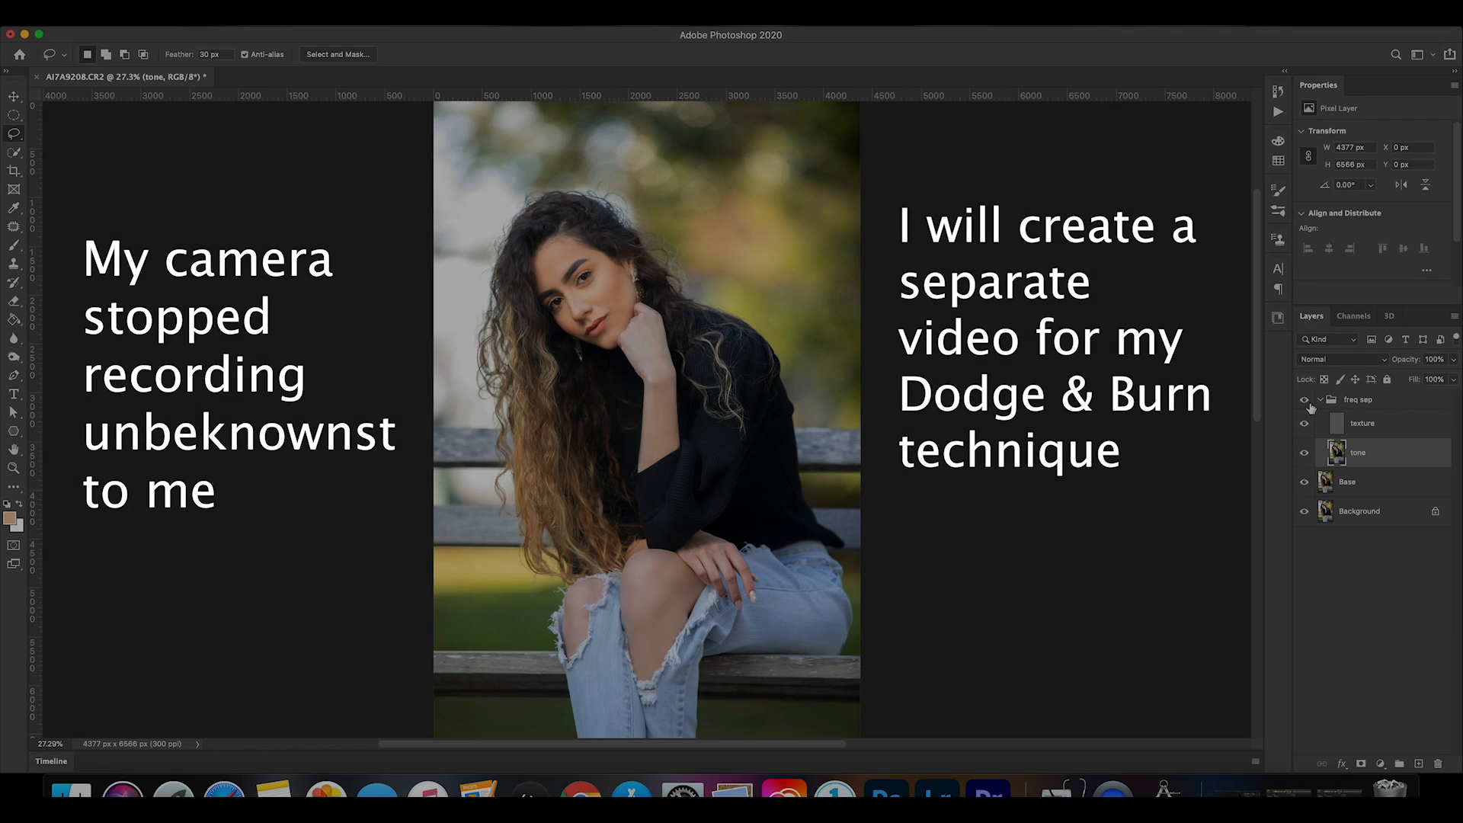
Collapse the freq sep group, add a Curves adjustment layer above it, and duplicate that layer three times.
left_click(1319, 401)
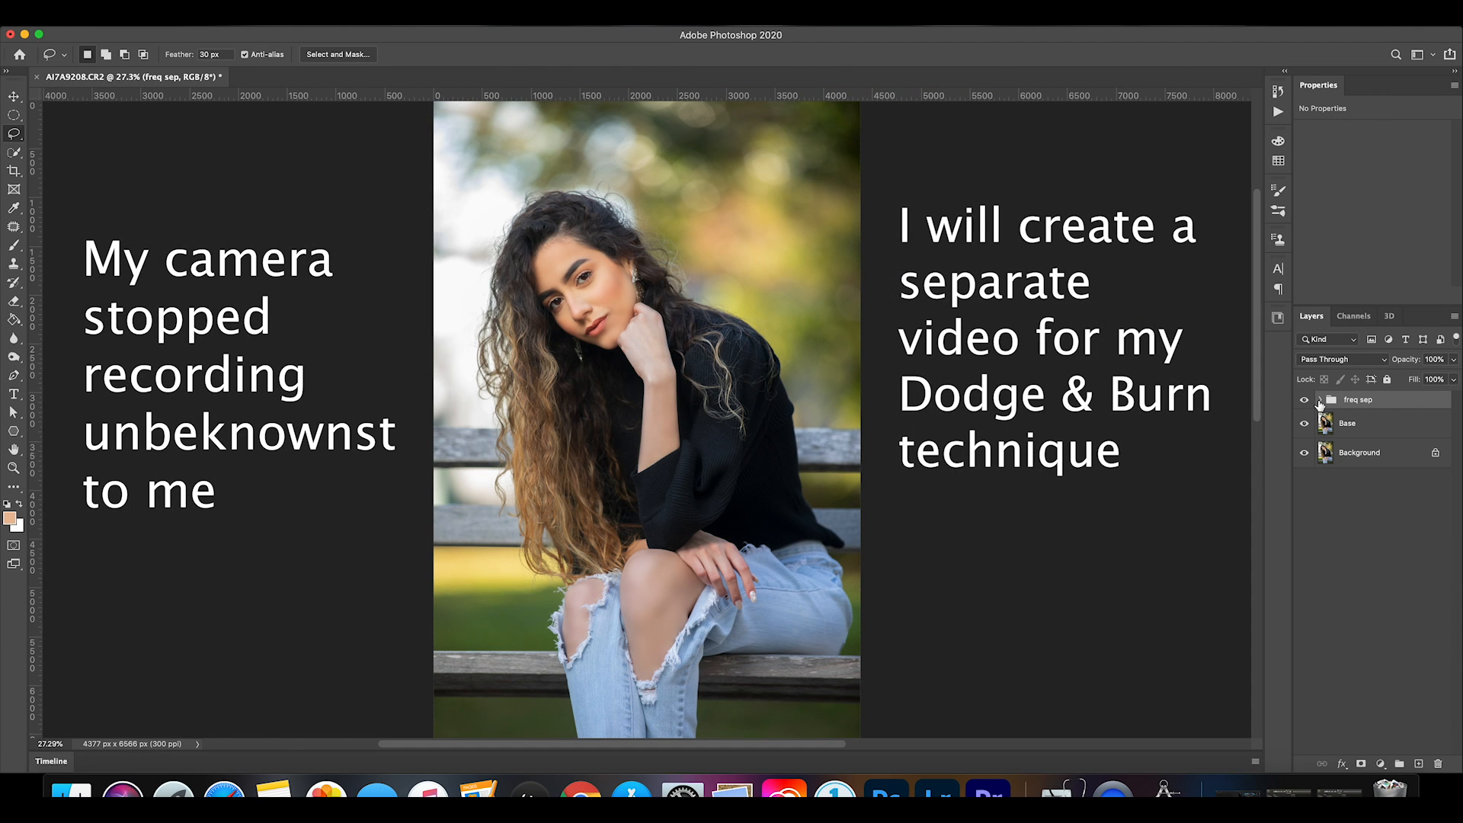
left_click(1381, 764)
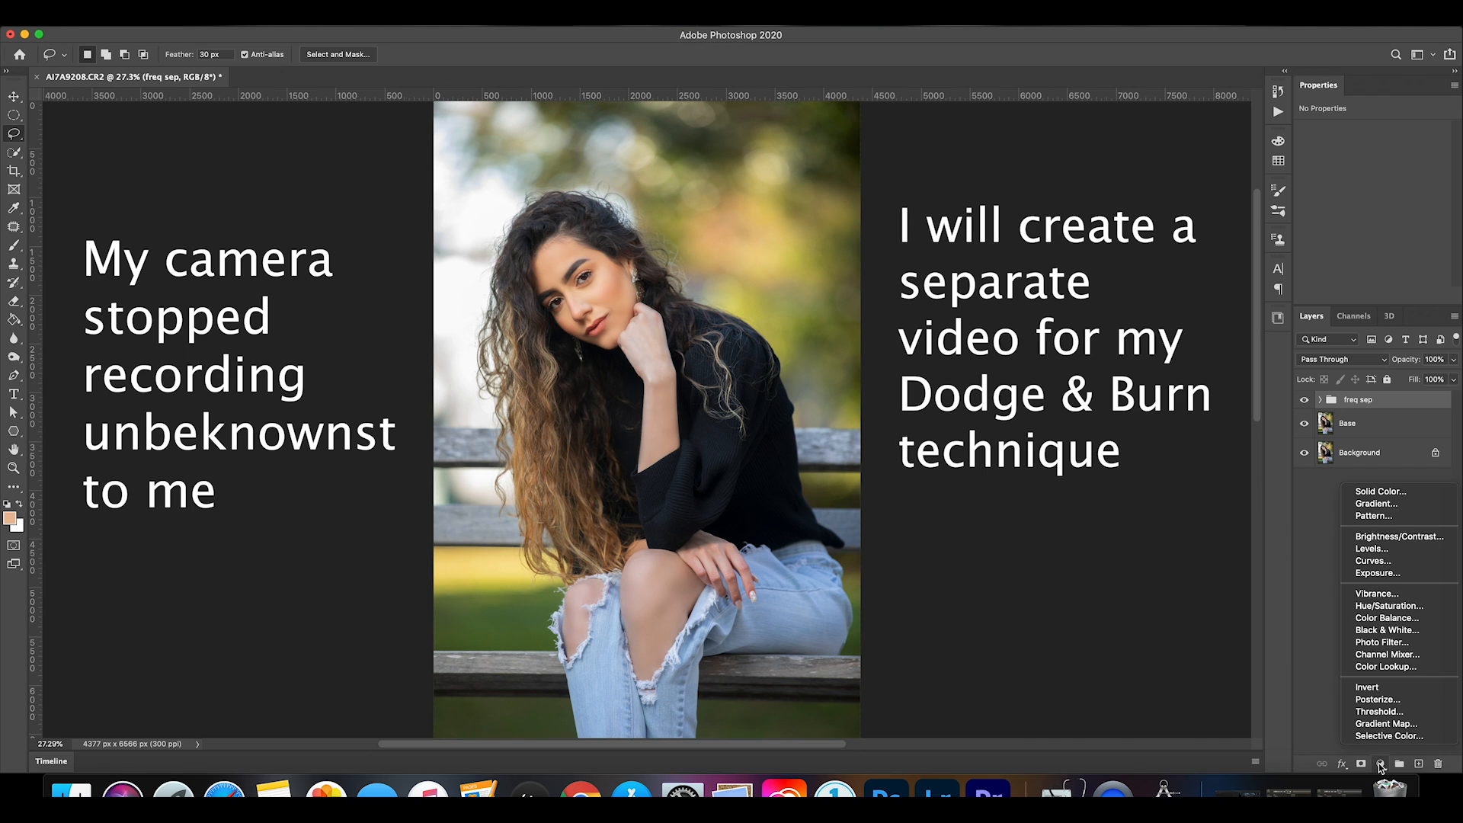
left_click(1369, 562)
key("ctrl+j")
key("ctrl+j")
key("ctrl+j")
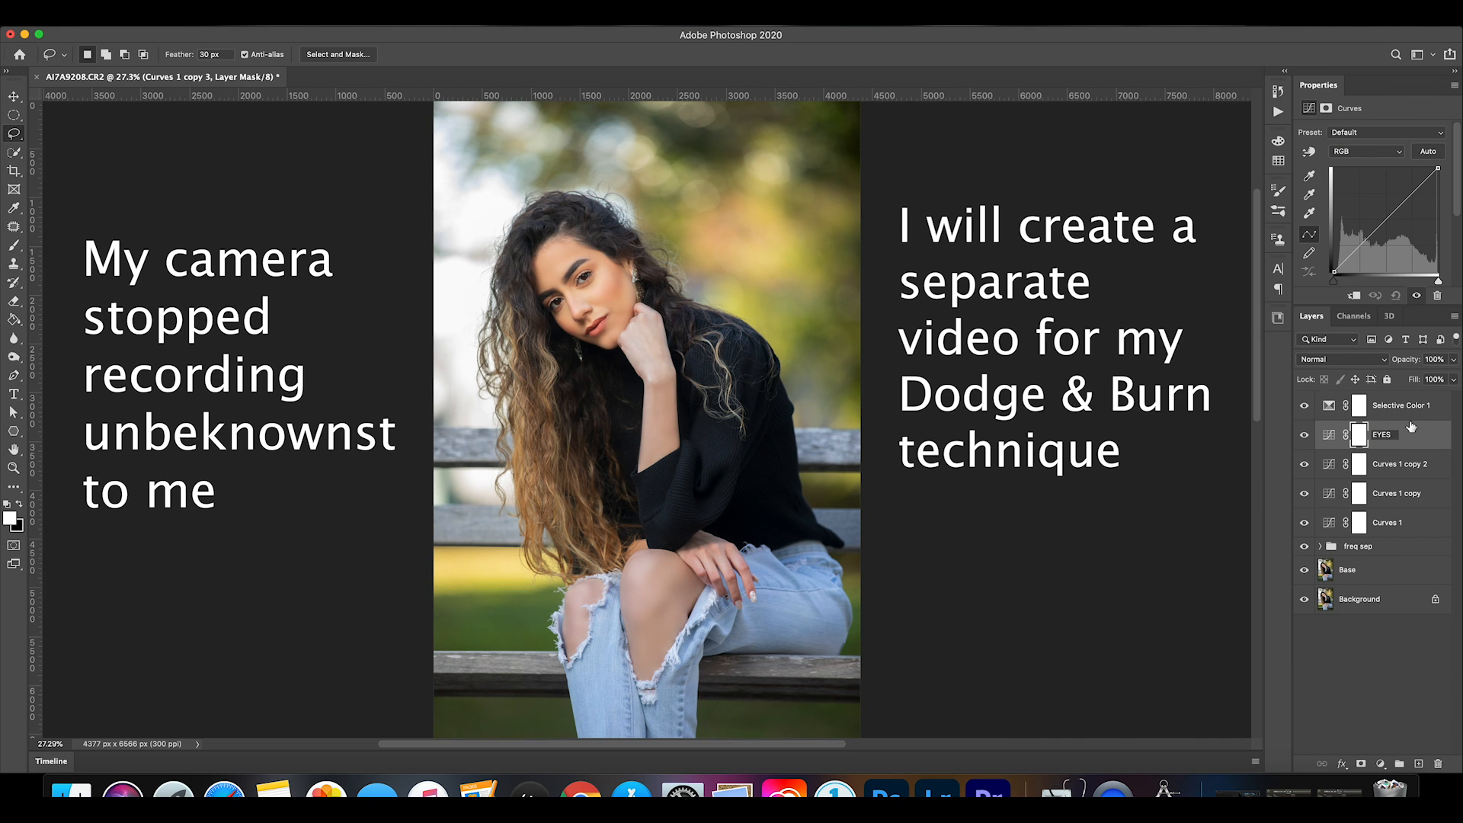
Name the uppermost Curves copy EYES and clip the Selective Color layer to it.
key("Return")
left_click_drag(1422, 429, 1413, 420)
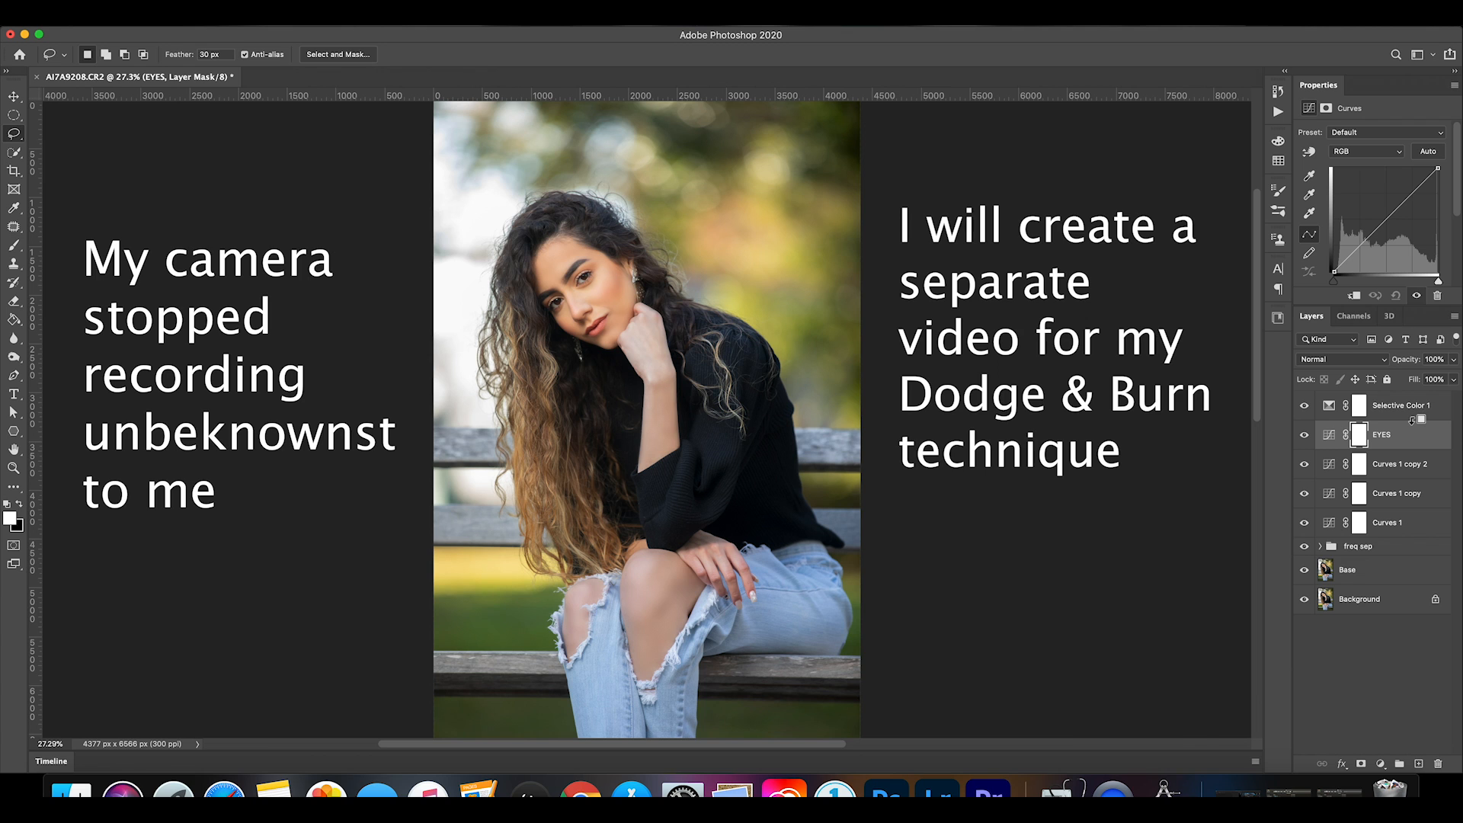
left_click(1412, 420, "alt")
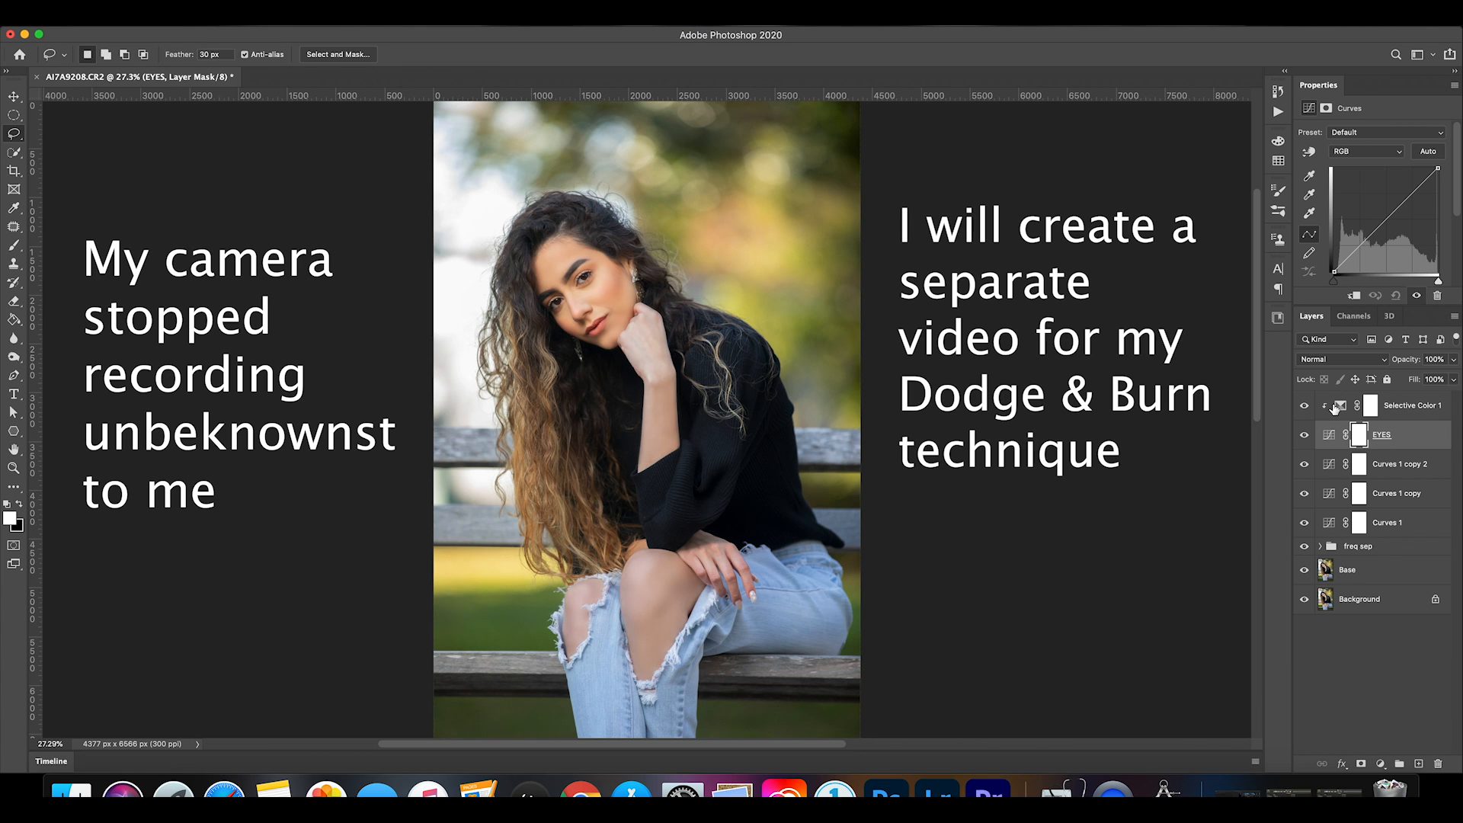
Set the EYES layer's blend mode to Screen and invert its mask to black.
left_click(1329, 435)
left_click(1342, 359)
left_click(1330, 461)
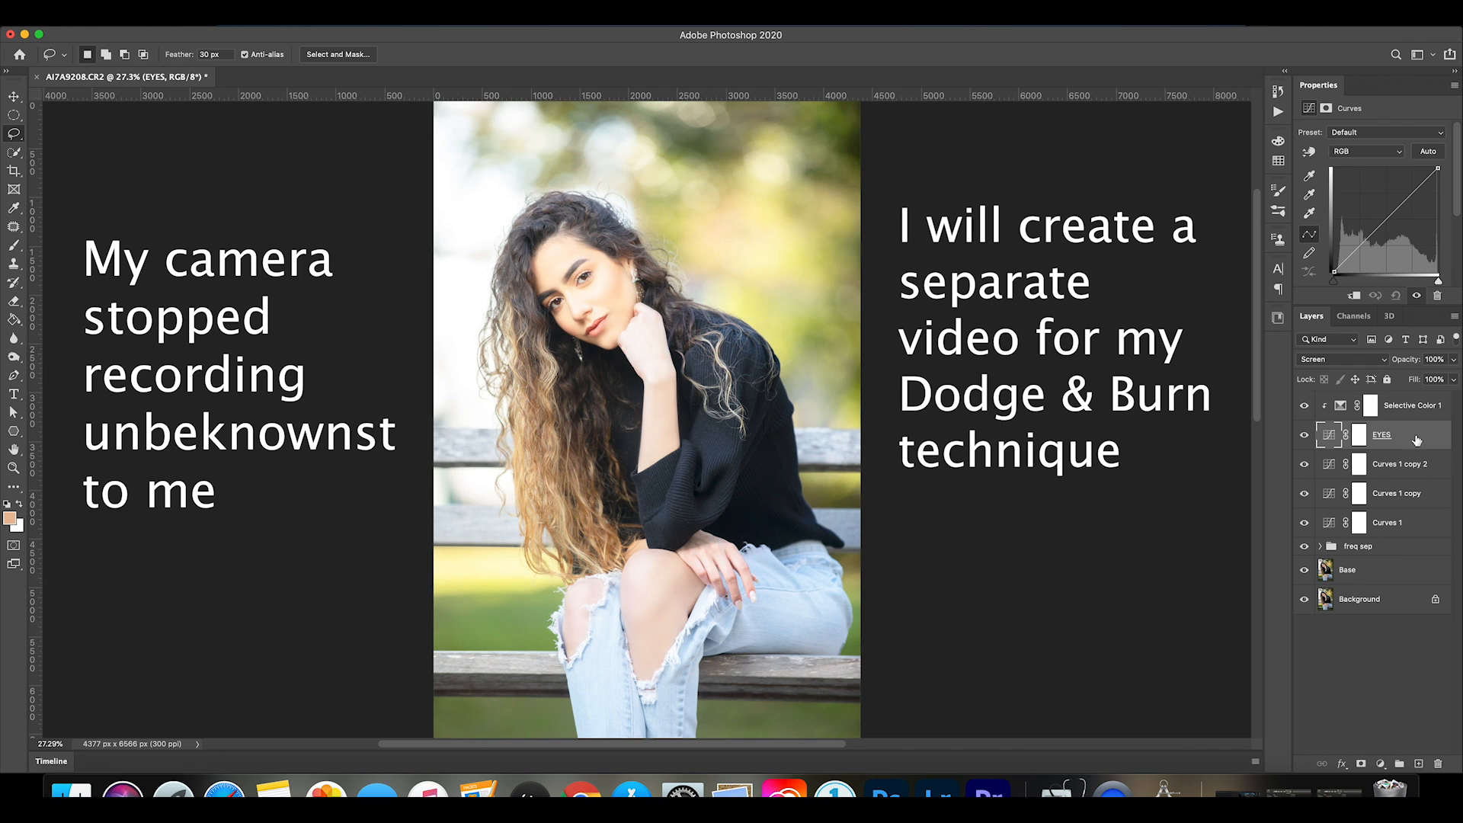
left_click(1360, 435)
key("ctrl+i")
Rename the second Curves copy LIPS, set its blend mode to Multiply, and invert its mask to black.
double_click(1406, 467)
type("LIPS")
key("Return")
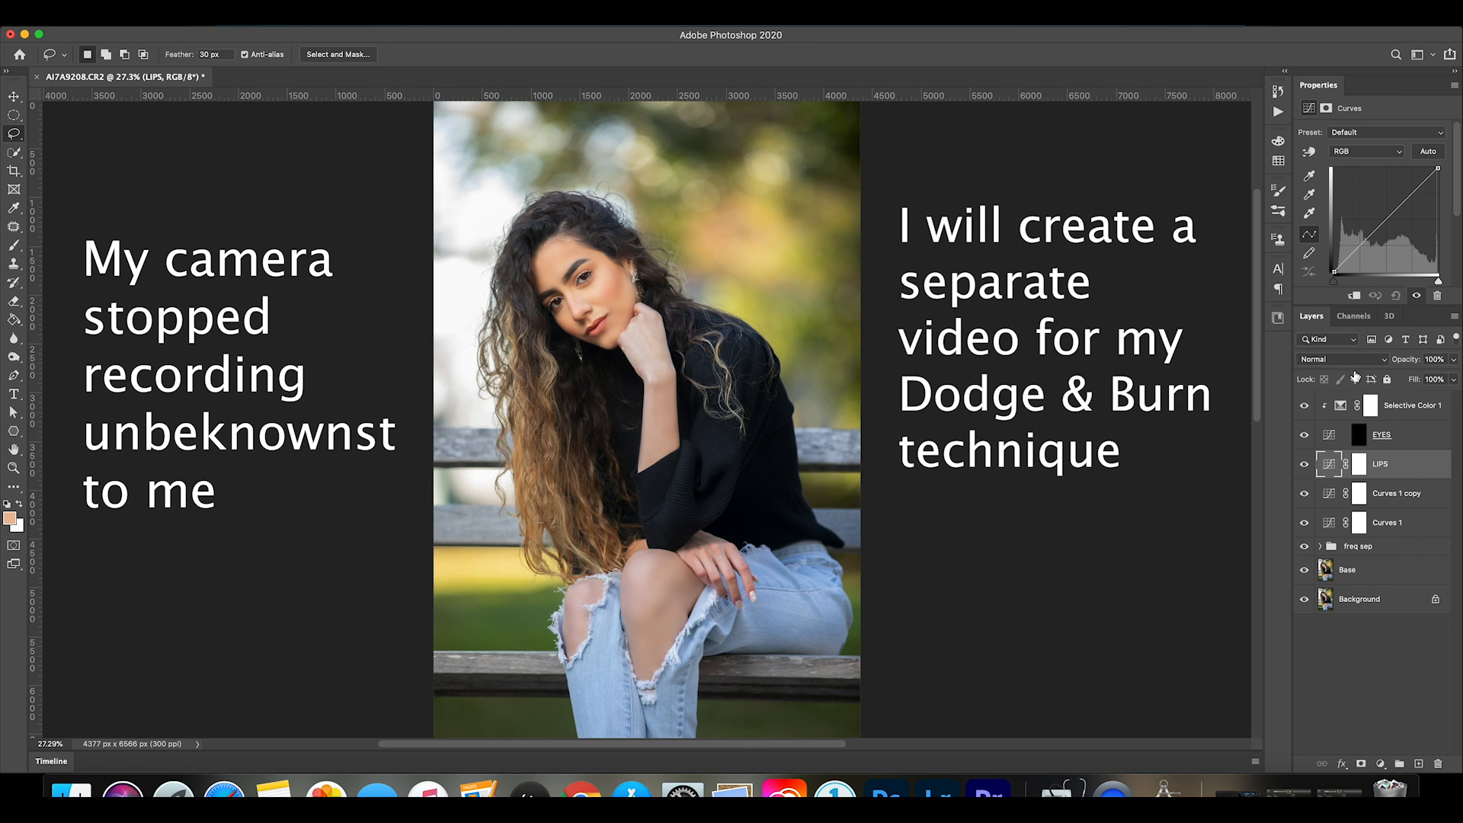
left_click(1341, 359)
left_click(1335, 401)
left_click(1360, 465)
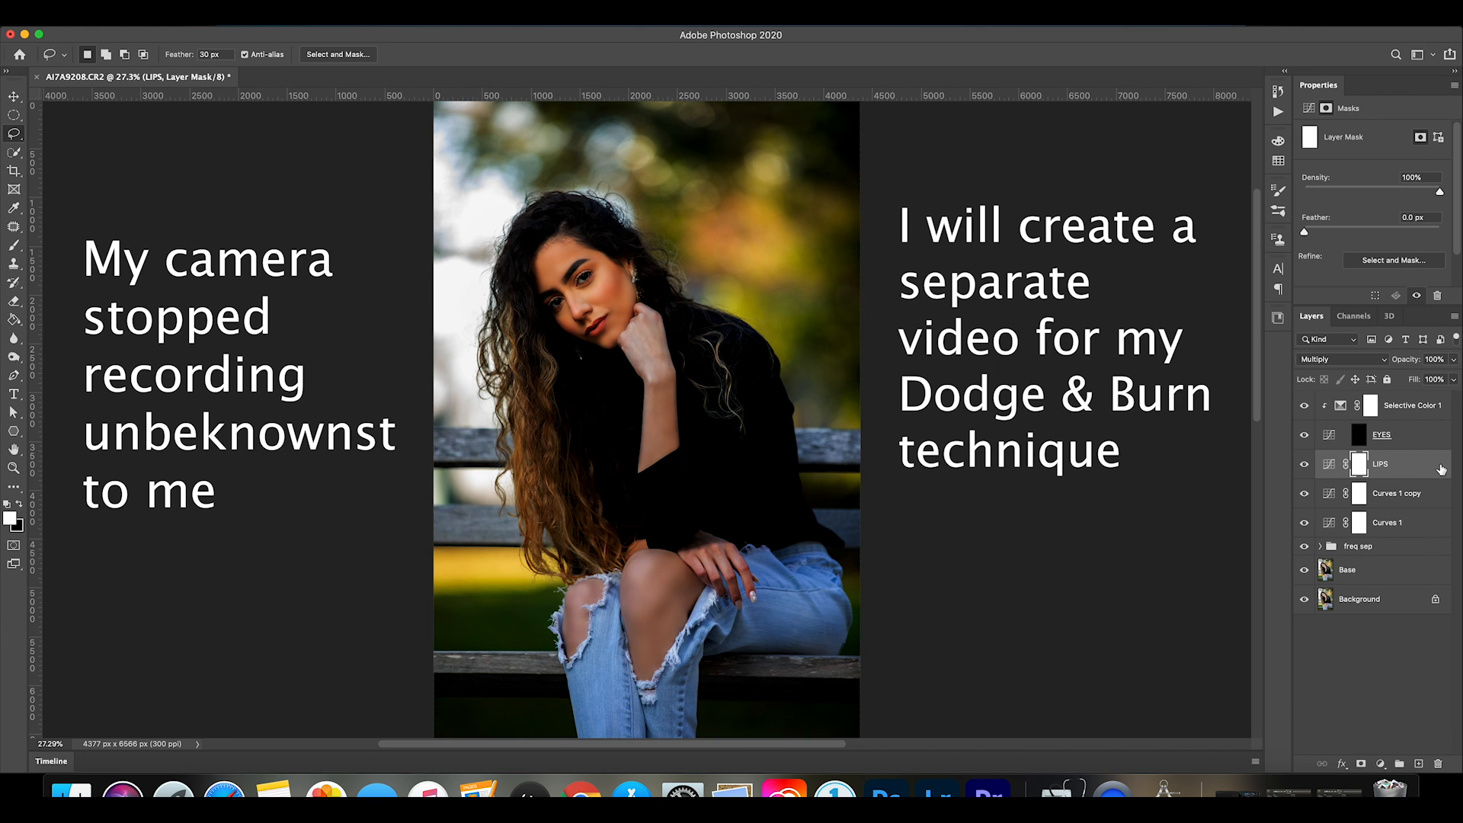
key("ctrl+i")
Set the first Curves copy to Multiply, rename it BURN, and invert its mask to black.
left_click(1411, 494)
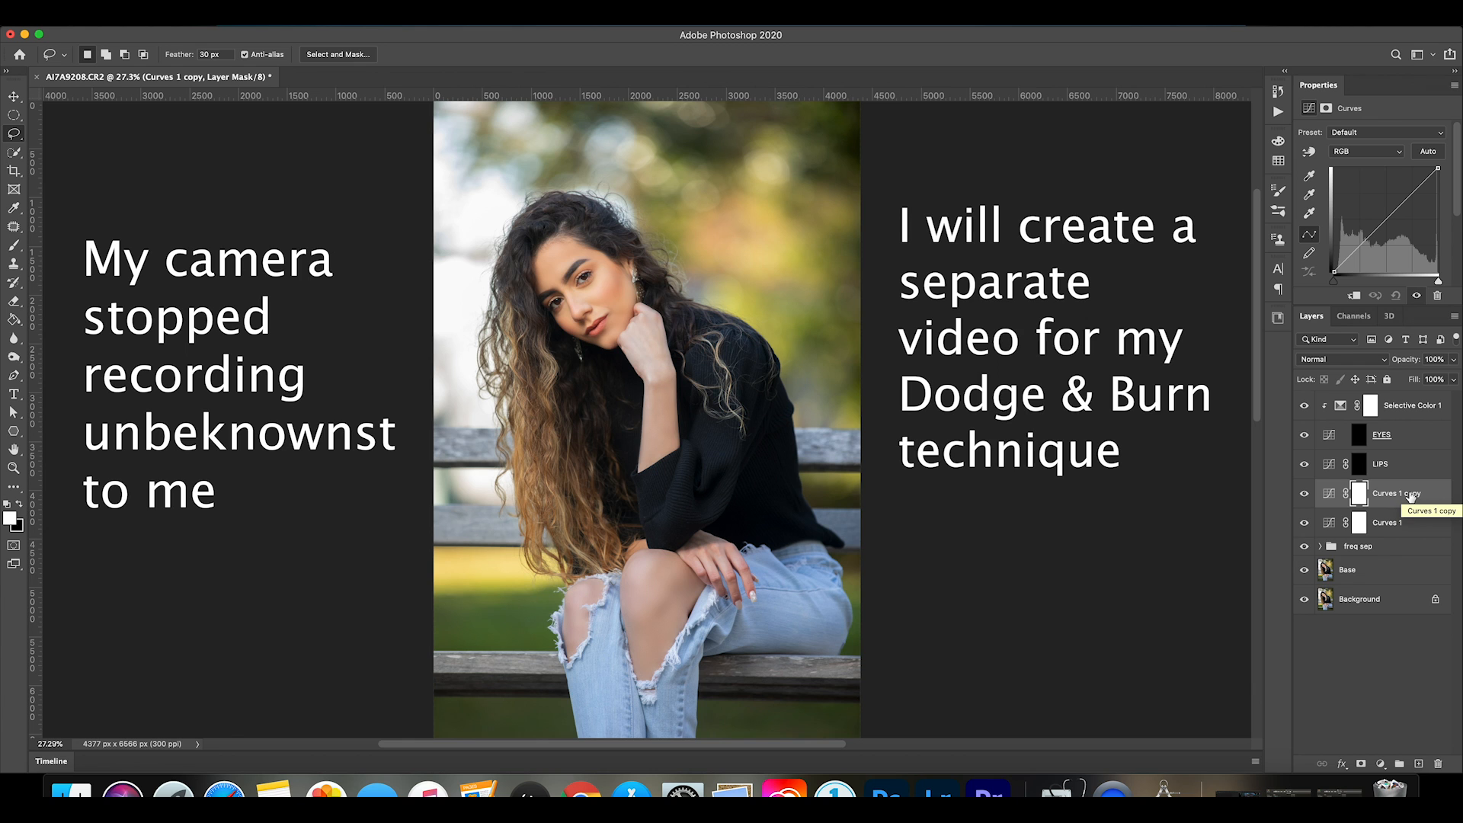
left_click(1342, 359)
left_click(1336, 400)
double_click(1387, 494)
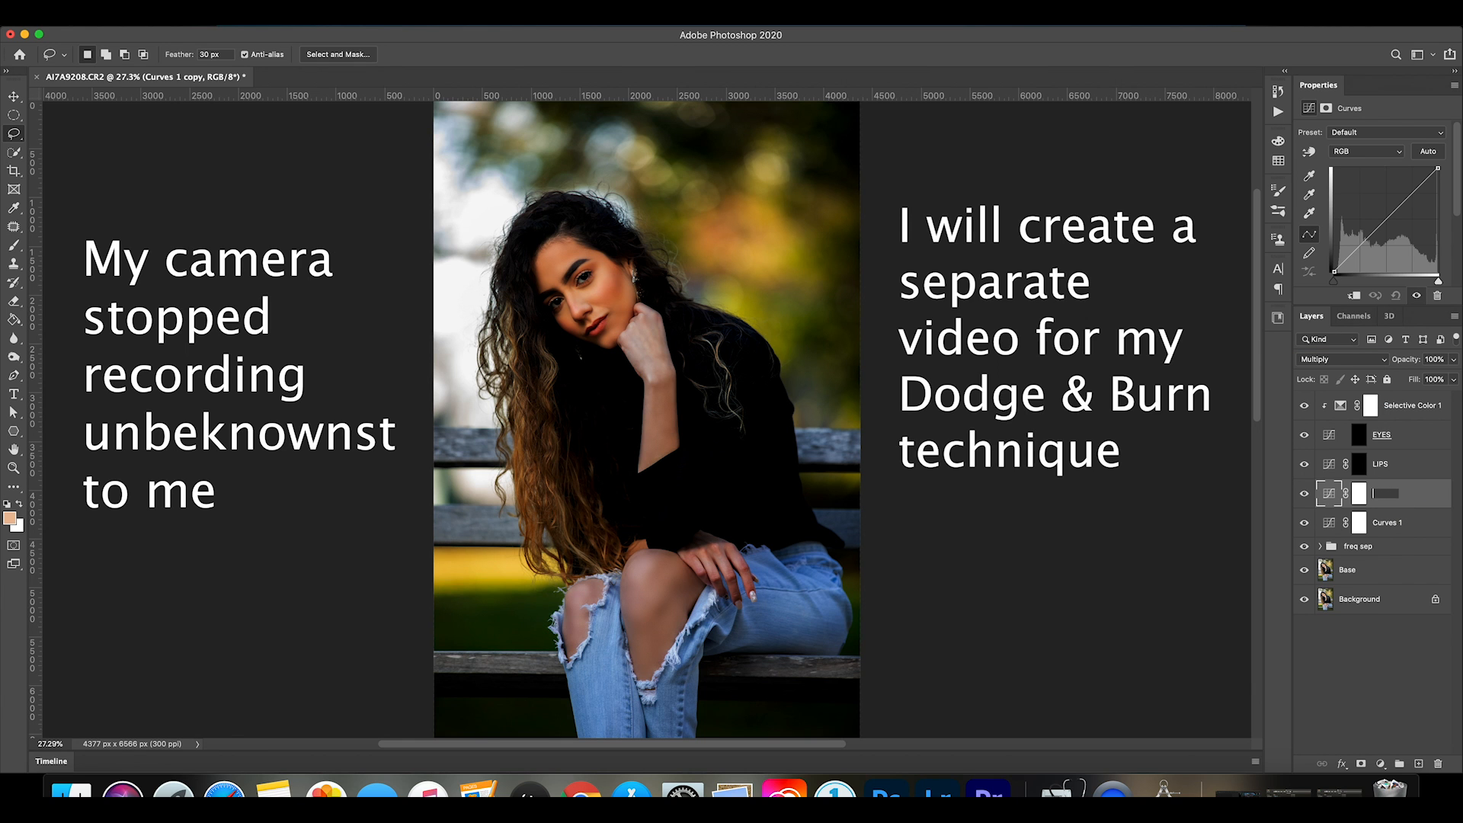
type("BURN")
key("Return")
left_click(1359, 494)
key("ctrl+i")
Rename the original Curves layer DODGE, invert its mask to black, and set its blend mode to Screen.
left_click(1417, 523)
double_click(1388, 524)
type("DID")
key("BackSpace")
key("BackSpace")
type("ODGE")
key("Return")
left_click(1360, 522)
key("ctrl+i")
left_click(1342, 359)
left_click(1336, 463)
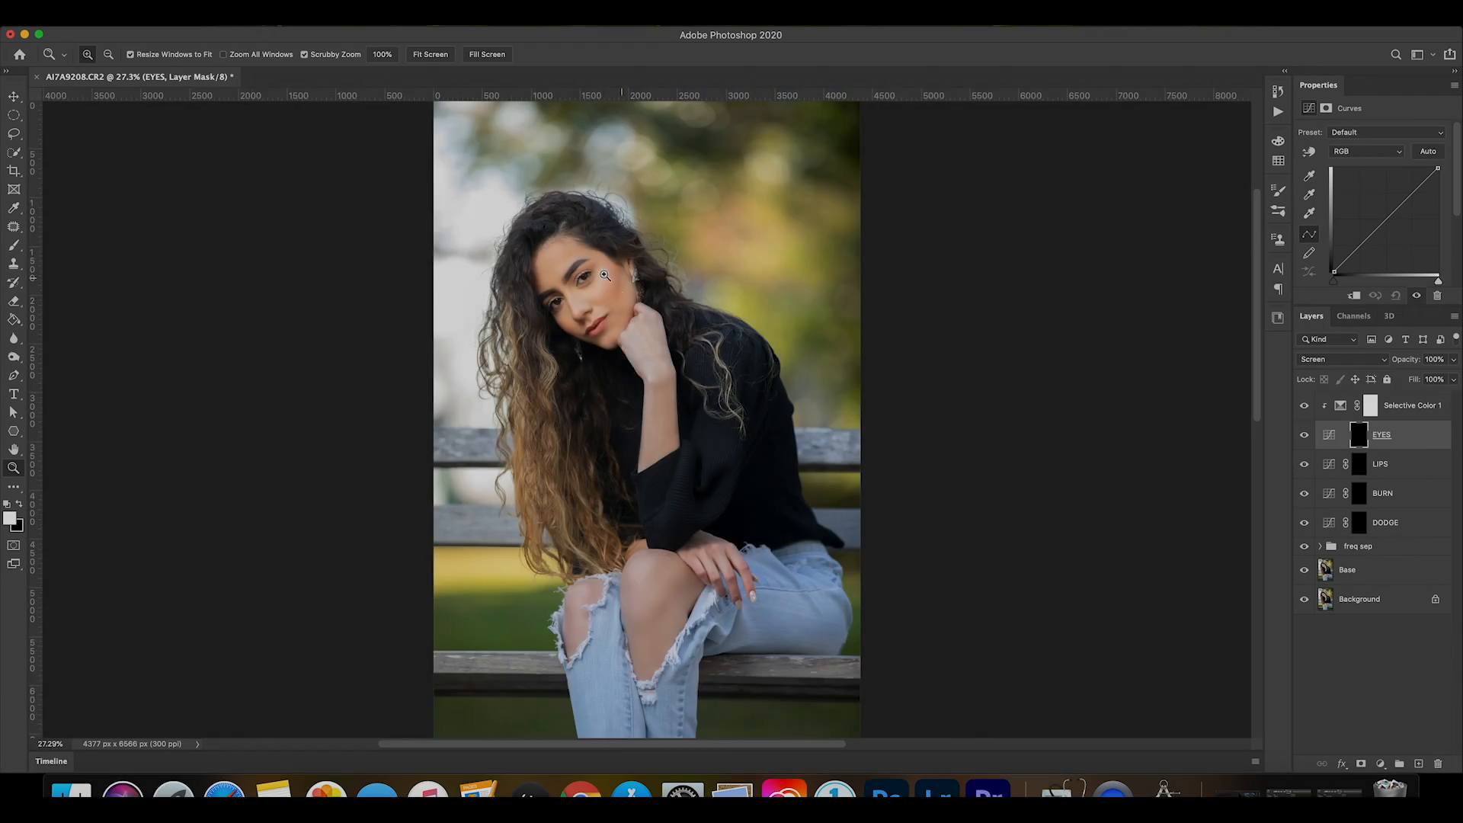
Zoom in on the eyes with the EYES mask active and set up a 15 px brush with 0% hardness and 23% flow.
left_click(602, 289)
left_click(601, 289)
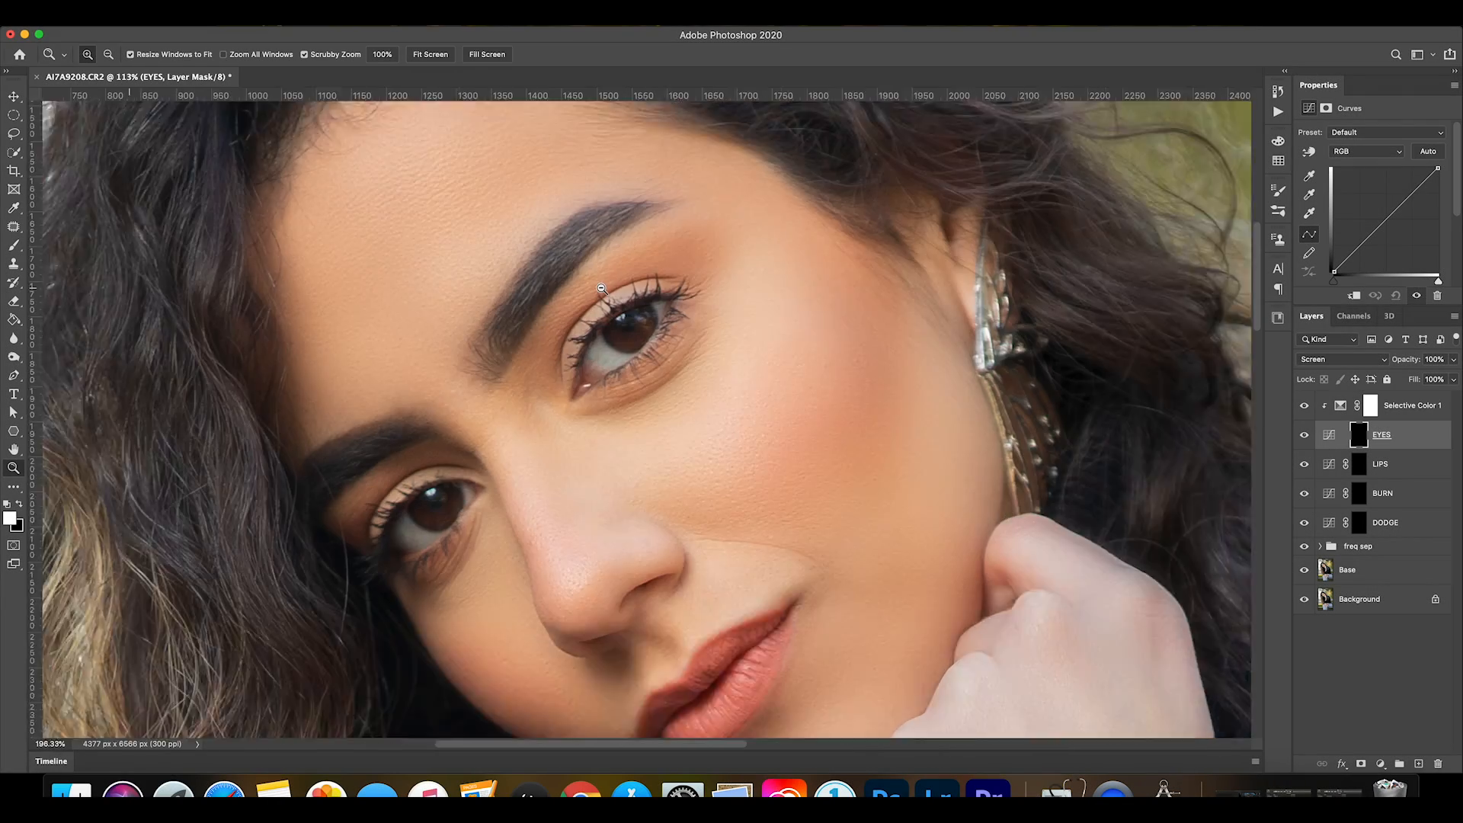
left_click(602, 289)
left_click(13, 245)
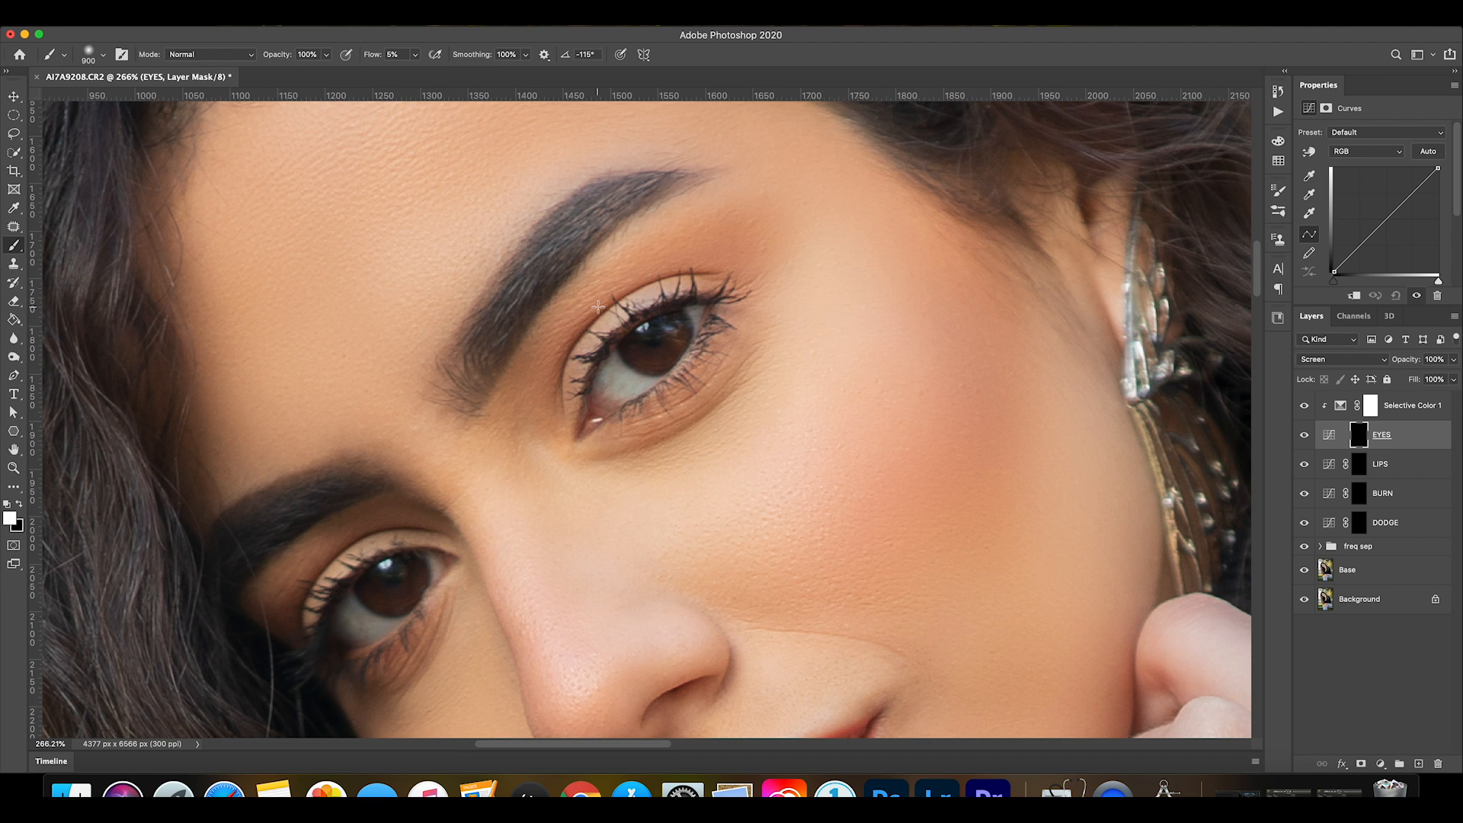
key("bracketleft")
key("bracketleft")
key("bracketleft")
key("bracketleft")
key("bracketleft")
key("bracketleft")
key("bracketleft")
key("bracketleft")
key("bracketleft")
key("bracketleft")
key("bracketleft")
key("bracketleft")
key("bracketleft")
key("bracketleft")
key("bracketleft")
key("bracketleft")
key("bracketleft")
key("bracketleft")
left_click(104, 53)
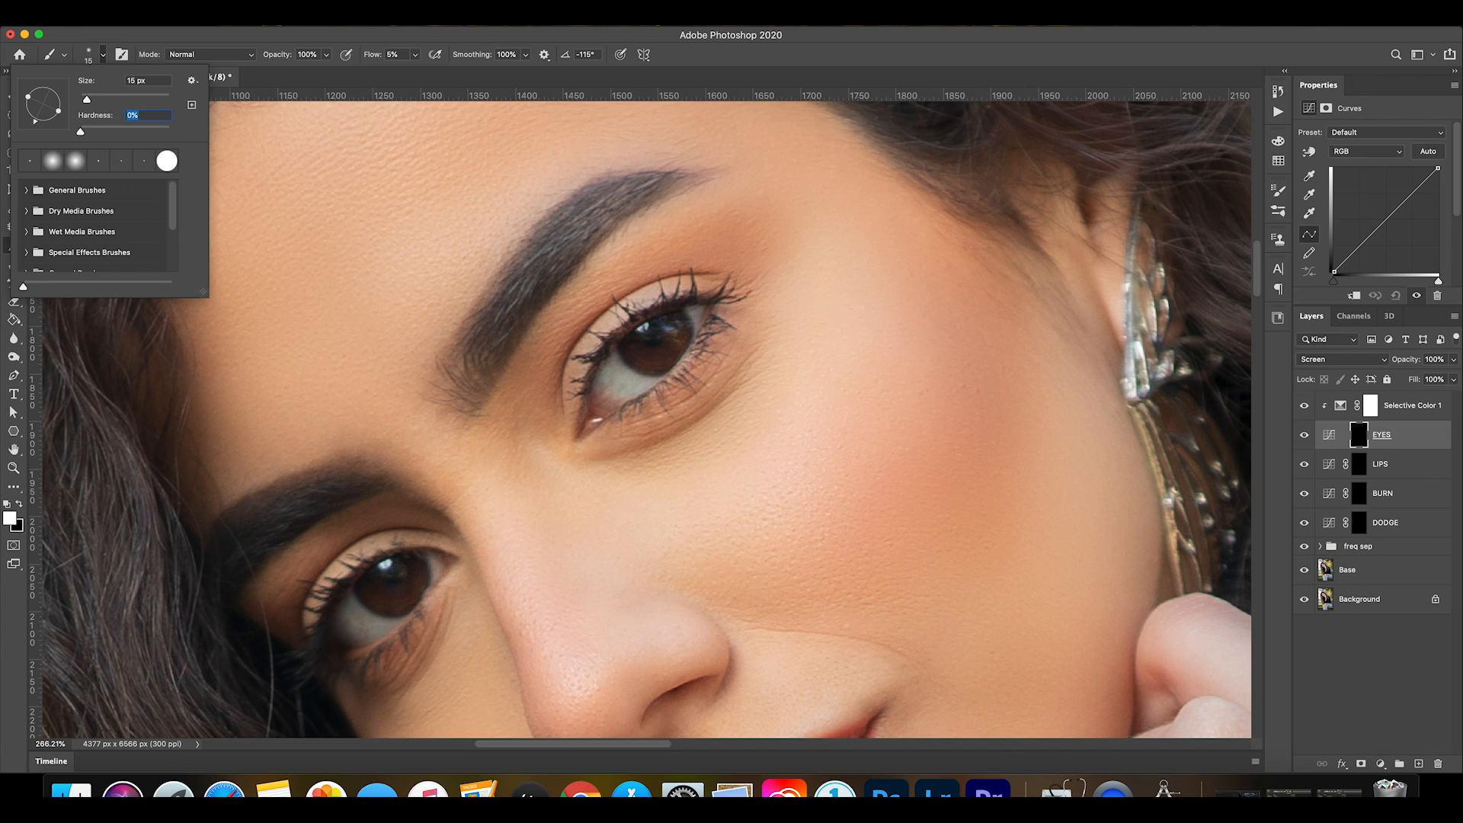
key("Return")
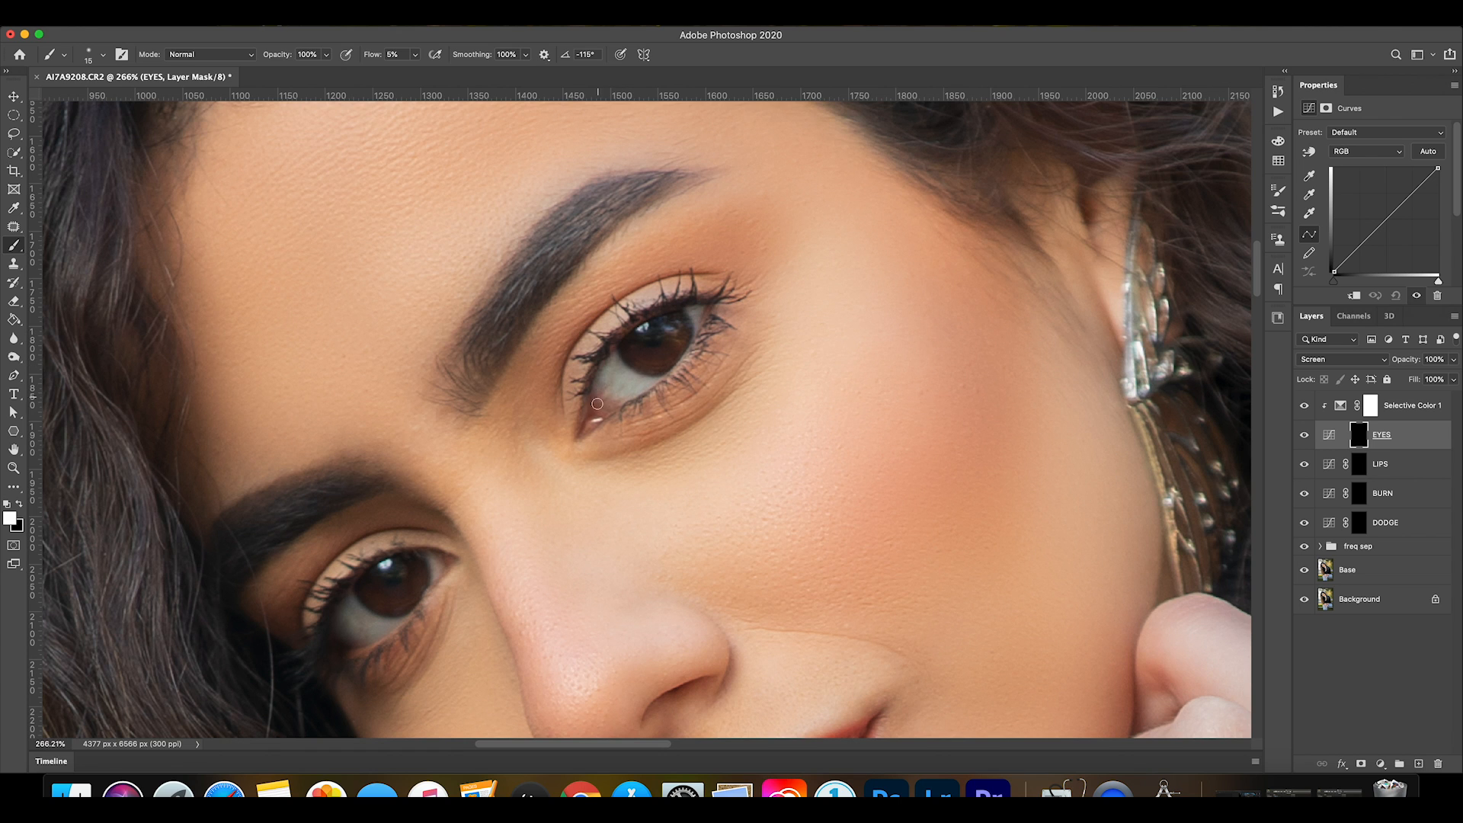
left_click_drag(416, 54, 428, 74)
Paint with white on the EYES mask over the whites of both eyes to brighten them.
mouse_move(615, 356)
left_mouse_down()
mouse_move(600, 394)
mouse_move(616, 372)
mouse_move(627, 392)
mouse_move(585, 417)
mouse_move(610, 382)
left_mouse_up()
mouse_move(690, 311)
left_mouse_down()
mouse_move(696, 331)
mouse_move(690, 318)
left_mouse_up()
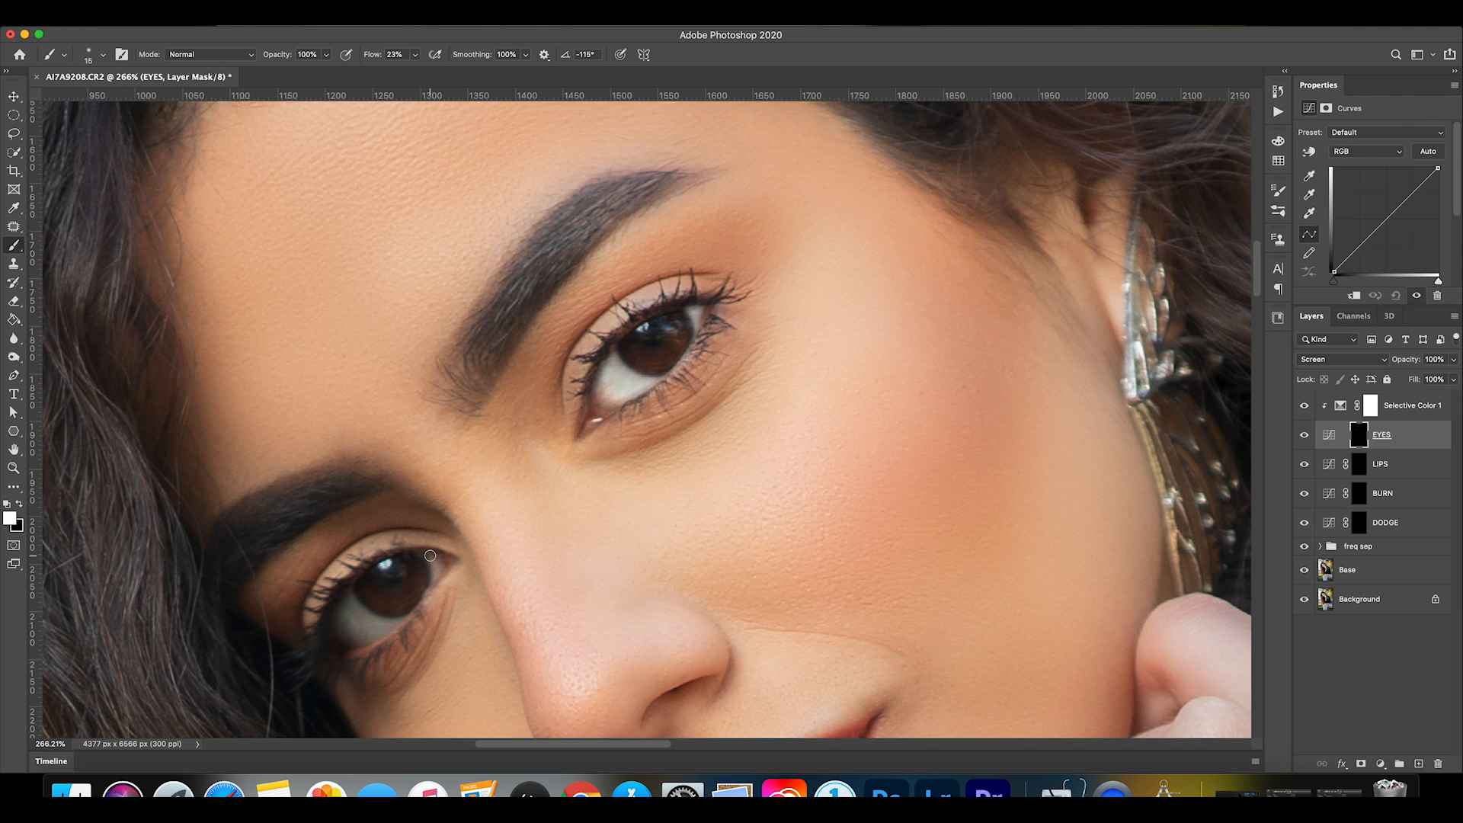
mouse_move(355, 599)
left_mouse_down()
mouse_move(341, 631)
mouse_move(385, 629)
mouse_move(359, 614)
mouse_move(345, 654)
mouse_move(364, 636)
mouse_move(346, 614)
mouse_move(345, 660)
left_mouse_up()
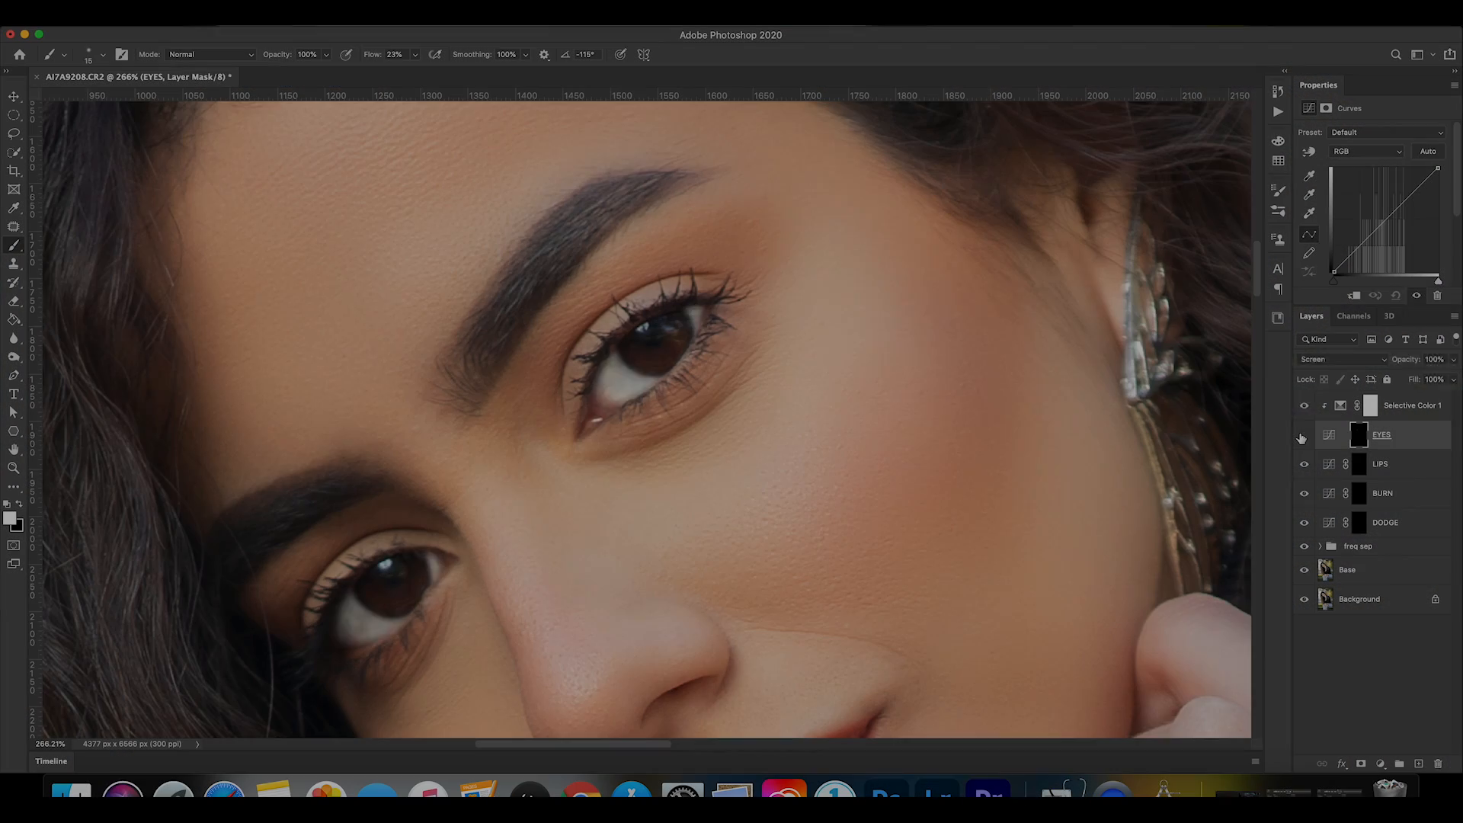
Compare the brightened eyes with the EYES layer hidden and shown, and view the whole portrait.
left_click(1304, 436)
left_click(1304, 435)
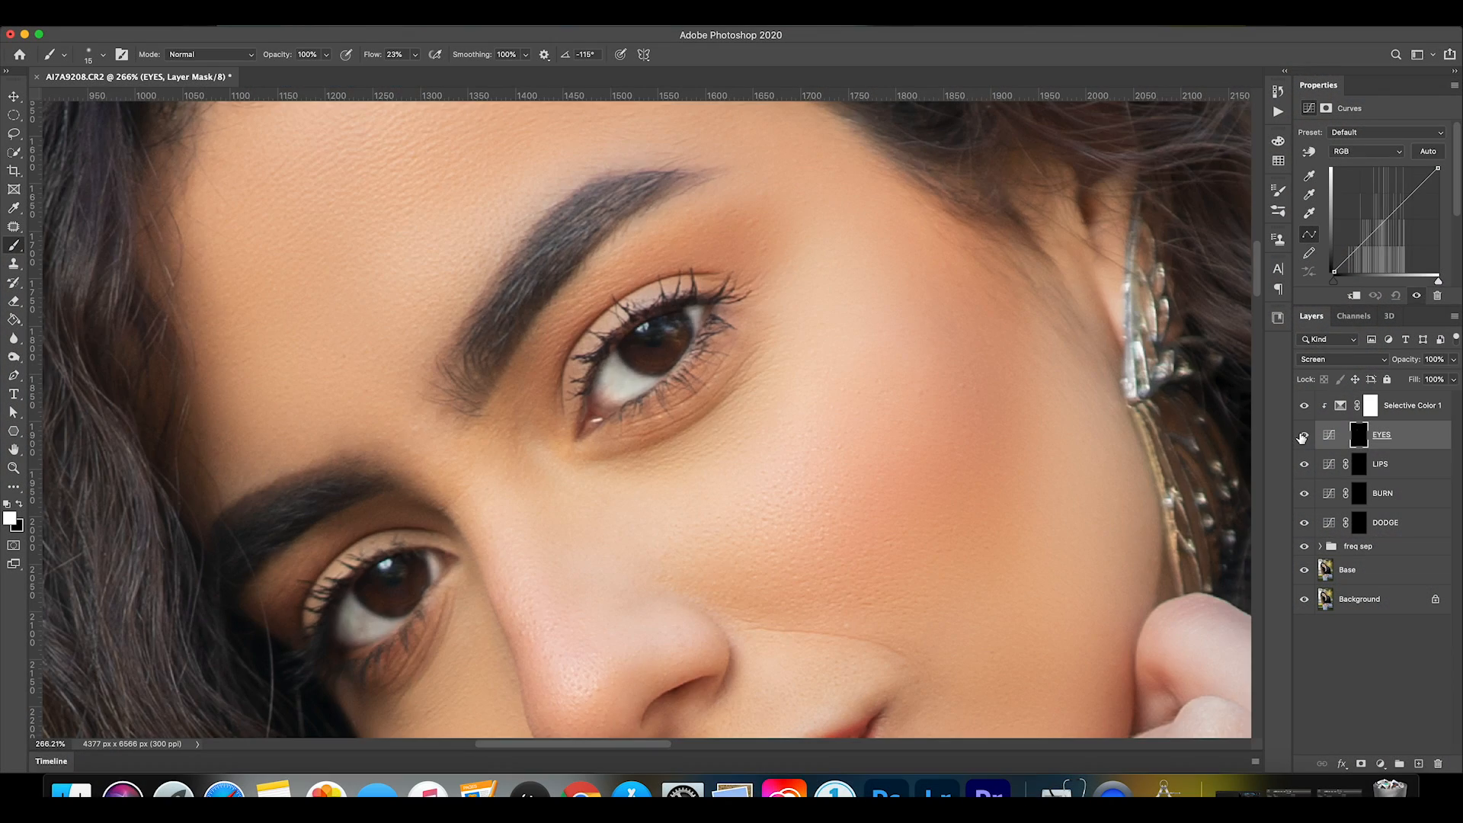
key("super+0")
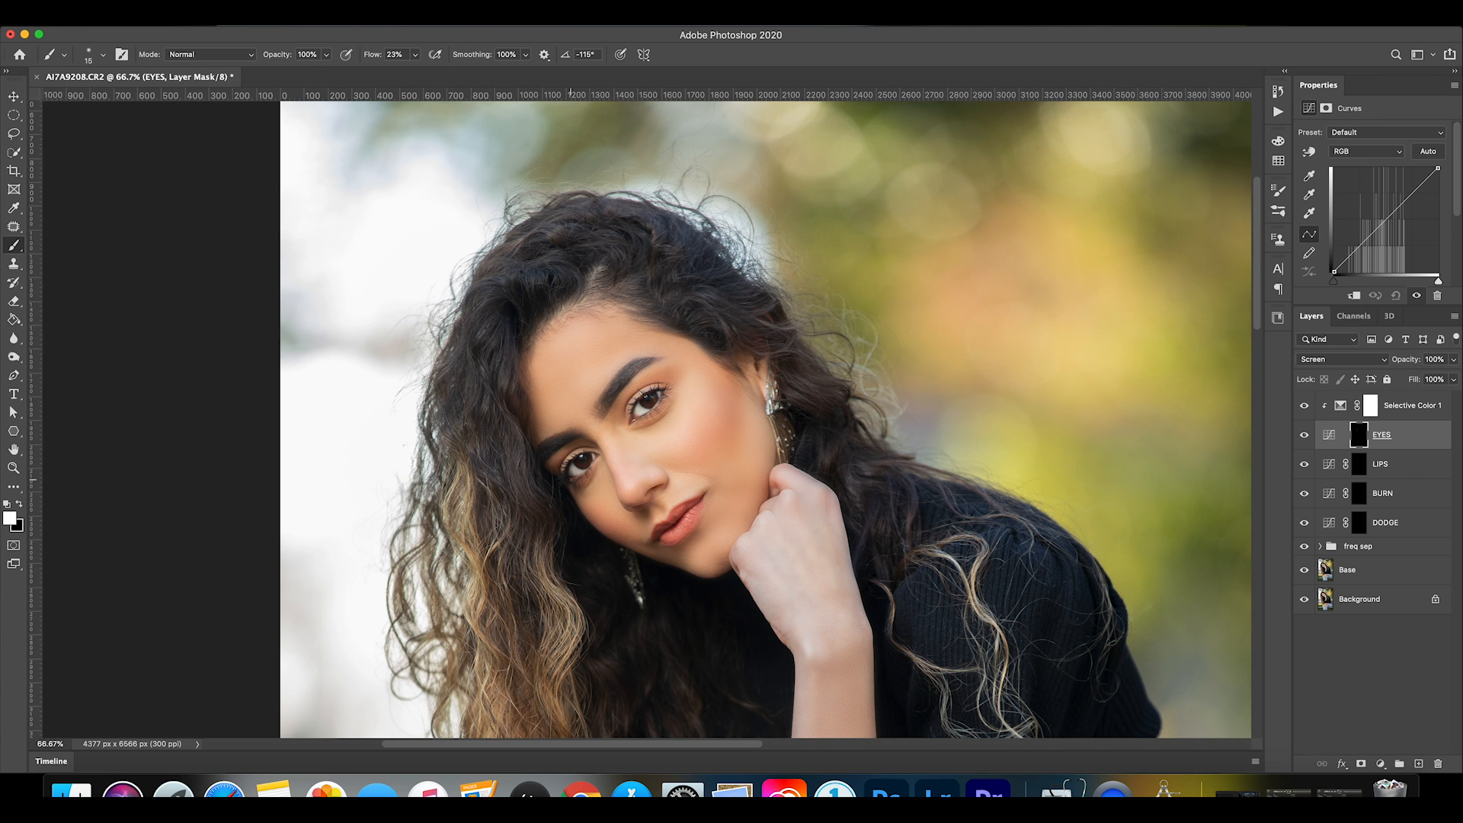
key("super+0")
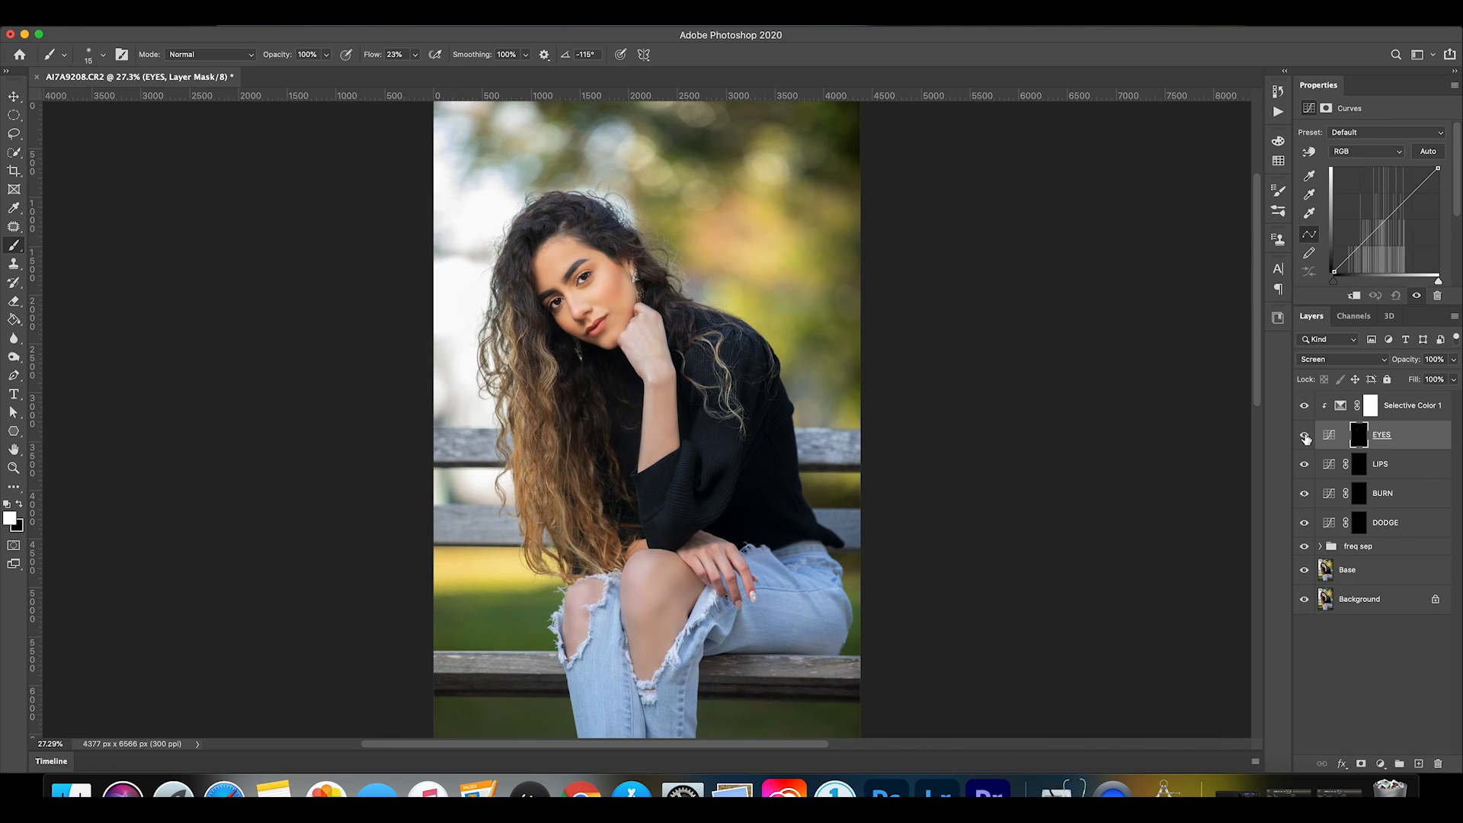
Select the Selective Color layer and set its color range to Neutrals.
left_click(1358, 411)
left_click(1384, 149)
left_click(1364, 165)
left_click(1364, 150)
left_click(1362, 202)
left_click(1383, 151)
left_click(1365, 159)
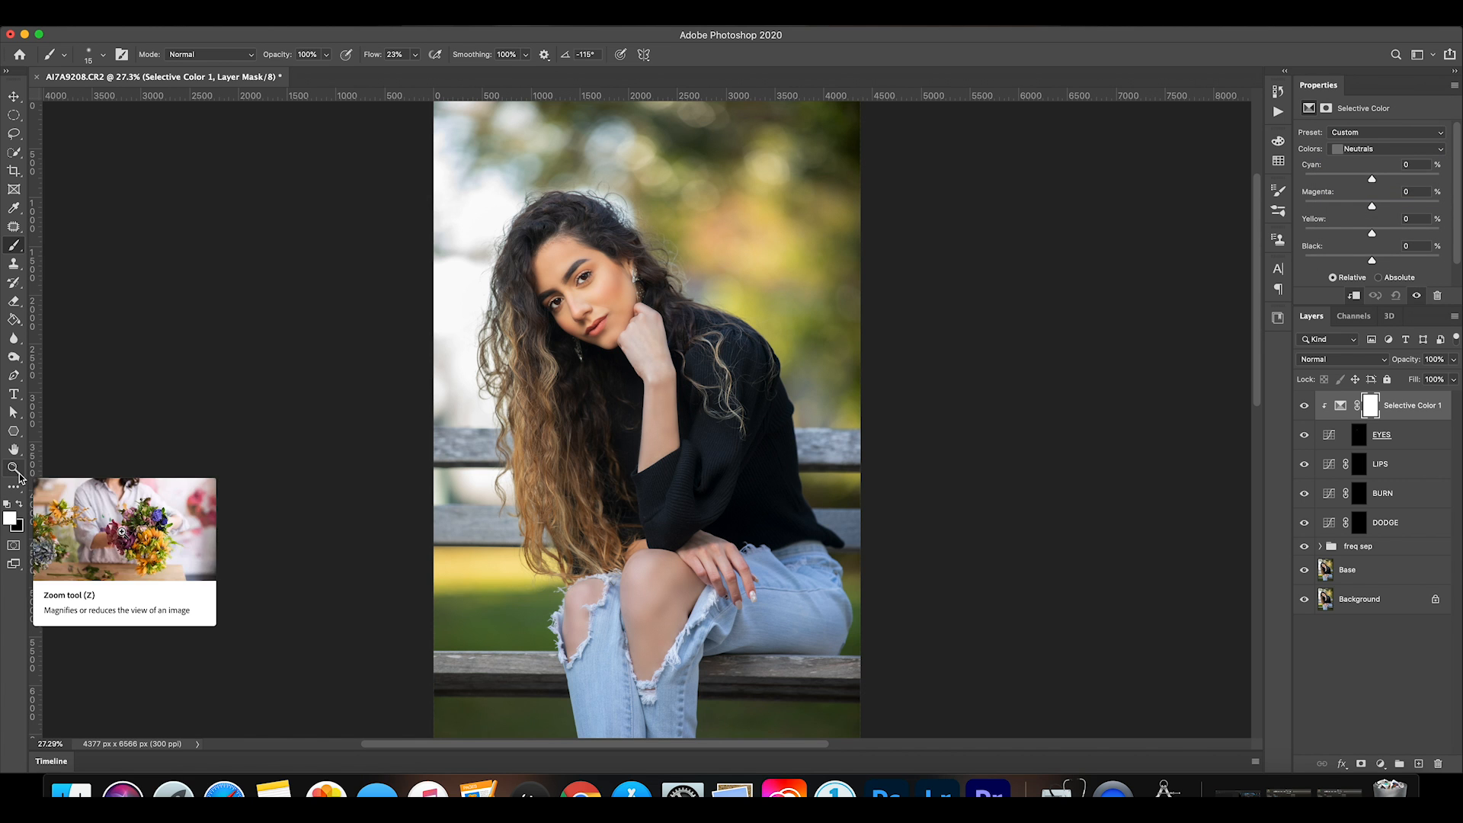
Zoom in on the face and compare it with the Selective Color layer hidden and shown.
left_click(14, 468)
left_click_drag(591, 267, 745, 299)
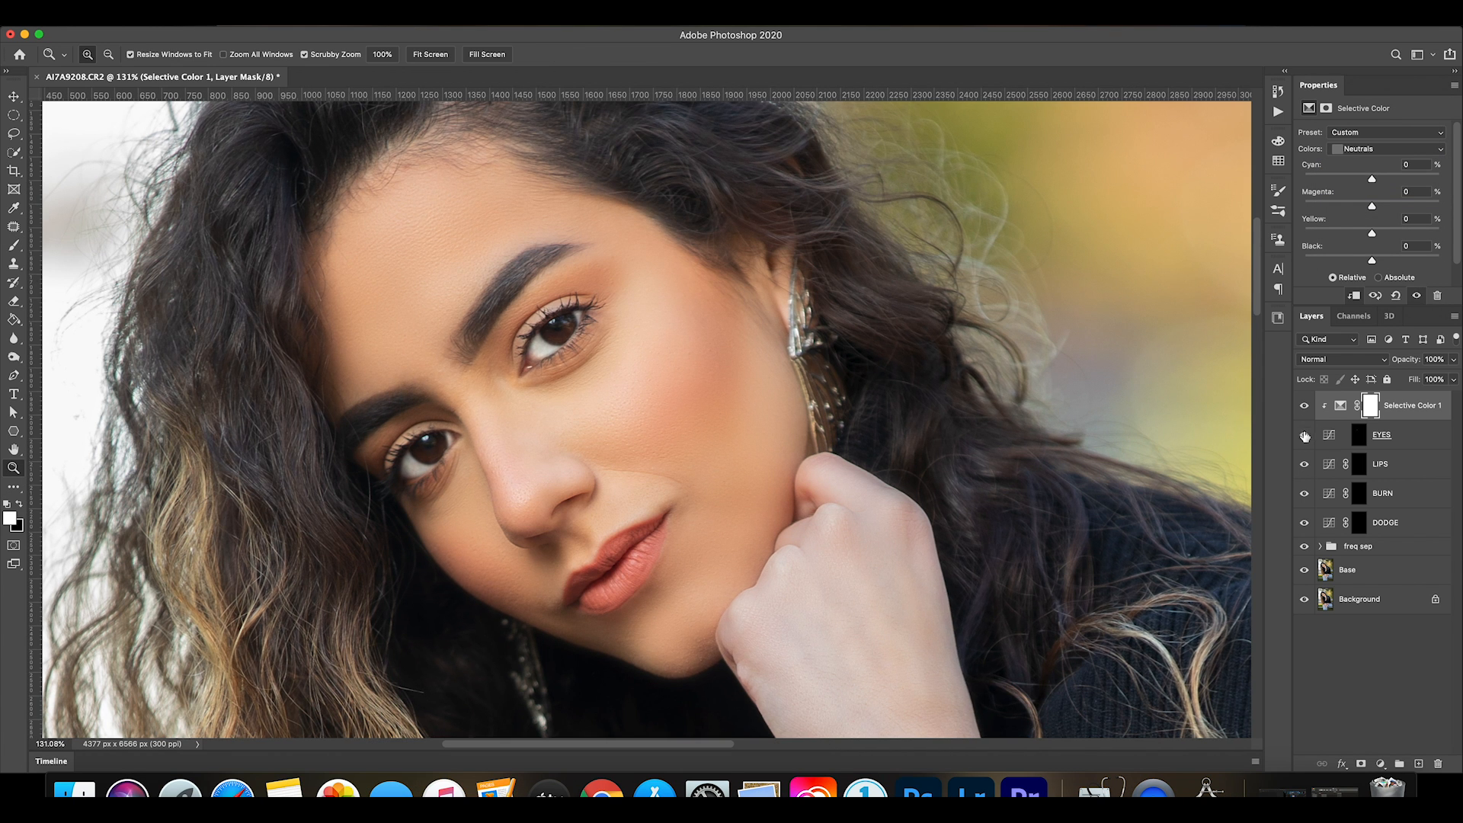
left_click(1305, 406)
left_click(1306, 407)
Set the Black value of the Neutrals range to -48% in the Selective Color adjustment.
left_click(1340, 409)
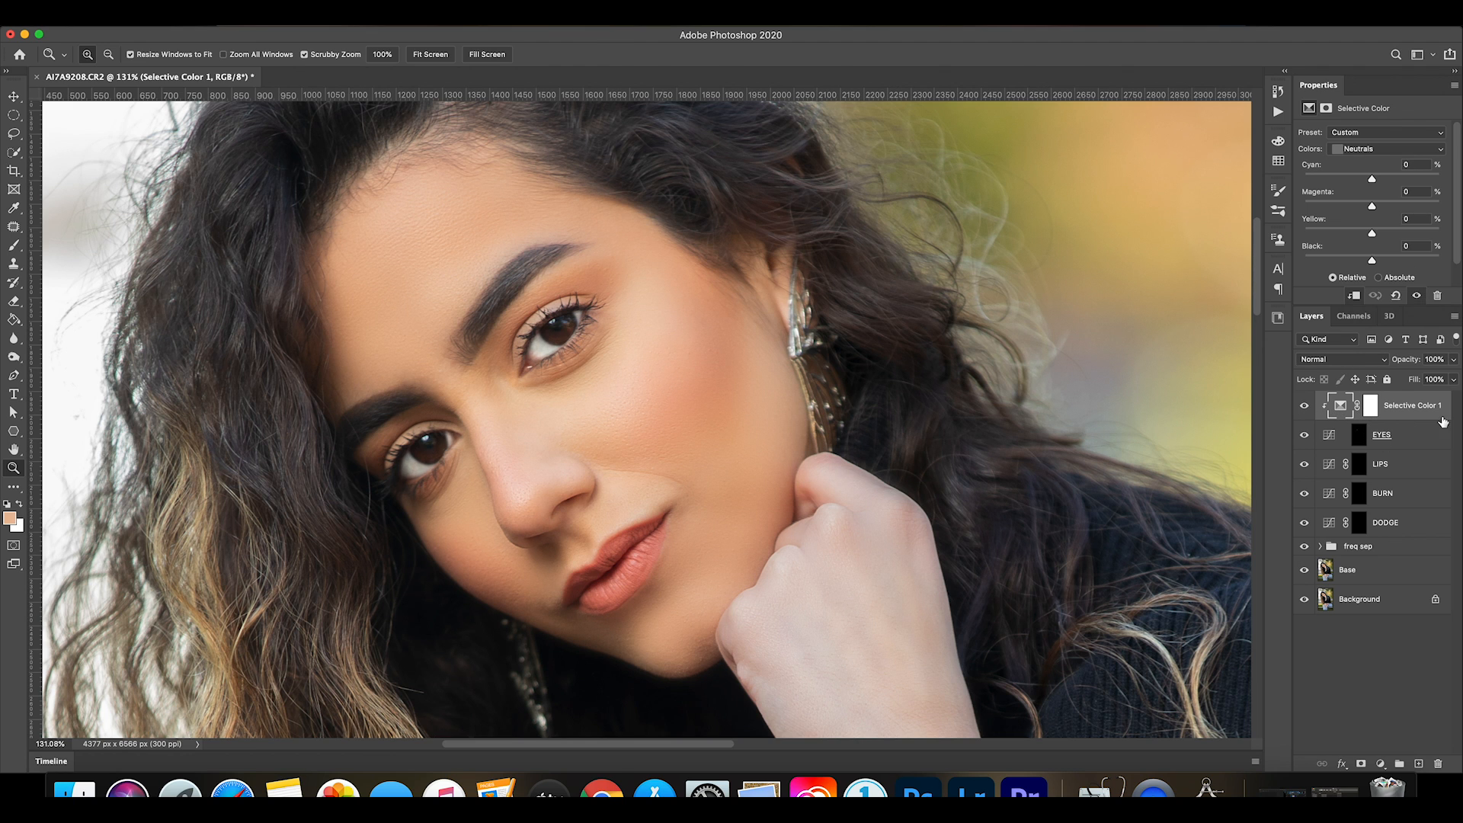
left_click(1351, 150)
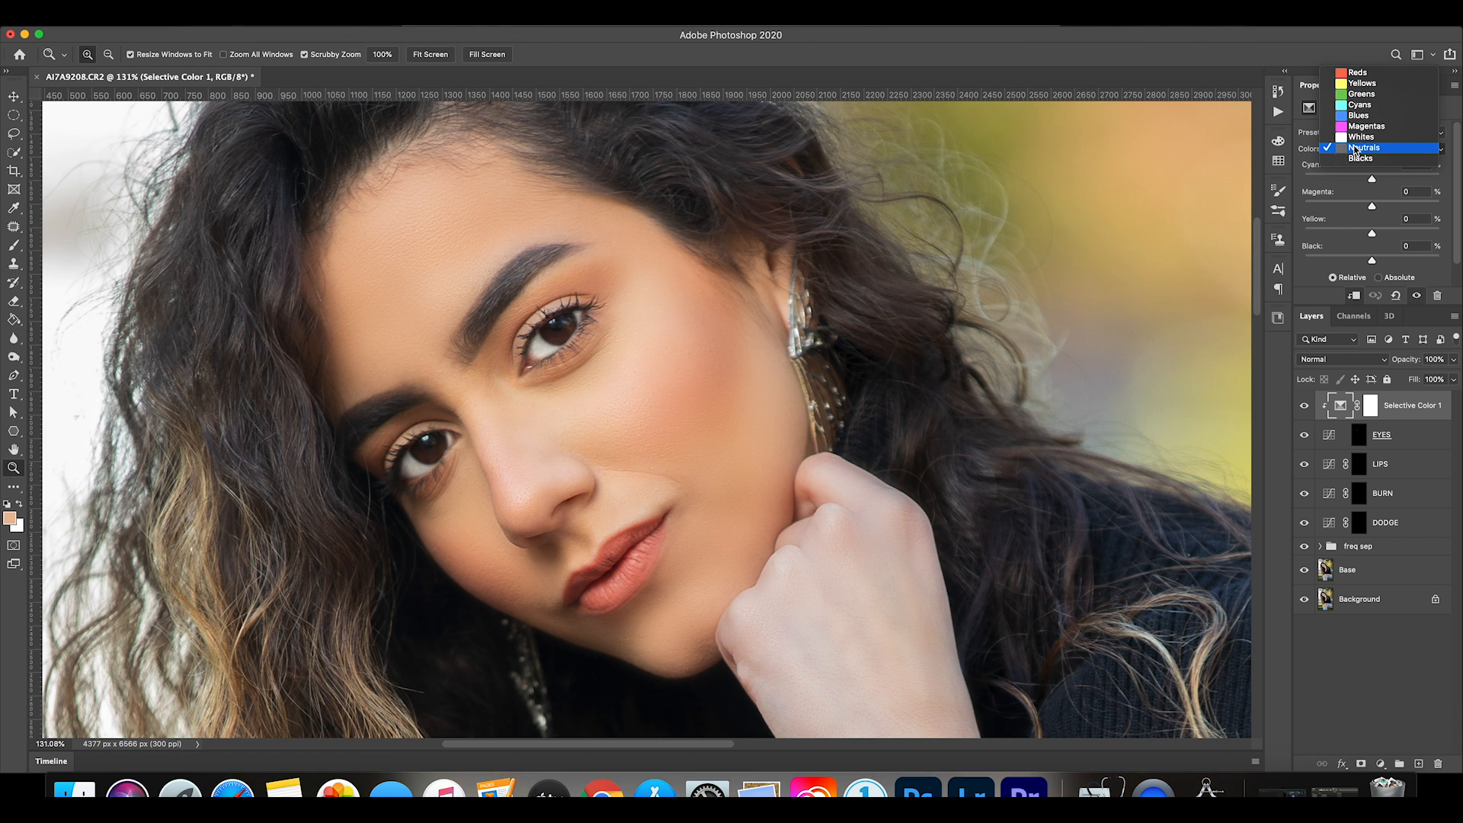
left_click(1356, 148)
left_click_drag(1370, 261, 1340, 264)
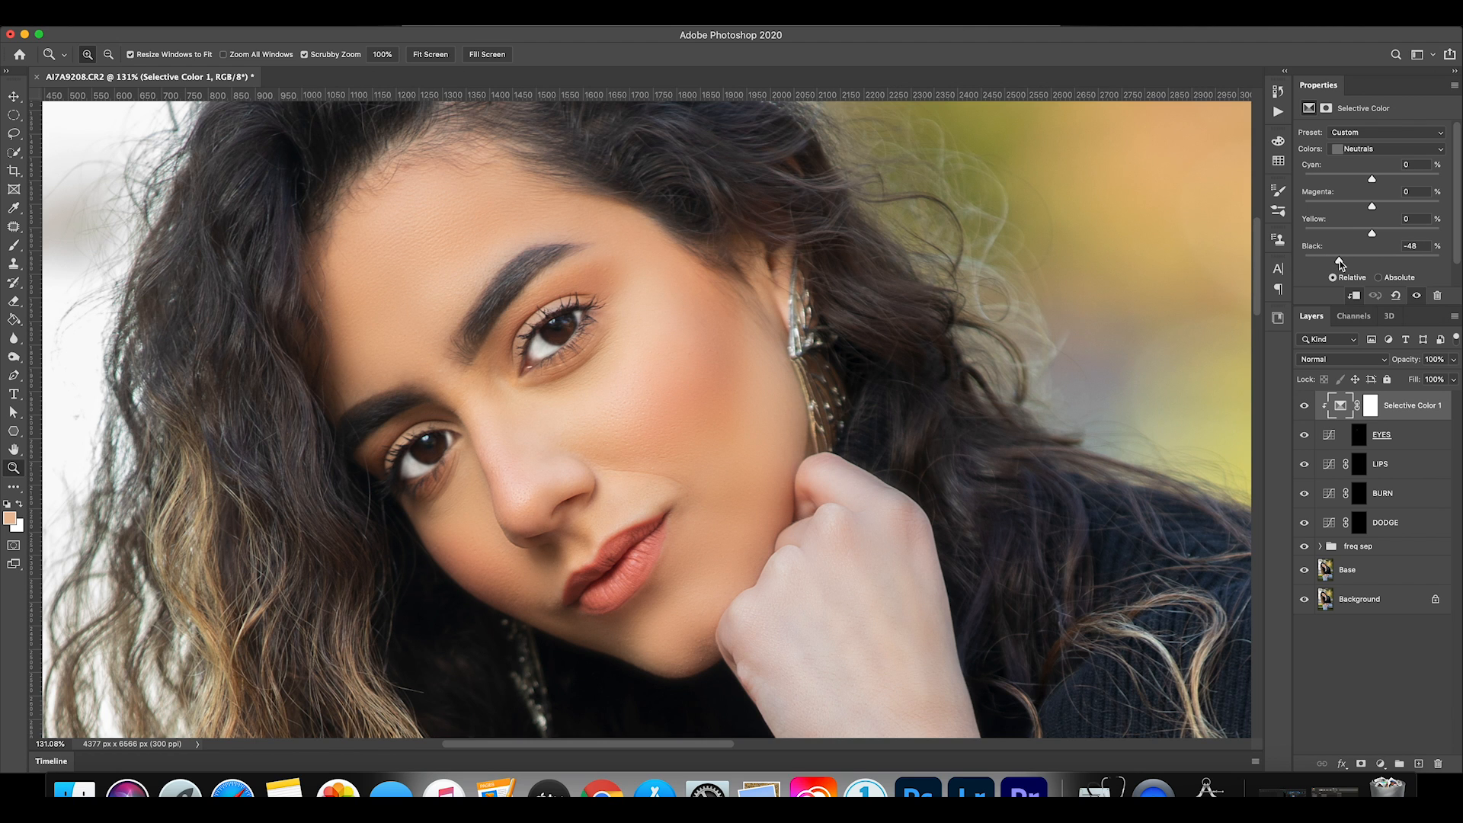
View the whole portrait and compare it with the Selective Color adjustment hidden and shown.
key("super+0")
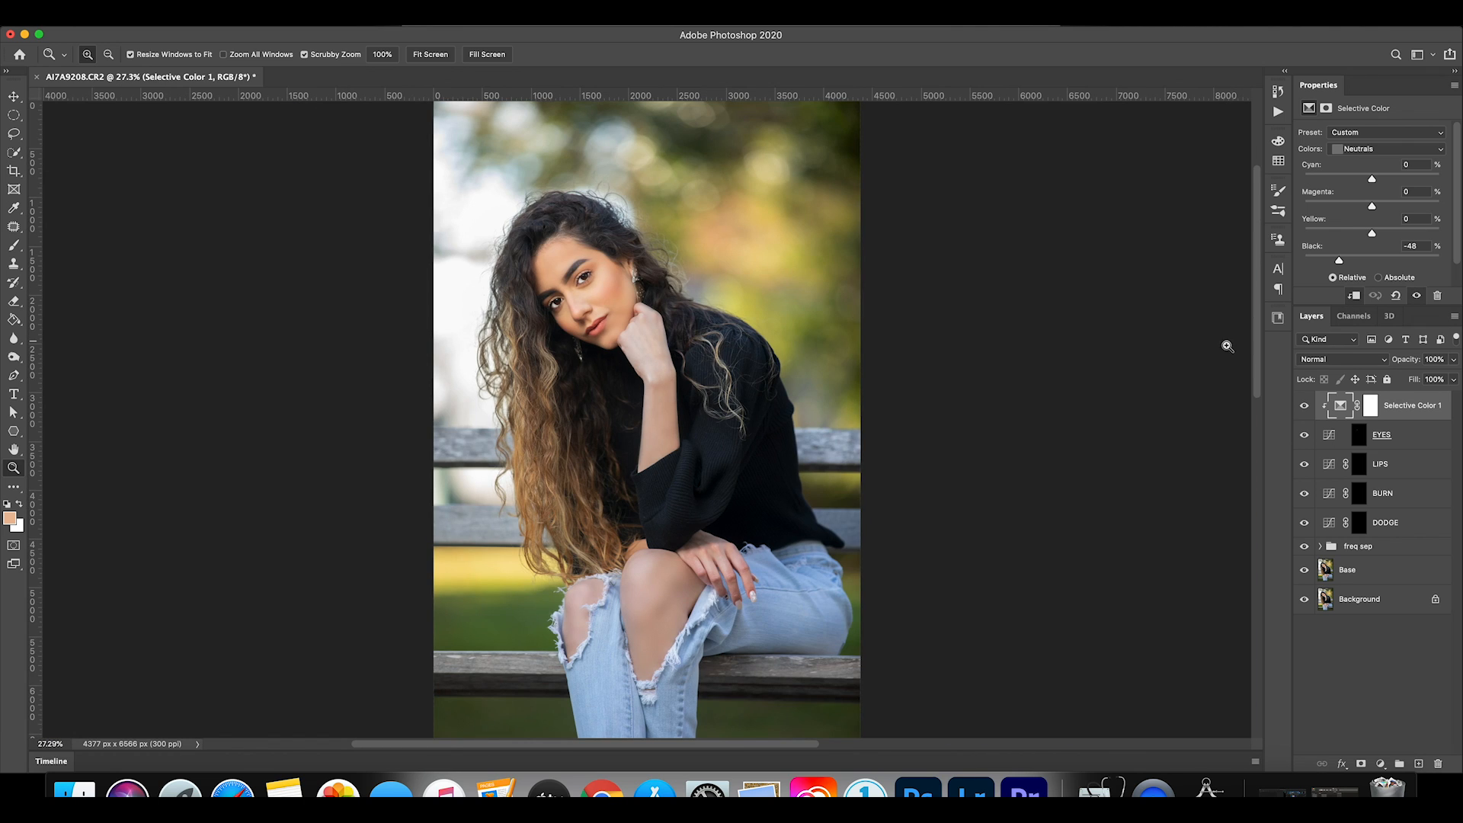
left_click(1305, 406)
left_click(1305, 407)
left_click(1305, 407)
left_click(1305, 407)
Reduce the EYES layer's opacity to 67%.
left_click(1429, 439)
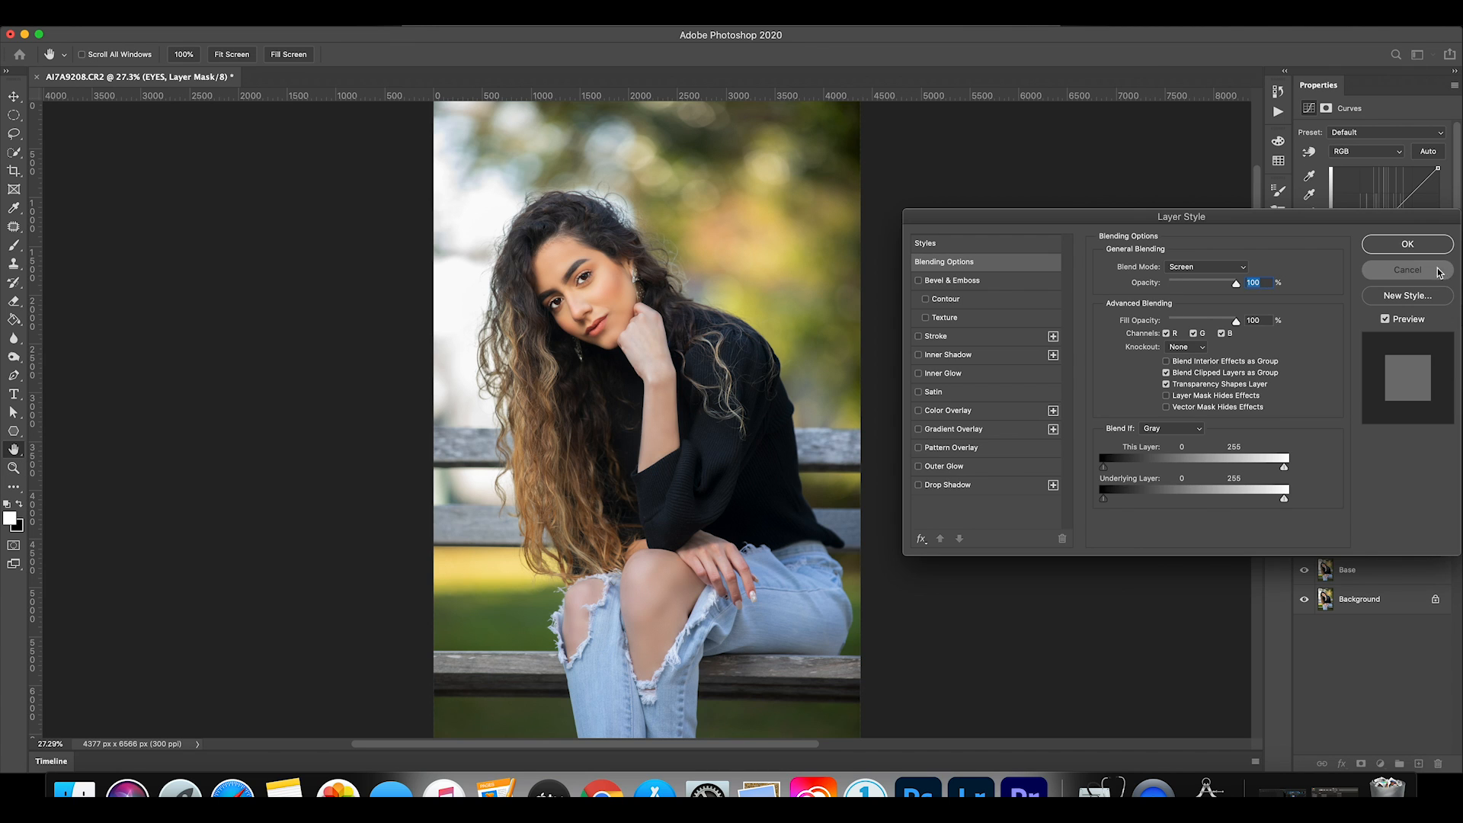
key("Escape")
left_click(1455, 360)
left_click_drag(1452, 379, 1431, 384)
Compare the portrait with the reduced-opacity EYES layer hidden and shown.
left_click(1304, 439)
left_click(1304, 439)
left_click(1304, 439)
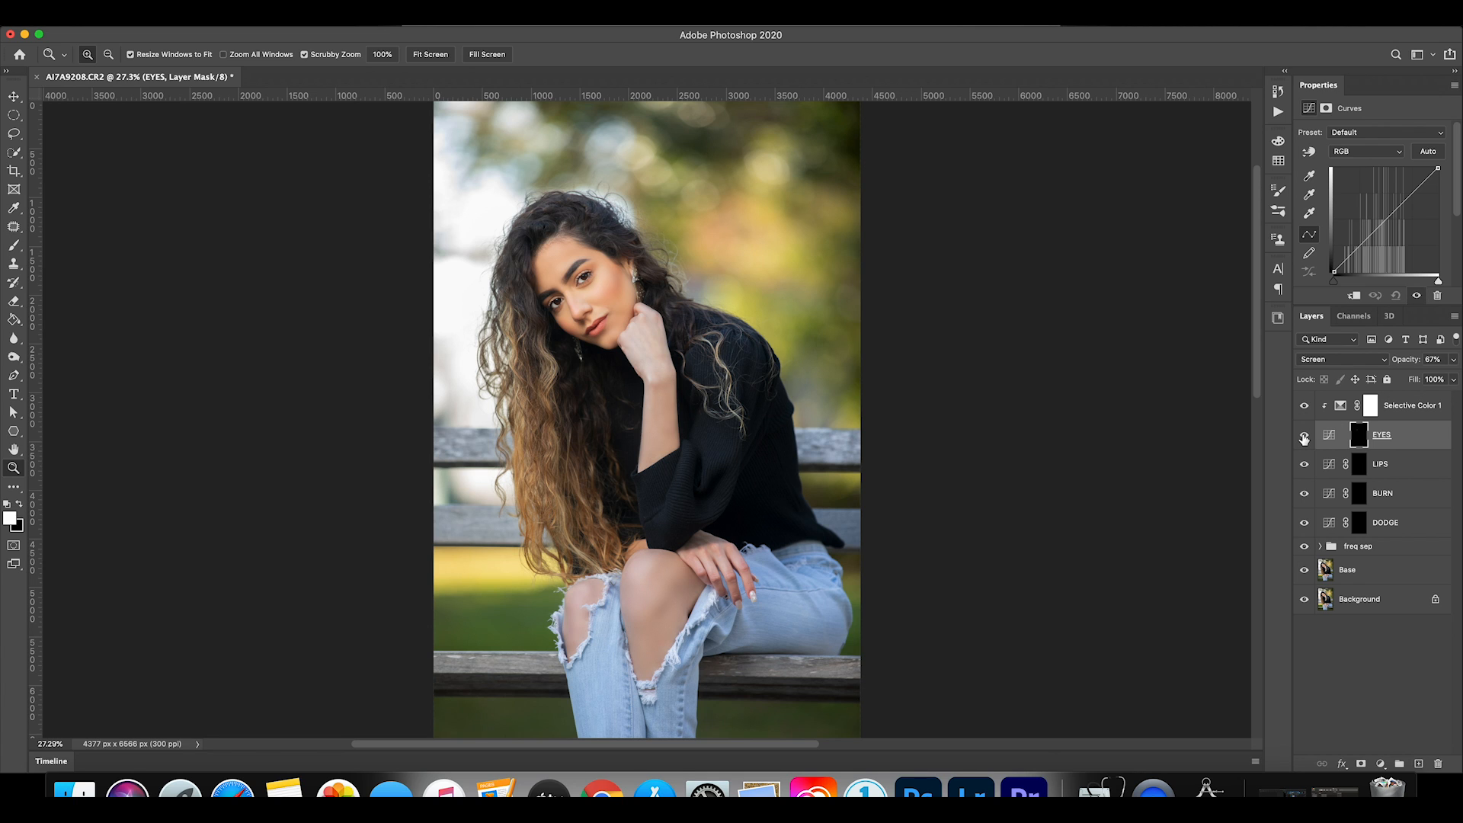
Paint black on the EYES layer mask over the eye nearer the hair with a soft 49 px brush at 11% flow.
left_click(1360, 437)
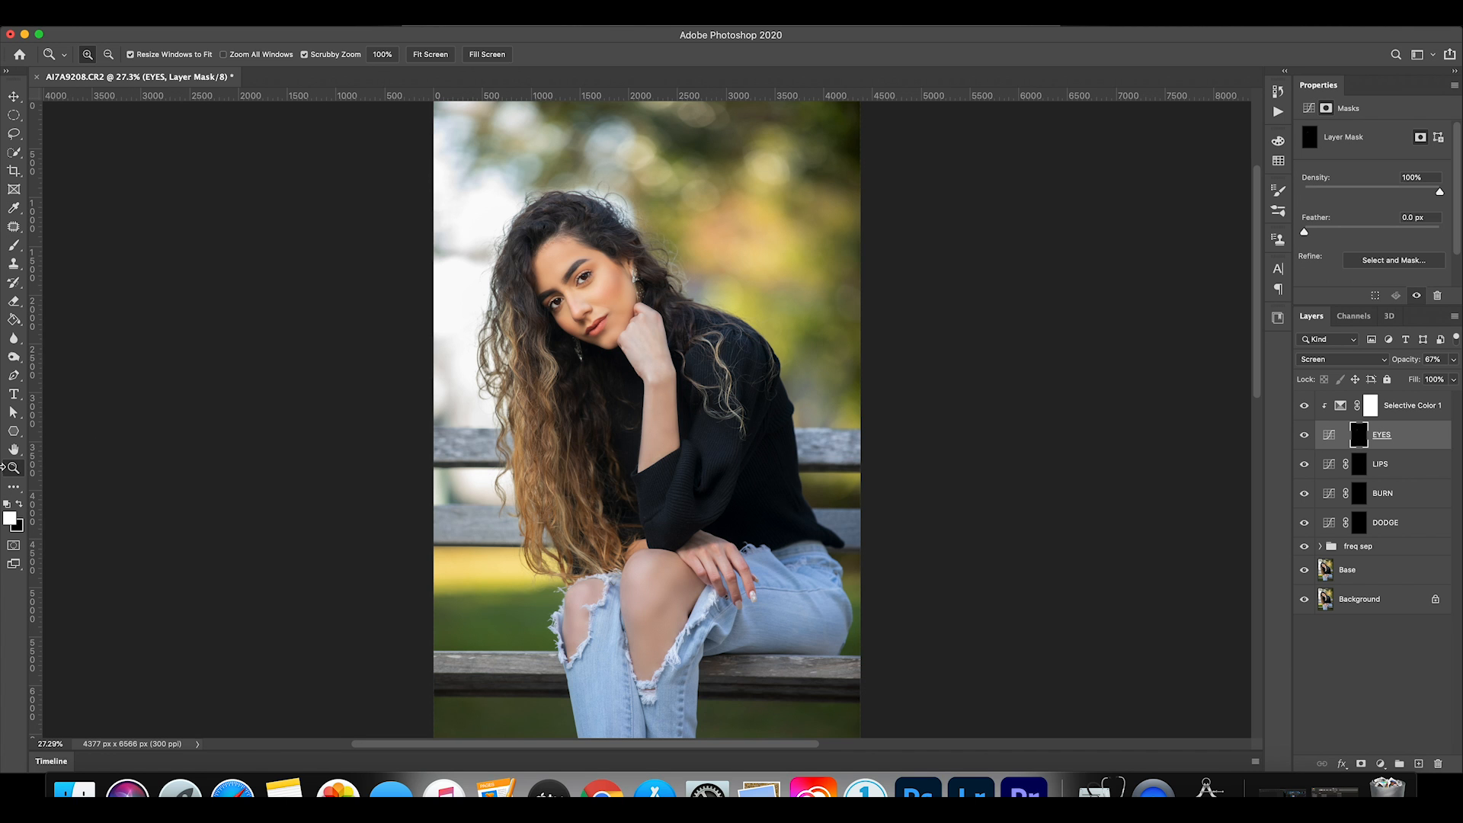
left_click_drag(576, 283, 665, 289)
left_click(17, 244)
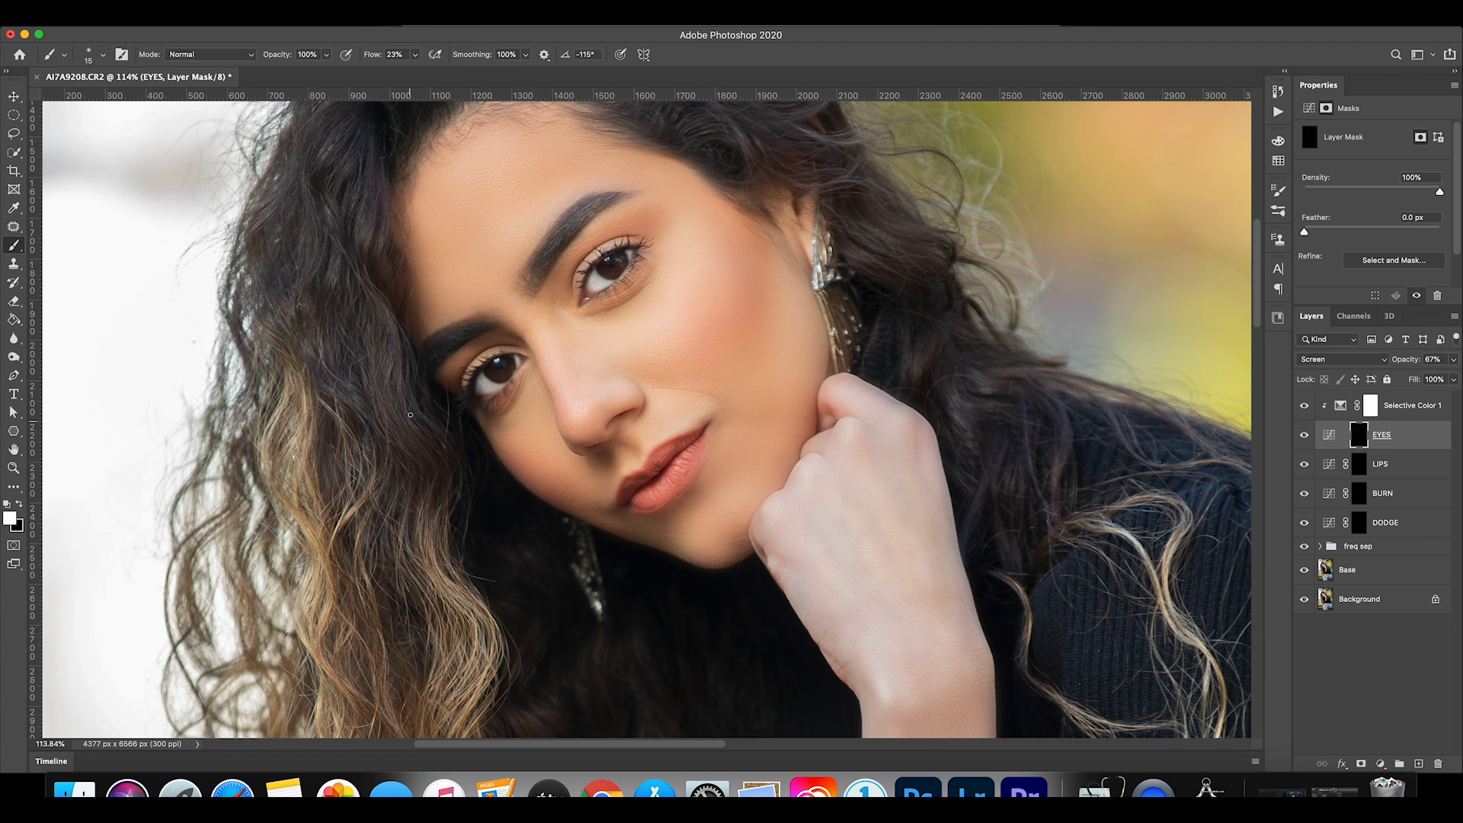
left_click(415, 54)
left_click_drag(417, 72, 418, 71)
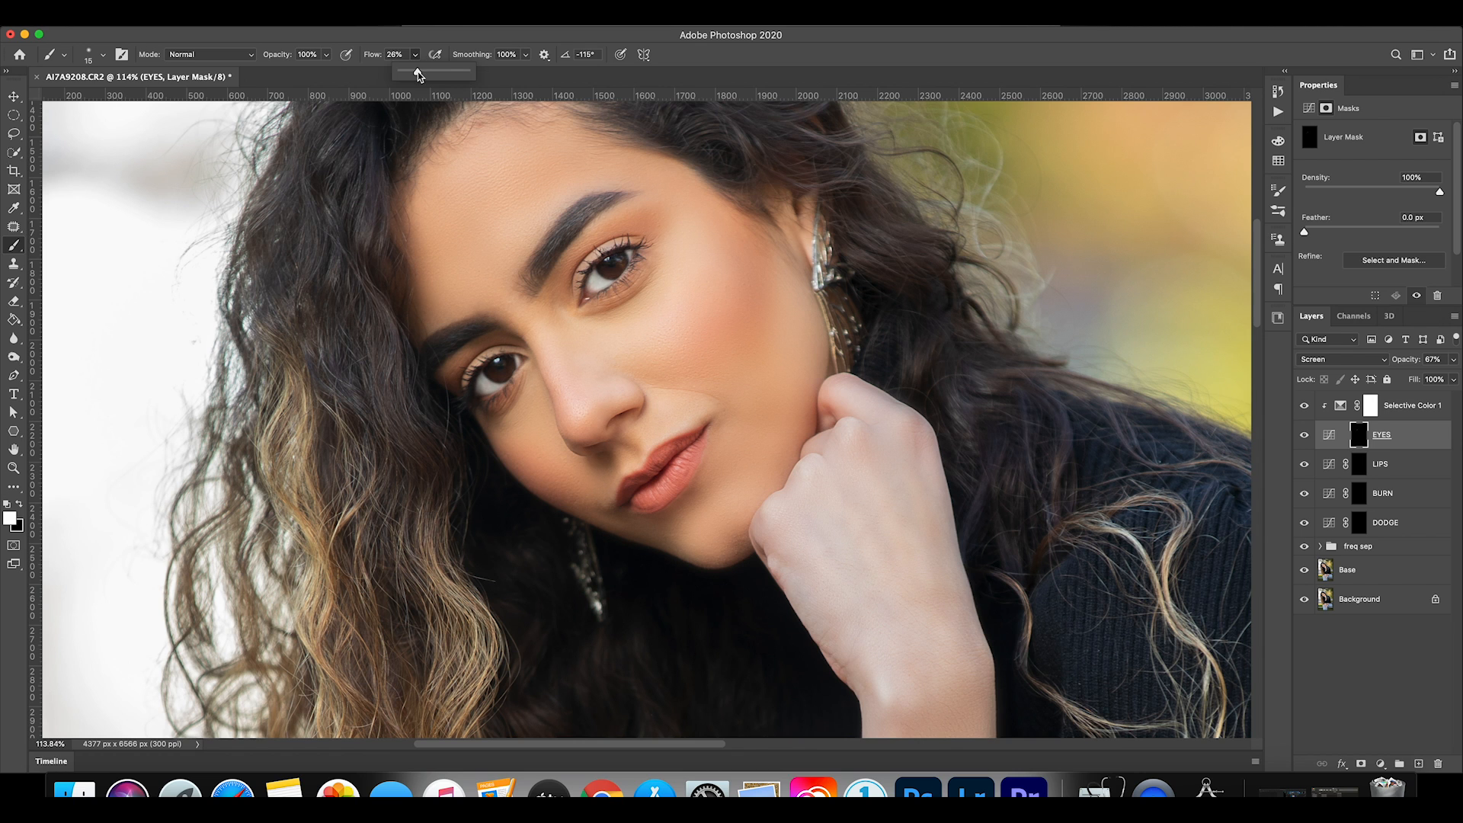
left_click(88, 55)
left_click(96, 99)
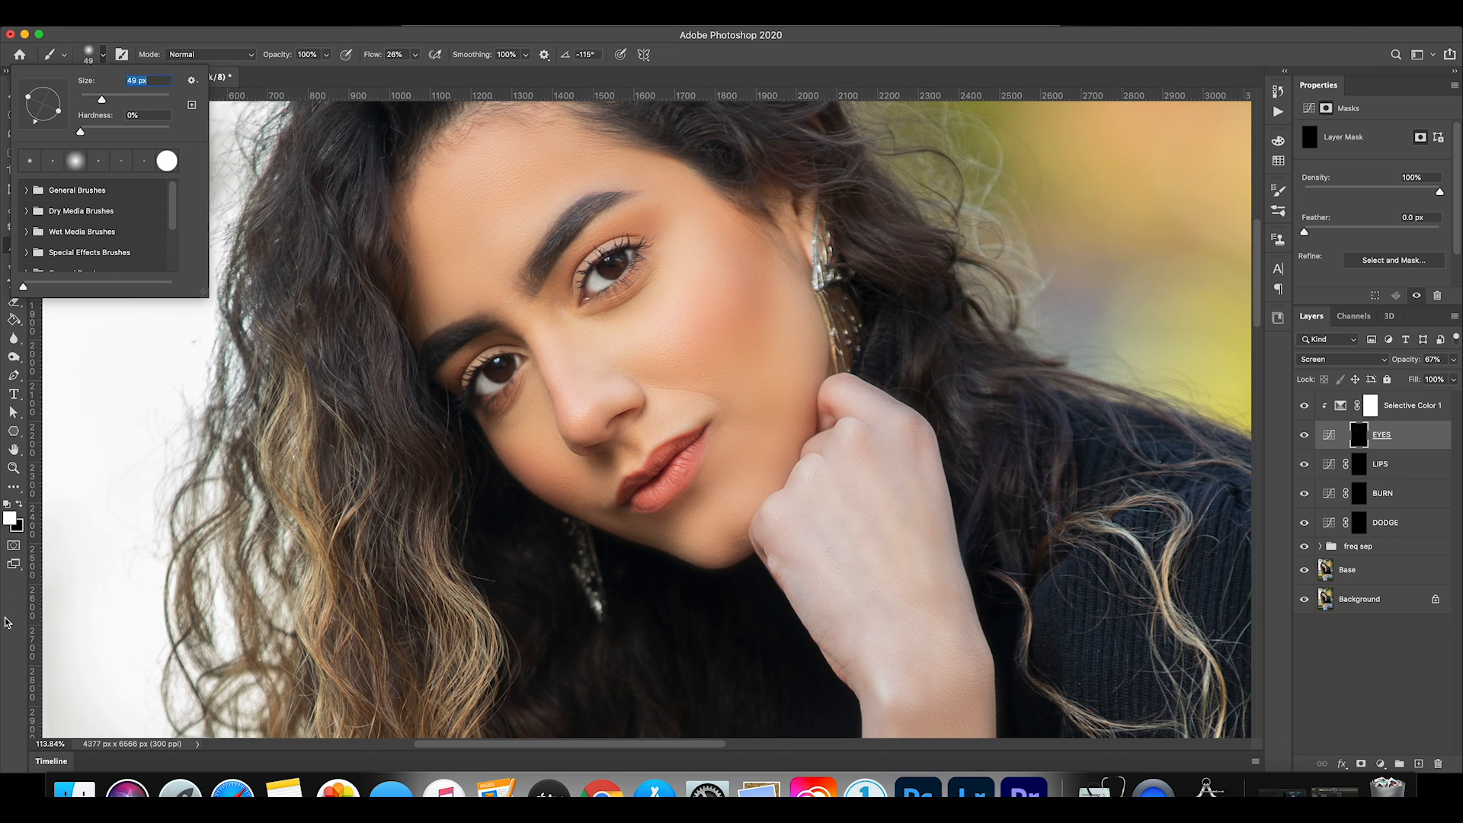
left_click(20, 504)
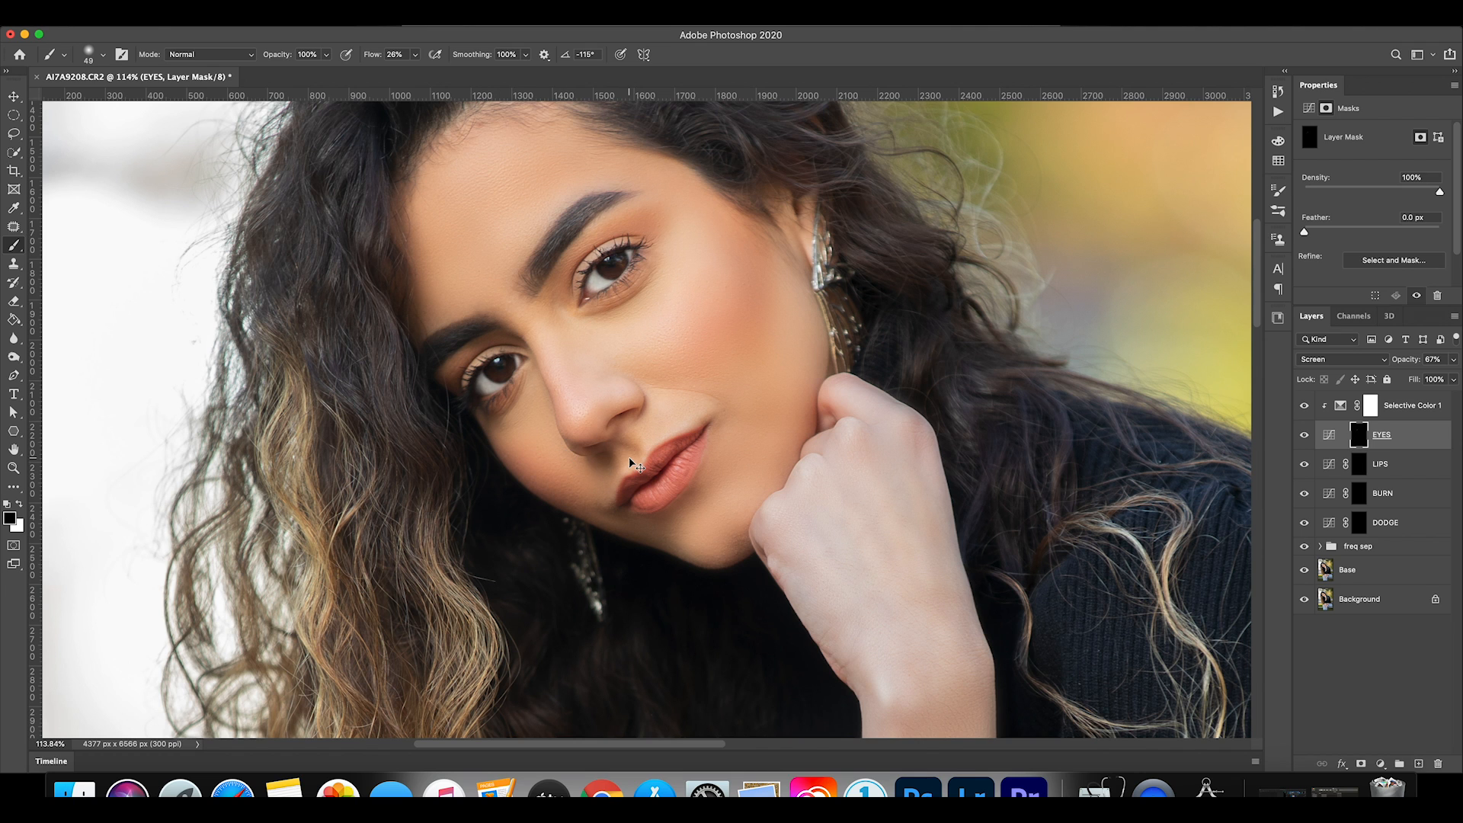
left_click_drag(416, 54, 406, 71)
left_click(476, 396)
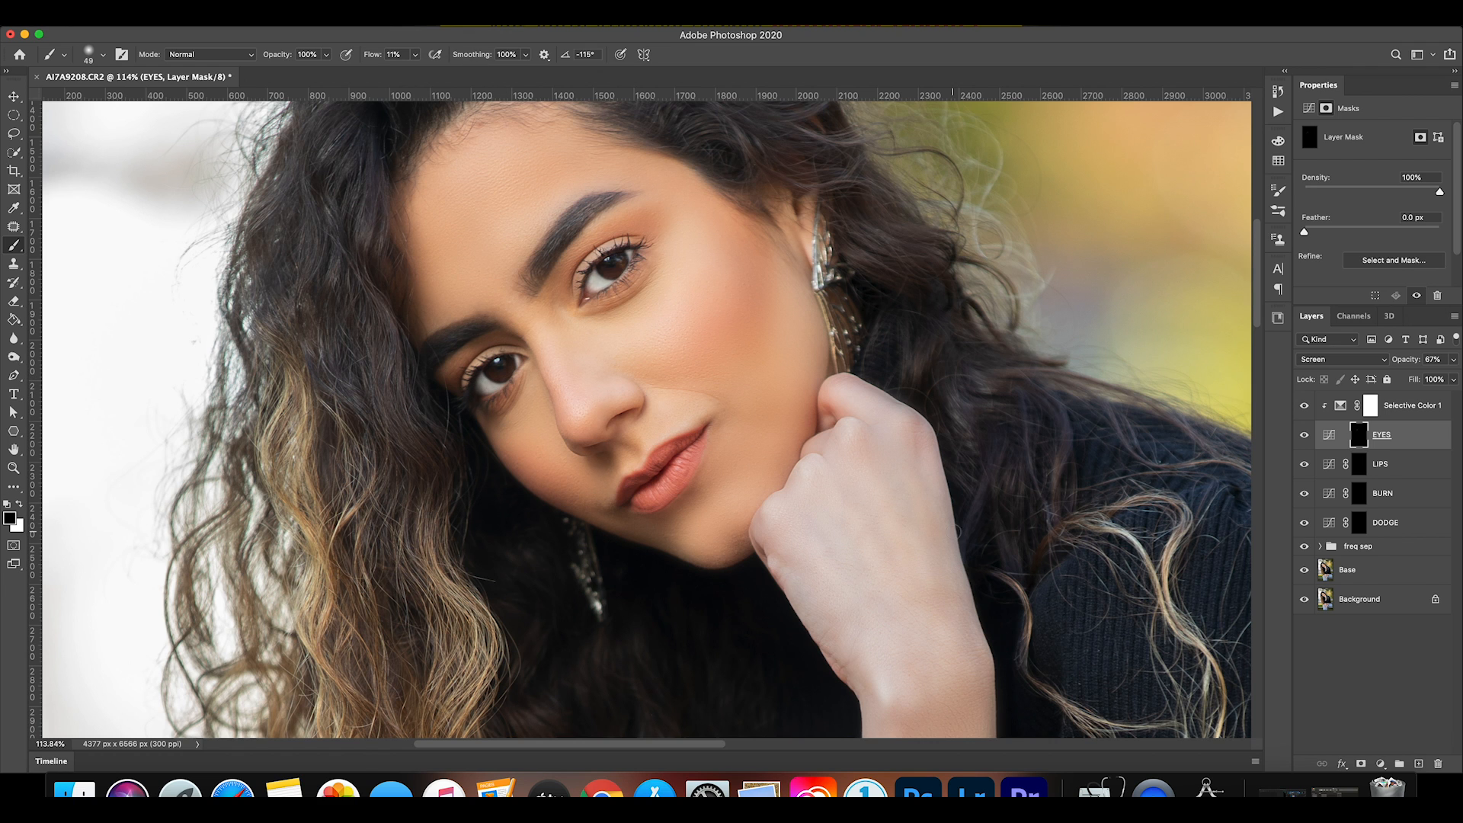
Compare the face with the EYES layer hidden and shown.
left_click(1301, 439)
left_click(1301, 438)
left_click(1301, 439)
left_click(1301, 438)
left_click(1301, 438)
left_click(1301, 438)
Paint white on the EYES mask over the iris nearer the hair with an 11 px brush at 14% hardness and 47% flow.
left_click(14, 468)
left_click_drag(559, 276, 712, 228)
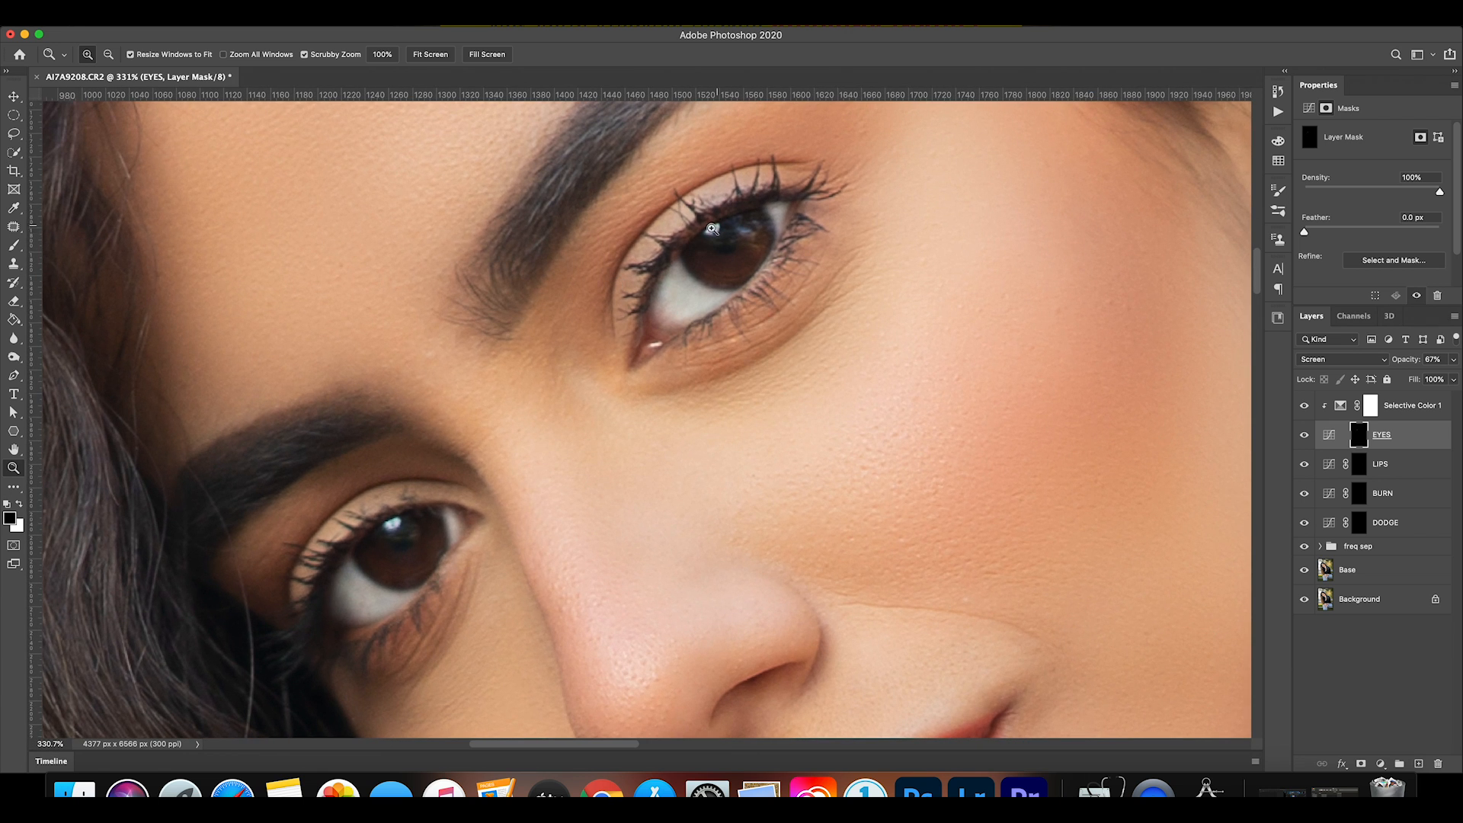
left_click(18, 505)
left_click(14, 245)
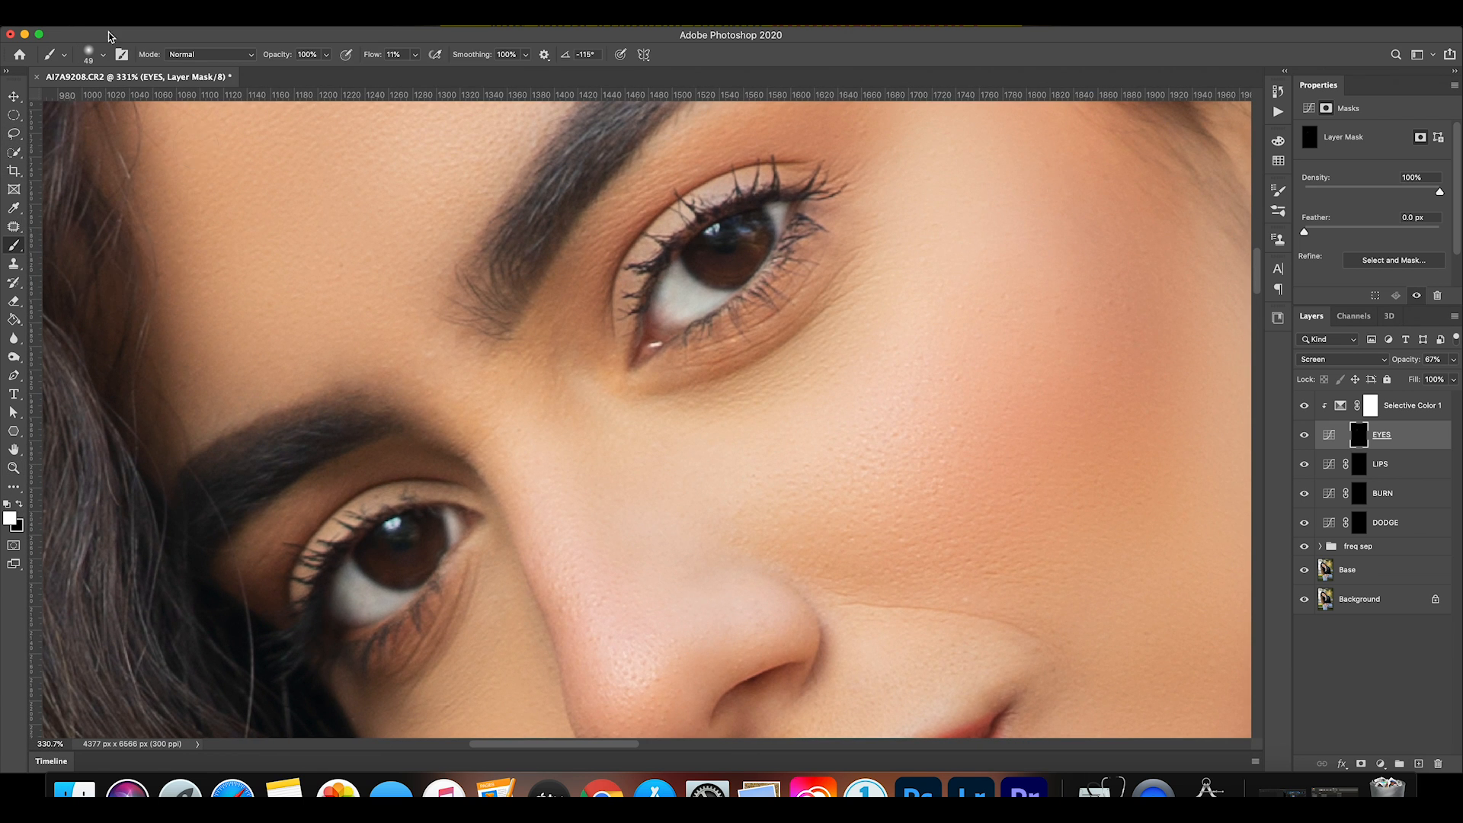
left_click(101, 55)
left_click_drag(81, 131, 88, 99)
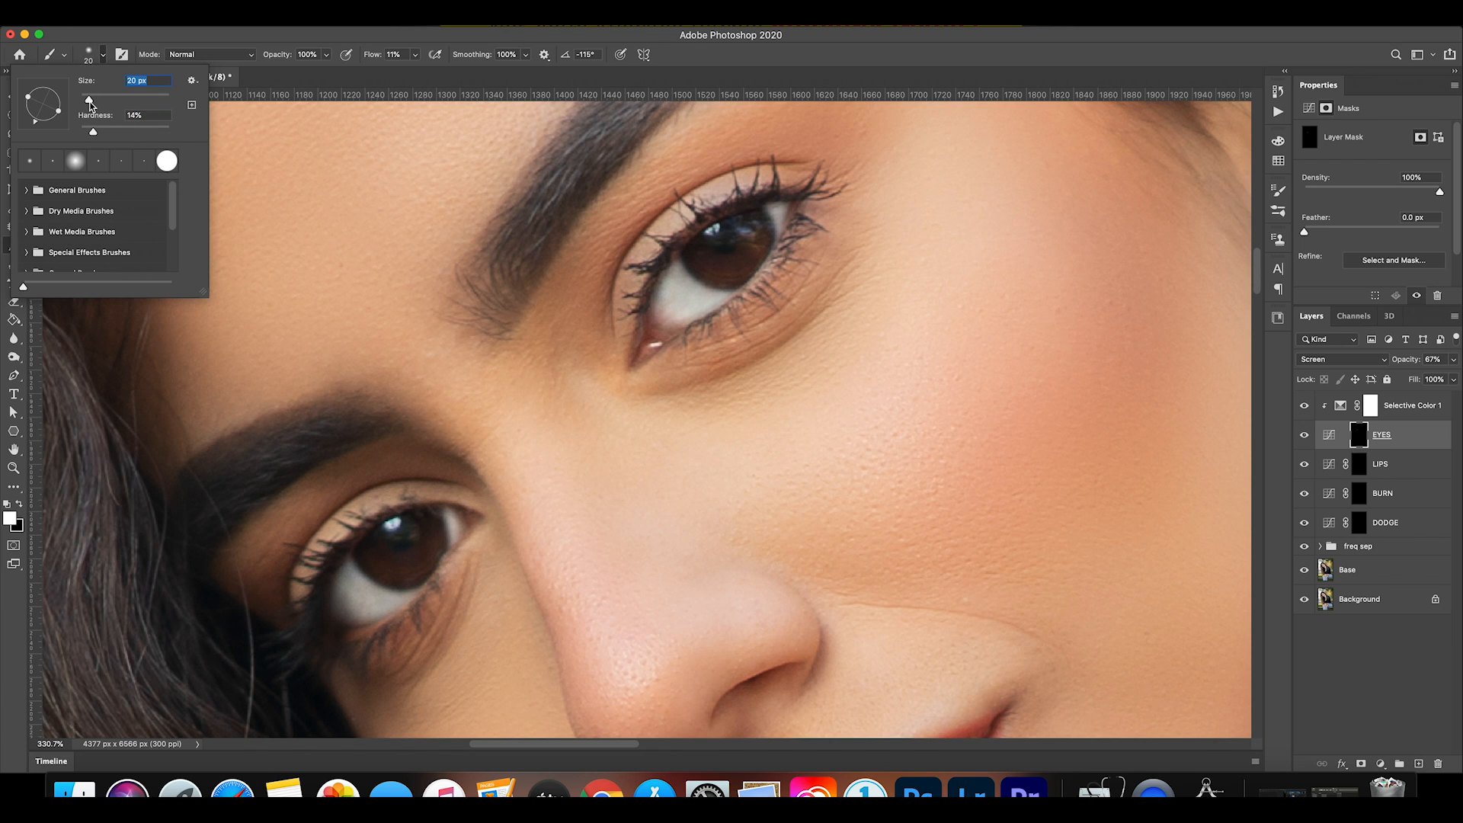
left_click_drag(88, 101, 86, 100)
key("Return")
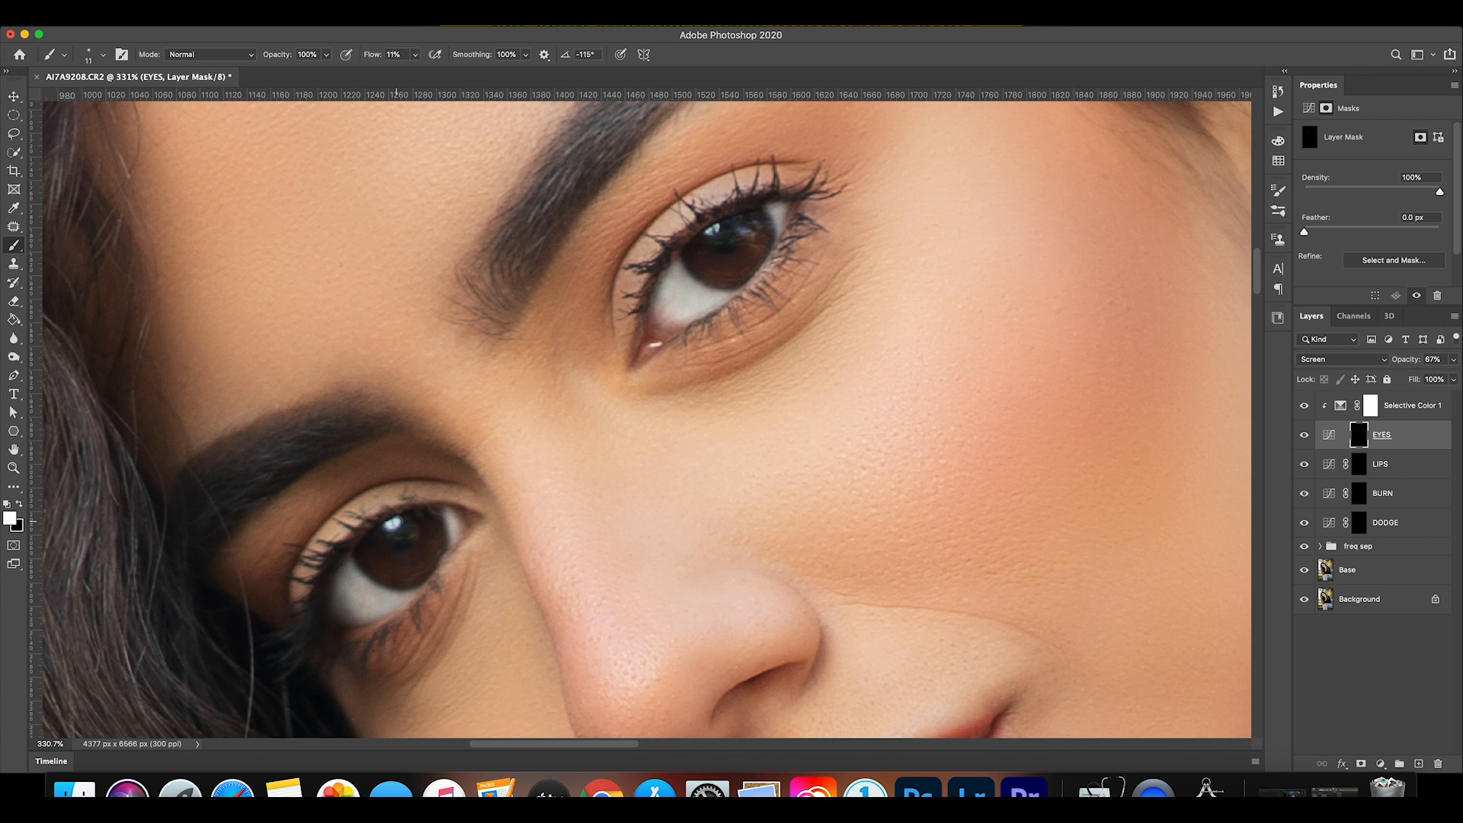
left_click_drag(416, 54, 459, 98)
left_click(392, 524)
Check the eye close-up with the EYES layer hidden and shown.
left_click(1305, 436)
left_click(1306, 436)
left_click(1305, 436)
left_click(1305, 436)
Brighten both irises on the EYES mask with a 22 px white brush at 0% hardness and 4% flow.
left_click(103, 54)
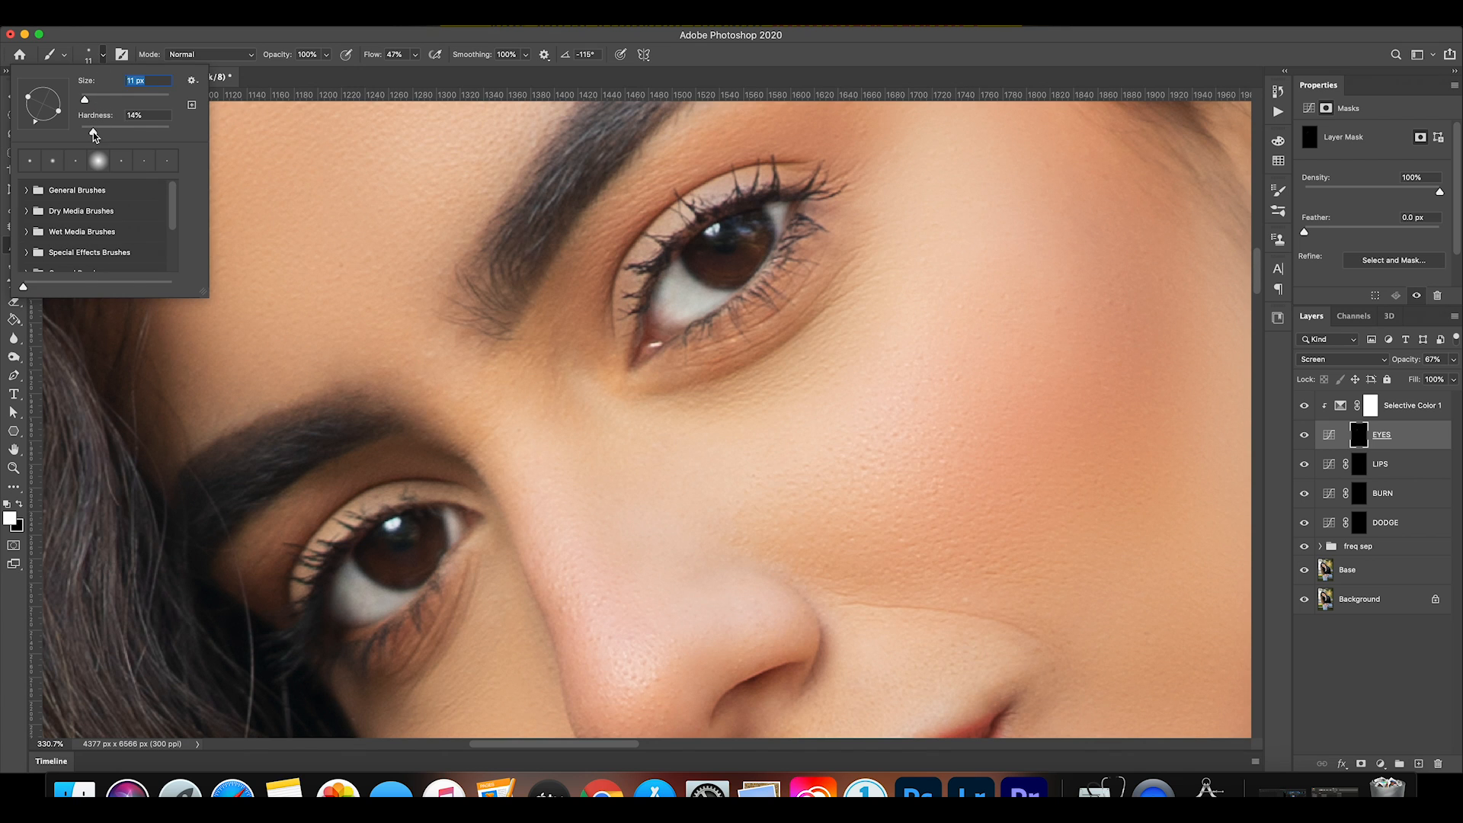
left_click_drag(90, 131, 88, 131)
left_click_drag(90, 131, 89, 97)
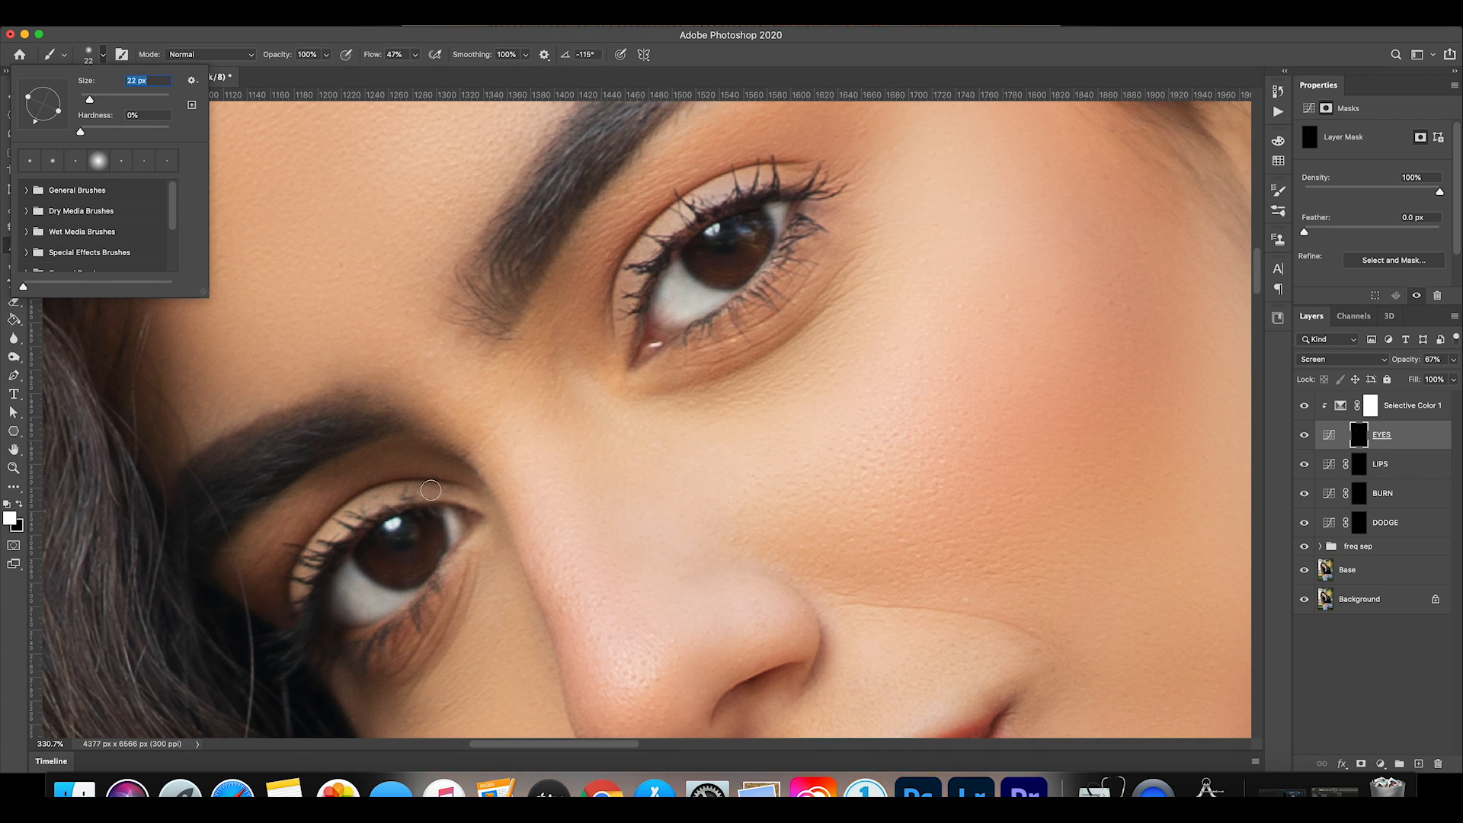
left_click(417, 55)
left_click_drag(402, 72, 387, 71)
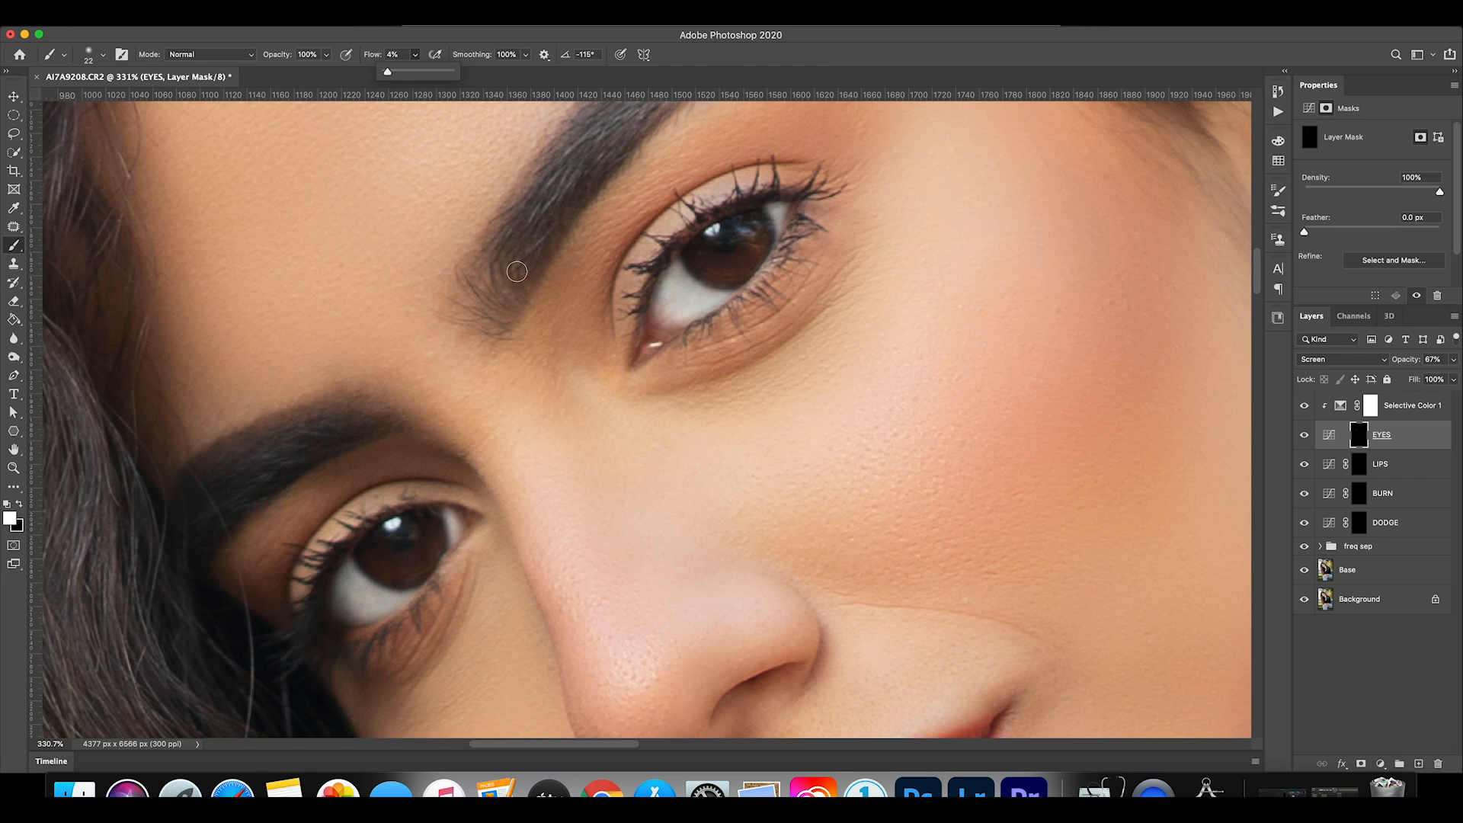
left_click(382, 562)
mouse_move(432, 523)
left_mouse_down()
mouse_move(420, 562)
mouse_move(393, 574)
mouse_move(363, 553)
mouse_move(425, 578)
mouse_move(436, 557)
left_mouse_up()
mouse_move(754, 241)
left_mouse_down()
mouse_move(749, 271)
mouse_move(705, 262)
mouse_move(746, 272)
mouse_move(764, 254)
mouse_move(757, 227)
mouse_move(753, 259)
mouse_move(696, 264)
mouse_move(757, 255)
mouse_move(761, 219)
left_mouse_up()
Compare the eyes with the EYES layer hidden and shown, both close up and in the whole portrait.
left_click(1304, 437)
left_click(1301, 439)
left_click(1298, 440)
left_click(1298, 439)
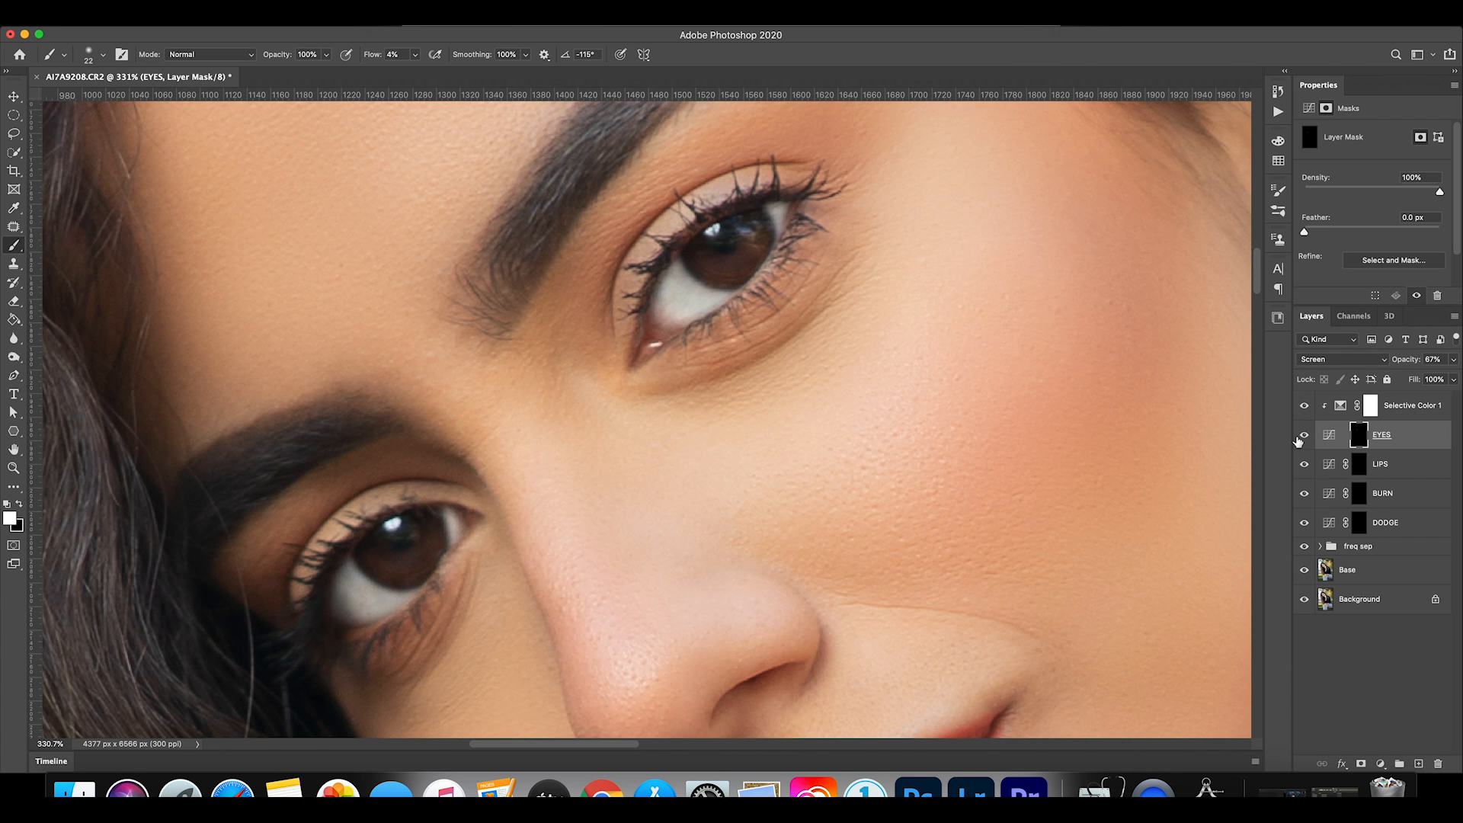
key("super+0")
left_click(1299, 440)
left_click(1299, 440)
left_click(1298, 439)
left_click(1299, 440)
Paint white along the outline of the upper and lower lips on the LIPS mask with a 22 px brush at 100% flow.
left_click(14, 468)
left_click_drag(560, 272, 689, 277)
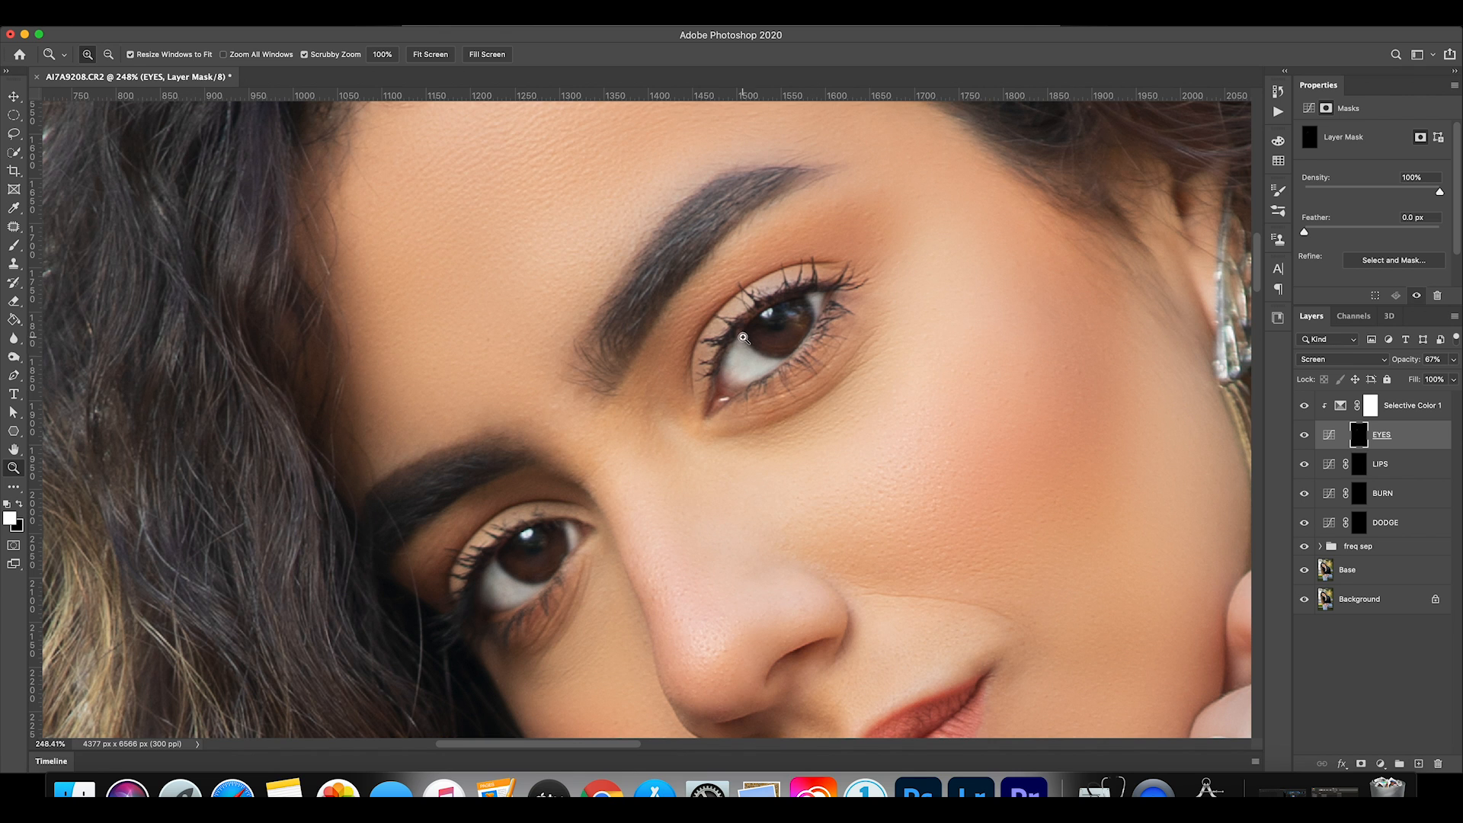
left_click(1363, 473)
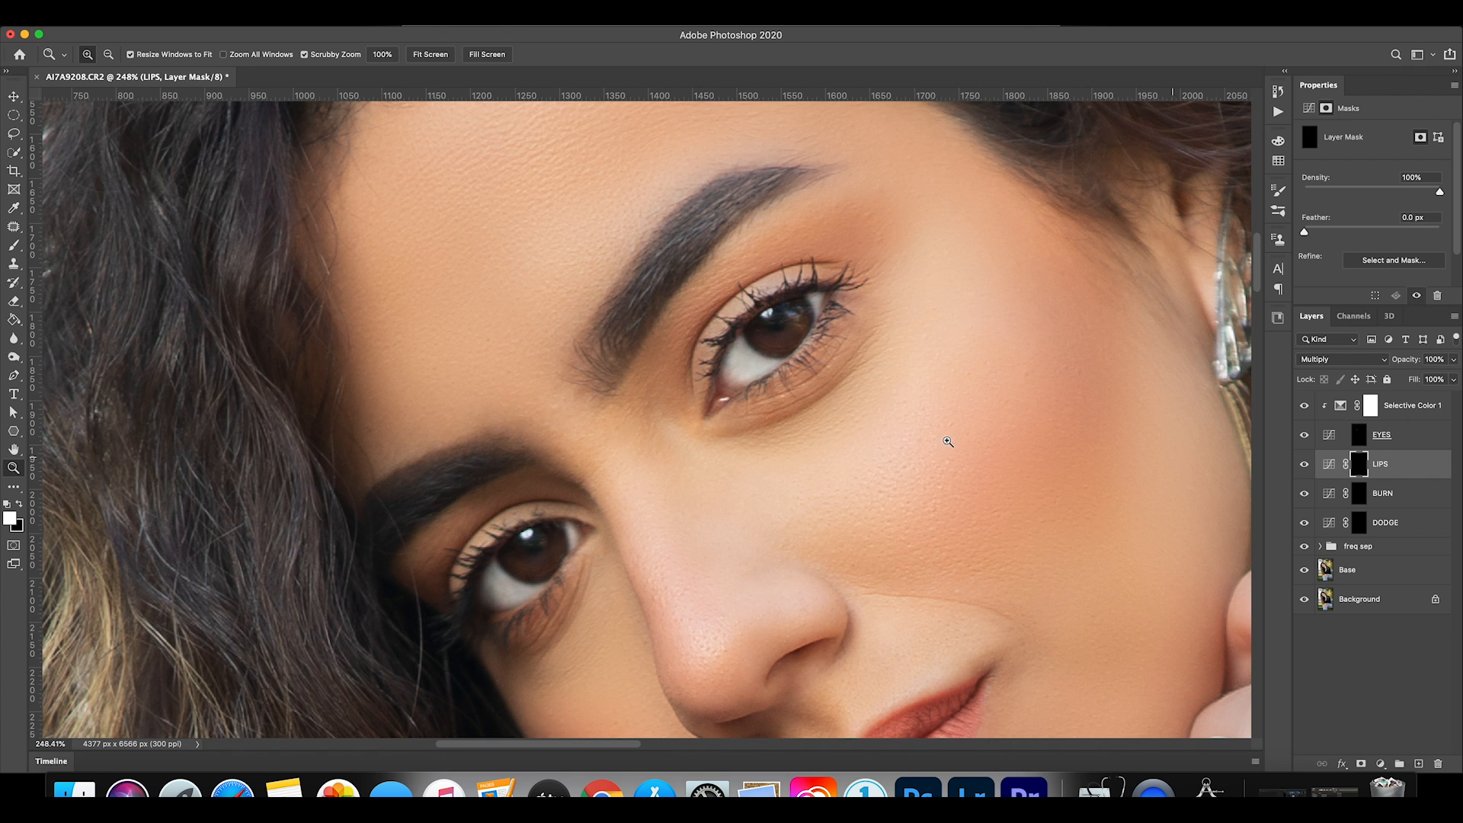
scroll(947, 434, "down", 5)
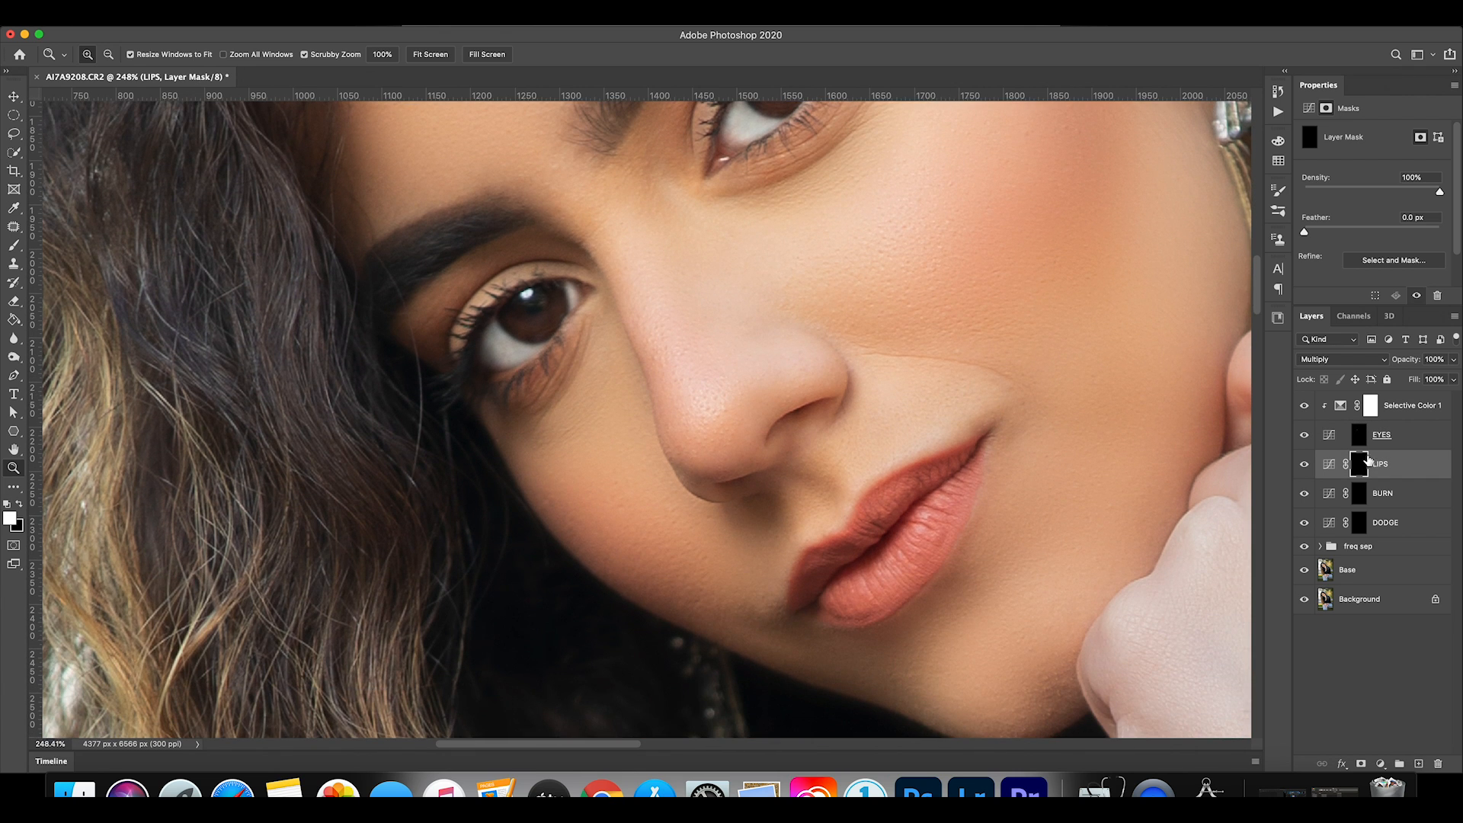
left_click(14, 245)
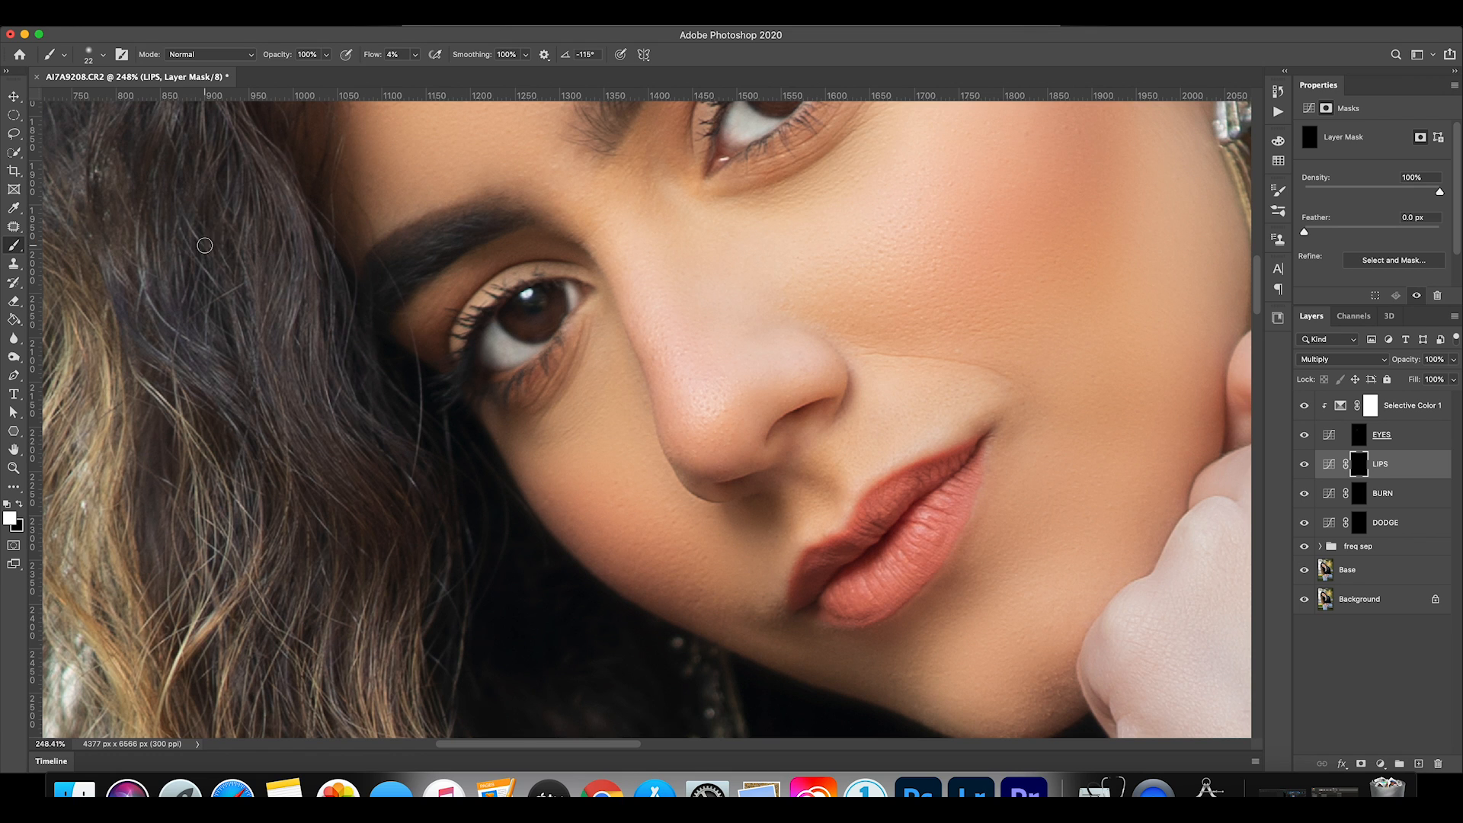
left_click(101, 55)
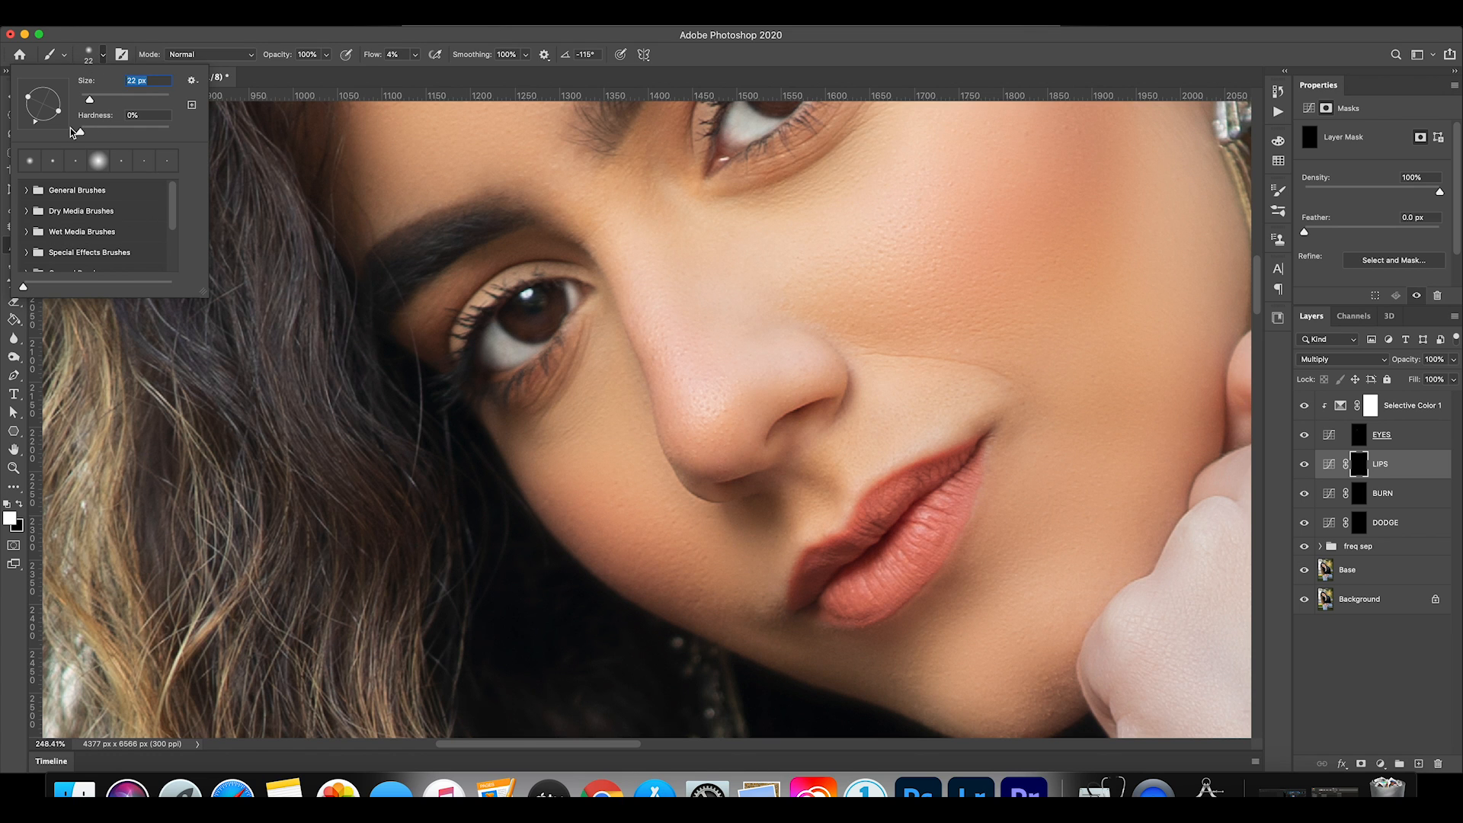
left_click(416, 54)
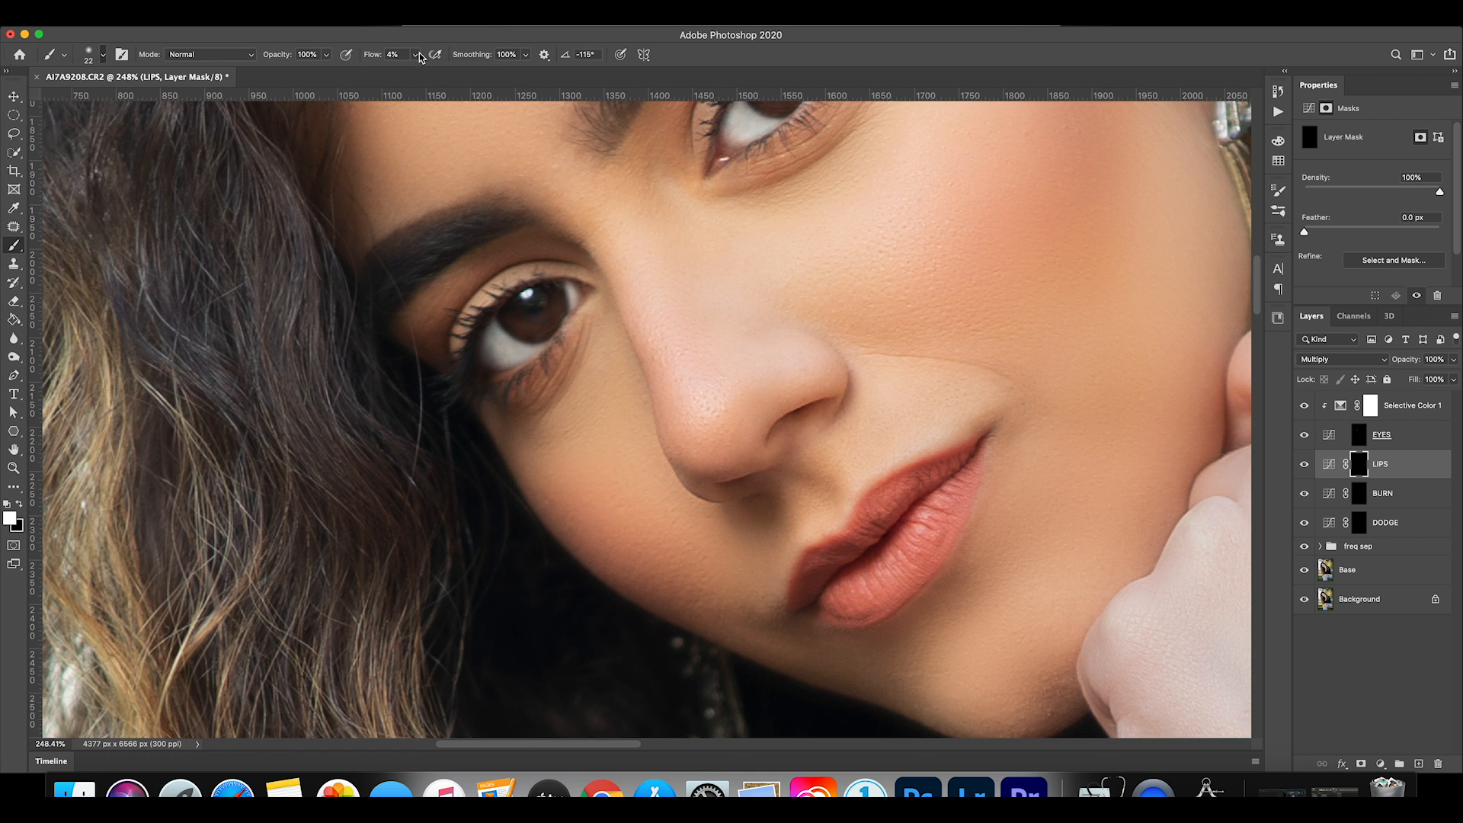
left_click_drag(412, 70, 658, 93)
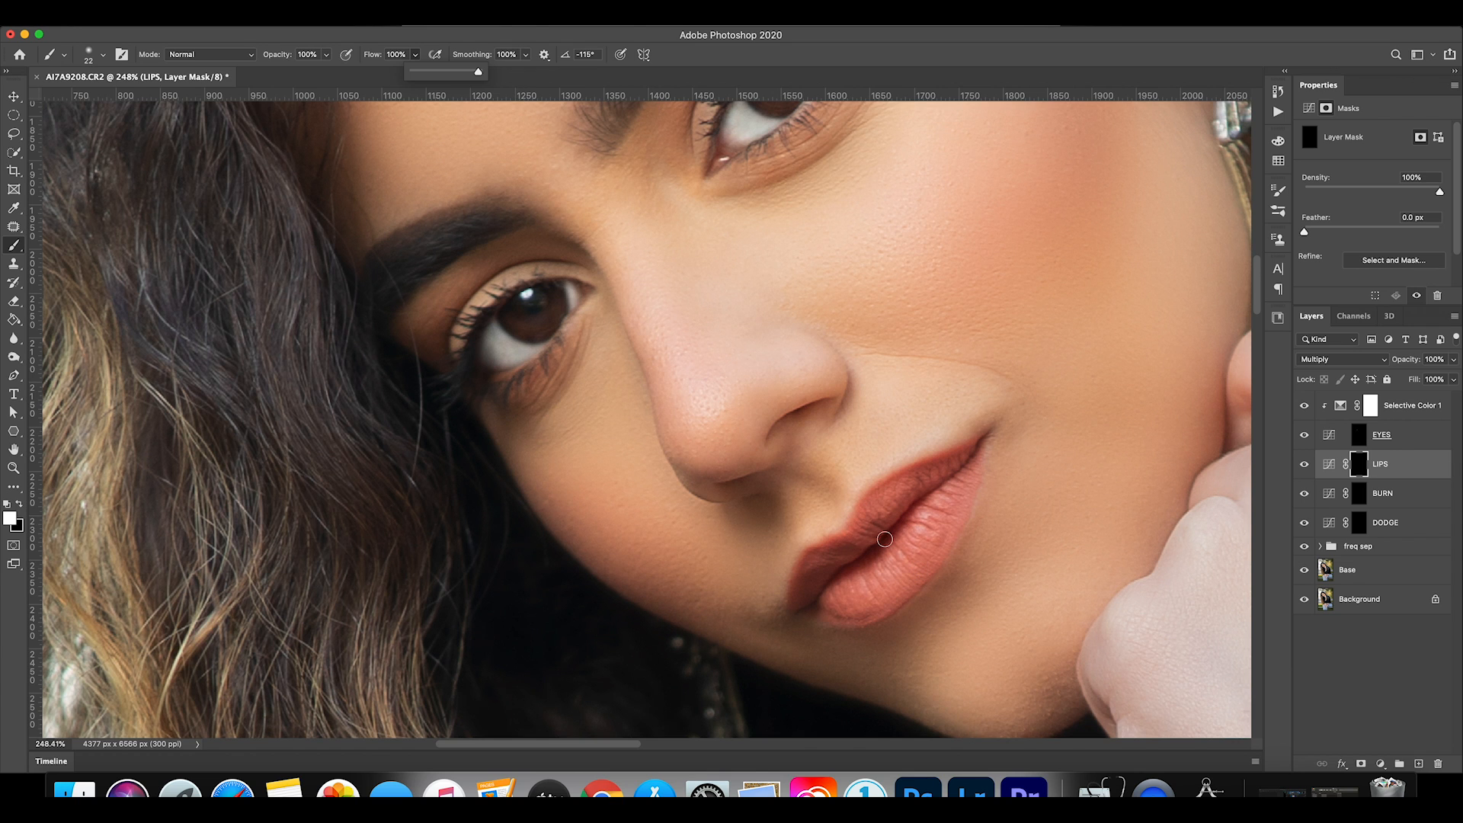
left_click(854, 528)
mouse_move(856, 521)
left_mouse_down()
mouse_move(883, 478)
mouse_move(995, 432)
left_mouse_up()
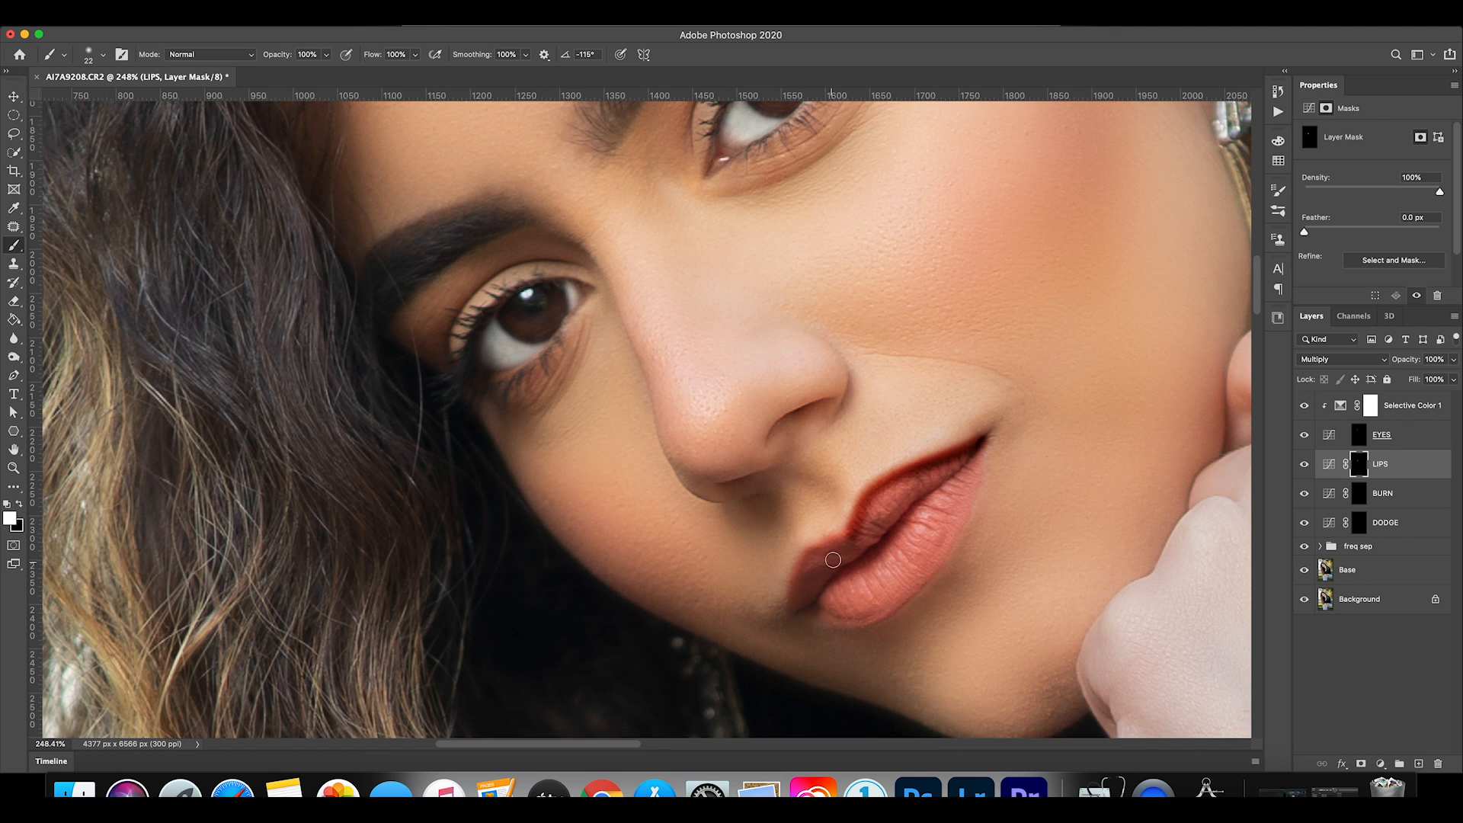
mouse_move(802, 554)
left_mouse_down()
mouse_move(798, 624)
mouse_move(894, 616)
mouse_move(944, 555)
mouse_move(982, 444)
left_mouse_up()
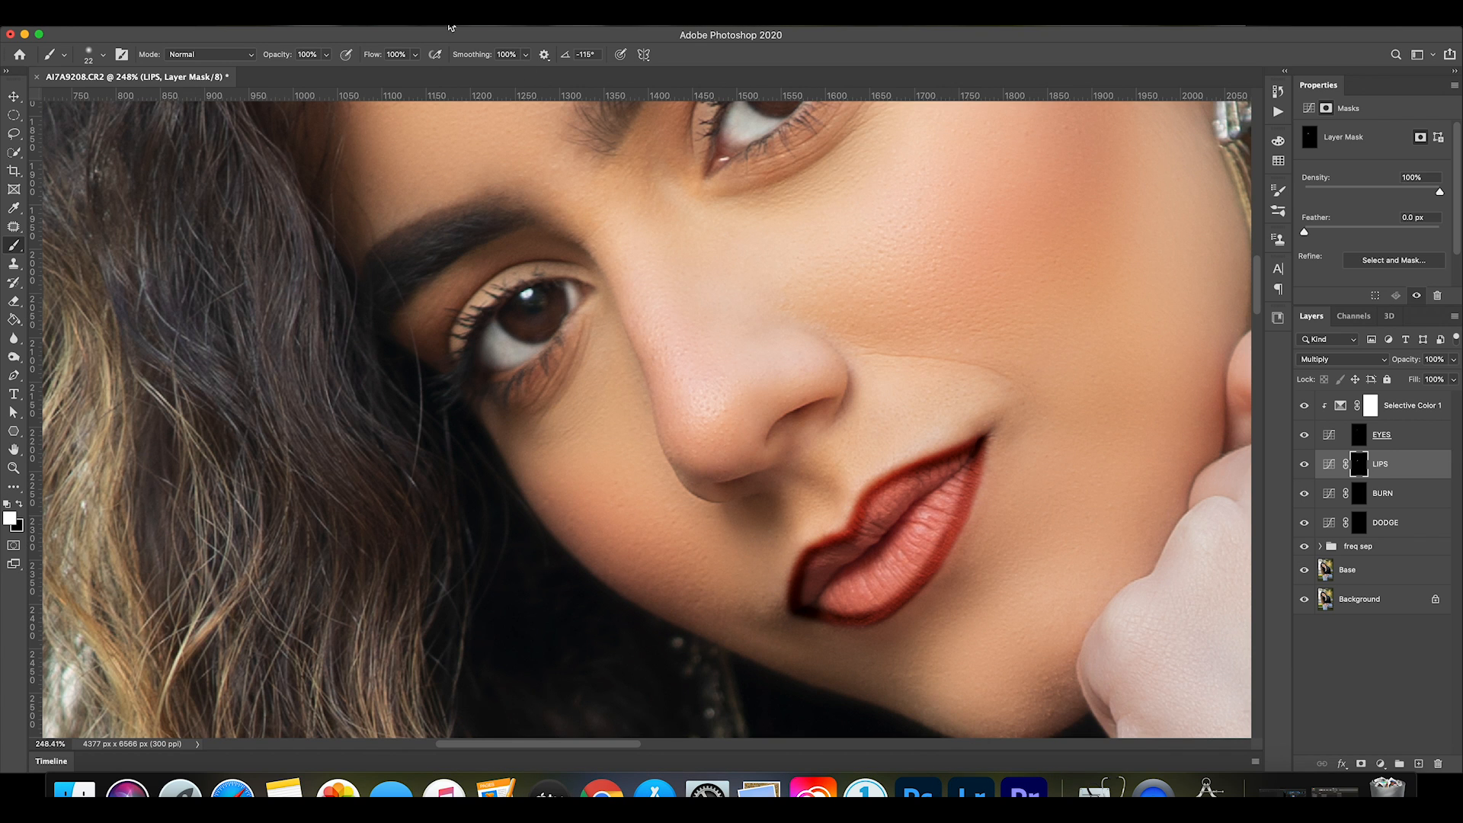
Fill the inner lips on the LIPS mask with a 30 px white brush at 49% flow.
left_click(415, 54)
left_click_drag(420, 70, 390, 75)
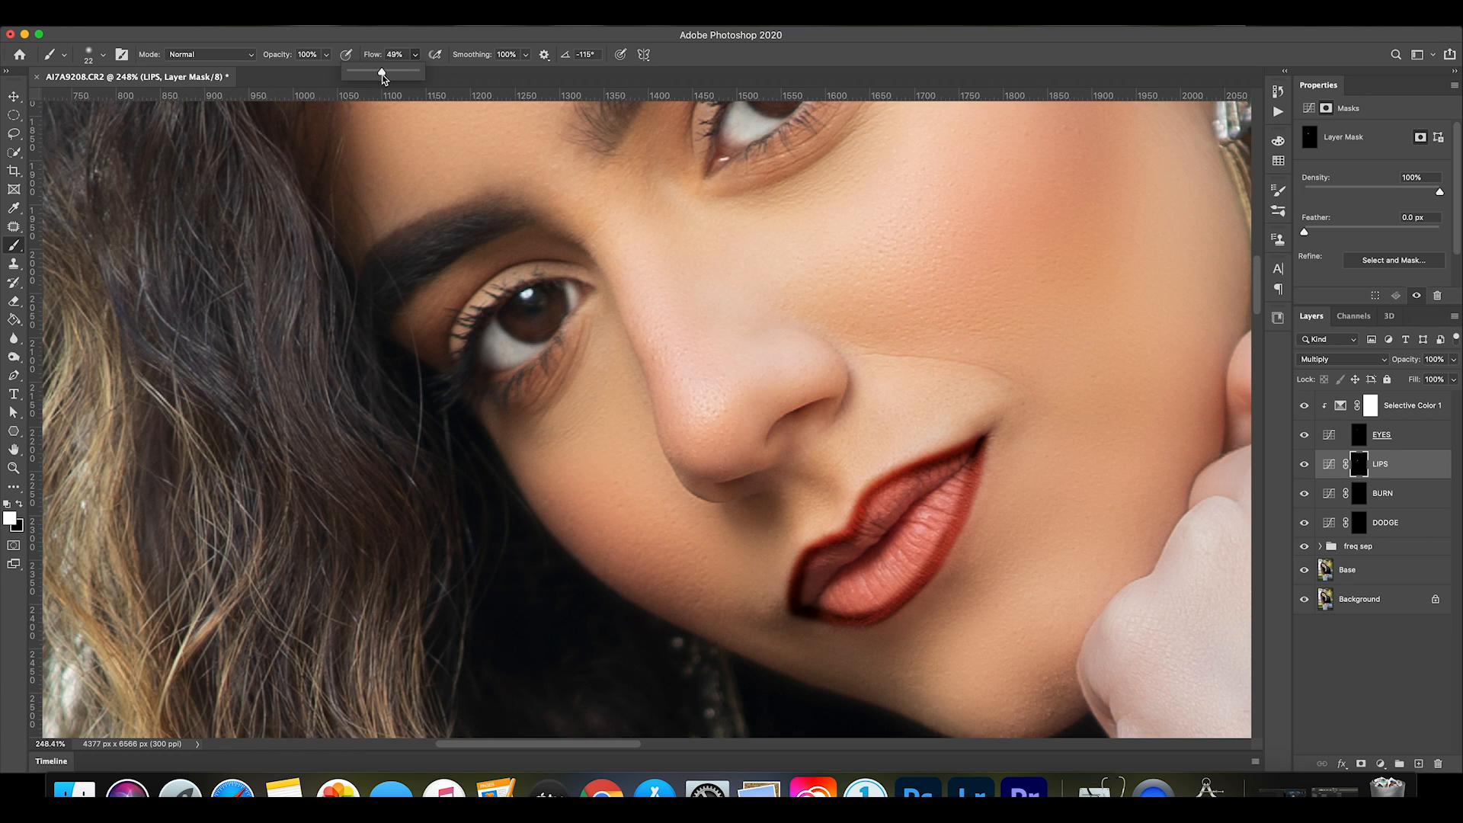
scroll(839, 468, "up", 1)
key("bracketright")
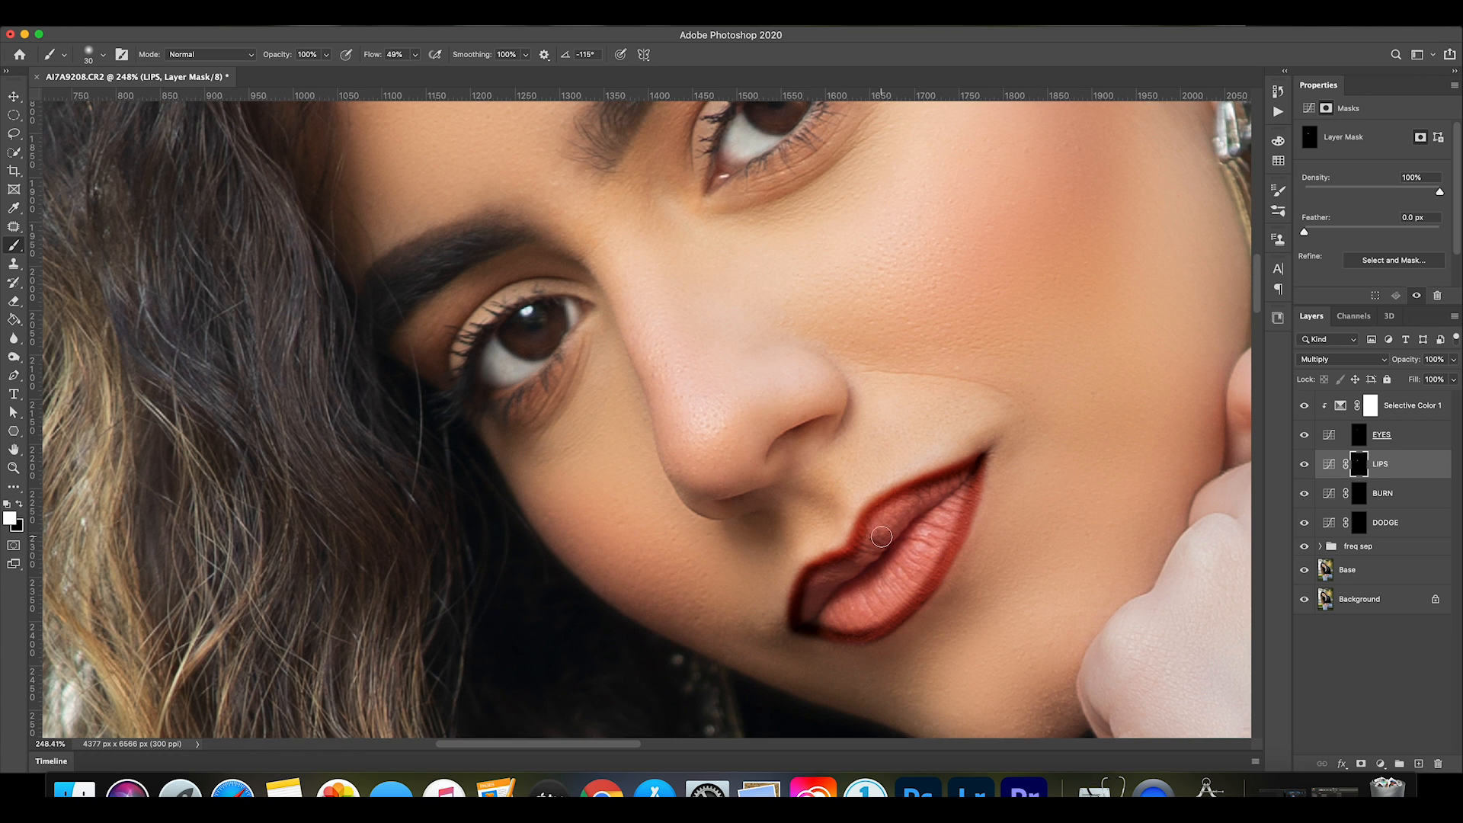
mouse_move(859, 554)
left_mouse_down()
mouse_move(882, 508)
mouse_move(977, 470)
left_mouse_up()
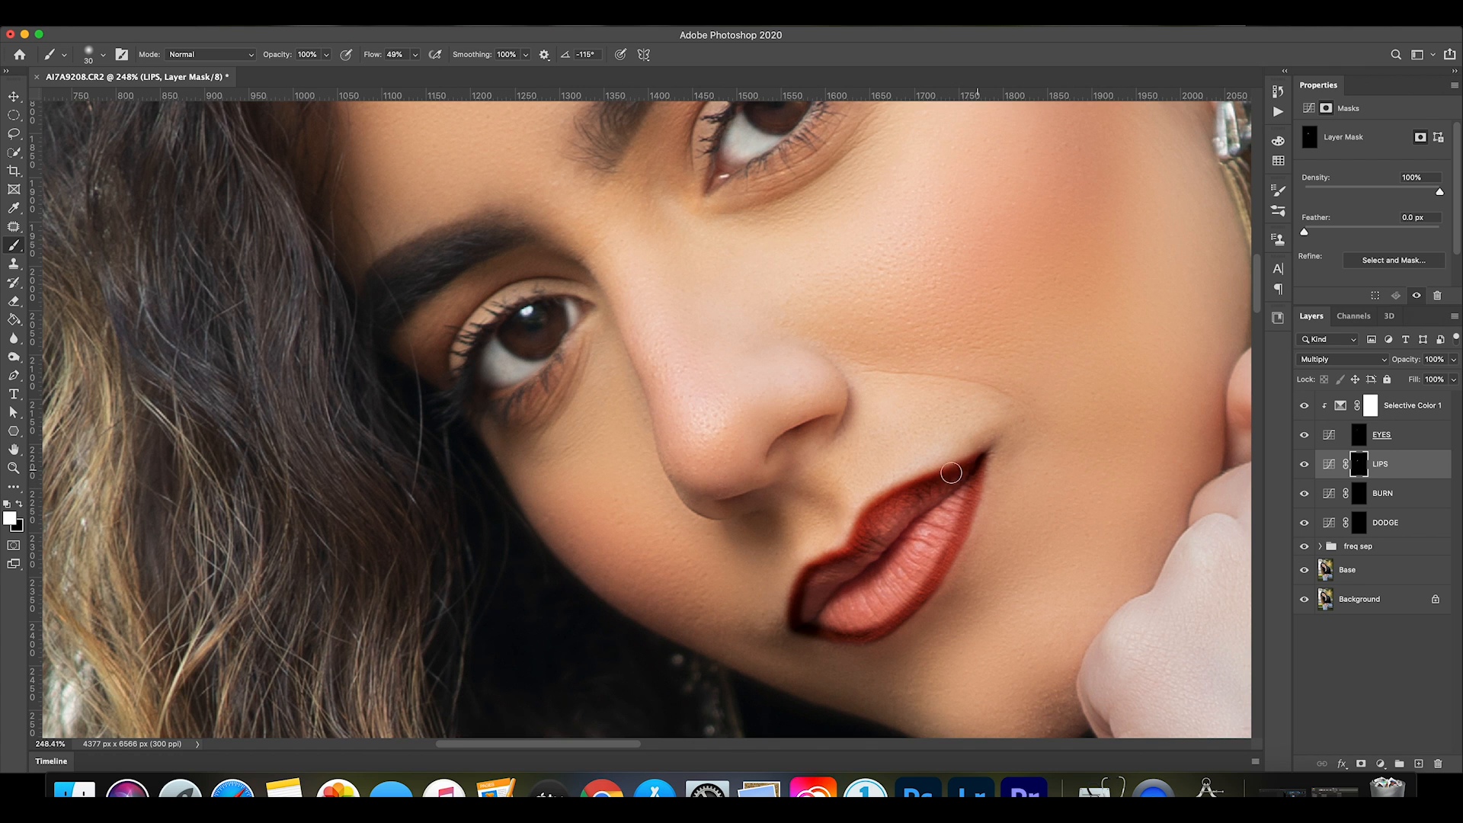
mouse_move(848, 563)
left_mouse_down()
mouse_move(801, 598)
mouse_move(814, 642)
mouse_move(817, 621)
mouse_move(870, 633)
mouse_move(910, 611)
mouse_move(974, 465)
mouse_move(950, 534)
mouse_move(877, 500)
mouse_move(905, 532)
left_mouse_up()
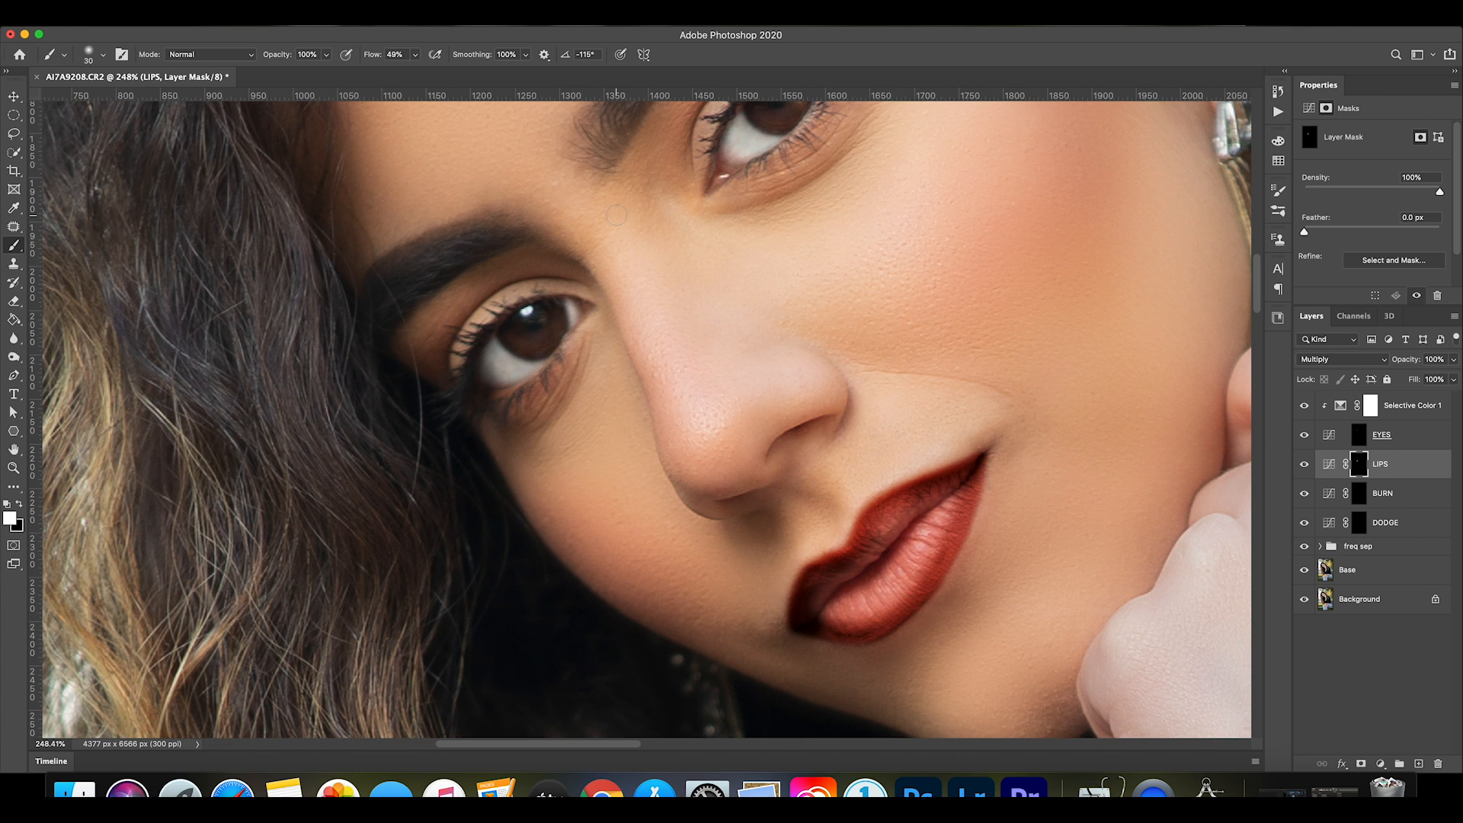
Blend the middle of the lips on the LIPS mask with the brush flow set to 17%.
left_click(414, 54)
left_click_drag(417, 71, 400, 76)
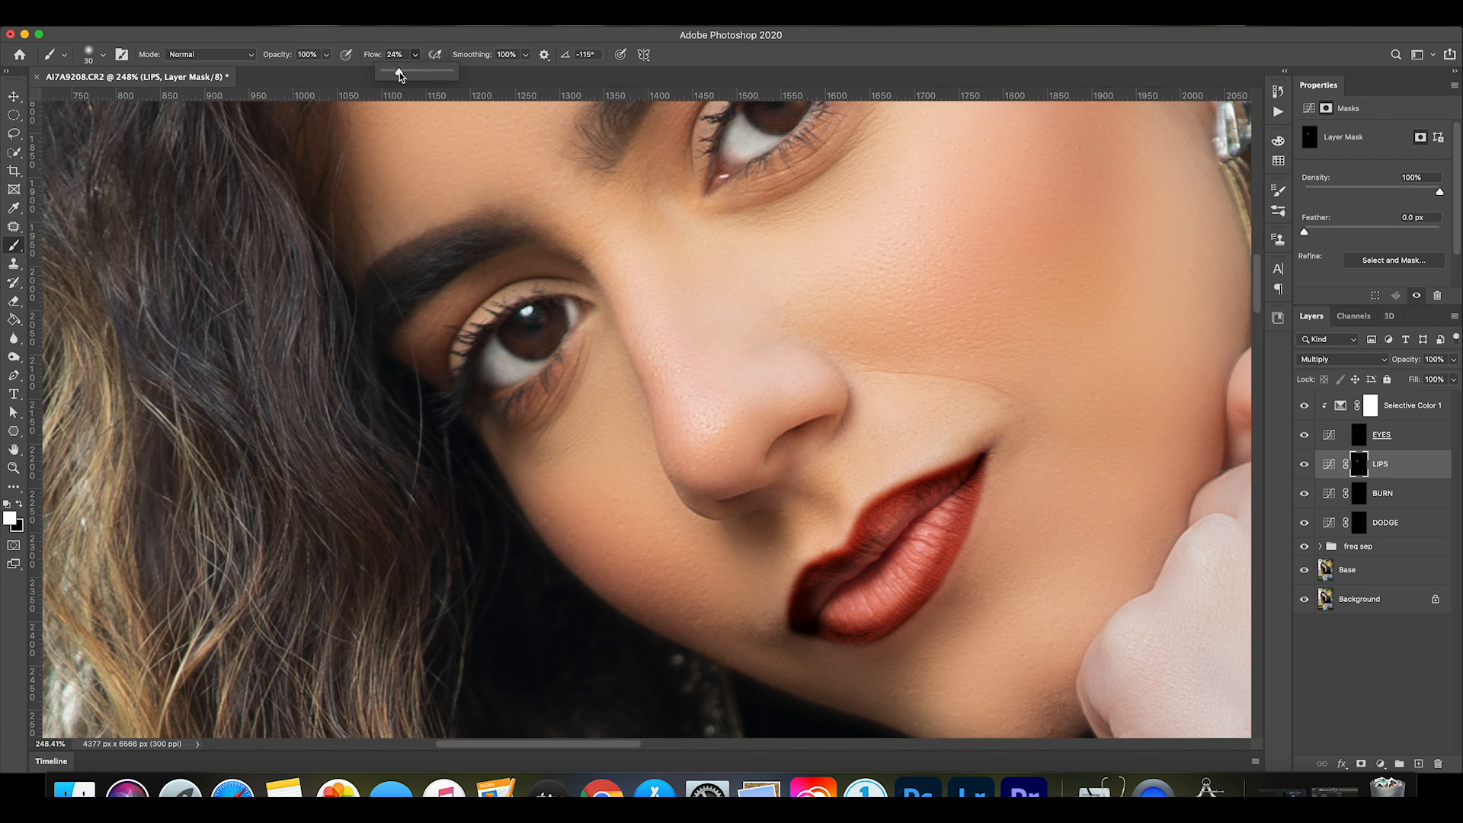
left_click(876, 543)
mouse_move(896, 510)
left_mouse_down()
mouse_move(975, 490)
mouse_move(955, 490)
mouse_move(886, 612)
mouse_move(854, 624)
mouse_move(817, 610)
mouse_move(843, 577)
mouse_move(815, 594)
mouse_move(805, 633)
mouse_move(815, 611)
mouse_move(906, 610)
mouse_move(945, 530)
left_mouse_up()
Smooth the remaining lip areas on the LIPS mask with a 40 px brush at 8% flow.
left_click(416, 54)
scroll(714, 395, "up", 1)
left_click(881, 538)
key("]")
mouse_move(828, 617)
left_mouse_down()
mouse_move(971, 479)
mouse_move(921, 562)
mouse_move(853, 627)
mouse_move(804, 637)
mouse_move(836, 632)
left_mouse_up()
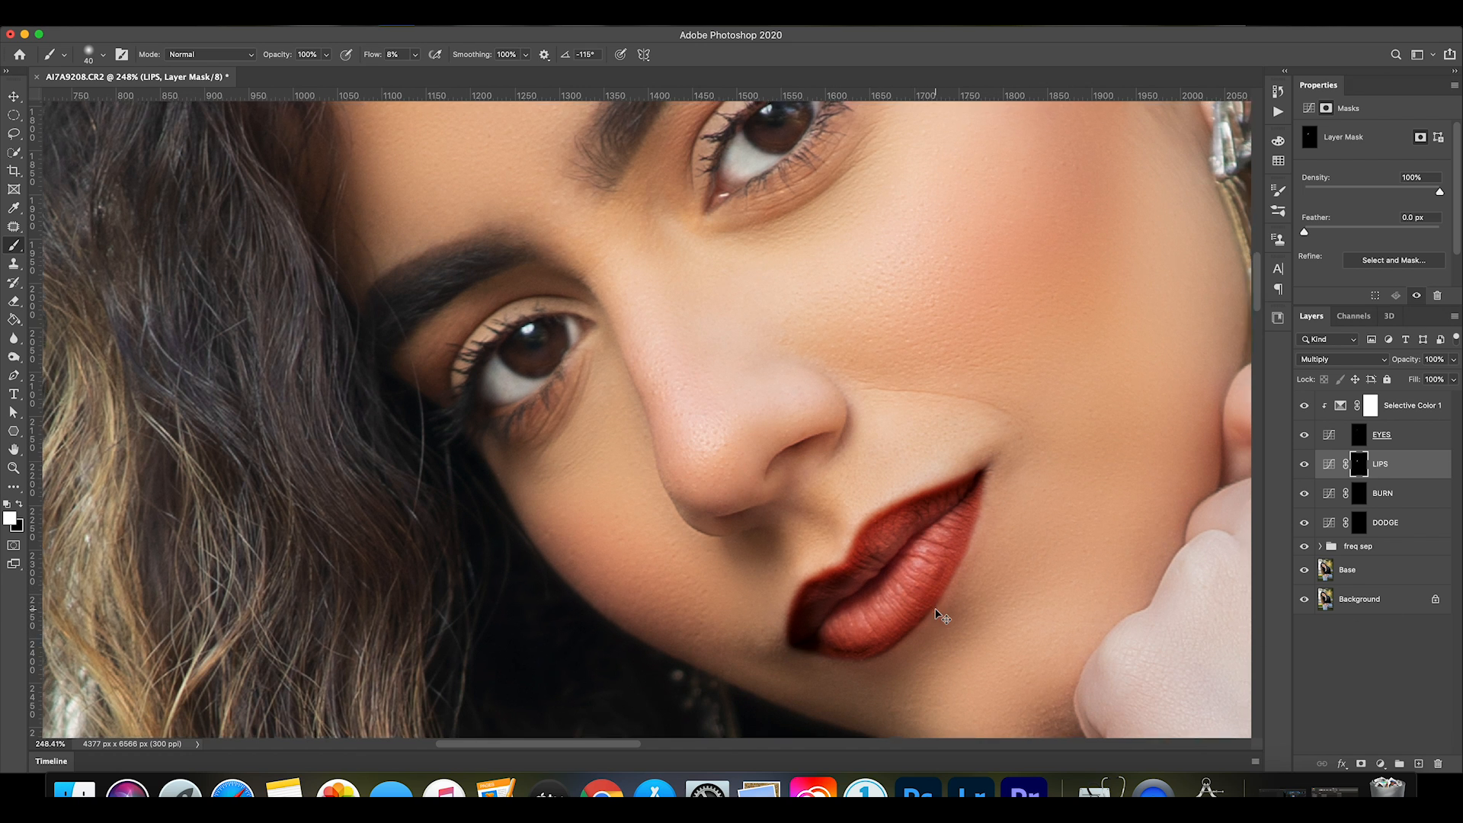
View the portrait at 100% and reduce the LIPS layer's opacity to 55%.
key("super+1")
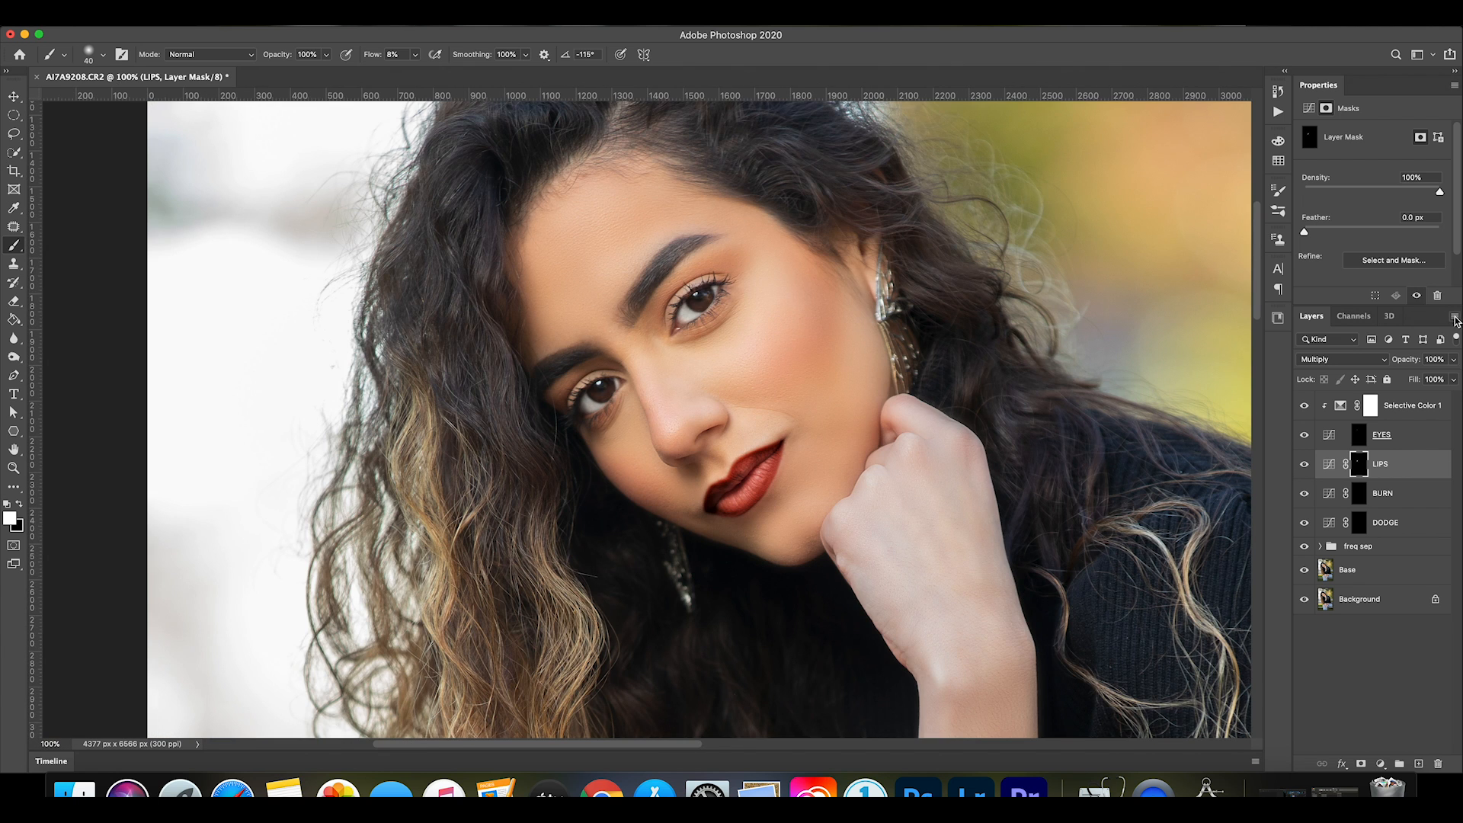
left_click(1454, 359)
left_click_drag(1452, 379, 1430, 382)
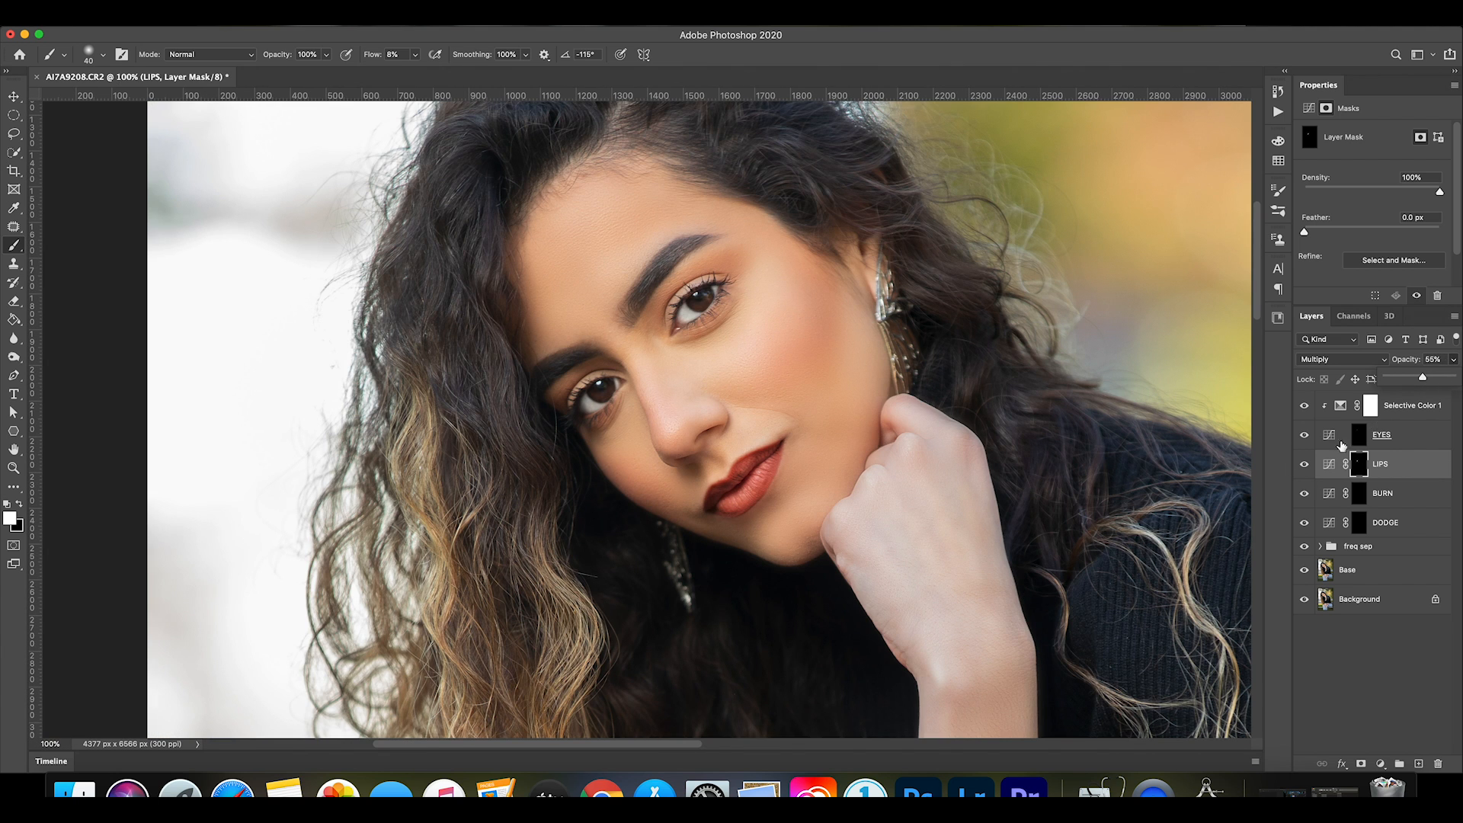
Compare the portrait with the LIPS layer hidden and shown.
left_click(1304, 465)
left_click(1304, 465)
left_click(1304, 465)
left_click(1304, 466)
left_click(1304, 467)
left_click(1304, 466)
left_click(1304, 466)
left_click(1304, 466)
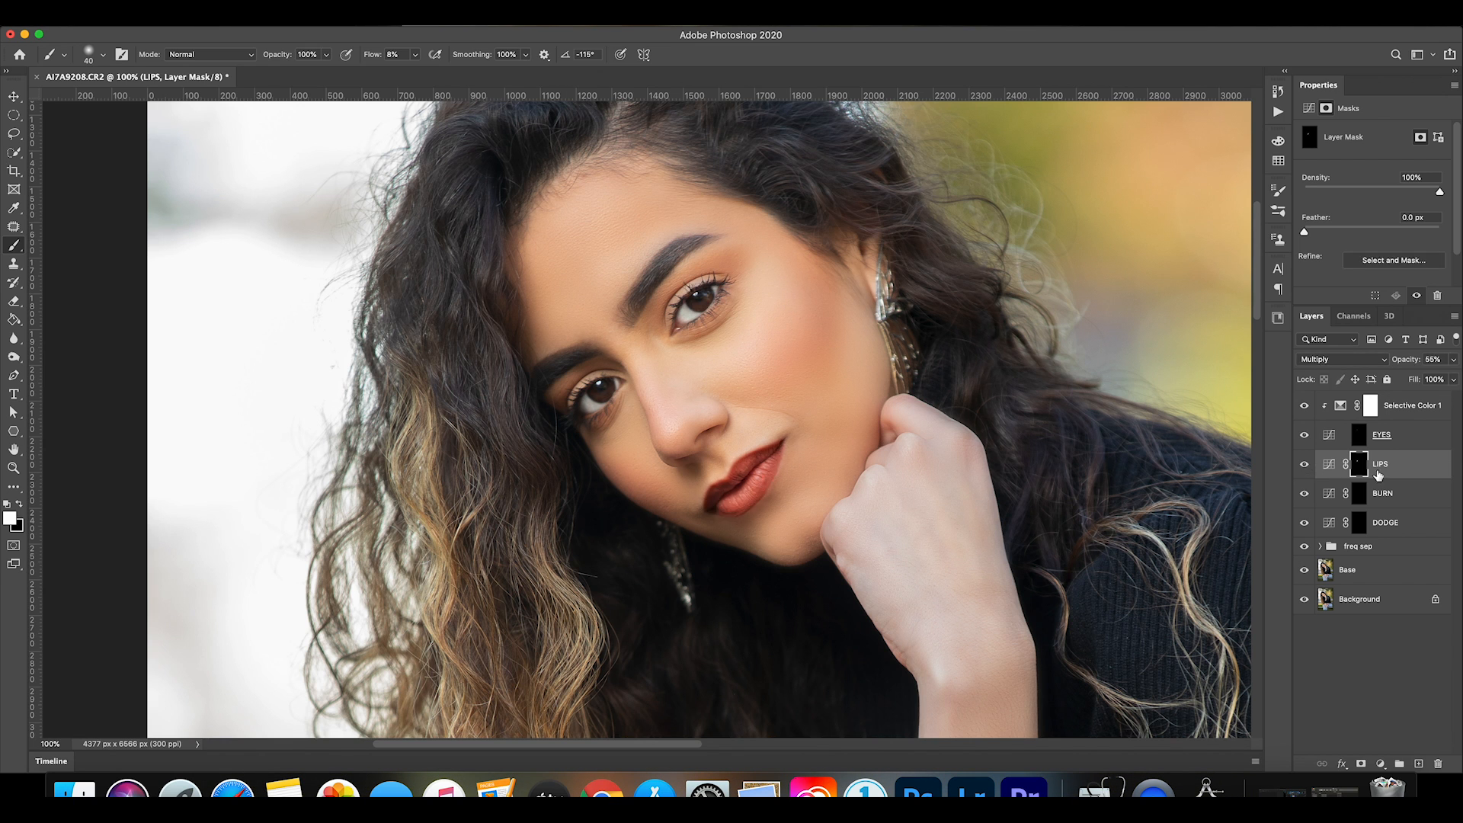
Add a Curves adjustment layer above the LIPS layer and clip it to LIPS.
left_click(1329, 464)
left_click(1381, 764)
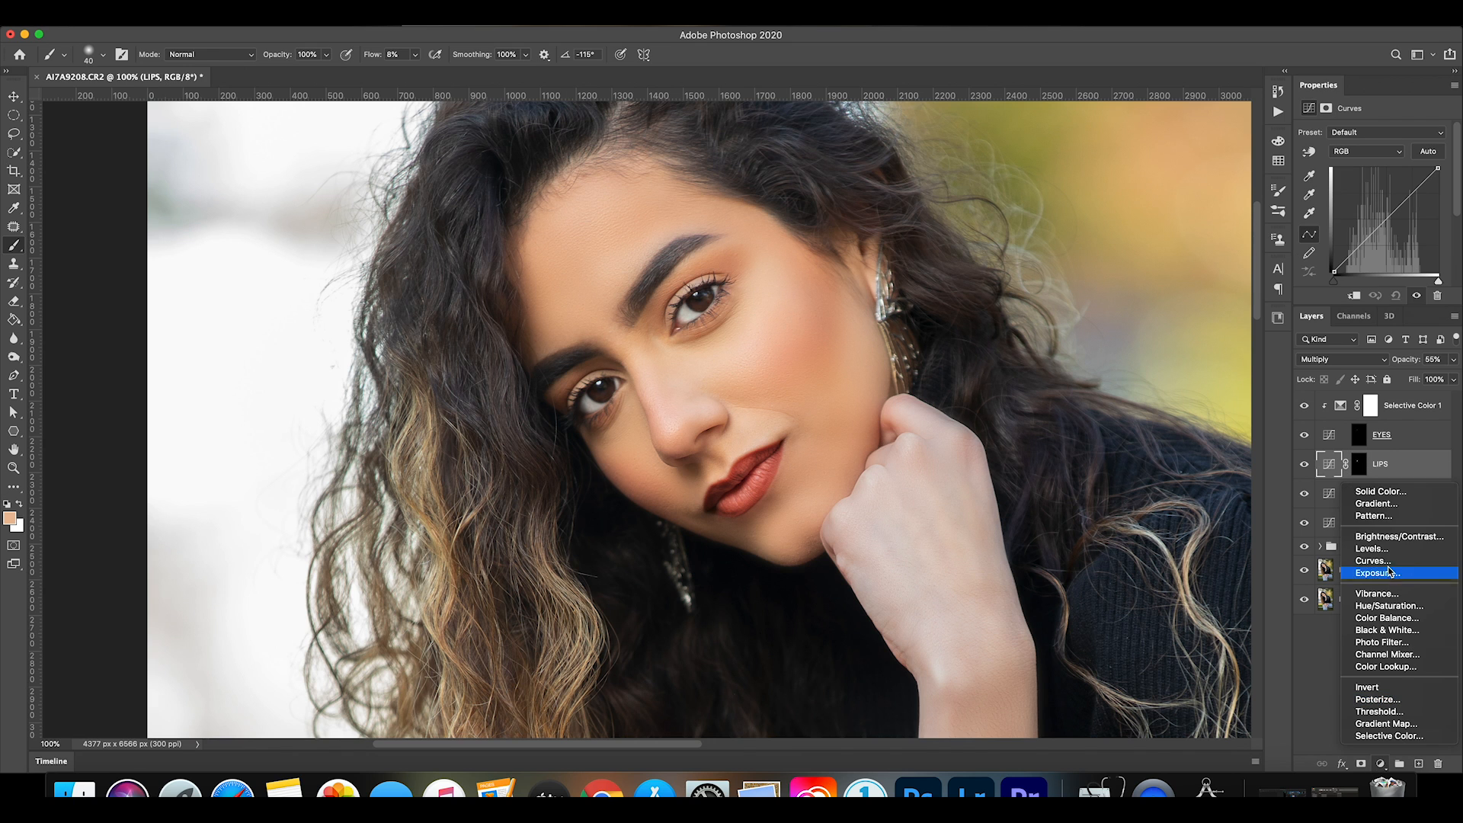
left_click(1382, 561)
left_click_drag(1402, 485, 1396, 478)
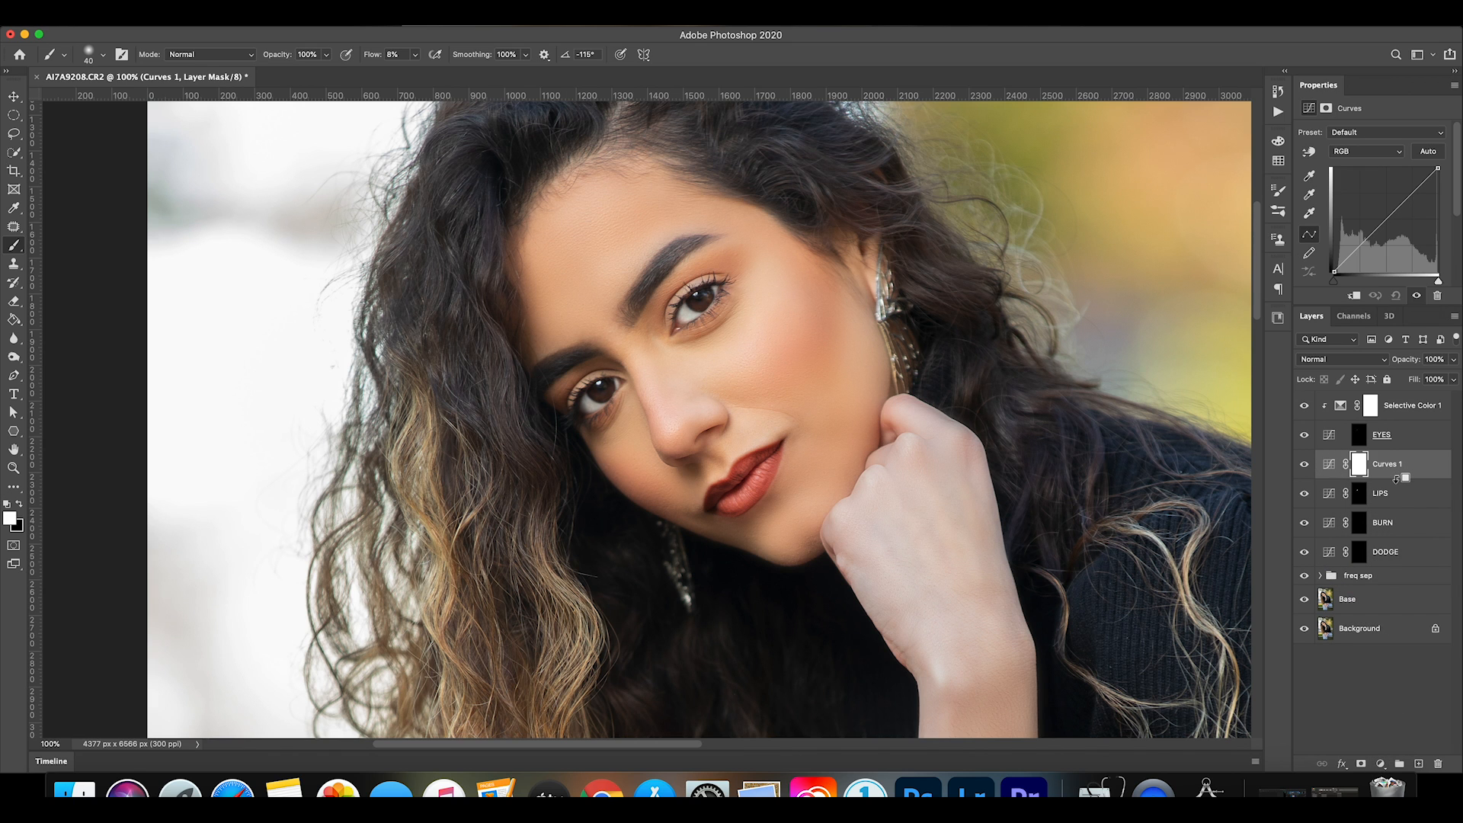
left_click(1396, 478, "alt")
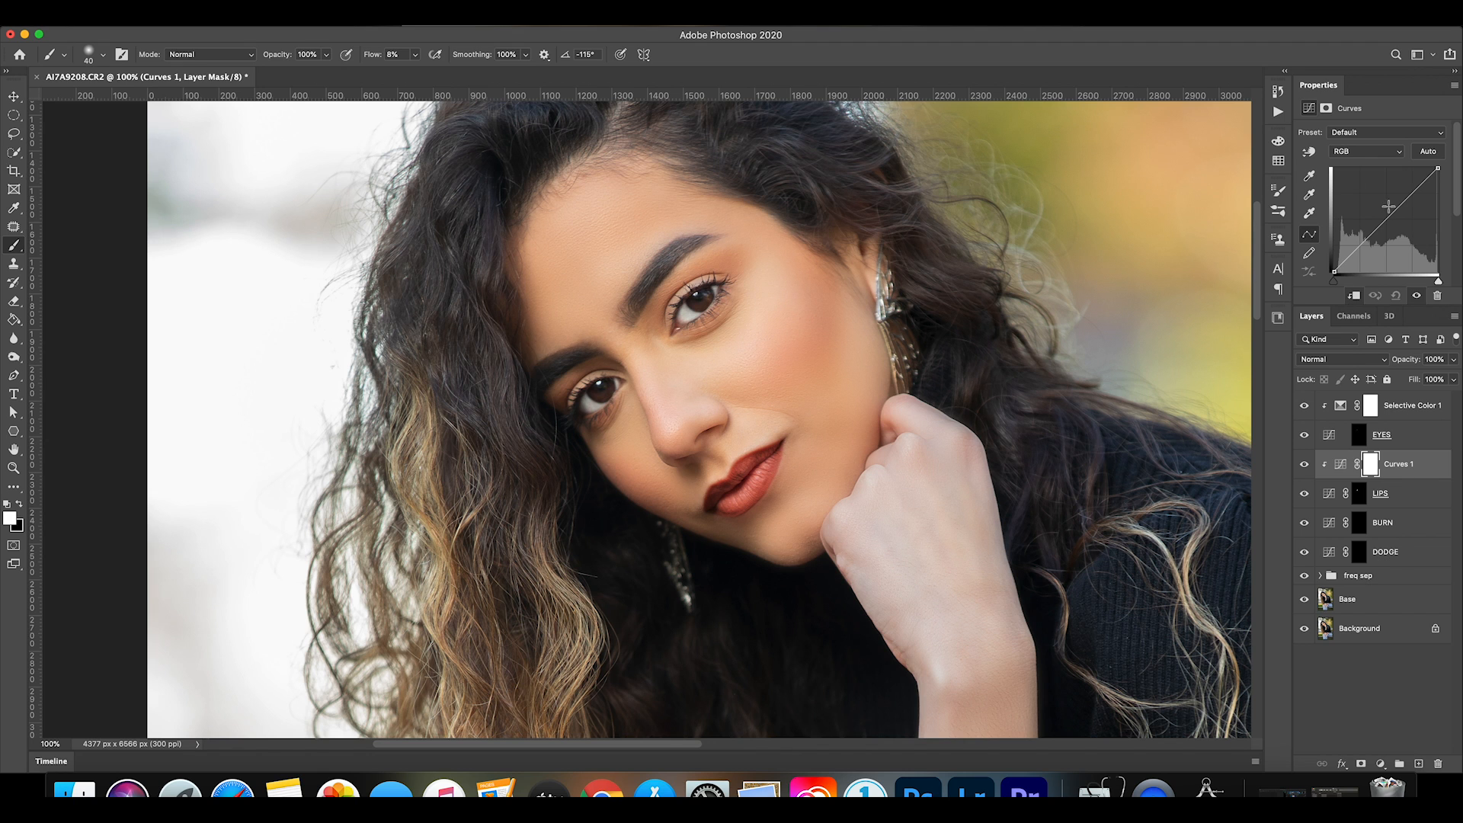
Raise the midtones of the curve clipped to LIPS and compare the lips with the clipped curve and LIPS layer hidden and shown.
left_click_drag(1388, 219, 1368, 202)
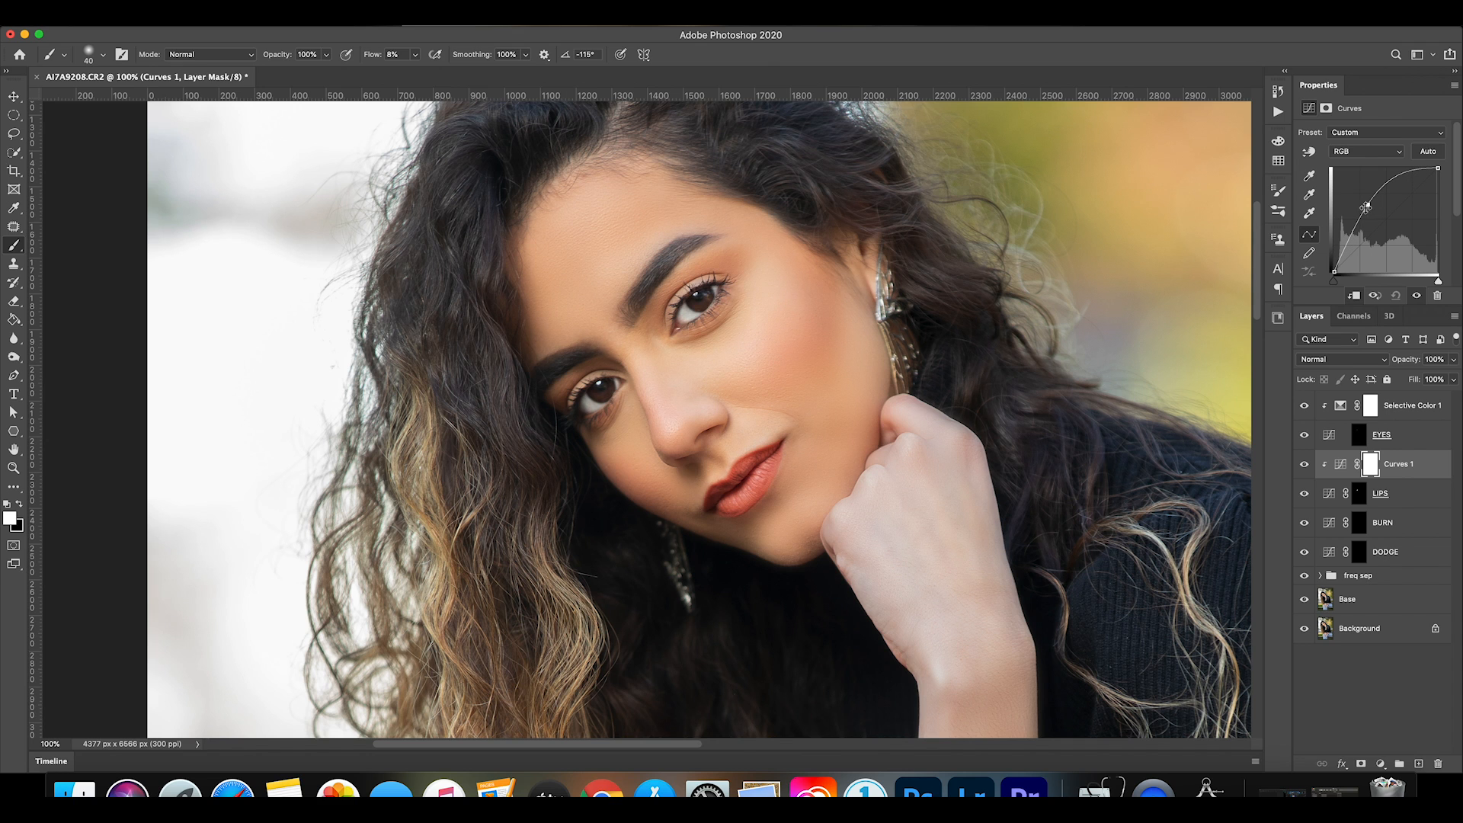
left_click(1304, 465)
left_click(1304, 465)
left_click(1304, 494)
left_click(1305, 494)
left_click(1304, 494)
left_click(1304, 494)
left_click(1305, 465)
left_click(1305, 465)
left_click(1305, 465)
left_click(1305, 465)
Paint face highlights on the DODGE mask with a white 200 px brush at 2% flow and compare the layer hidden and shown.
left_click(1353, 528)
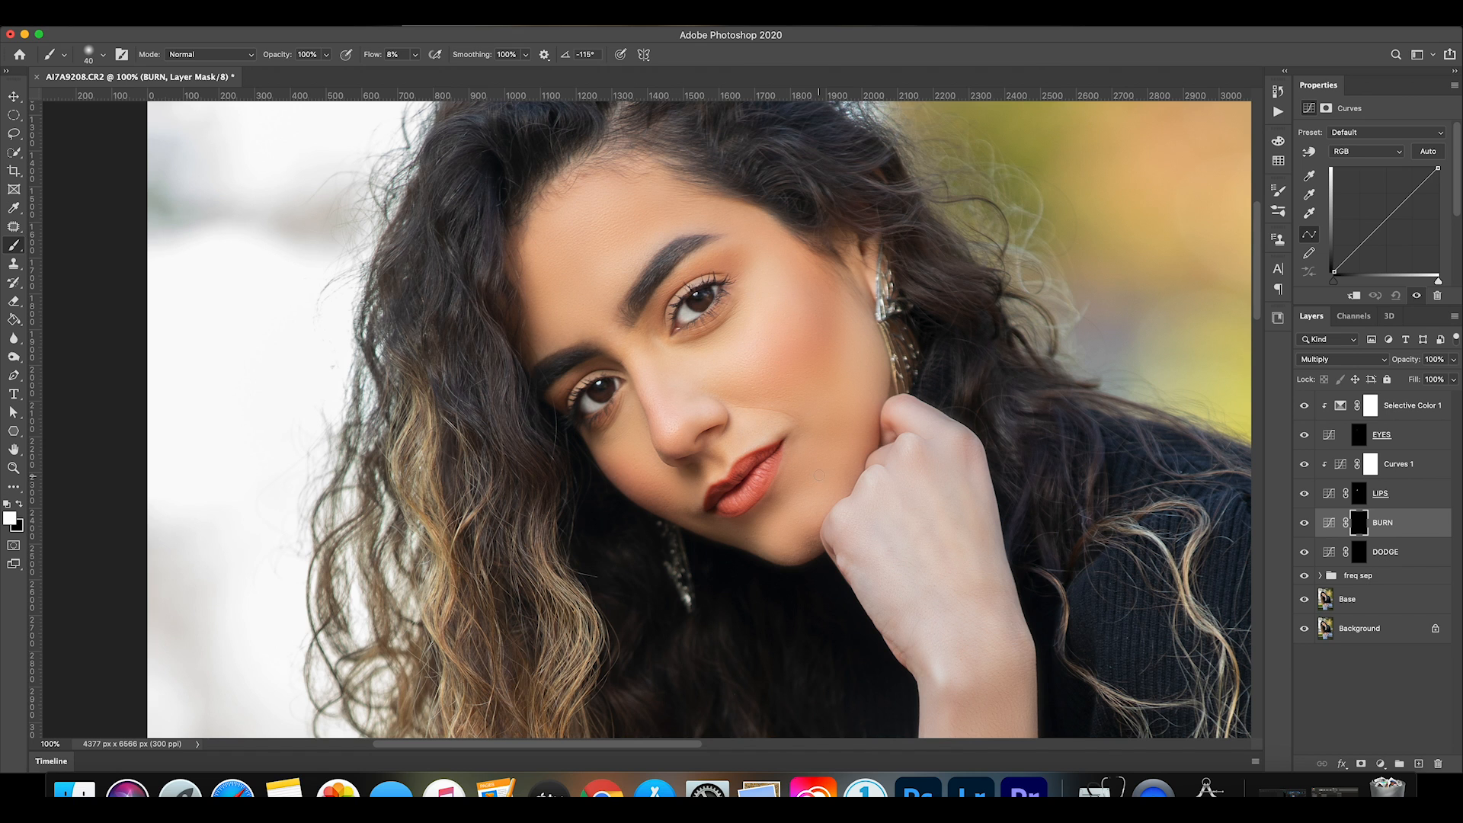
left_click(1401, 554)
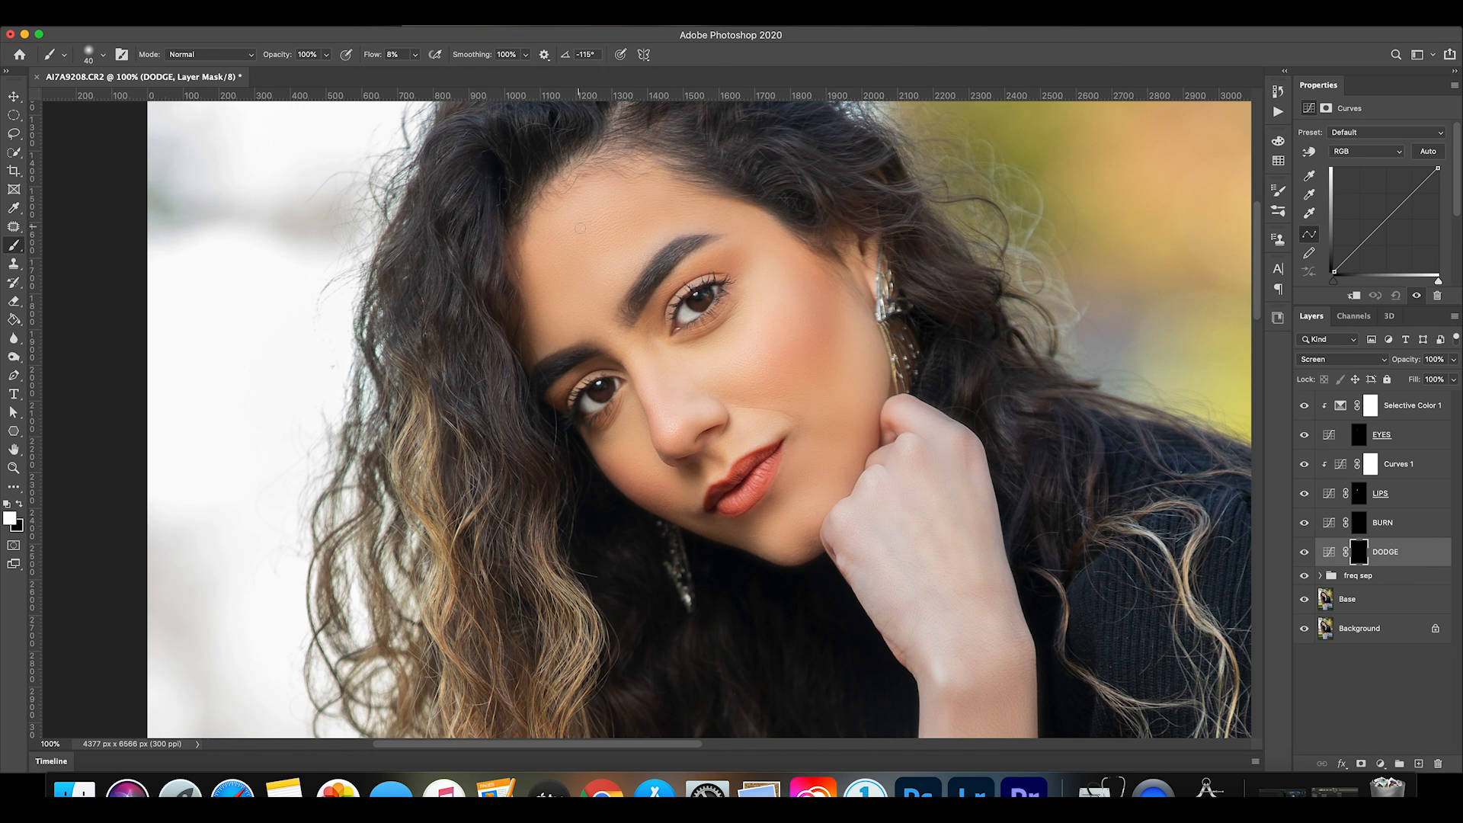
key("bracketright")
key("bracketright")
key("bracketright")
key("bracketright")
key("bracketright")
left_click(415, 55)
key("bracketright")
left_click(1304, 554)
left_click(1304, 554)
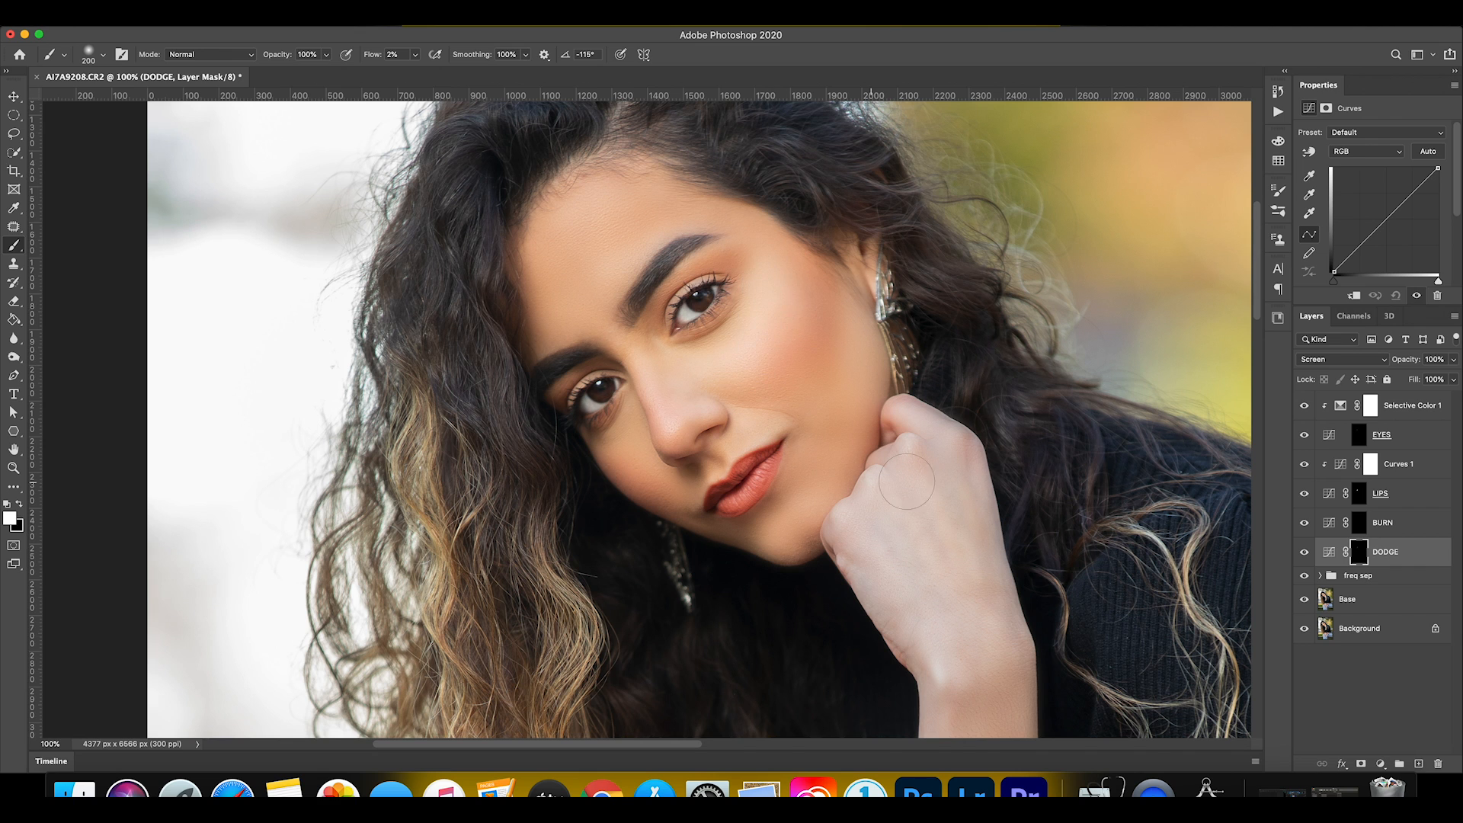
Build up further highlights on the DODGE mask with progressively smaller brushes and compare the face with and without the layer.
key("bracketleft")
key("bracketleft")
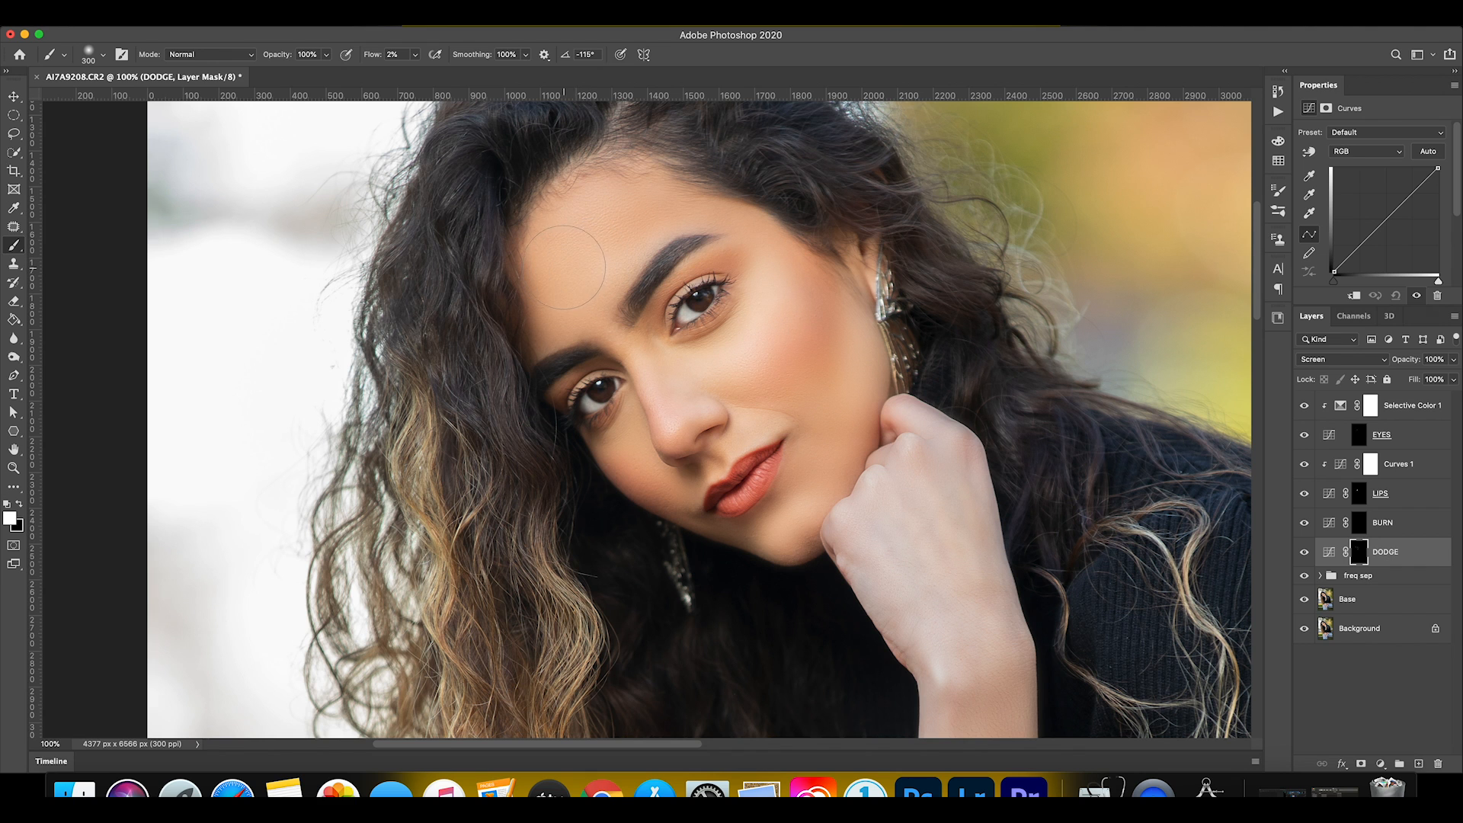
key("bracketleft")
key("bracketleft")
Refine small highlights on the DODGE mask with a 40 px brush and compare the layer's effect on the whole portrait.
key("bracketleft")
key("bracketleft")
left_click(1303, 553)
left_click(1304, 554)
left_click(1304, 554)
left_click(1303, 556)
key("bracketleft")
key("bracketleft")
key("bracketleft")
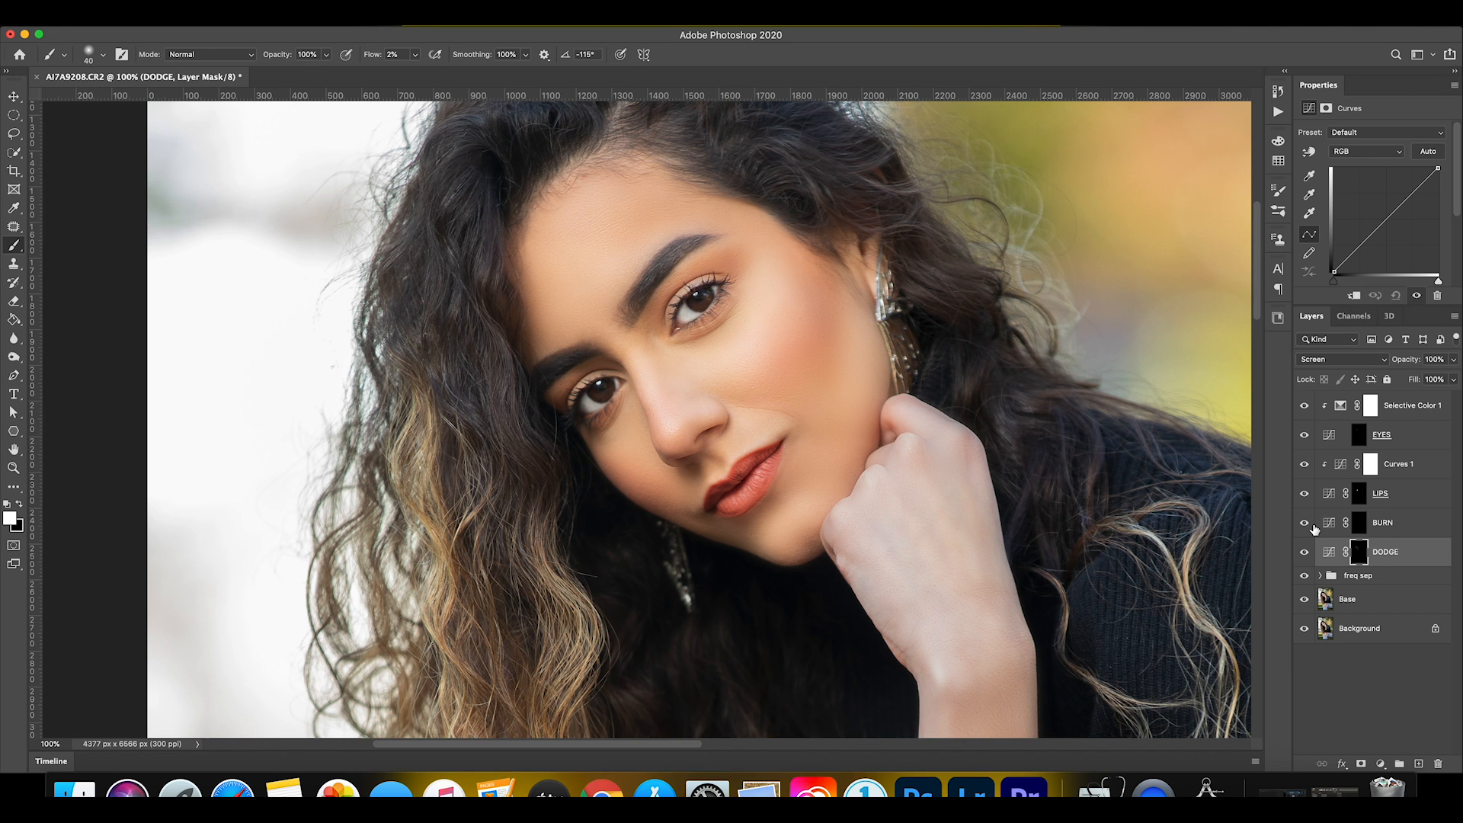
key("super+0")
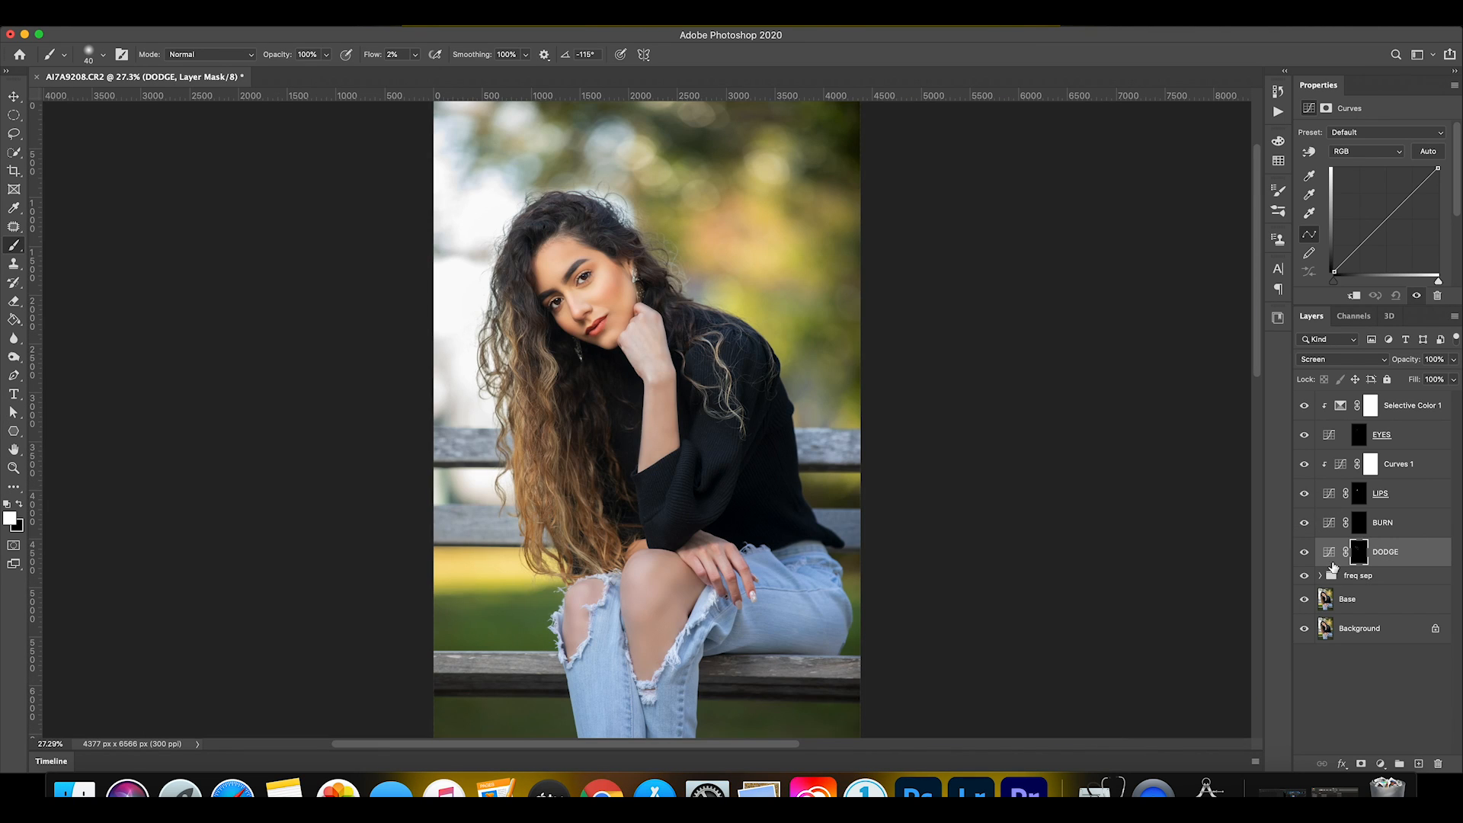
left_click(1304, 556)
left_click(1304, 556)
left_click(1304, 557)
left_click(1304, 556)
left_click(1304, 556)
left_click(1305, 557)
Soften the dodging around the chin with a black 428 px brush at 22% flow and compare the DODGE layer hidden and shown.
key("x")
left_click(87, 56)
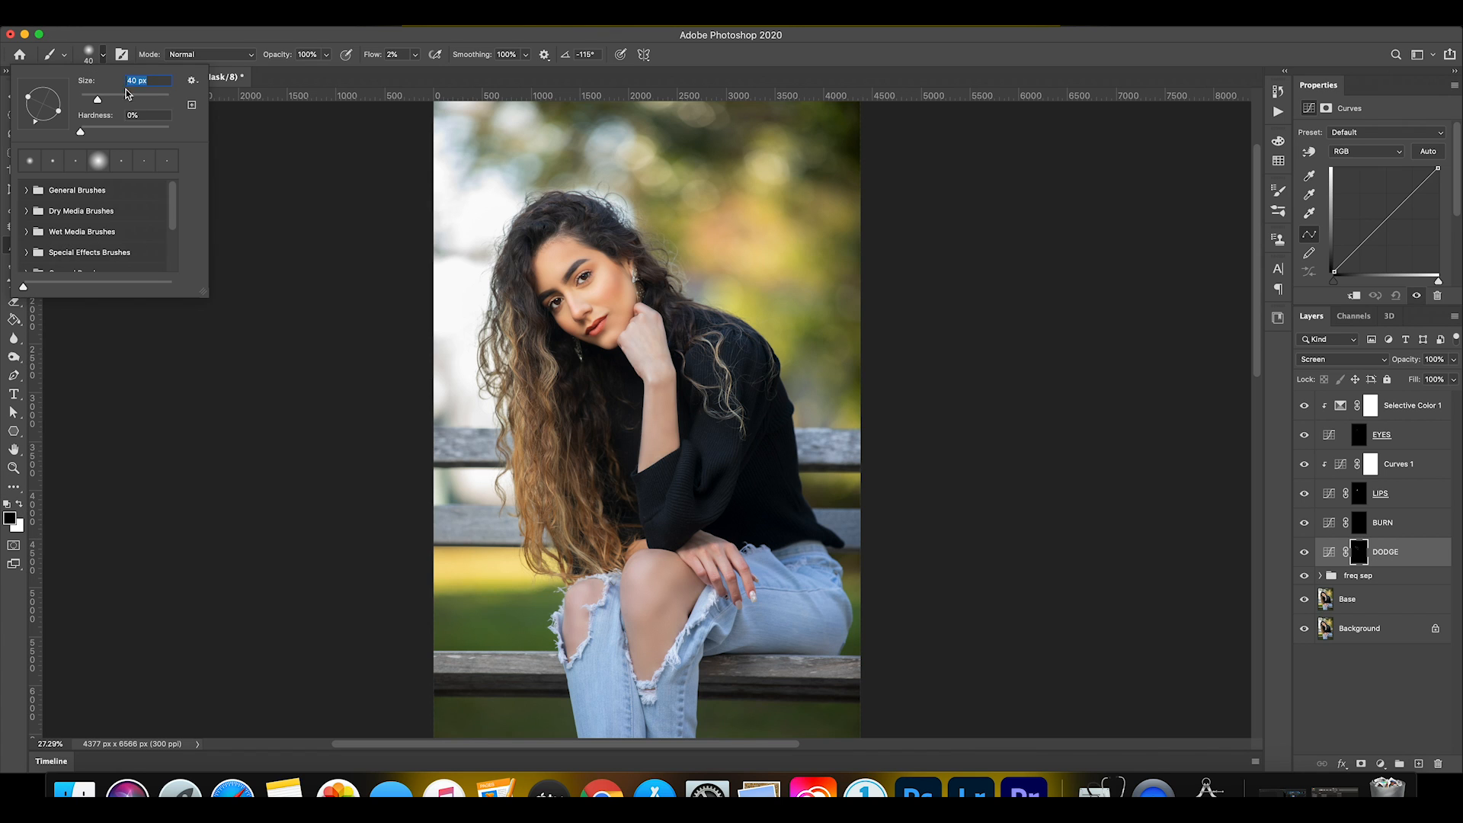
left_click(123, 97)
left_click(157, 98)
left_click(415, 54)
left_click_drag(412, 71, 428, 71)
left_click(603, 344)
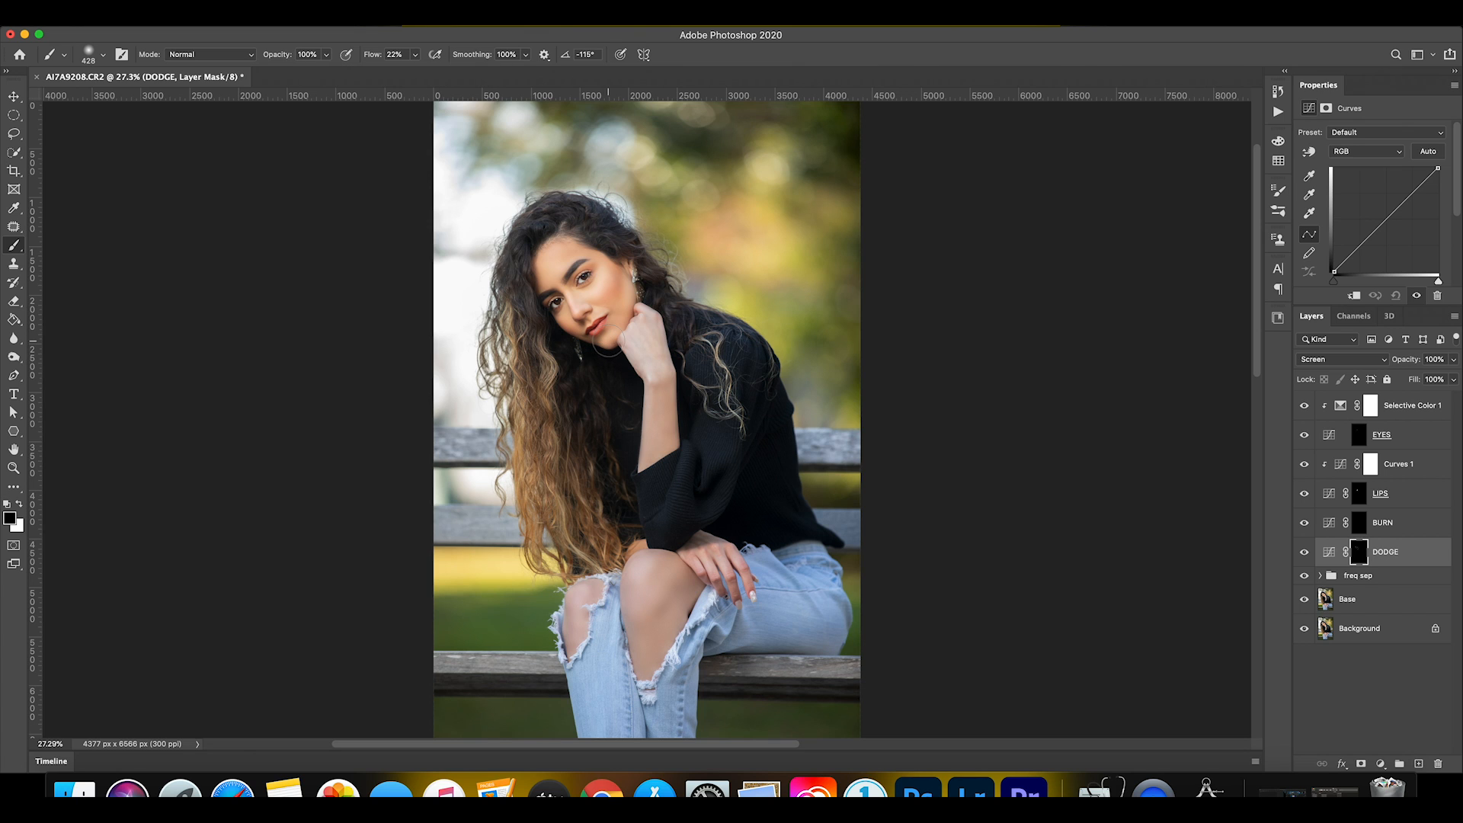
left_click(1305, 554)
left_click(1305, 554)
left_click(1304, 554)
left_click(1305, 554)
Darken the forehead along the hairline on the BURN mask with a white 200 px brush at 4% flow and compare the result.
left_click(1391, 525)
key("x")
key("z")
left_click_drag(565, 240, 626, 250)
key("b")
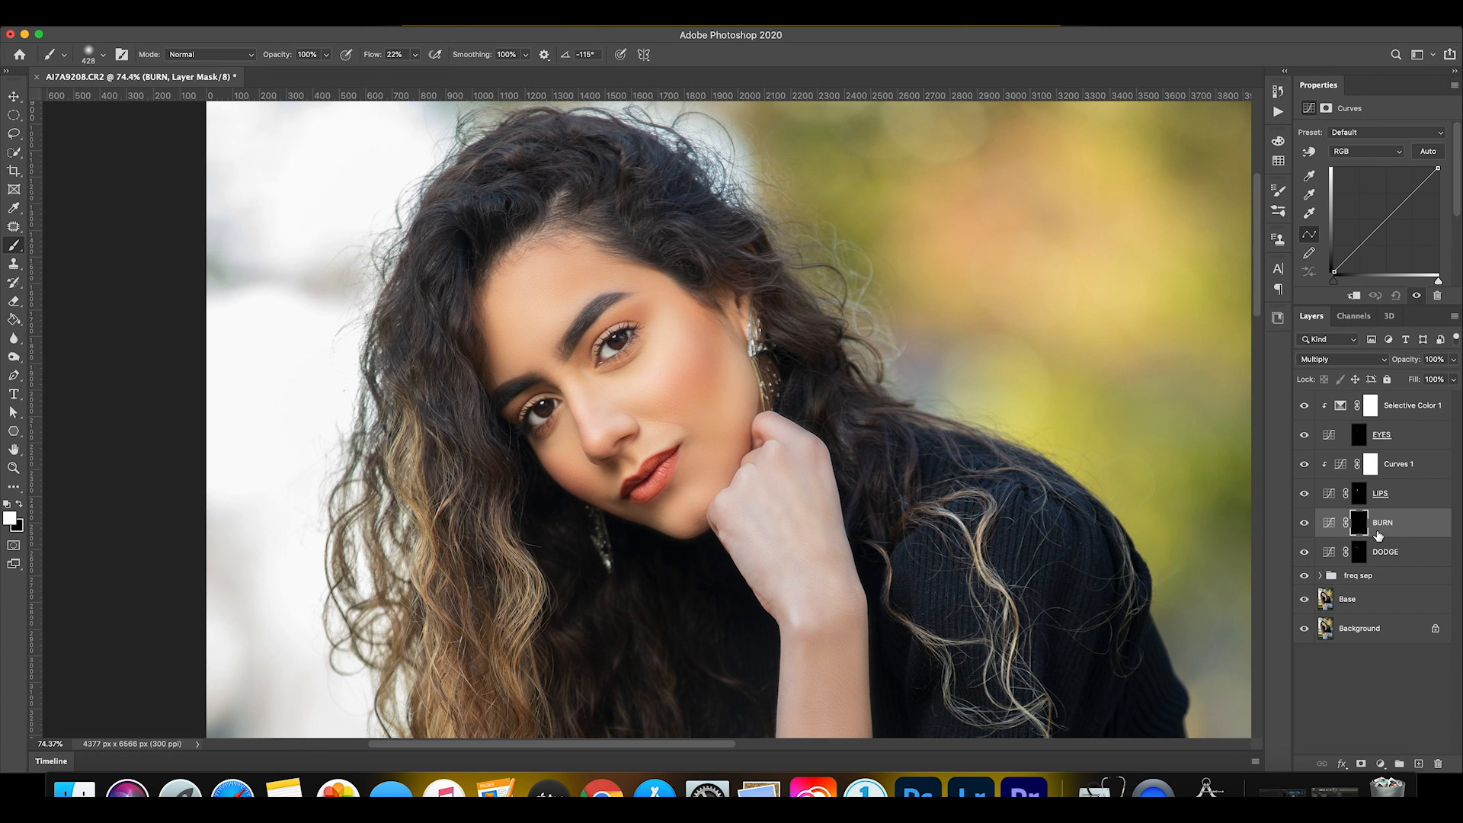
key("bracketleft")
left_click(416, 54)
left_click_drag(415, 71, 403, 70)
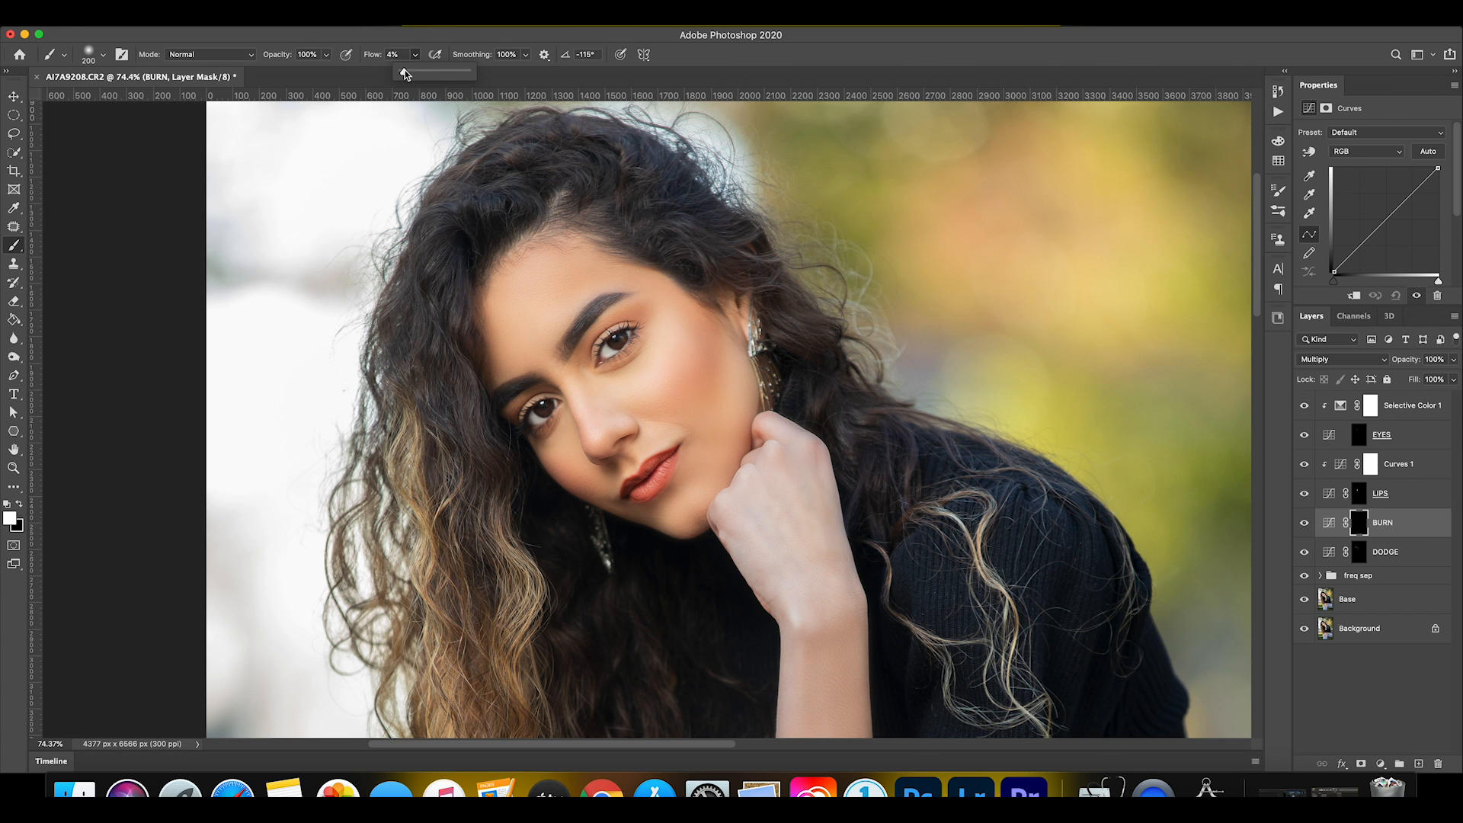
mouse_move(478, 302)
left_mouse_down()
mouse_move(544, 236)
mouse_move(609, 252)
mouse_move(653, 291)
mouse_move(624, 276)
left_mouse_up()
mouse_move(498, 252)
left_mouse_down()
mouse_move(463, 319)
mouse_move(527, 234)
mouse_move(639, 290)
mouse_move(469, 320)
mouse_move(627, 288)
left_mouse_up()
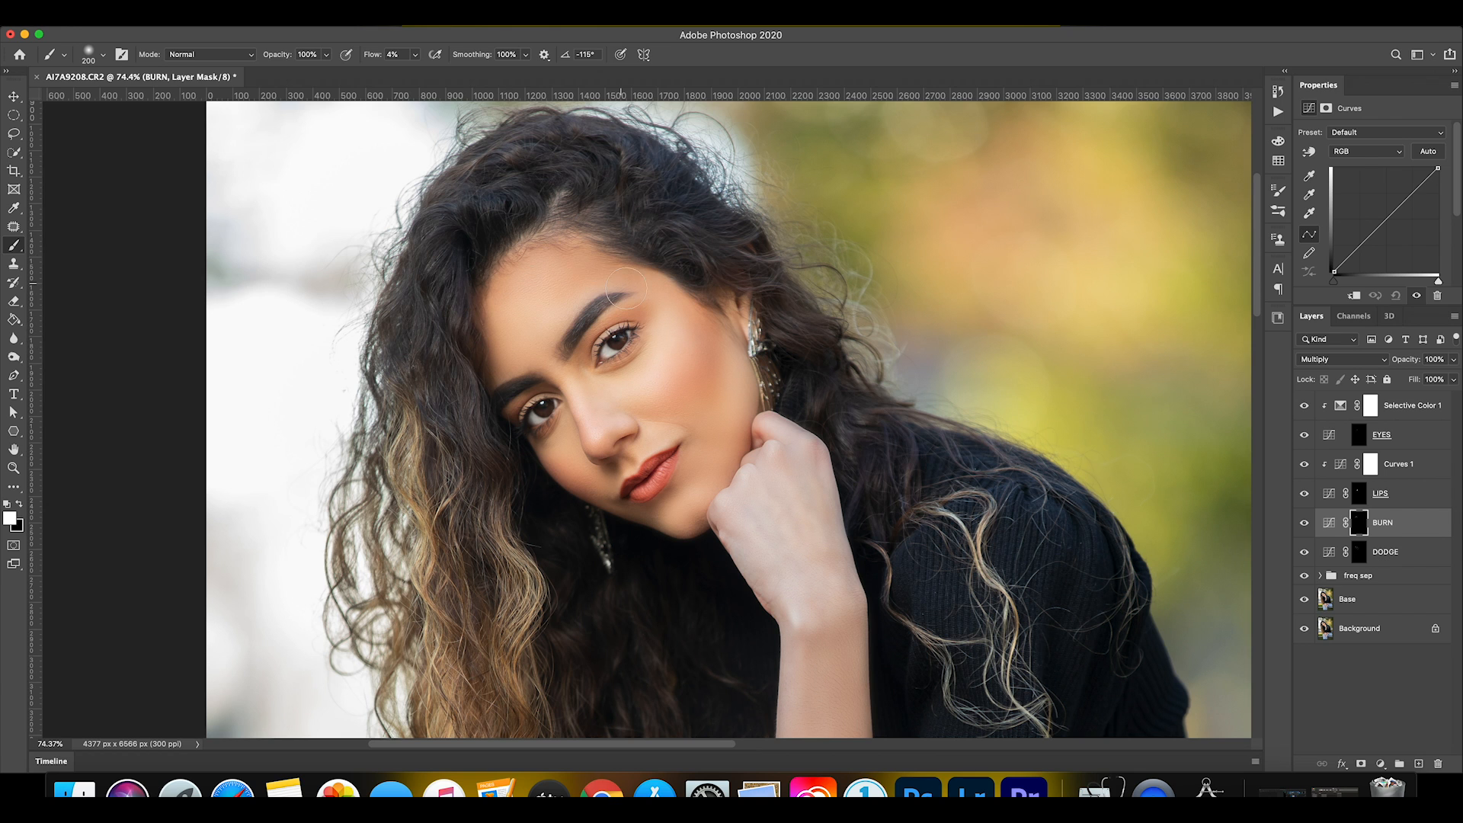
left_click(1306, 524)
left_click(1305, 525)
left_click(1306, 524)
left_click(1306, 525)
Darken the jawline on the BURN mask with a 100 px brush and compare the layer hidden and shown.
key("bracketleft")
key("bracketleft")
mouse_move(692, 521)
left_mouse_down()
mouse_move(677, 533)
mouse_move(696, 527)
left_mouse_up()
left_click(1304, 528)
left_click(1304, 528)
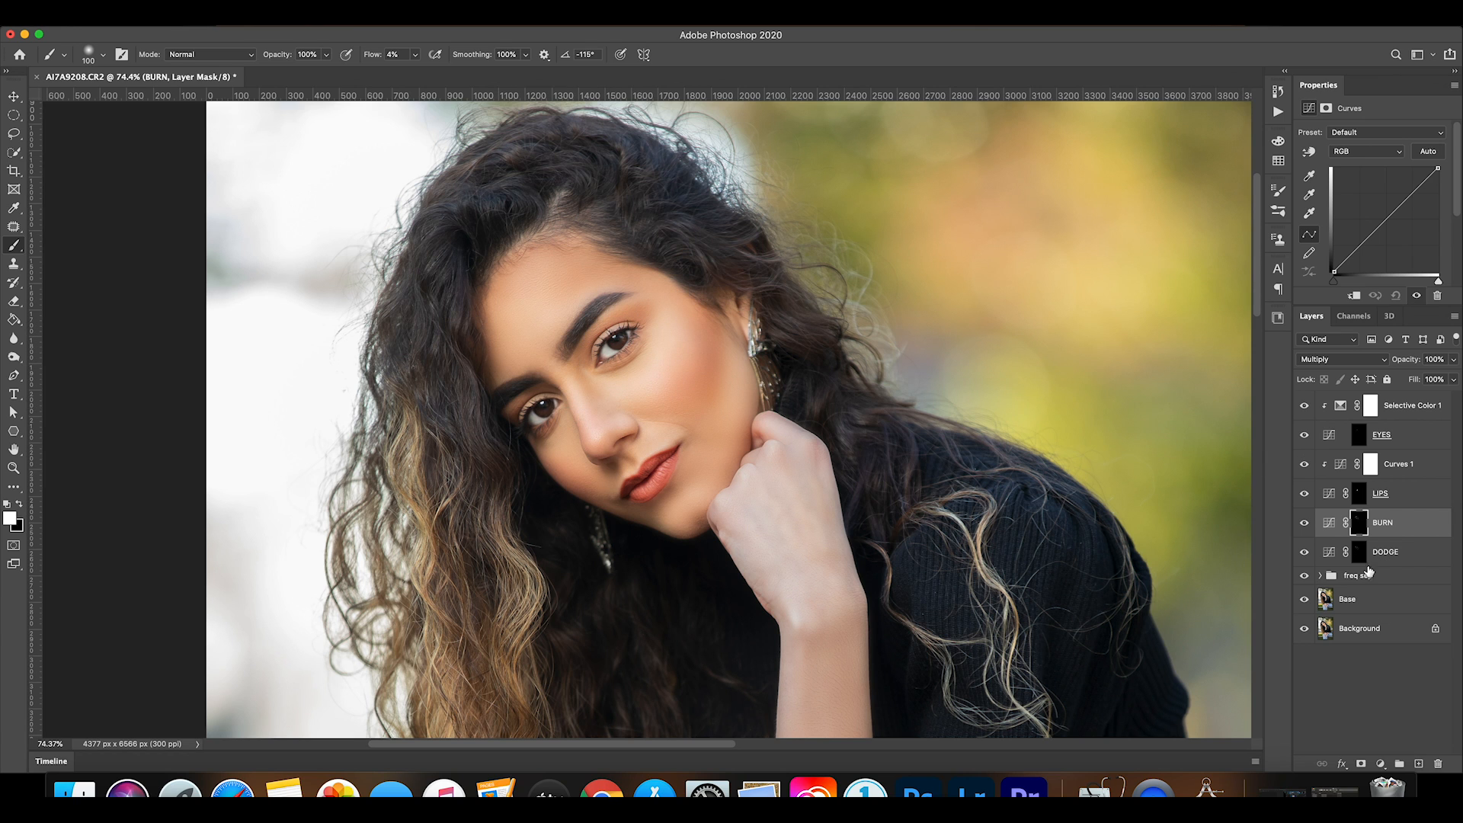
Group the layers from Selective Color 1 down to DODGE and name the group DB.
left_click(1416, 410)
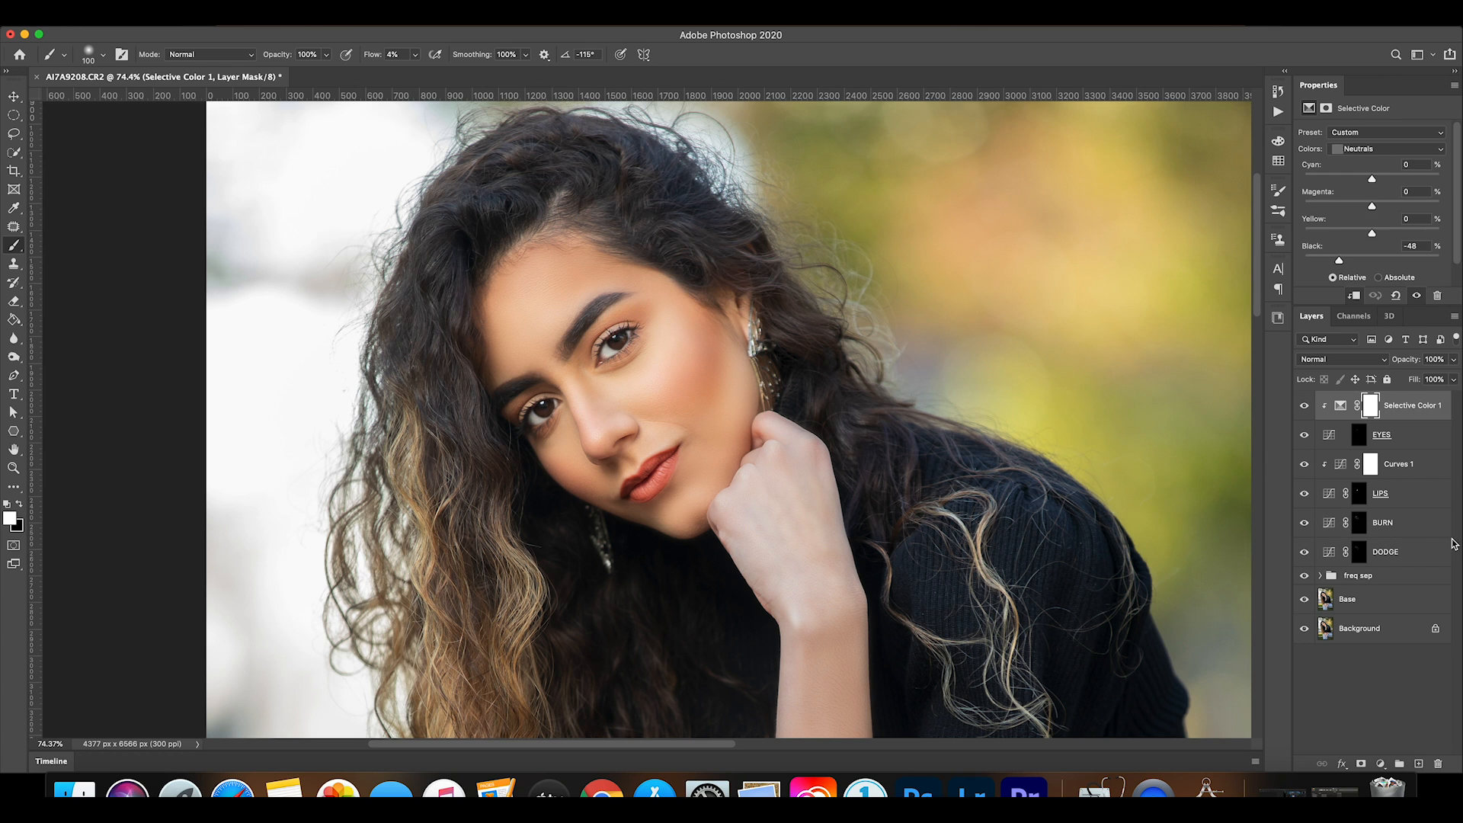
left_click(1422, 553, "shift")
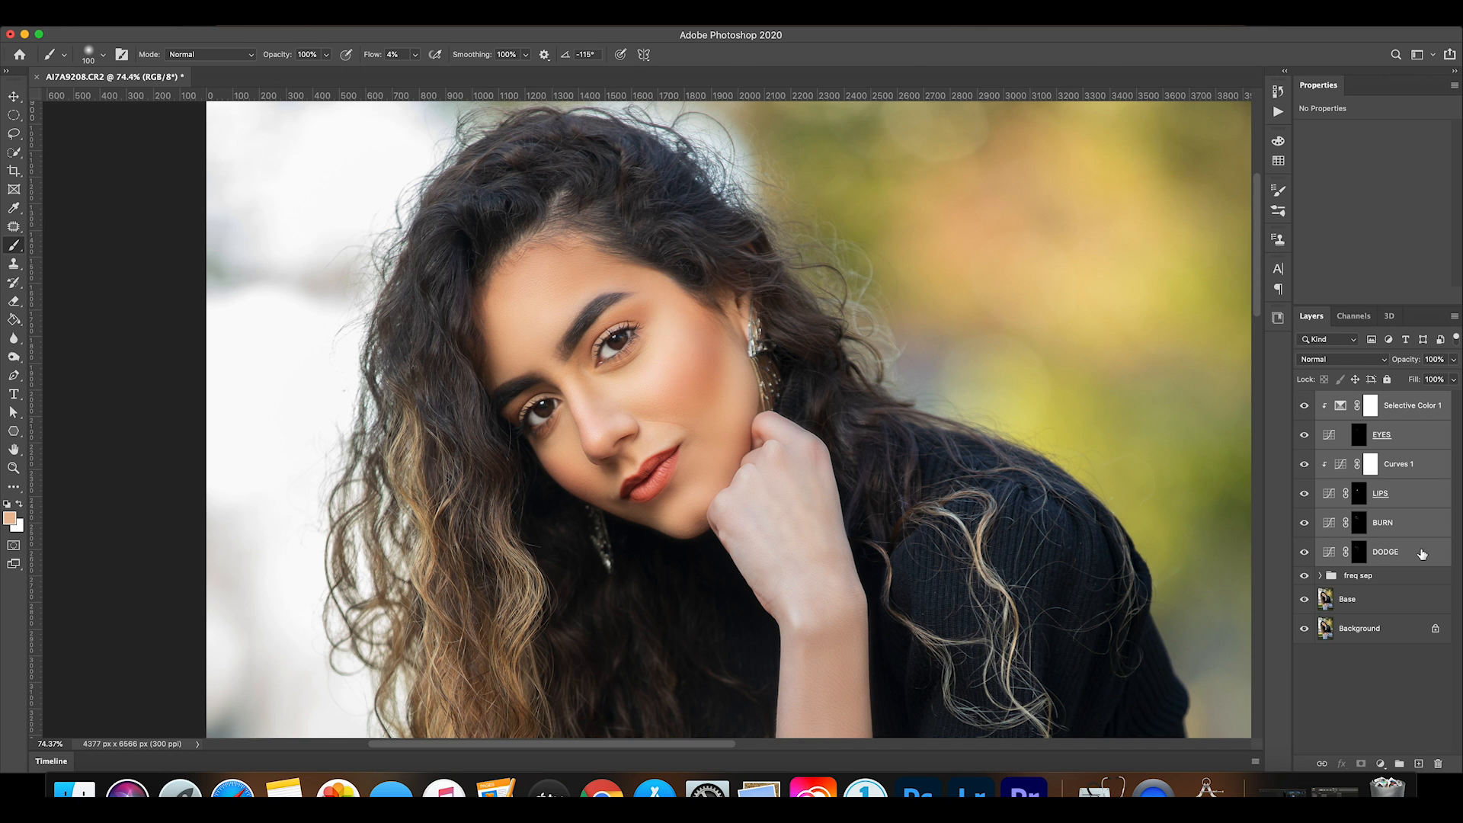
key("super+g")
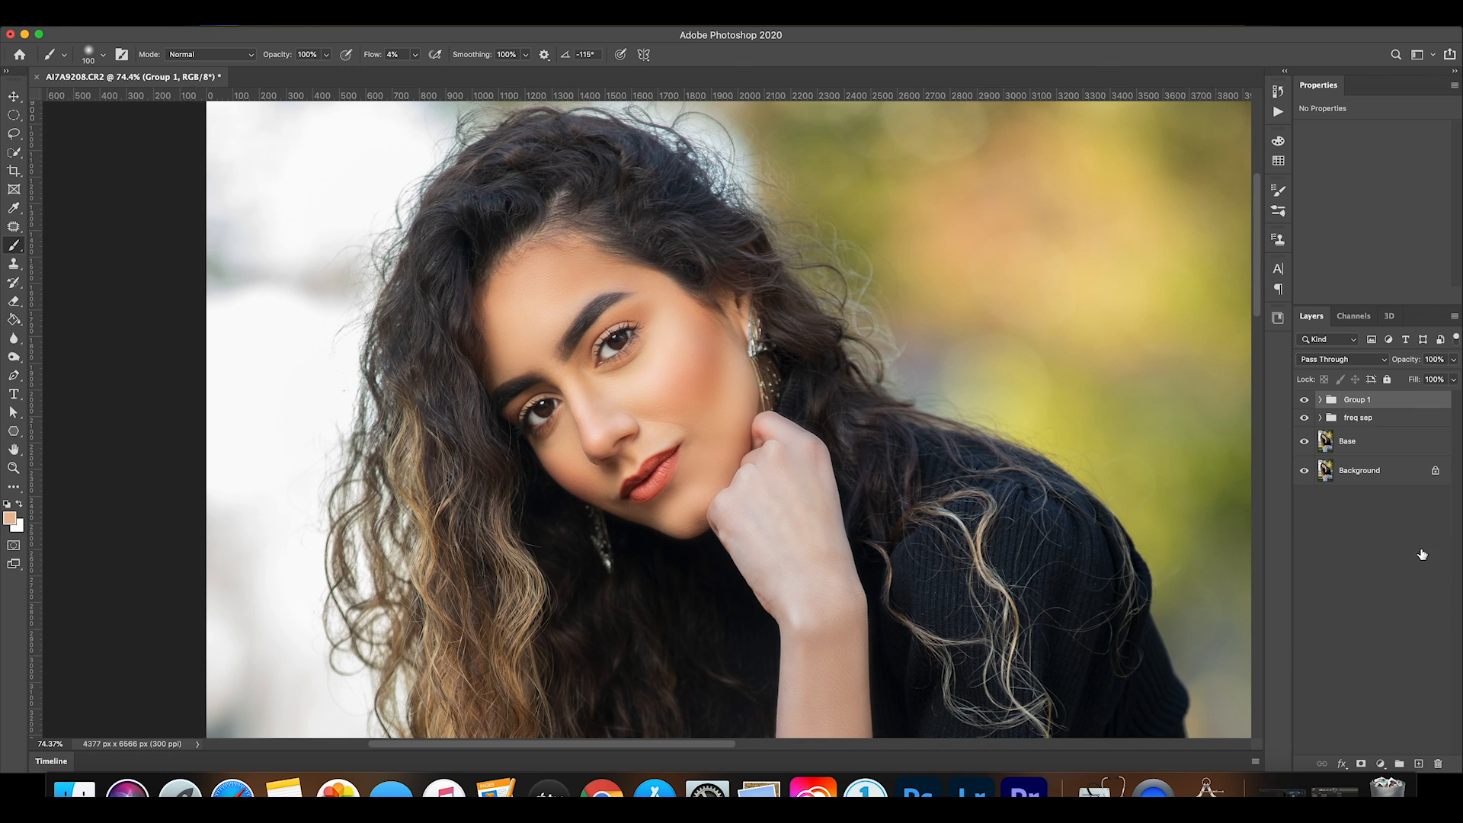
double_click(1354, 401)
type("DB")
key("Return")
Compare the face close up with the DB group hidden and shown.
left_click(1305, 400)
left_click(1305, 400)
left_click(1305, 400)
left_click(1305, 400)
left_click(1306, 400)
left_click(1305, 400)
left_click(1306, 400)
left_click(1306, 400)
Expand the DB group, target the BURN mask with a black 300 px brush at 68% flow, and fit the portrait in view.
left_click(1320, 400)
left_click(1409, 542)
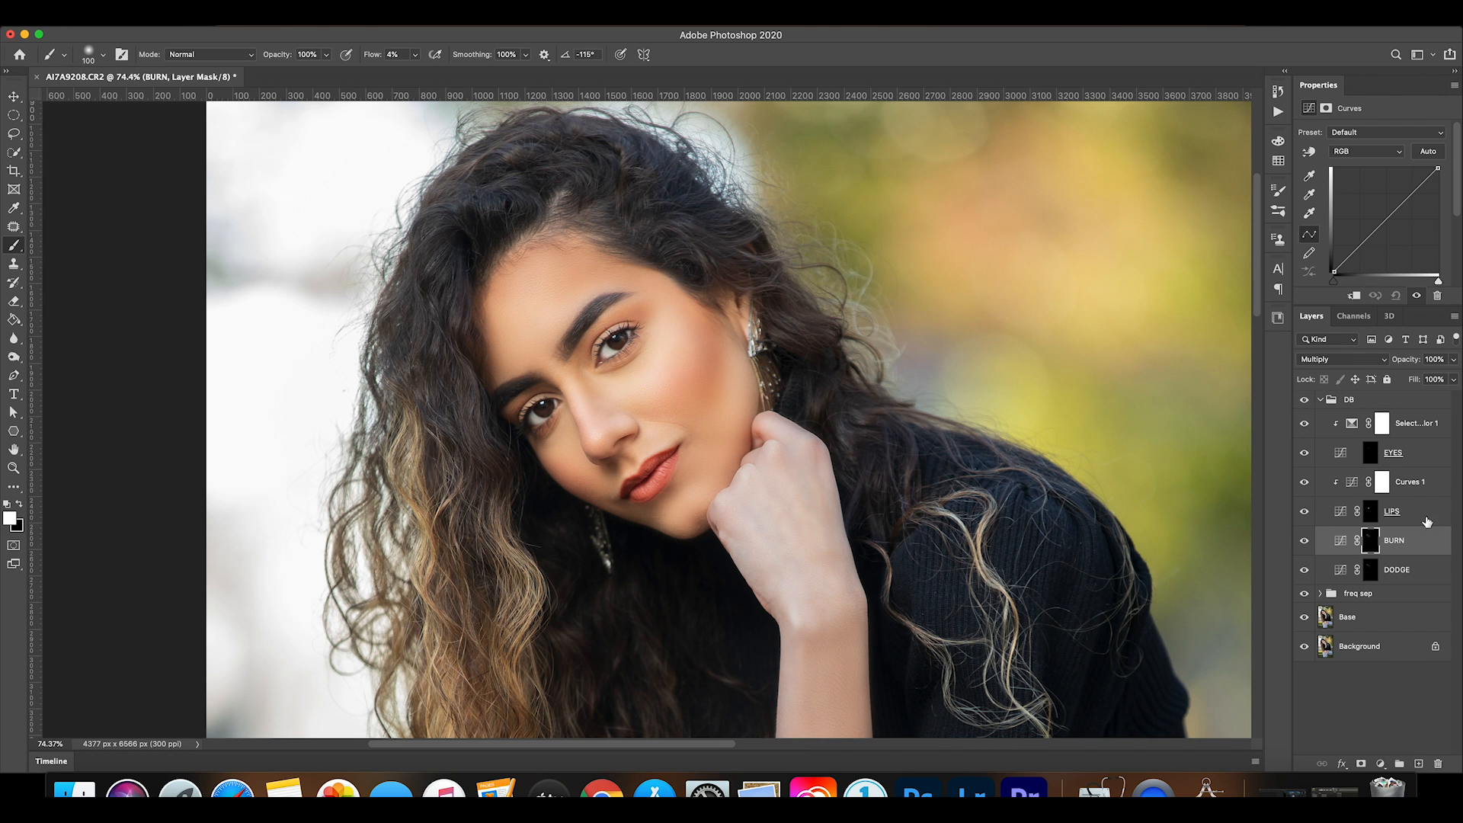
left_click(19, 505)
left_click_drag(415, 54, 458, 74)
key("bracketright")
key("bracketright")
key("bracketright")
key("bracketright")
key("bracketright")
key("bracketright")
key("super+0")
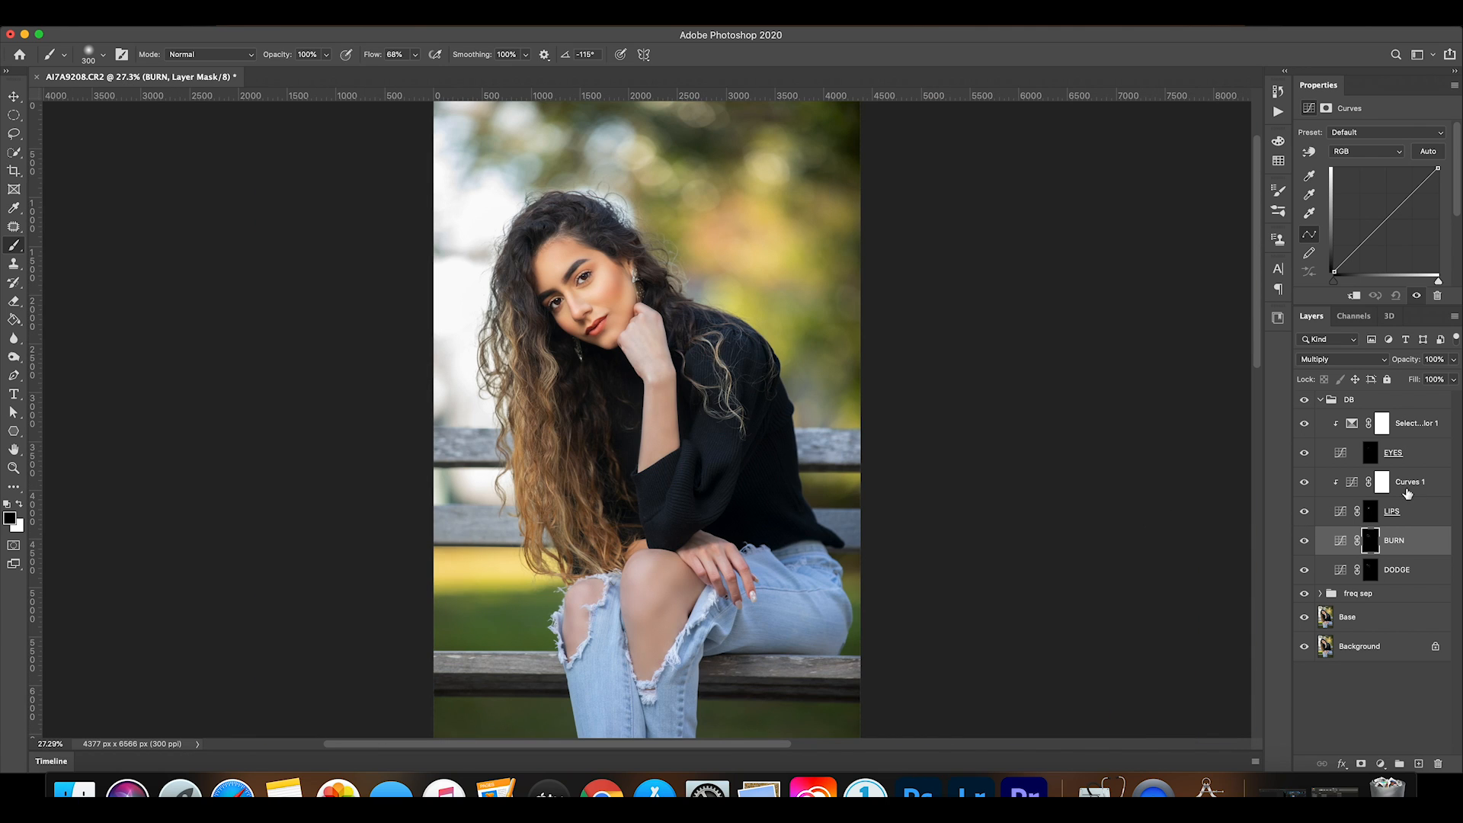
Compare the whole portrait with the DB group hidden and shown.
left_click(1304, 401)
left_click(1304, 401)
left_click(1304, 402)
left_click(1305, 401)
left_click(1305, 402)
left_click(1305, 402)
left_click(1305, 402)
left_click(1305, 401)
Reduce the BURN layer's opacity to 66% and the DODGE layer's opacity to 82%.
key("super+2")
left_click(1454, 360)
left_click_drag(1455, 366, 1431, 382)
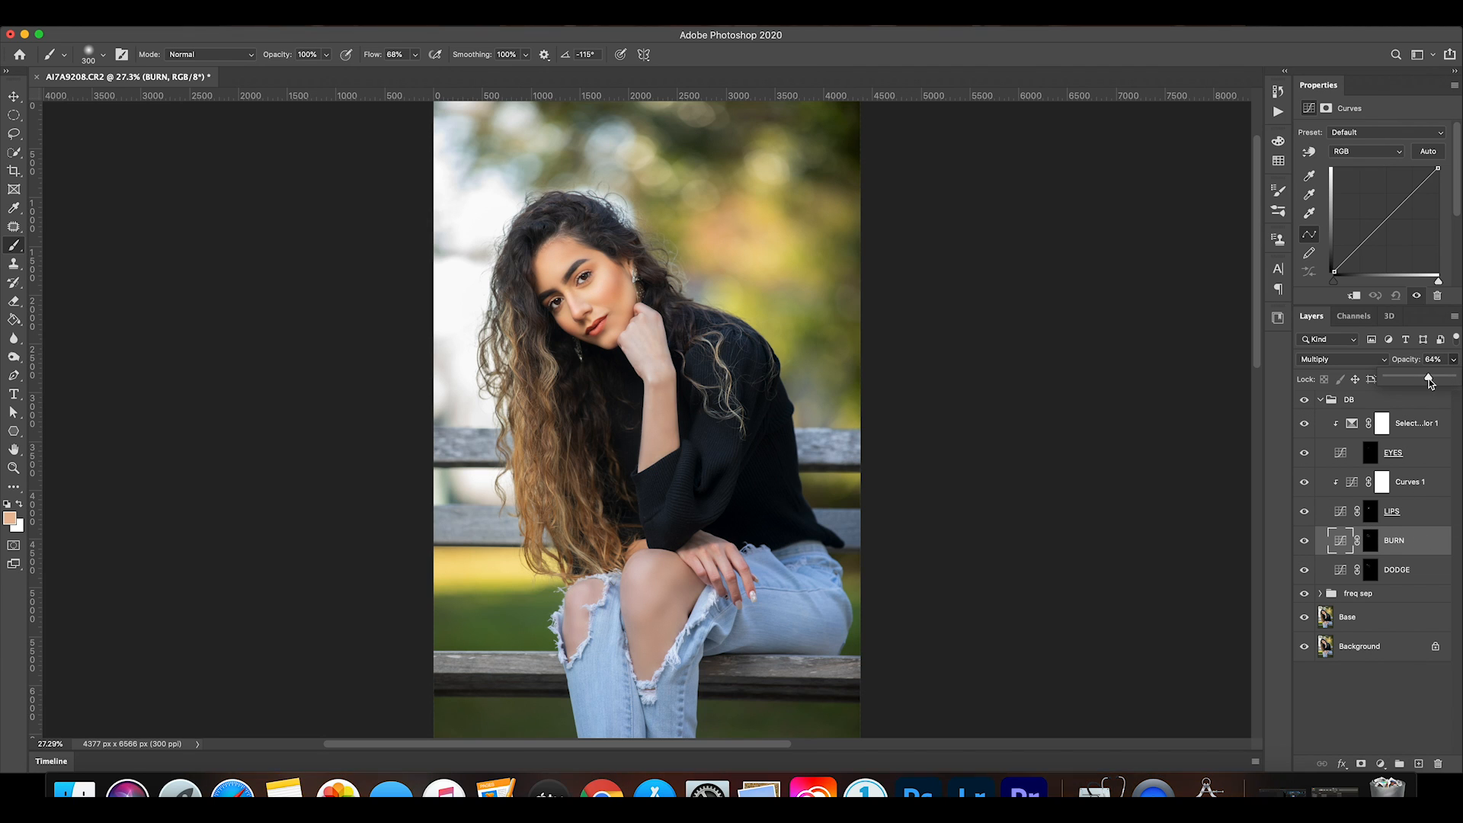
left_click(1433, 573)
left_click_drag(1456, 364, 1424, 390)
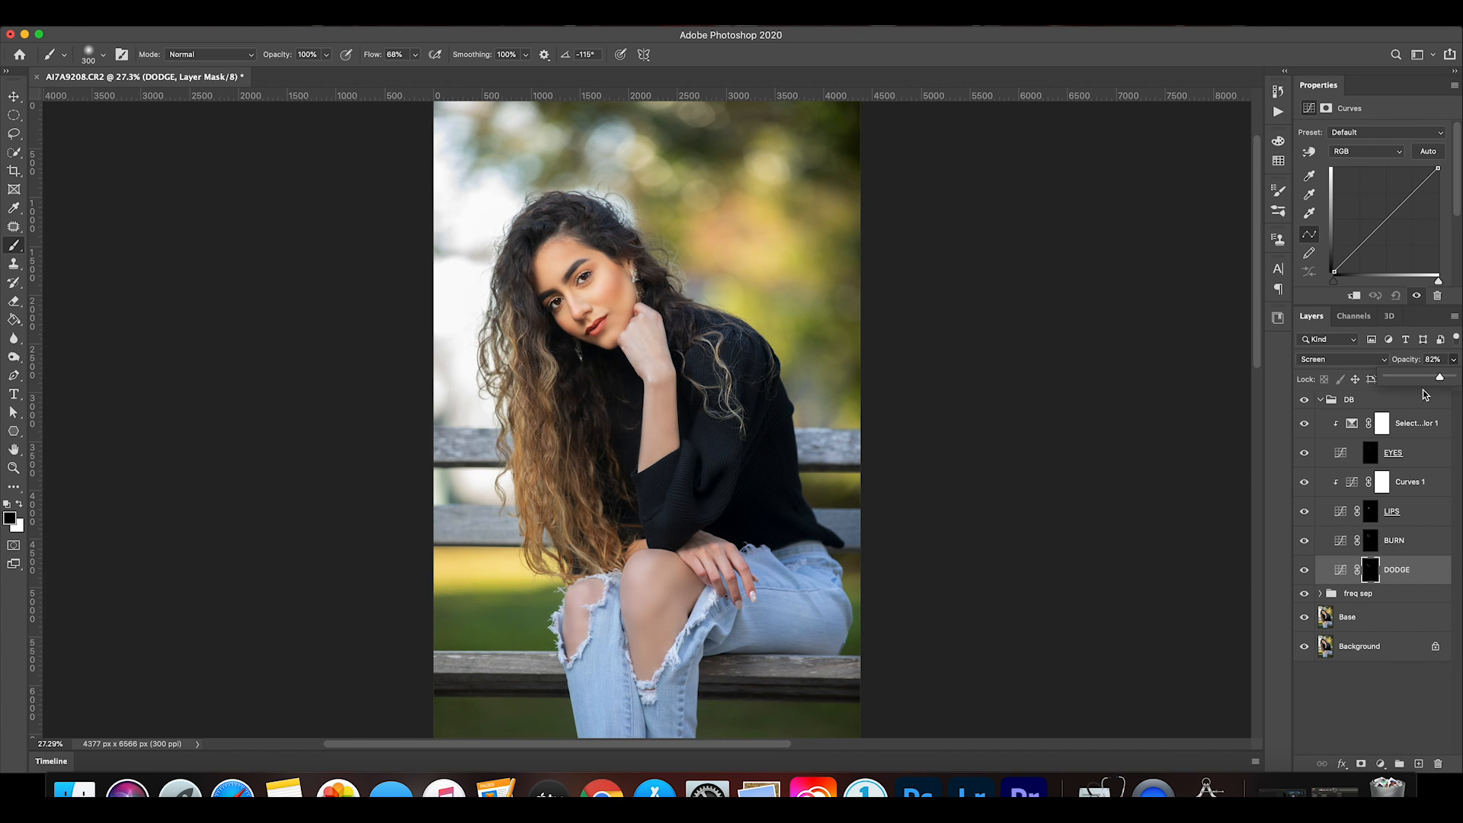
Check the reduced BURN and DODGE opacities by hiding and showing the DB group.
left_click(1302, 401)
left_click(1300, 402)
left_click(1300, 402)
left_click(1300, 402)
left_click(1302, 401)
left_click(1302, 401)
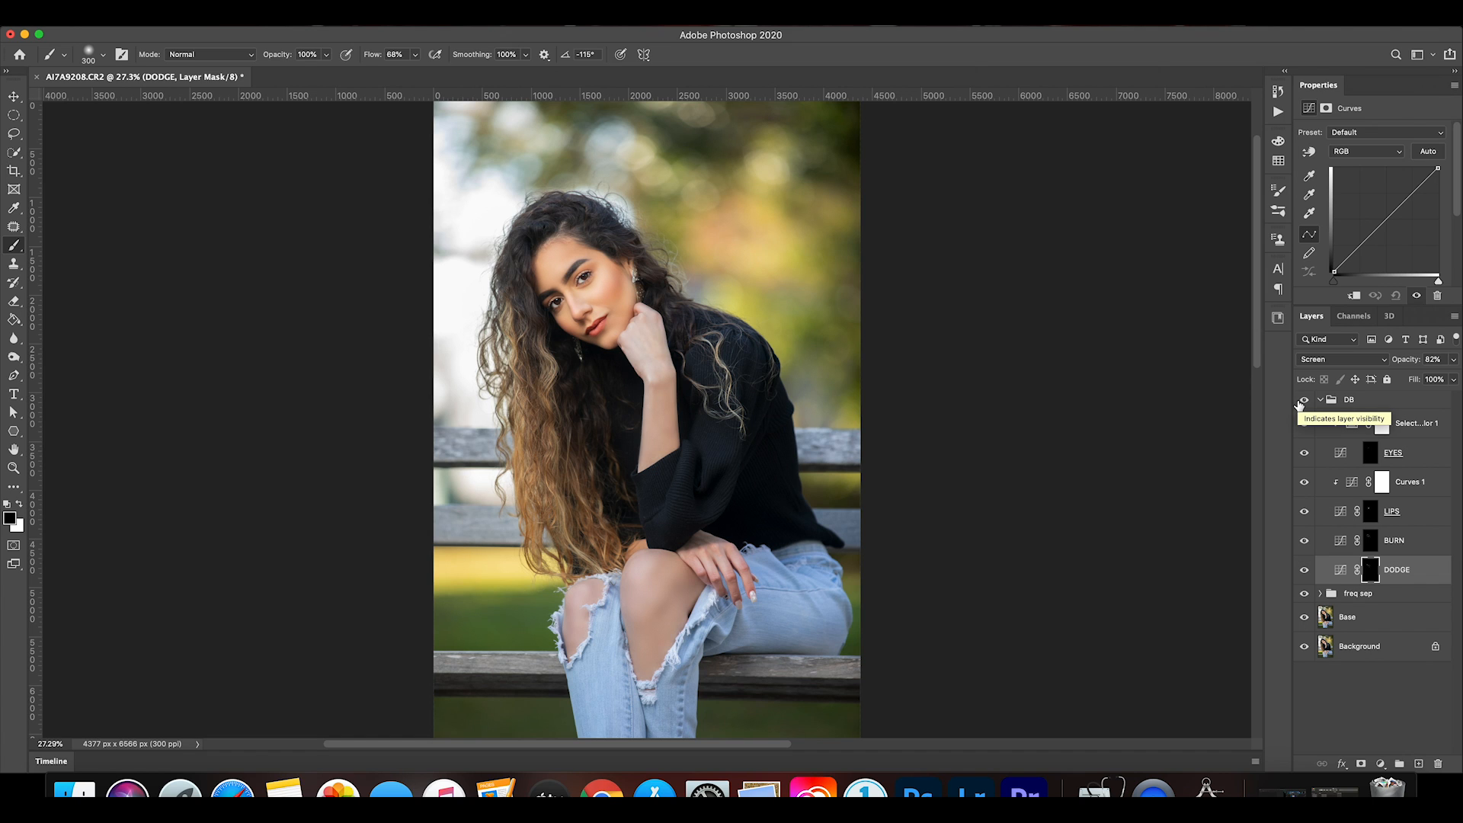
Shade the bare knee on the BURN mask with a white 150 px brush at 5% flow.
left_click(1407, 547)
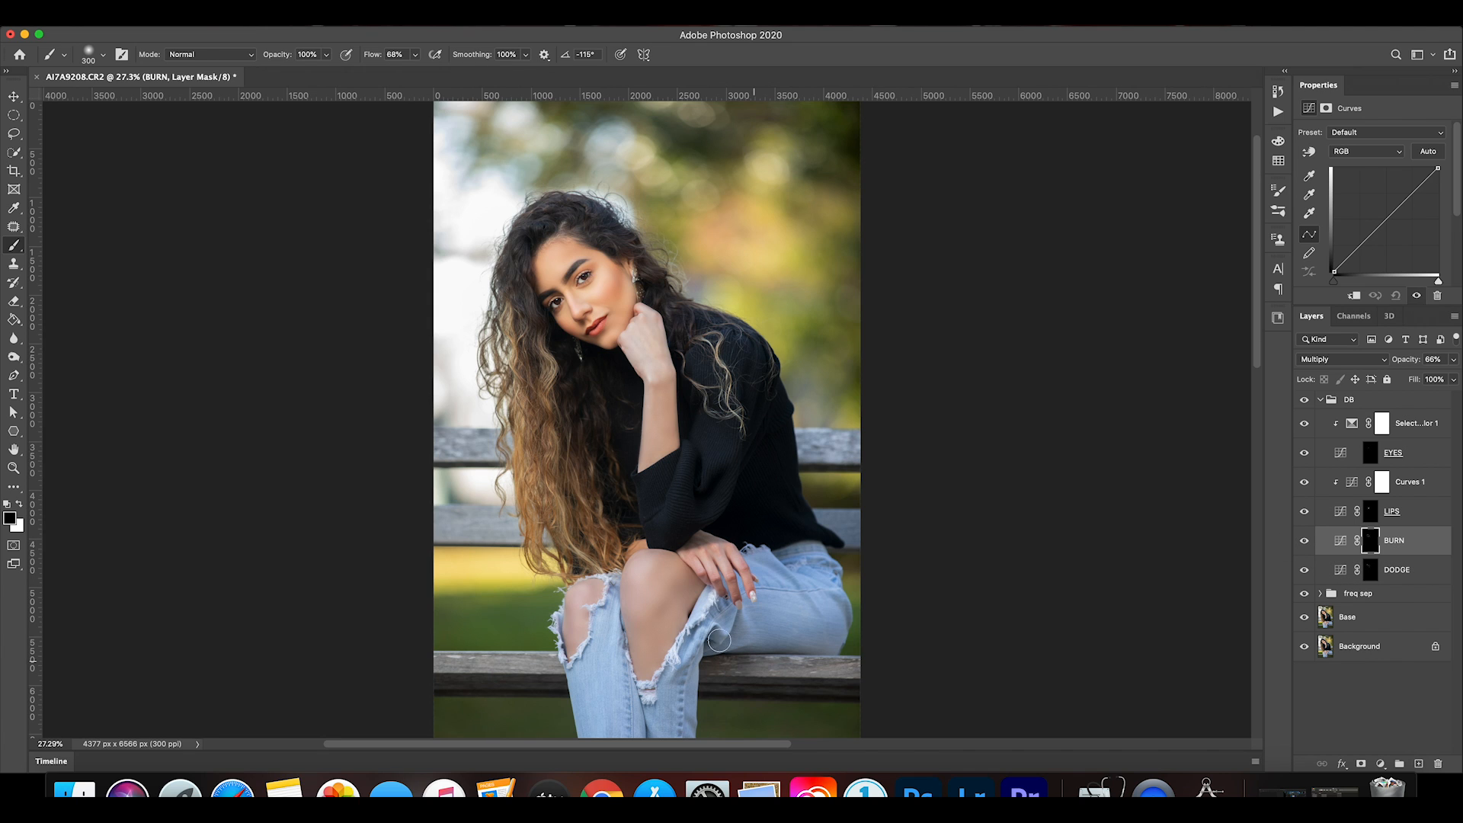
key("bracketleft")
key("bracketleft")
left_click(416, 54)
left_click_drag(418, 71, 380, 72)
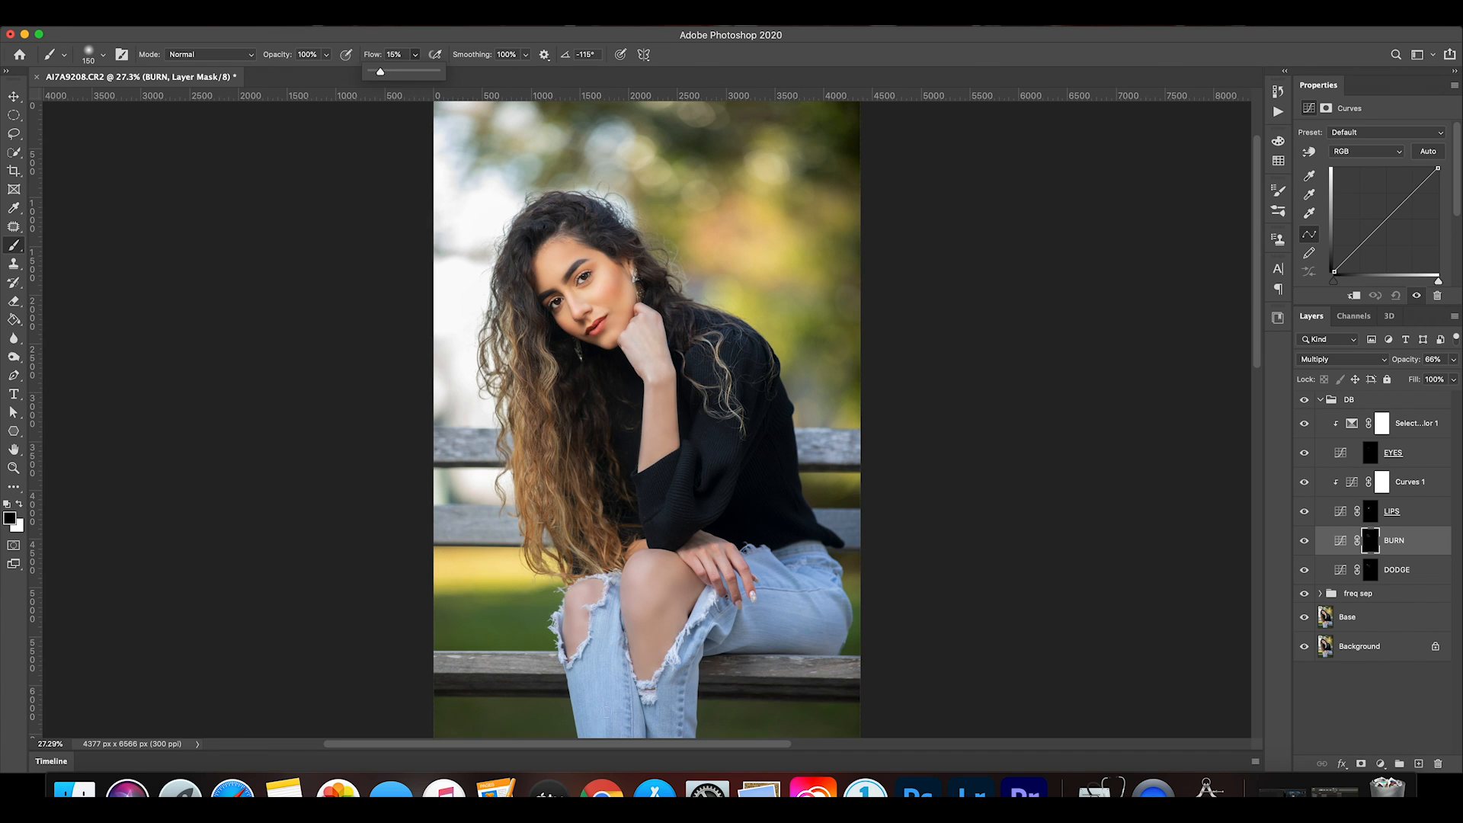
left_click(627, 643)
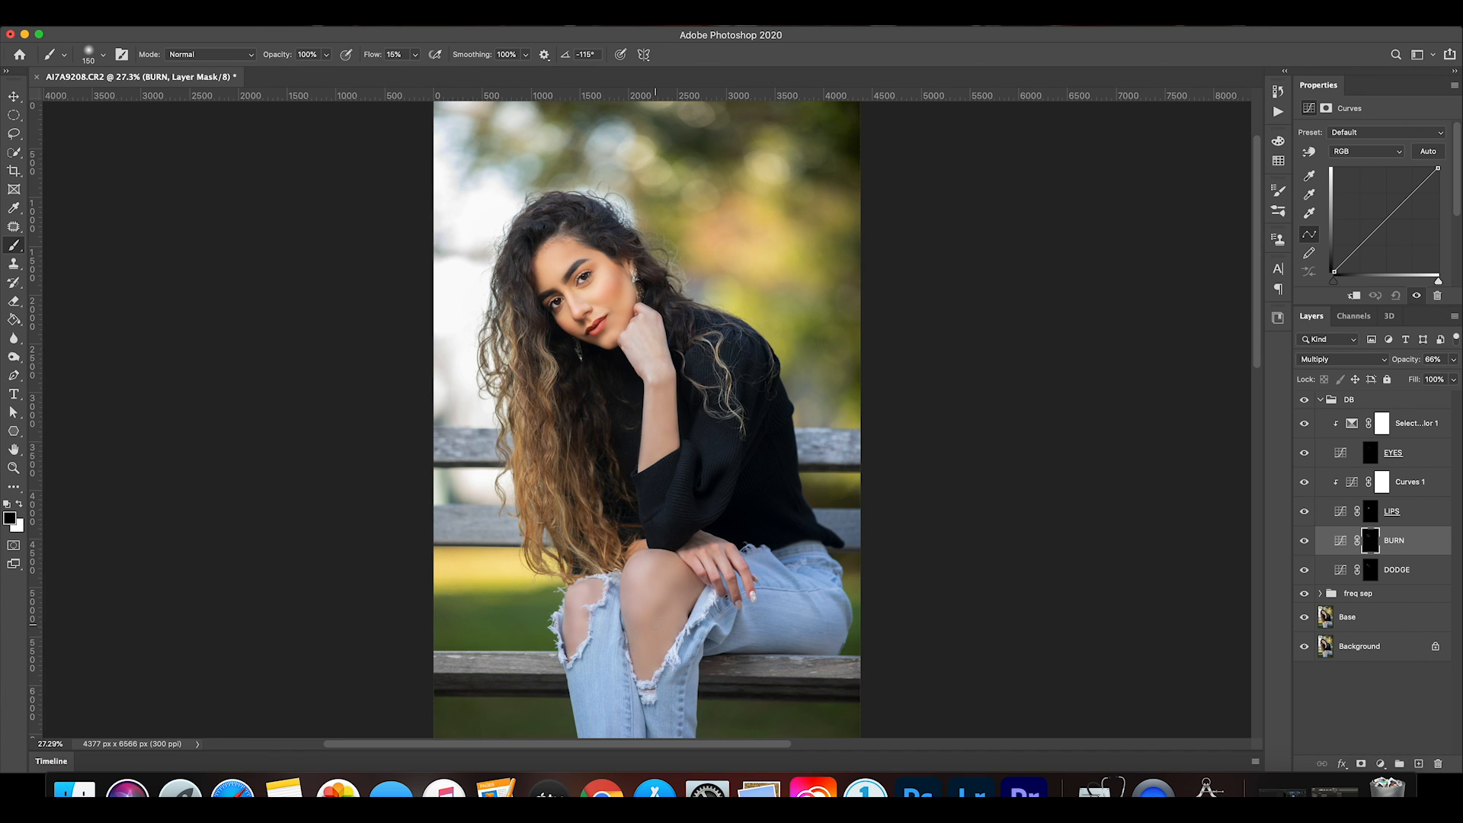
key("x")
left_click(415, 54)
left_click_drag(416, 72, 410, 70)
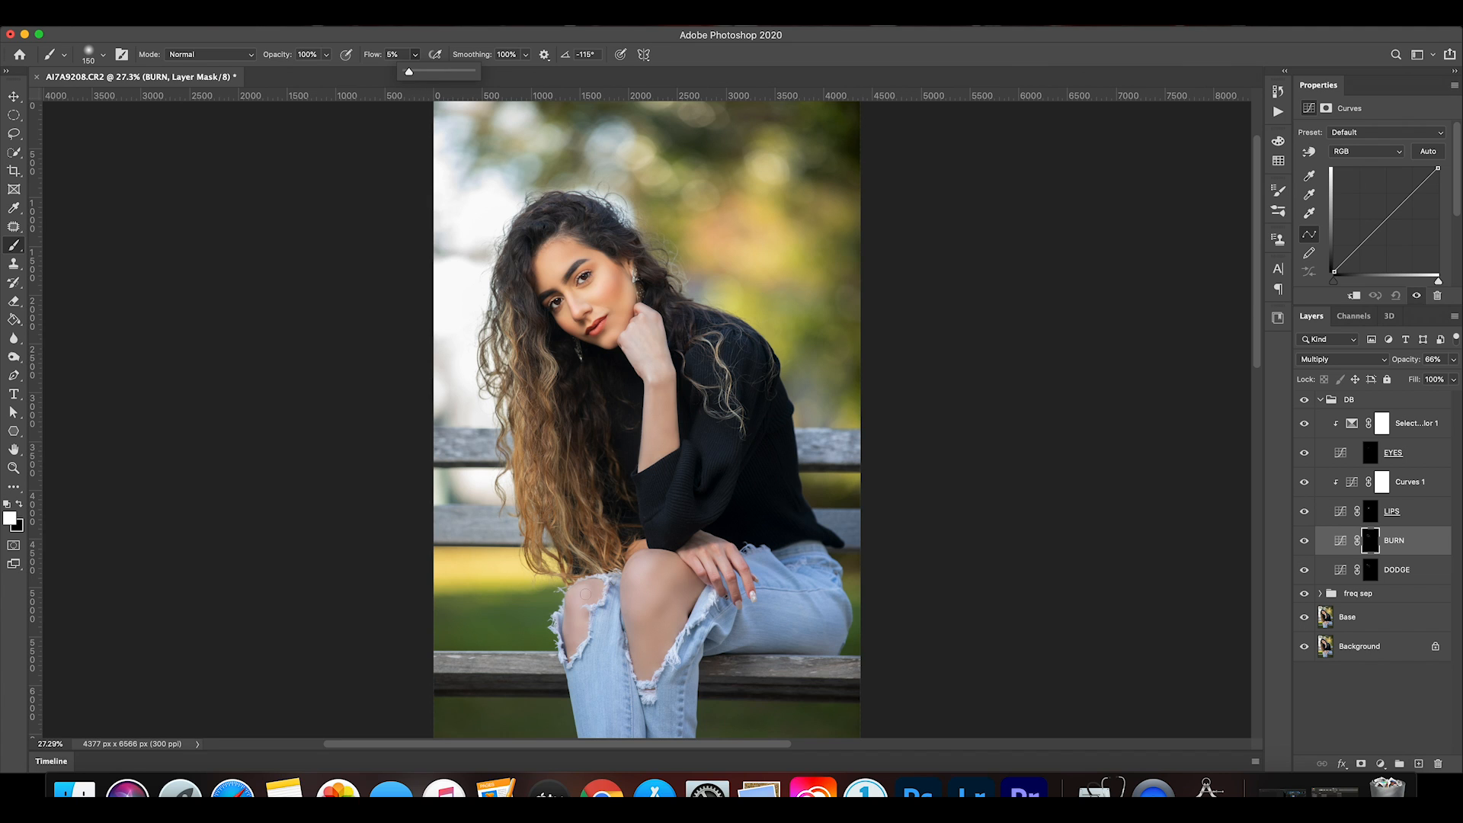
left_click(648, 636)
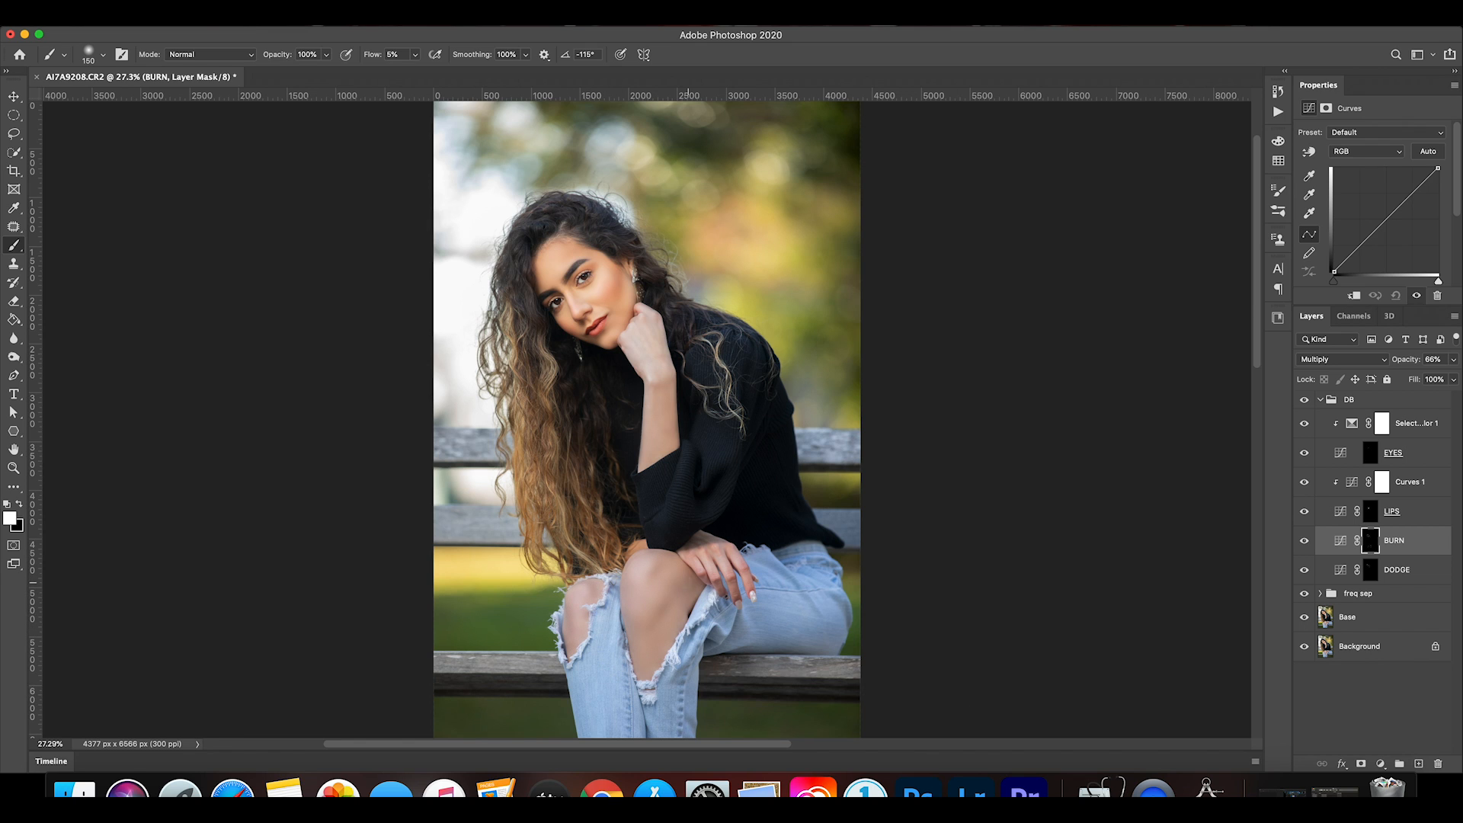
Target the DODGE mask with a white 200 px brush at 5% flow and compare the portrait with and without the DB group.
left_click(1401, 570)
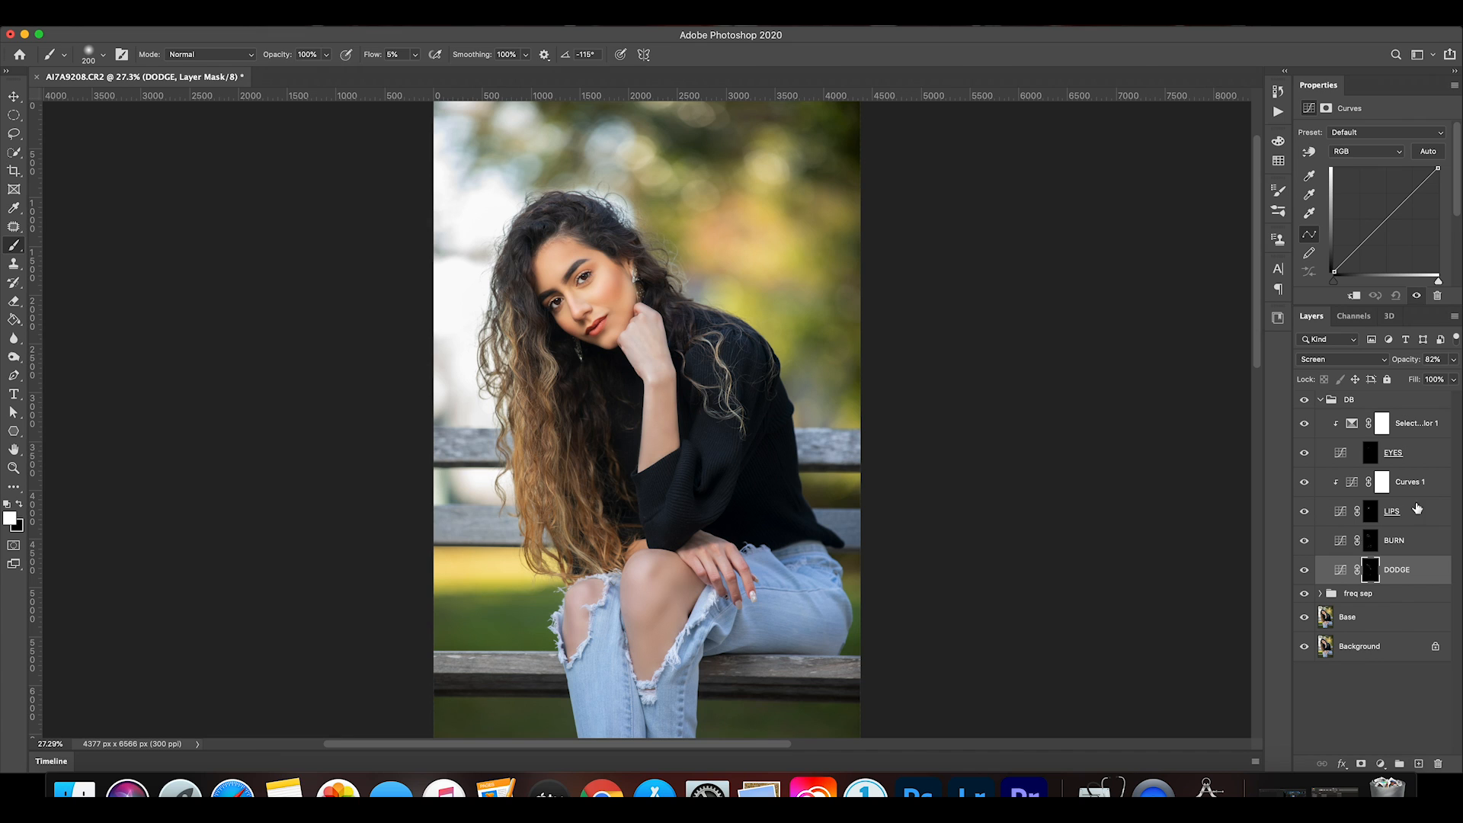
left_click(1304, 402)
left_click(1303, 403)
left_click(1303, 402)
left_click(1304, 403)
Lower the BURN layer's opacity further and compare the portrait with the DB group hidden and shown.
left_click(1408, 541)
left_click(1455, 364)
left_click_drag(1432, 379, 1420, 382)
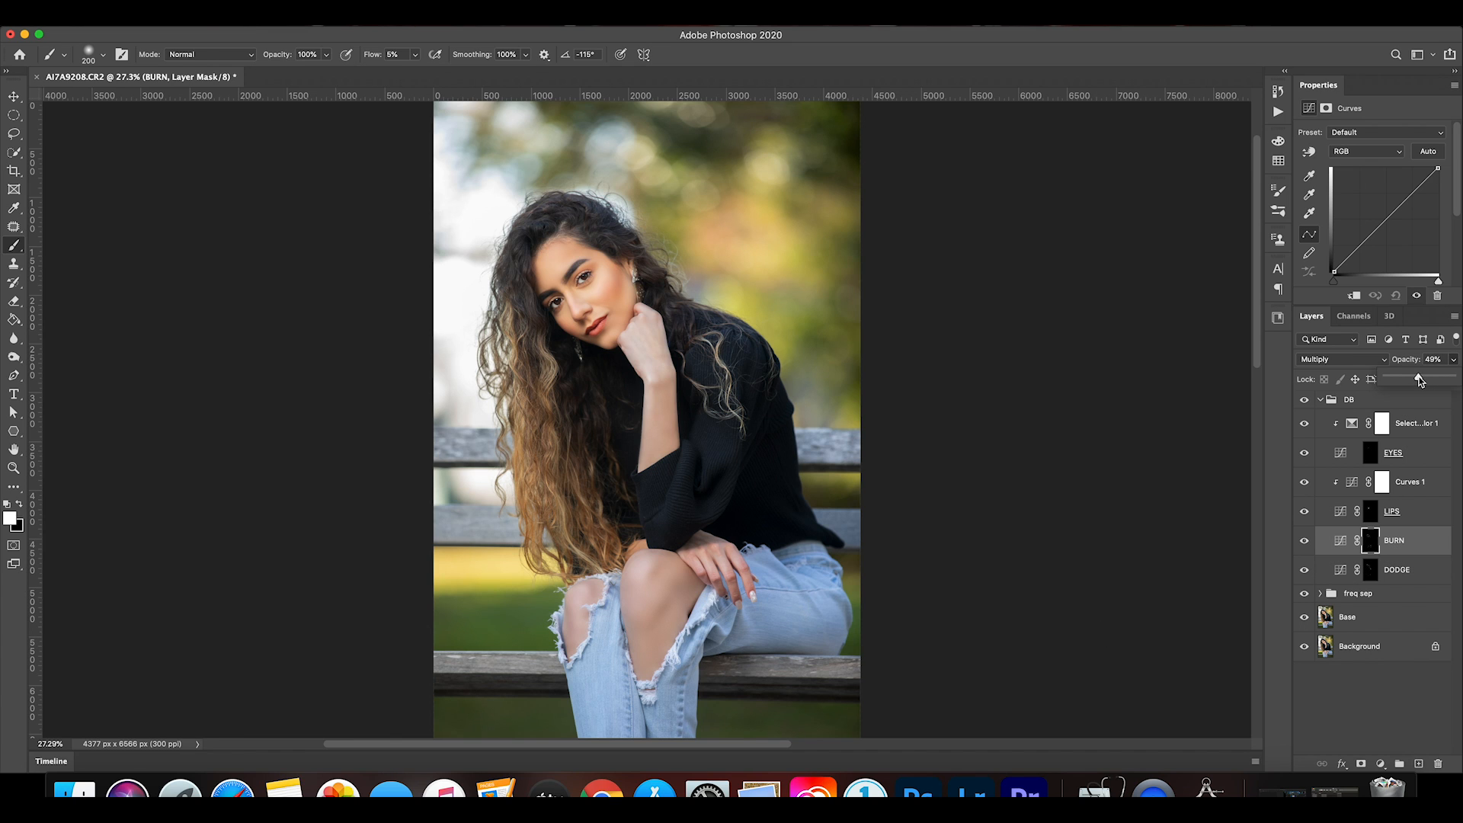
left_click_drag(1412, 377, 1410, 377)
left_click(1305, 401)
left_click(1305, 401)
left_click(1305, 401)
left_click(1305, 401)
Reduce the DODGE layer's opacity to 59% and compare the portrait with the DB group hidden and shown.
left_click(1425, 571)
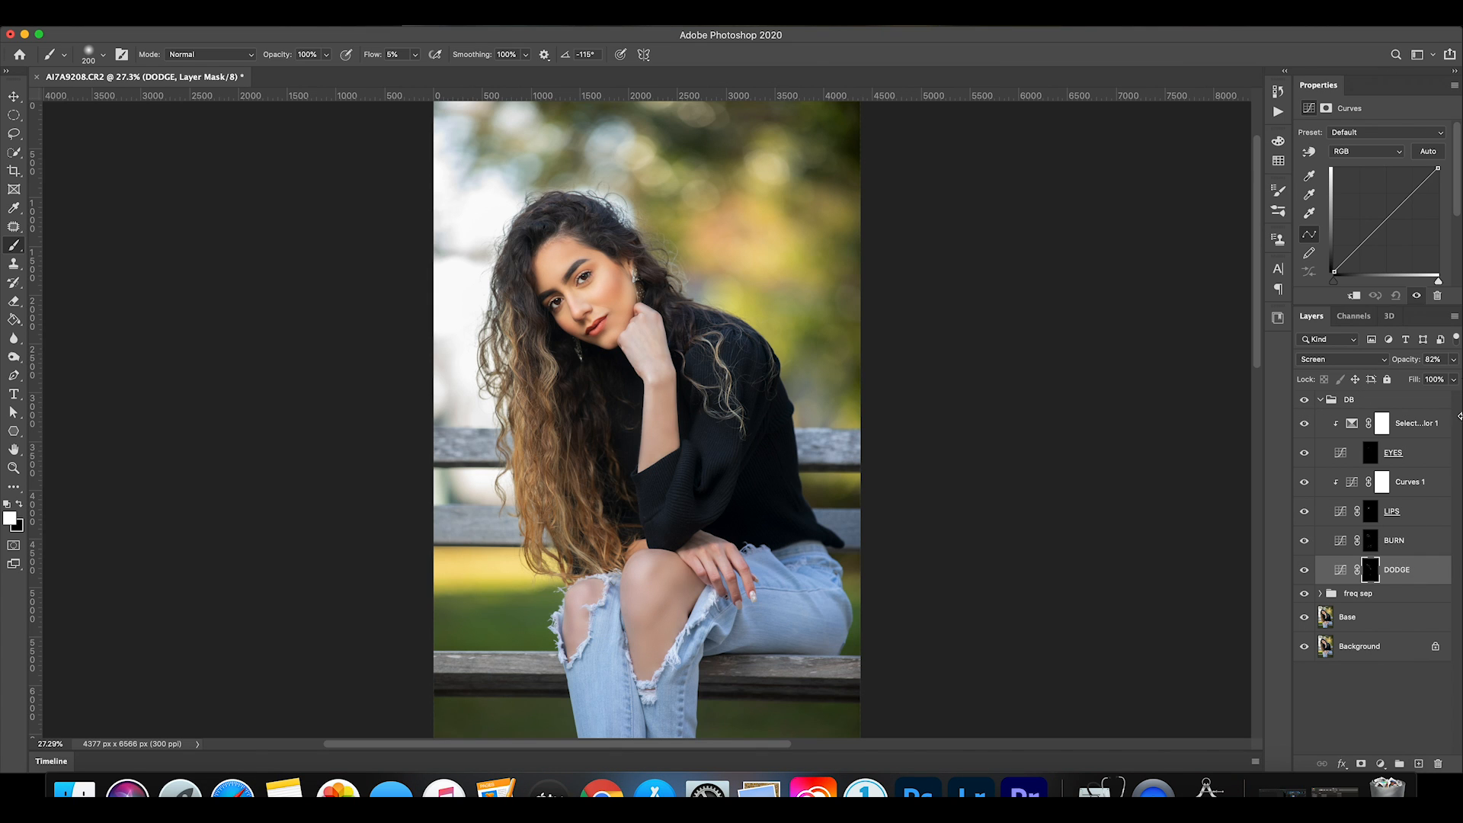
left_click(1453, 359)
left_click_drag(1442, 379, 1427, 380)
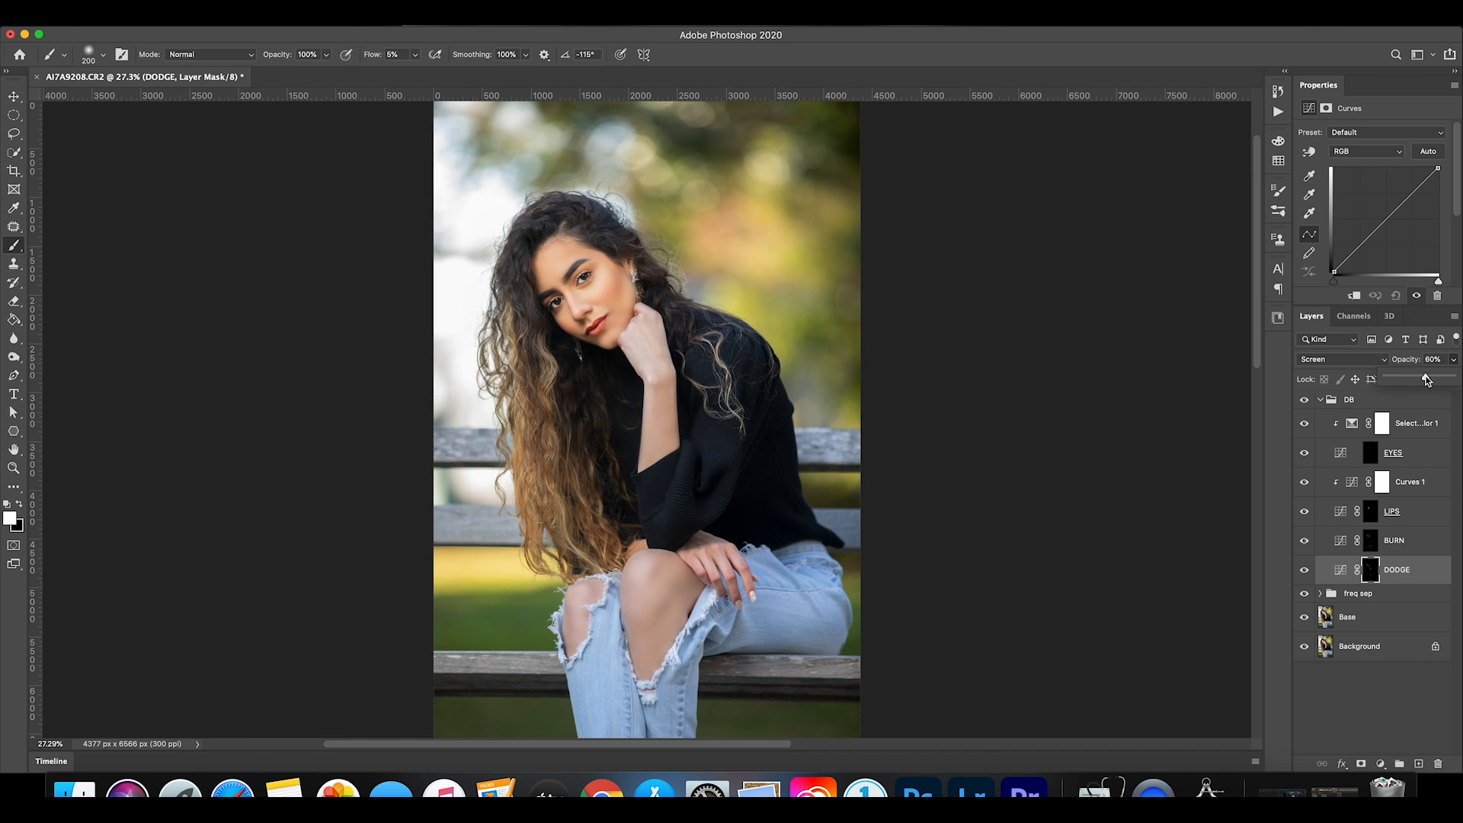
left_click(1303, 405)
left_click(1303, 405)
left_click(1302, 405)
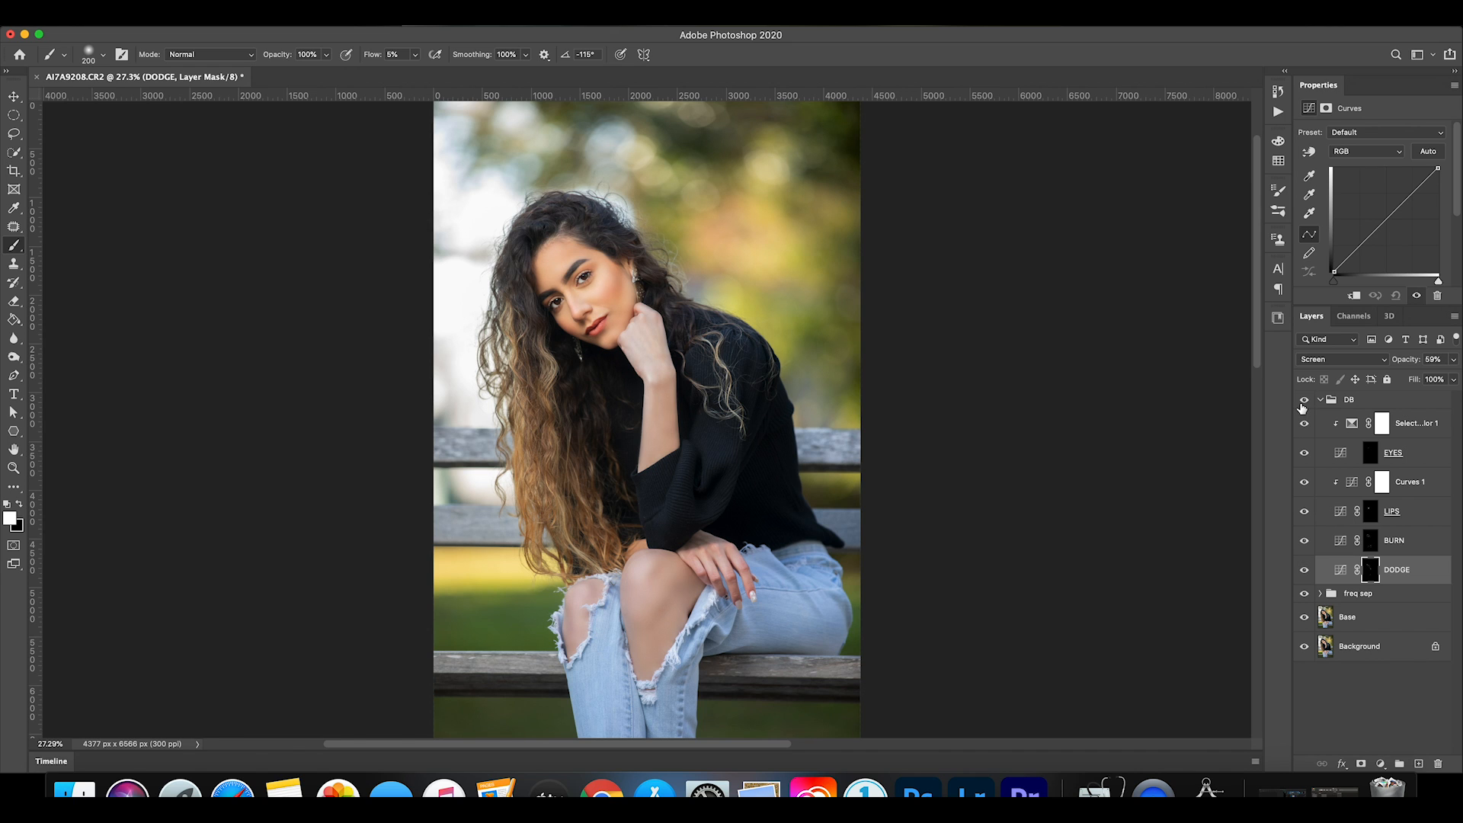
left_click(1303, 404)
Collapse the DB group, stamp all visible layers into a new layer above it, and open that layer in the Camera Raw Filter.
left_click(1321, 400)
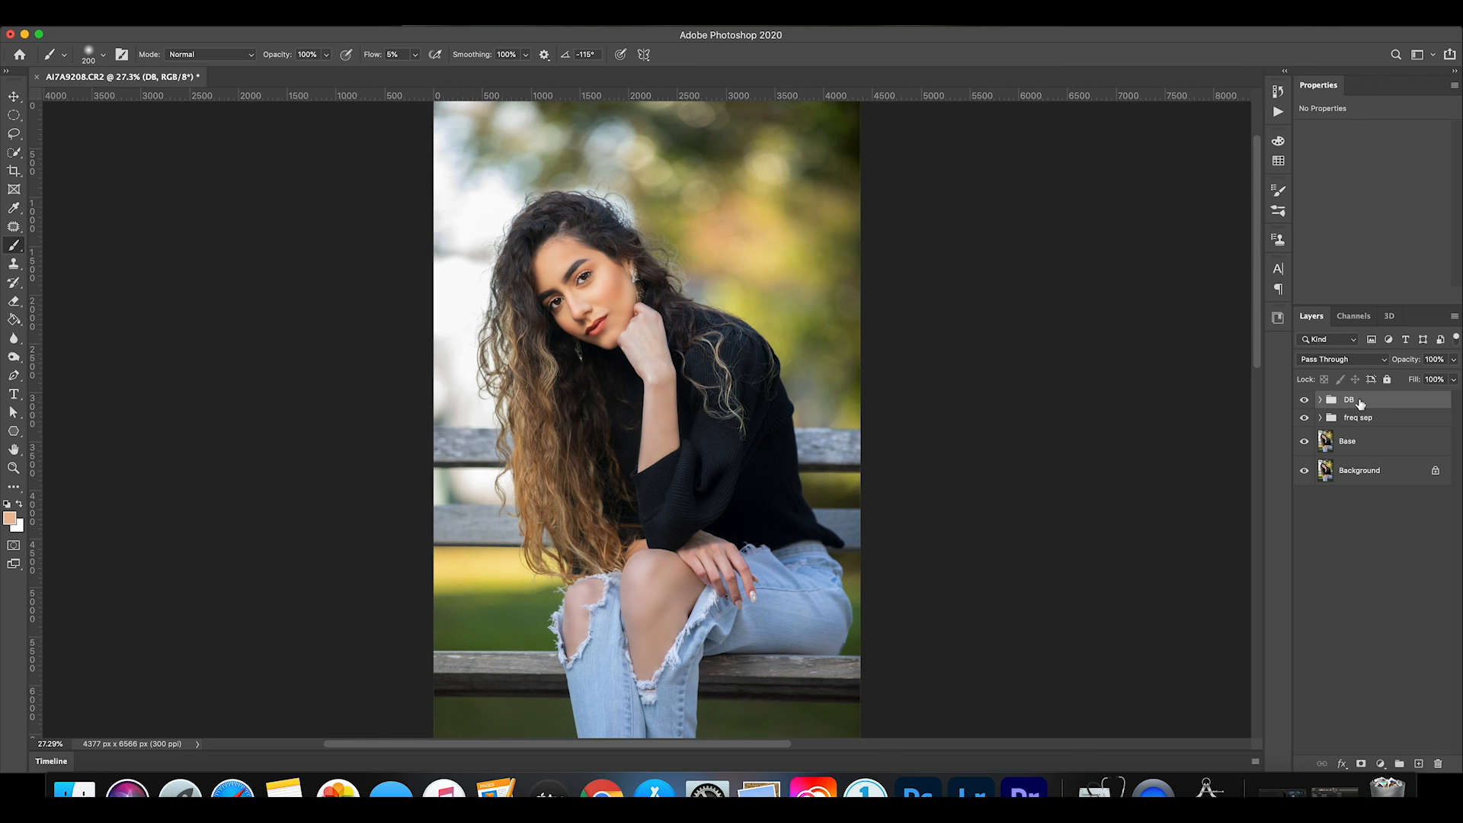
key("super+alt+shift+e")
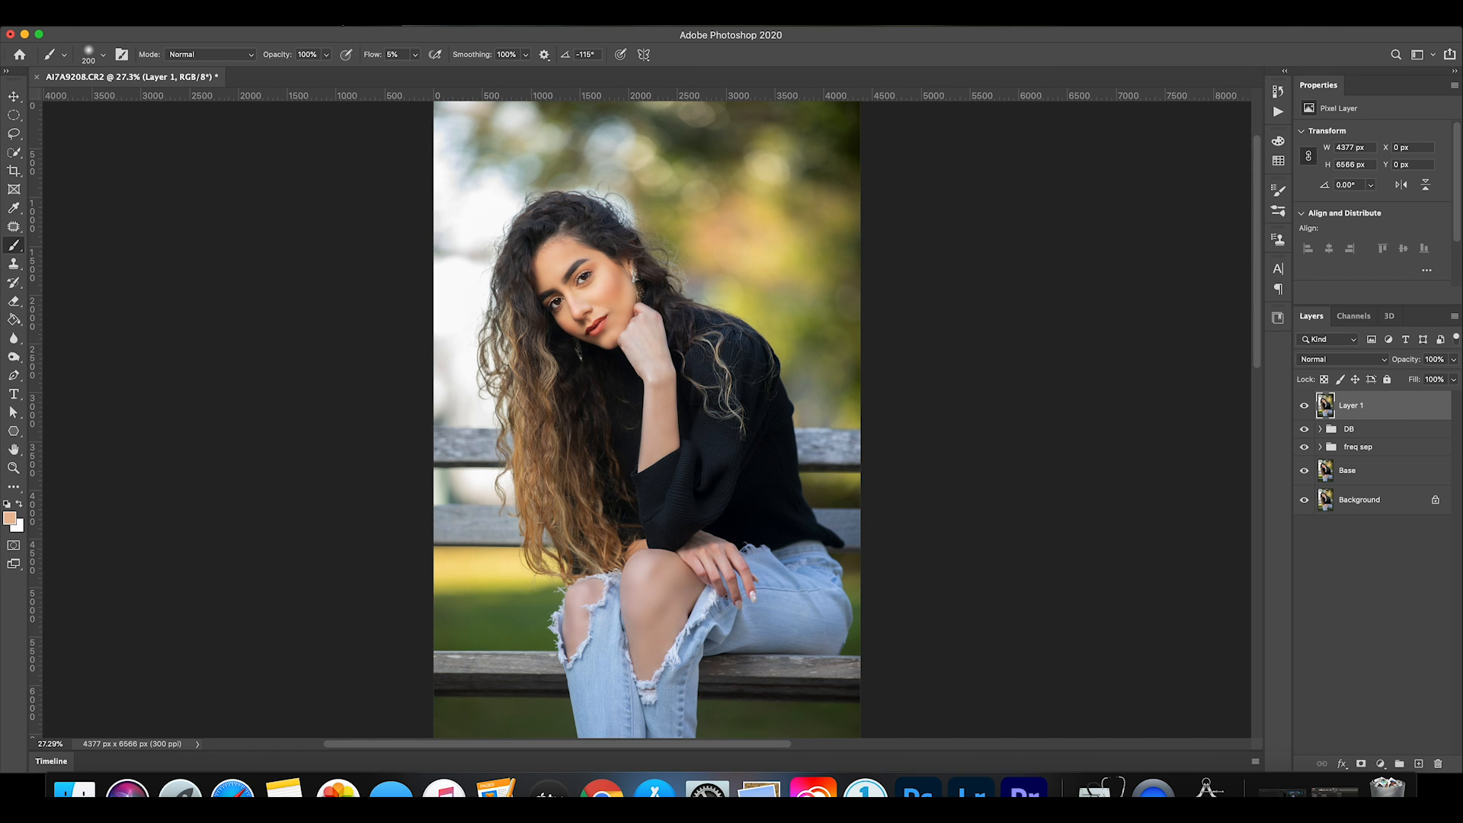
left_click(335, 17)
mouse_move(416, 185)
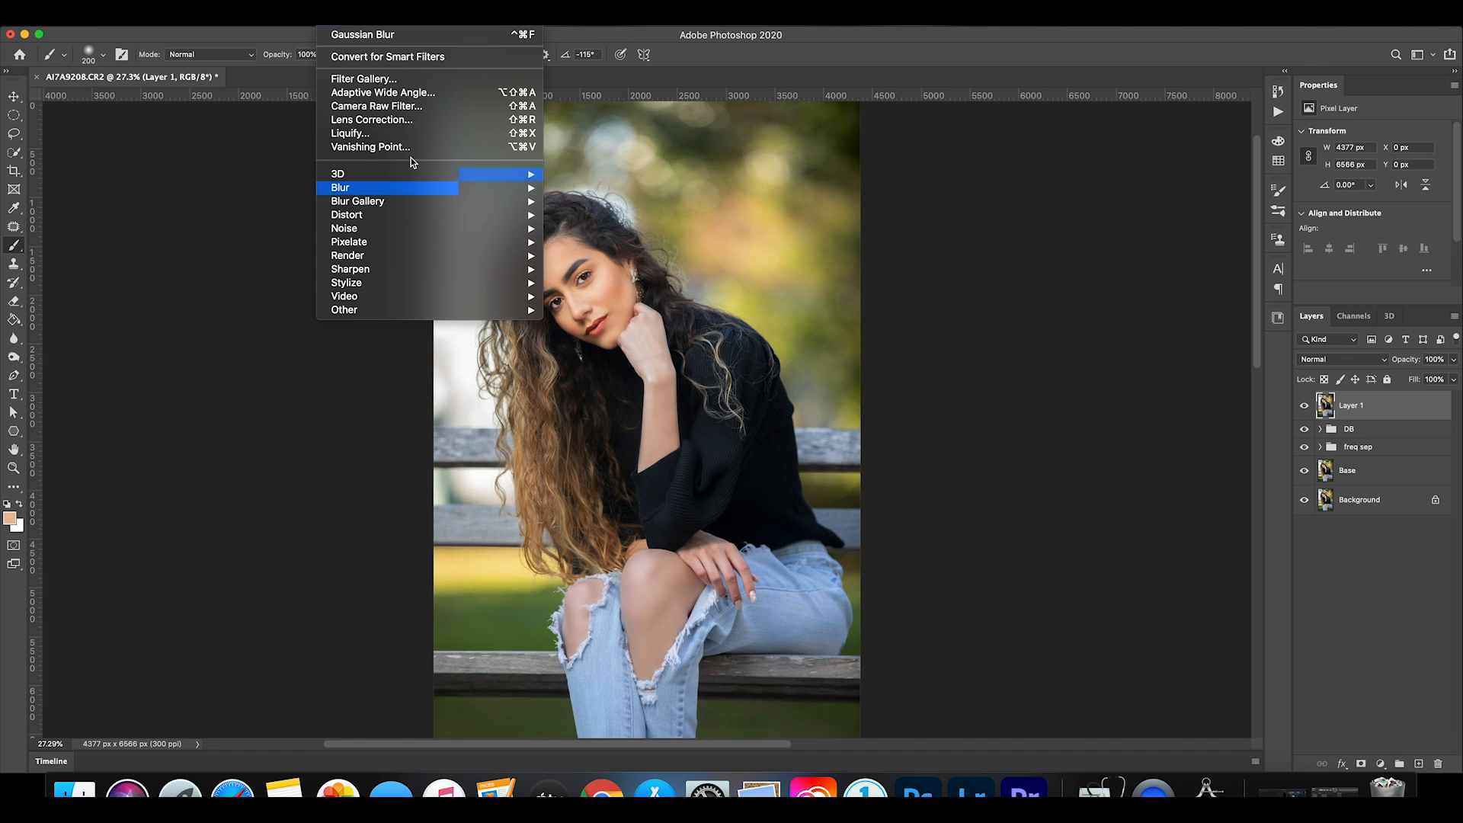
left_click(389, 108)
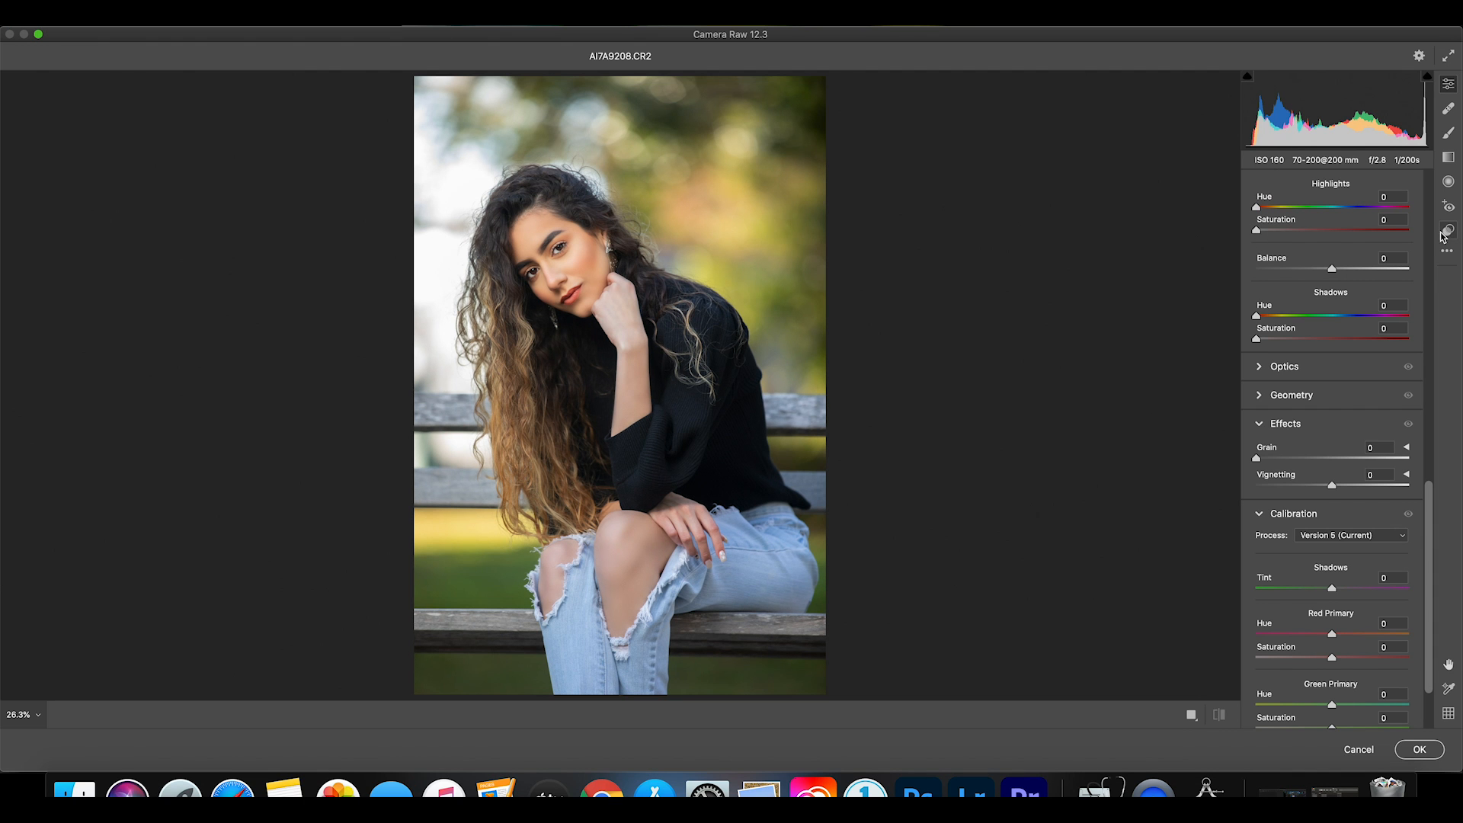
Apply the Vivid color preset to the merged portrait and lower the overall saturation to -1.
left_click(1448, 232)
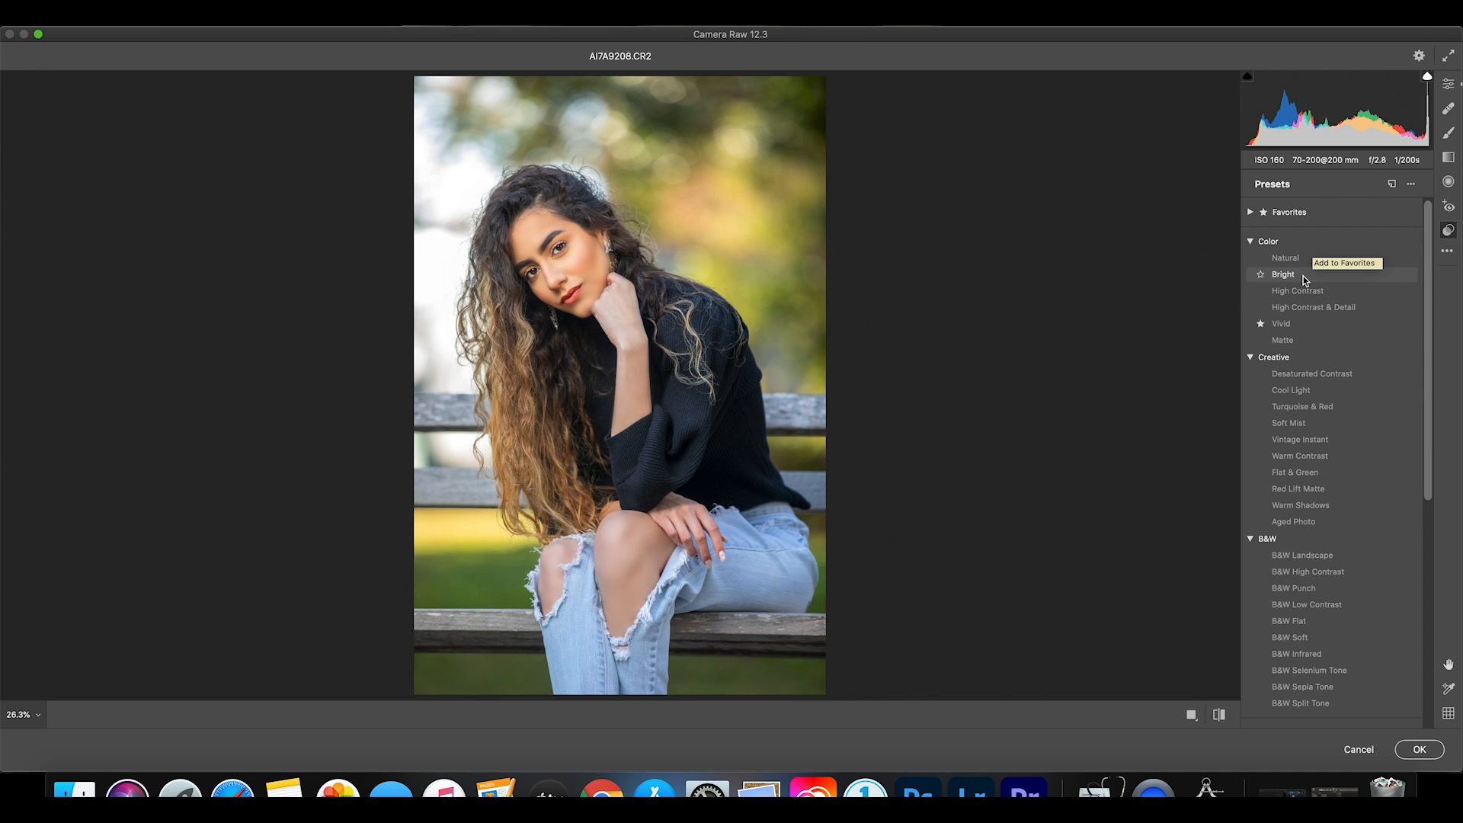
left_click(1286, 326)
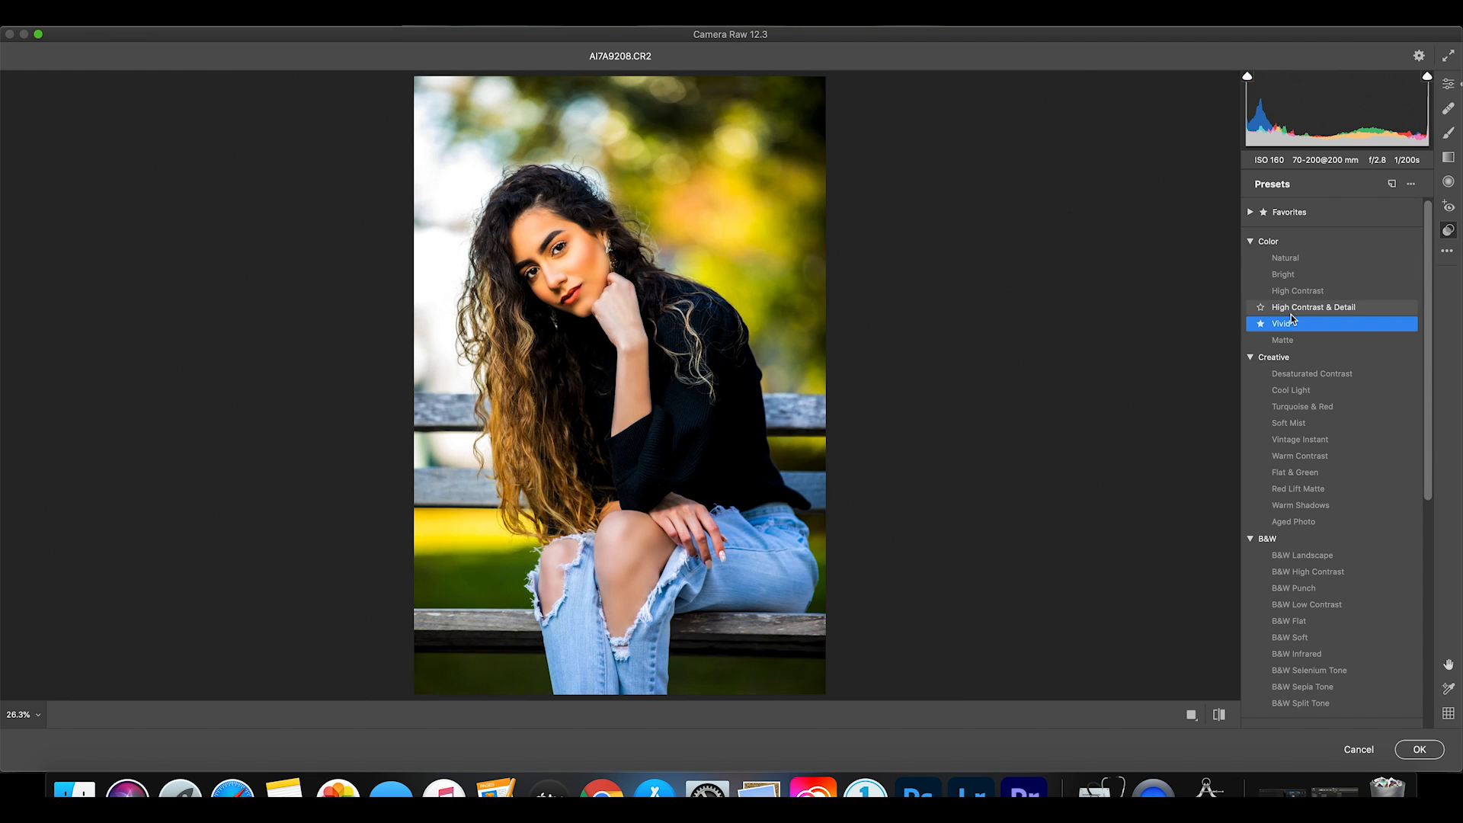
left_click(1450, 86)
scroll(1316, 511, "down", 2)
scroll(1316, 511, "up", 15)
scroll(1316, 510, "up", 1)
left_click_drag(1339, 545, 1331, 547)
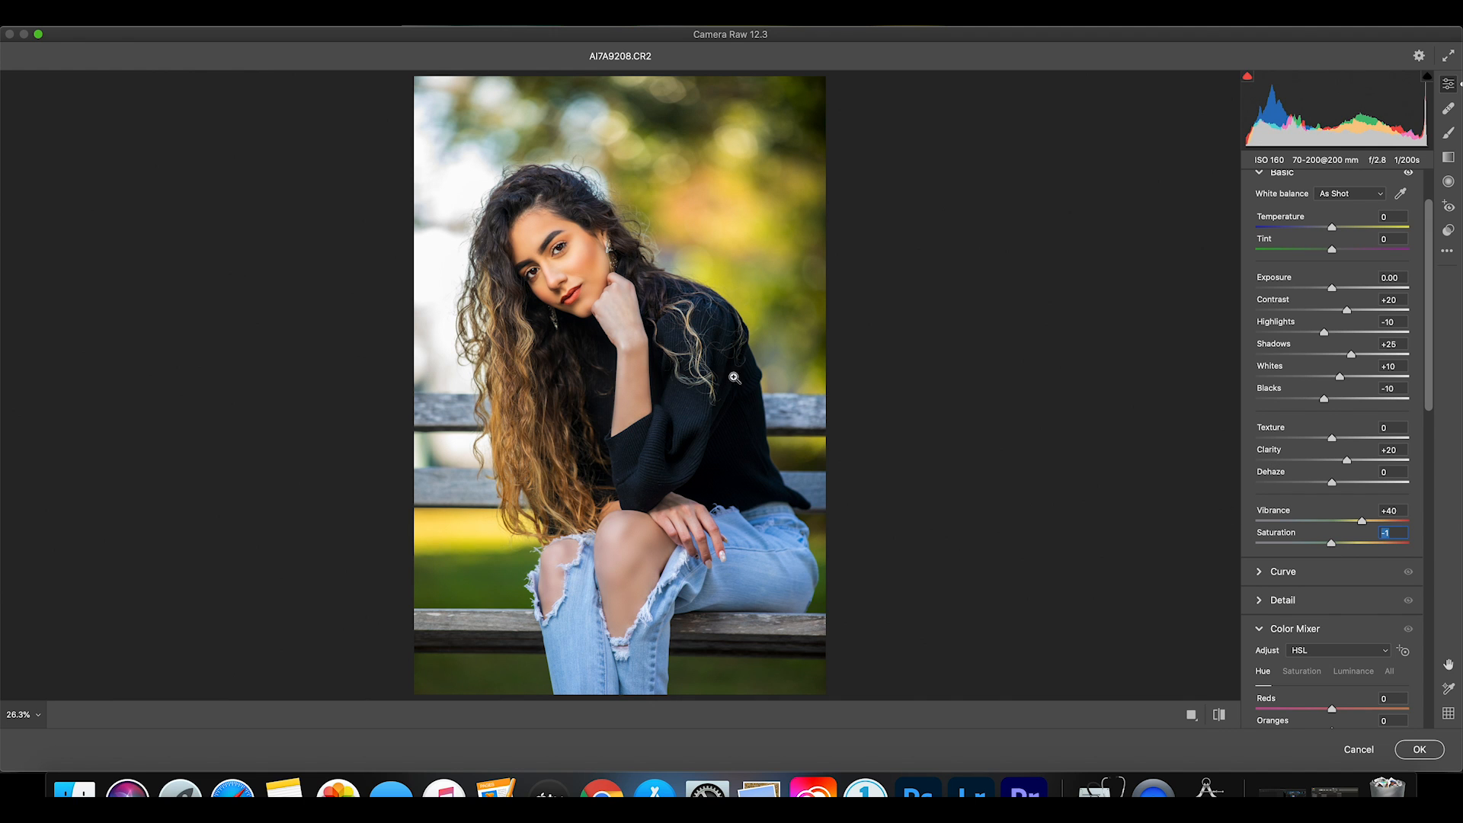
Compare the portrait before and after the Vivid preset and saturation change.
left_click(1220, 719)
left_click(1219, 719)
left_click(1219, 719)
left_click(1220, 719)
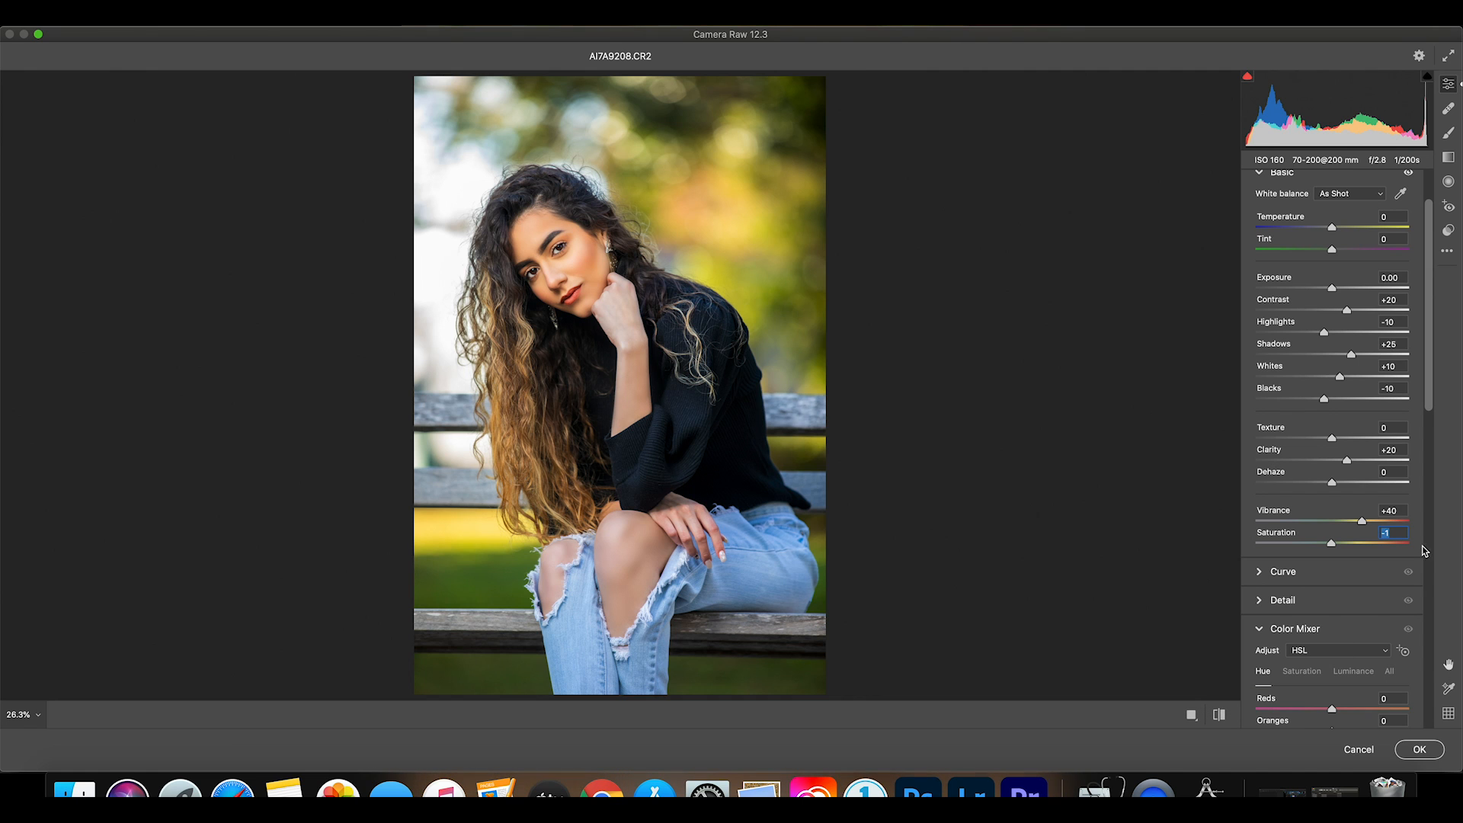
Set the contrast to +29 and the texture to +12, checking the result on the face.
scroll(1355, 405, "up", 3)
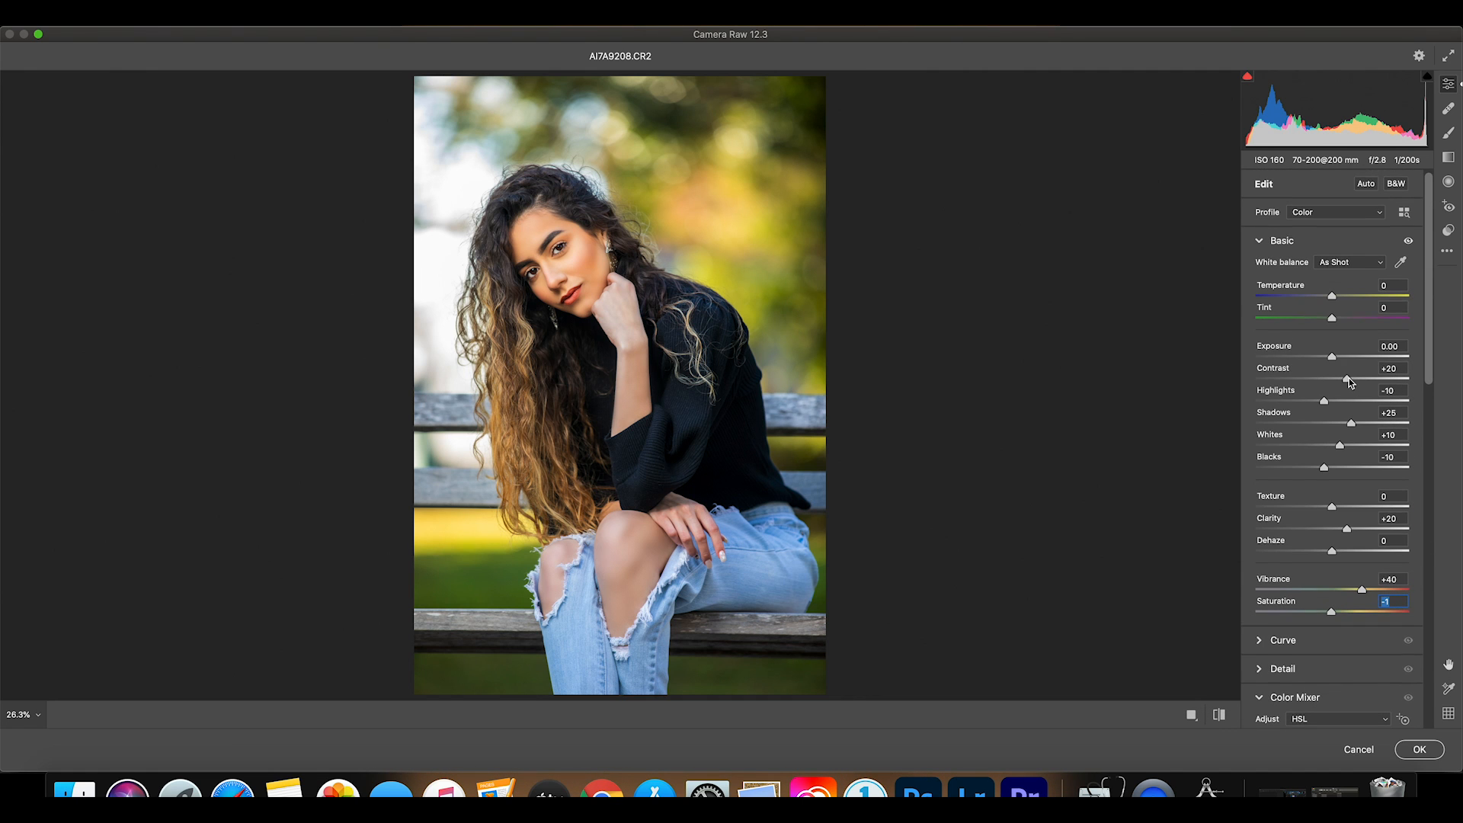
left_click_drag(1347, 380, 1354, 379)
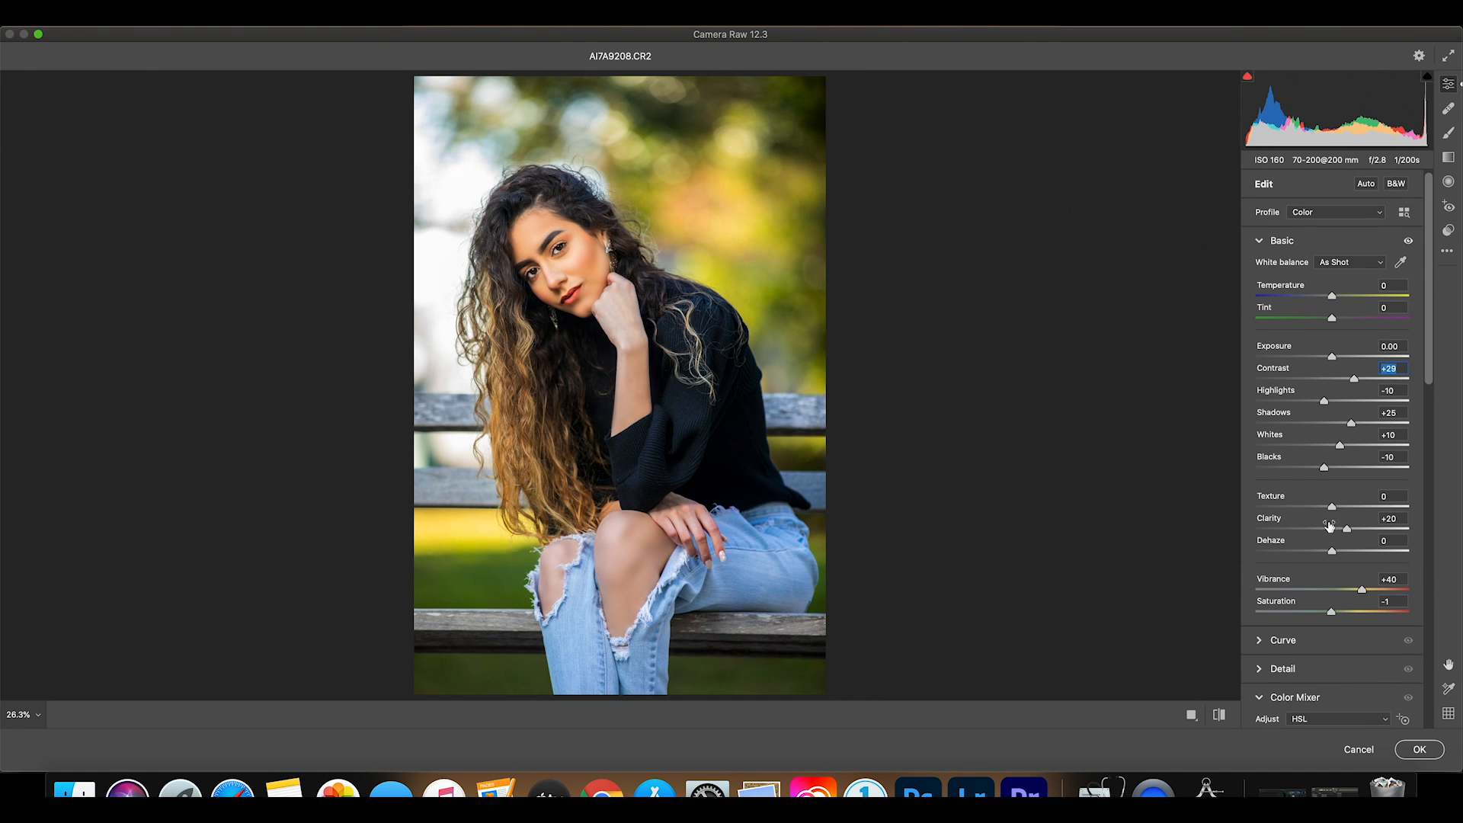
left_click_drag(1332, 508, 1341, 508)
left_click(556, 242)
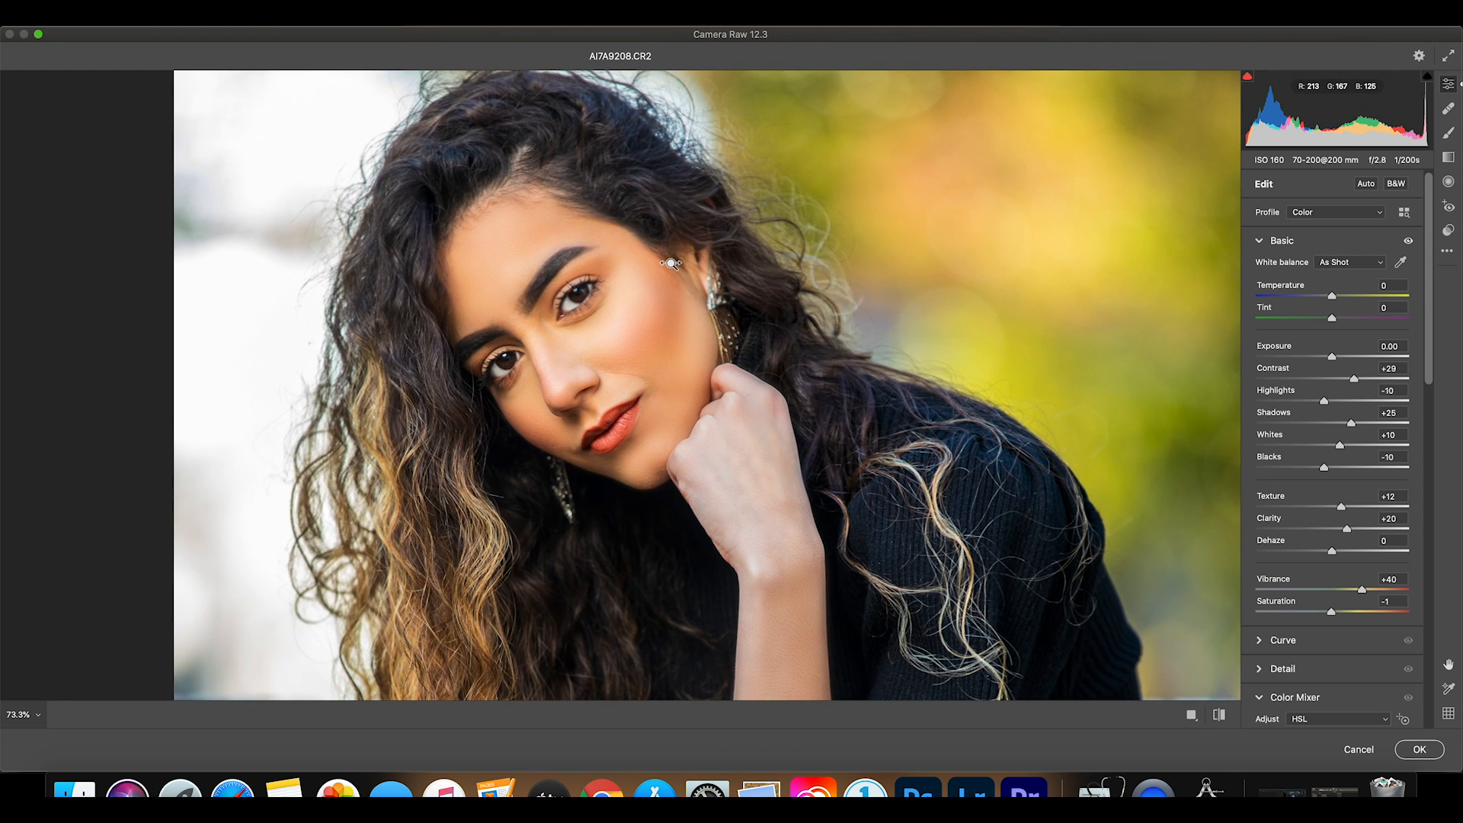
left_click(709, 352)
left_click(719, 380)
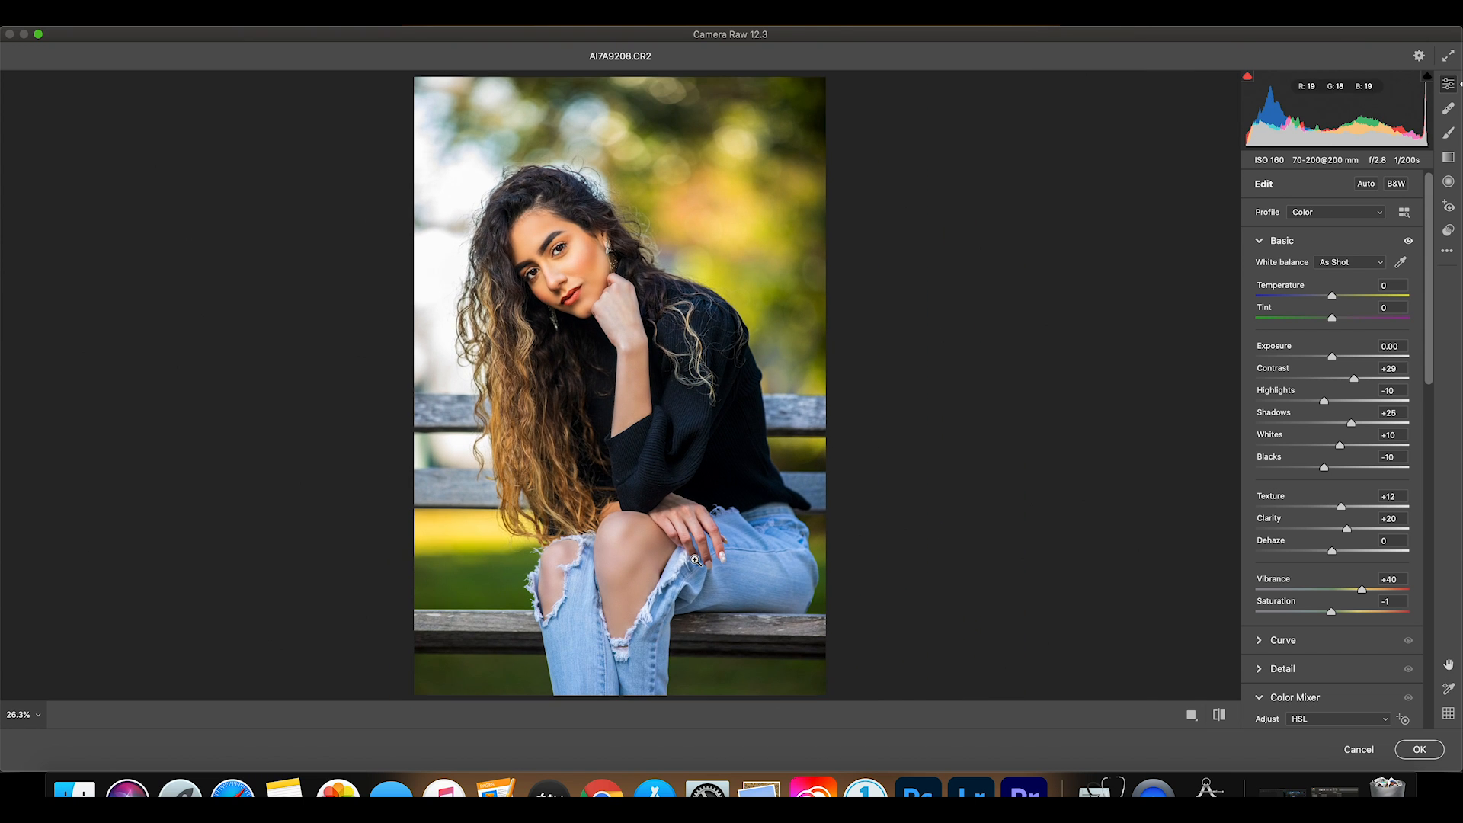
Toggle between the original and graded versions to judge the contrast and texture settings.
left_click(1220, 716)
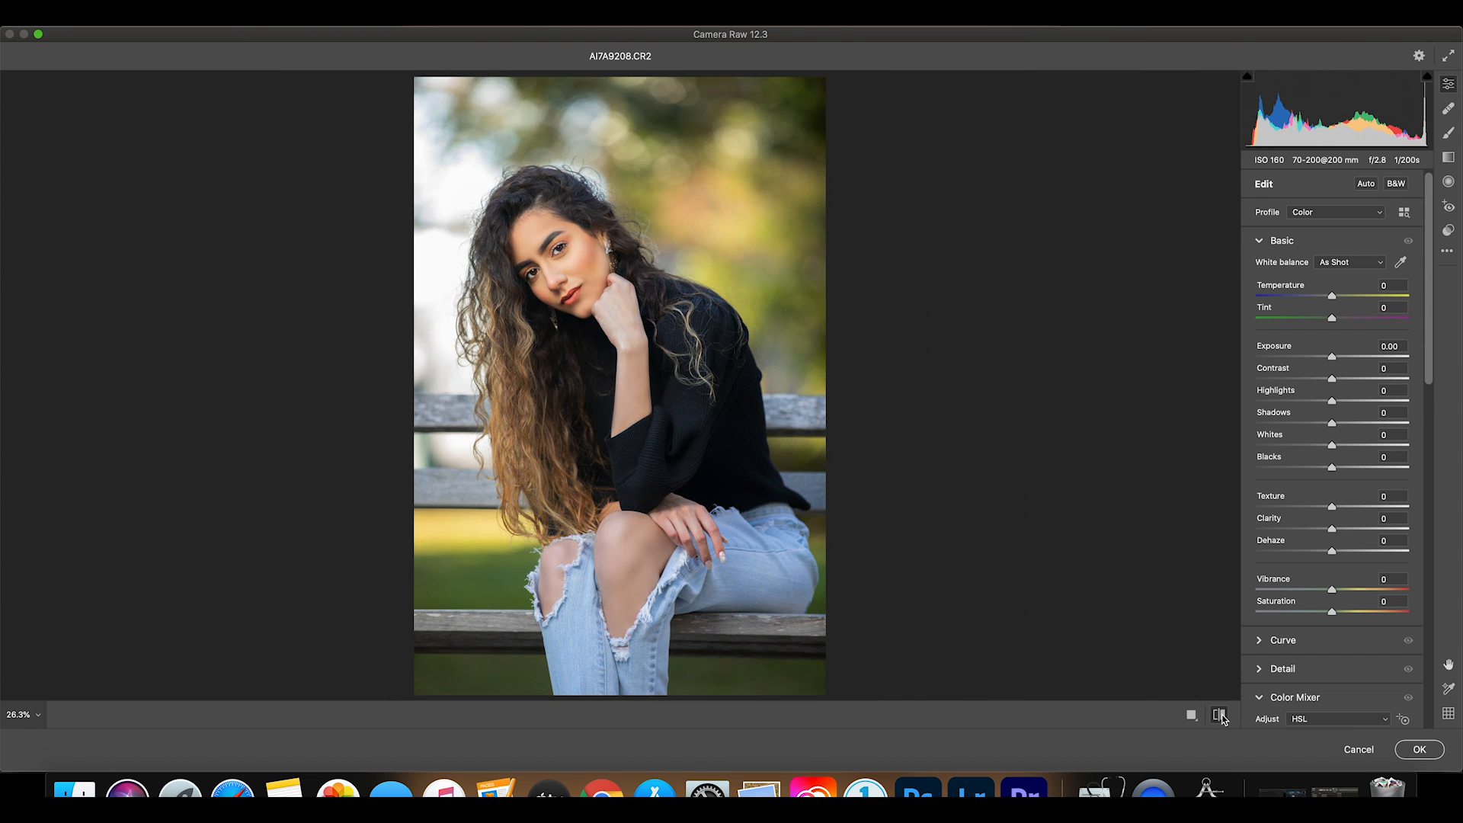
left_click(1219, 715)
left_click(1219, 716)
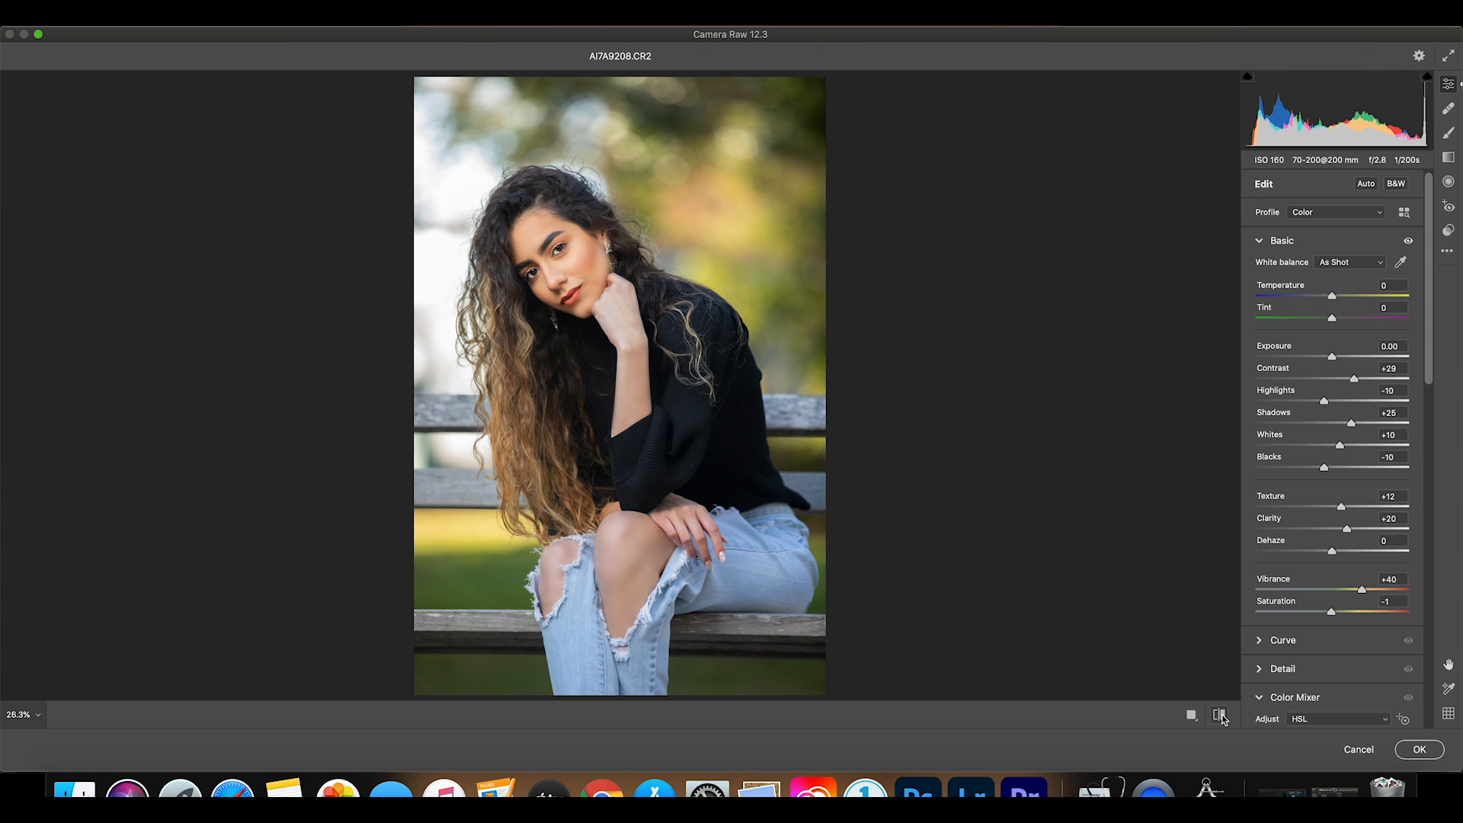
left_click(1220, 716)
left_click(1220, 716)
left_click(1219, 715)
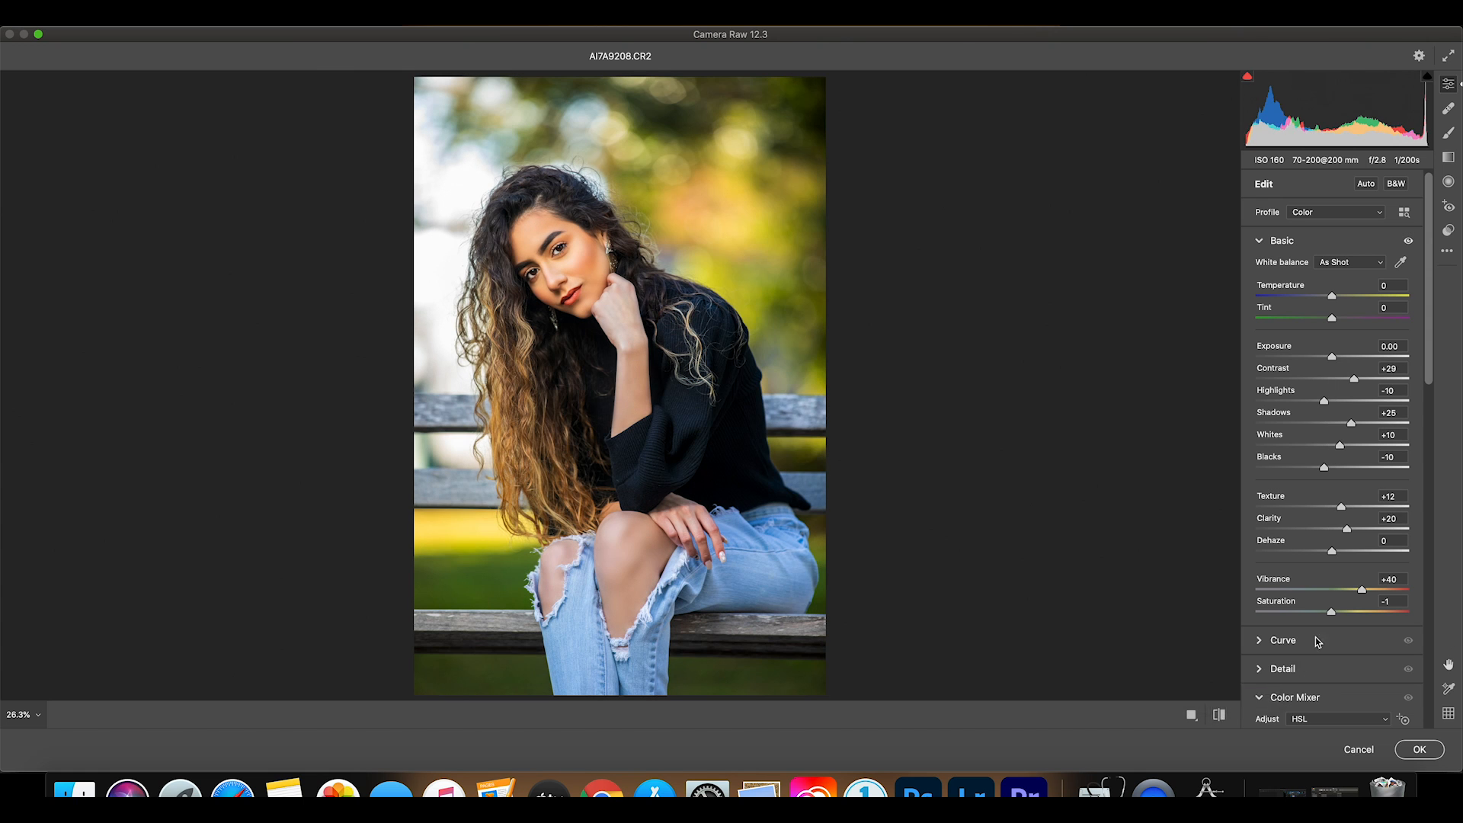
Set the Blue Primary saturation in the camera calibration to +12.
scroll(1362, 588, "down", 15)
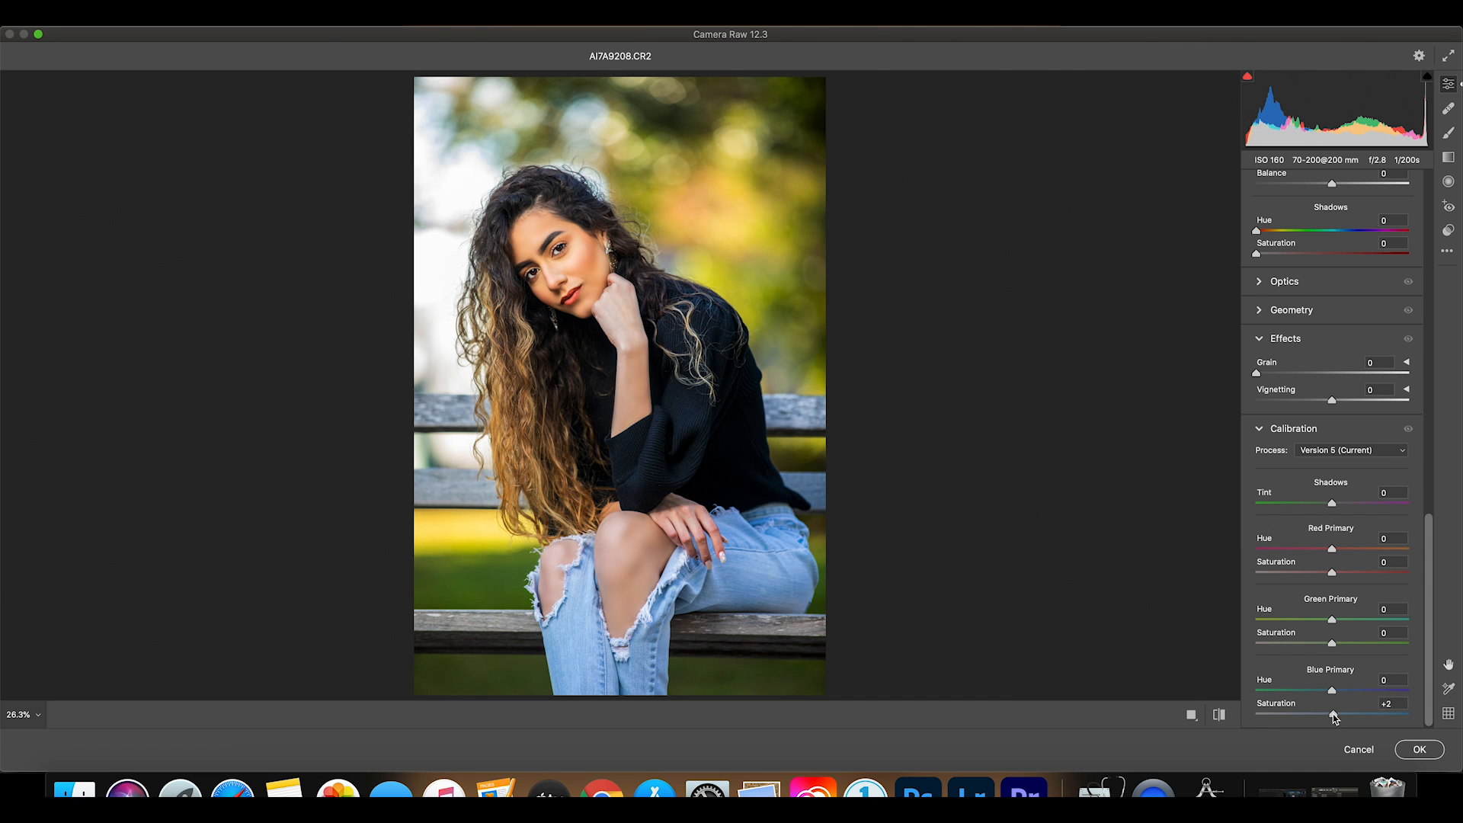
left_click_drag(1335, 718, 1344, 718)
left_click_drag(1342, 716, 1345, 720)
Compare the calibrated grade with the original and apply the Camera Raw adjustments to the layer.
left_click(1223, 716)
left_click(1223, 716)
left_click(1220, 715)
left_click(1220, 716)
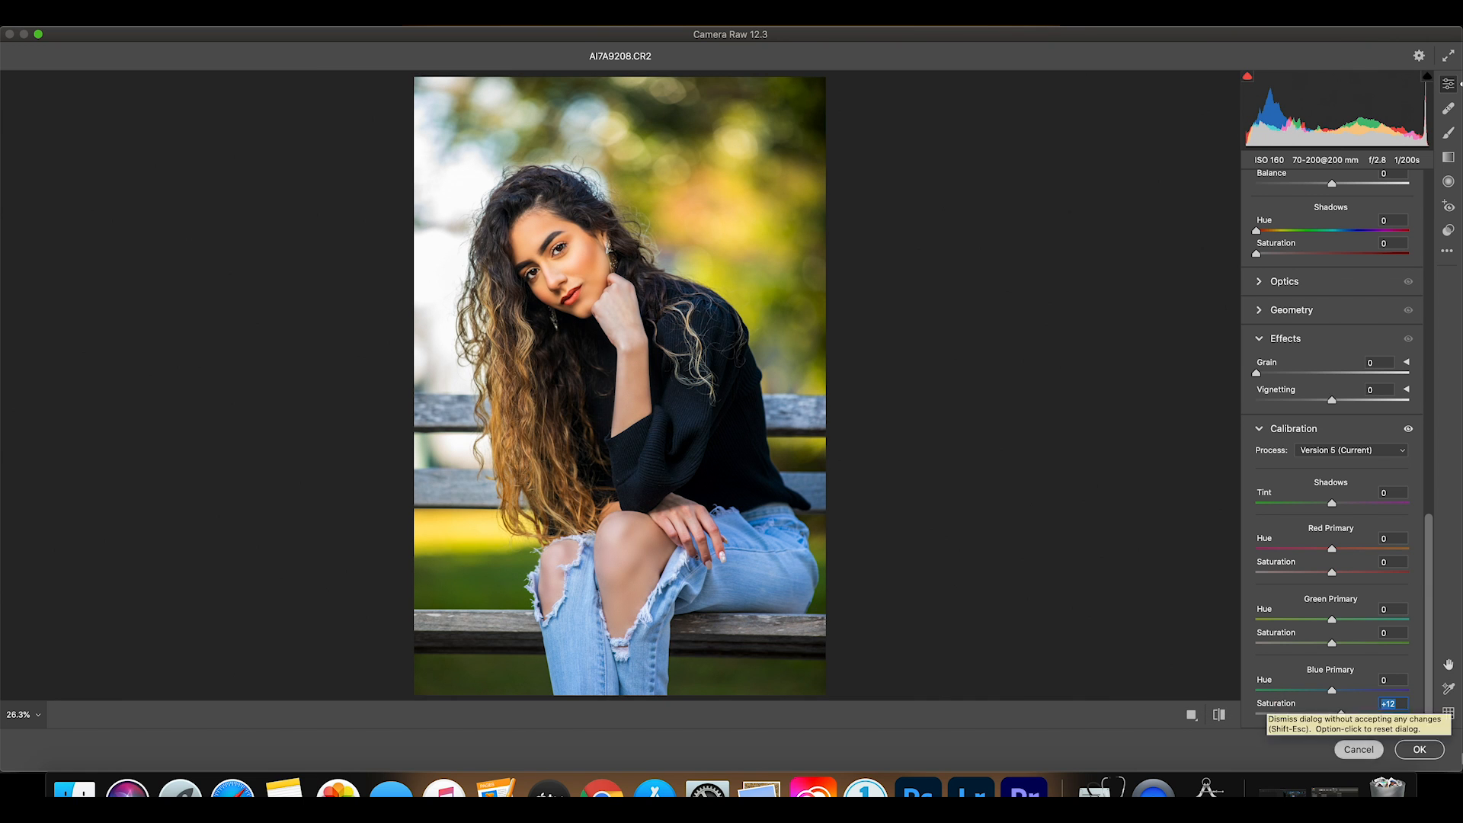
left_click(1419, 749)
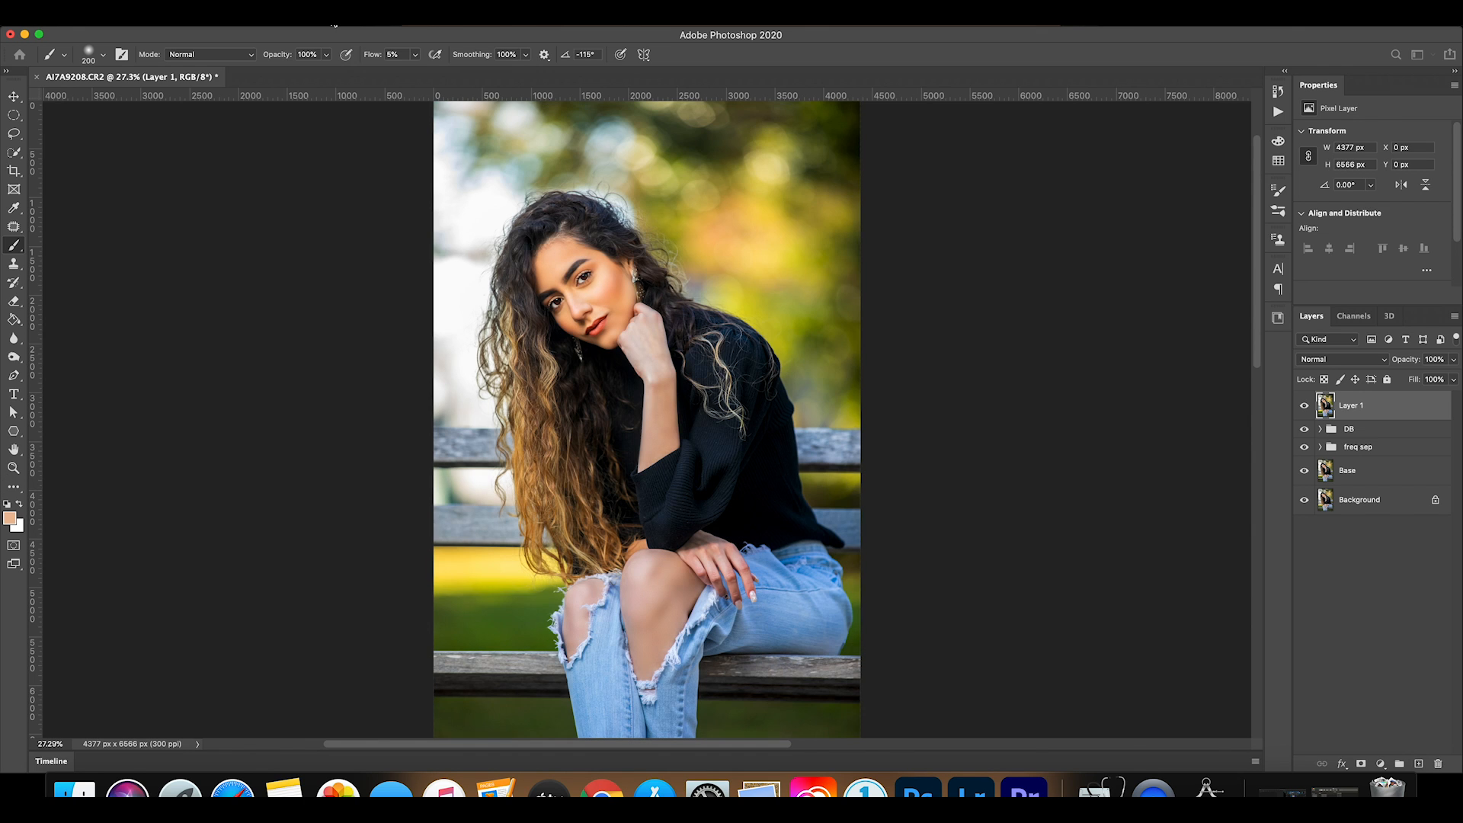
Open Layer 1 in the Liquify filter and nudge the side of the nose with a Forward Warp brush of size 100.
left_click(335, 13)
left_click(350, 134)
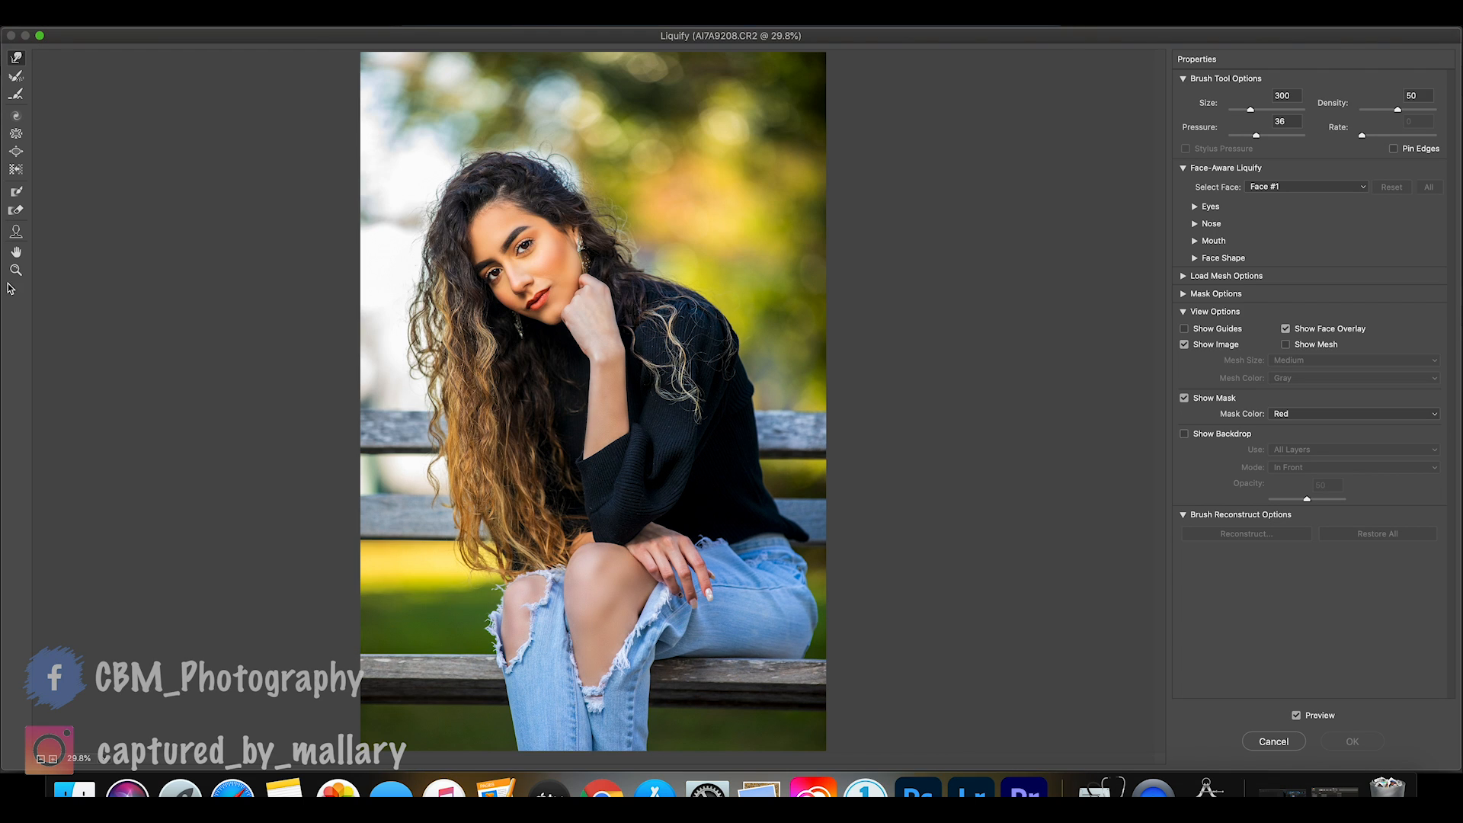
left_click_drag(542, 264, 681, 271)
scroll(568, 261, "left", 10)
scroll(569, 262, "down", 4)
scroll(568, 262, "right", 15)
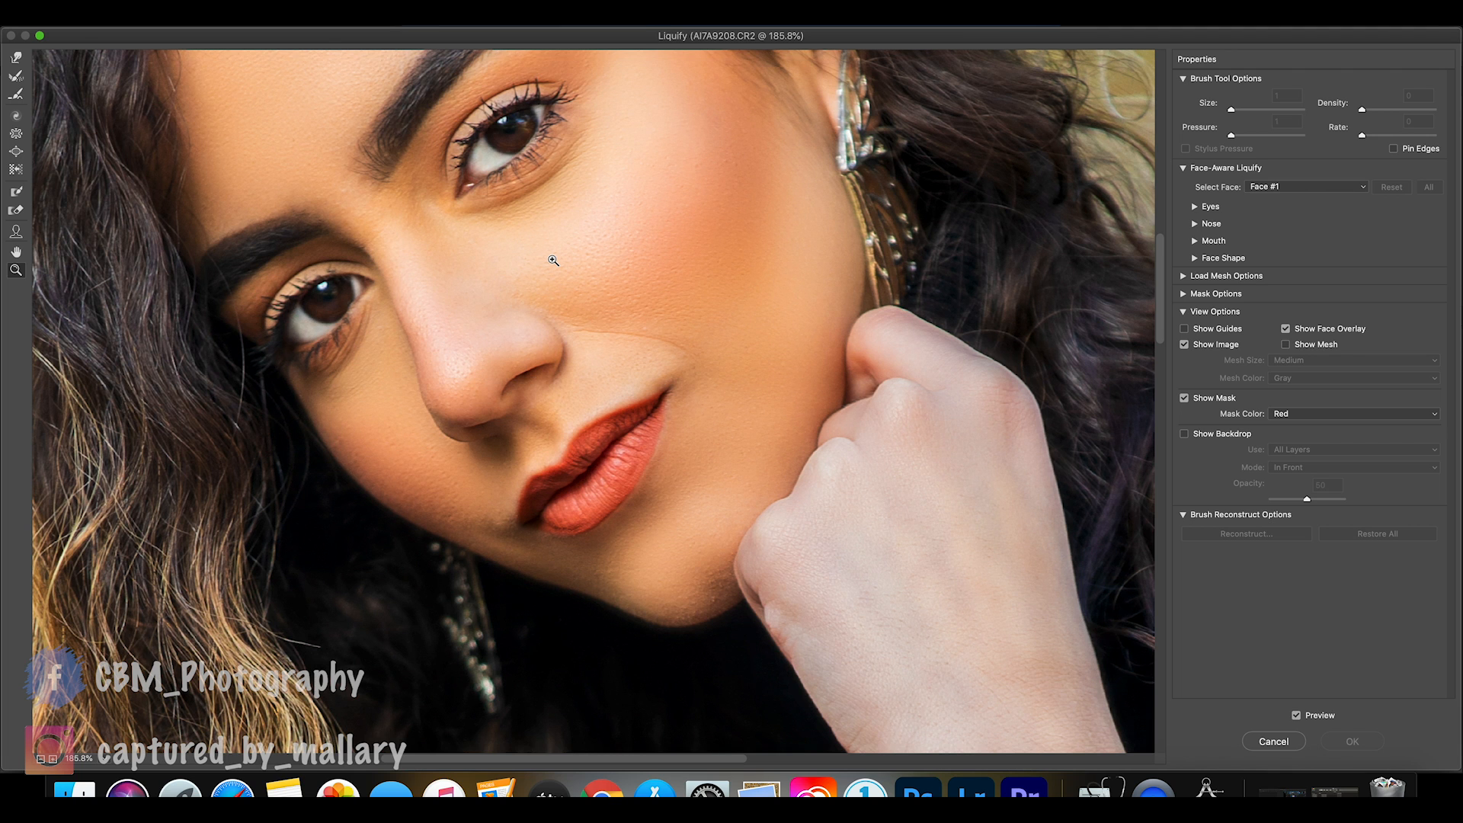
left_click(16, 58)
key("bracketleft")
key("bracketleft")
key("bracketleft")
key("bracketleft")
key("bracketleft")
key("bracketleft")
left_click(393, 315)
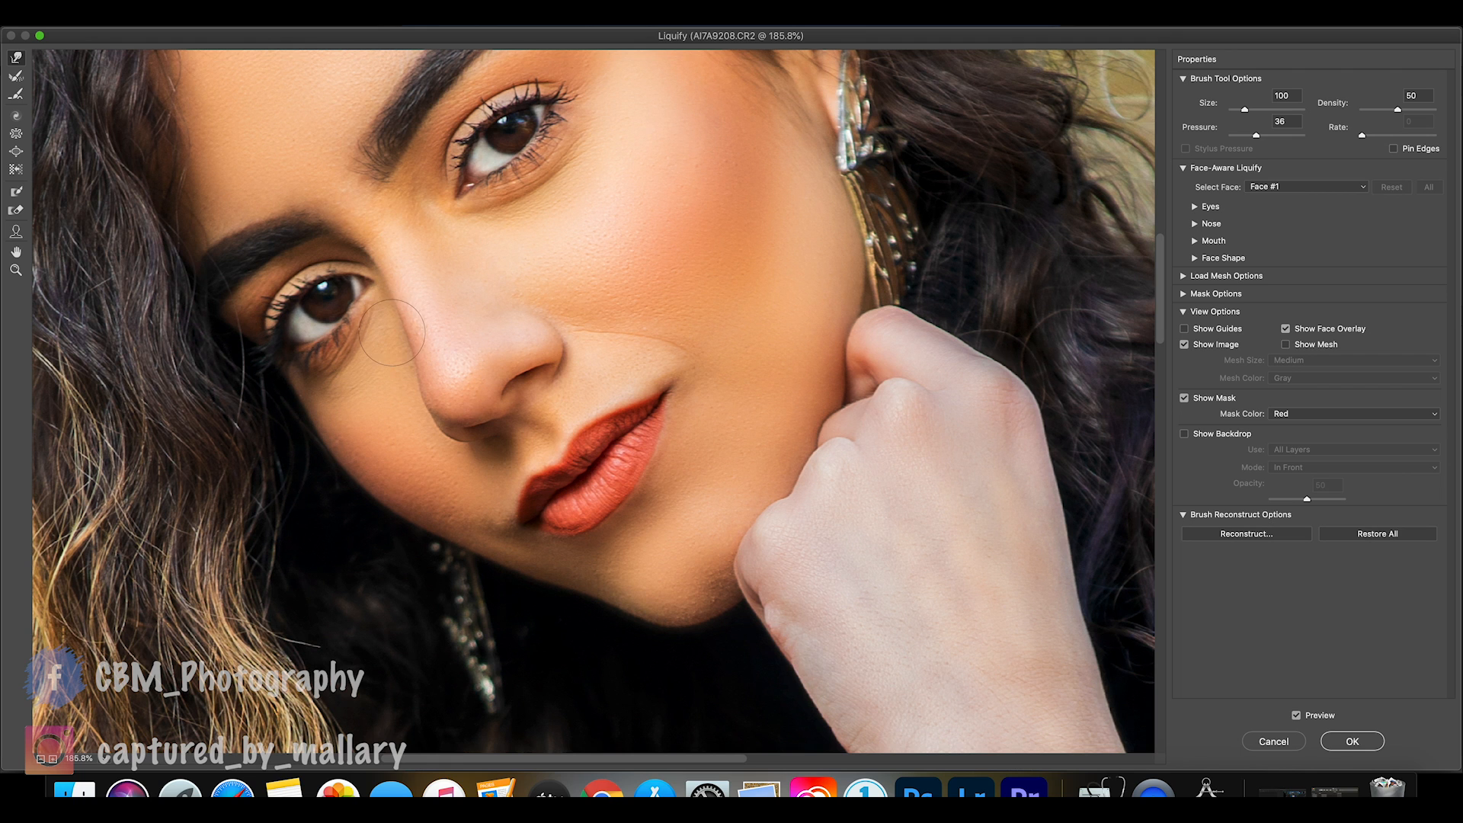
Compare the face with the Liquify preview off and on, and apply the warp.
left_click(1297, 716)
left_click(1297, 716)
left_click(1297, 717)
left_click(1297, 717)
left_click(1298, 717)
left_click(1298, 717)
key("super+0")
left_click(1352, 742)
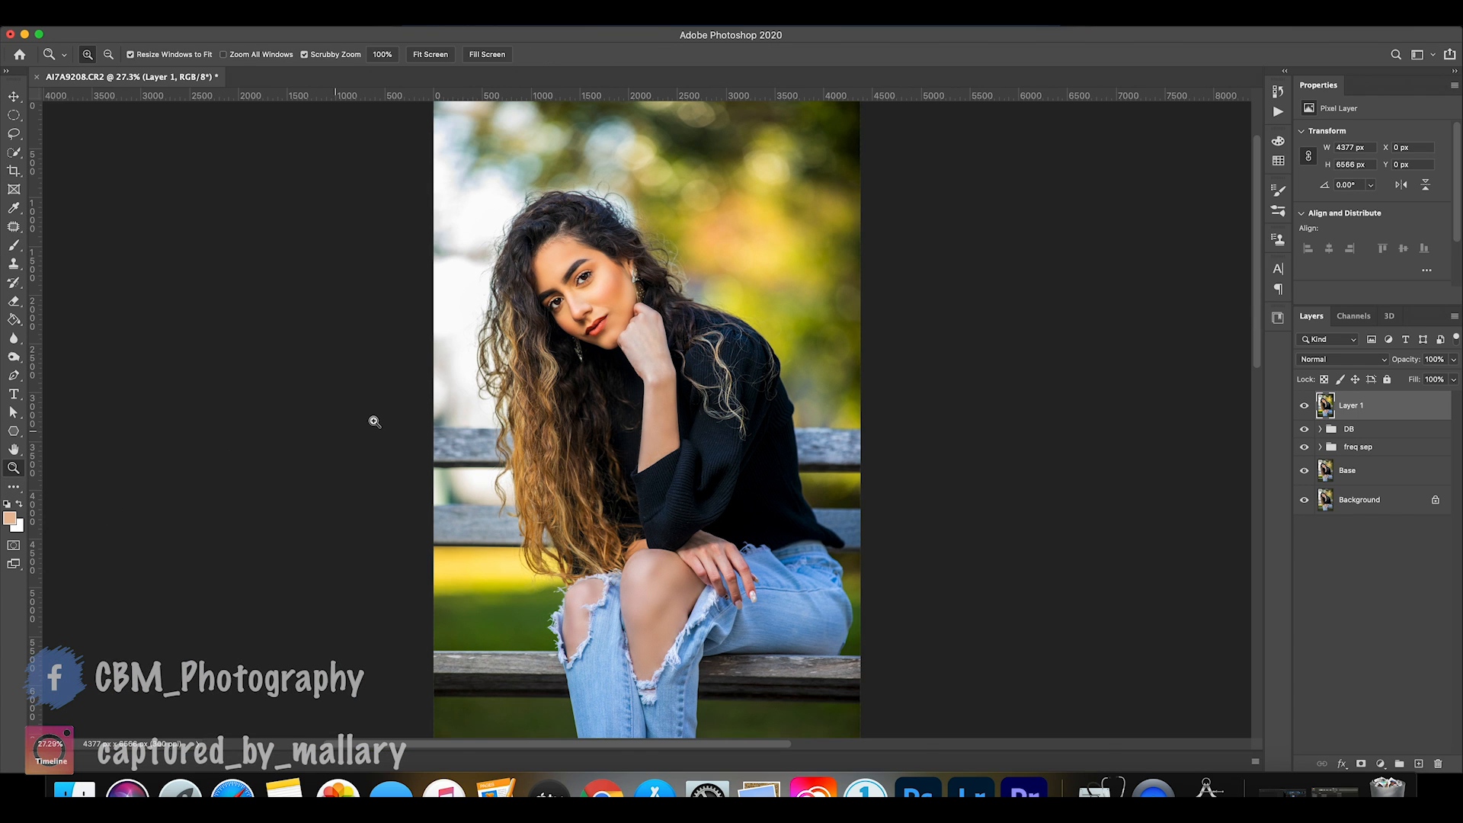
Patch the rough skin texture on the chin beside the hand with smoother chin skin, using the Patch tool.
left_click_drag(630, 344, 762, 365)
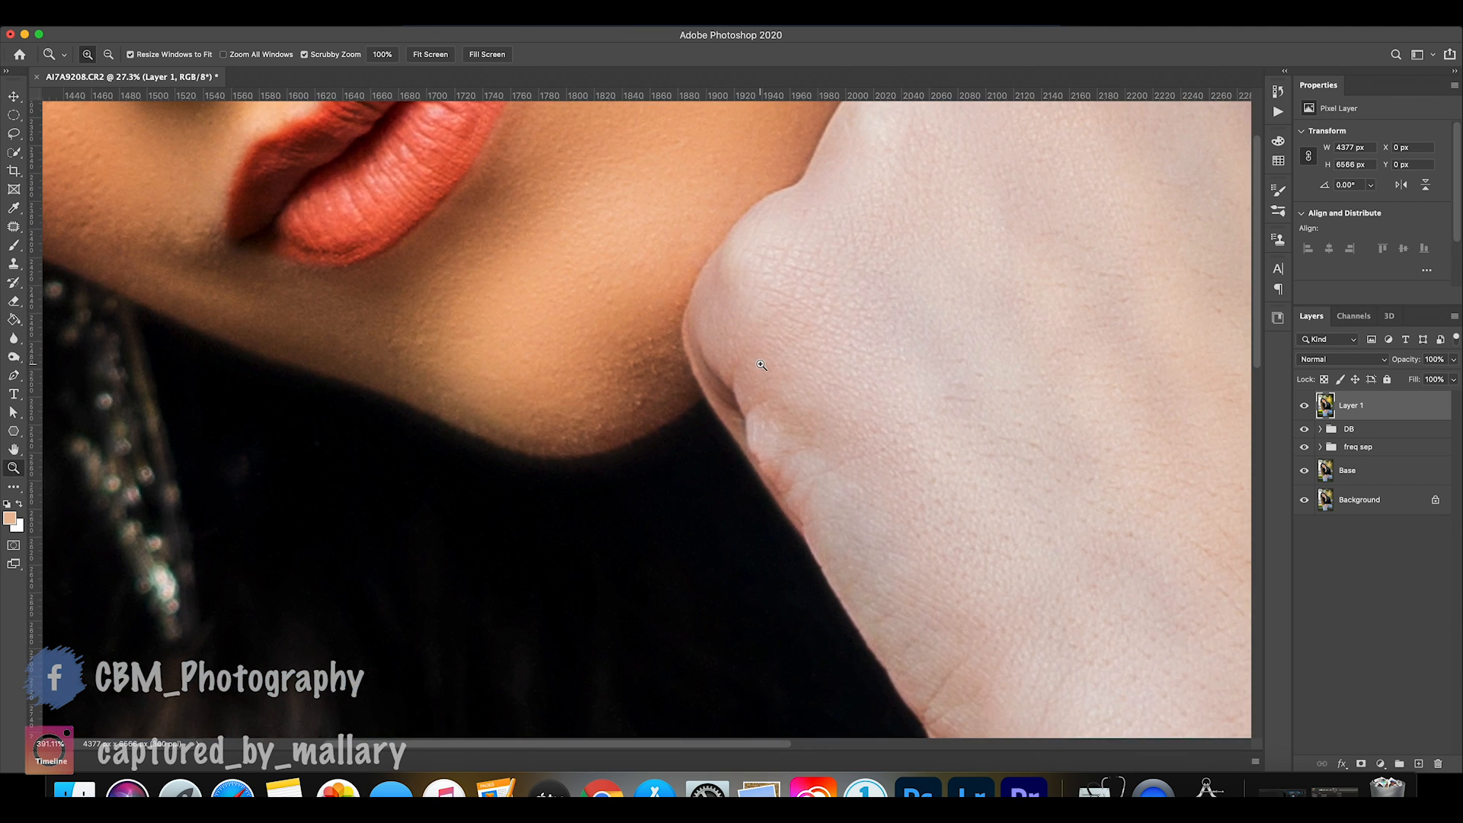
left_click(14, 227)
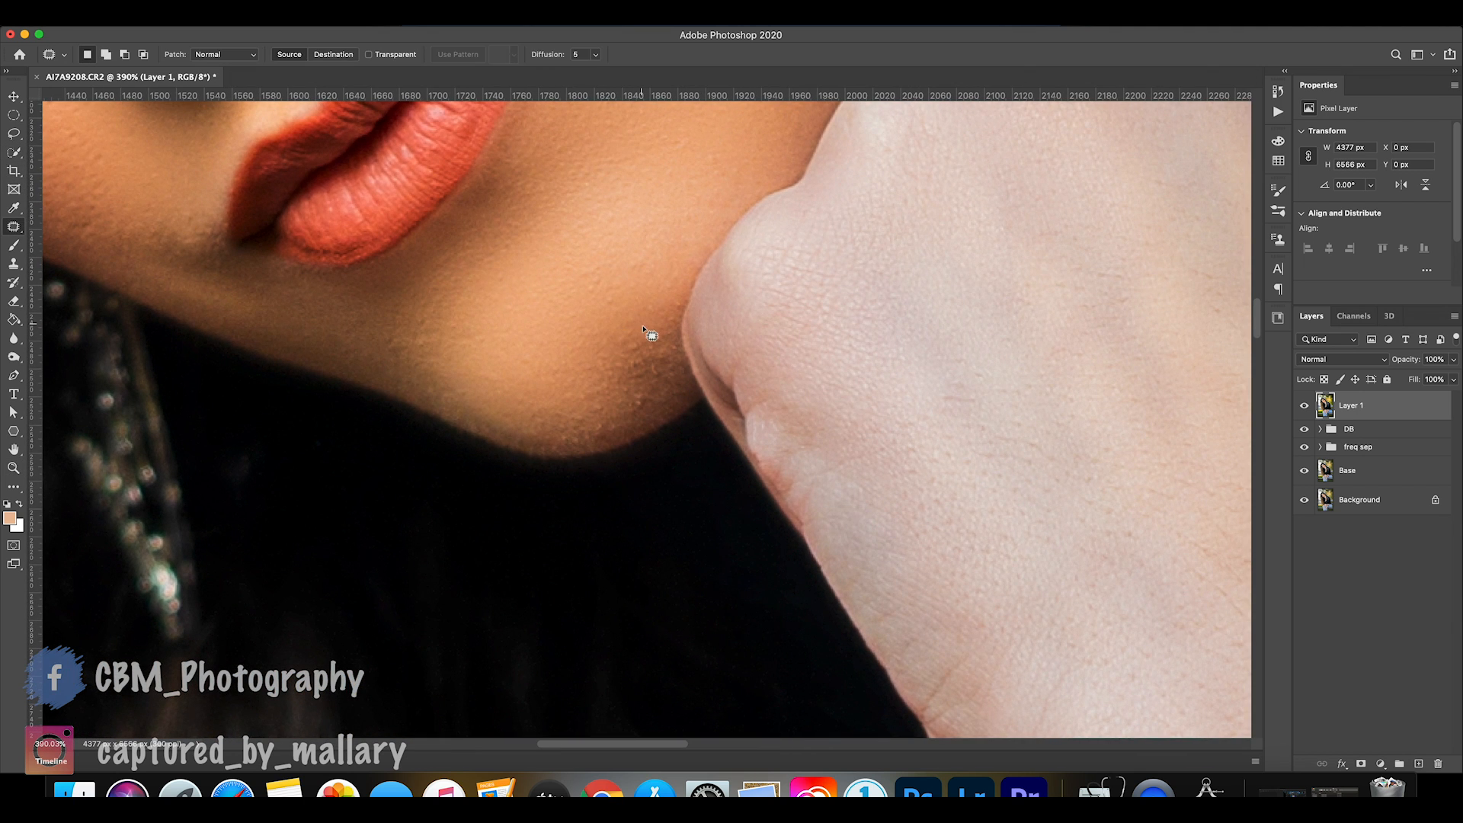
mouse_move(688, 387)
left_mouse_down()
mouse_move(680, 309)
mouse_move(598, 372)
mouse_move(549, 444)
mouse_move(640, 435)
mouse_move(683, 412)
mouse_move(687, 388)
mouse_move(549, 392)
mouse_move(502, 365)
left_mouse_up()
key("ctrl+d")
mouse_move(666, 395)
left_mouse_down()
mouse_move(589, 437)
mouse_move(672, 410)
mouse_move(682, 387)
mouse_move(526, 382)
left_mouse_up()
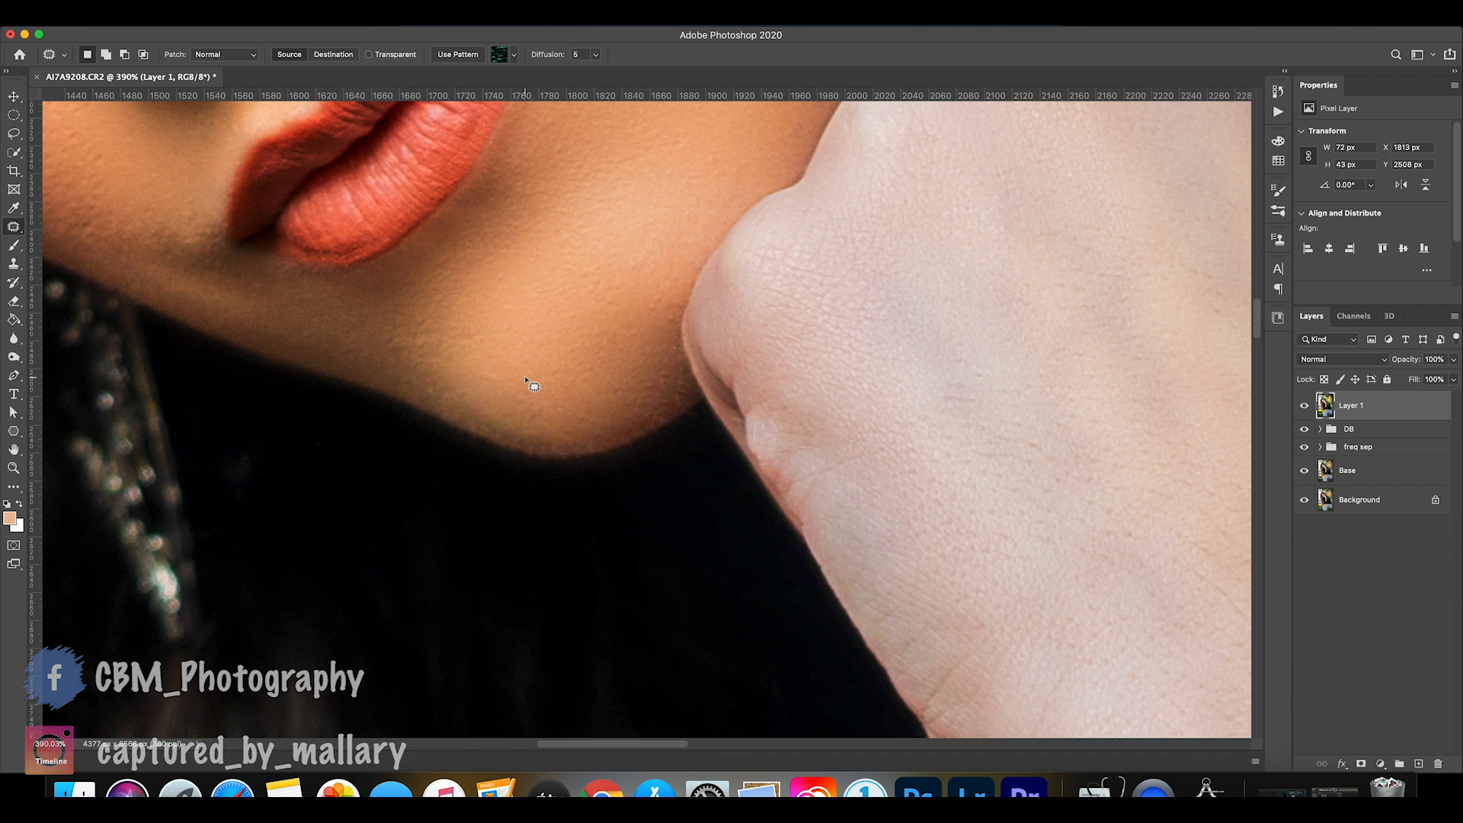
key("ctrl+d")
scroll(526, 381, "up", 10)
scroll(526, 381, "left", 4)
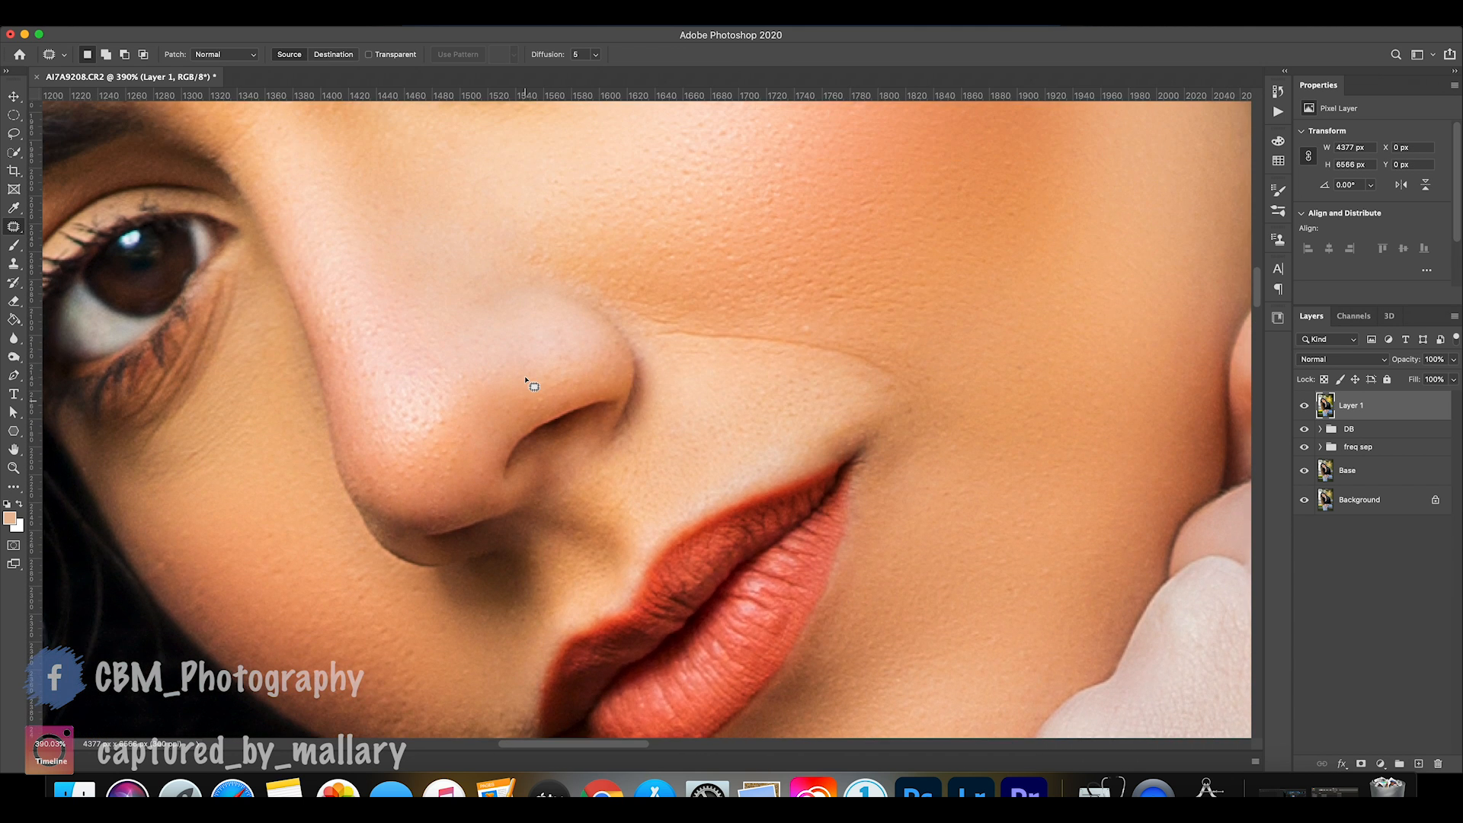
key("super+0")
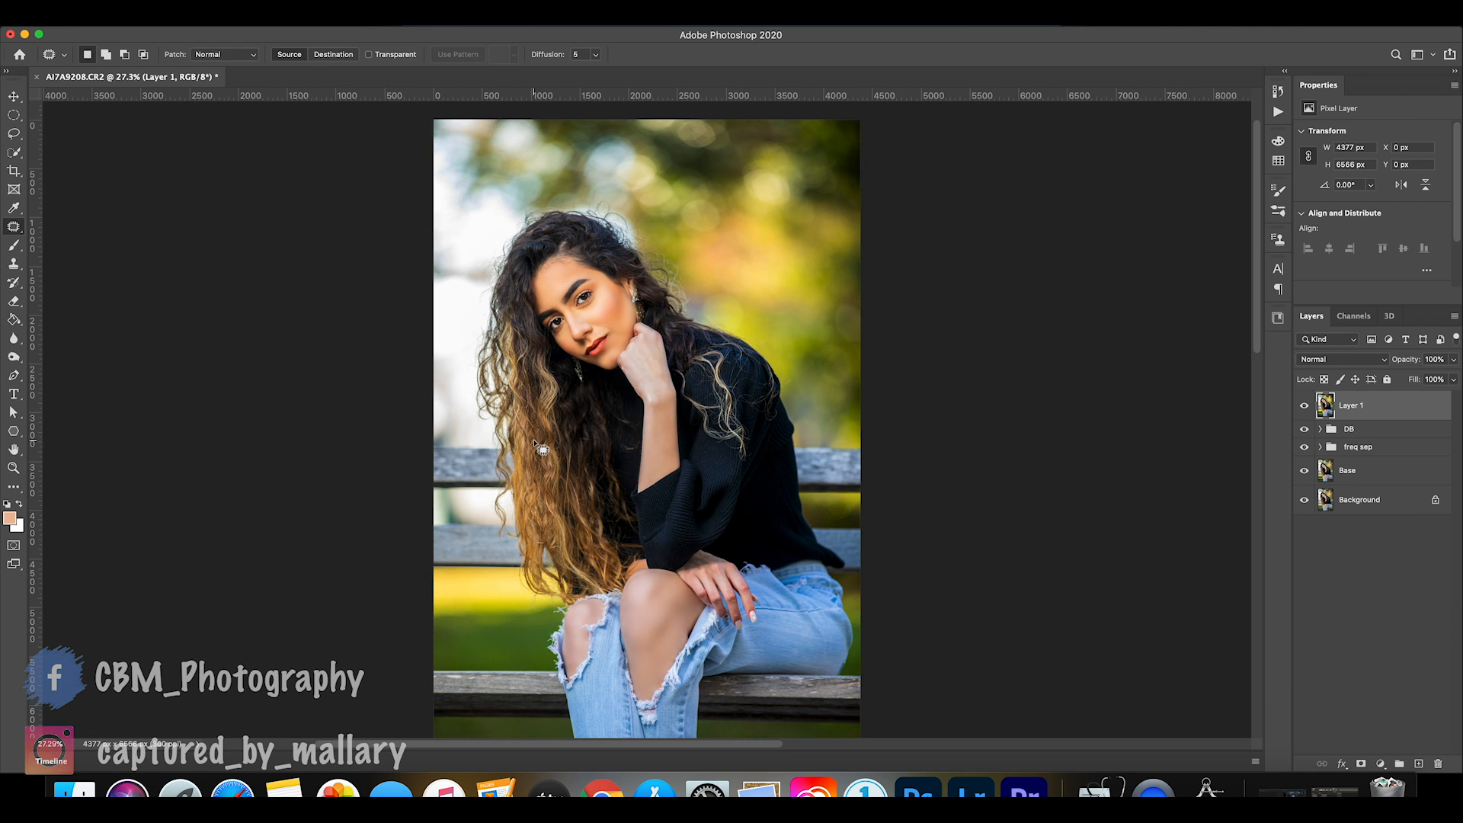
Group all layers above the Background and compare the portrait with the group hidden and shown.
left_click(1378, 481, "shift")
key("super+g")
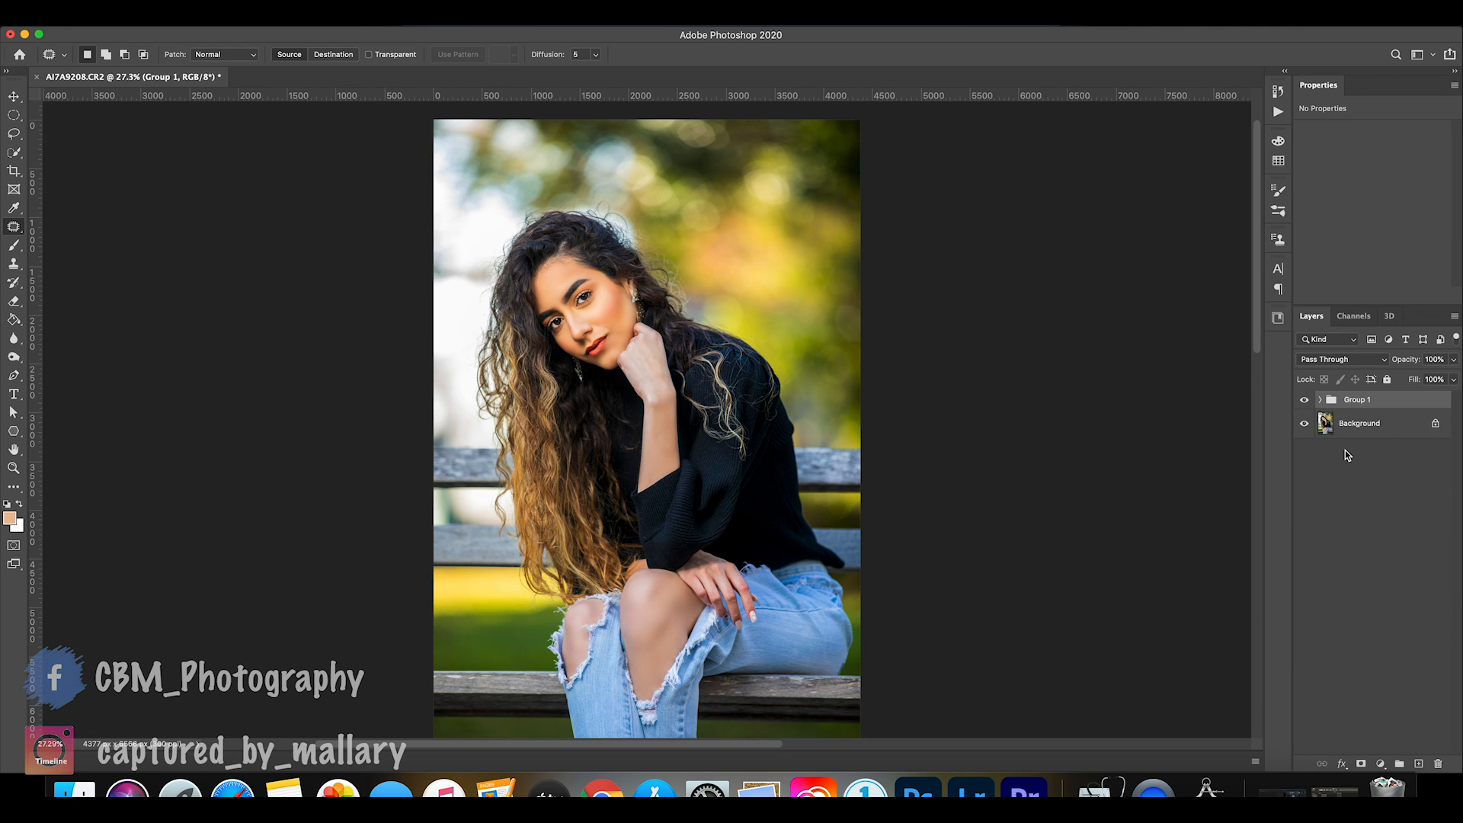
left_click(1306, 400)
left_click(1306, 400)
left_click(1306, 400)
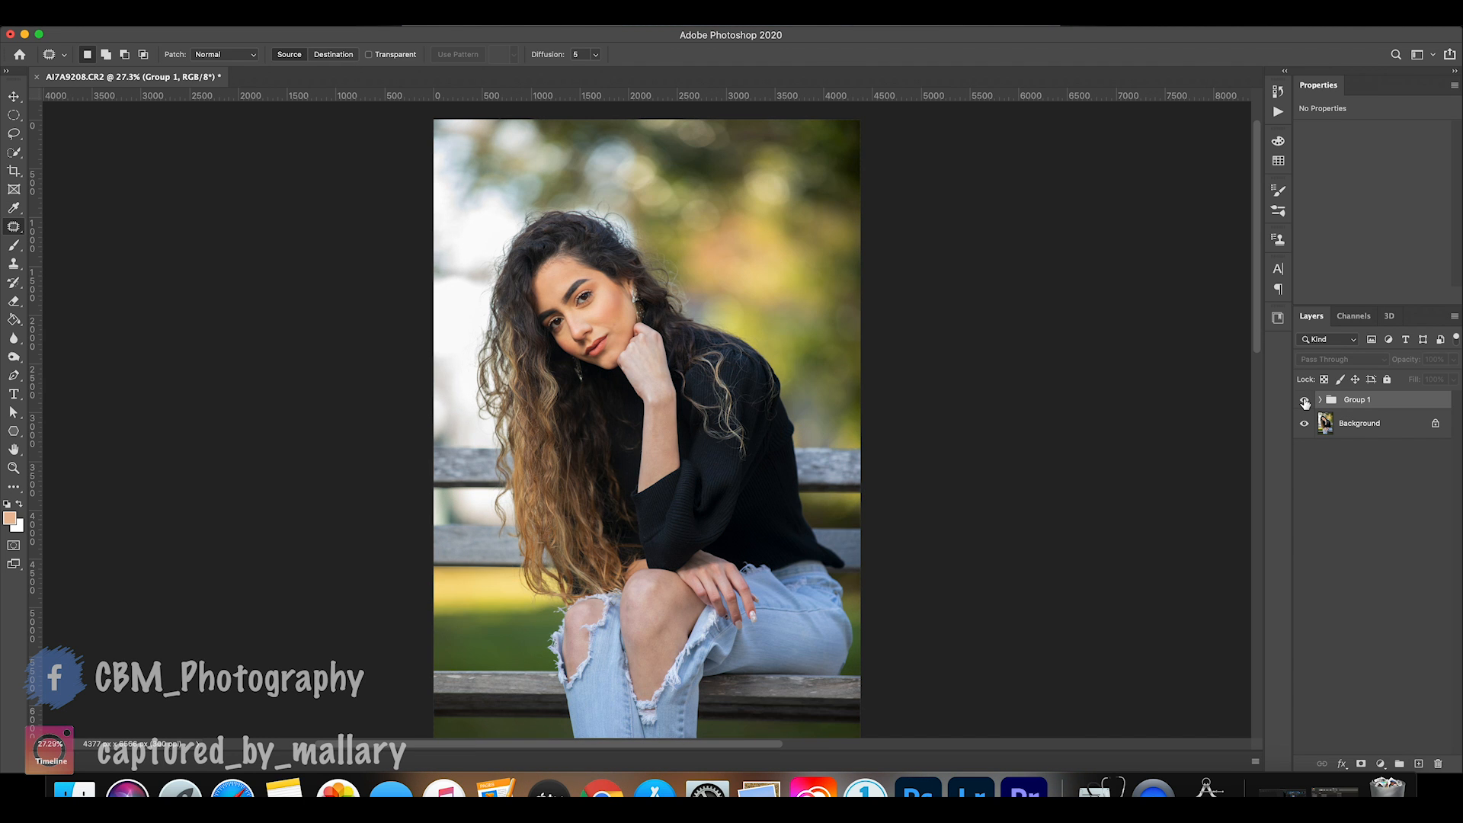
left_click(1306, 401)
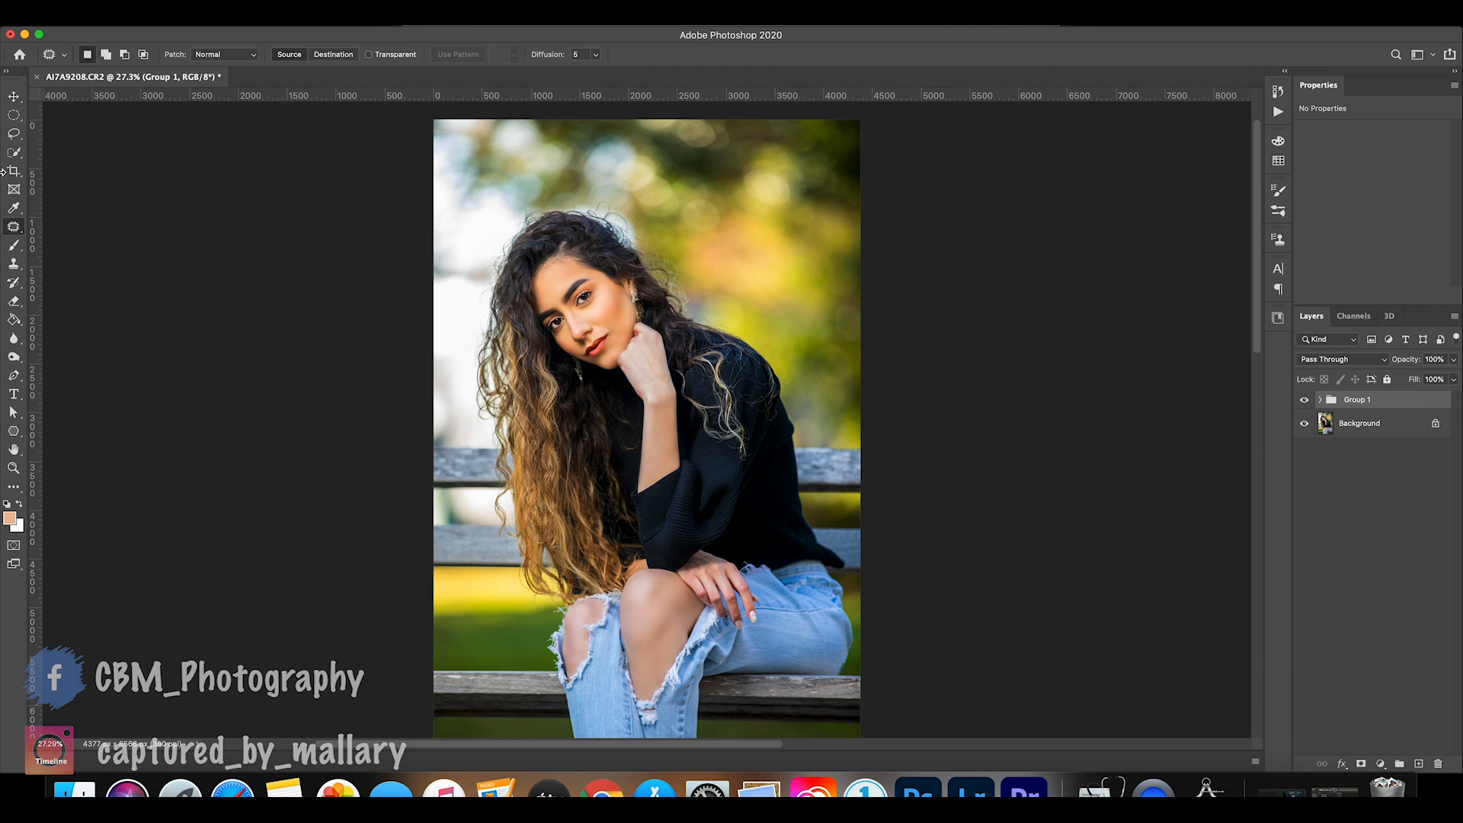
Crop the portrait to a 4:5 ratio, trimming the empty space above the head and the area below the bench.
left_click(13, 171)
scroll(488, 174, "down", 2)
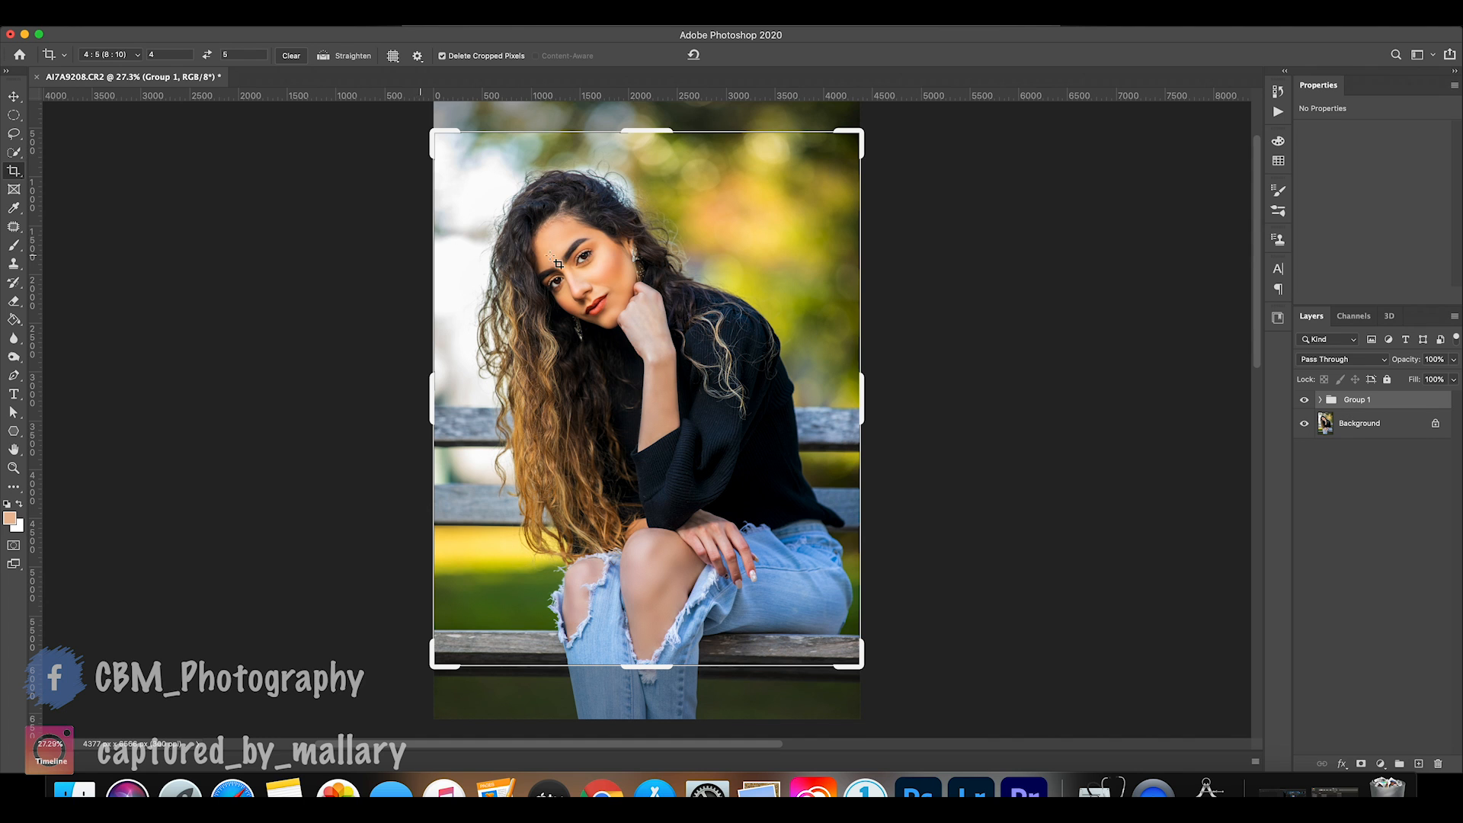
mouse_move(606, 266)
left_mouse_down()
mouse_move(612, 278)
mouse_move(629, 267)
left_mouse_up()
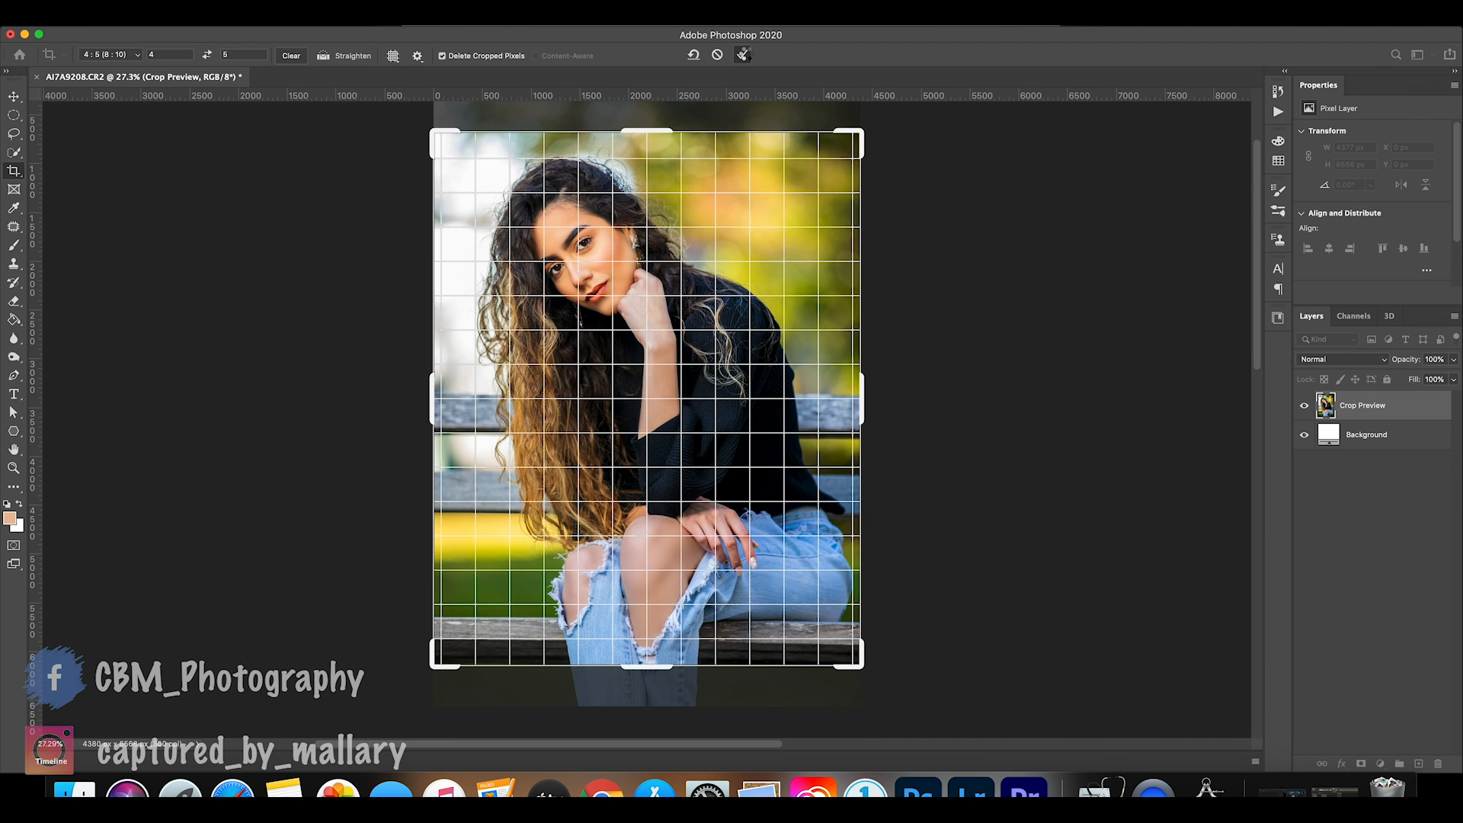
left_click(745, 54)
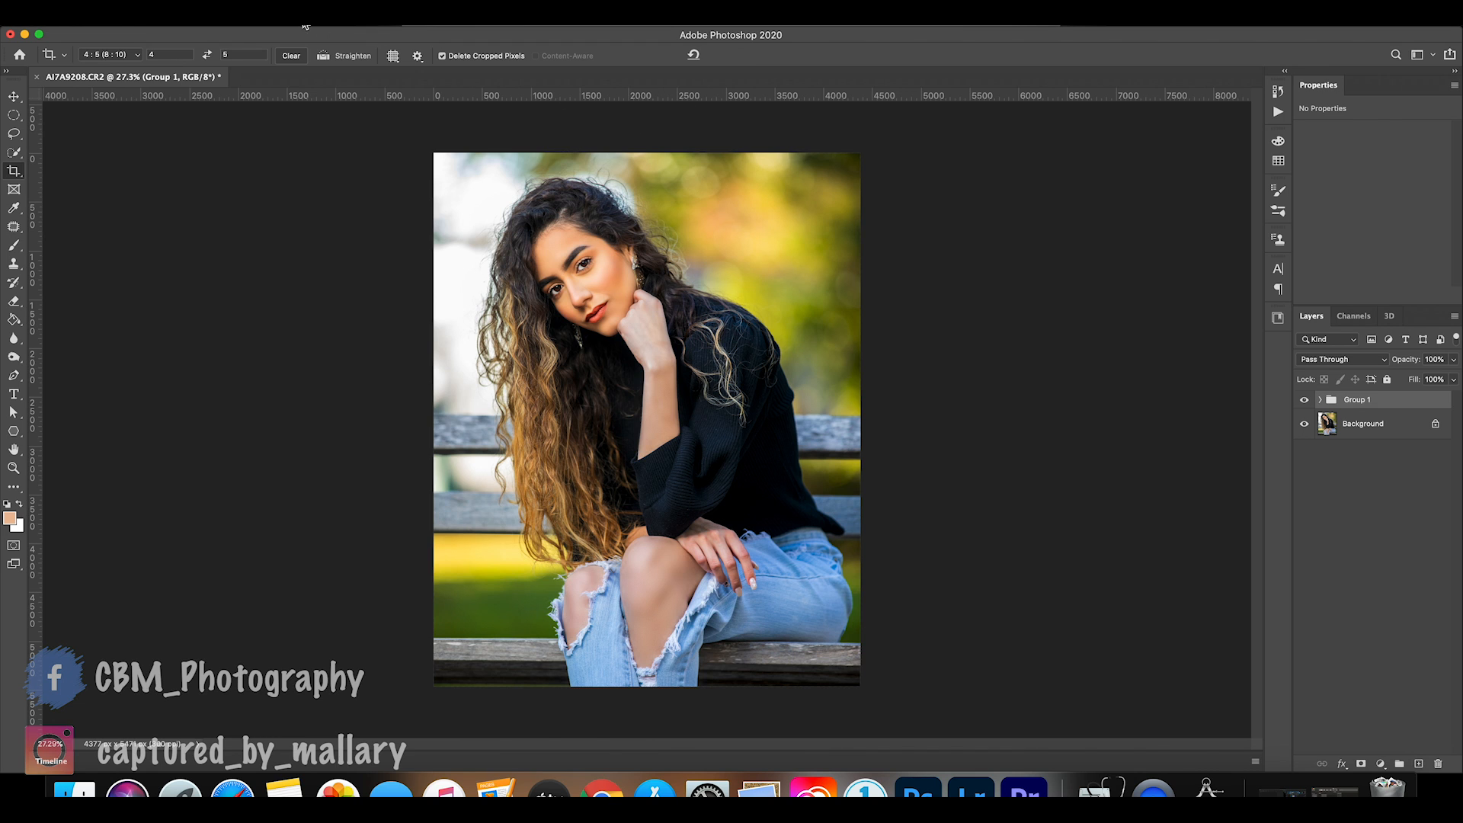
Convert the image to the sRGB IEC61966-2.1 profile with flattening enabled, and switch to the Move tool.
left_click(141, 27)
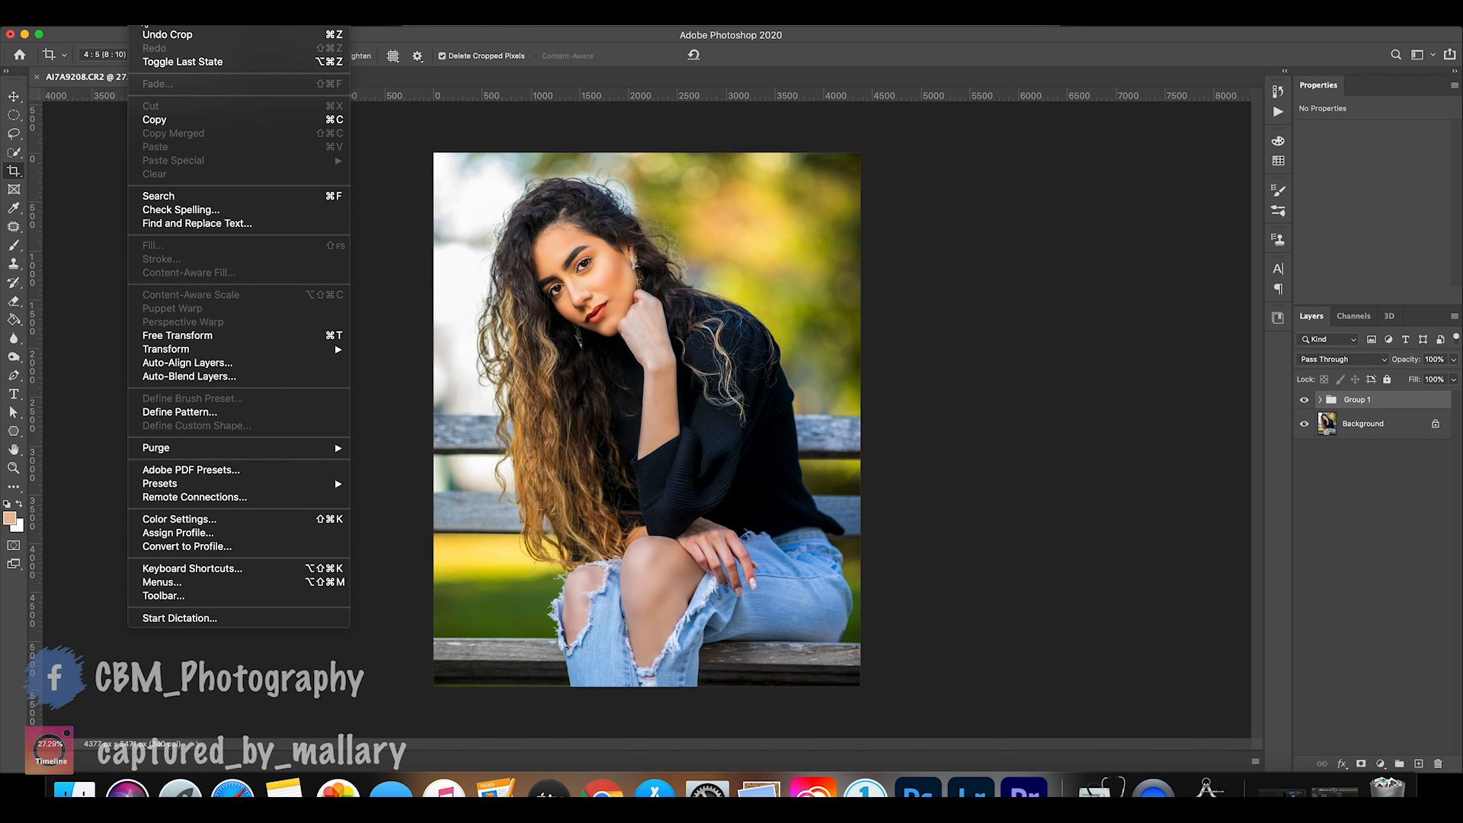
left_click(656, 571)
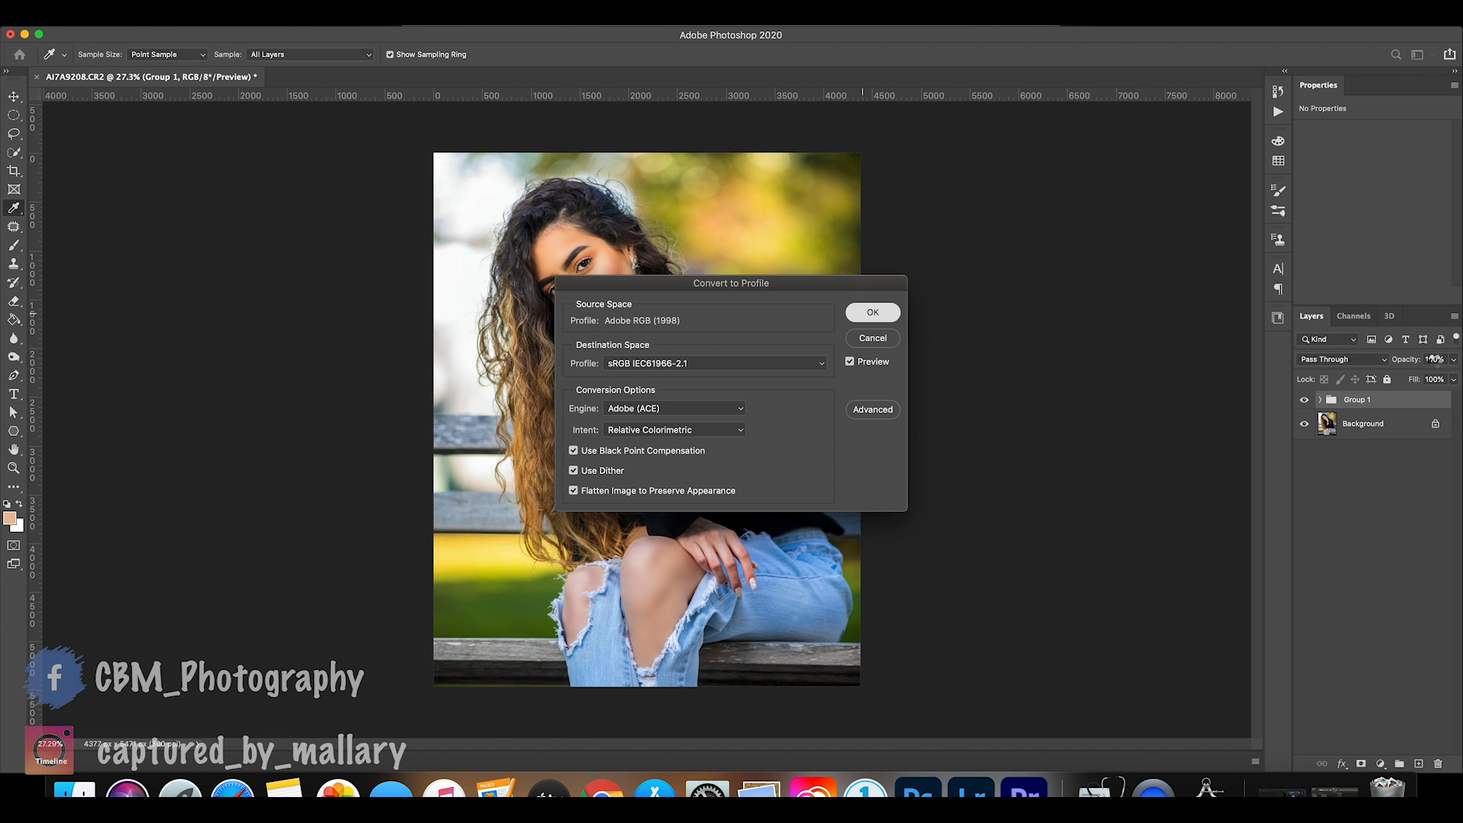
key("Return")
key("c")
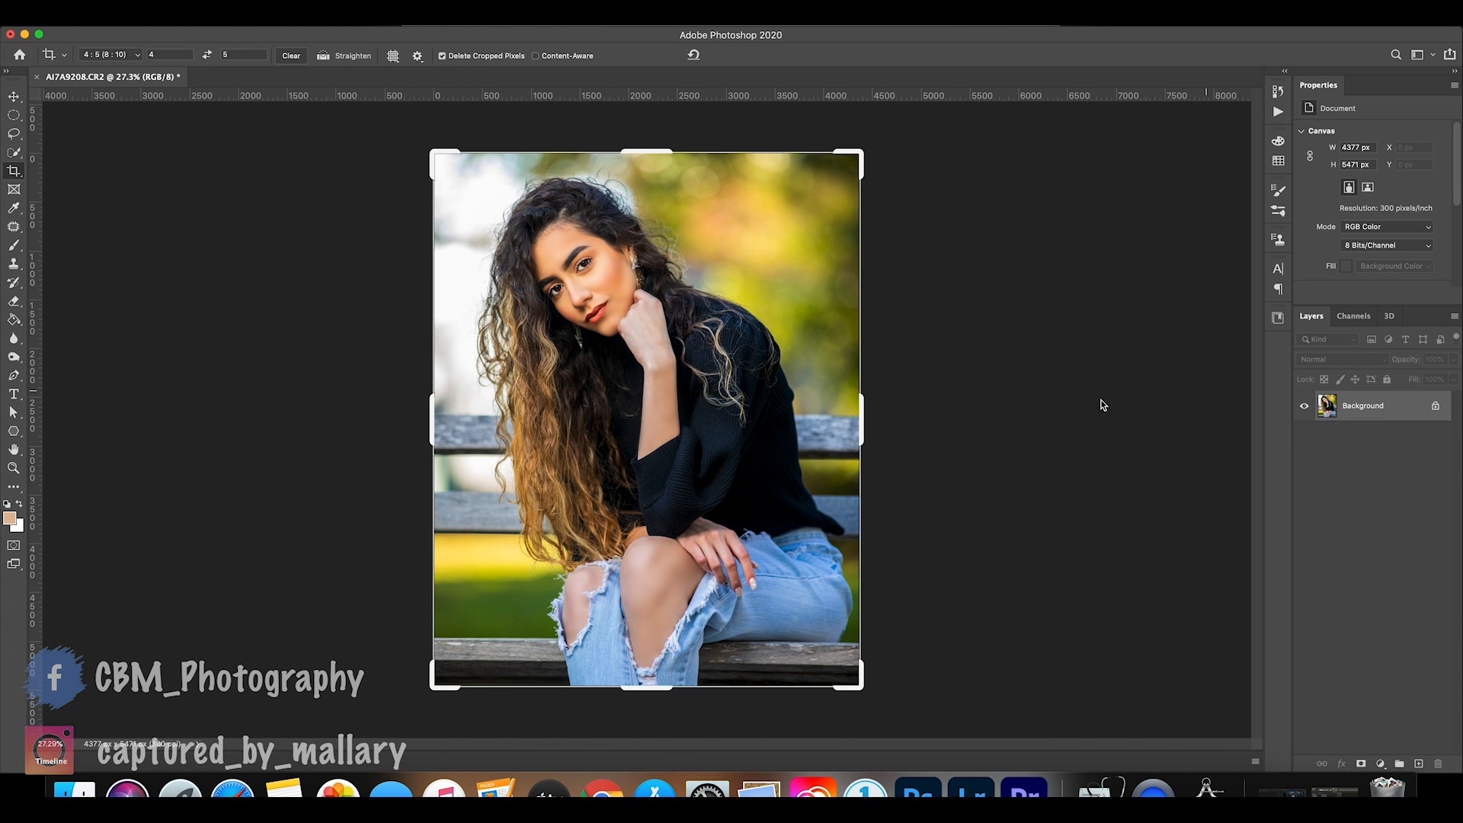
left_click(14, 96)
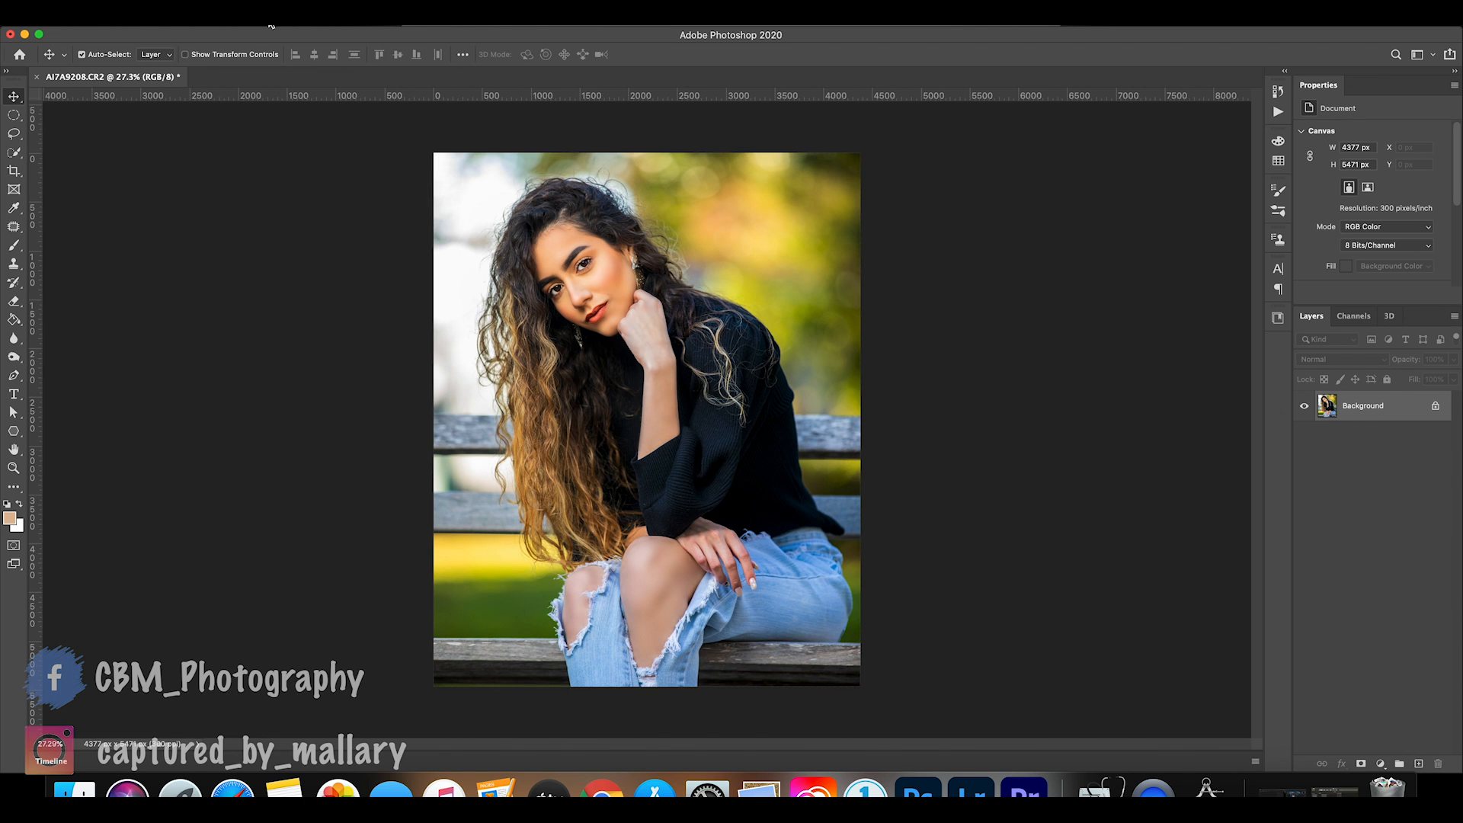
Resize the image to the 8 x 10 in 300 dpi preset, keeping automatic resampling enabled.
left_click(213, 25)
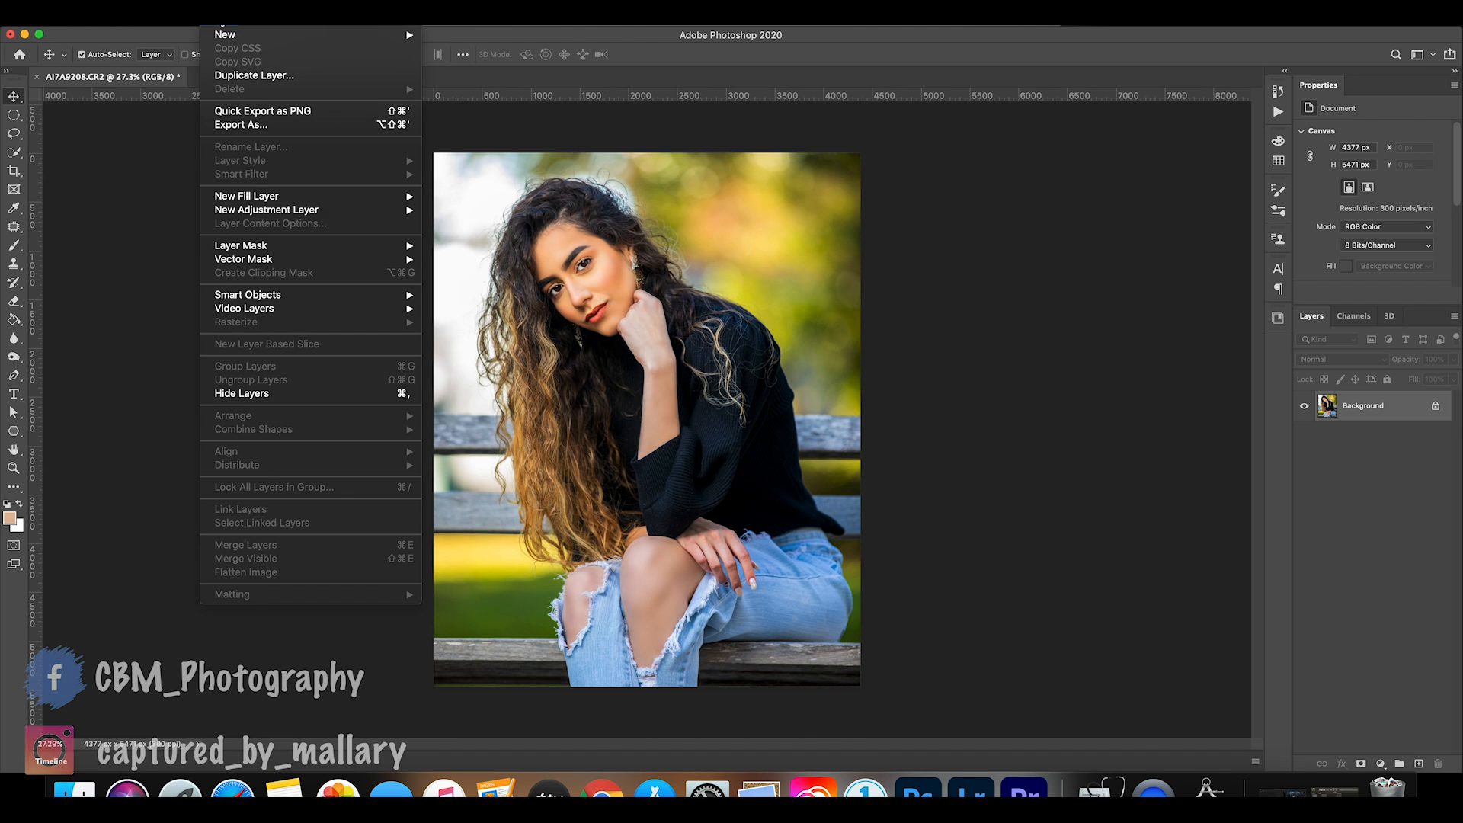
mouse_move(191, 29)
left_click(232, 125)
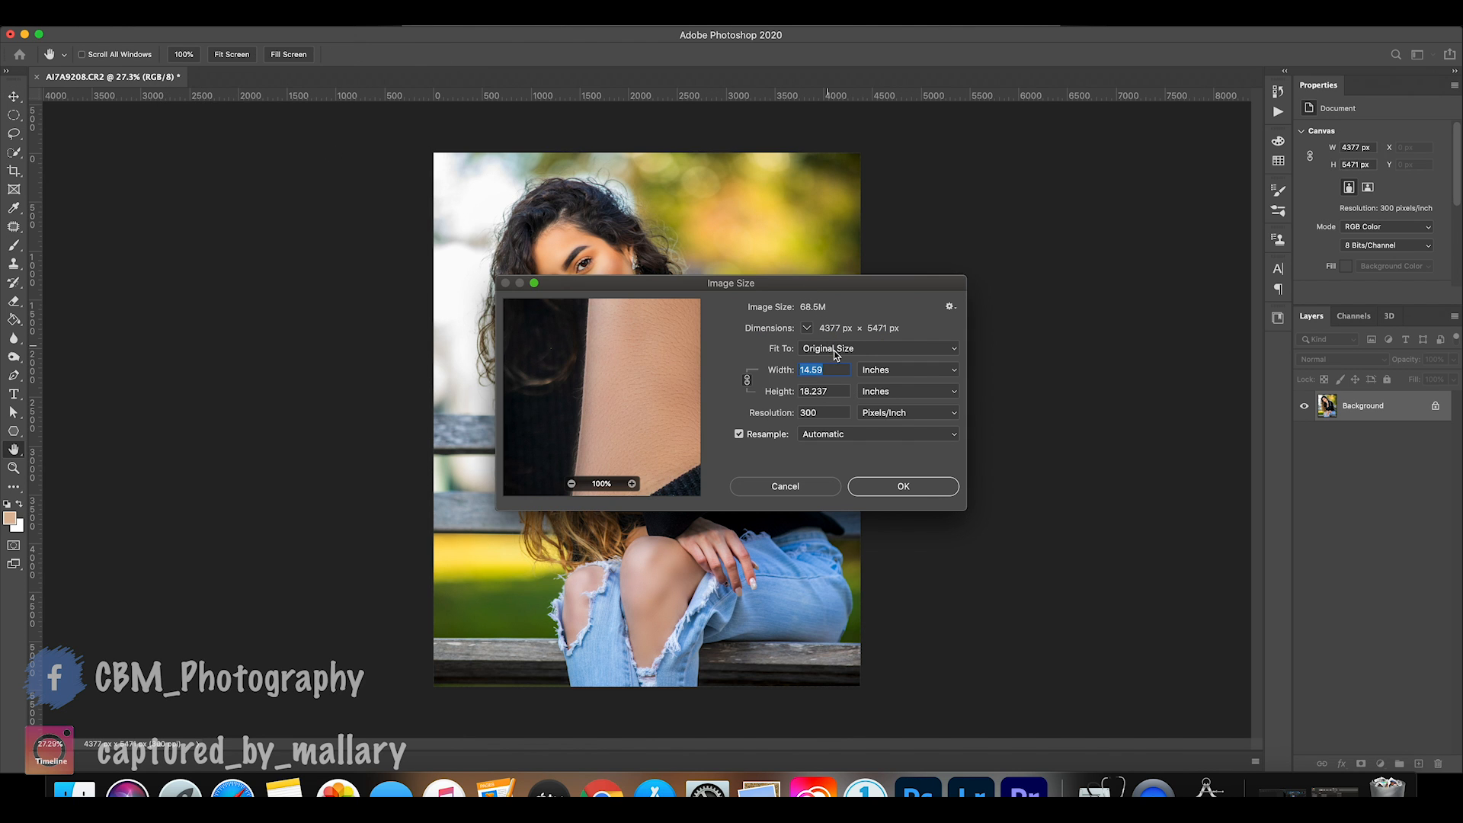
left_click(834, 351)
left_click(832, 348)
left_click(834, 351)
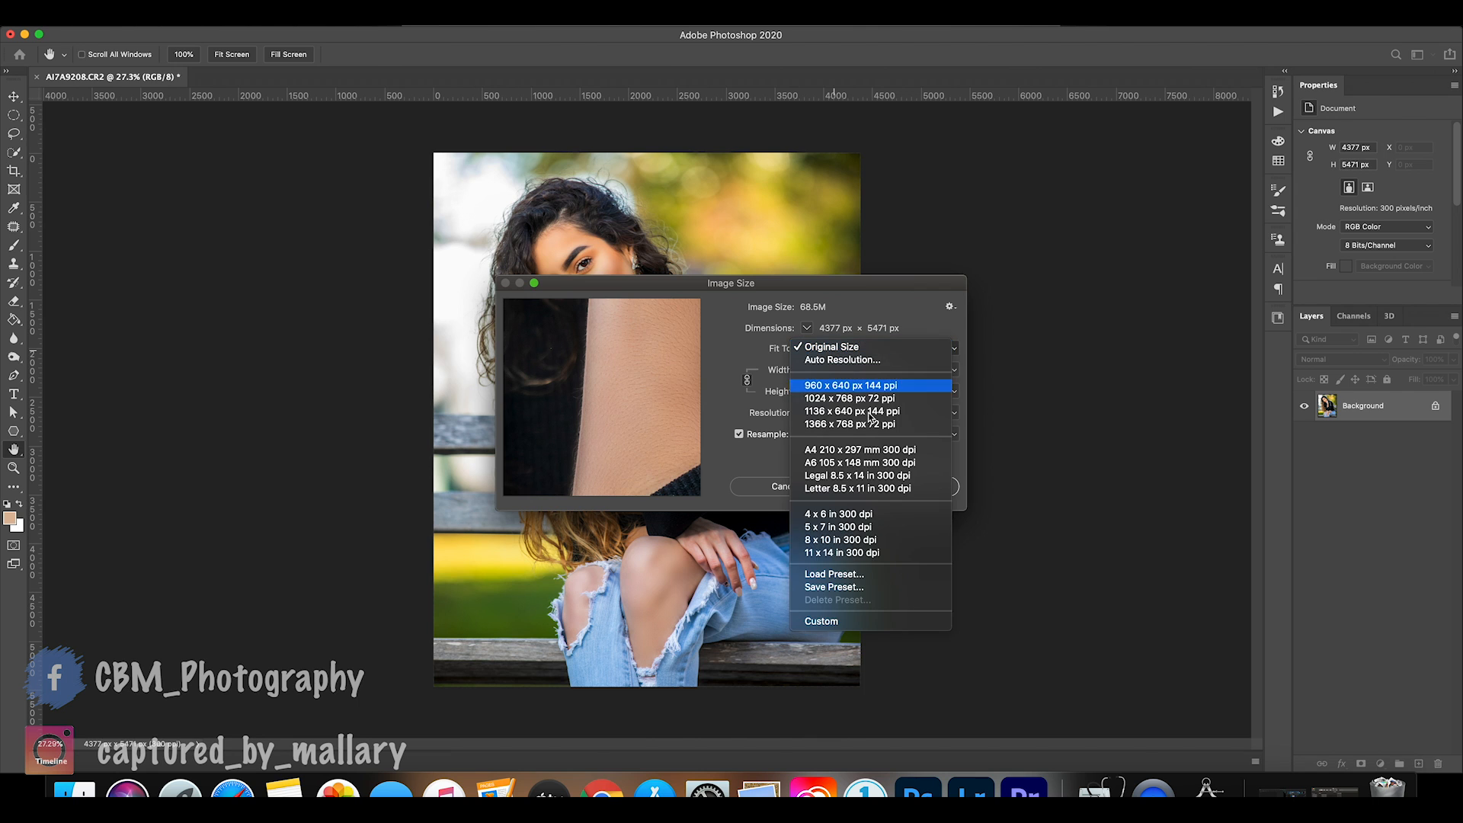
left_click(870, 539)
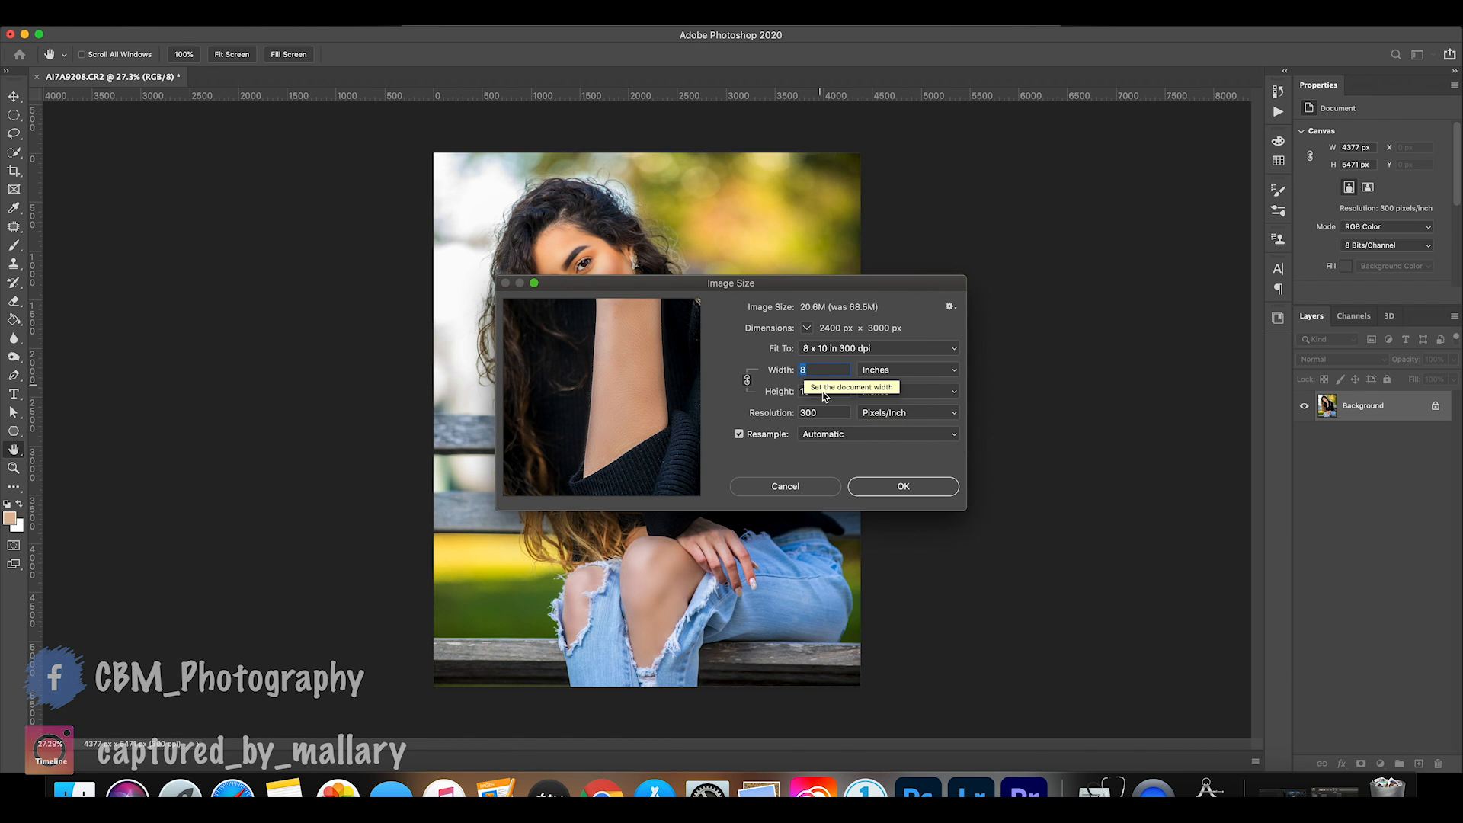
left_click(901, 485)
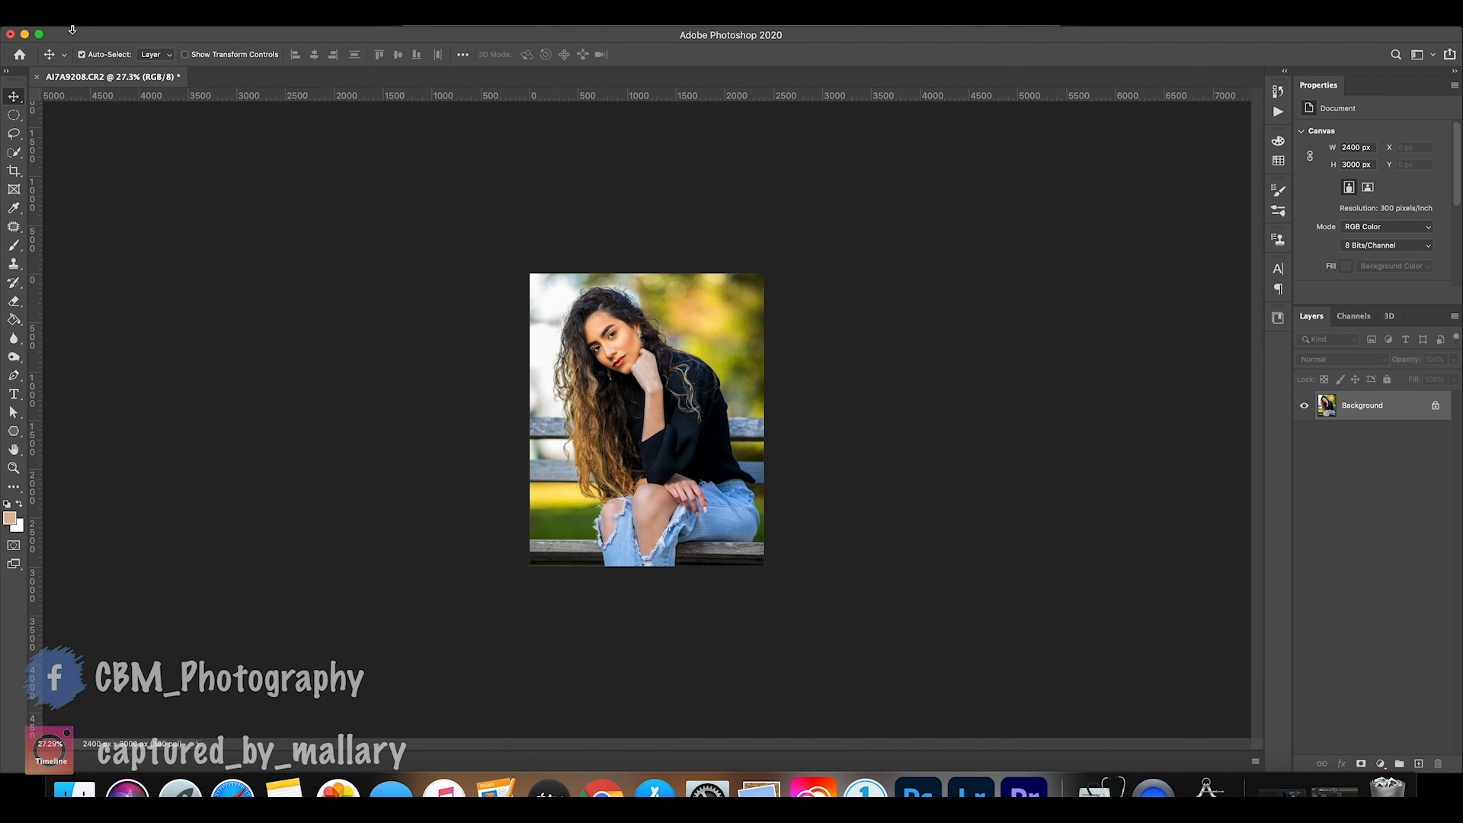
Save the portrait as the JPEG AI7A9208xvzd.jpg with the sRGB profile embedded, at maximum quality 12 with Baseline ("Standard") format.
left_click(111, 29)
left_click(174, 181)
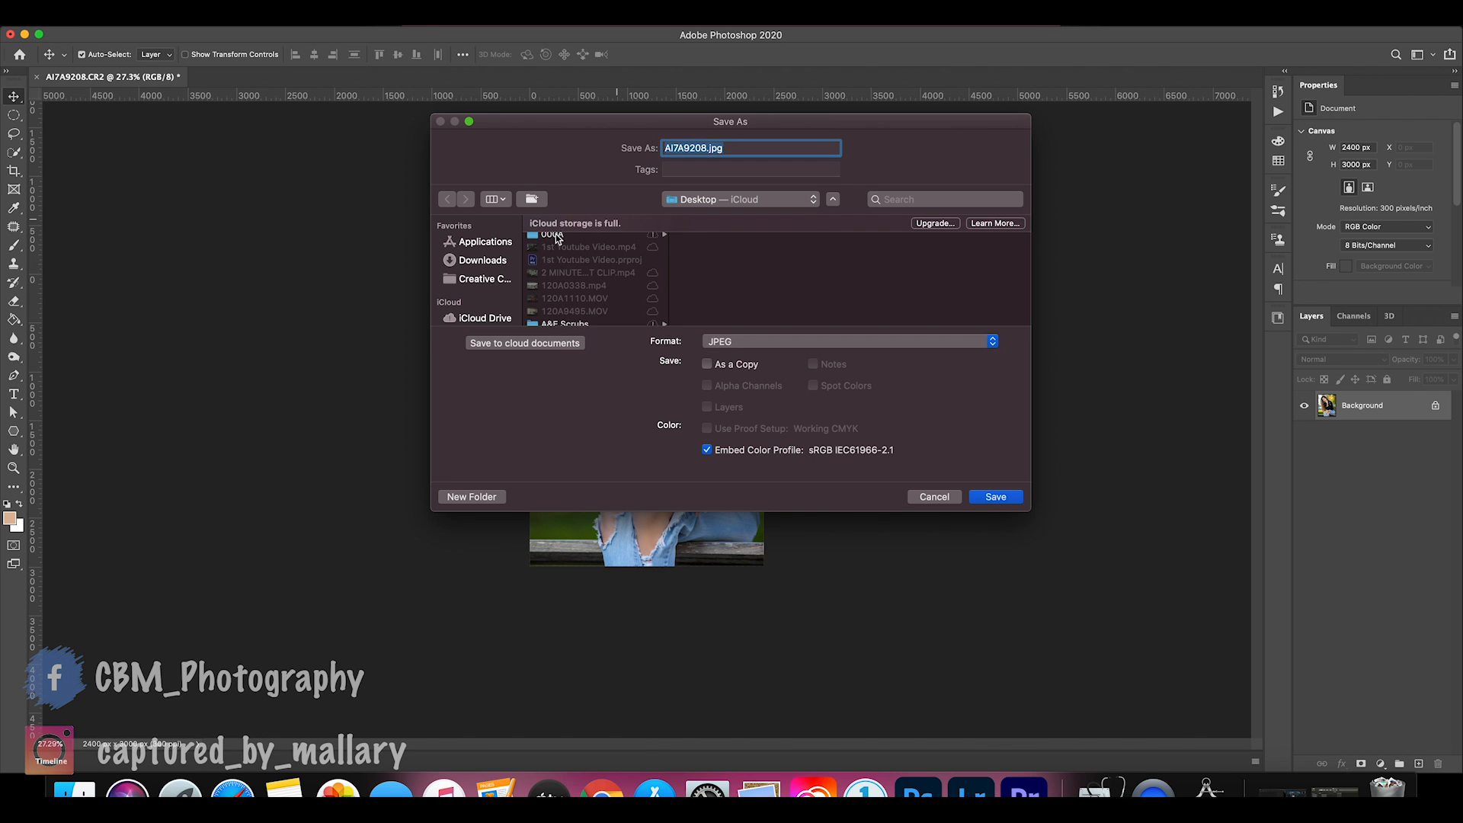
scroll(491, 264, "down", 5)
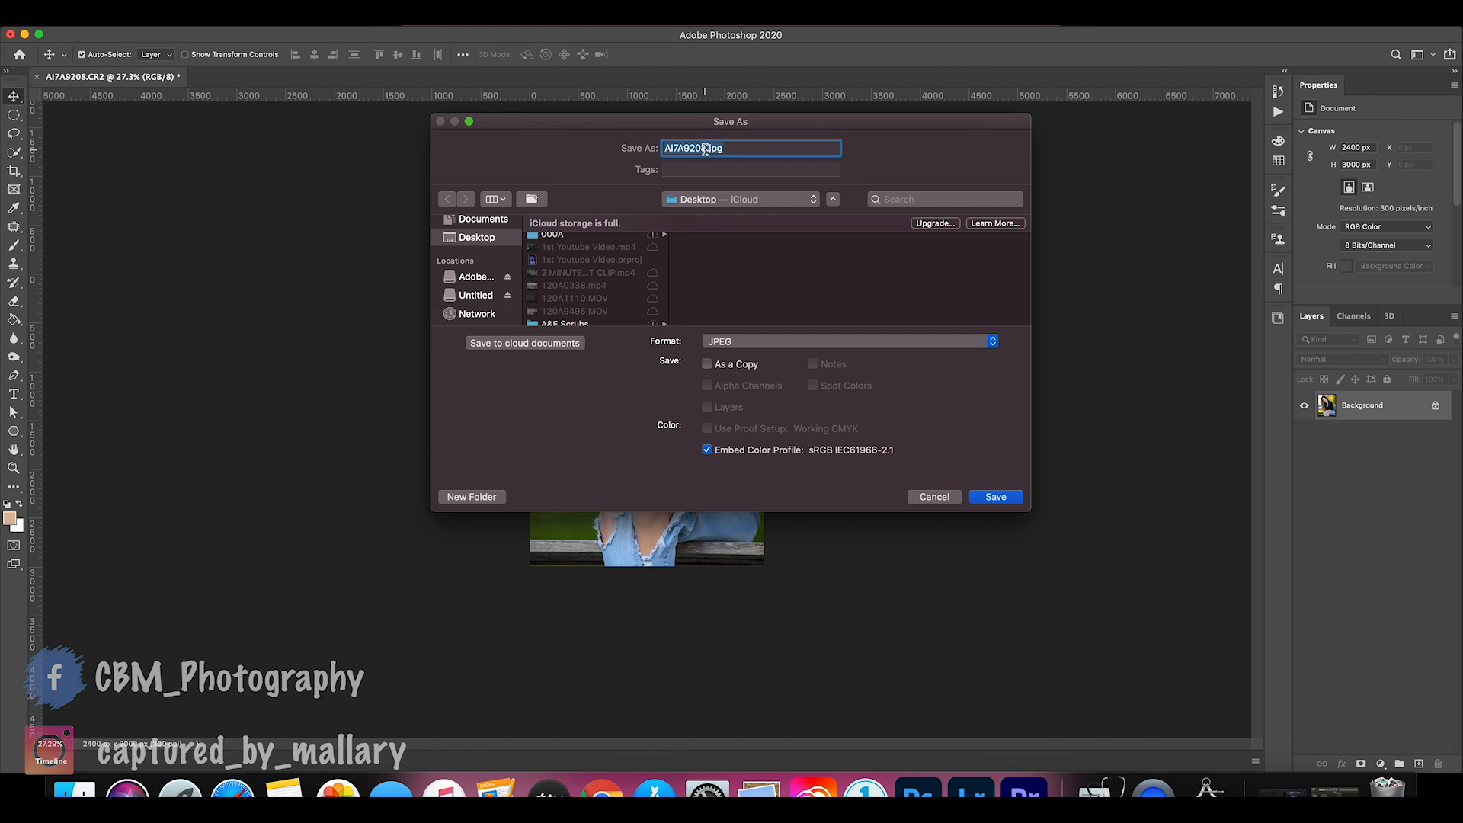
type("xvzd")
left_click(1005, 499)
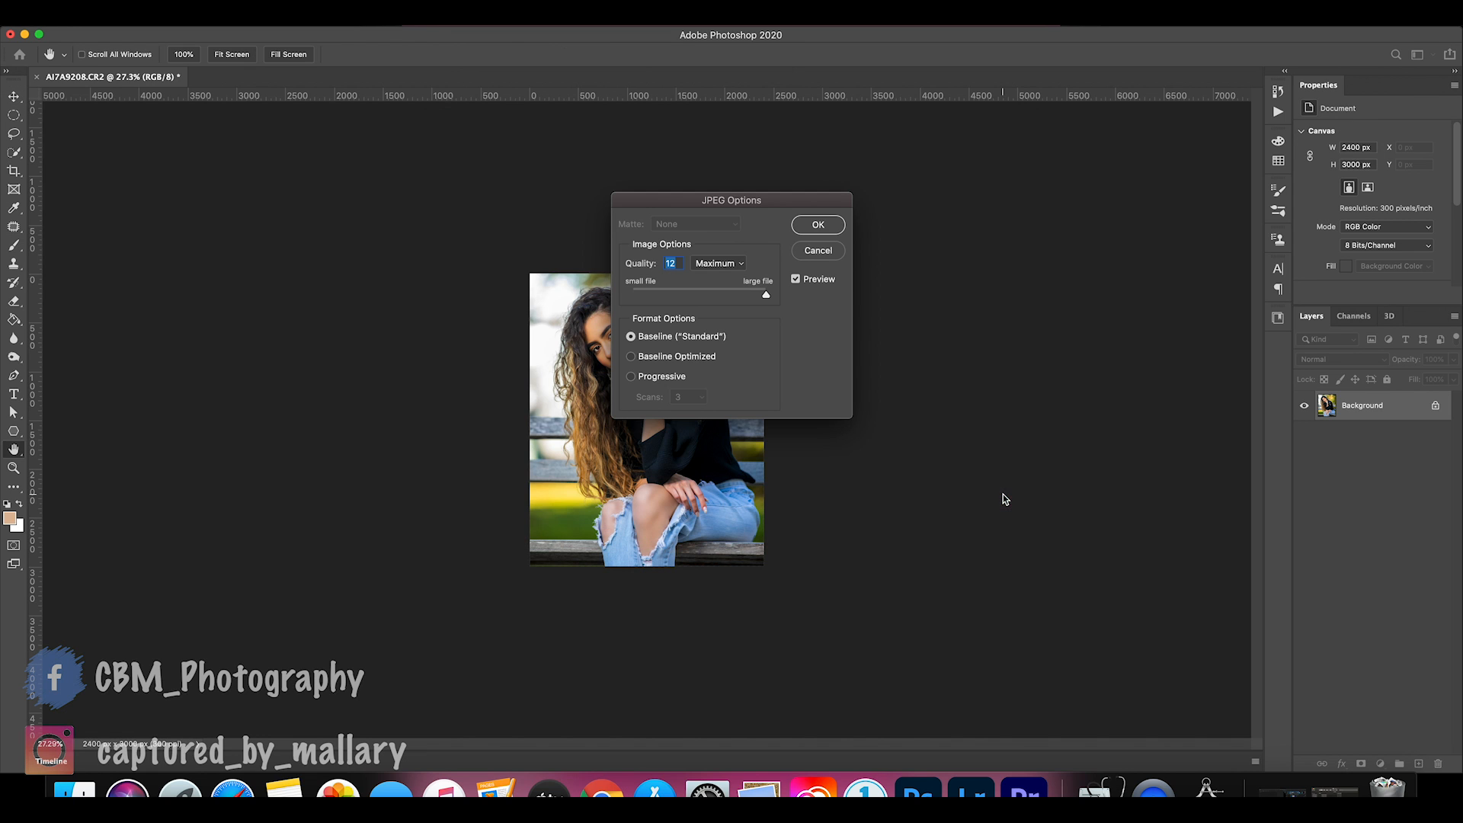
left_click(819, 225)
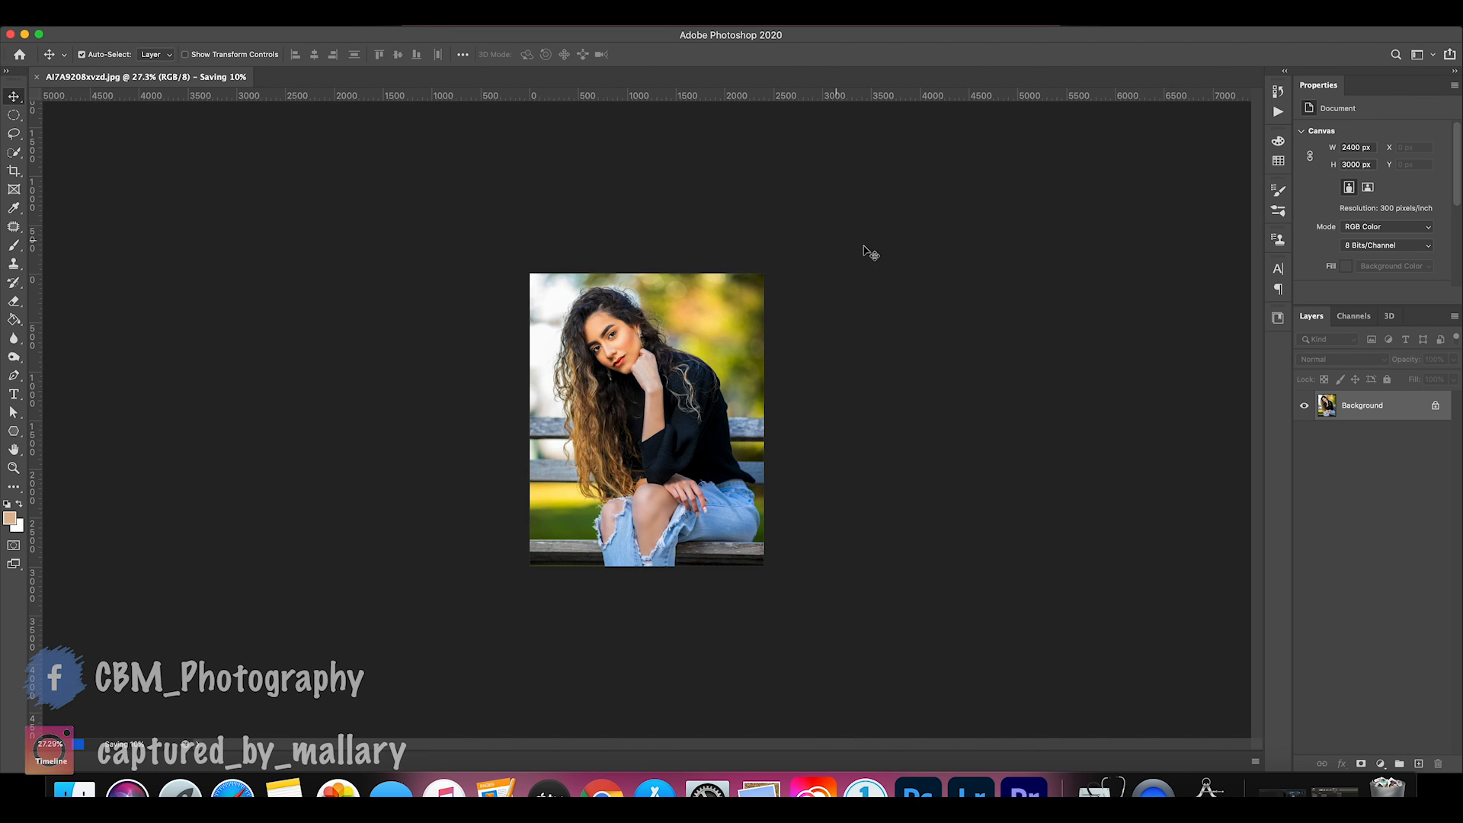